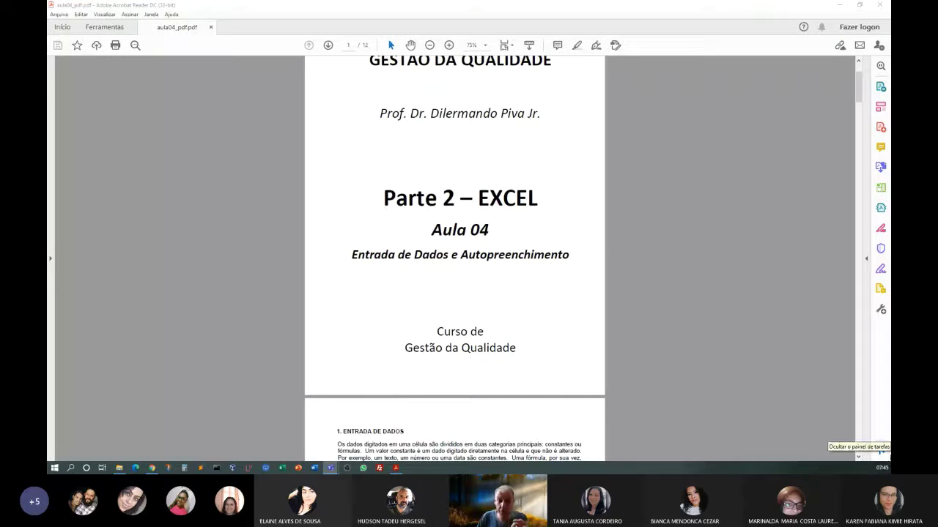
# Enlarge the handout's page view and read section 1, Entrada de Dados, with its list of data classes.
pyautogui.scroll(-3, 434, 406)
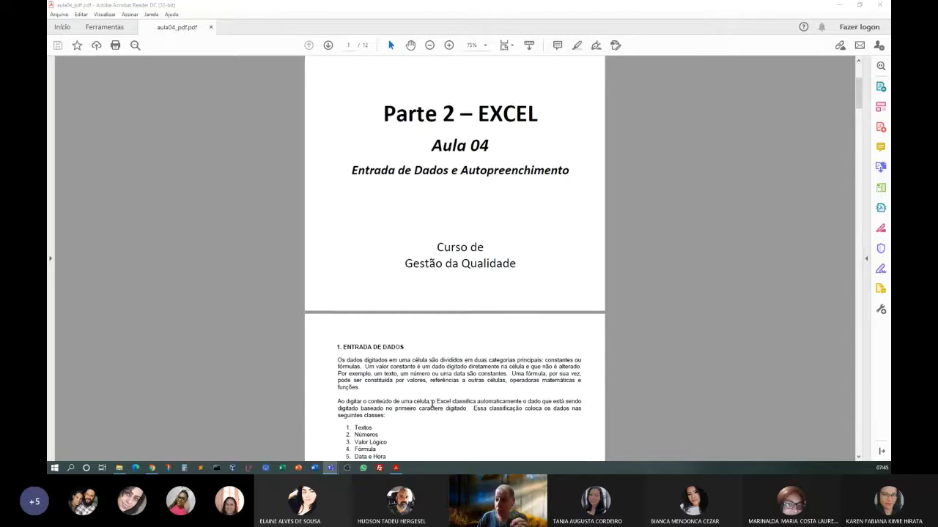
pyautogui.scroll(-1, 431, 404)
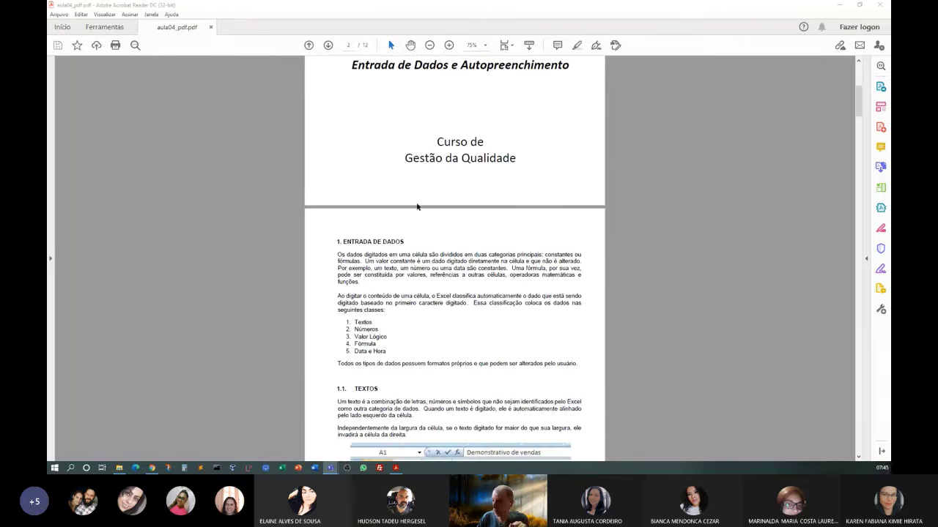
pyautogui.click(448, 45)
pyautogui.click(448, 45)
pyautogui.click(448, 45)
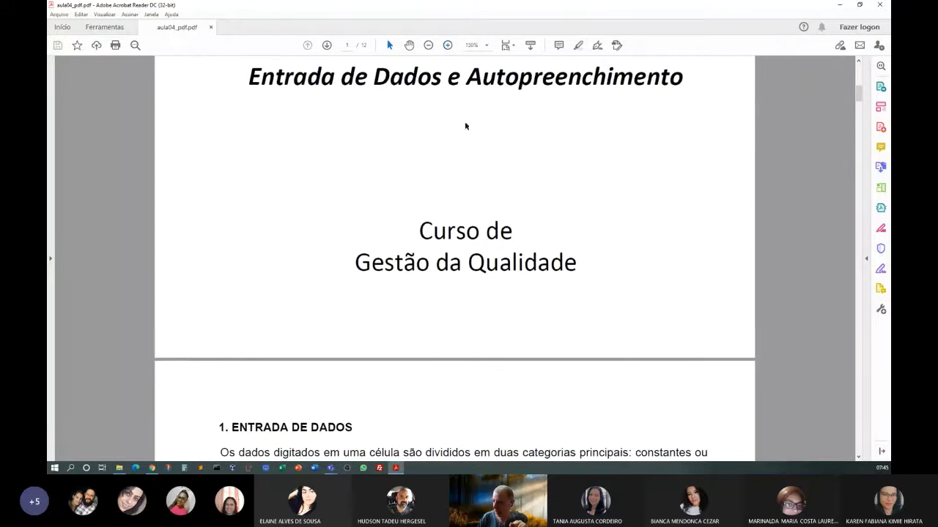
pyautogui.scroll(-2, 473, 161)
pyautogui.scroll(-2, 481, 197)
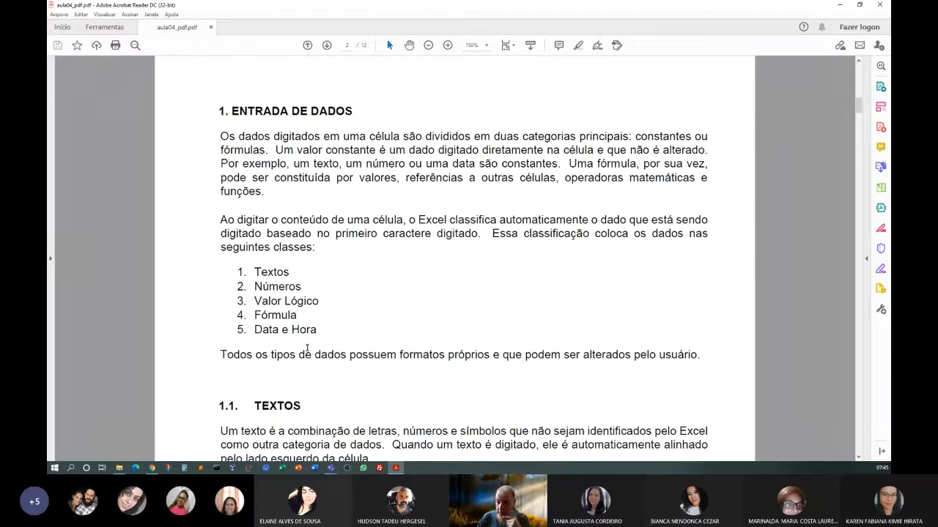
pyautogui.scroll(-2, 307, 348)
pyautogui.scroll(-2, 307, 349)
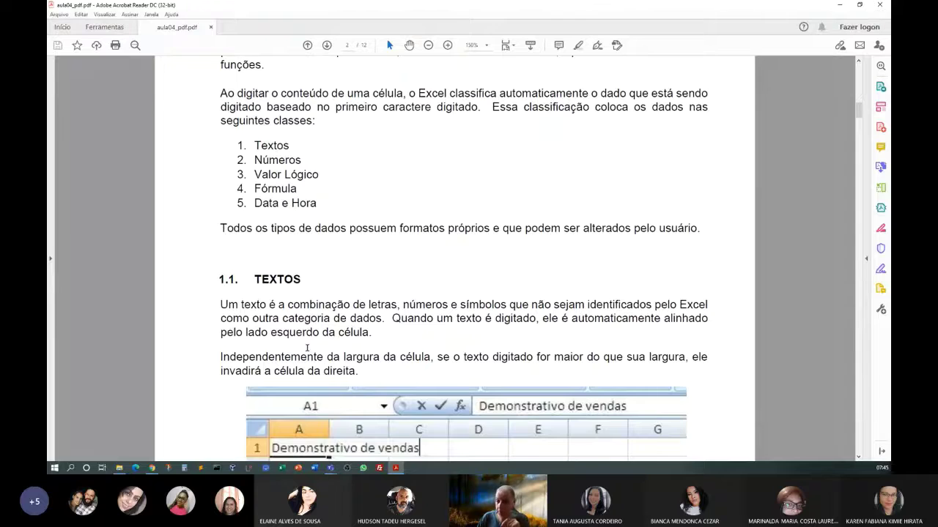
# Read handout sections 1.1 Textos and 1.2 Texto de Número on entering text and numbers as text.
pyautogui.scroll(-3, 307, 349)
pyautogui.scroll(-1, 311, 349)
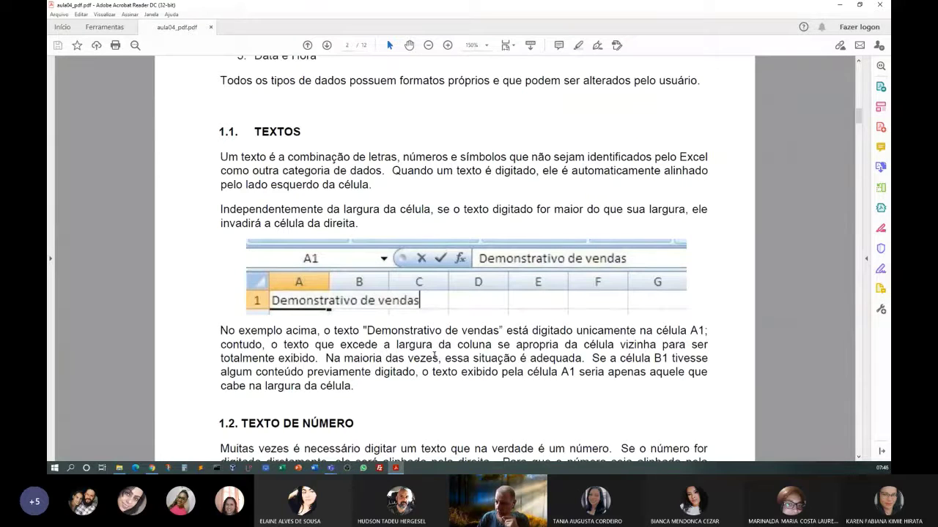
pyautogui.scroll(-1, 435, 356)
pyautogui.scroll(-2, 435, 356)
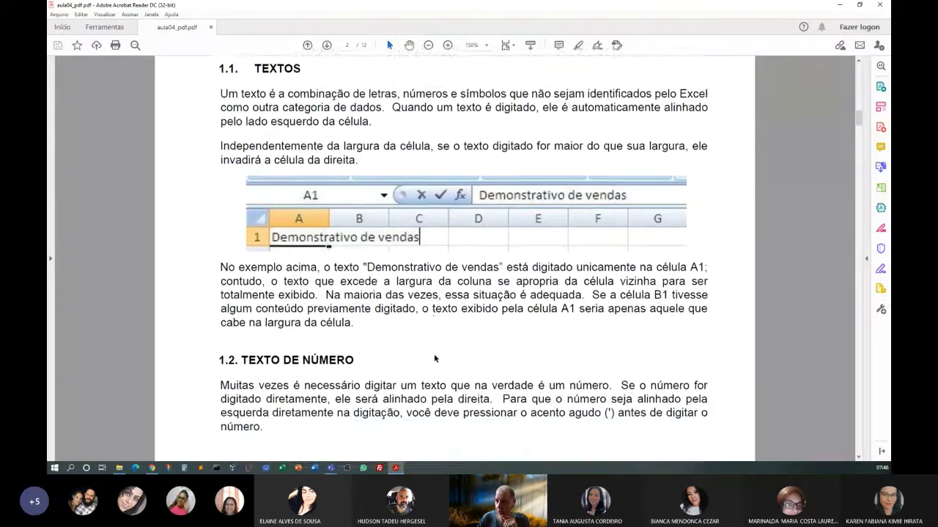
pyautogui.scroll(-8, 435, 358)
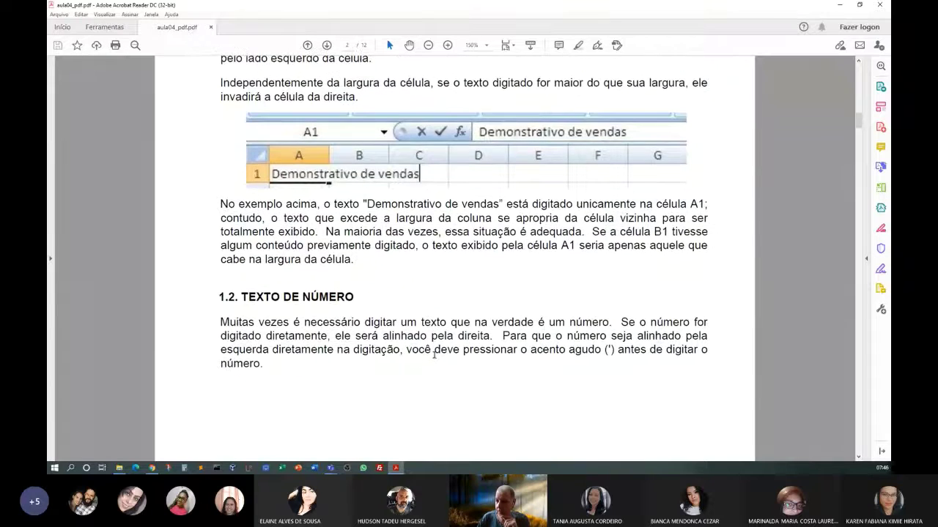
pyautogui.scroll(-1, 435, 359)
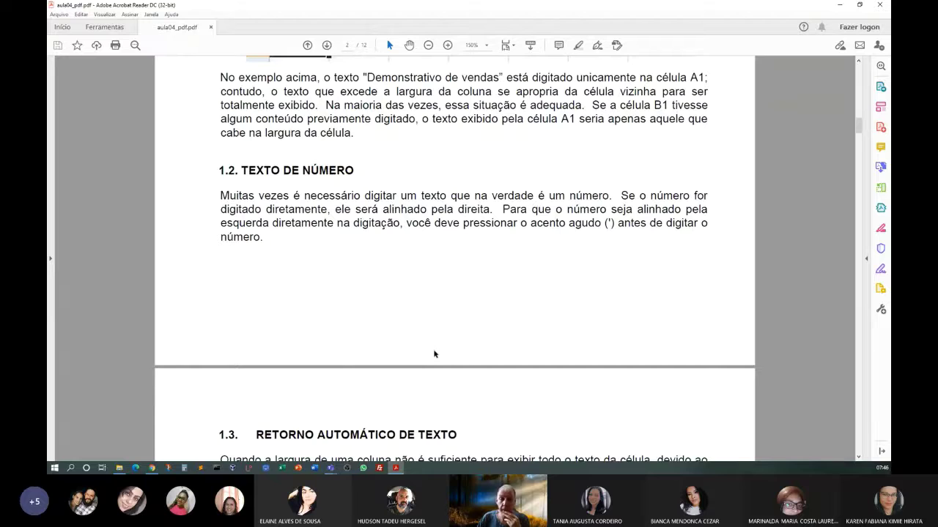
pyautogui.scroll(3, 434, 355)
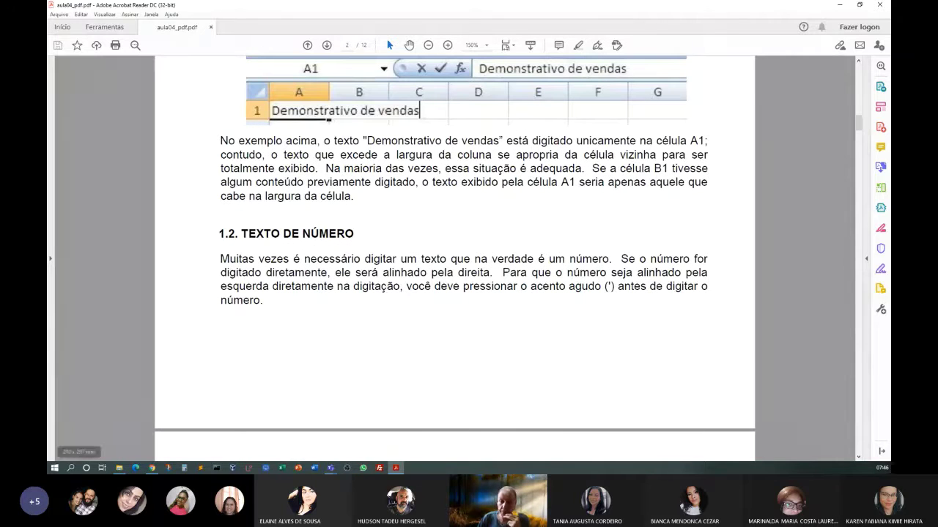
# Switch to Excel and create a blank workbook.
pyautogui.click(282, 468)
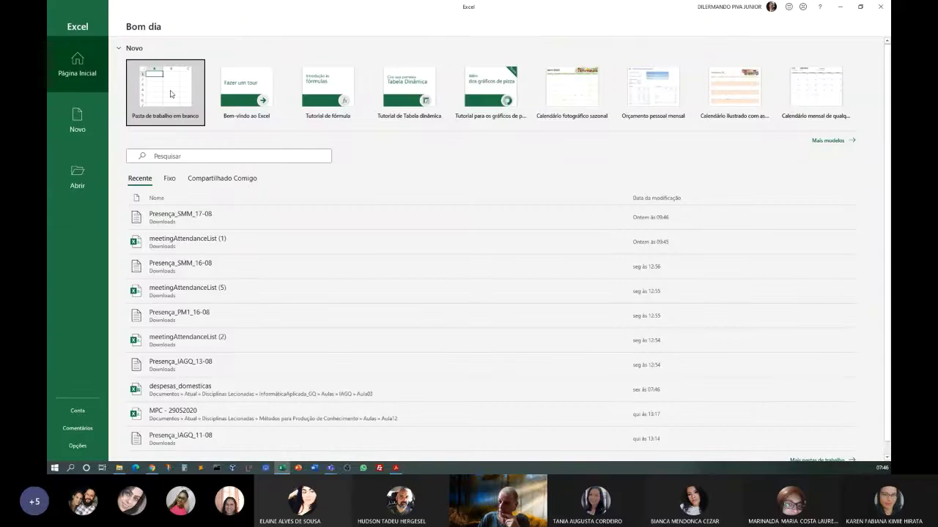
pyautogui.click(170, 94)
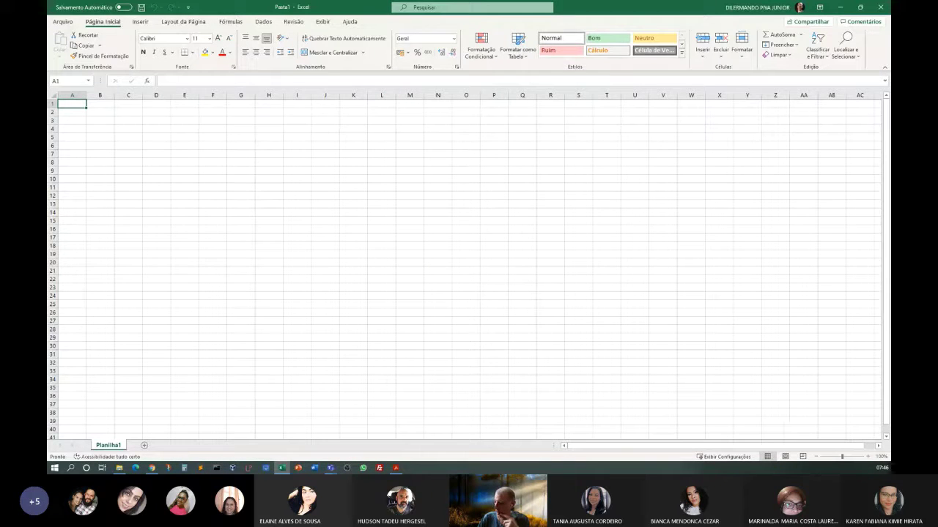
pyautogui.click(869, 457)
pyautogui.click(869, 457)
pyautogui.click(869, 457)
pyautogui.click(869, 457)
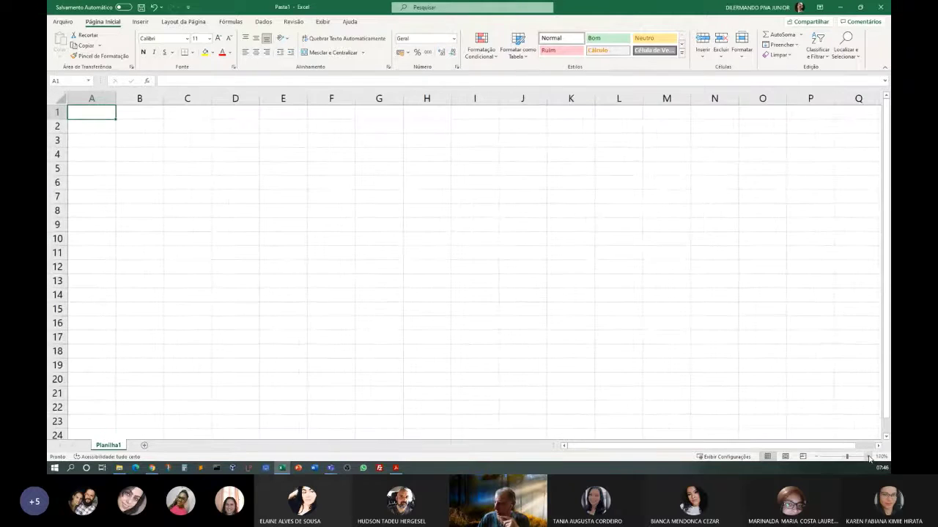
pyautogui.click(869, 457)
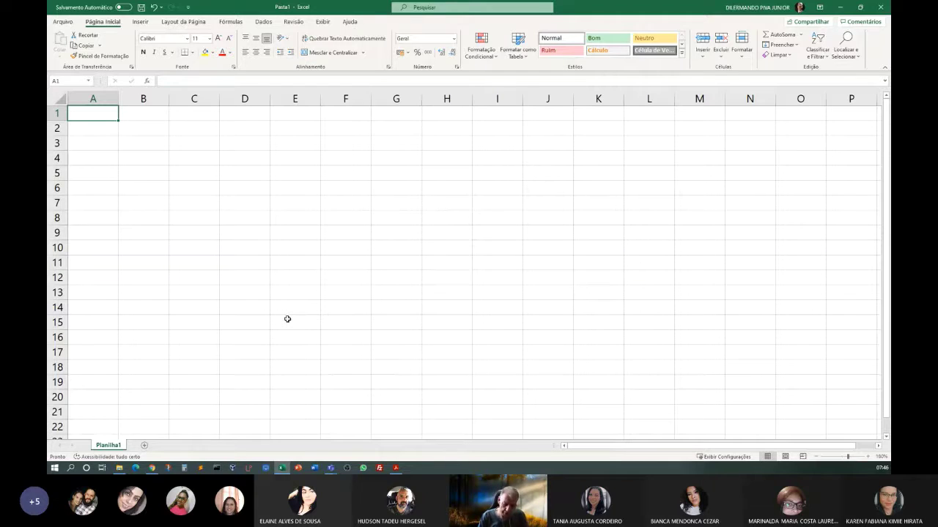
# Enter the text "Texto" in cell A1 and the number 45 in cell A2.
pyautogui.write('Texto')
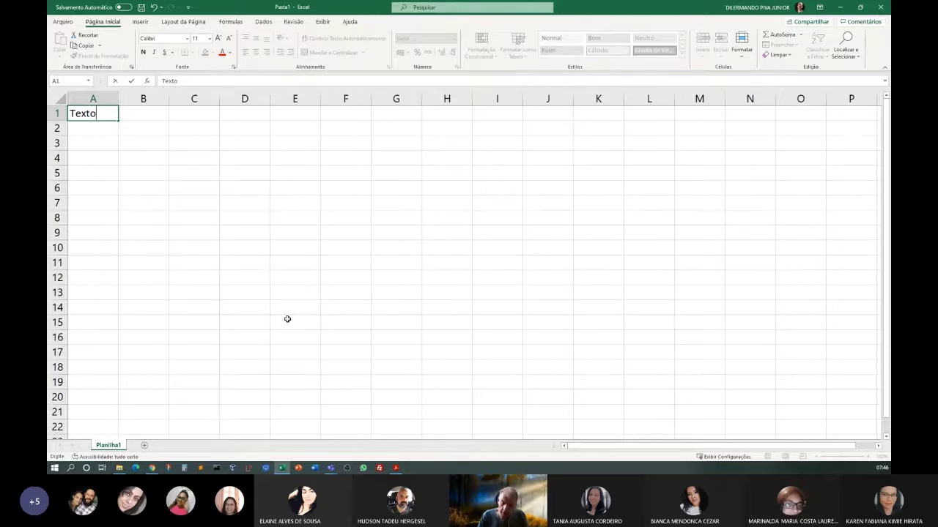
pyautogui.press('Return')
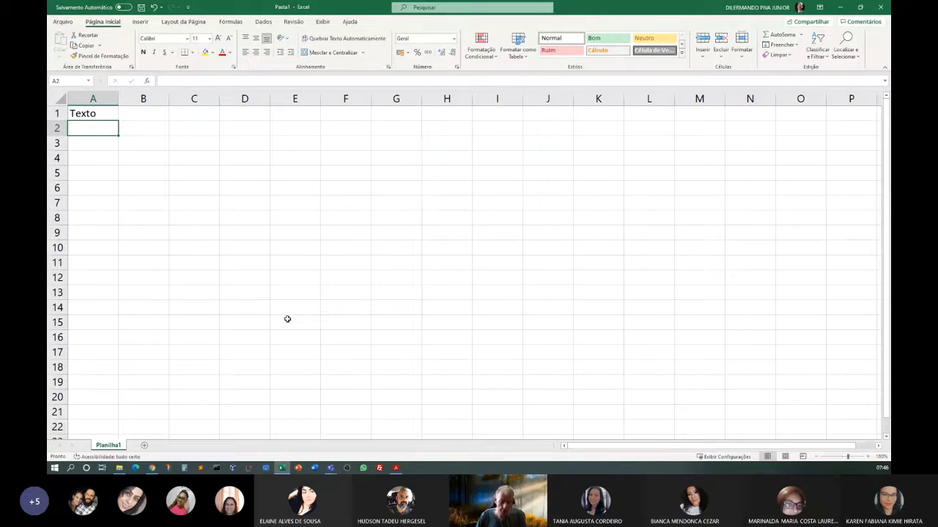
pyautogui.write('45')
pyautogui.press('Return')
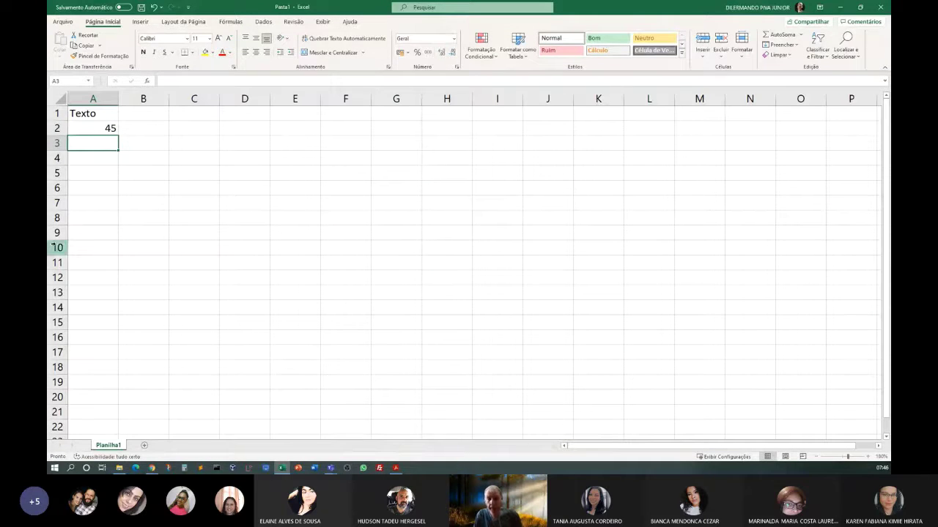
# Try to enter 45 as text in cell A2 by prefixing it with an acute accent (´45).
pyautogui.click(82, 123)
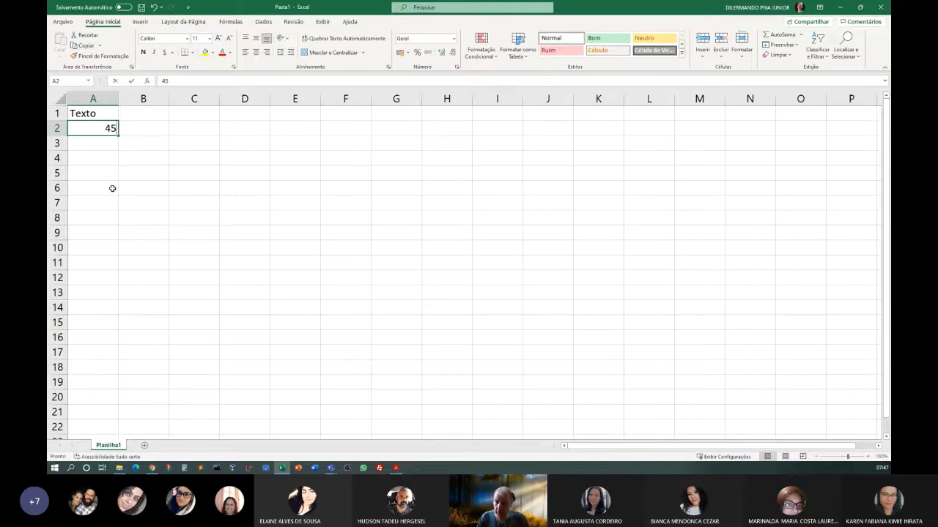
pyautogui.write("'")
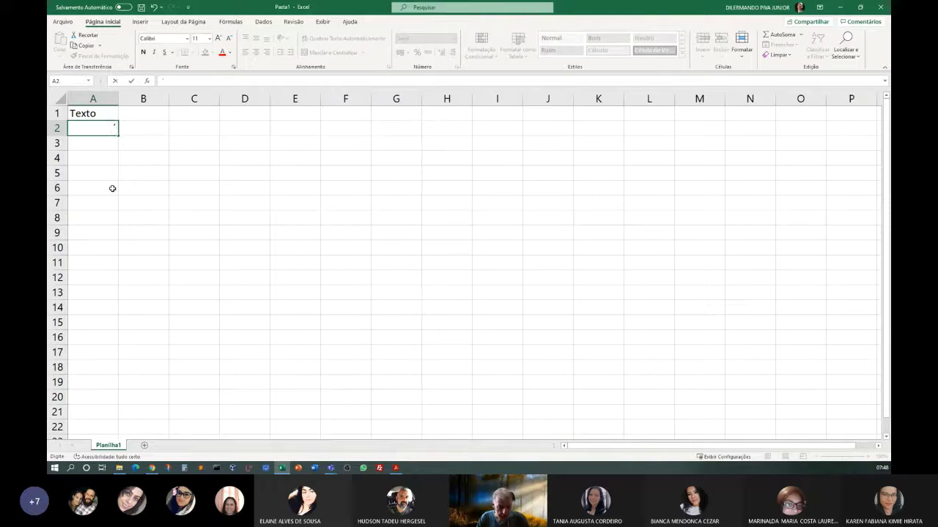
pyautogui.write('45')
pyautogui.hotkey('ctrl', 'Return')
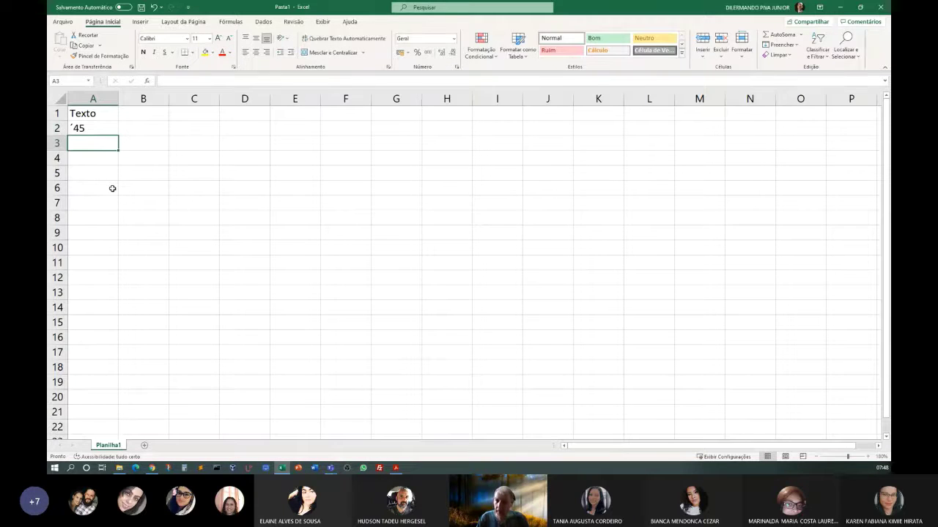
# Replace the content of cell A2 with '45, using an apostrophe prefix to store the number as text.
pyautogui.press('Up')
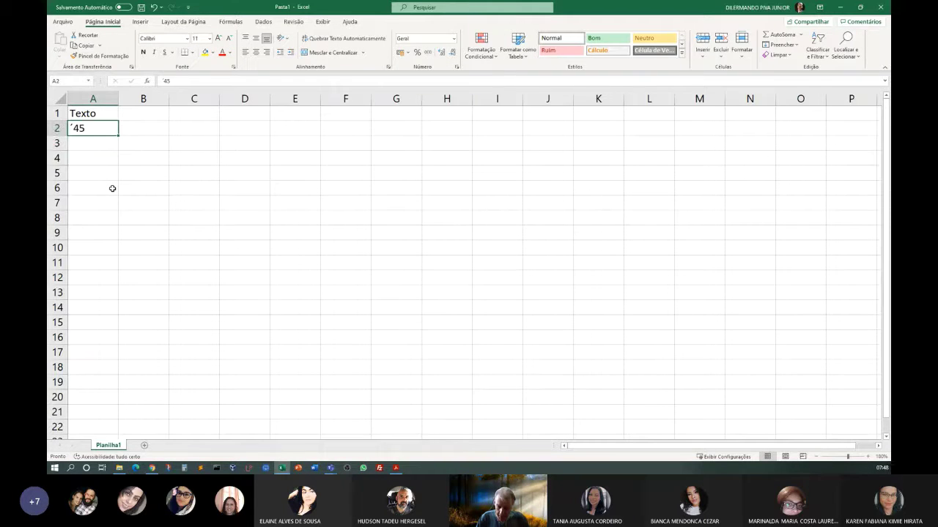
pyautogui.write("'")
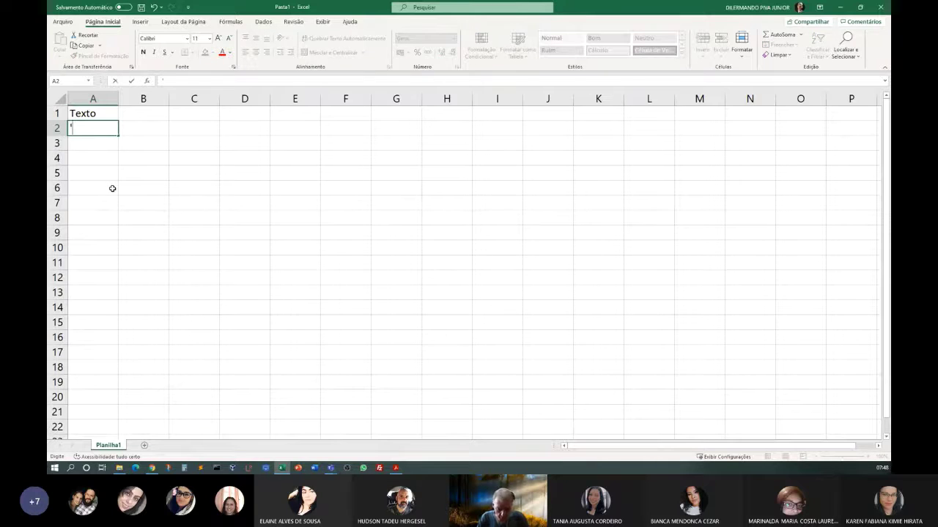
pyautogui.write('45')
pyautogui.press('Return')
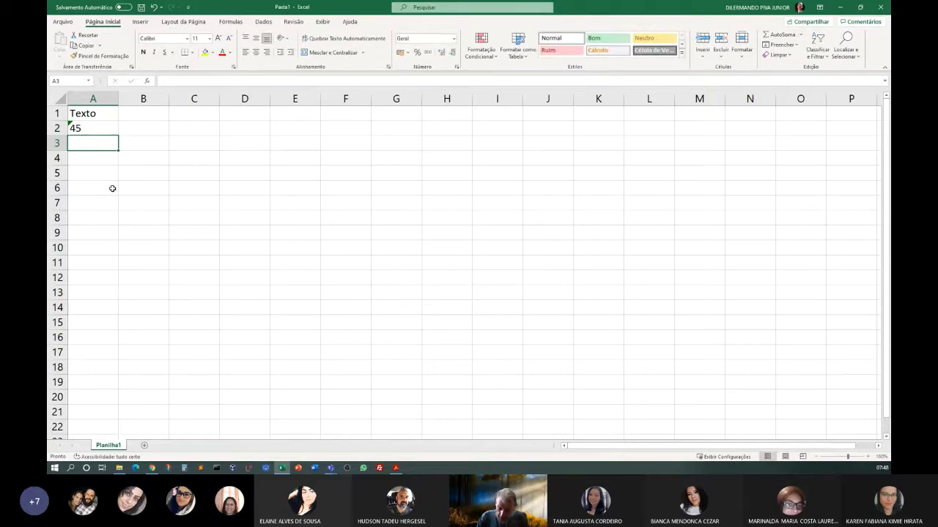
# Clear cell A2, re-enter '45 with the leading apostrophe, and select the cell again.
pyautogui.press('Up')
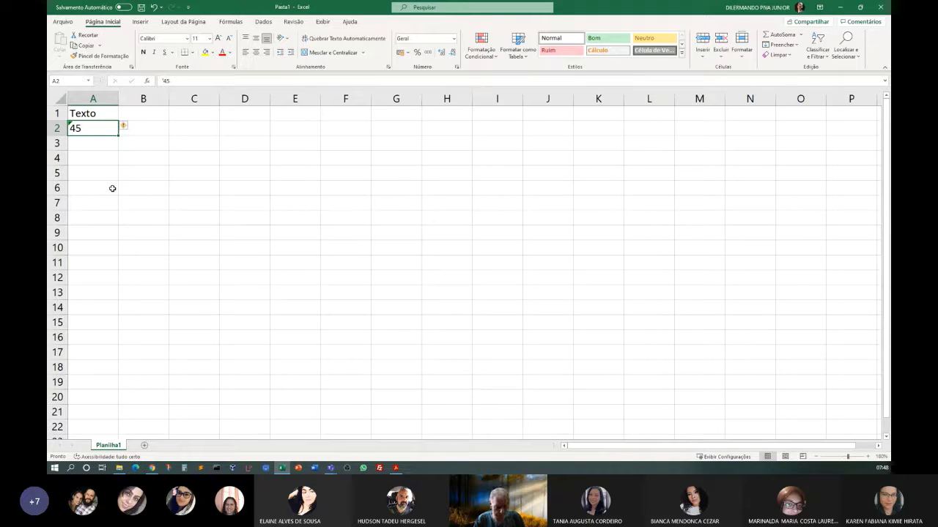
pyautogui.press('BackSpace')
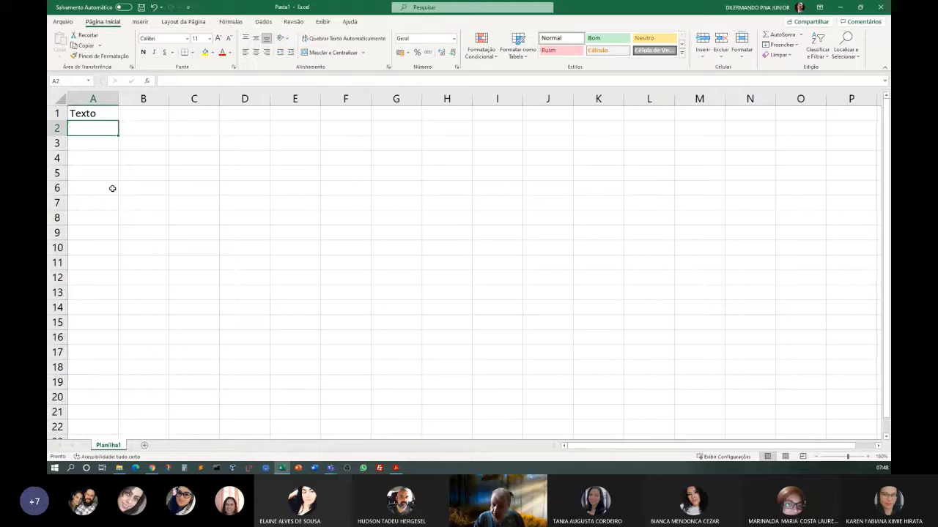
pyautogui.write("'")
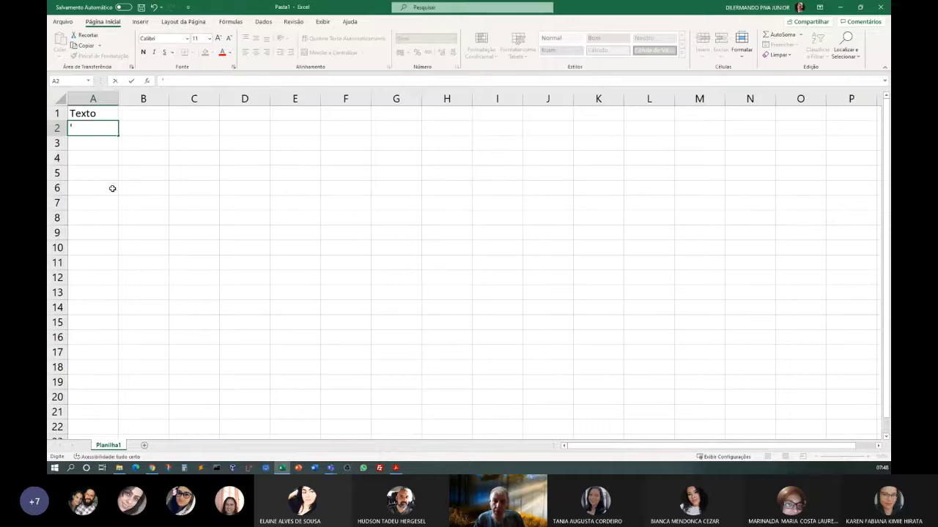
pyautogui.write('45')
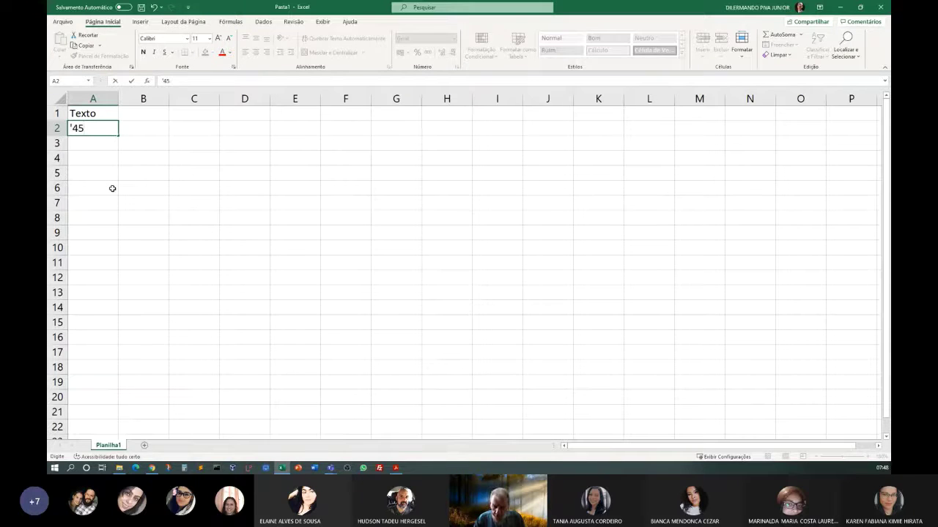
pyautogui.press('Return')
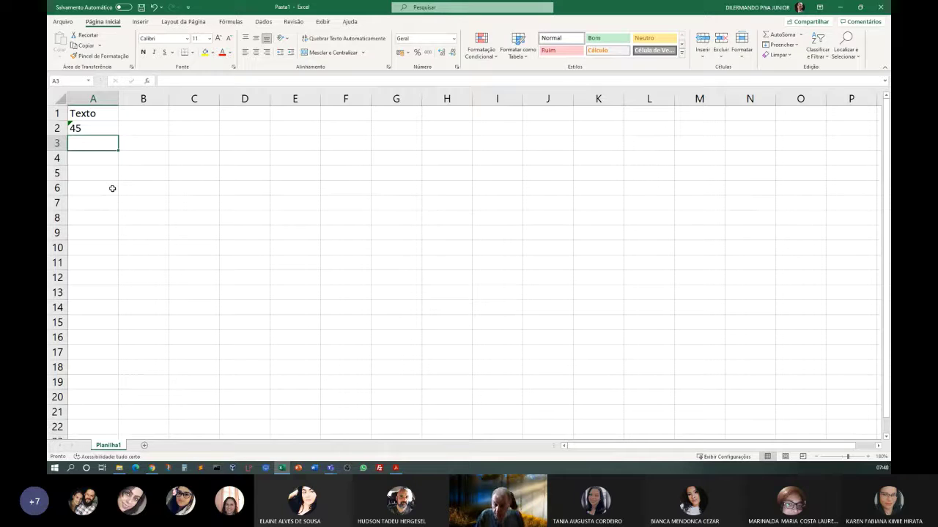
pyautogui.press('Up')
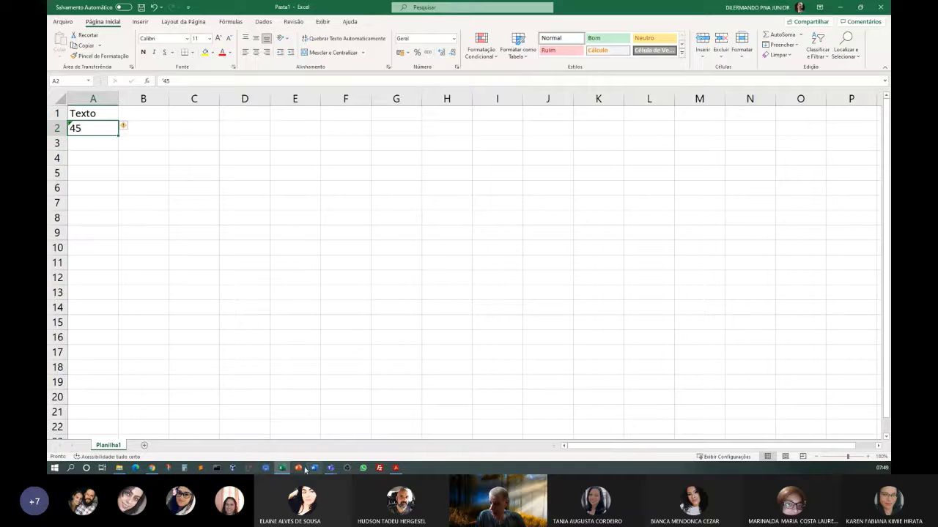
# Switch to Acrobat Reader and read handout section 1.3, Retorno Automático de Texto.
pyautogui.click(281, 468)
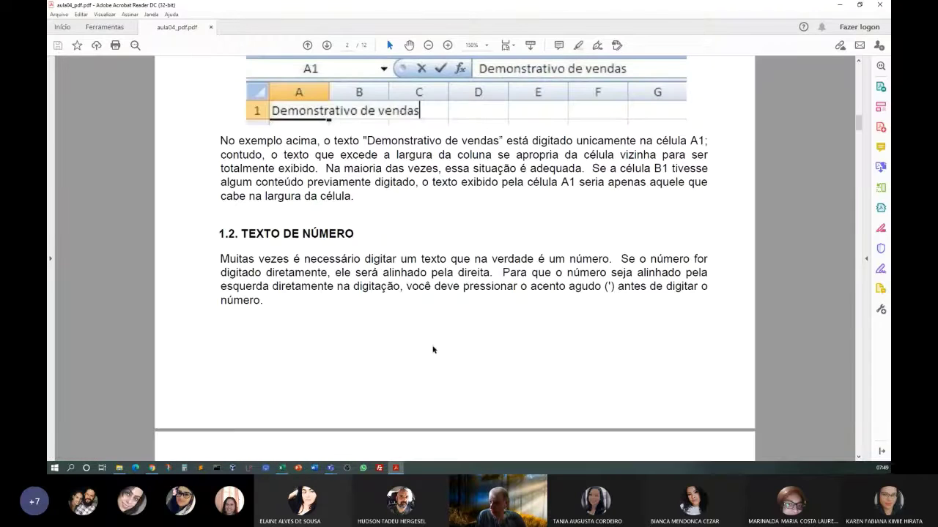
pyautogui.scroll(-5, 431, 346)
pyautogui.scroll(-1, 429, 343)
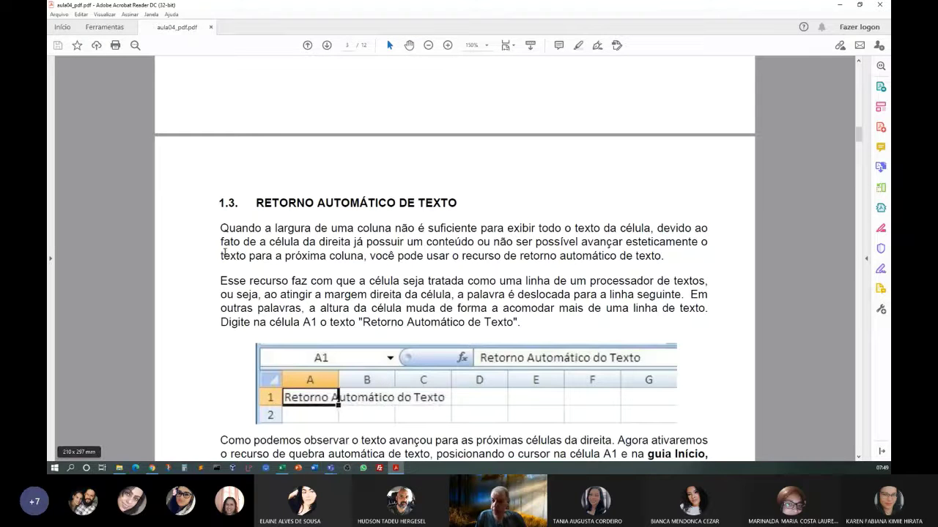
pyautogui.scroll(-2, 257, 244)
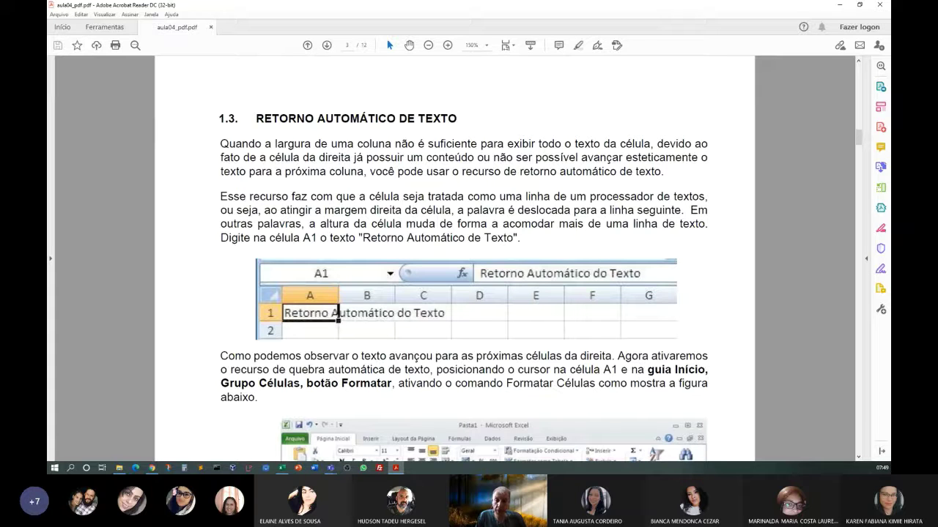
# Switch to Excel and replace the content of cell A1 with "Quem não tem cão, caça com gato.".
pyautogui.hotkey('alt', 'Tab')
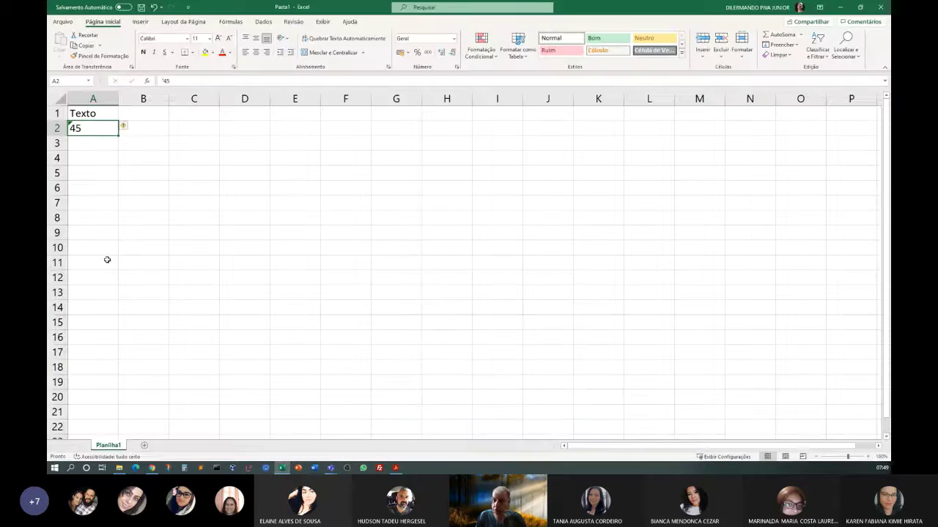
pyautogui.click(100, 113)
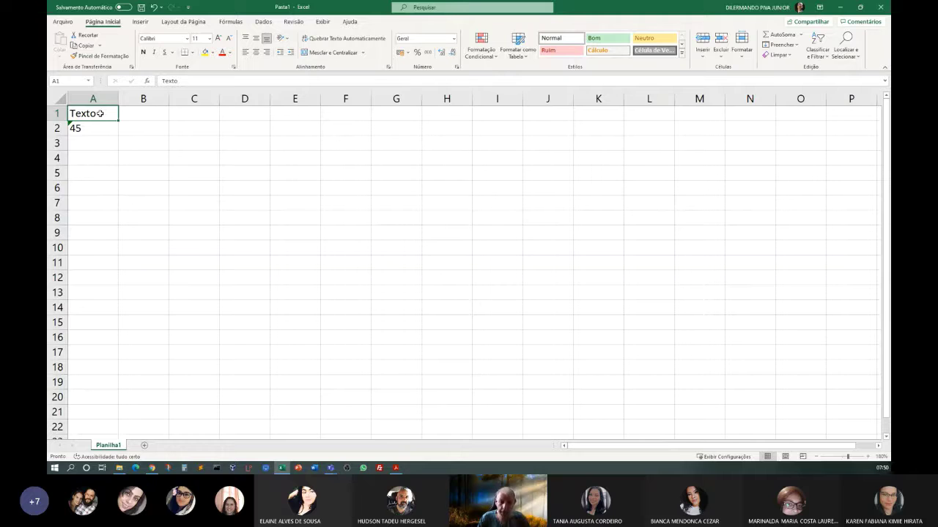
pyautogui.write('Quem n')
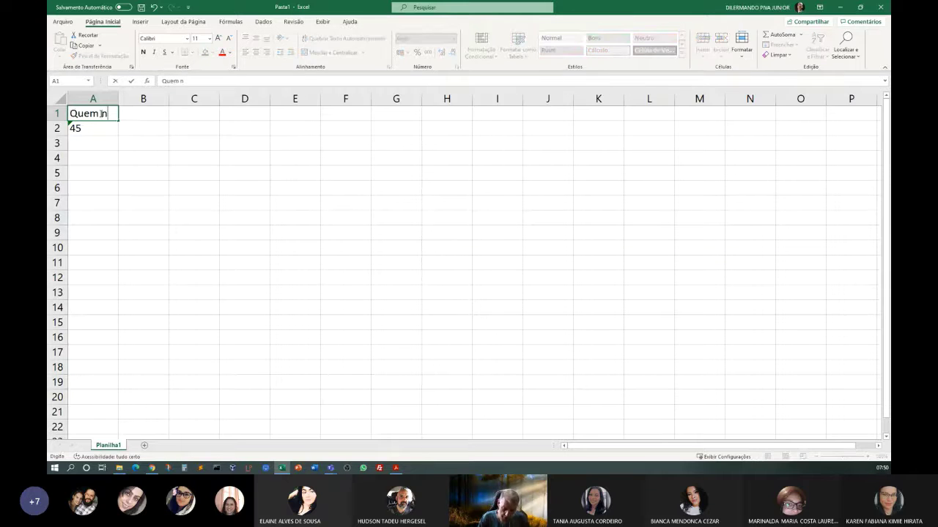
pyautogui.write('ão tem cão,')
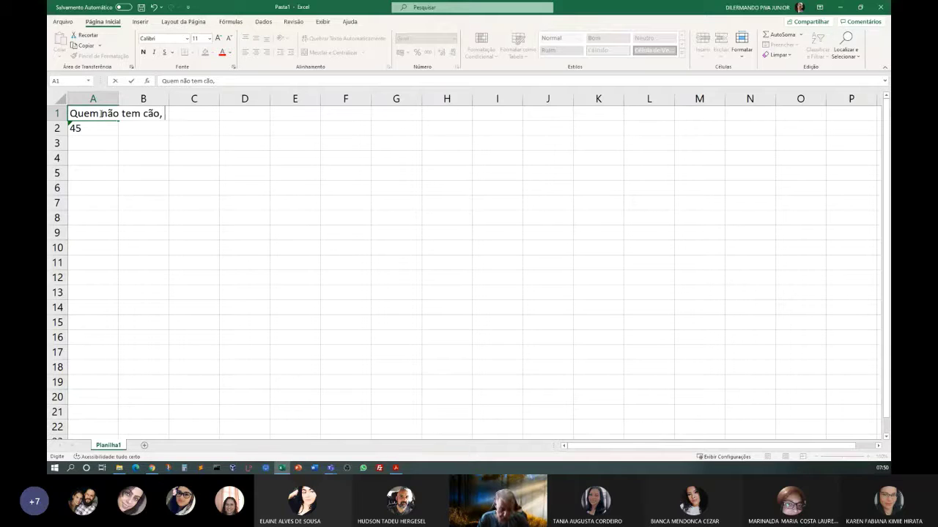
pyautogui.write('caç')
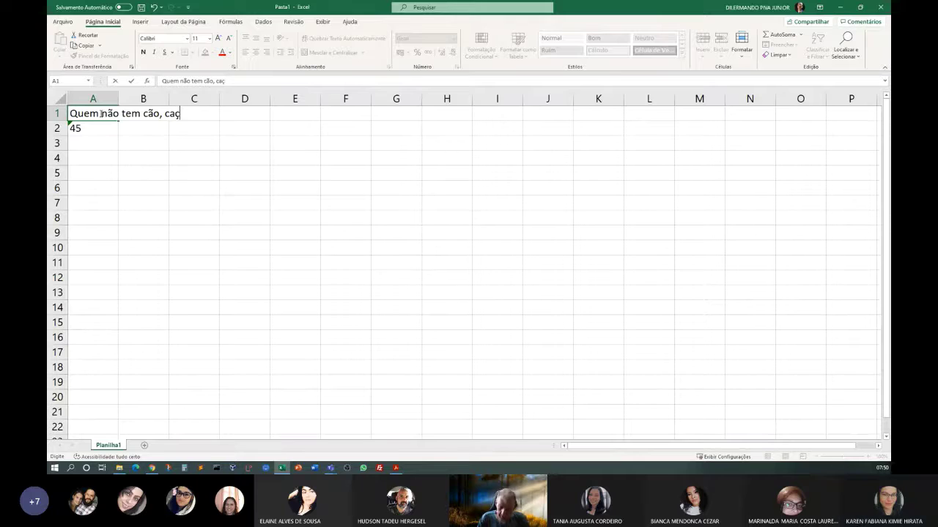
pyautogui.write('a c')
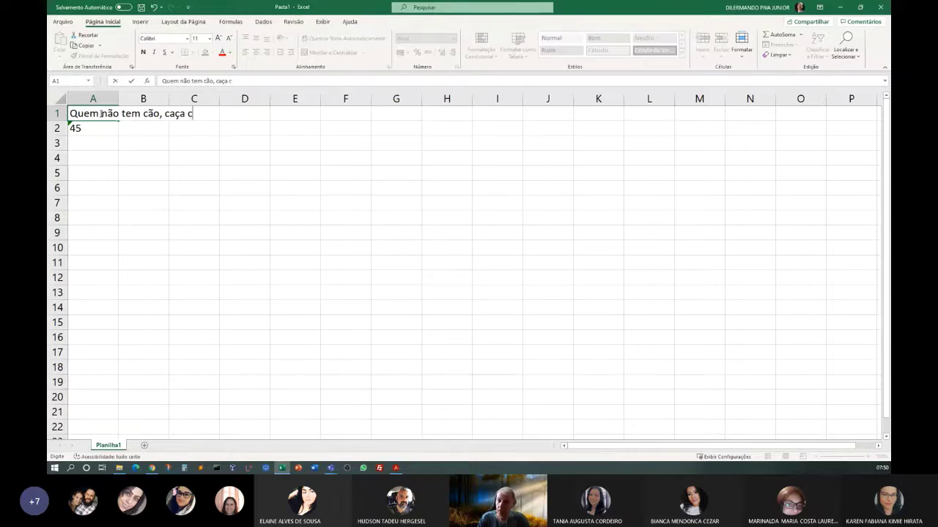
pyautogui.write('om gato')
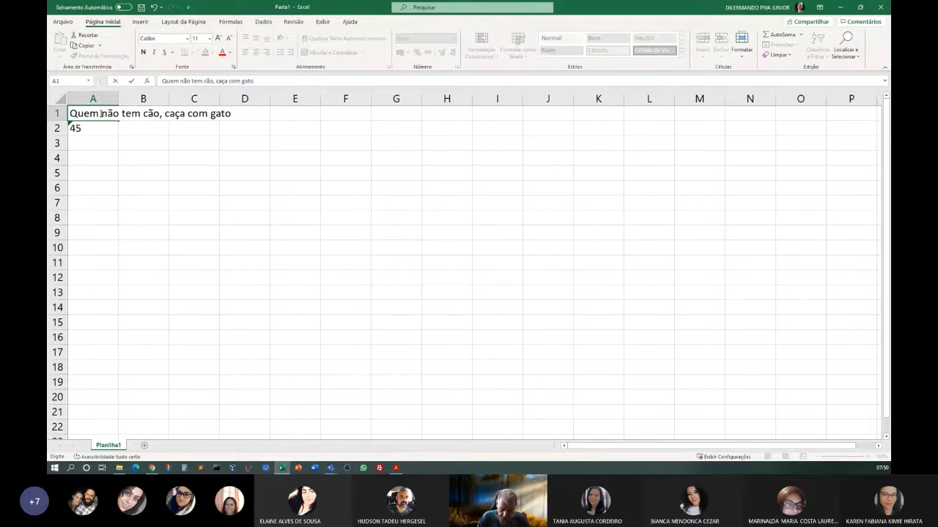
pyautogui.write('.')
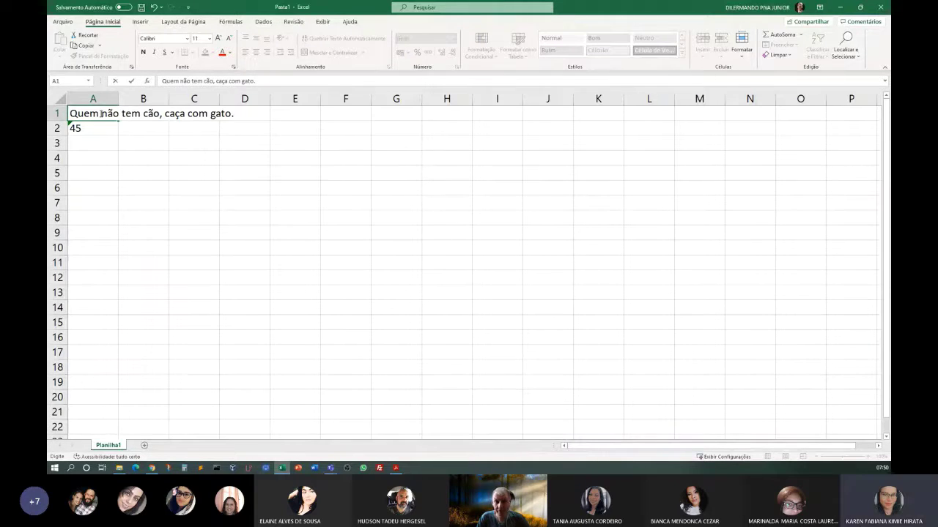
# Change the ending of the sentence in A1 to "caça como gato." and confirm the entry.
pyautogui.press('BackSpace')
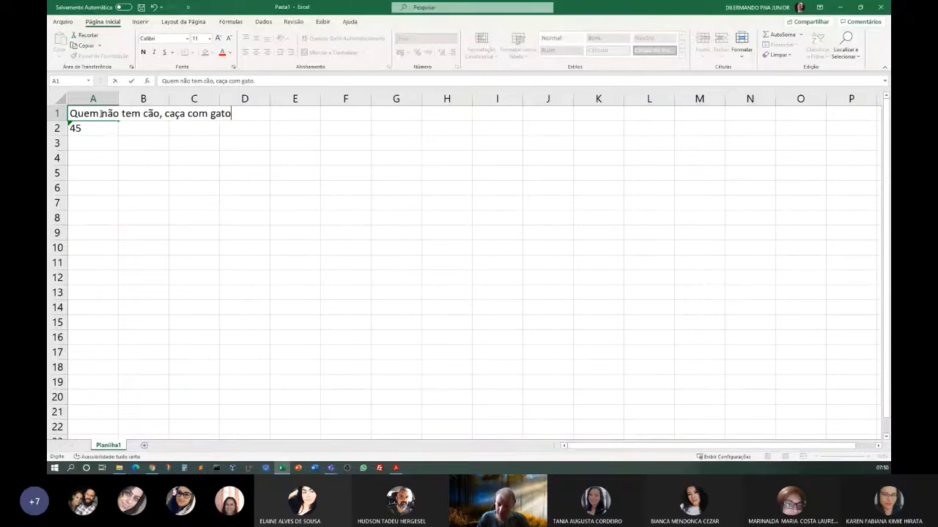
pyautogui.press('BackSpace')
pyautogui.press('BackSpace')
pyautogui.press('BackSpace')
pyautogui.press('BackSpace')
pyautogui.press('BackSpace')
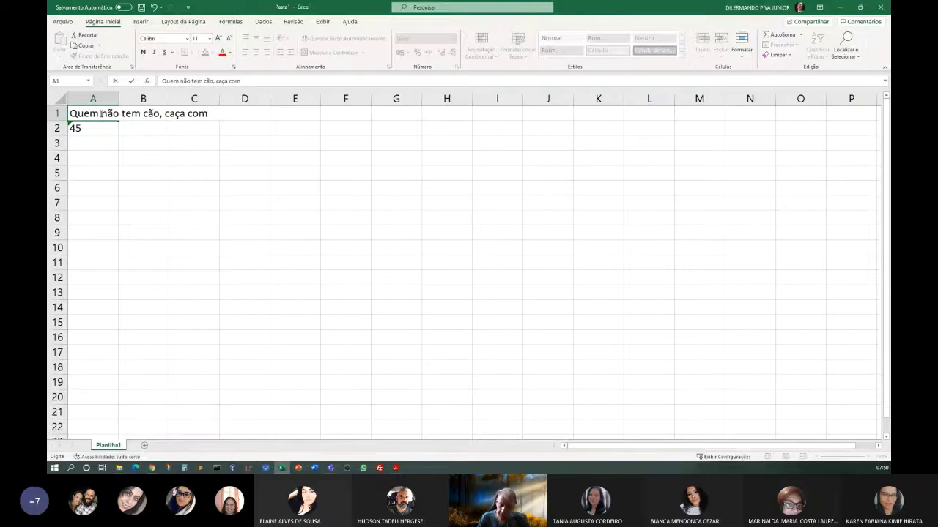
pyautogui.write('o gato.')
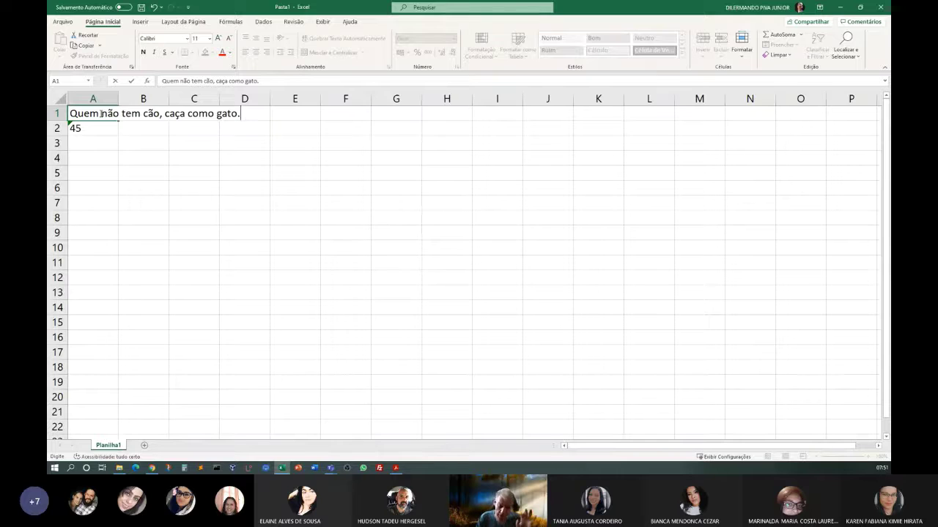
pyautogui.press('Return')
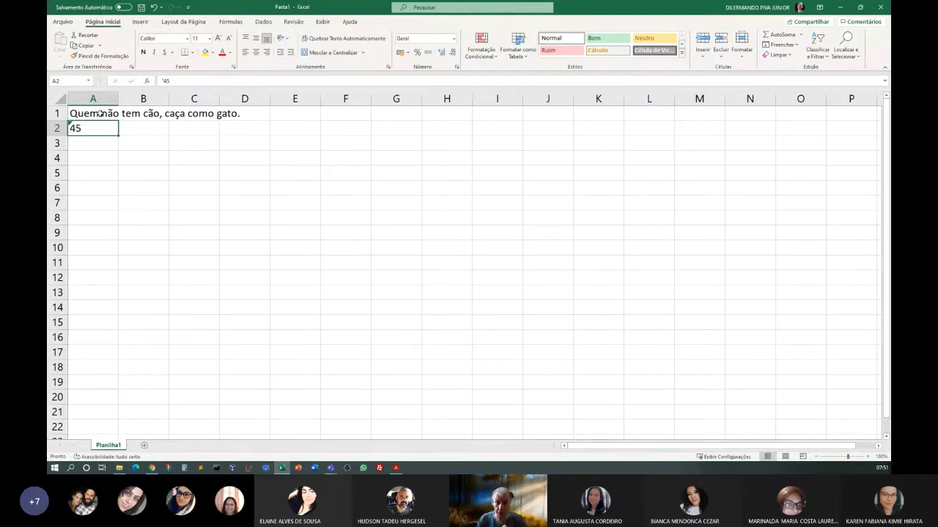
# Enter "titulo1" in cell B1, next to the long sentence.
pyautogui.click(99, 113)
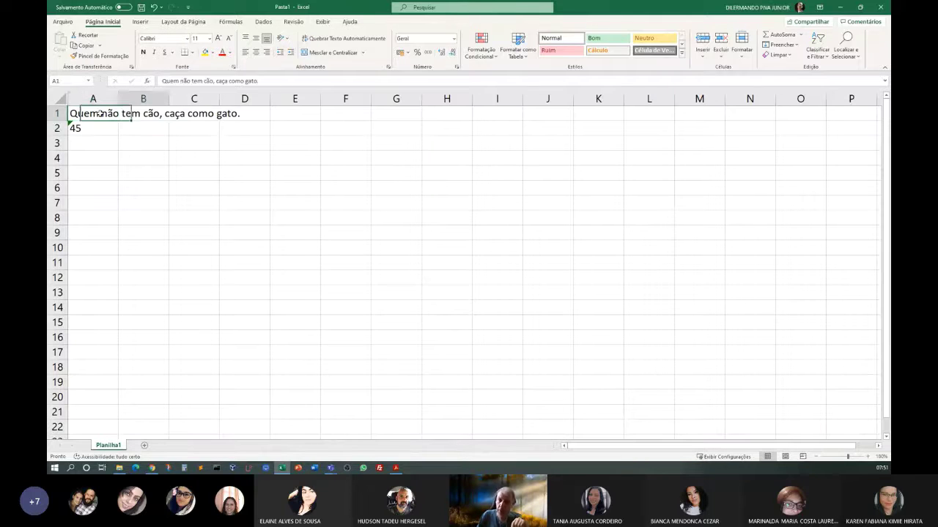
pyautogui.press('Right')
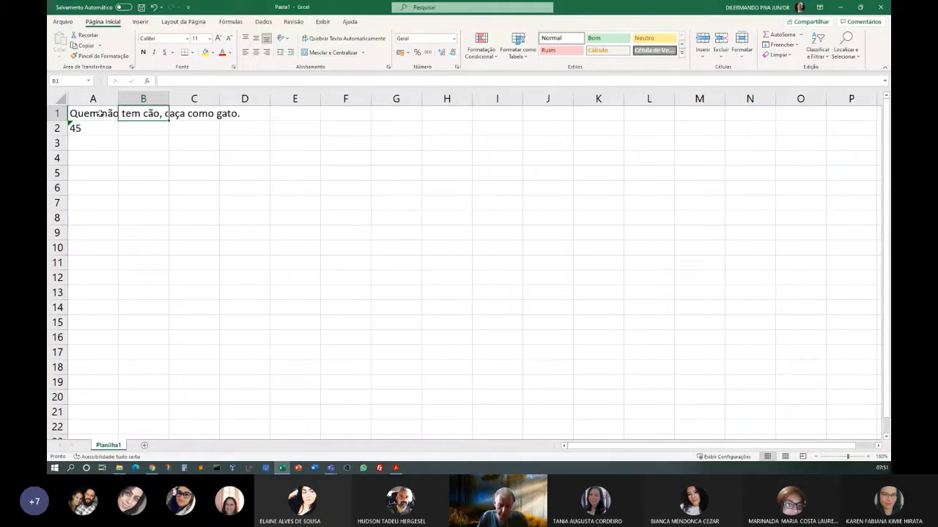
pyautogui.write('titul')
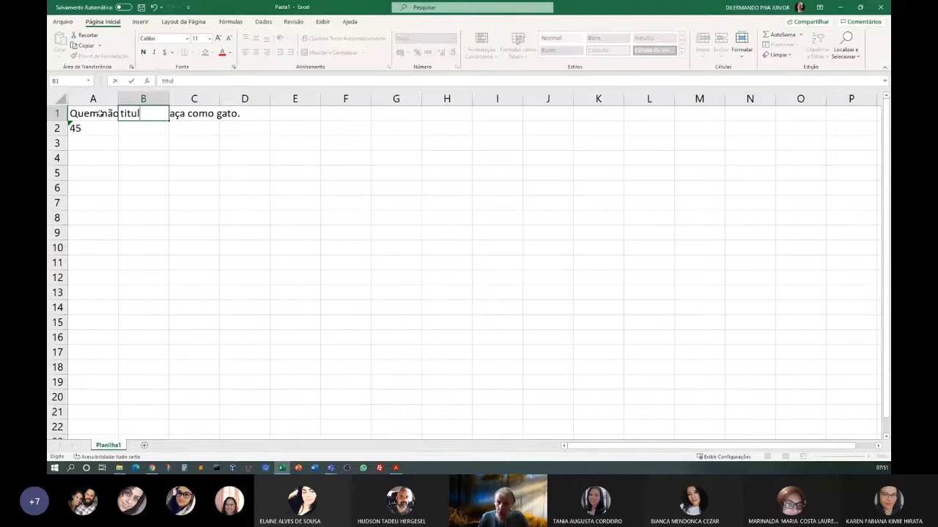
pyautogui.write('o1')
pyautogui.press('Return')
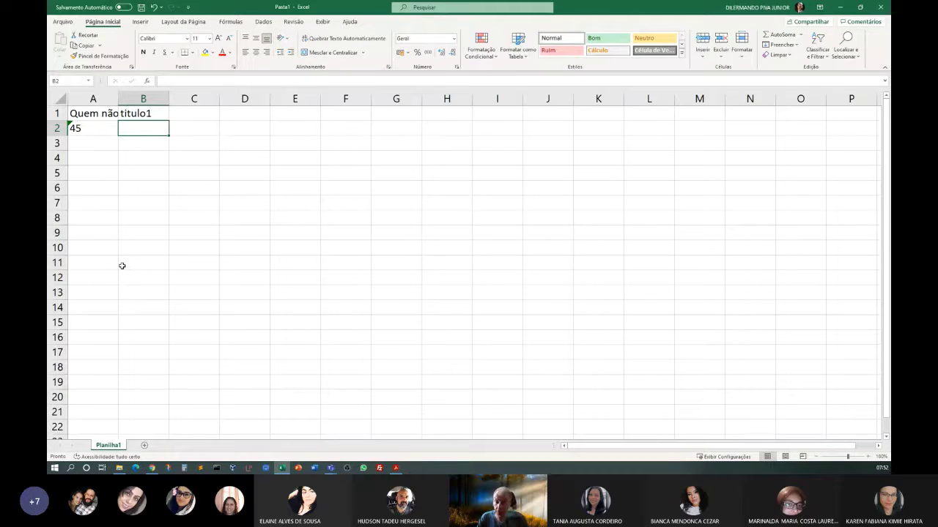
# Widen column A slightly, auto-fit it to the sentence in A1, and narrow it again to roughly the width of "Quem não tem".
pyautogui.click(93, 115)
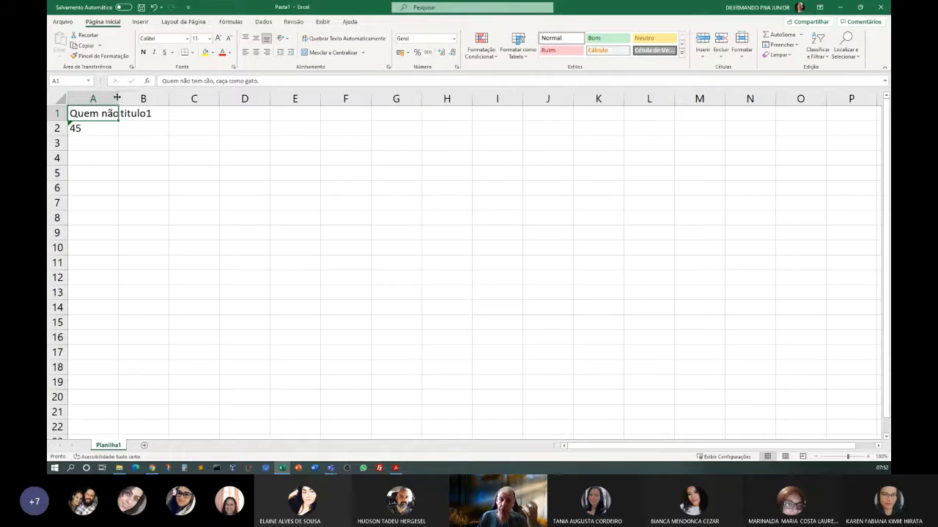
pyautogui.moveTo(118, 99)
pyautogui.mouseDown()
pyautogui.moveTo(205, 109)
pyautogui.moveTo(133, 93)
pyautogui.mouseUp()
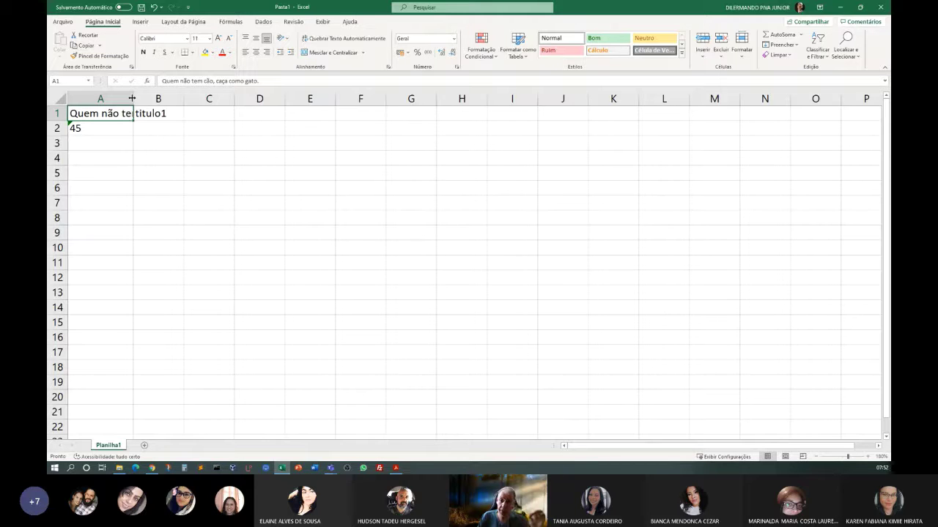
pyautogui.moveTo(132, 98); pyautogui.dragTo(133, 98)
pyautogui.doubleClick(132, 98)
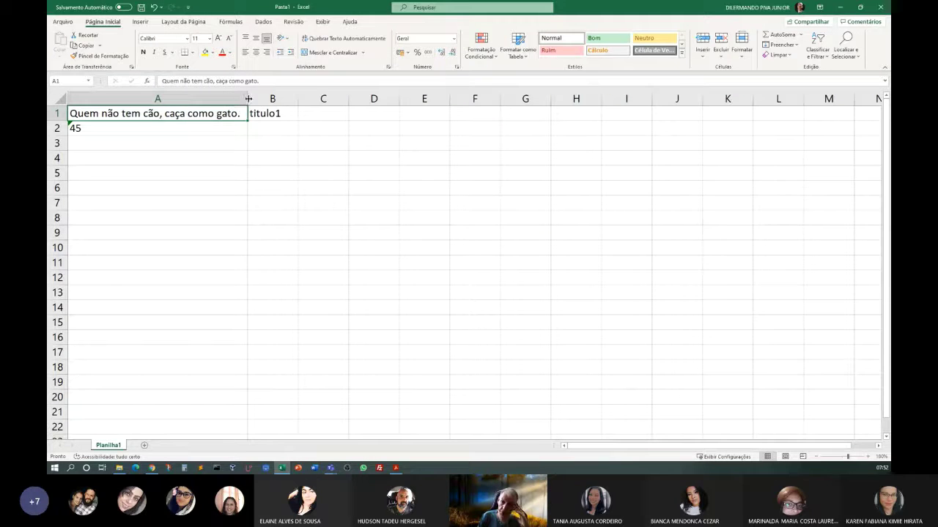
pyautogui.moveTo(248, 98); pyautogui.dragTo(138, 106)
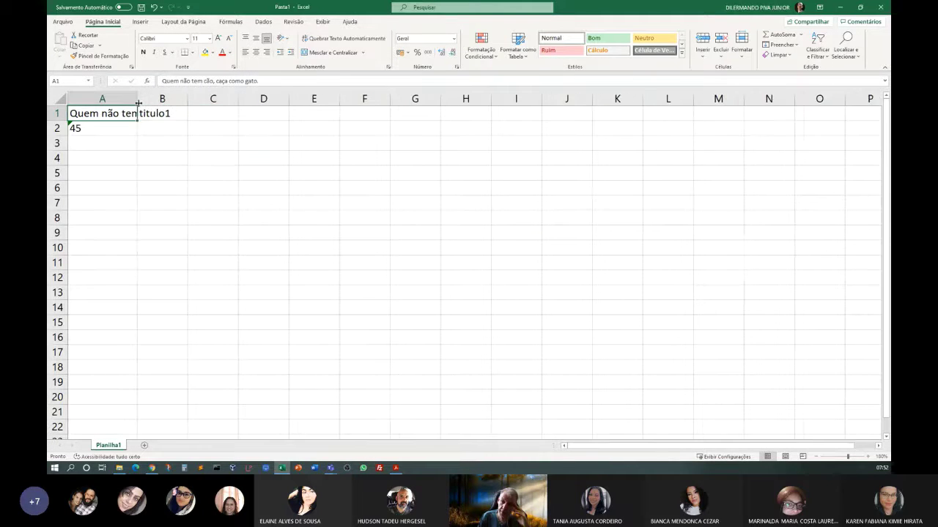
# Apply Quebrar Texto Automaticamente to cell A1 and undo the wrapping.
pyautogui.click(157, 207)
pyautogui.click(89, 114)
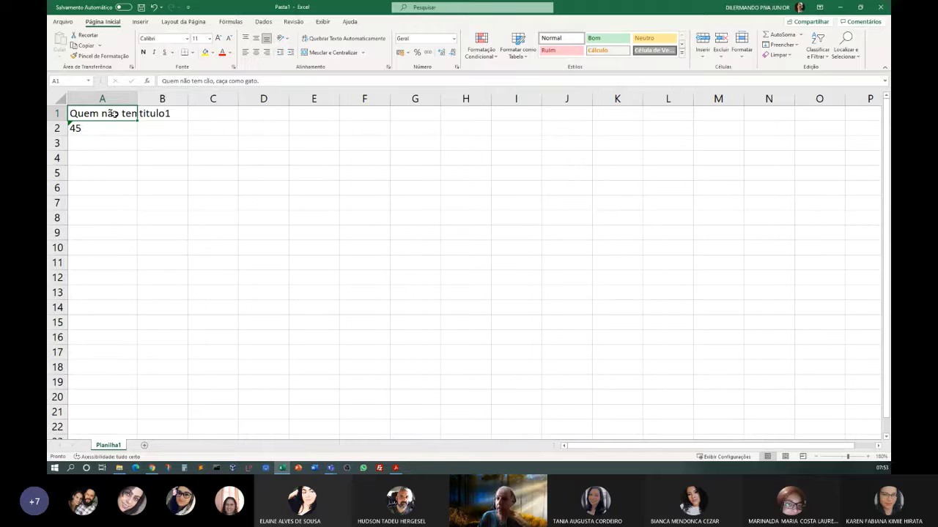
pyautogui.click(324, 40)
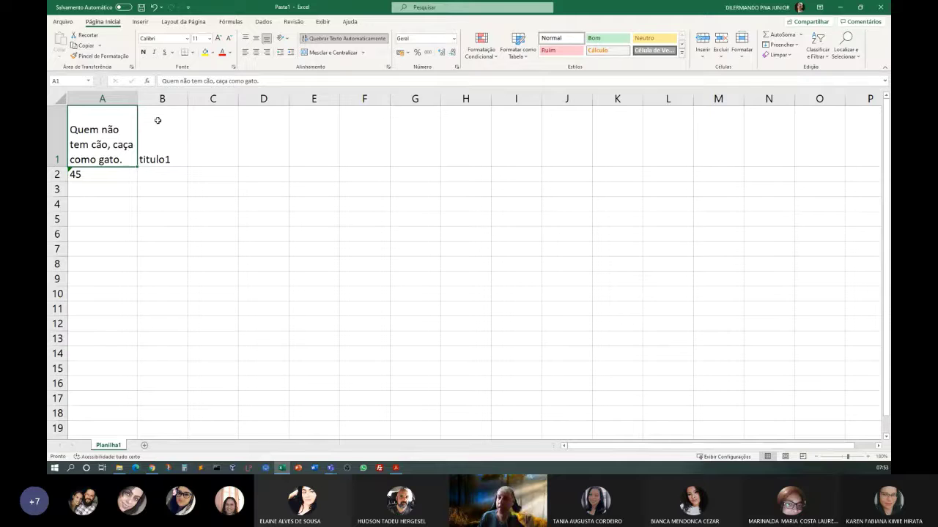
pyautogui.click(154, 8)
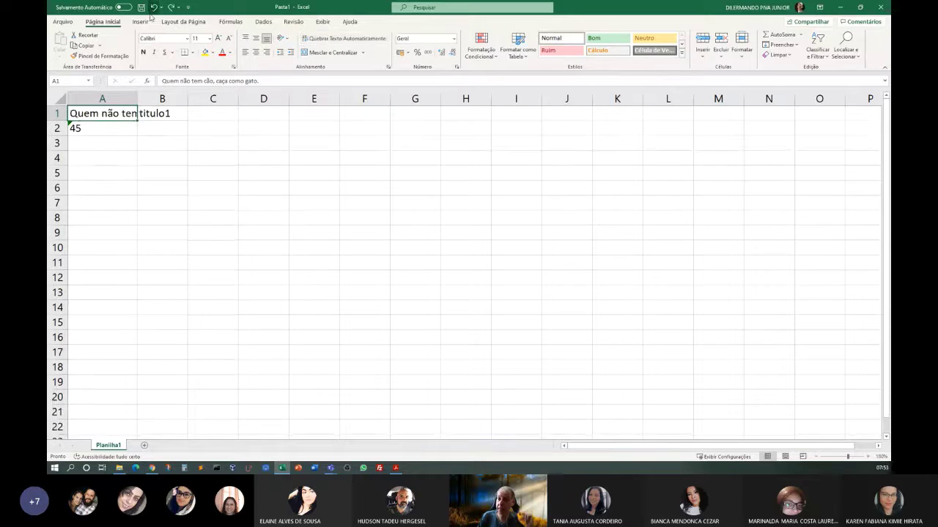
# Format cell A1 with the Reduzir para caber text control, leaving Quebrar texto automaticamente off.
pyautogui.rightClick(103, 114)
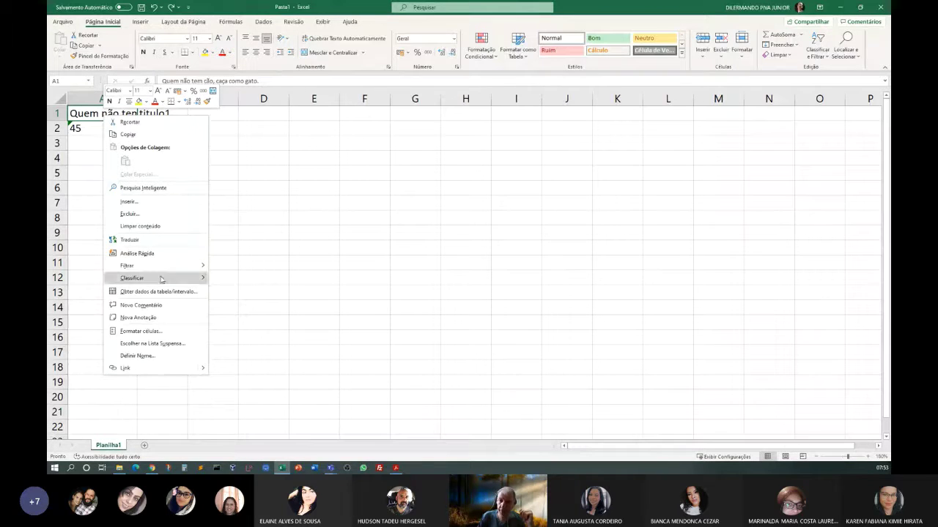
pyautogui.click(149, 331)
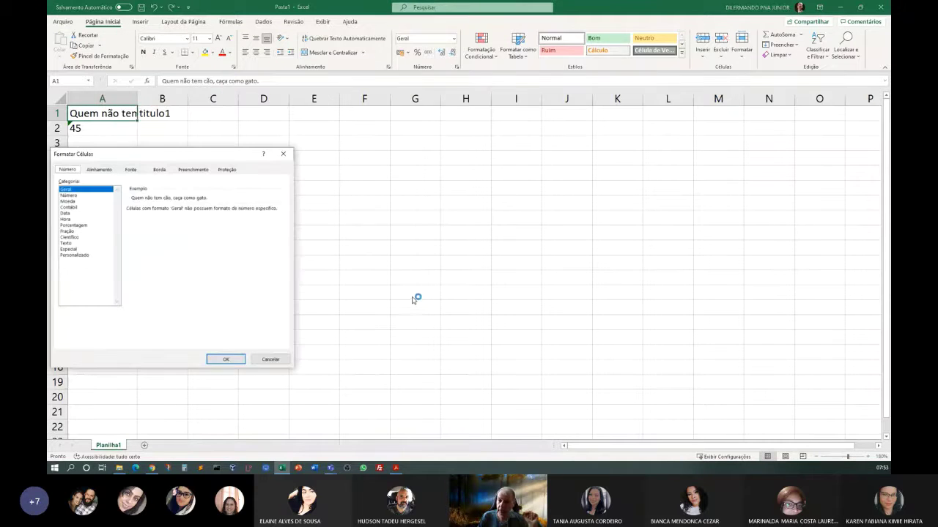
pyautogui.moveTo(178, 156); pyautogui.dragTo(417, 122)
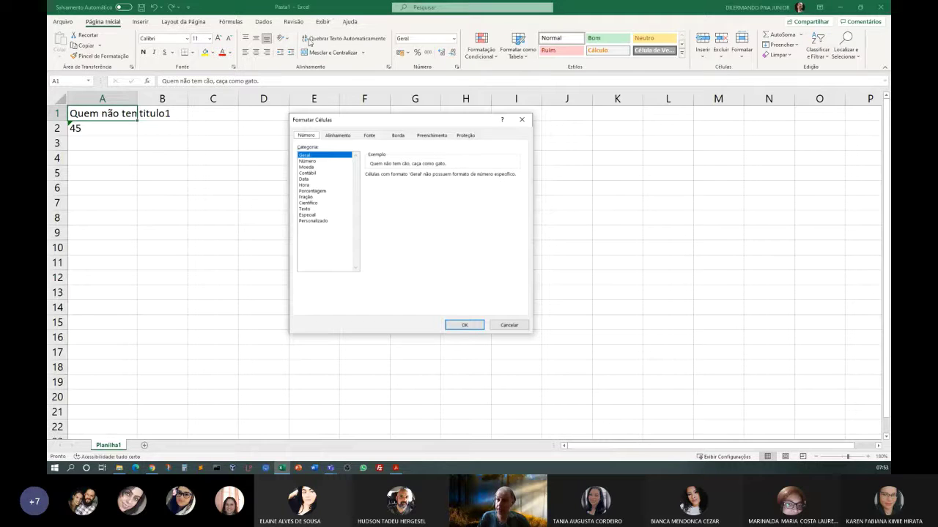
pyautogui.click(329, 138)
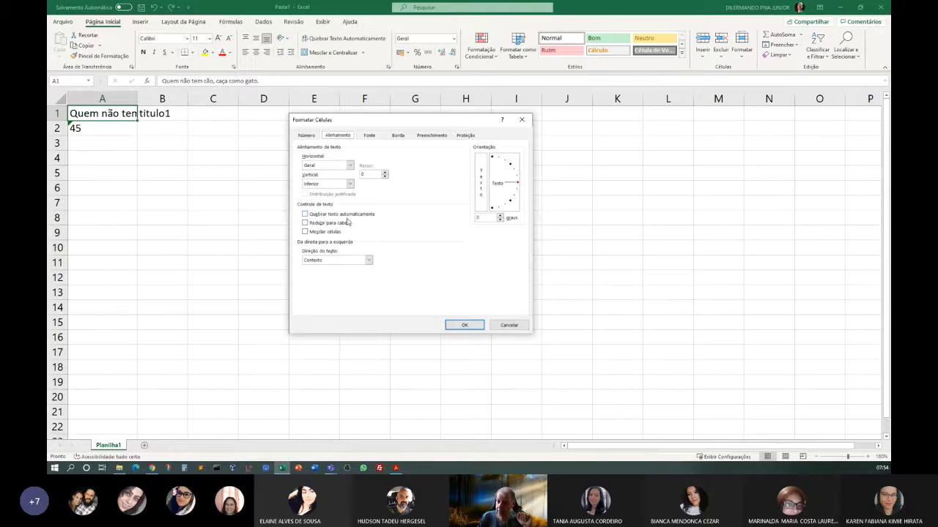
pyautogui.click(309, 214)
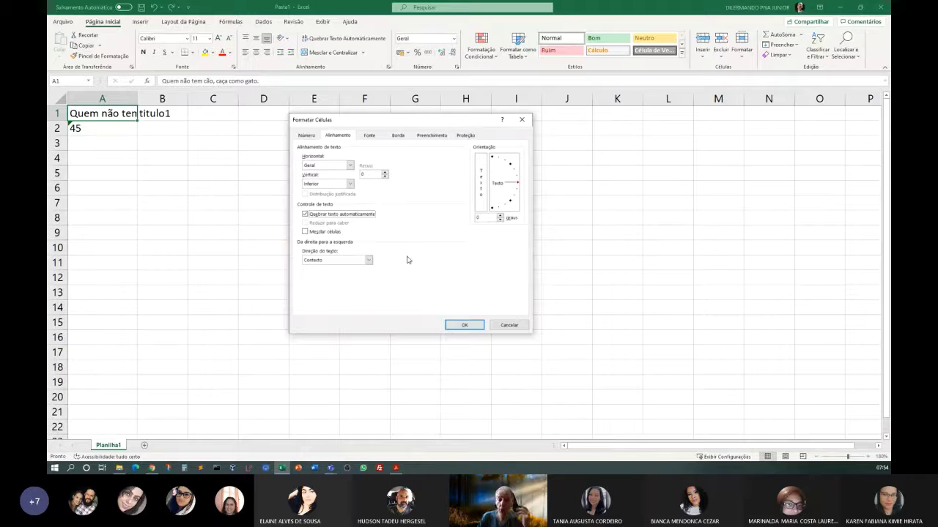
pyautogui.click(305, 214)
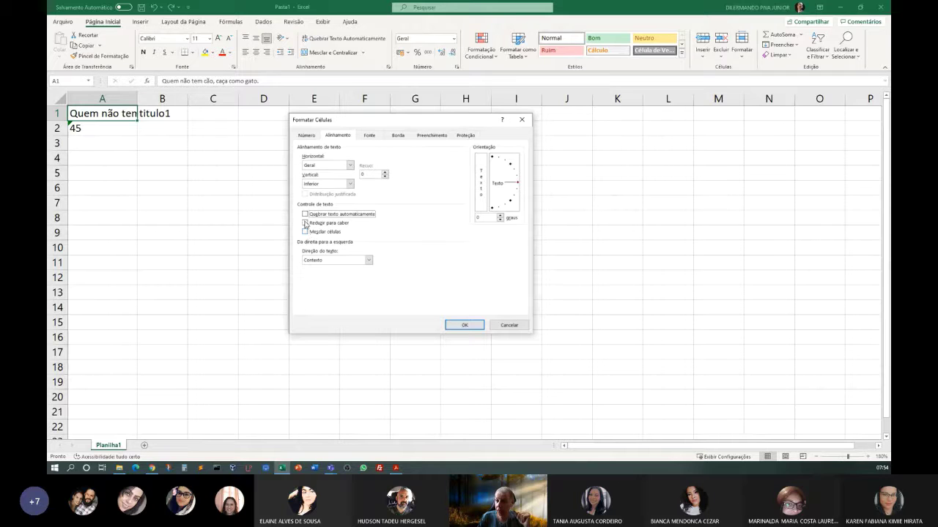
pyautogui.click(304, 223)
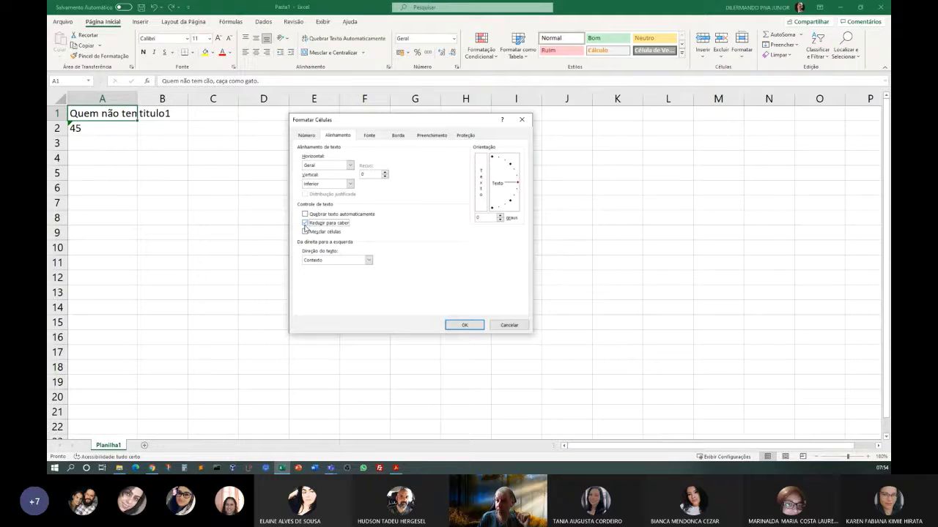
pyautogui.click(457, 325)
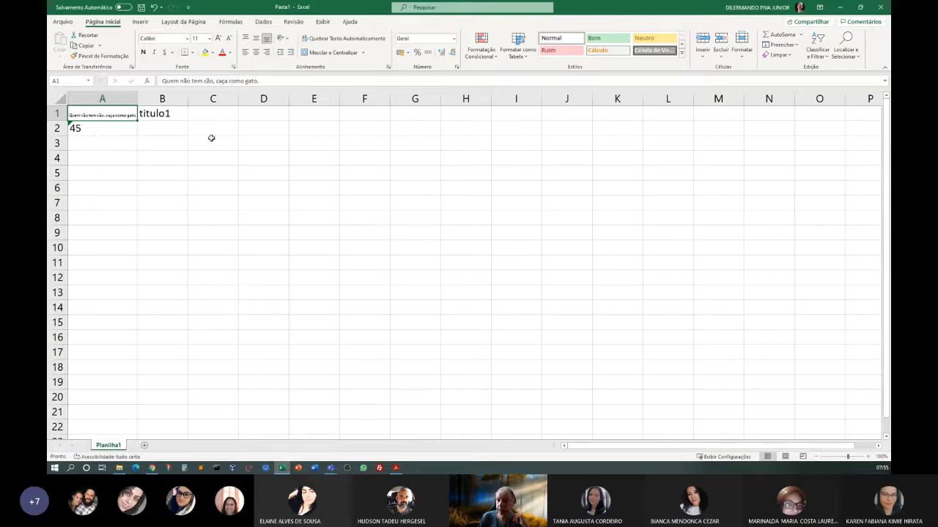
# Reformat cell A1's text control by turning off Reduzir para caber and turning on Quebrar texto automaticamente.
pyautogui.rightClick(125, 115)
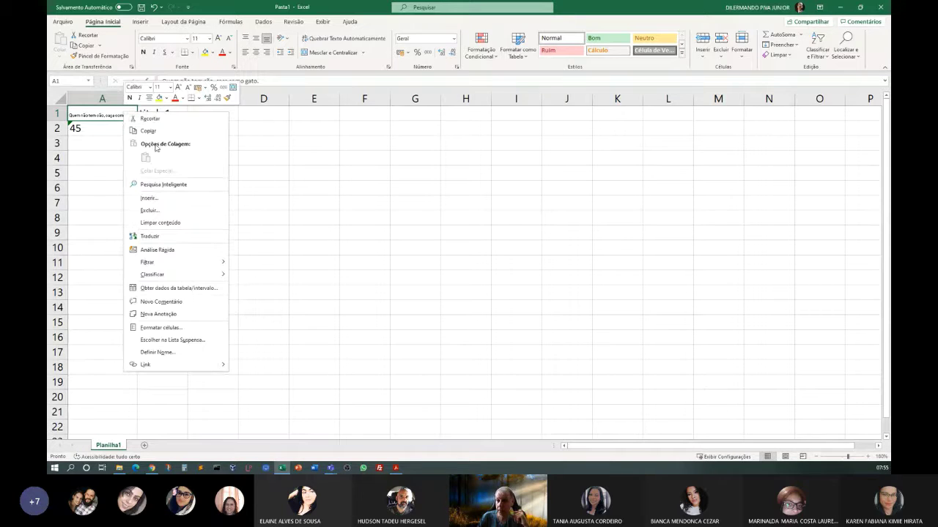
pyautogui.moveTo(178, 279)
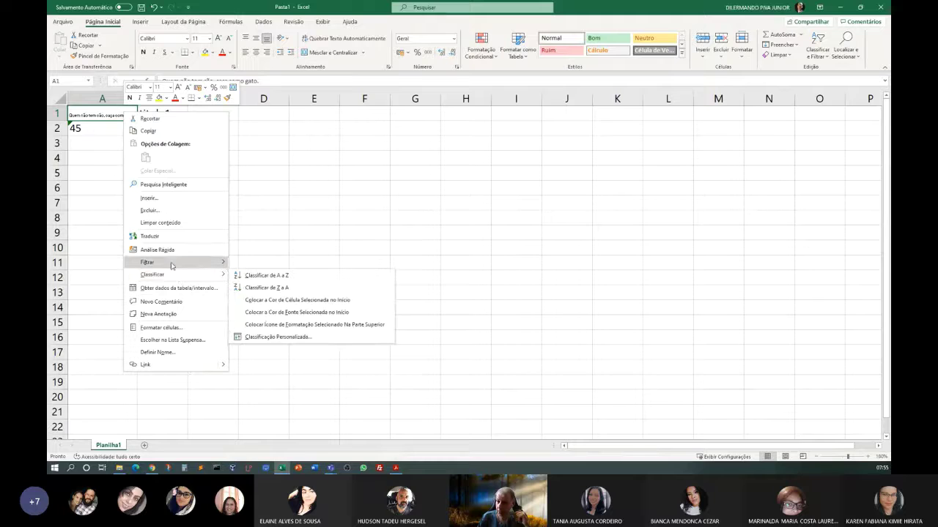
pyautogui.click(179, 330)
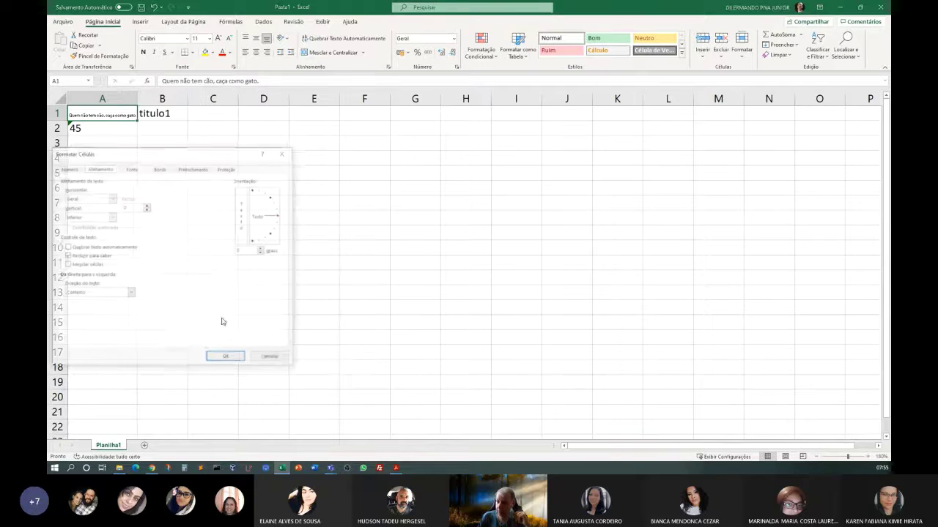
pyautogui.moveTo(162, 151); pyautogui.dragTo(429, 133)
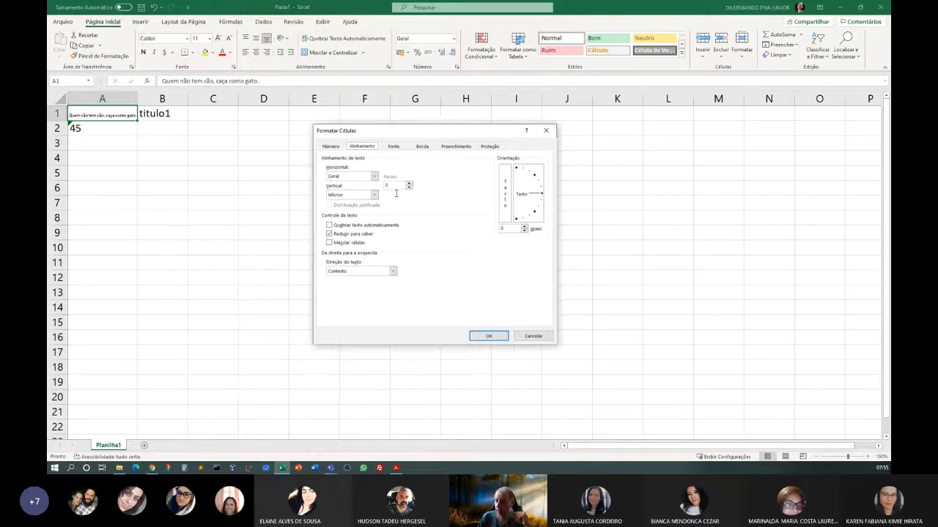
pyautogui.click(329, 235)
pyautogui.click(329, 225)
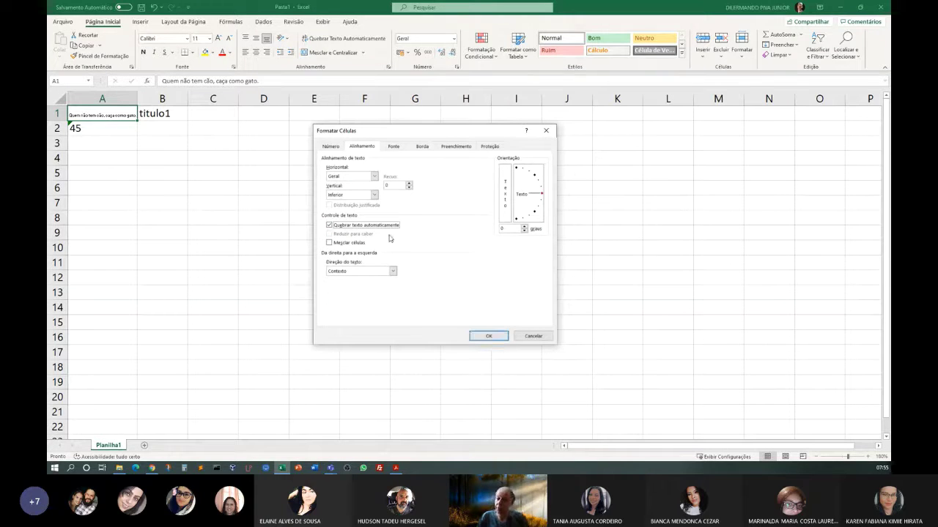
pyautogui.click(485, 337)
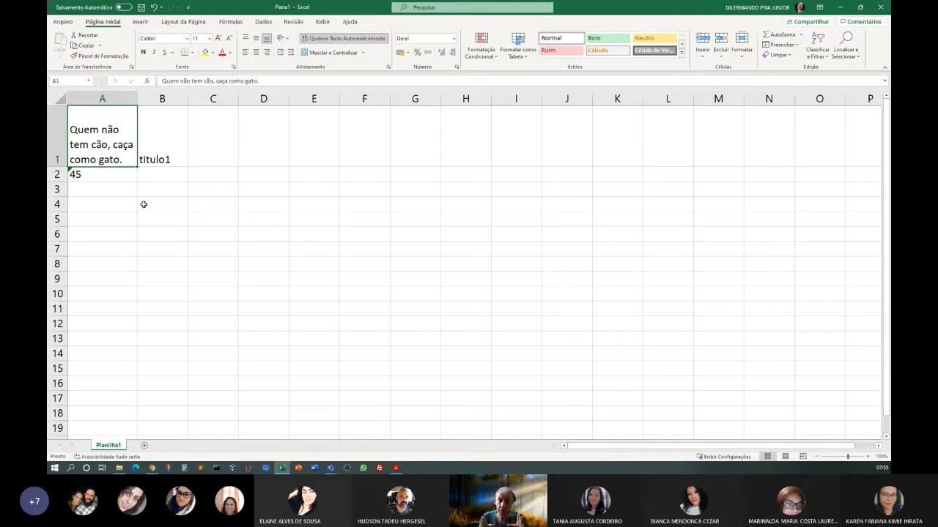
pyautogui.rightClick(101, 132)
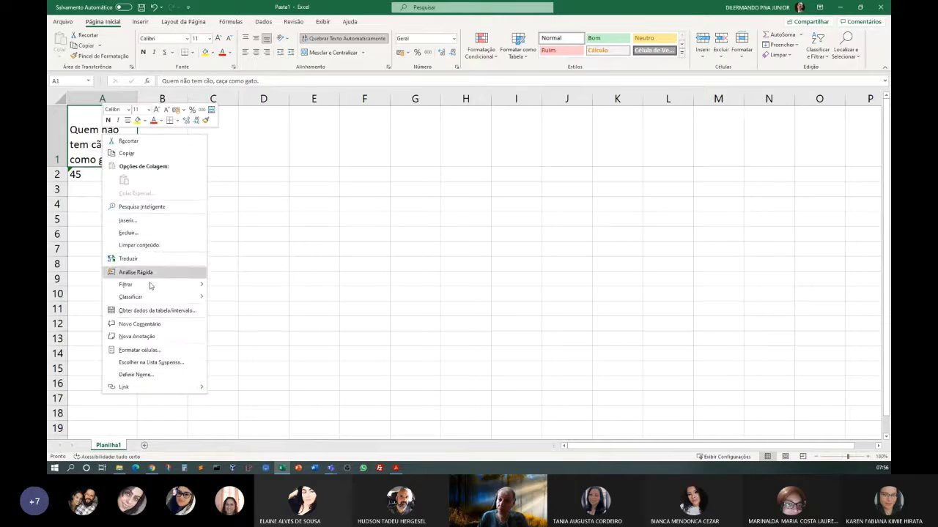
pyautogui.click(139, 351)
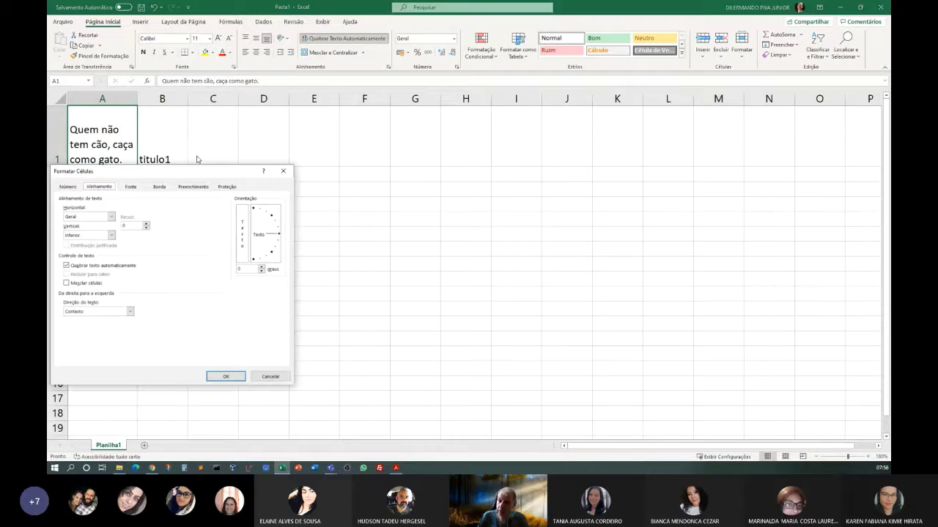
pyautogui.moveTo(193, 176); pyautogui.dragTo(473, 208)
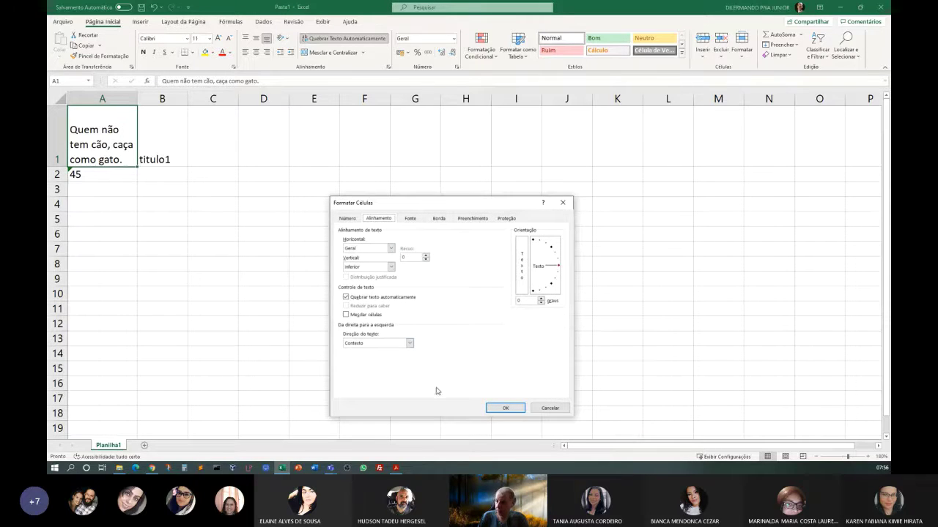
pyautogui.click(550, 408)
# Rotate the text "titulo1" in cell B1 to 45 degrees and narrow column B to fit it.
pyautogui.click(158, 143)
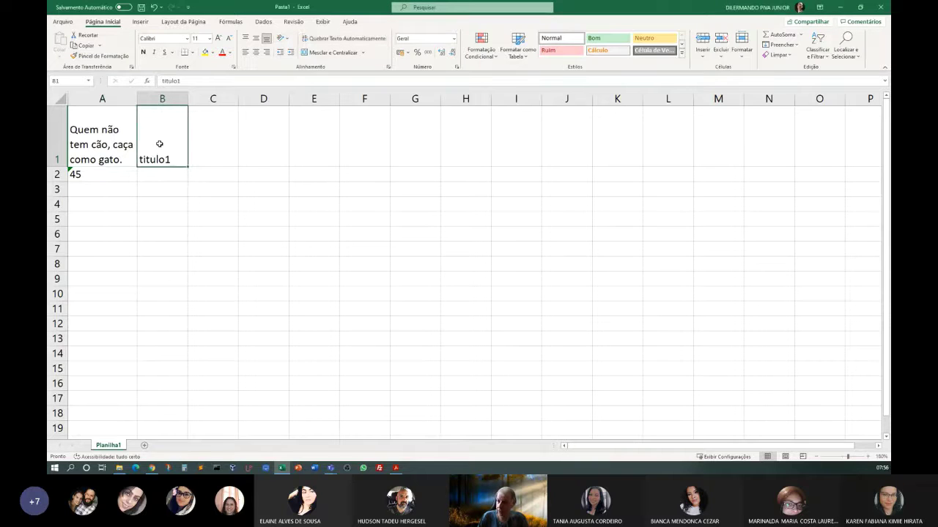
pyautogui.rightClick(159, 143)
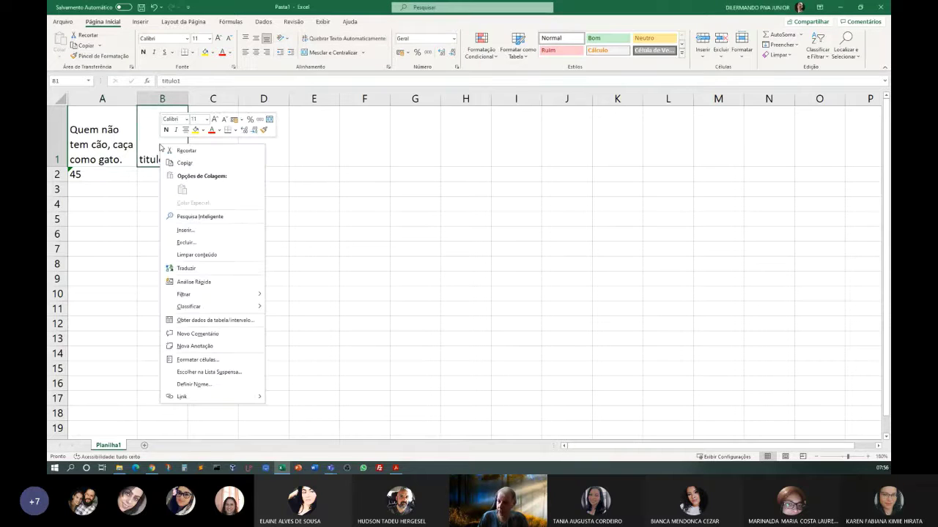
pyautogui.click(212, 360)
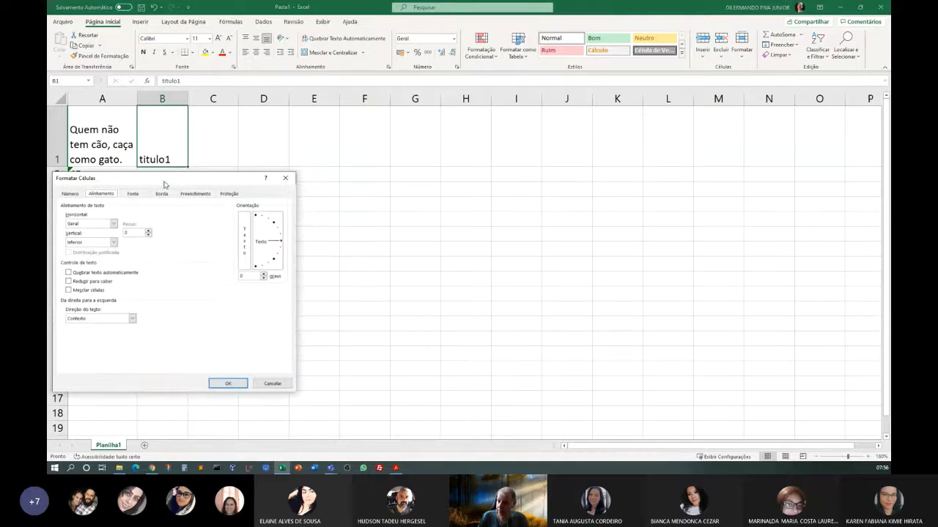
pyautogui.moveTo(164, 185); pyautogui.dragTo(393, 140)
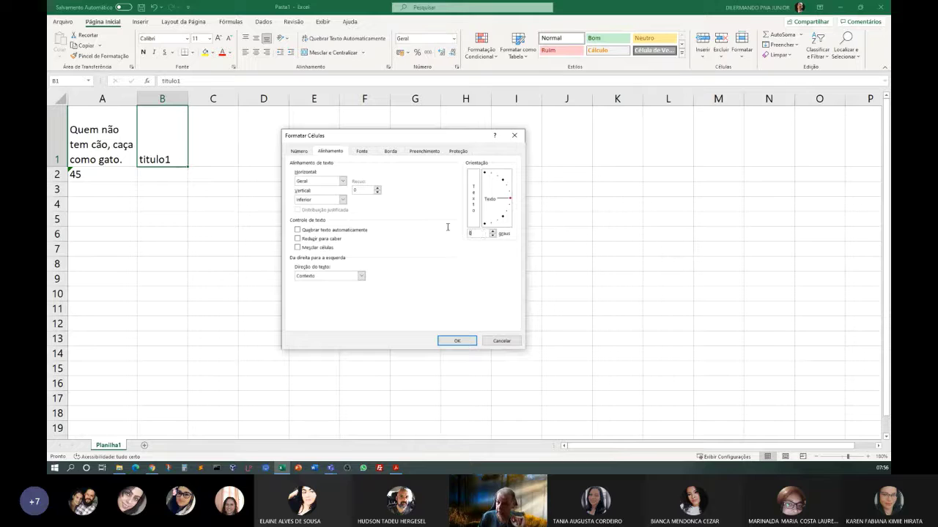
pyautogui.write('45')
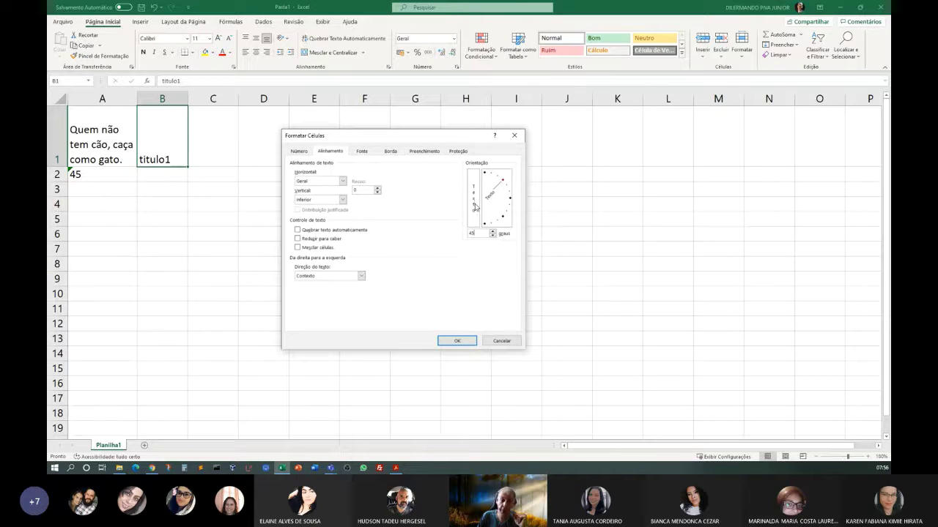
pyautogui.click(457, 340)
pyautogui.click(115, 307)
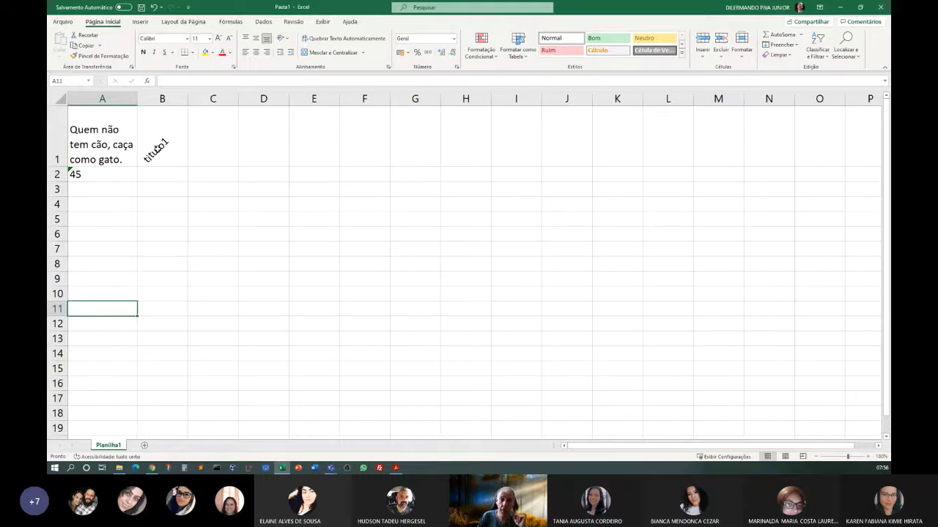
pyautogui.moveTo(188, 98); pyautogui.dragTo(168, 100)
pyautogui.doubleClick(168, 100)
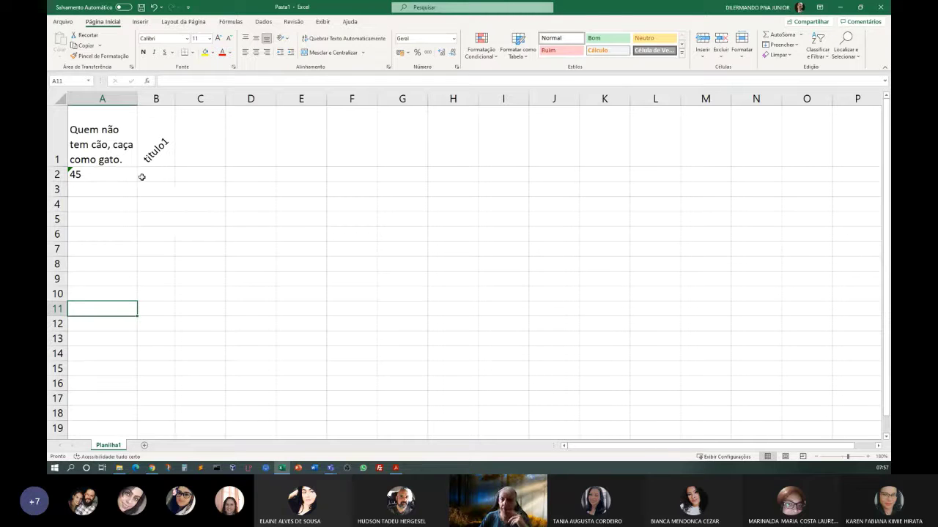
# Stack the letters of cell B1 vertically, and auto-fit column B before widening it again to roughly its previous width.
pyautogui.click(162, 128)
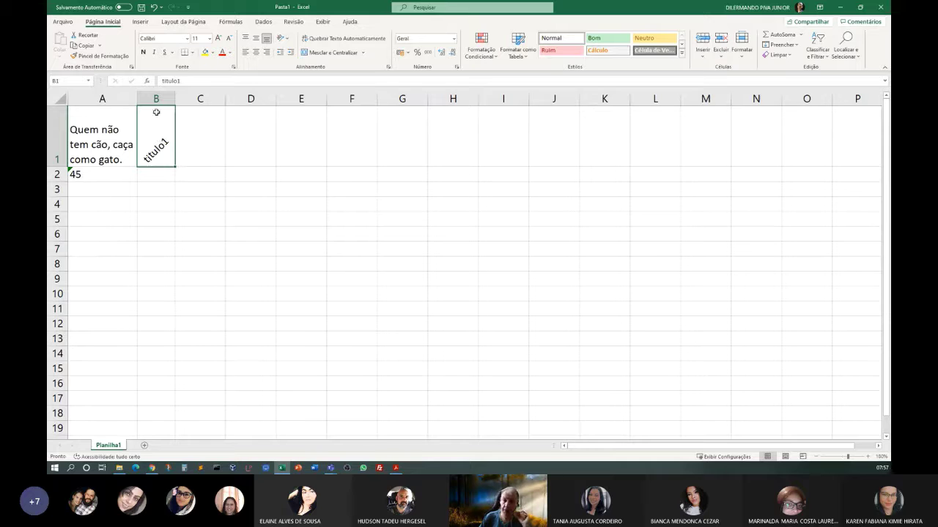
pyautogui.rightClick(152, 141)
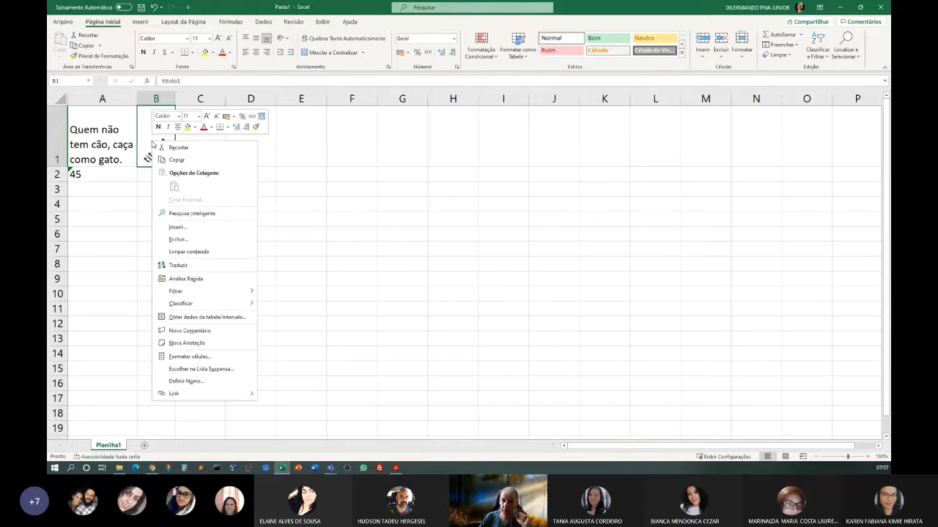
pyautogui.click(200, 356)
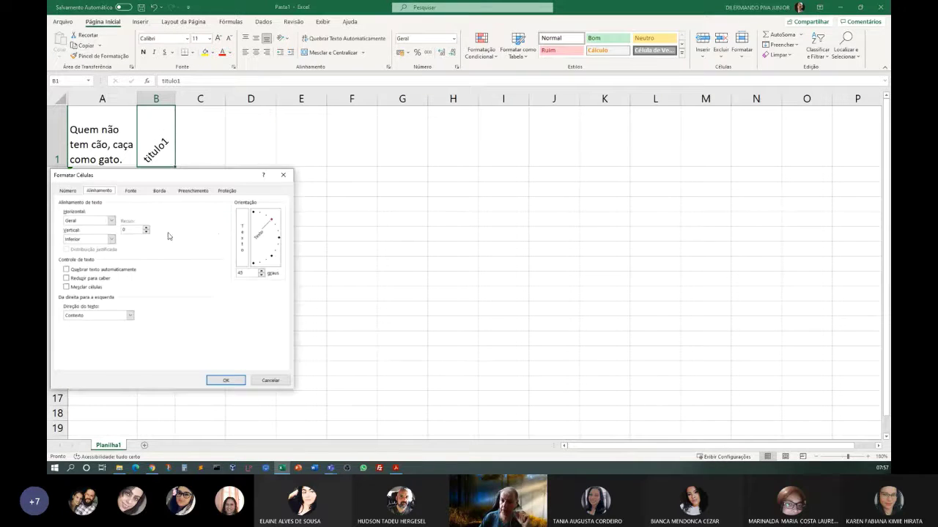
pyautogui.moveTo(157, 174); pyautogui.dragTo(406, 138)
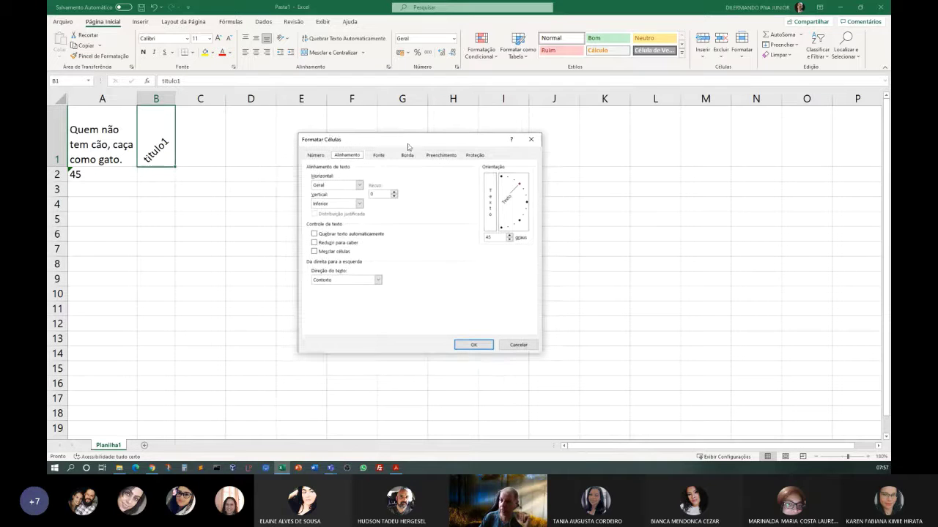
pyautogui.click(490, 211)
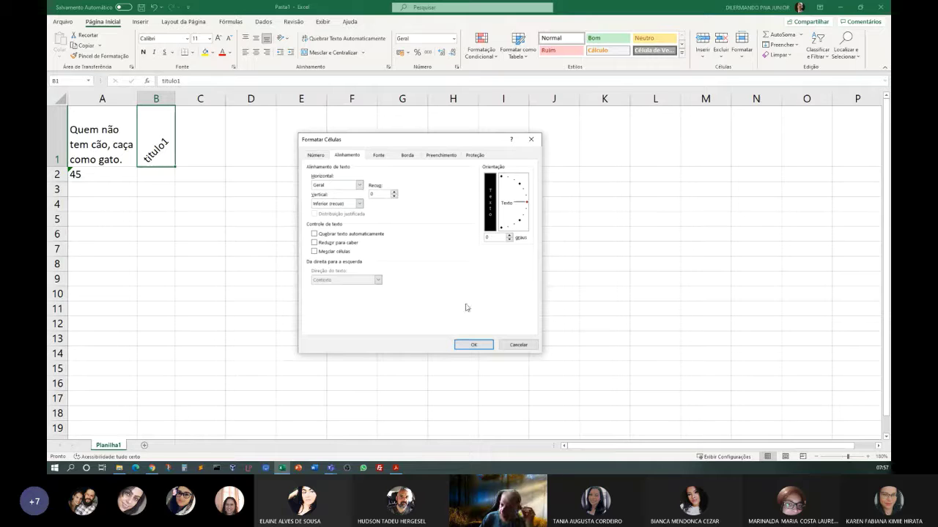
pyautogui.click(473, 345)
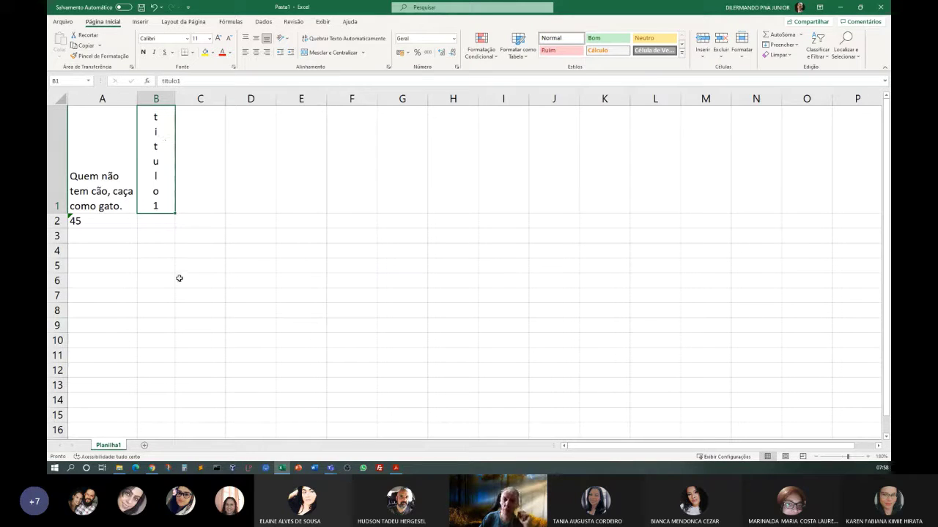
pyautogui.doubleClick(176, 96)
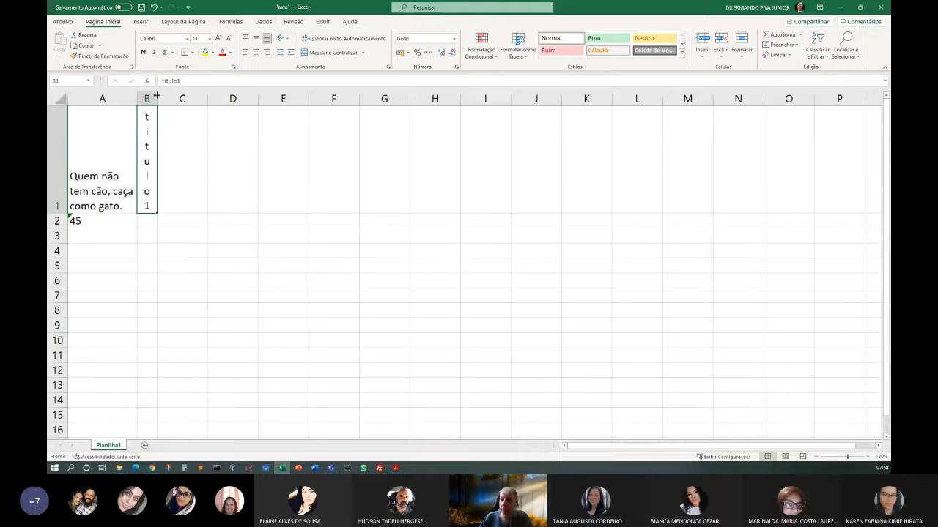
pyautogui.moveTo(156, 95); pyautogui.dragTo(175, 96)
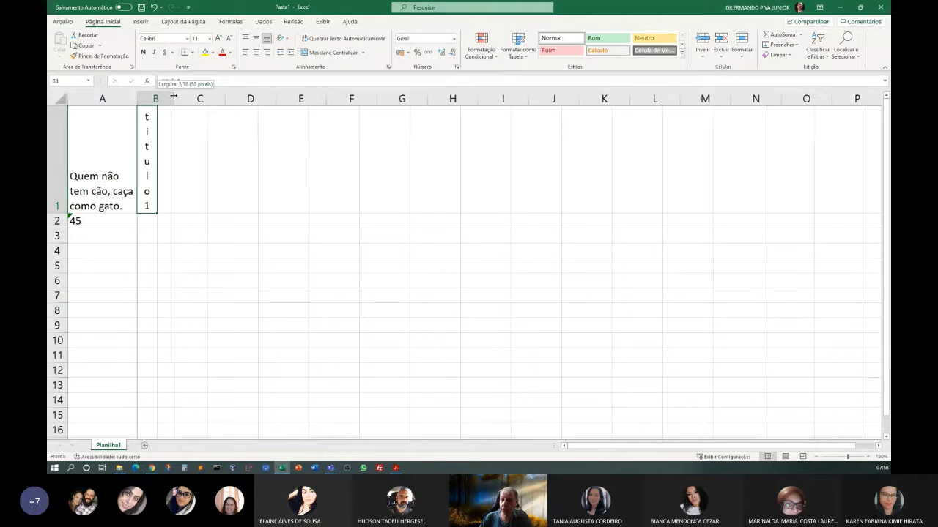
# Return cell B1's text to 0 degrees with Geral horizontal alignment and set its text direction to Da direita para a esquerda.
pyautogui.rightClick(157, 135)
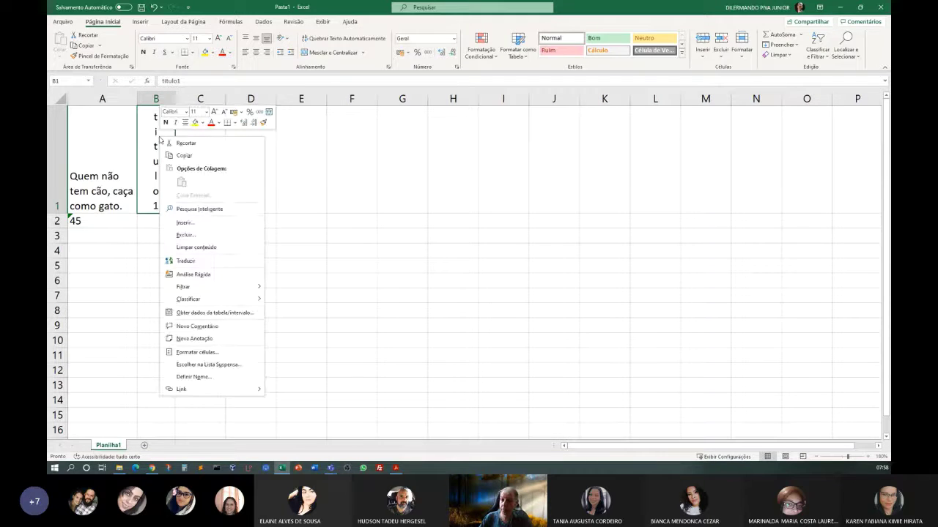
pyautogui.click(193, 353)
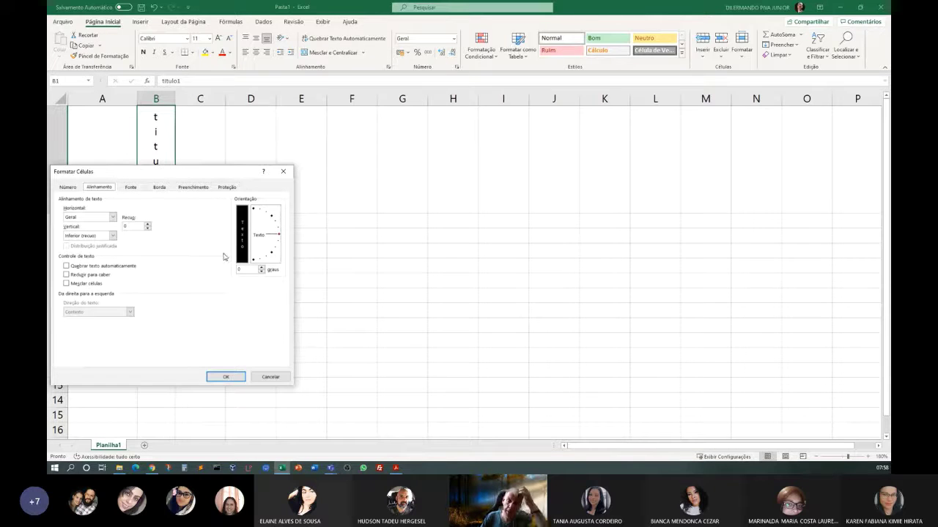
pyautogui.click(277, 234)
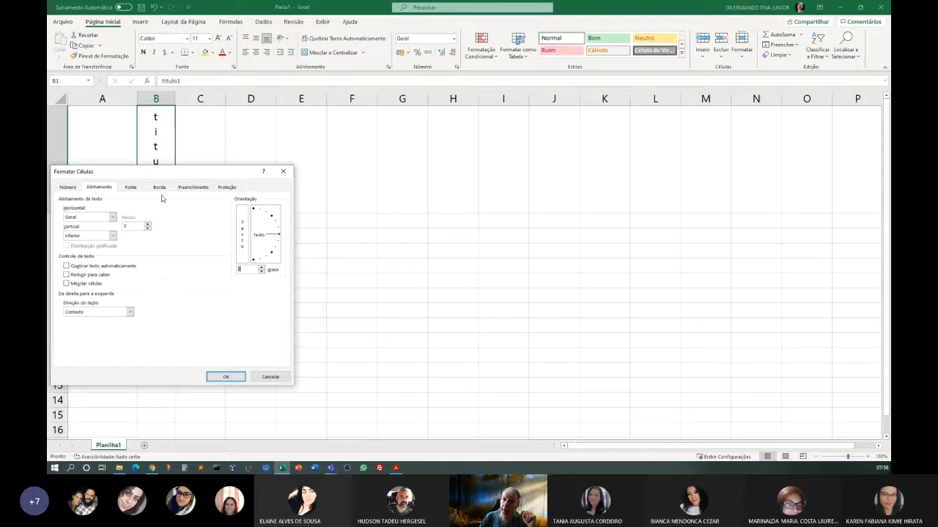
pyautogui.moveTo(172, 171); pyautogui.dragTo(440, 160)
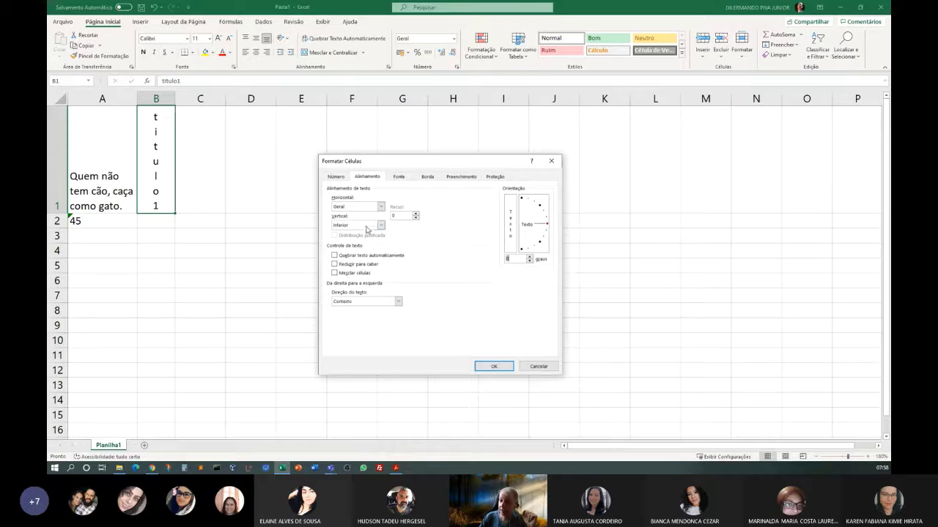
pyautogui.click(381, 207)
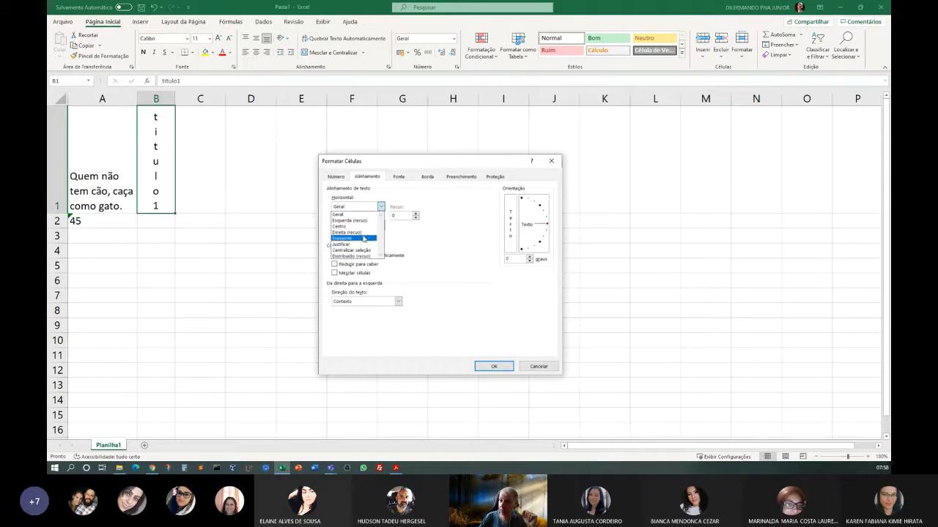
pyautogui.click(372, 213)
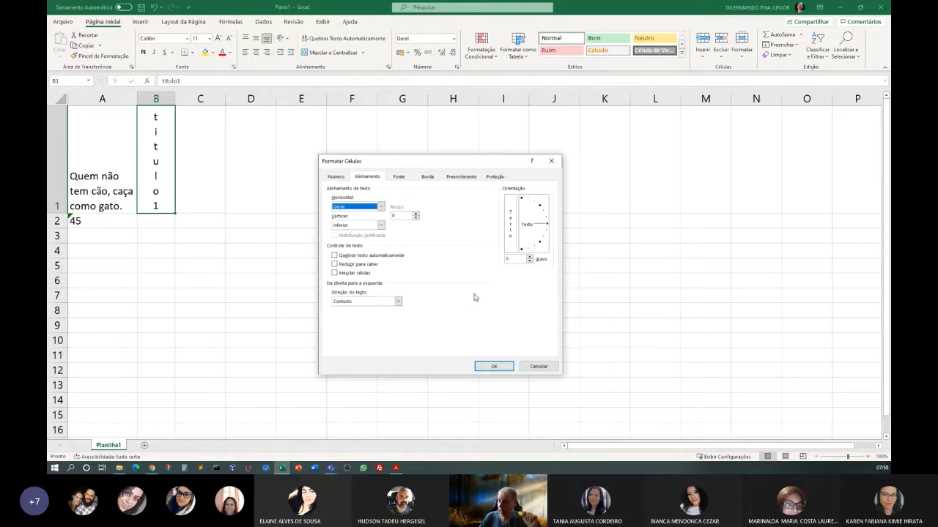
pyautogui.click(398, 301)
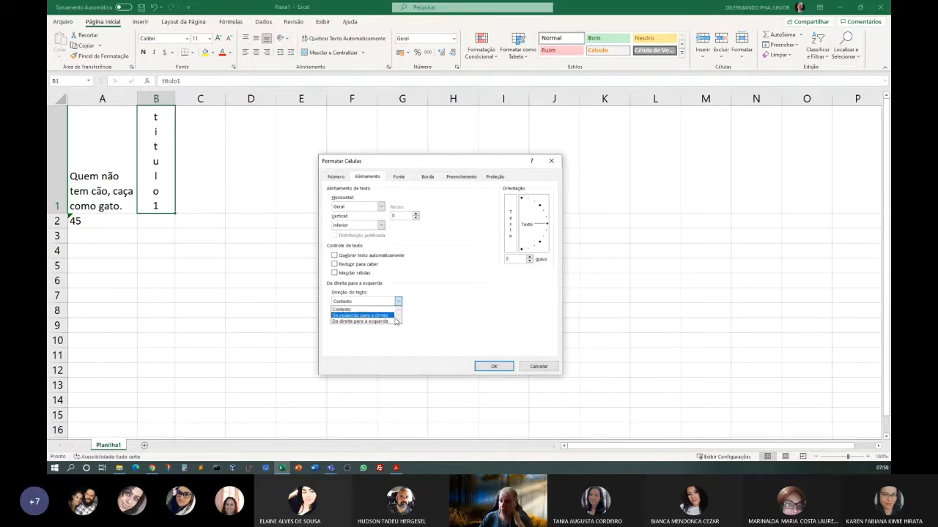
pyautogui.click(354, 322)
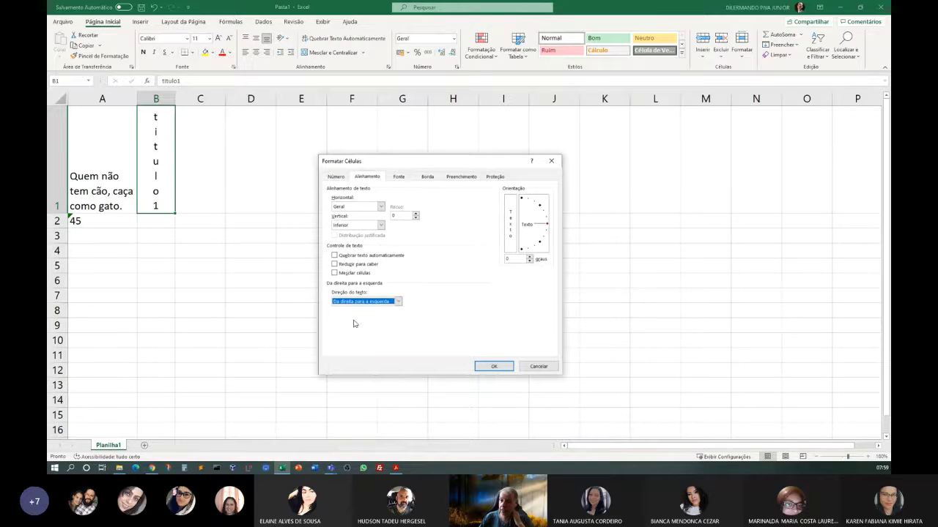
pyautogui.click(492, 365)
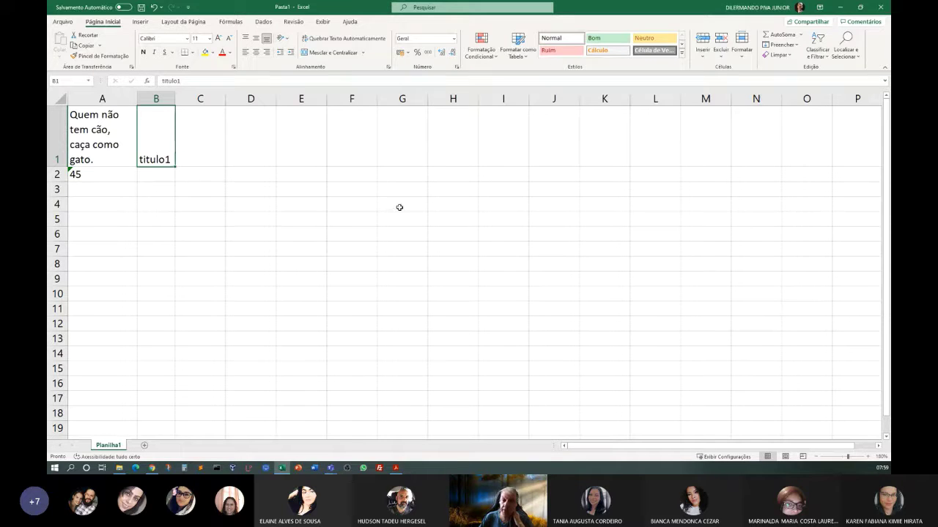
# Set the text direction of cell B1 to Da esquerda para a direita.
pyautogui.rightClick(159, 150)
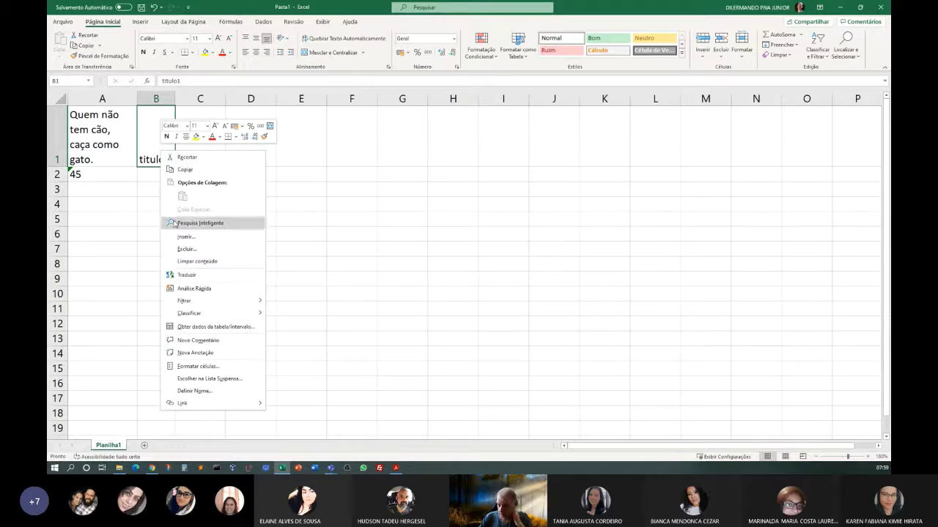
pyautogui.click(200, 366)
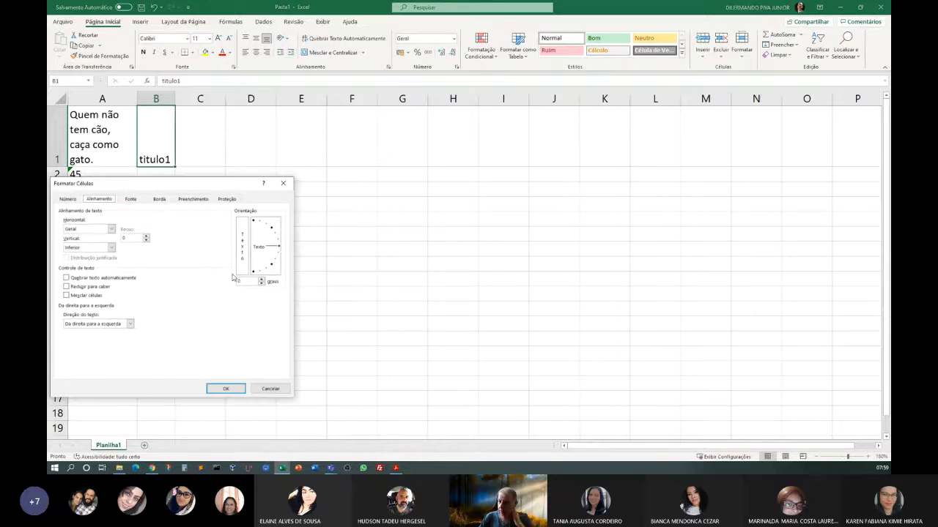
pyautogui.click(131, 323)
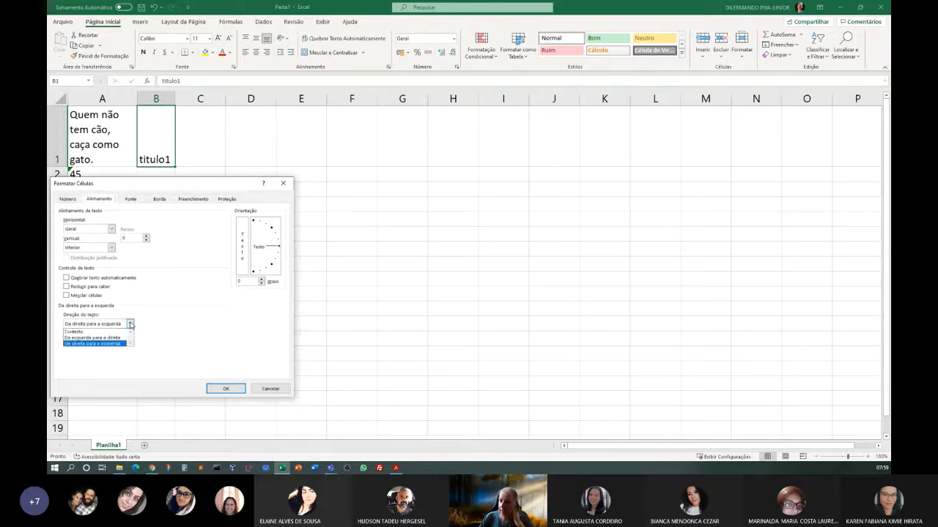
pyautogui.click(109, 338)
pyautogui.click(220, 388)
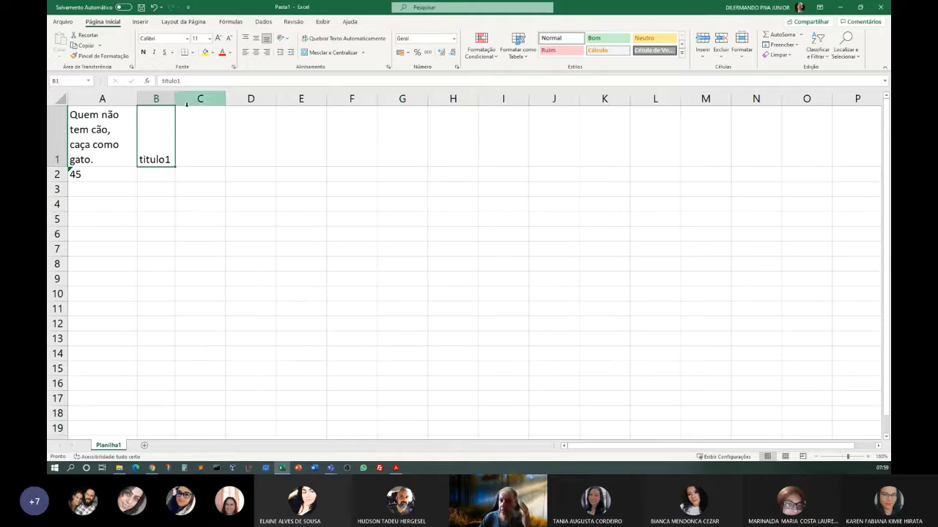
# Widen column B to several times its width and set cell B1's text direction to Da direita para a esquerda.
pyautogui.moveTo(176, 100); pyautogui.dragTo(203, 99)
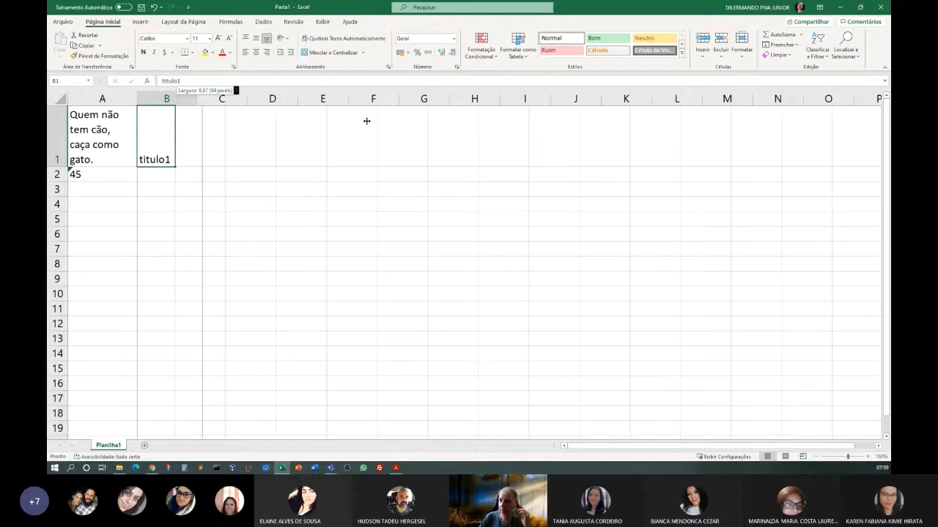
pyautogui.moveTo(367, 121); pyautogui.dragTo(367, 120)
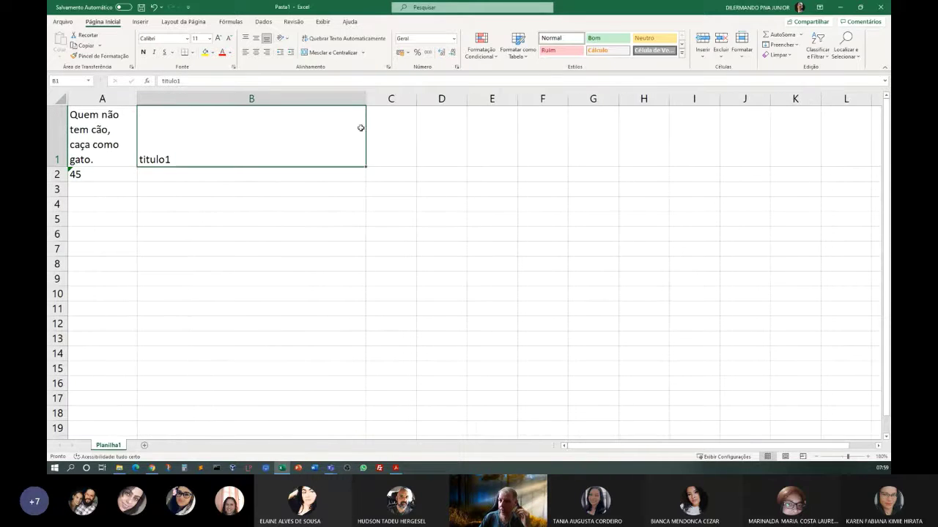
pyautogui.rightClick(198, 146)
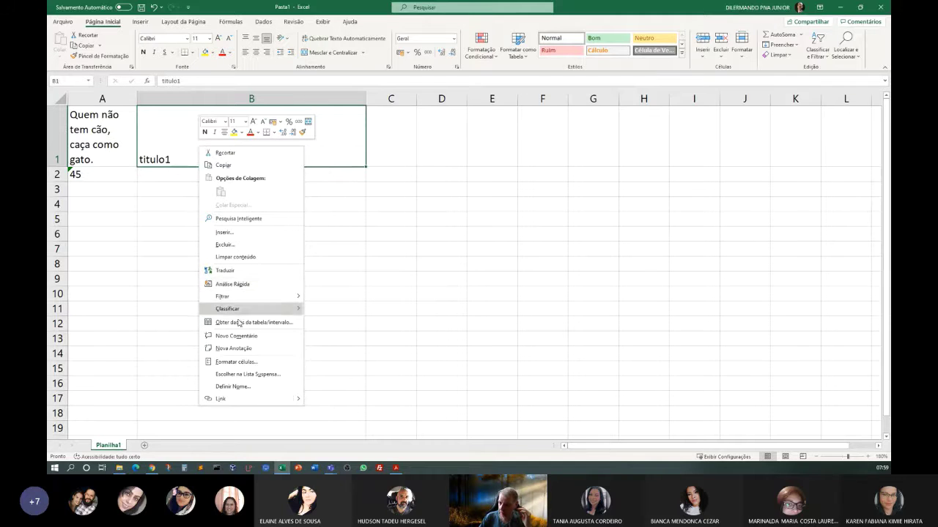
pyautogui.click(238, 361)
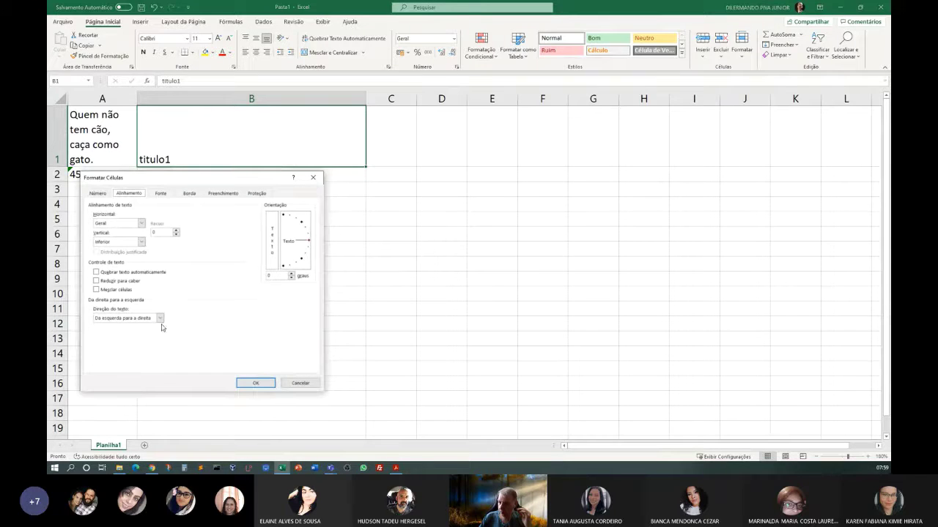
pyautogui.click(160, 319)
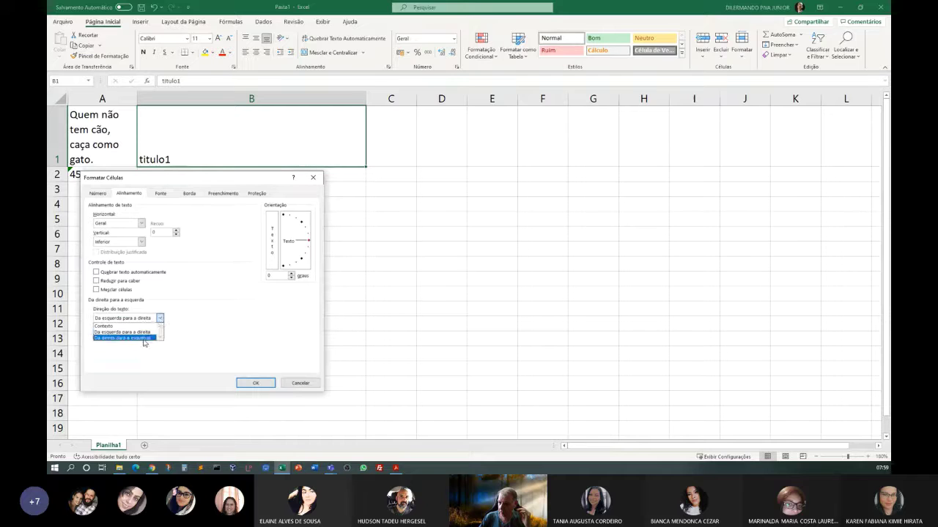
pyautogui.click(144, 342)
pyautogui.click(249, 382)
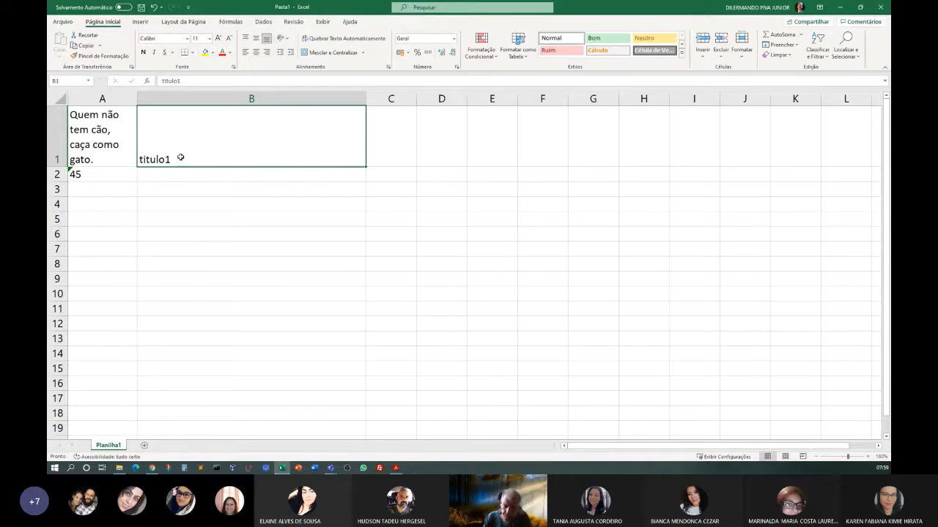
# Replace the text in cell B1 with "direção do texto".
pyautogui.write('d')
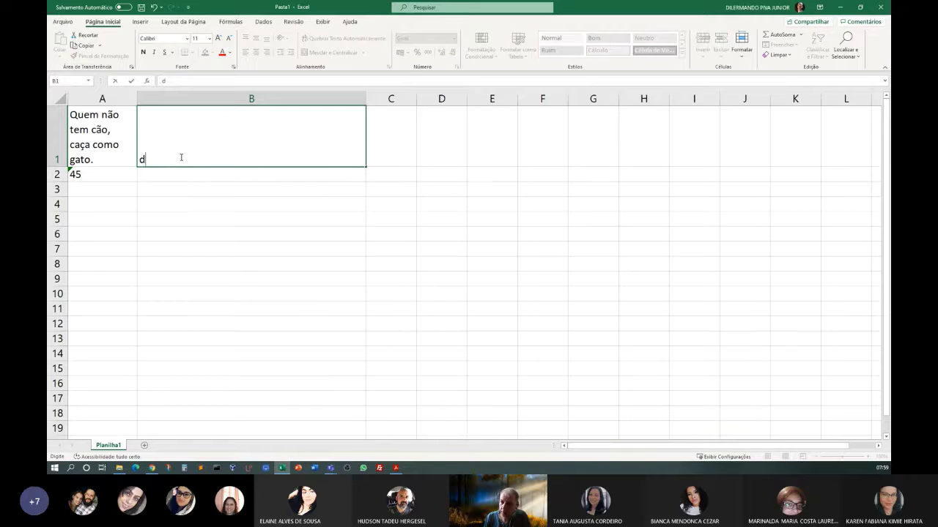
pyautogui.write('ireção do texto')
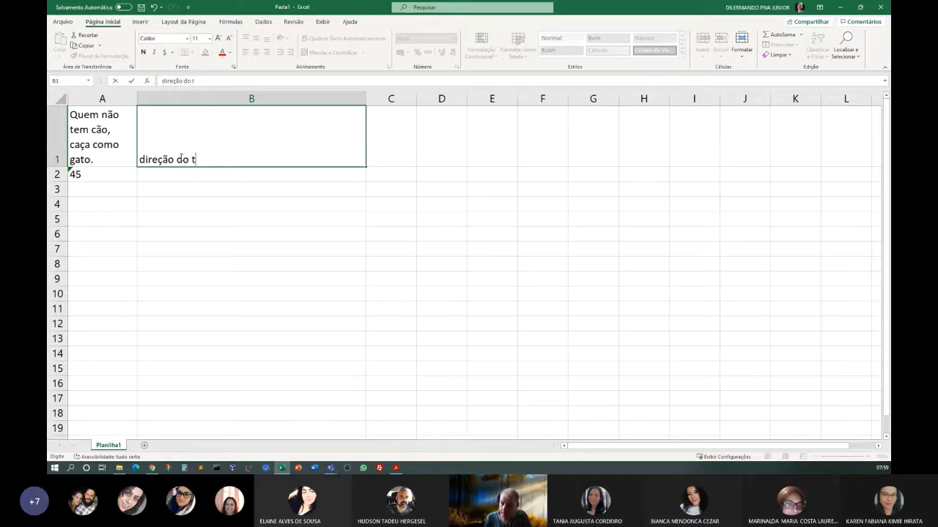
pyautogui.press('Return')
pyautogui.press('Down')
pyautogui.press('Down')
pyautogui.press('Down')
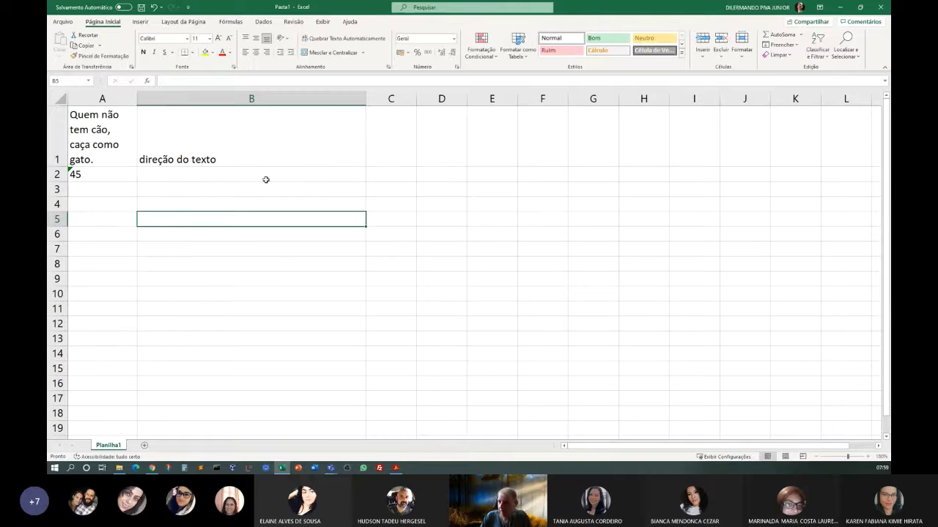
# Set the text direction of cell B1 to Contexto.
pyautogui.click(243, 123)
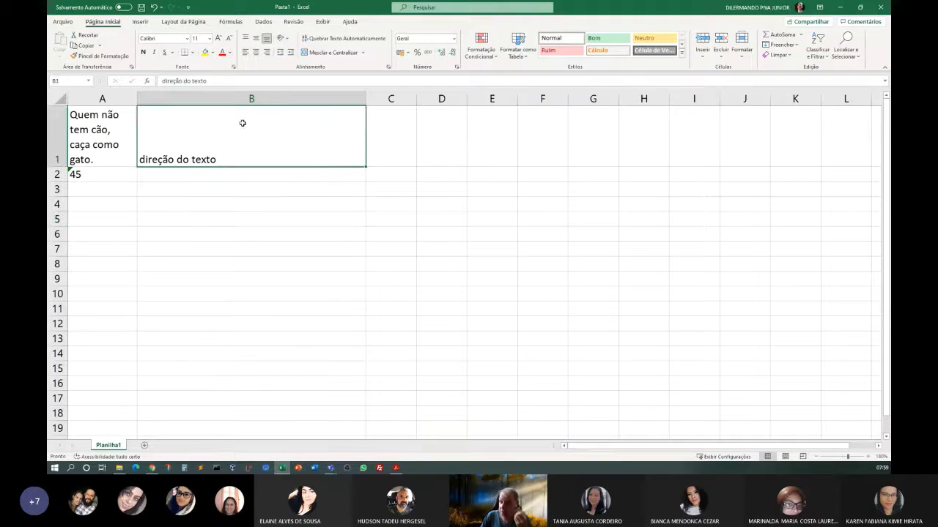
pyautogui.rightClick(206, 132)
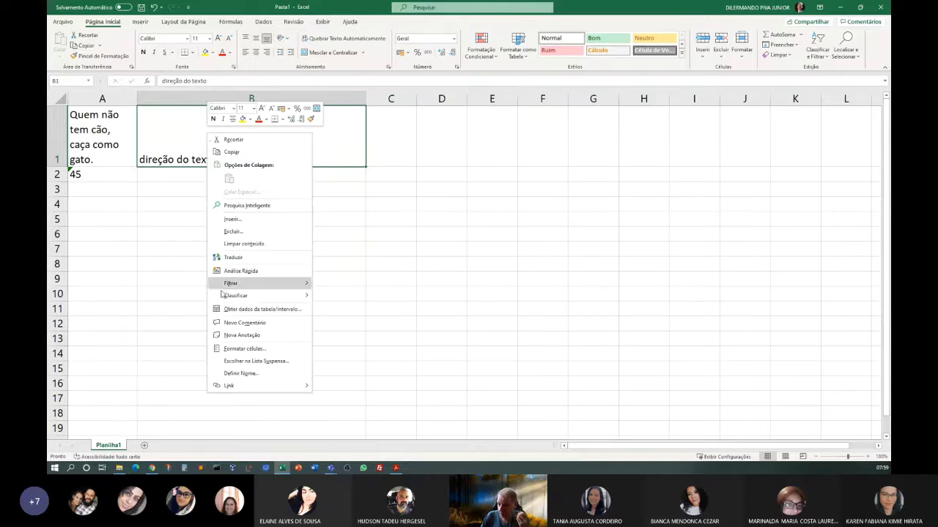
pyautogui.click(242, 350)
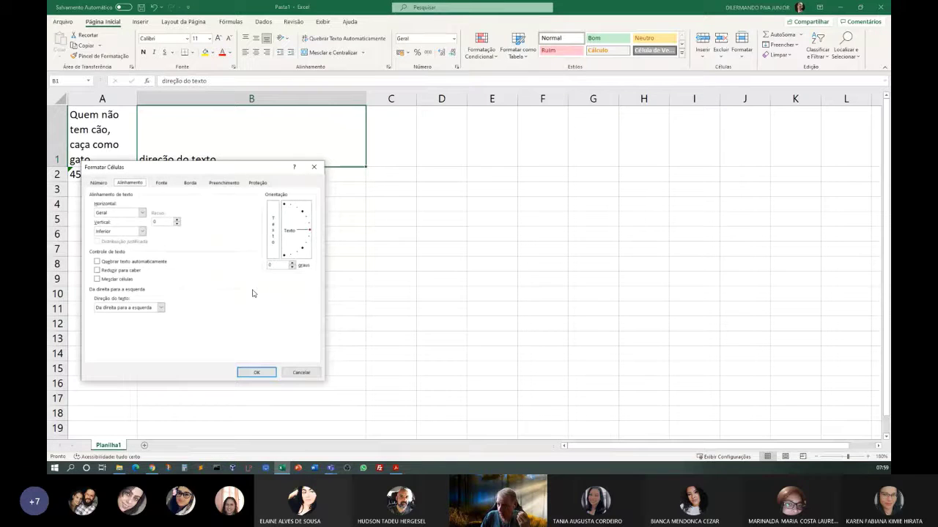
pyautogui.click(121, 307)
pyautogui.click(117, 315)
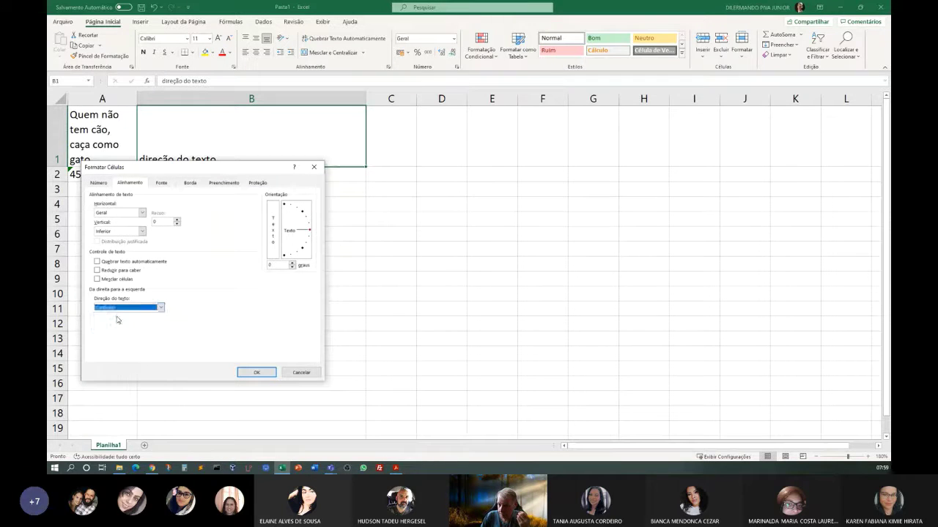
pyautogui.click(254, 374)
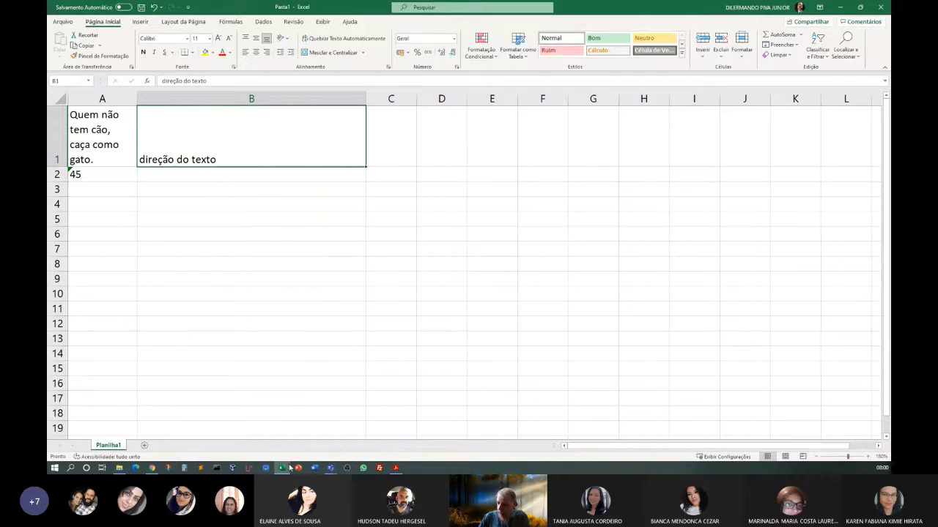
# Switch to the aula04_pdf.pdf handout in Adobe Acrobat Reader and review section 1.3 on automatic text wrapping.
pyautogui.click(396, 467)
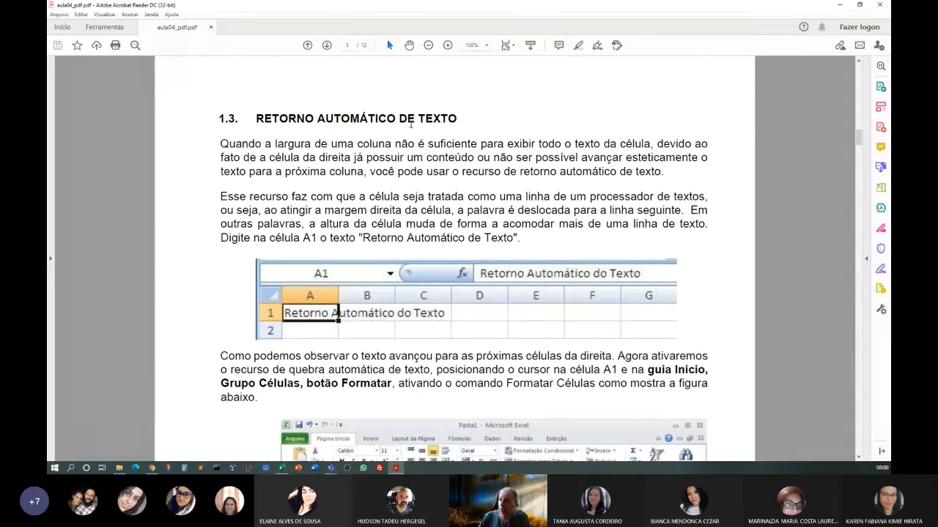
pyautogui.scroll(-6, 326, 273)
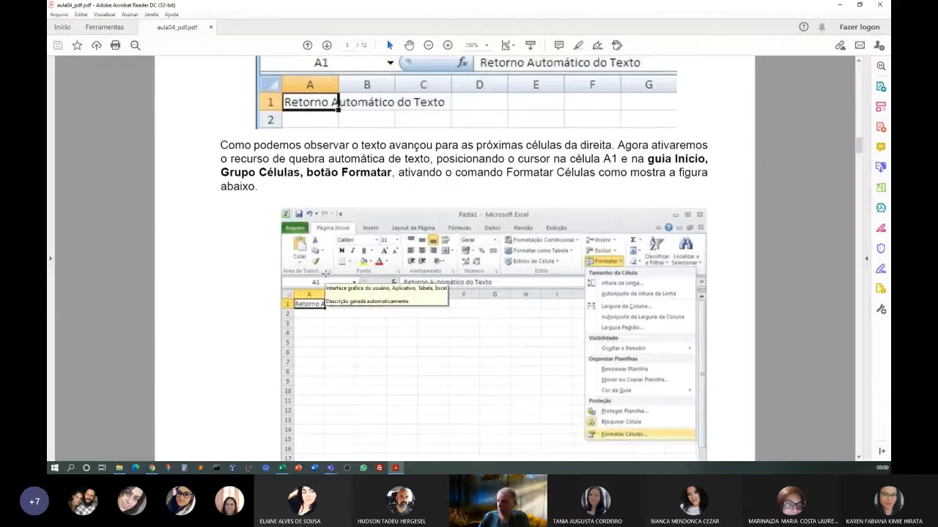
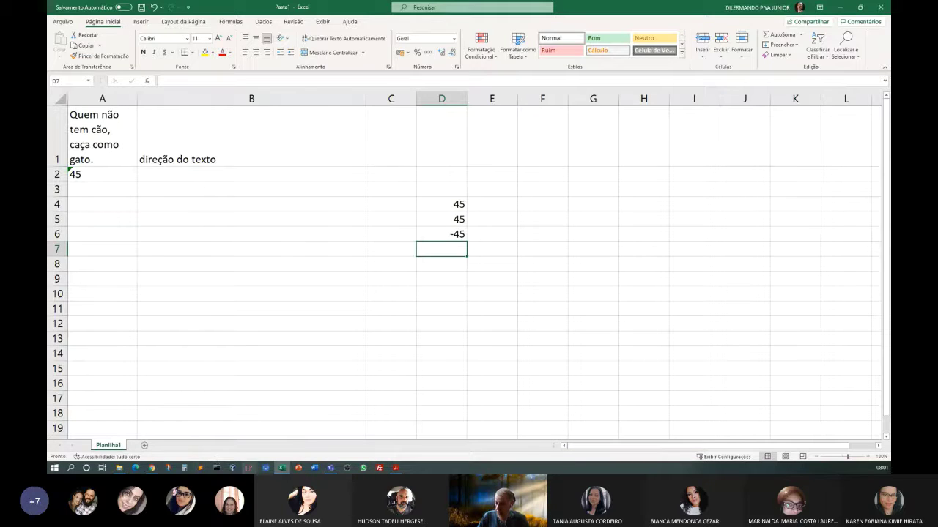
# Check the handout's list of number symbols, return to Excel and enter (45) in cell D7.
pyautogui.click(396, 469)
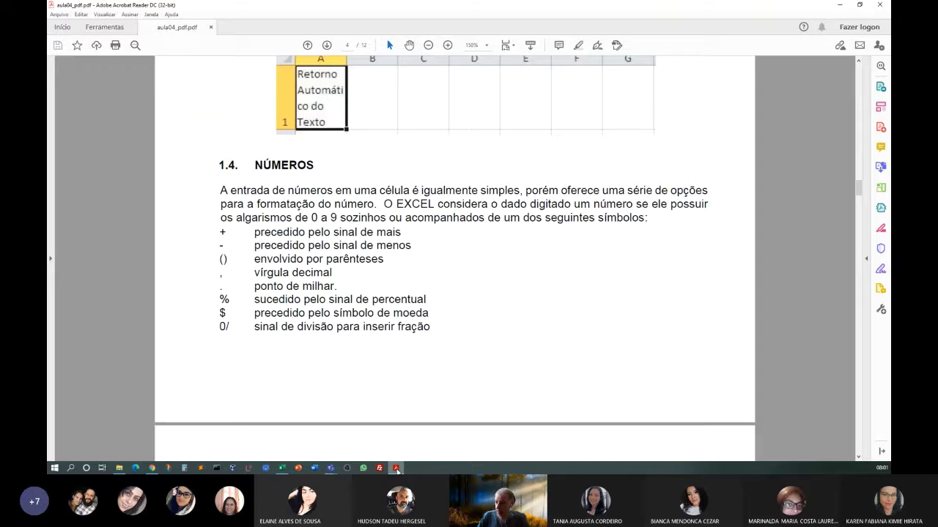
pyautogui.click(397, 469)
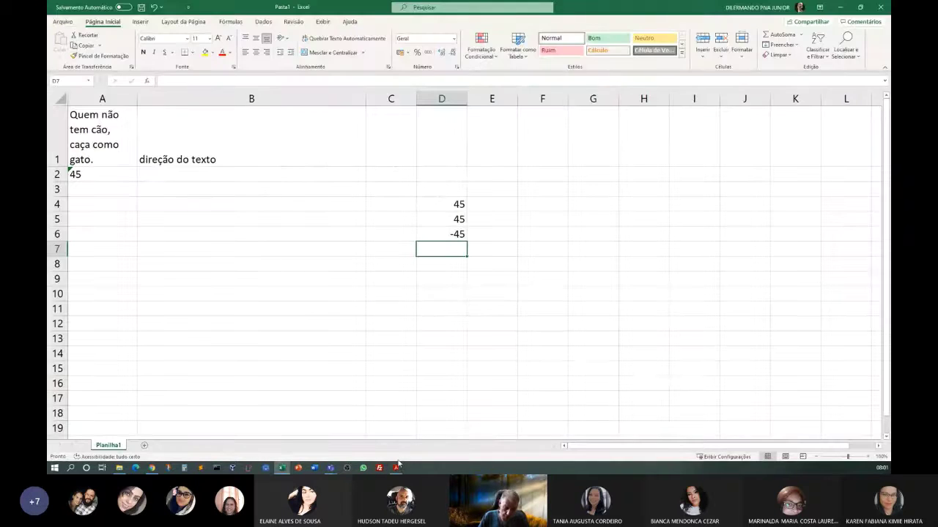
pyautogui.write('(45)')
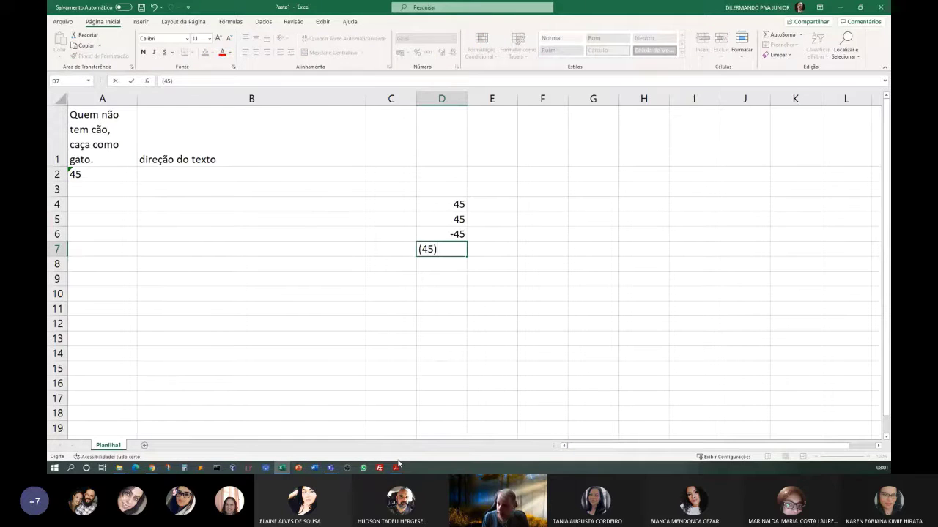
pyautogui.press('Return')
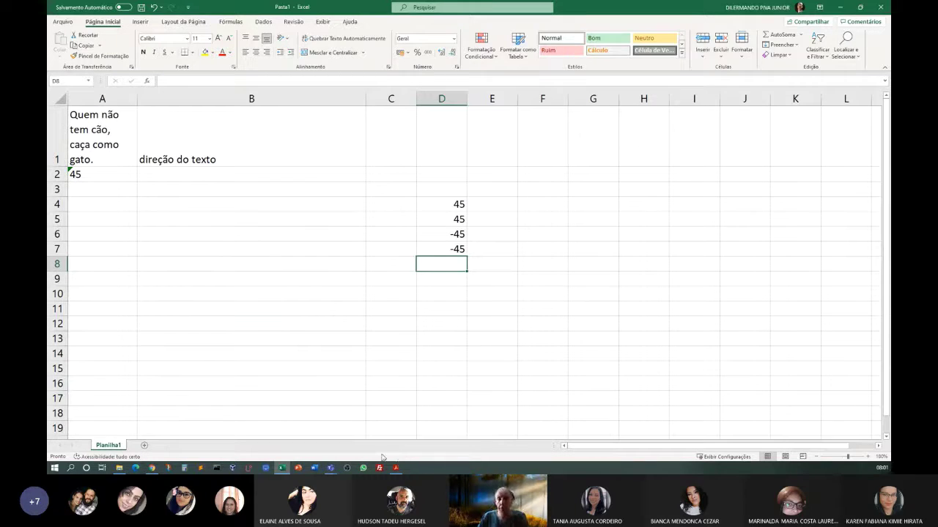
pyautogui.click(423, 250)
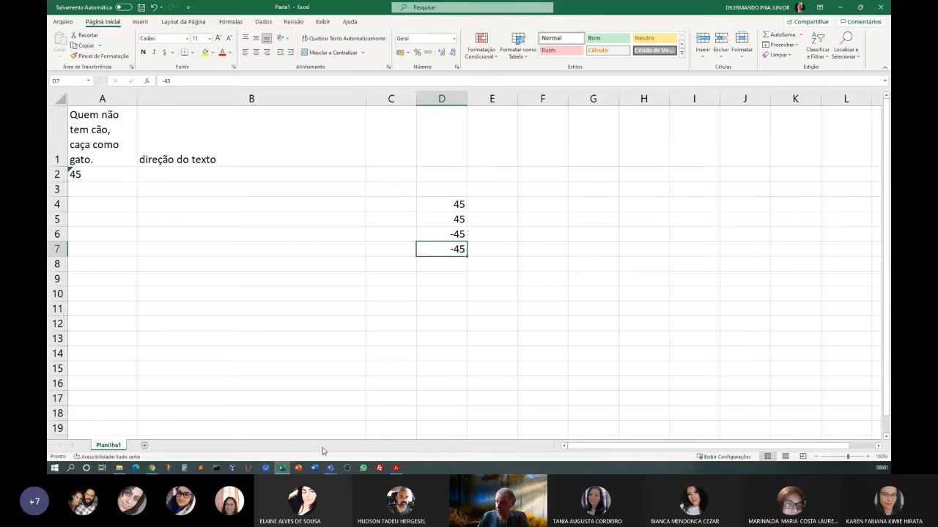
# Consult the handout's section 1.4 again, return to Excel and enter the decimal number 45,78 in cell D9.
pyautogui.click(395, 469)
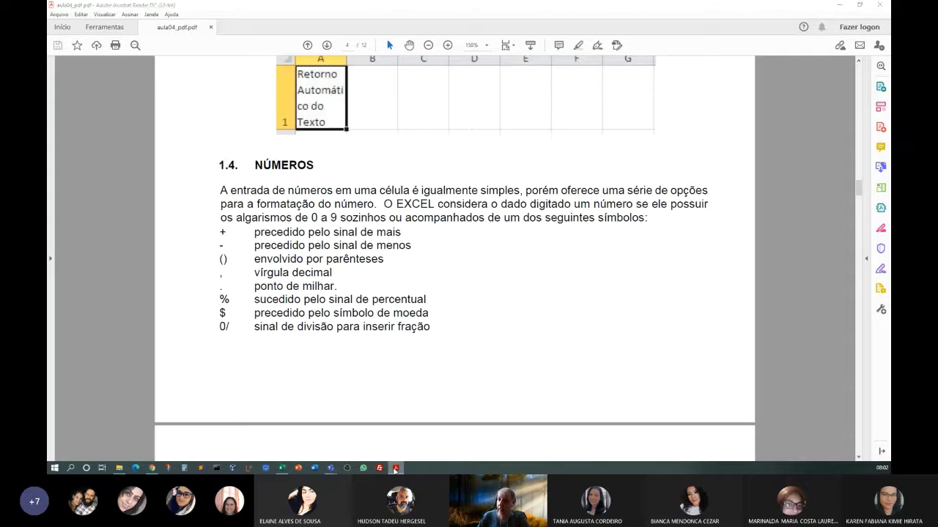
pyautogui.click(396, 469)
pyautogui.click(434, 281)
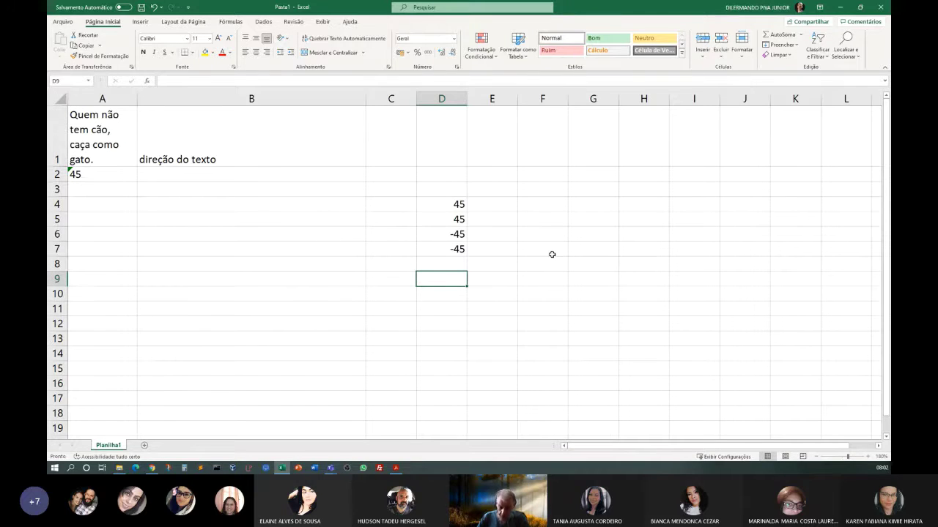
pyautogui.write('45,')
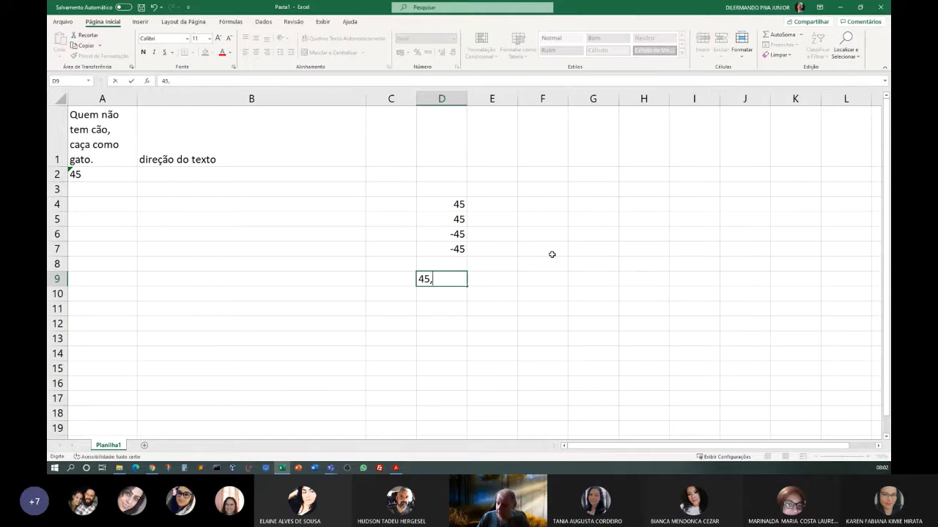
pyautogui.write('45')
pyautogui.press('BackSpace')
pyautogui.press('BackSpace')
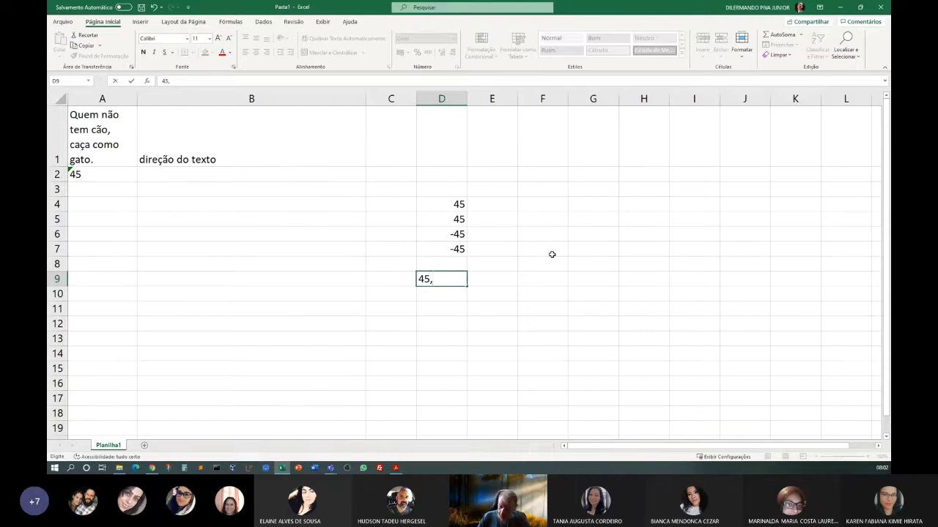
pyautogui.write('78')
pyautogui.press('Return')
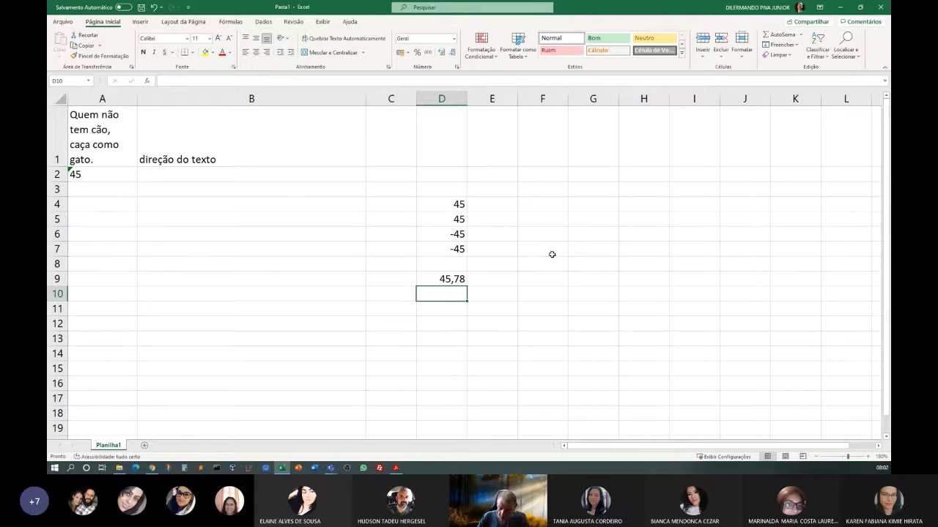
# Enter 1.458,45 with a thousands separator in cell D10.
pyautogui.write('1.458')
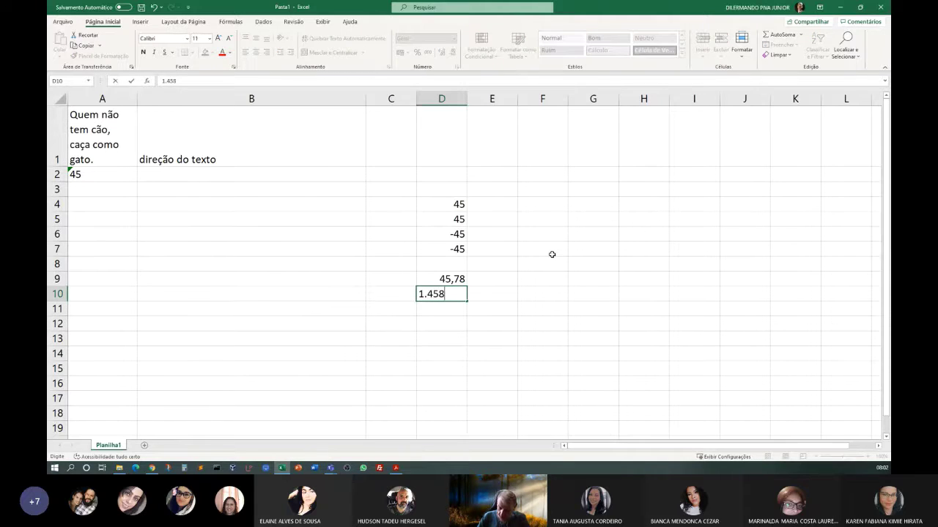
pyautogui.write(',45')
pyautogui.press('Return')
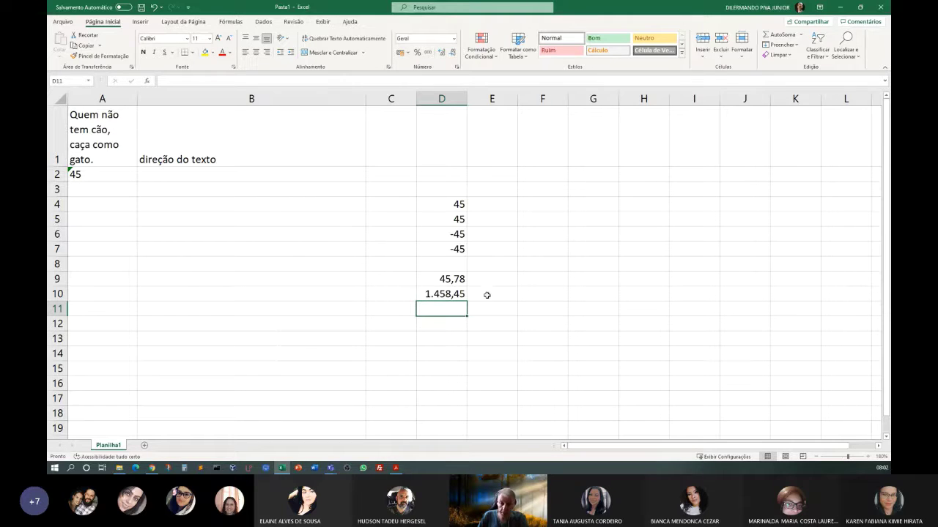
# Check the number symbols in the handout's section 1.4, return to Excel and enter the percentage %79 in cell D11.
pyautogui.click(517, 327)
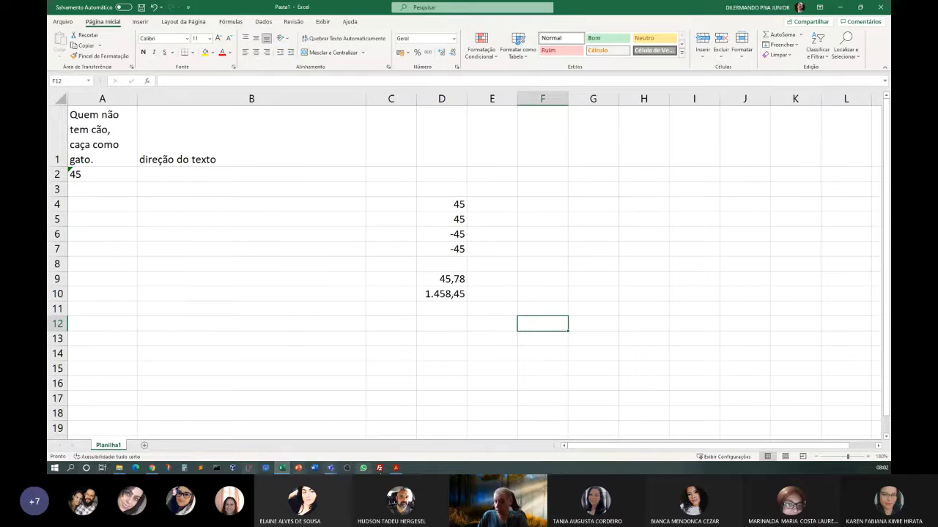
pyautogui.click(396, 468)
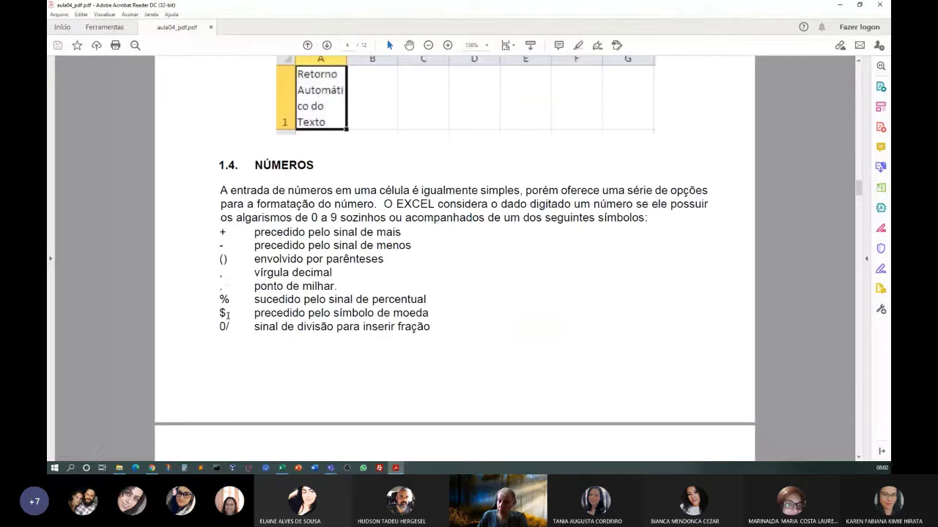
pyautogui.hotkey('alt', 'Tab')
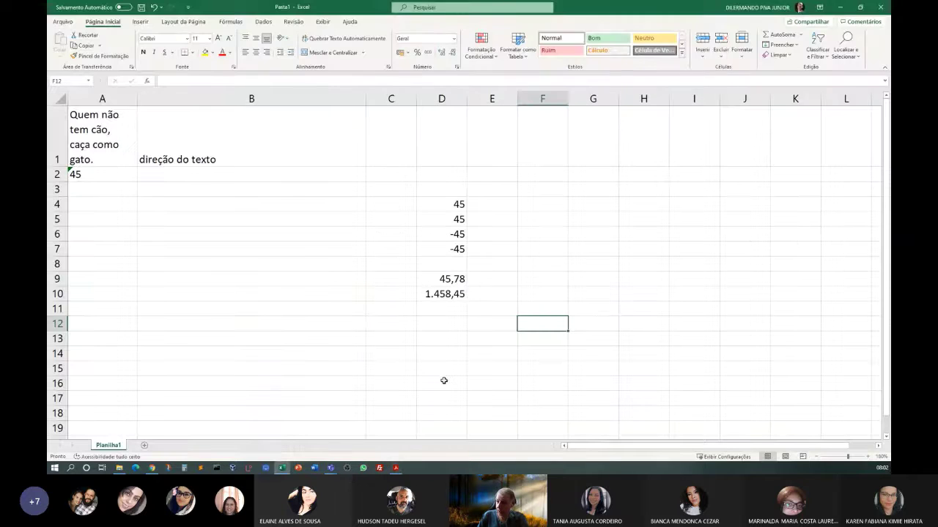
pyautogui.click(431, 309)
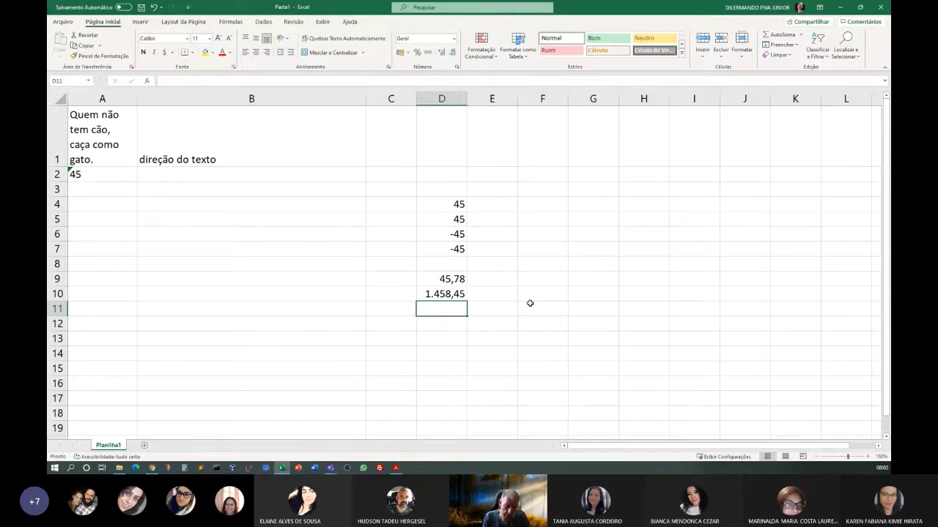
pyautogui.write('%79')
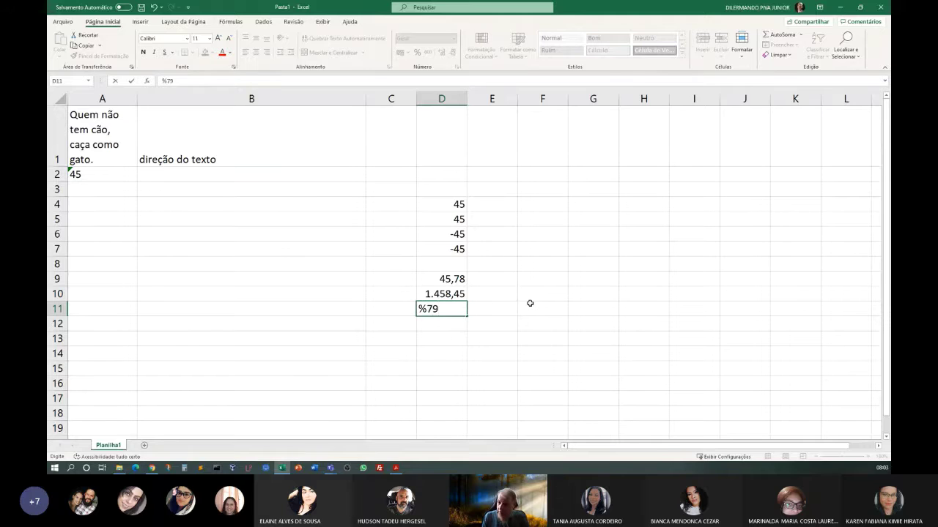
pyautogui.press('Return')
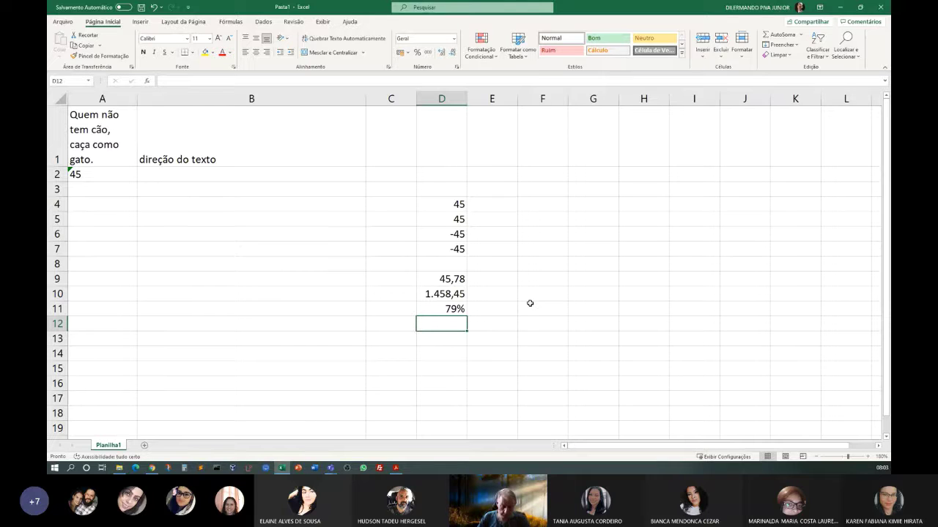
# Try entering currency amounts with a plain dollar sign in cell D12, first $78 and $78,67 as its replacement.
pyautogui.write('$')
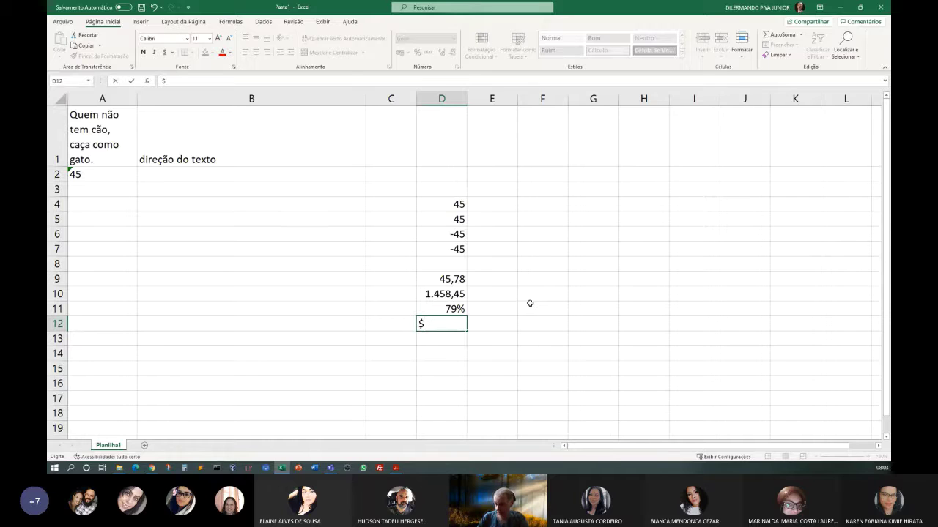
pyautogui.write('78')
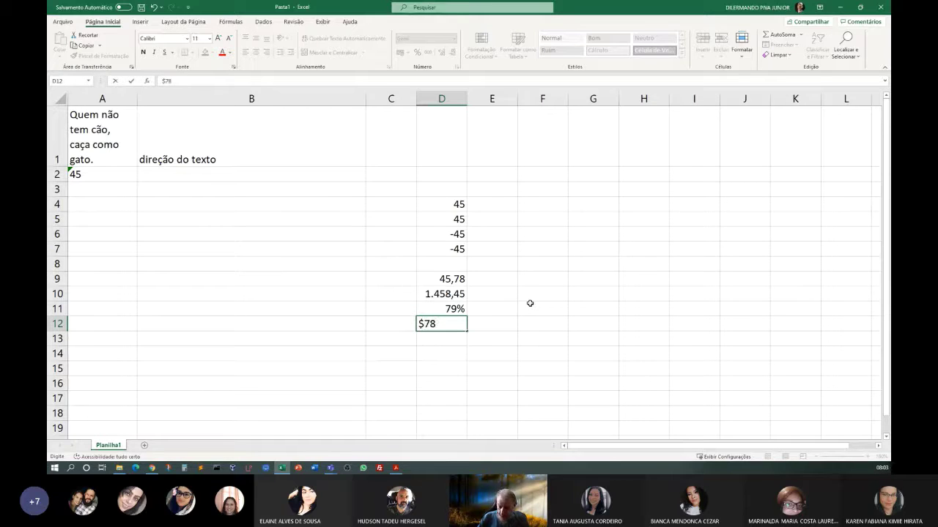
pyautogui.press('Return')
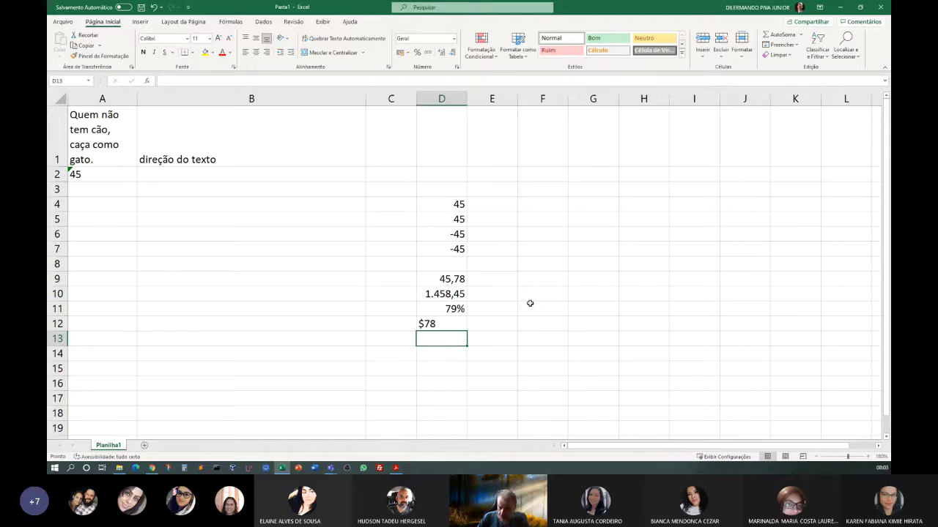
pyautogui.press('Up')
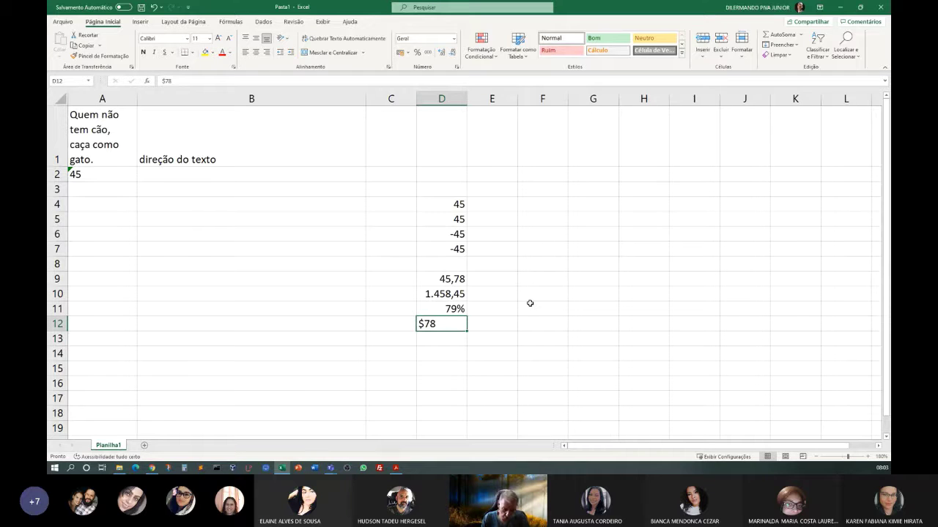
pyautogui.write('$')
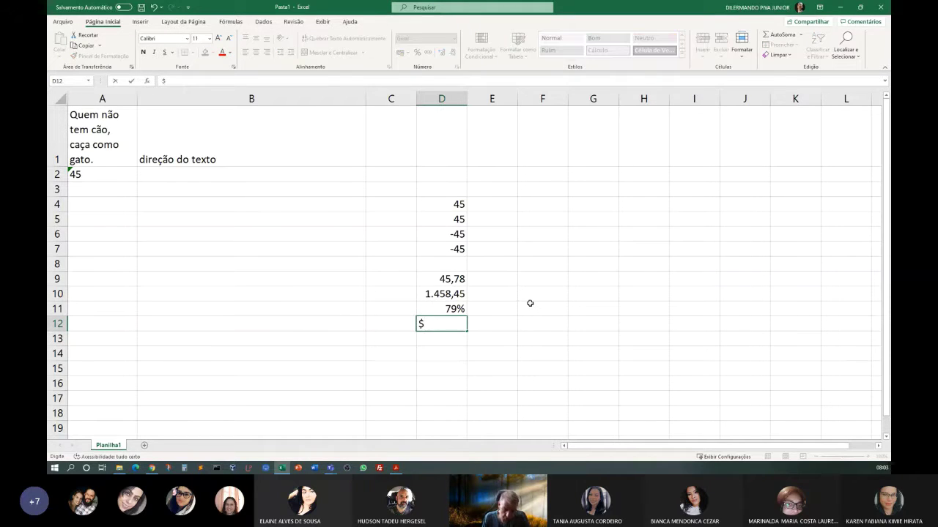
pyautogui.write('78,67')
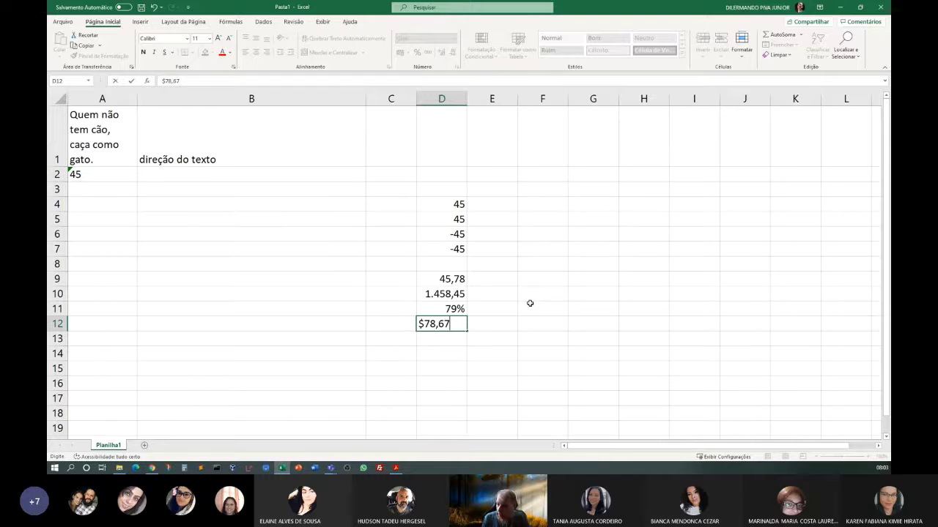
pyautogui.press('Return')
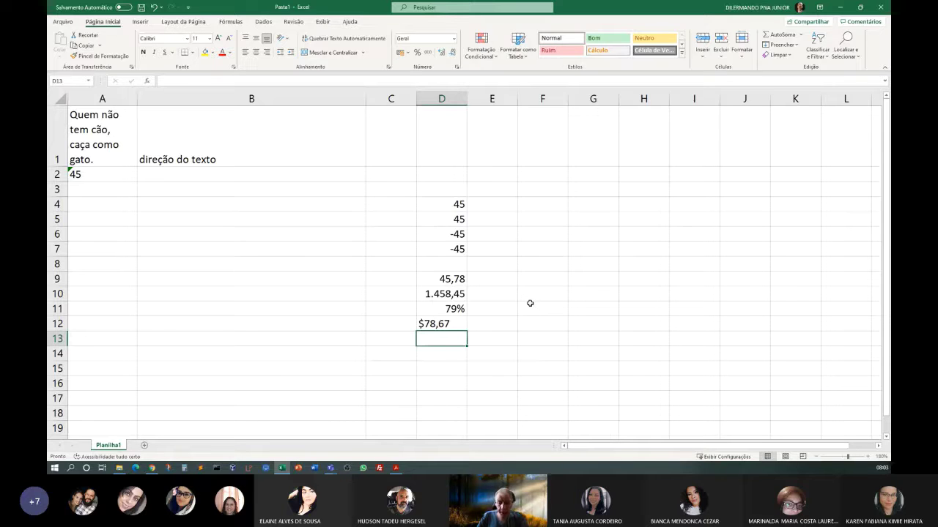
# Replace the content of cell D12 with the currency amount R$ 45,89 and reselect the cell to inspect it.
pyautogui.press('Up')
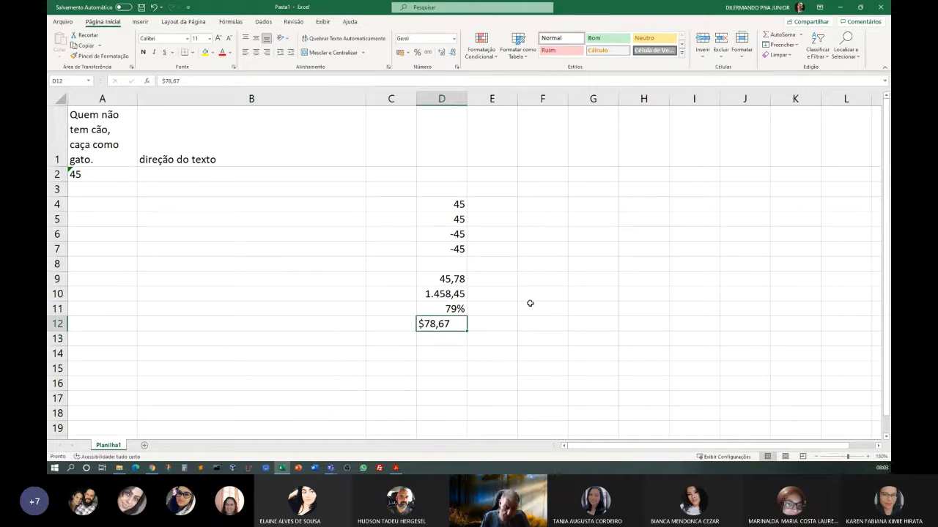
pyautogui.write('R$')
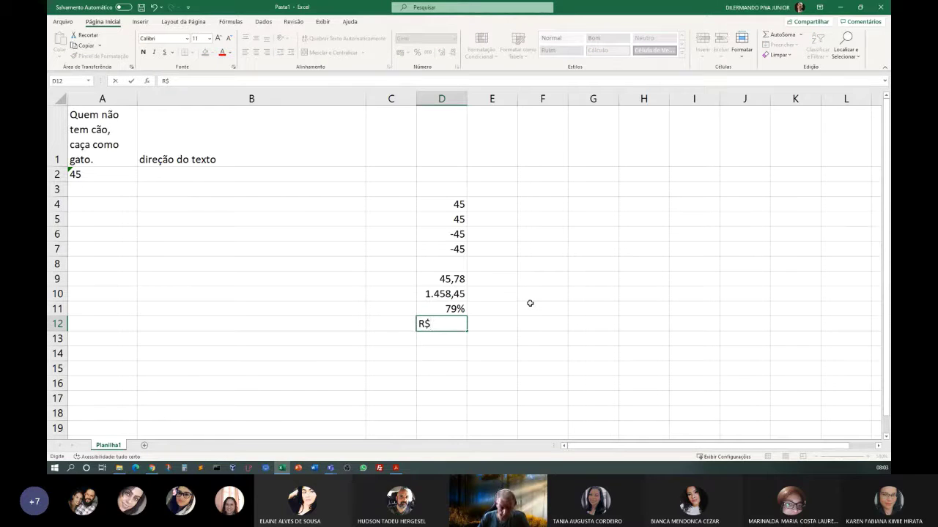
pyautogui.write(' 45,89')
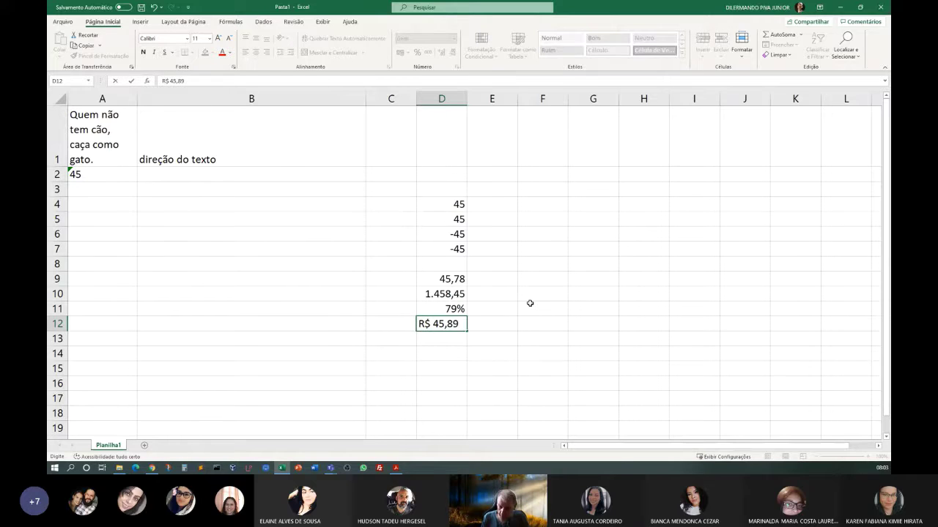
pyautogui.press('Return')
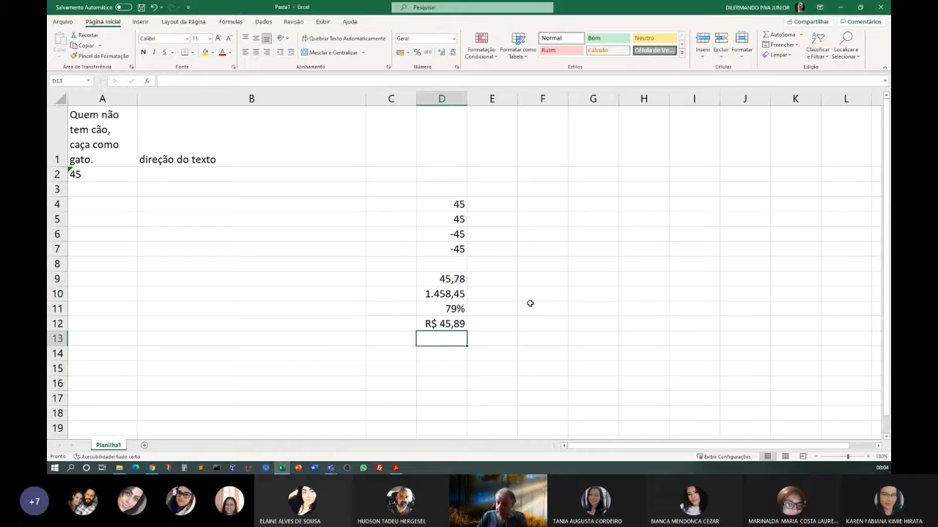
pyautogui.press('Up')
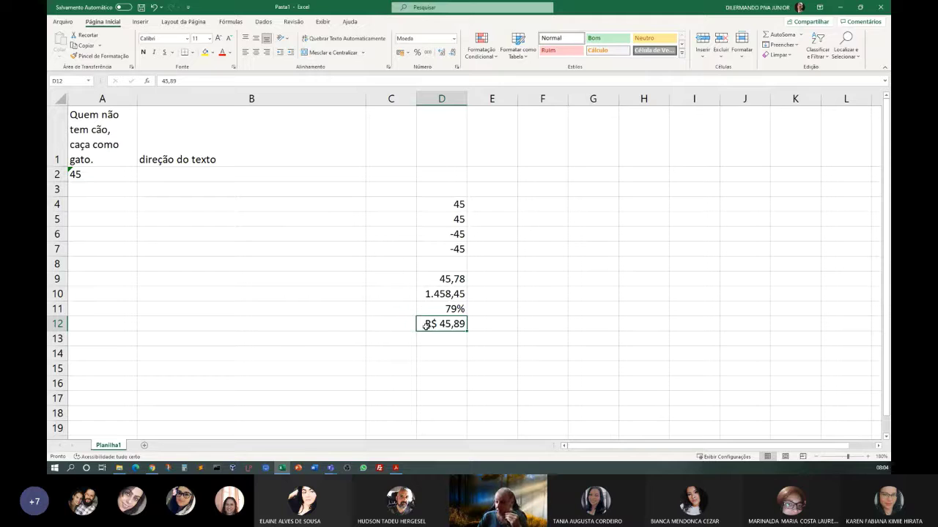
# Test the plain dollar entry $ 45 in cell D14 and clear the cell again.
pyautogui.click(428, 353)
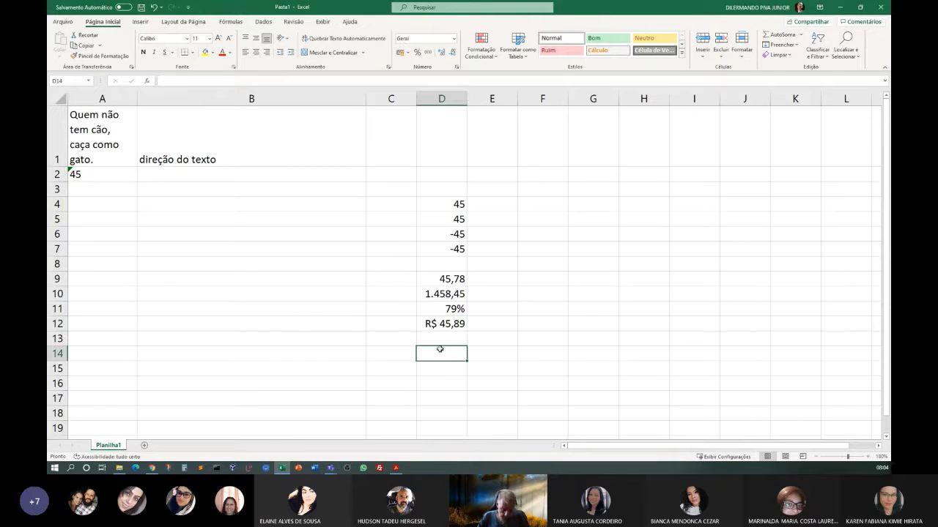
pyautogui.write('$ 4')
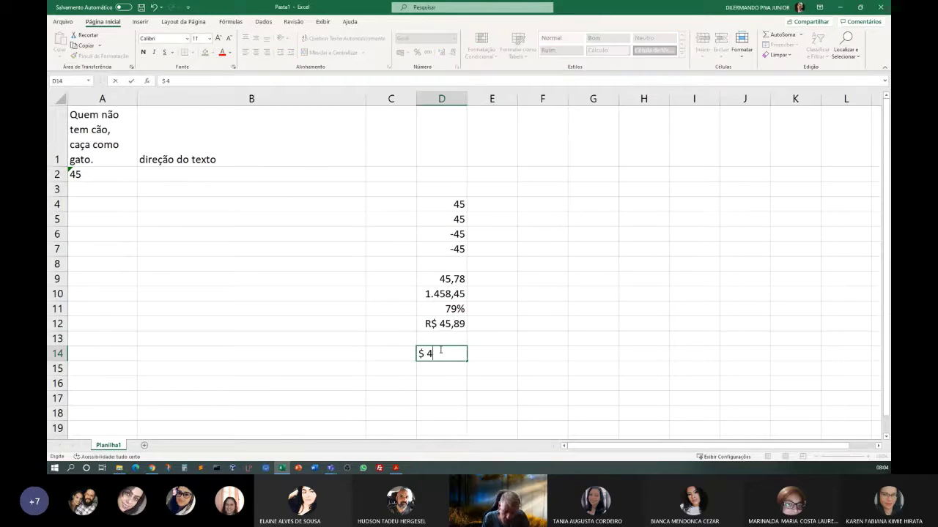
pyautogui.write('5')
pyautogui.press('Return')
pyautogui.click(439, 352)
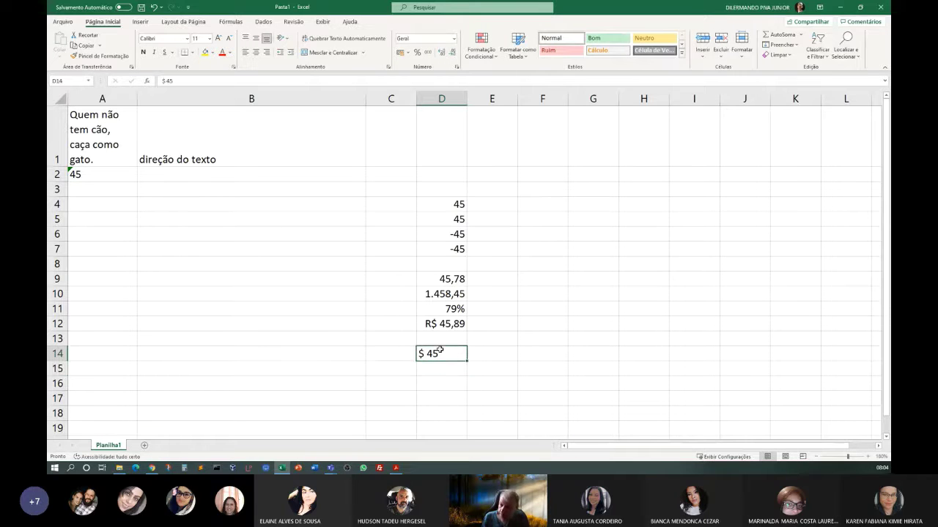
pyautogui.press('Delete')
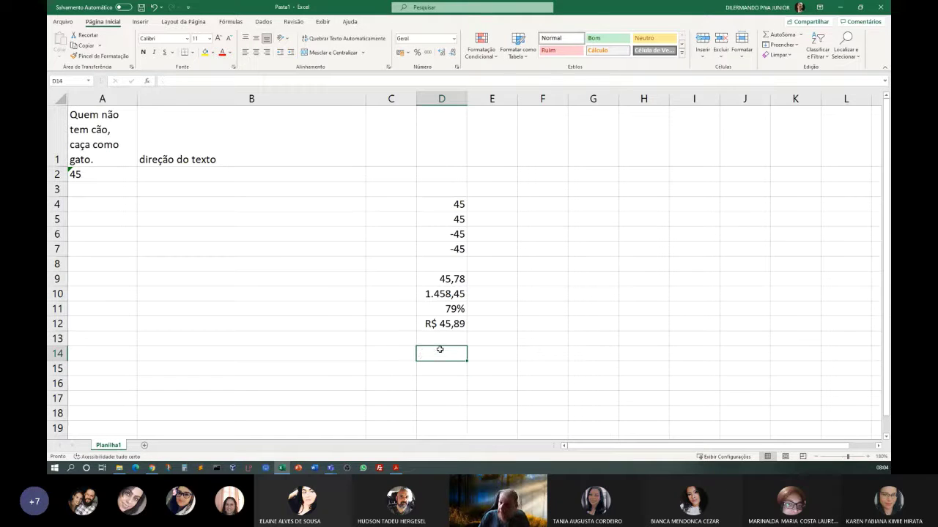
pyautogui.click(538, 324)
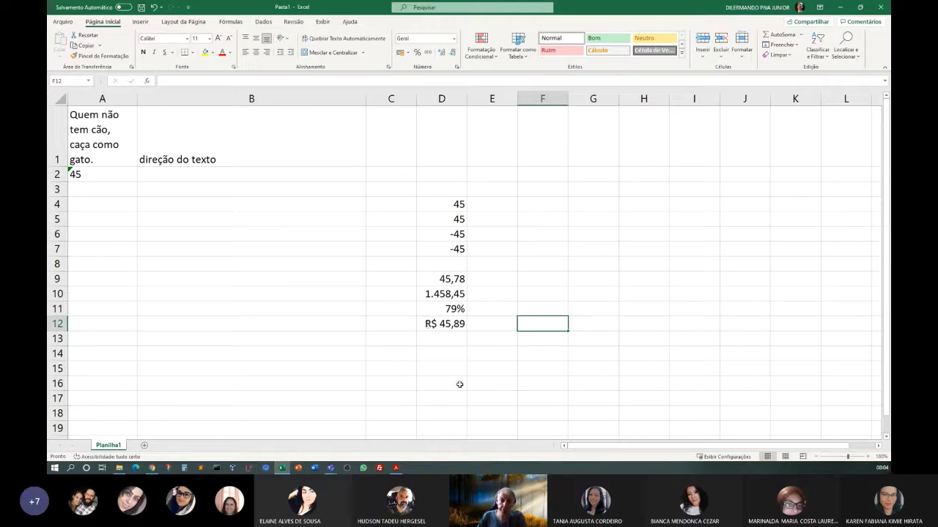
pyautogui.click(437, 353)
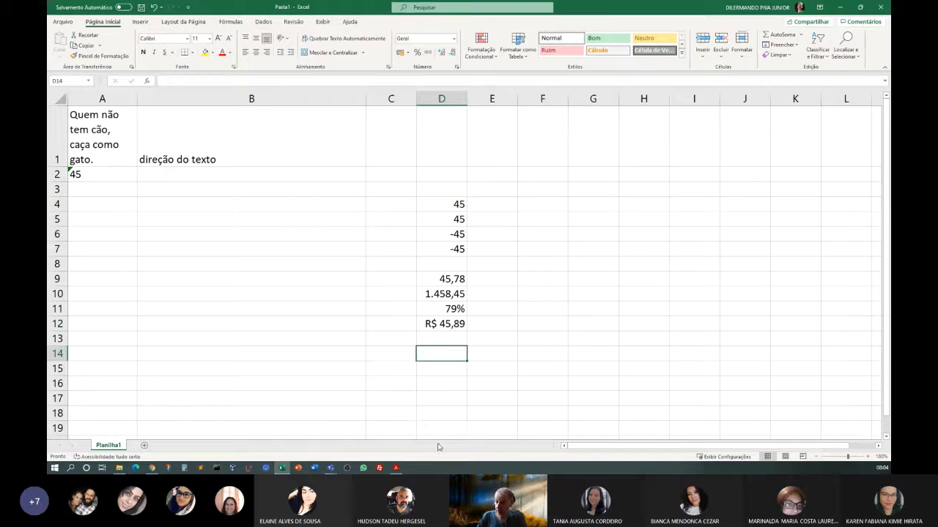
# Switch to the handout in Acrobat Reader and review section 1.4's currency and fraction symbols and section 1.5 on date and time.
pyautogui.click(397, 469)
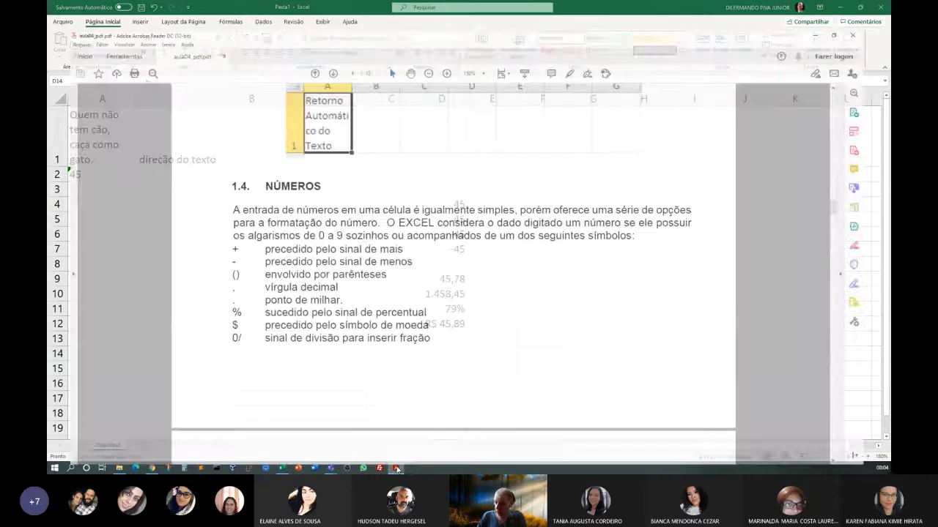
pyautogui.scroll(-1, 481, 335)
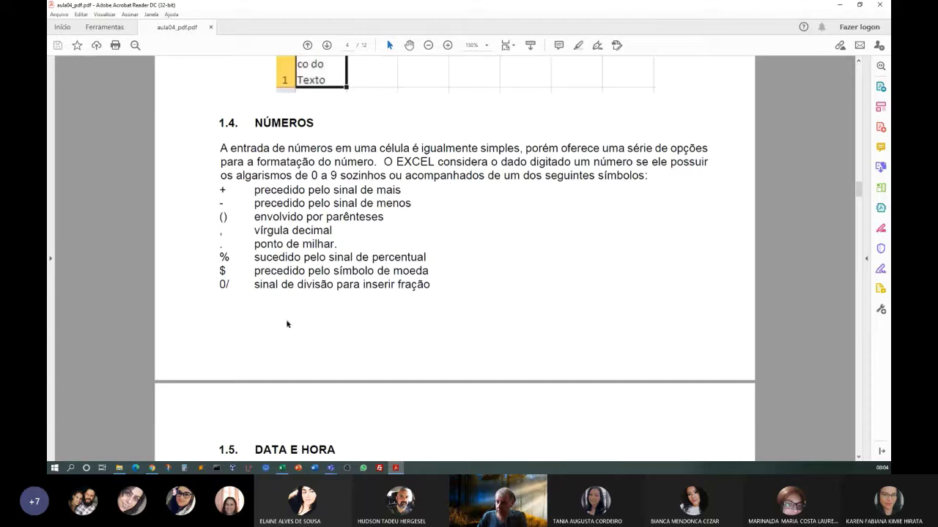
pyautogui.moveTo(219, 268); pyautogui.dragTo(225, 271)
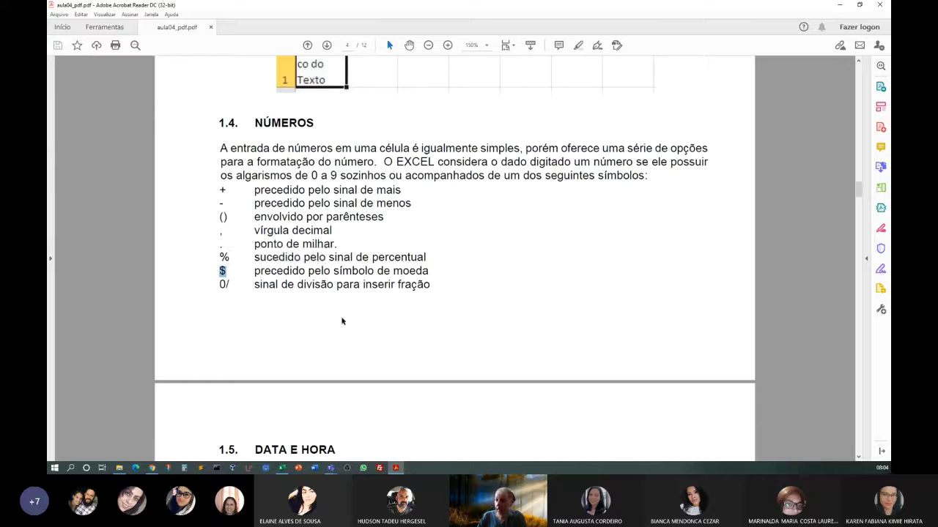
pyautogui.scroll(-1, 345, 323)
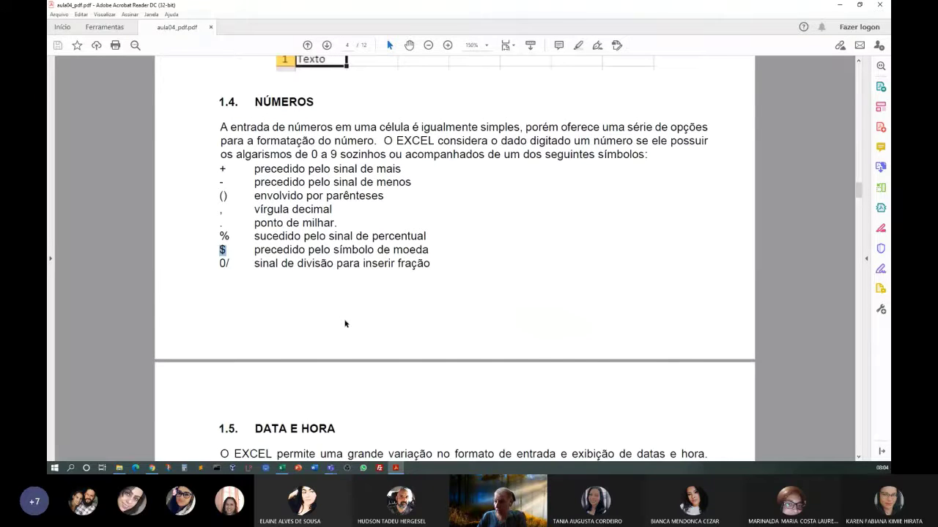
pyautogui.scroll(-3, 345, 323)
pyautogui.scroll(-3, 345, 323)
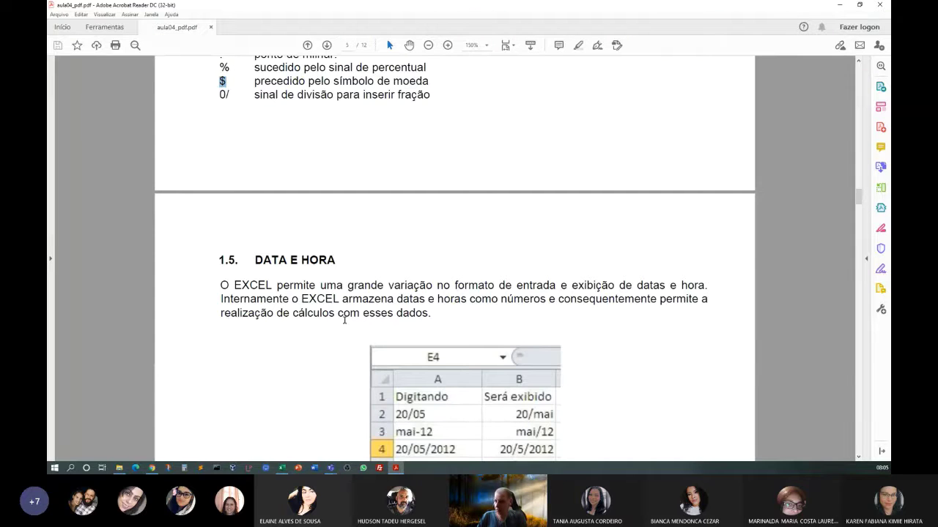
pyautogui.scroll(6, 344, 319)
pyautogui.scroll(-8, 345, 323)
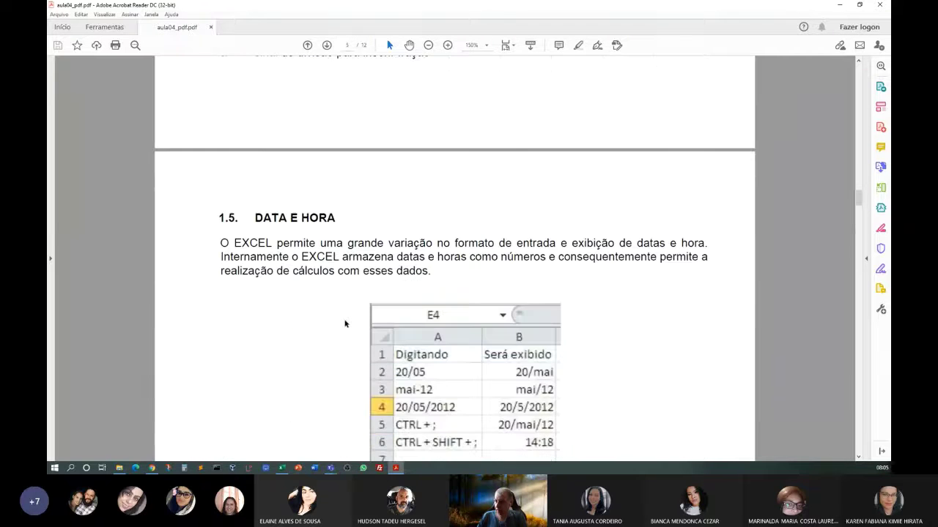
pyautogui.scroll(-3, 345, 323)
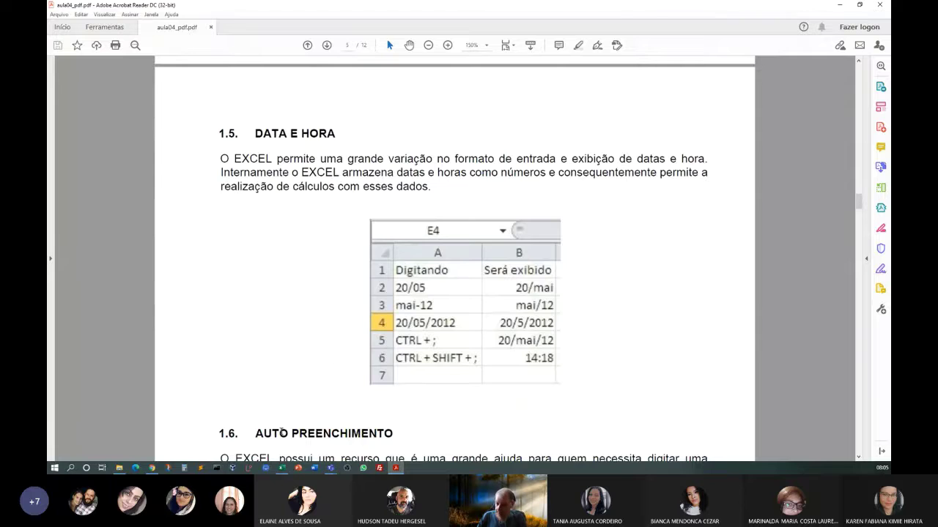
pyautogui.scroll(-2, 282, 432)
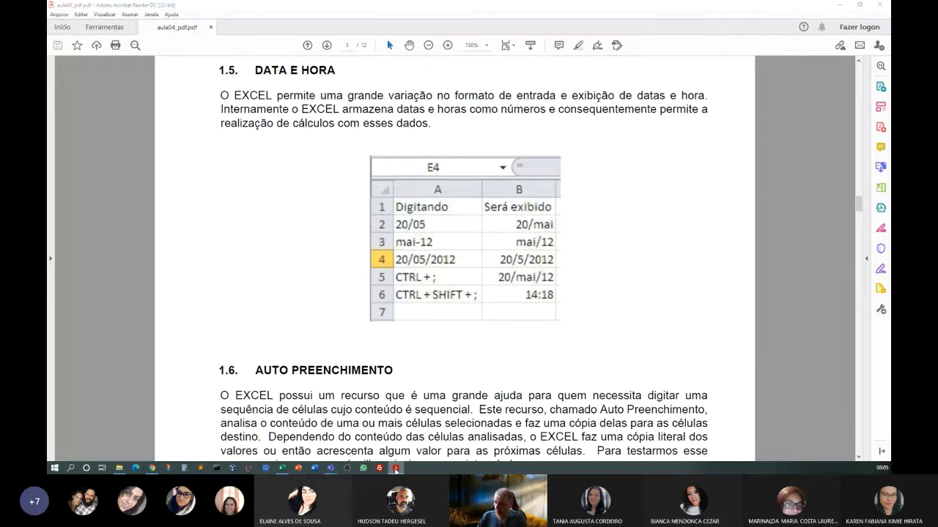
# Return to Excel and clear the example numbers from the range C2:E14.
pyautogui.click(396, 468)
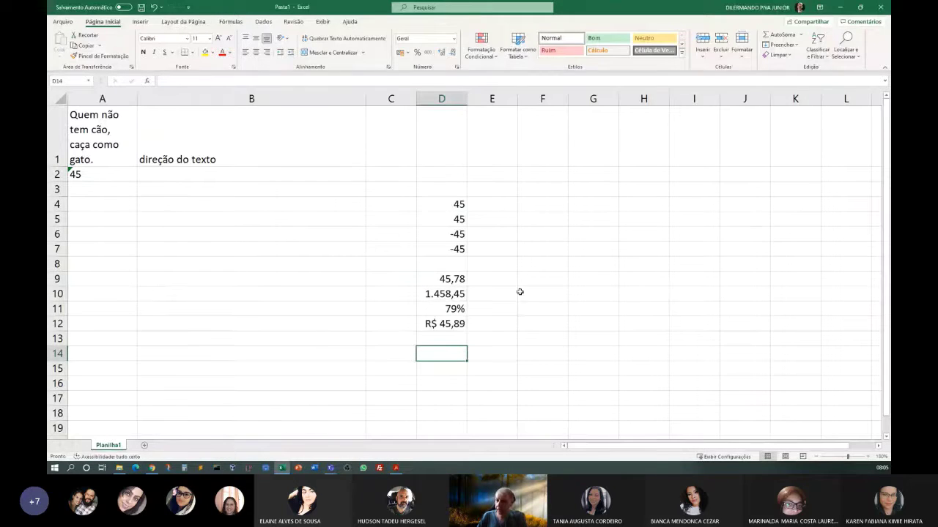
pyautogui.moveTo(370, 180); pyautogui.dragTo(491, 351)
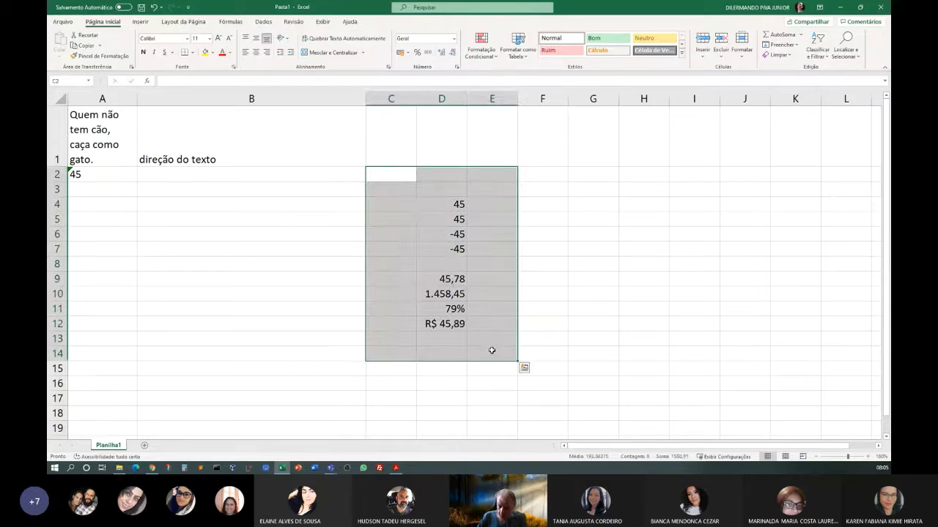
pyautogui.press('Delete')
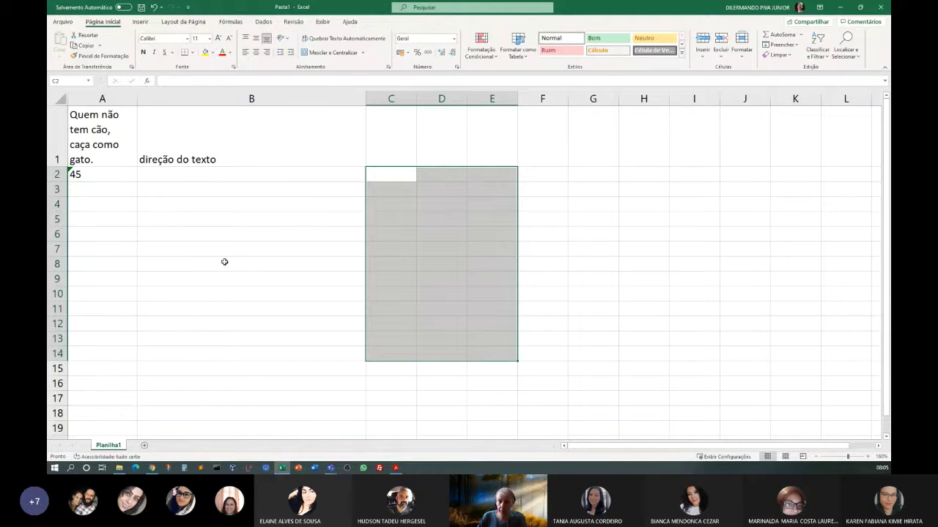
# Clear the remaining example entries from the range A1:B8.
pyautogui.moveTo(223, 260); pyautogui.dragTo(96, 120)
pyautogui.press('Delete')
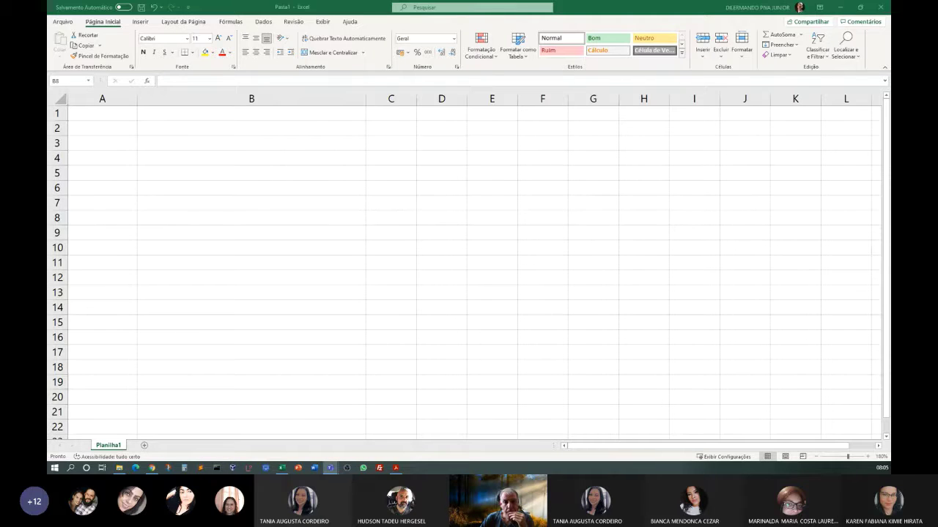
pyautogui.hotkey('alt', 'Tab')
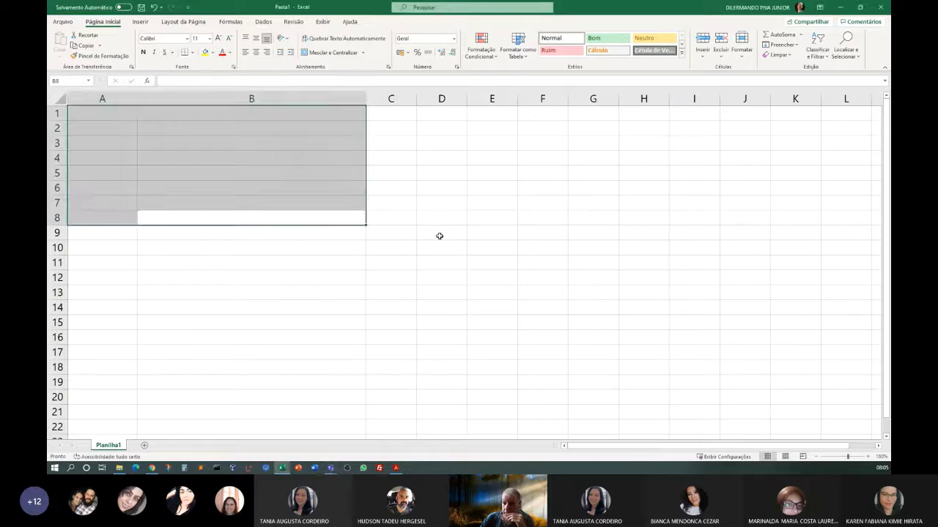
pyautogui.click(439, 236)
pyautogui.write('456')
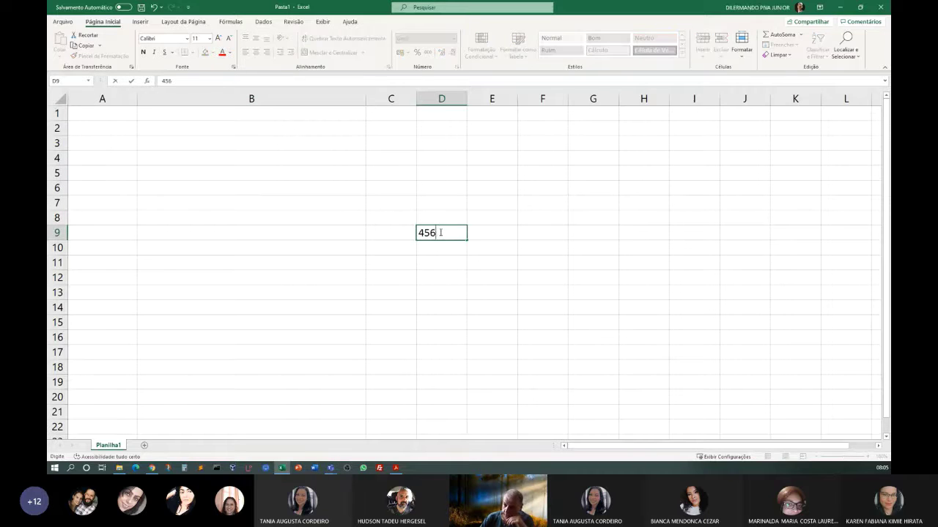
pyautogui.write('498745212156')
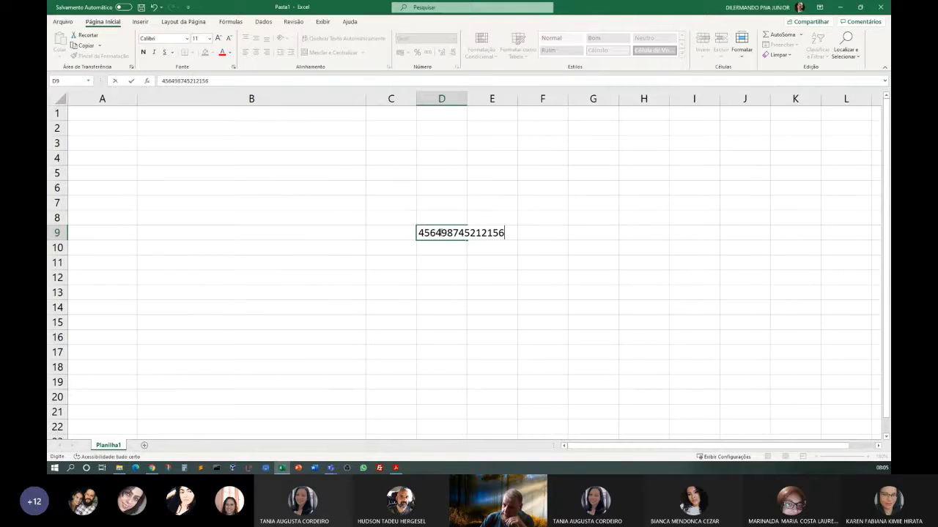
pyautogui.press('Return')
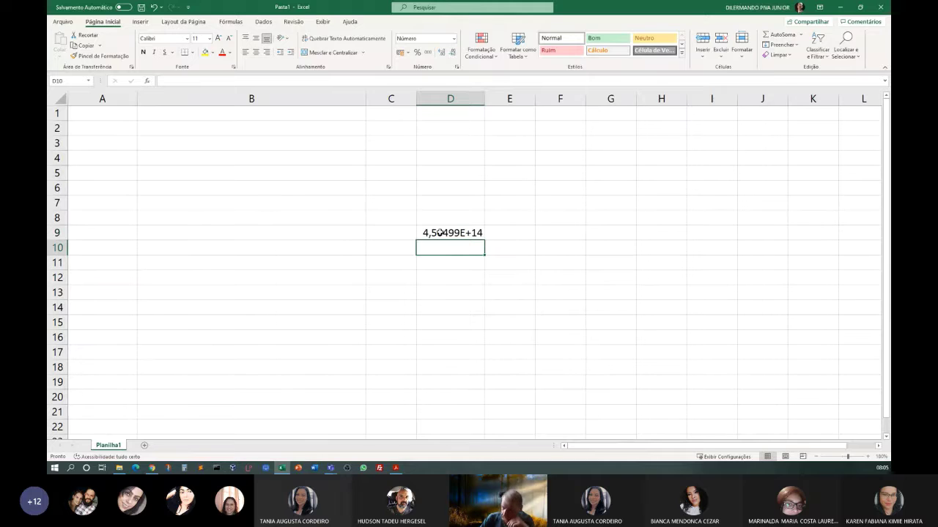
pyautogui.click(440, 232)
pyautogui.moveTo(485, 97); pyautogui.dragTo(457, 98)
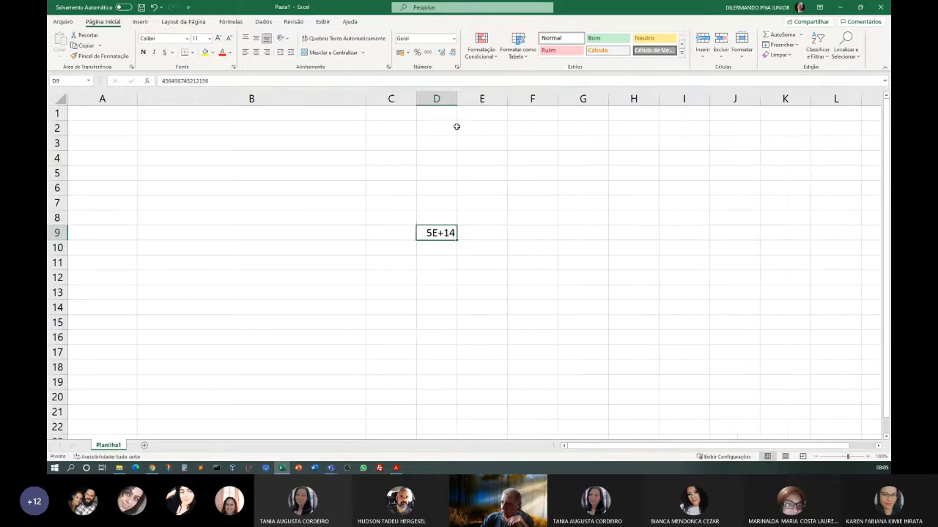
# Enter the full date 23/08/1957 in cell E9.
pyautogui.click(487, 232)
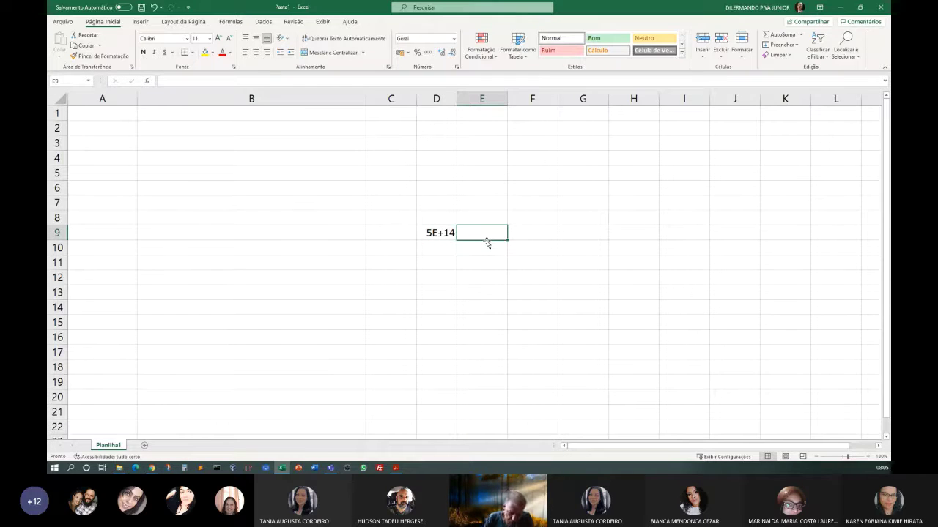
pyautogui.write('data')
pyautogui.press('BackSpace')
pyautogui.press('BackSpace')
pyautogui.press('BackSpace')
pyautogui.press('BackSpace')
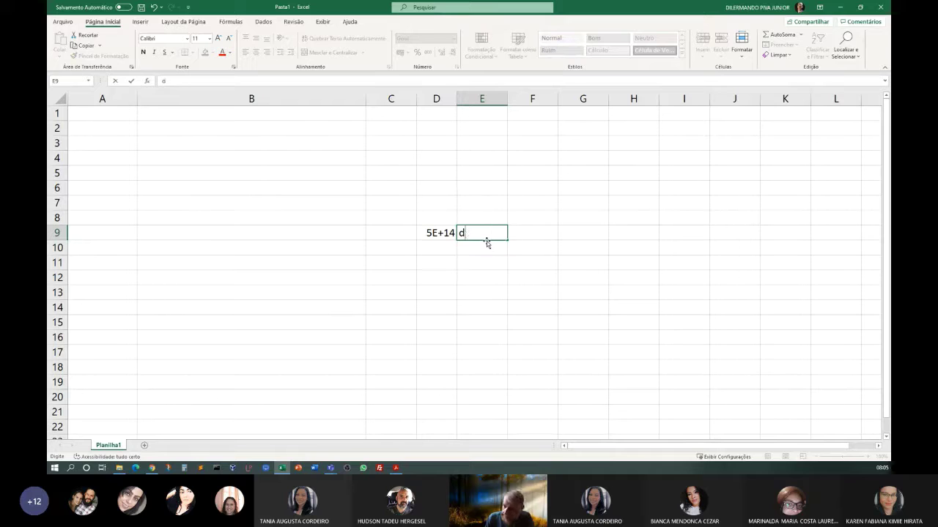
pyautogui.write('23')
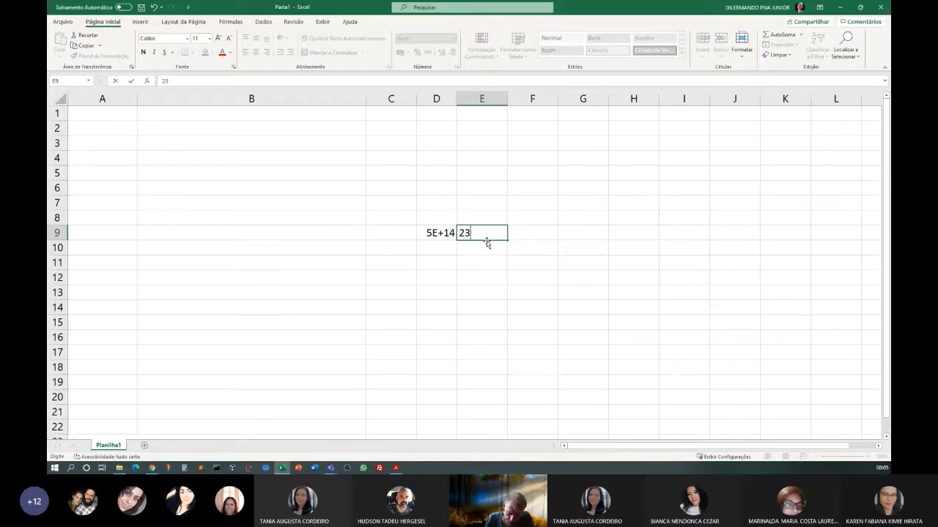
pyautogui.write('/08/19')
pyautogui.write('57')
pyautogui.press('Return')
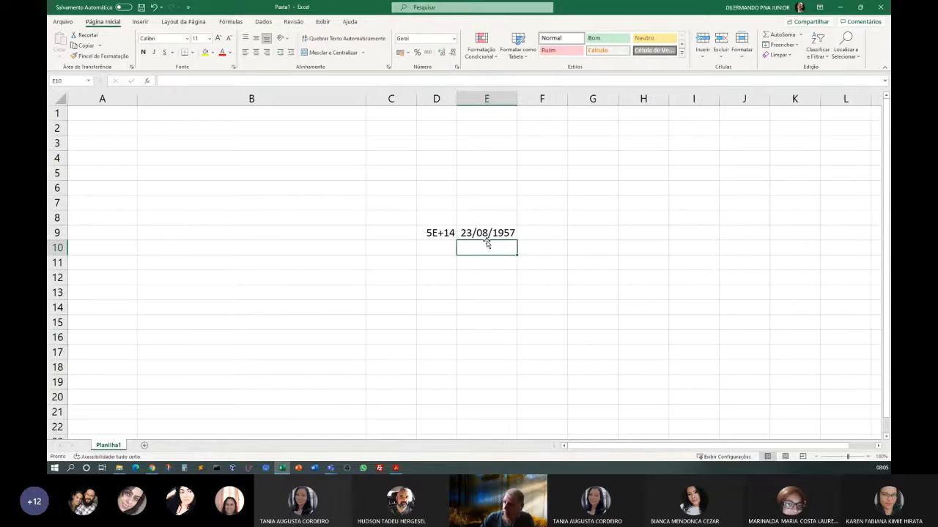
# Try column E narrower than its date and wider again, and finish by auto-fitting the column to its content.
pyautogui.moveTo(517, 99); pyautogui.dragTo(505, 98)
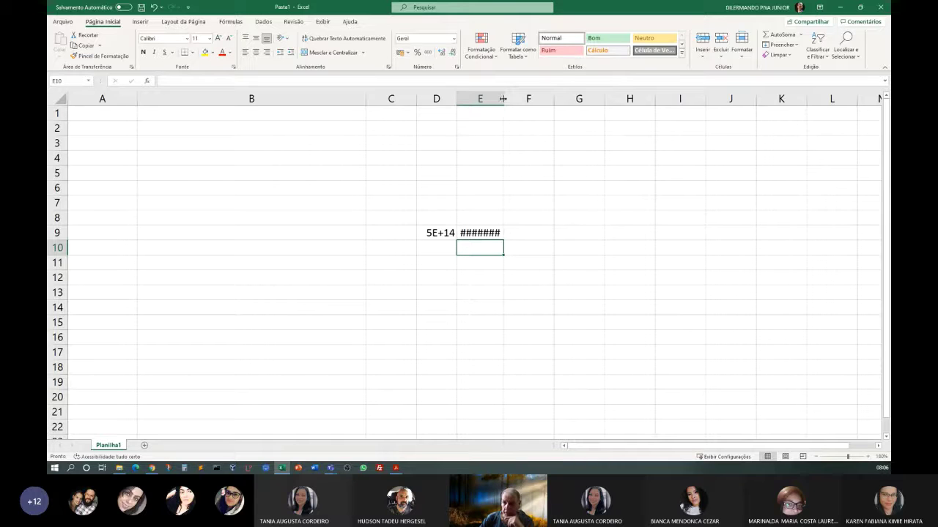
pyautogui.moveTo(504, 99); pyautogui.dragTo(525, 100)
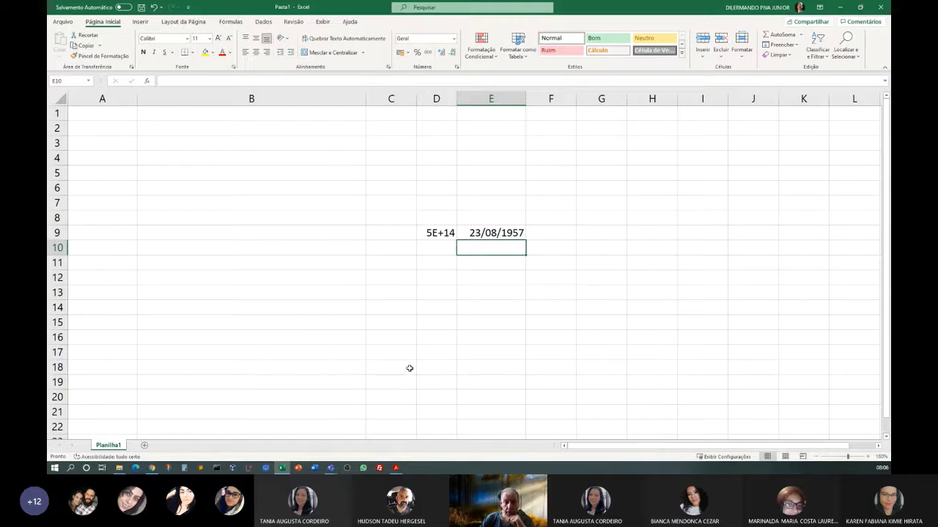
pyautogui.doubleClick(525, 98)
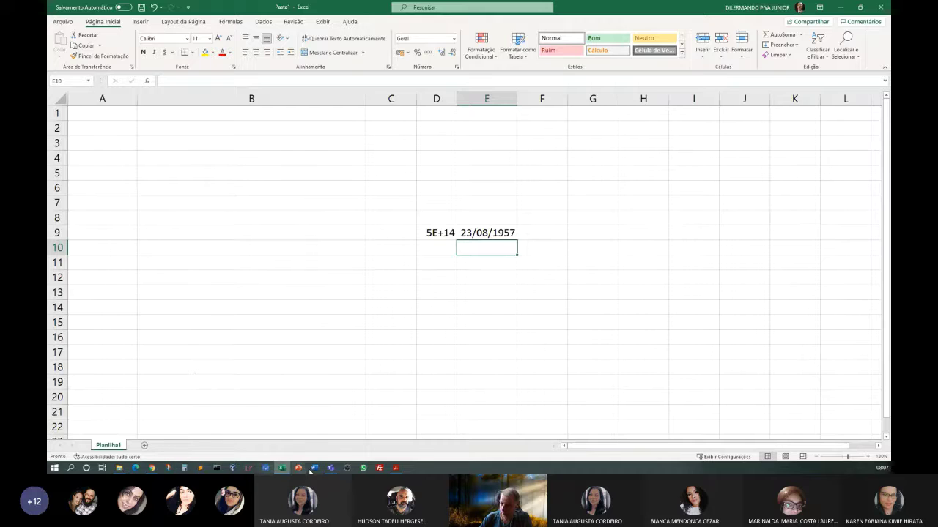
# Switch to the handout in Acrobat Reader, read section 1.5's date and time entry examples, and return to Excel.
pyautogui.click(396, 468)
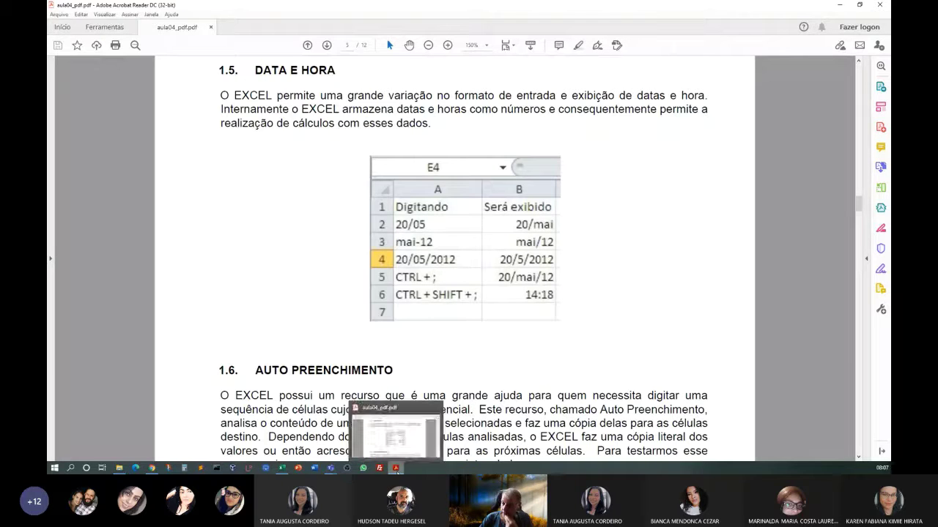
pyautogui.moveTo(132, 5); pyautogui.dragTo(47, 87)
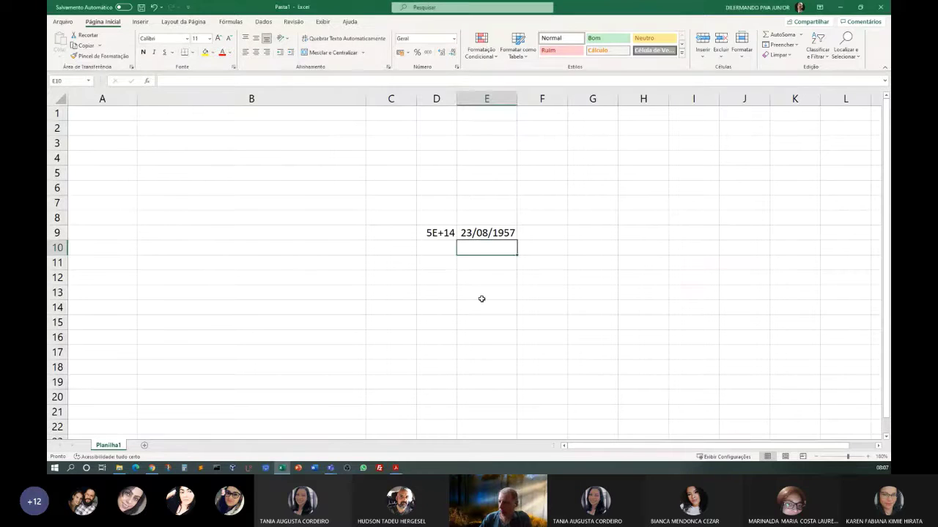
# Enter the day and month 18/08 without a year in cell E12, discarding the initial 20/05.
pyautogui.click(511, 273)
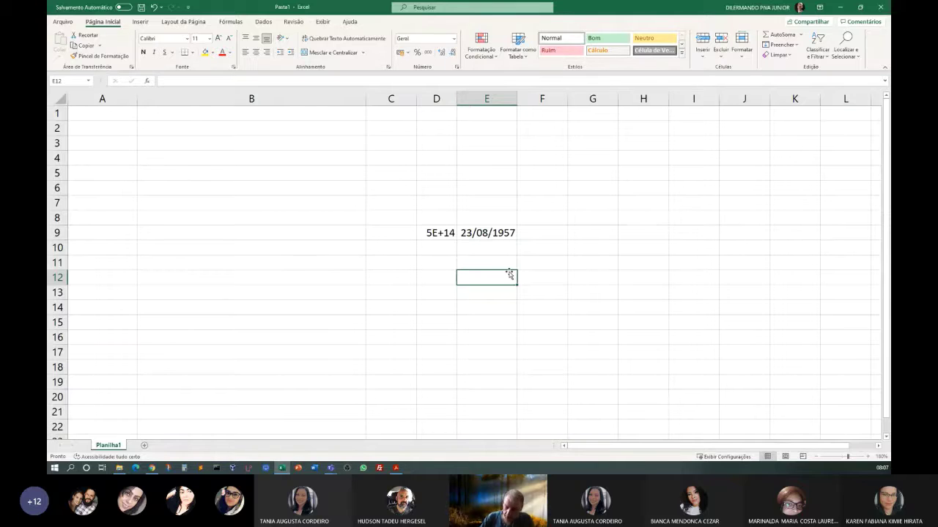
pyautogui.write('20/')
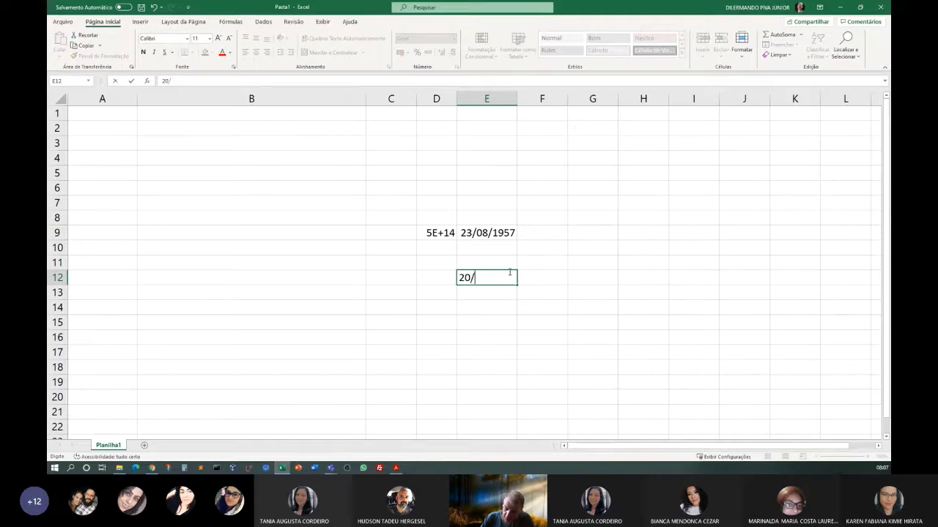
pyautogui.write('05')
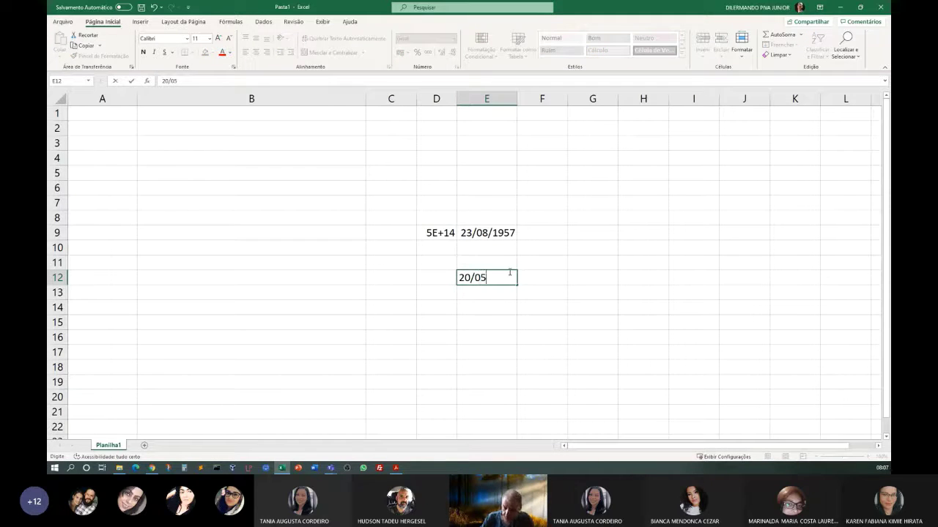
pyautogui.press('BackSpace')
pyautogui.press('BackSpace')
pyautogui.press('BackSpace')
pyautogui.press('BackSpace')
pyautogui.press('BackSpace')
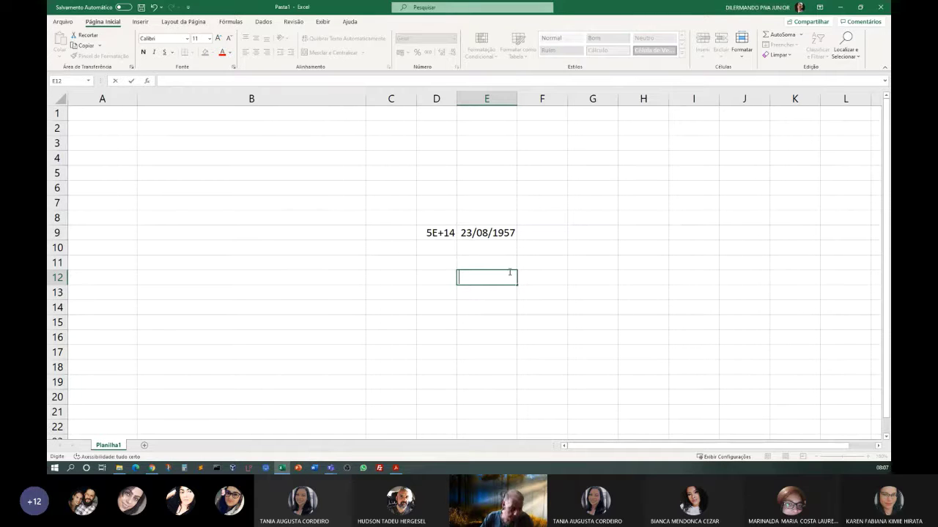
pyautogui.write('18/08')
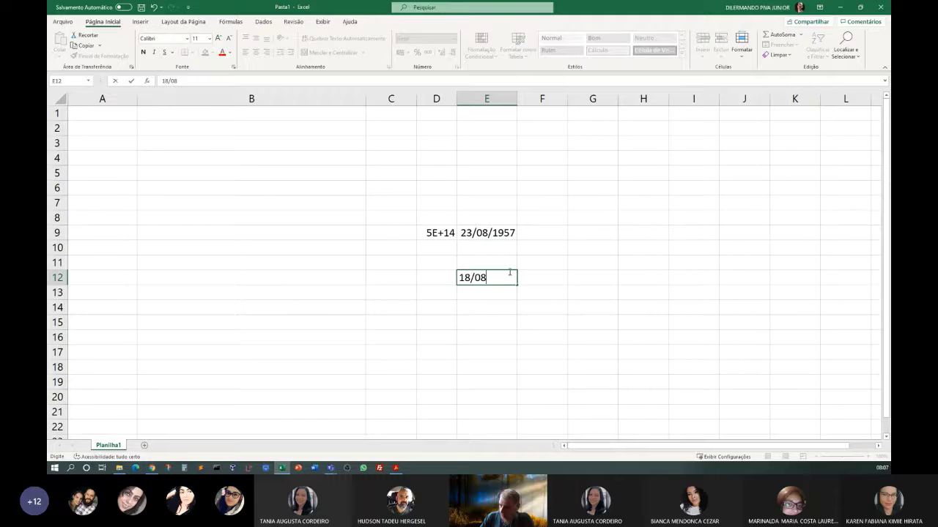
pyautogui.press('Return')
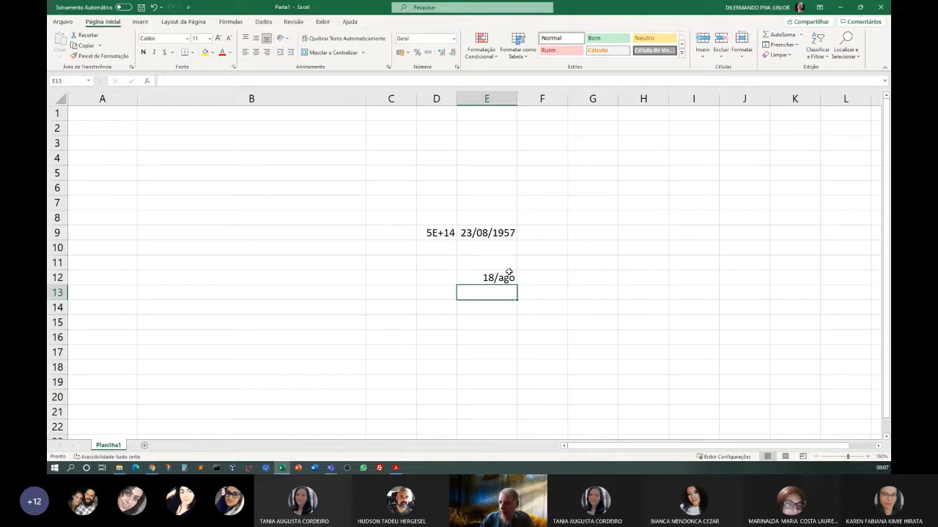
# Repeat the 18/08 entry in cell E12 to demonstrate how a date without a year is handled.
pyautogui.click(509, 274)
pyautogui.write('18/')
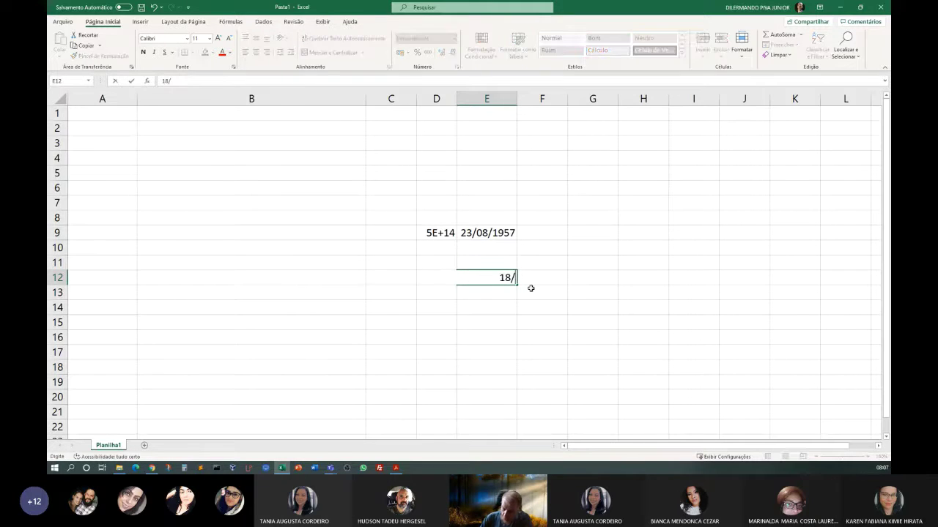
pyautogui.write('08')
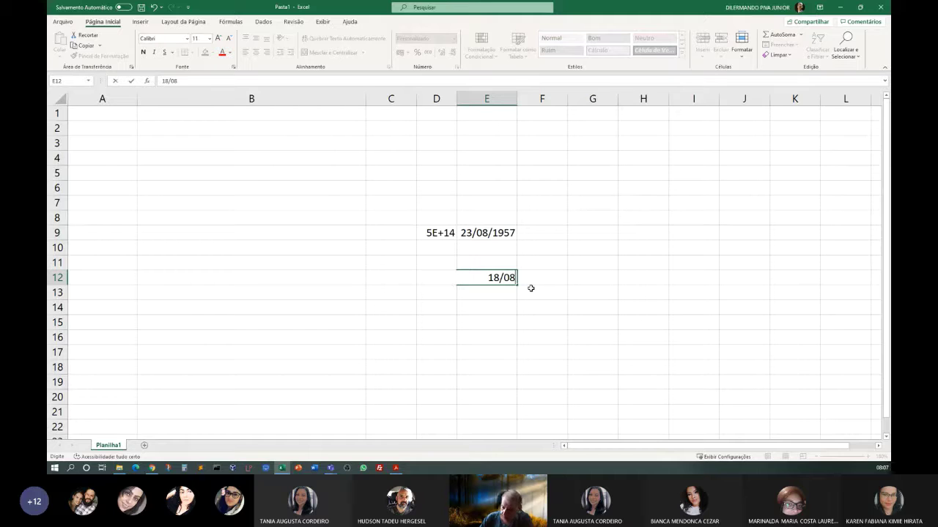
pyautogui.press('Return')
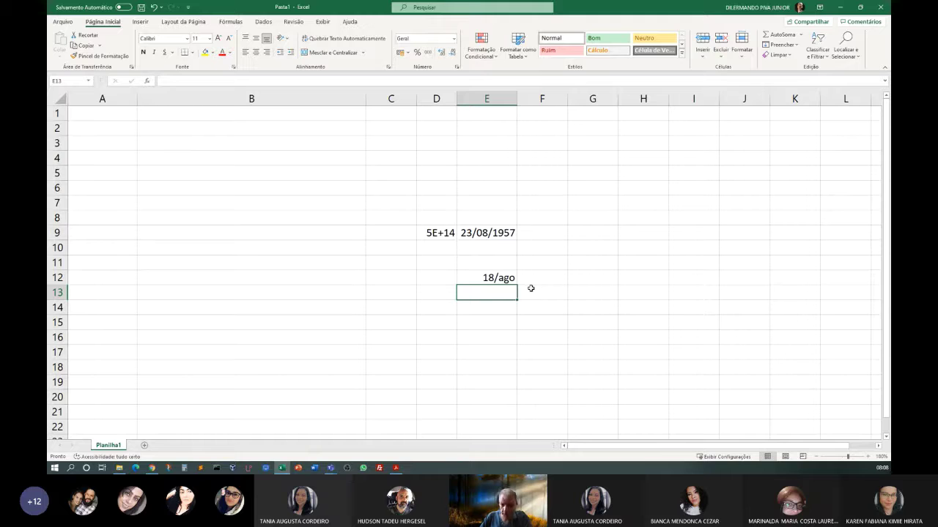
# Format cell E12 with the custom number format dd/mmm/aa and move the selection to E16.
pyautogui.click(478, 280)
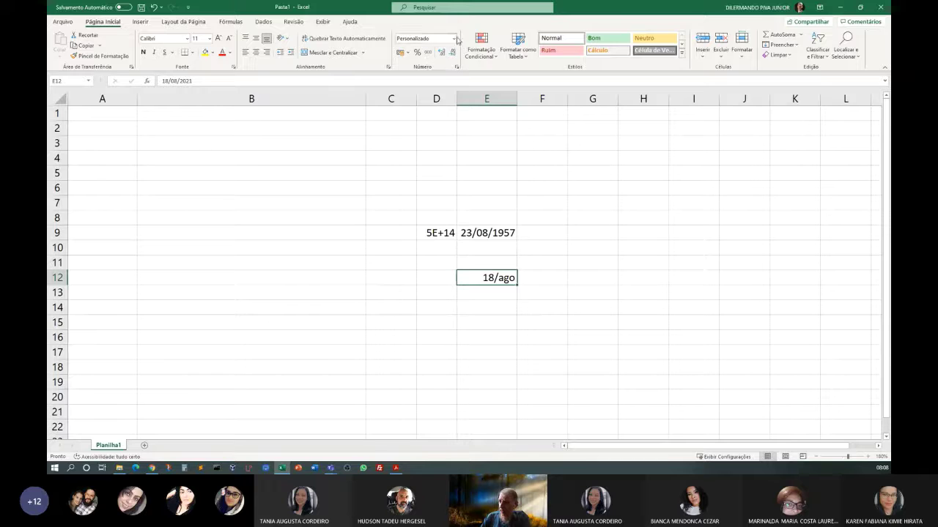
pyautogui.rightClick(490, 277)
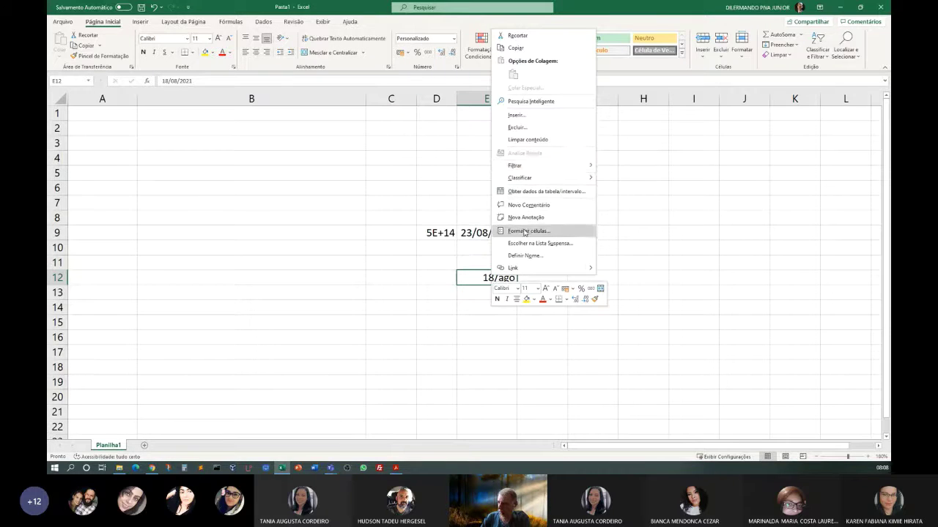
pyautogui.click(527, 231)
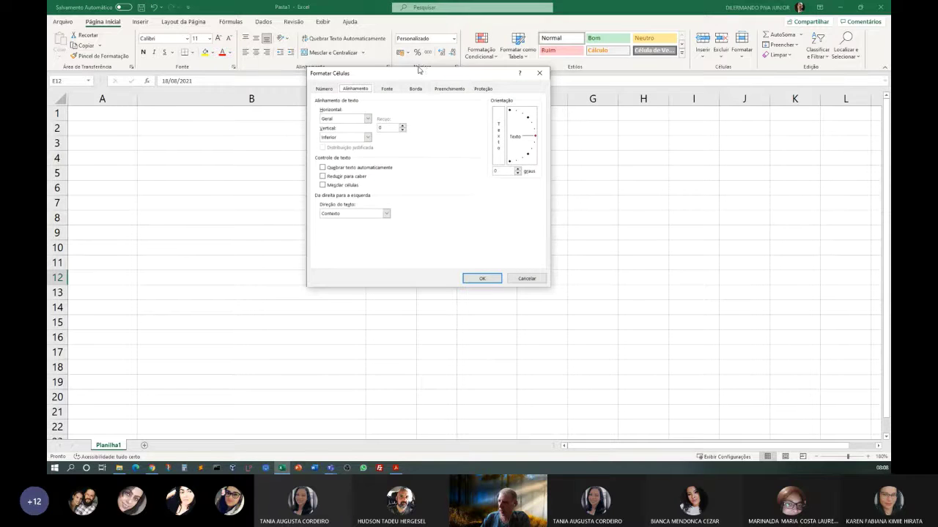
pyautogui.moveTo(423, 68); pyautogui.dragTo(274, 101)
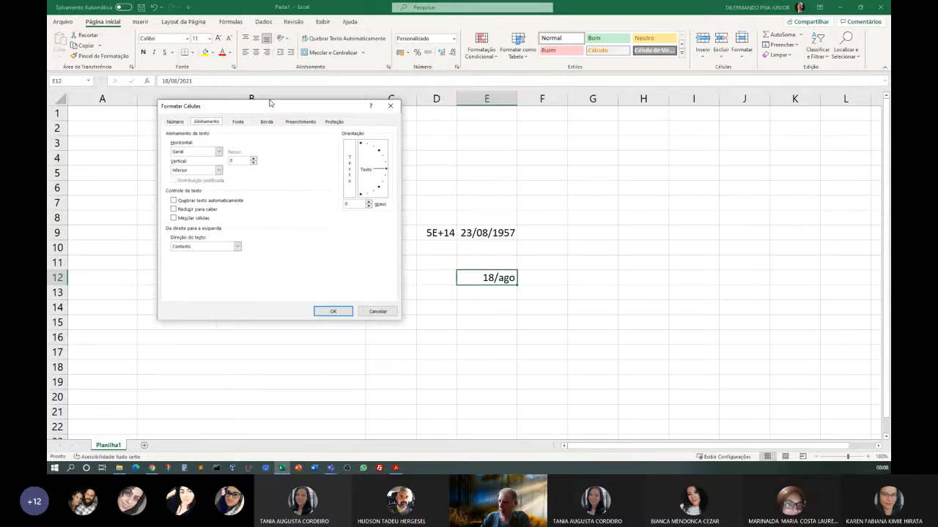
pyautogui.click(174, 121)
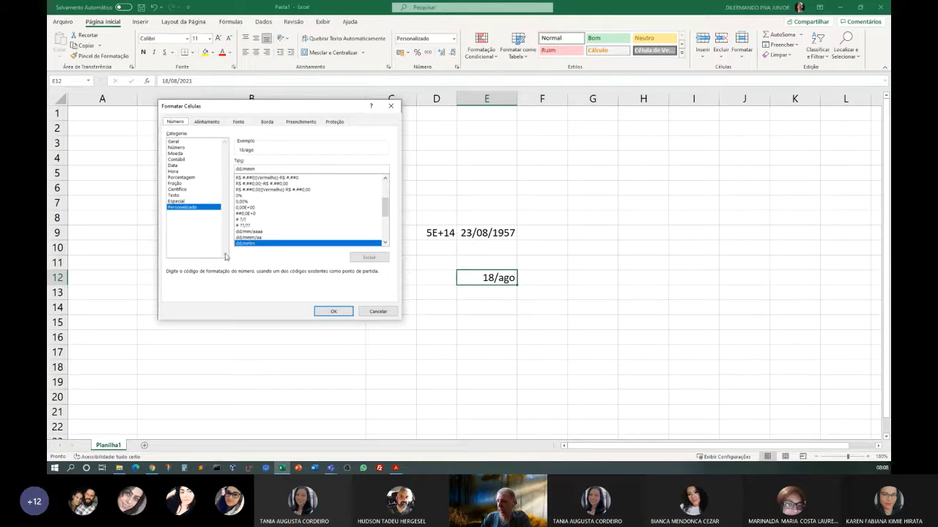
pyautogui.scroll(-1, 385, 205)
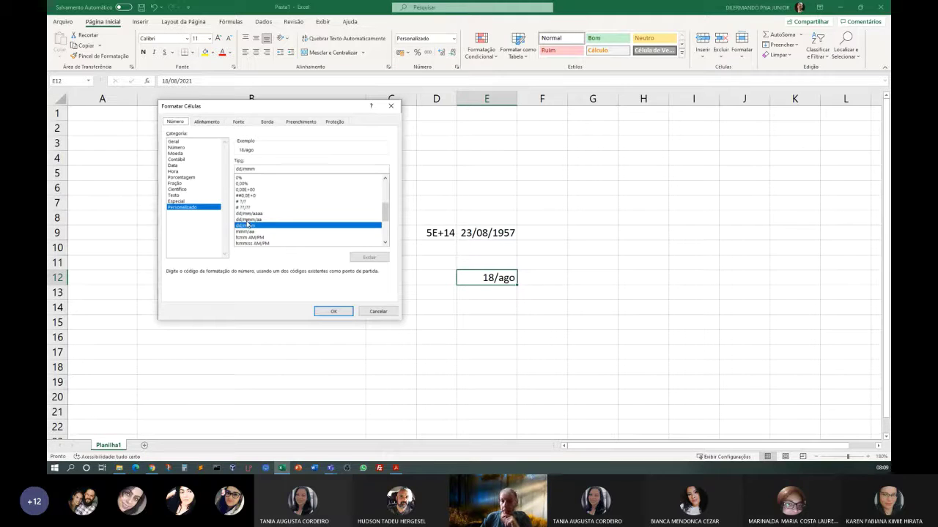
pyautogui.click(245, 220)
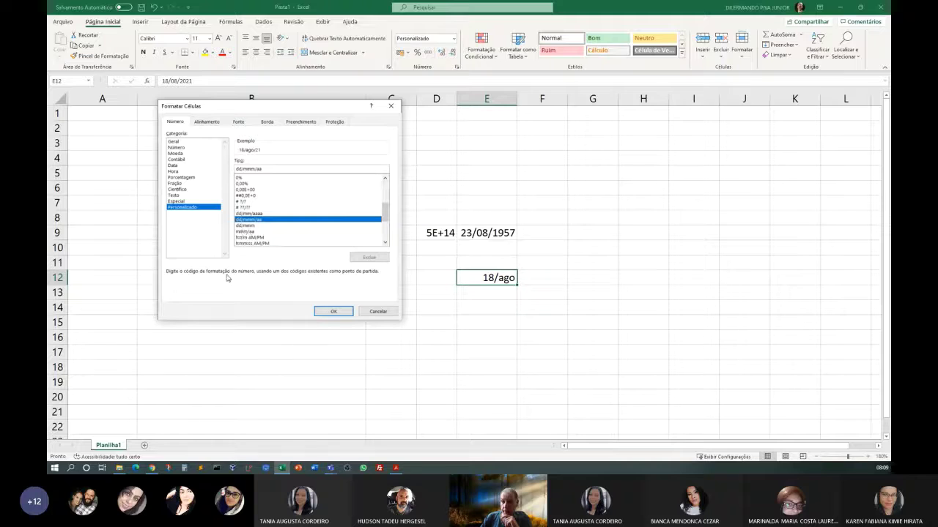
pyautogui.click(331, 312)
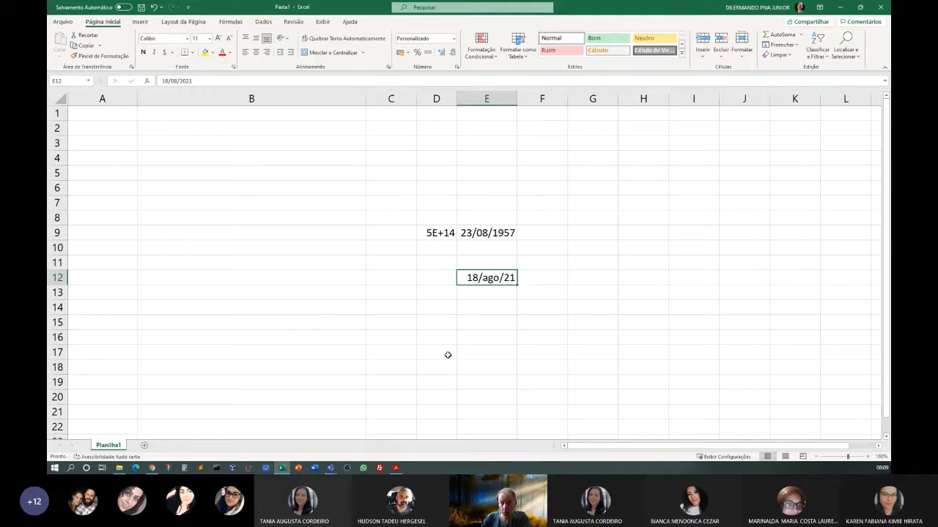
pyautogui.press('Return')
pyautogui.click(482, 338)
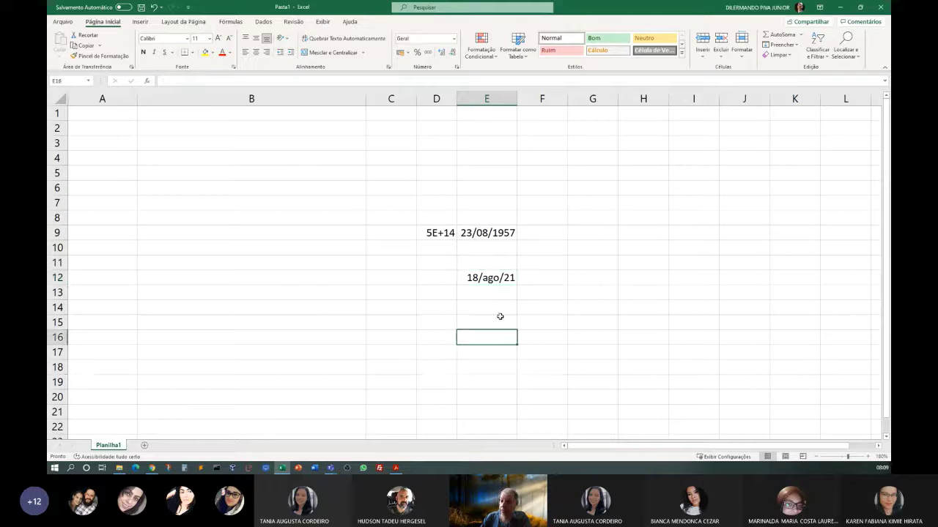
# Format the date in cell E12 with the long Data format *quarta-feira, 14 de março de 2012.
pyautogui.click(476, 278)
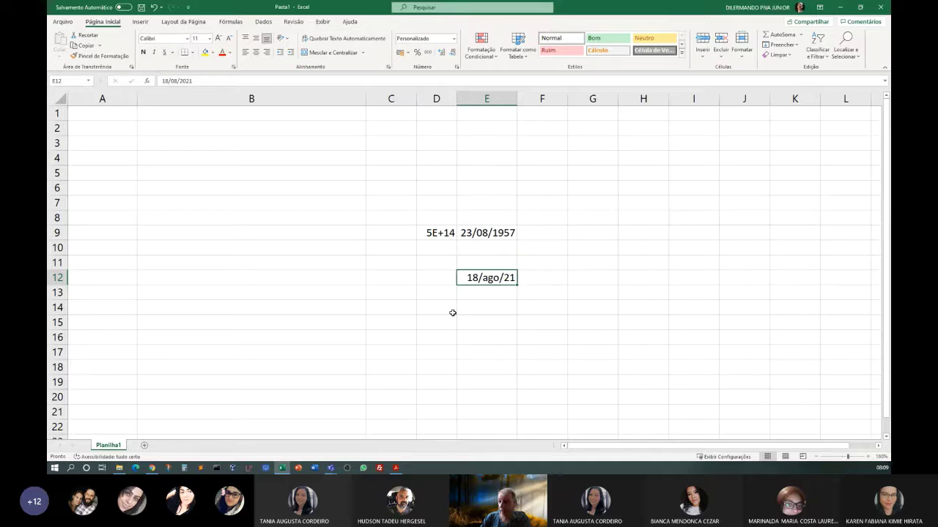
pyautogui.rightClick(483, 276)
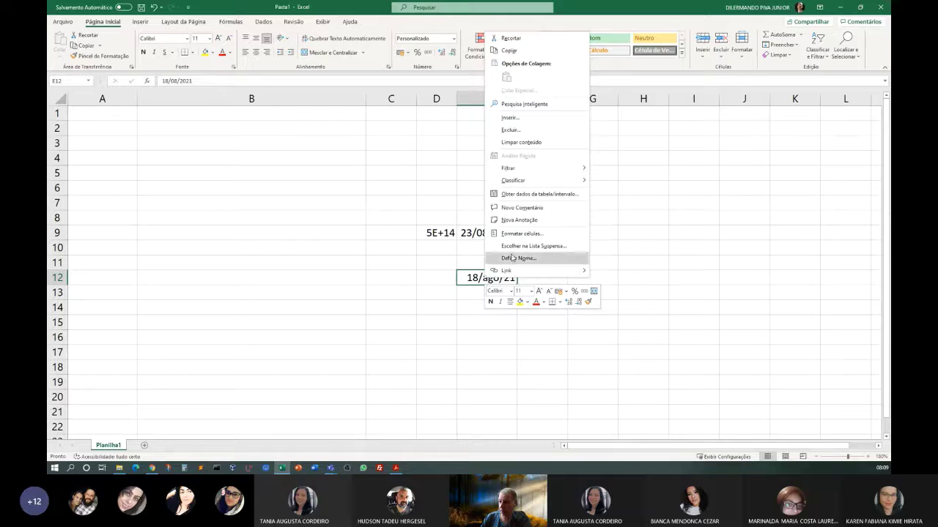
pyautogui.click(521, 233)
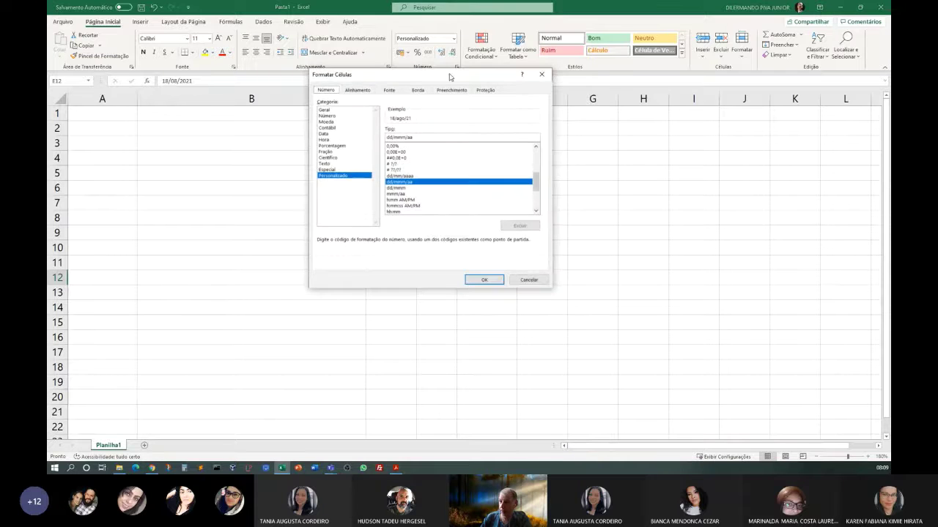
pyautogui.moveTo(395, 69); pyautogui.dragTo(248, 107)
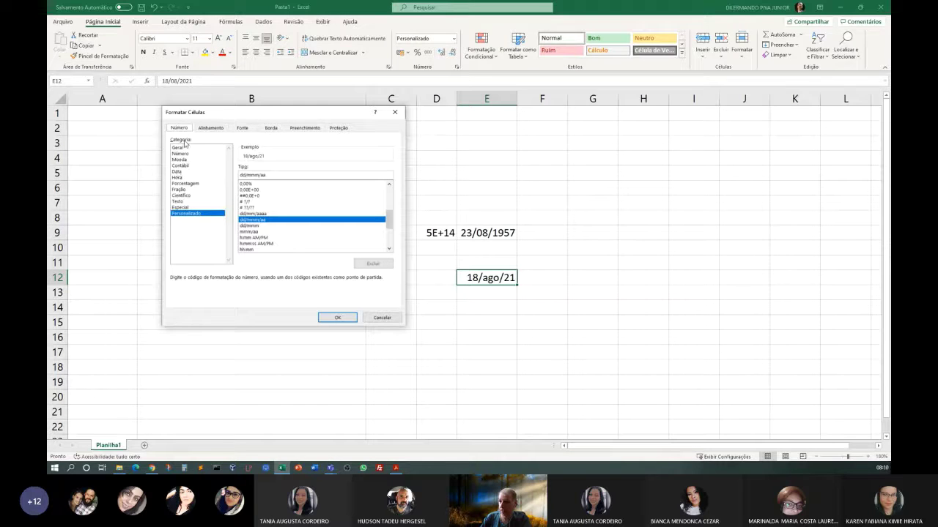
pyautogui.click(176, 171)
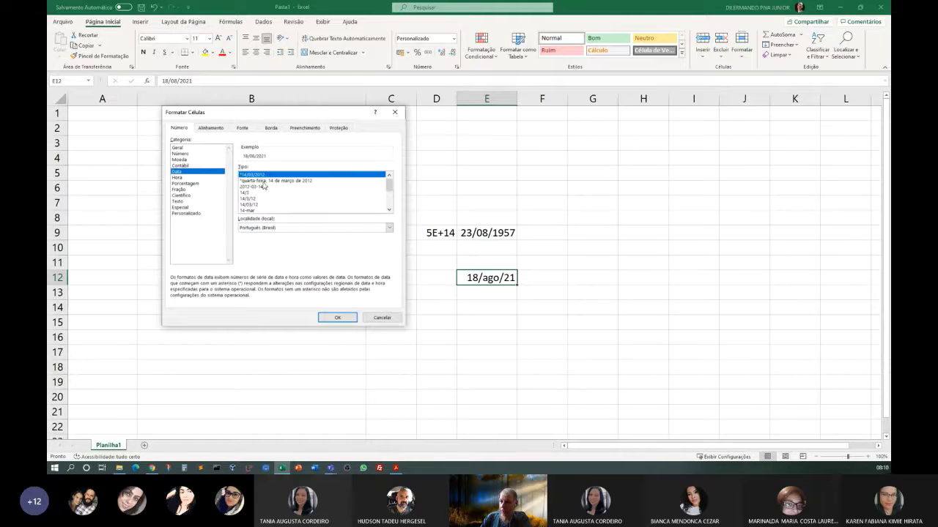
pyautogui.click(389, 198)
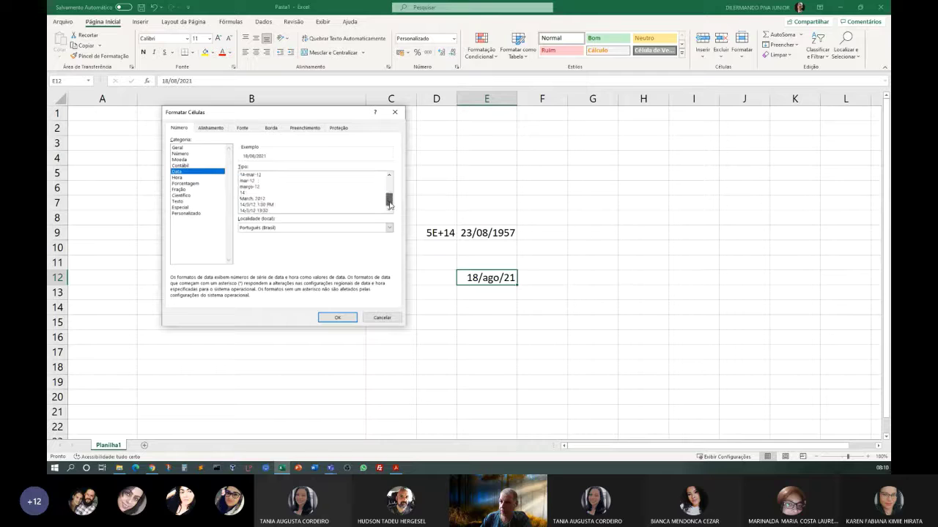
pyautogui.click(390, 185)
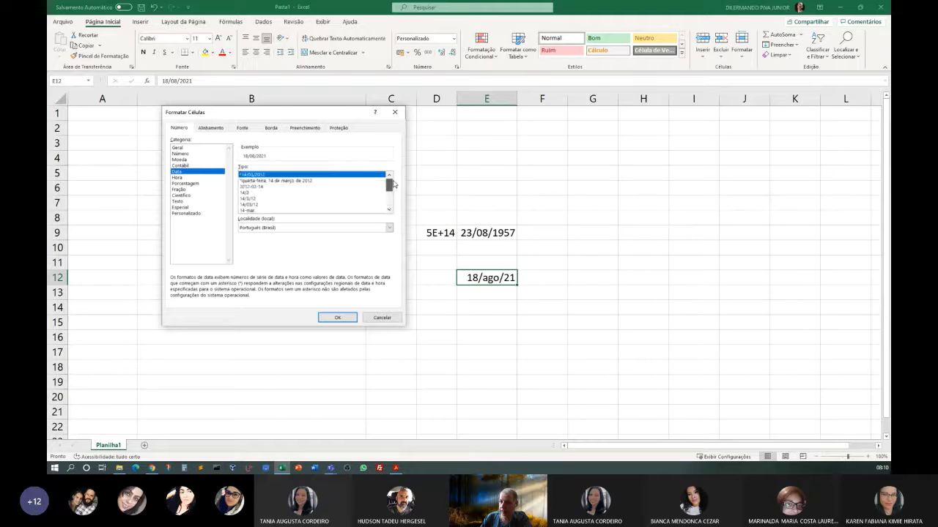
pyautogui.click(247, 181)
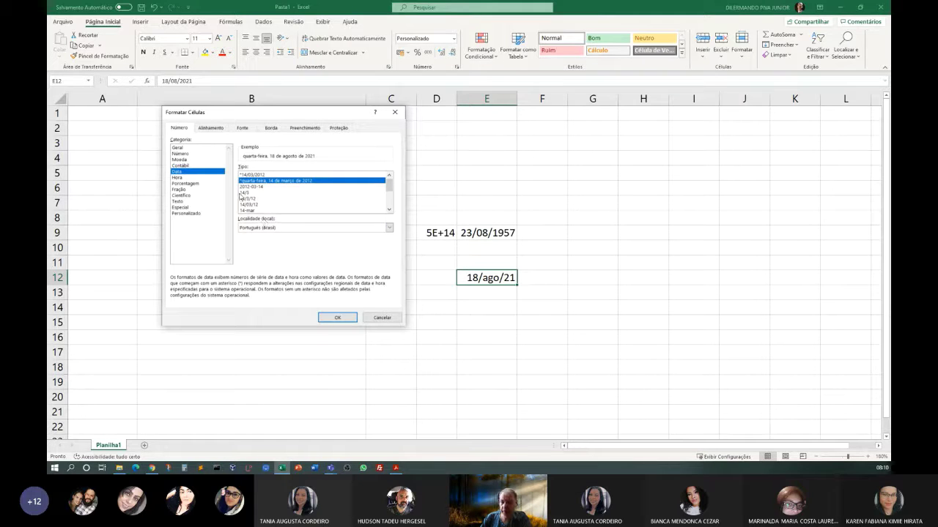
pyautogui.click(336, 319)
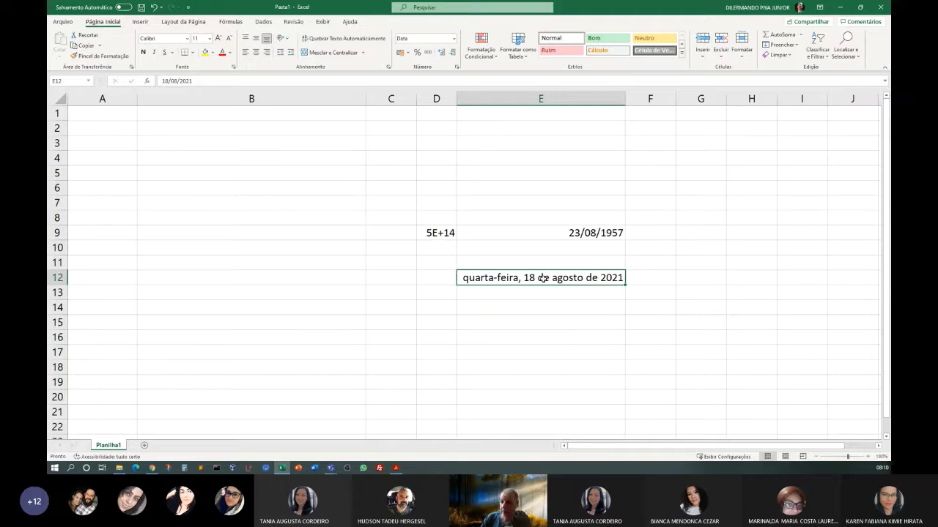
# Enter the month and year ago-21 in cell E14.
pyautogui.click(528, 306)
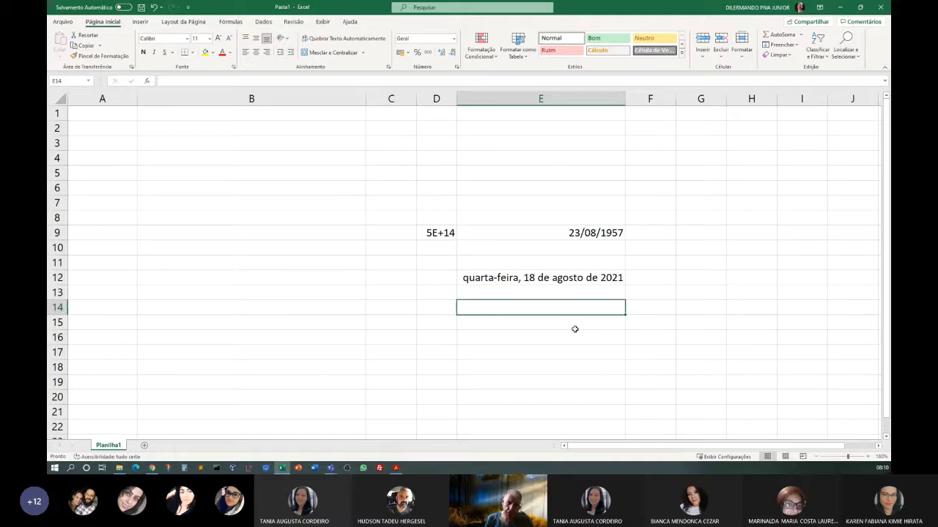
pyautogui.write('m')
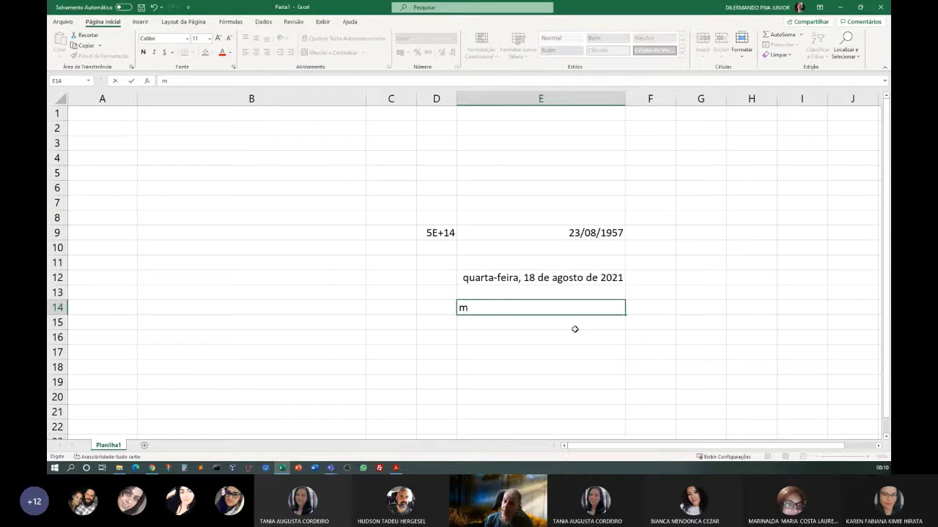
pyautogui.write('go')
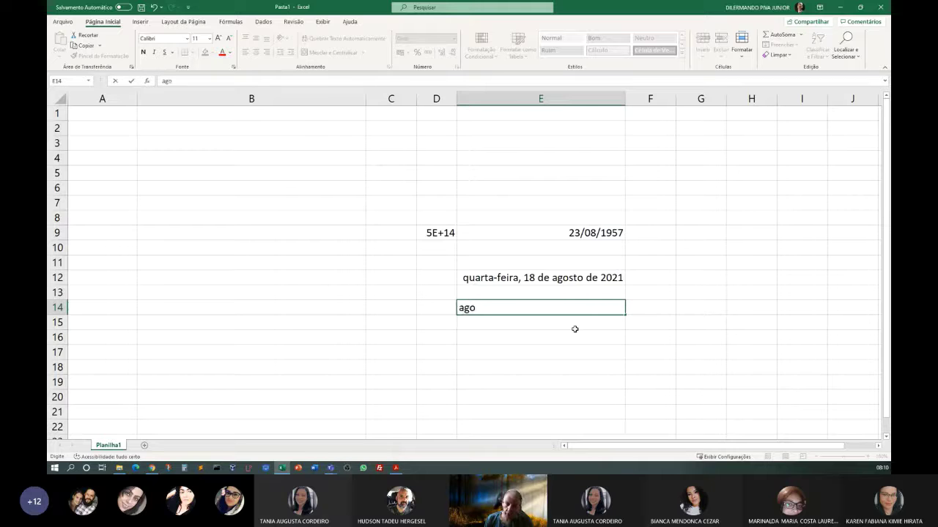
pyautogui.write('-21')
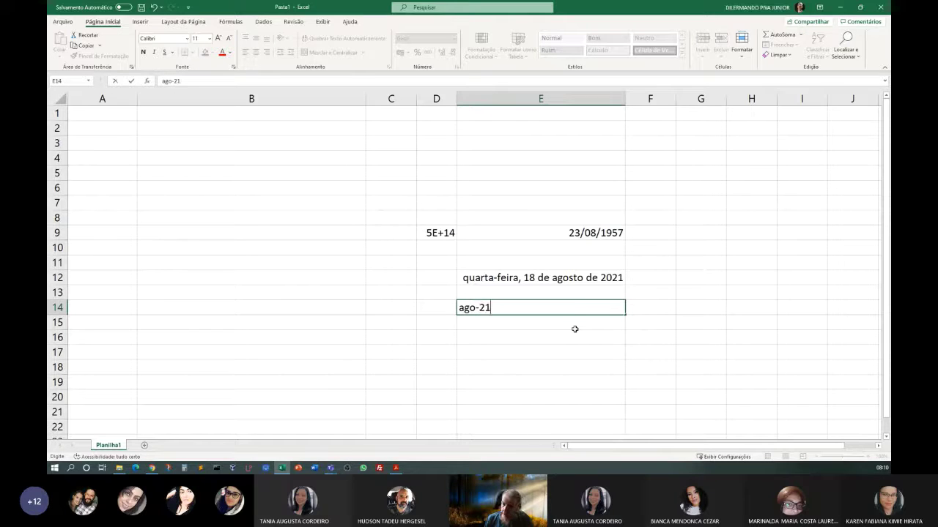
pyautogui.press('Return')
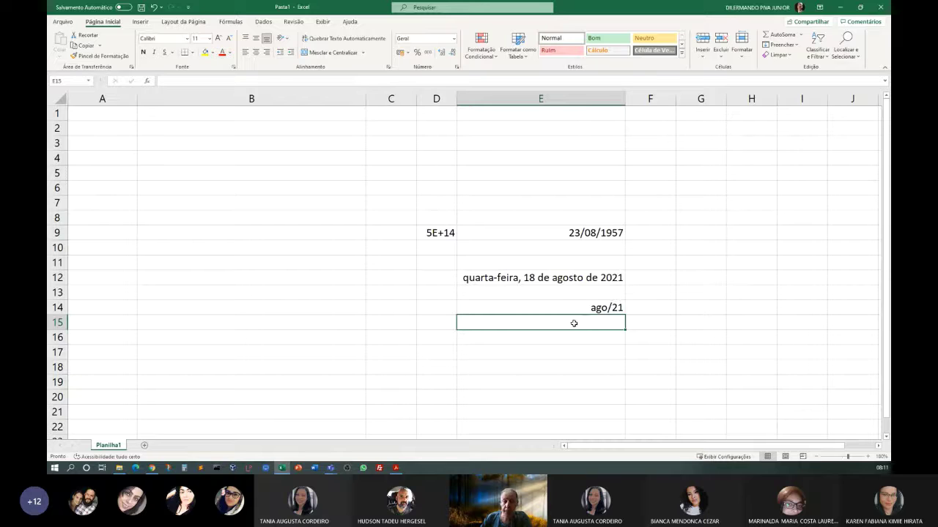
# Check which number format is assigned to the month-and-year entry in cell E14 and close the cell format settings.
pyautogui.click(584, 306)
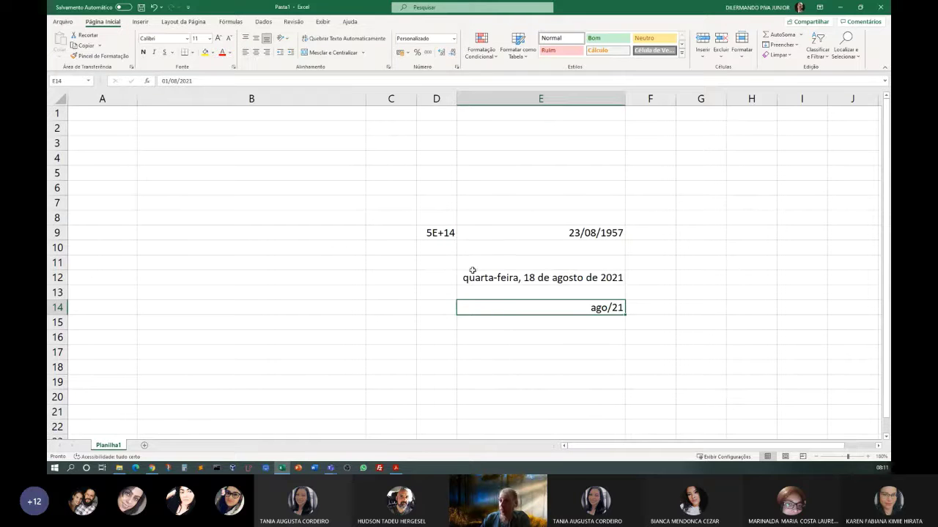
pyautogui.rightClick(522, 307)
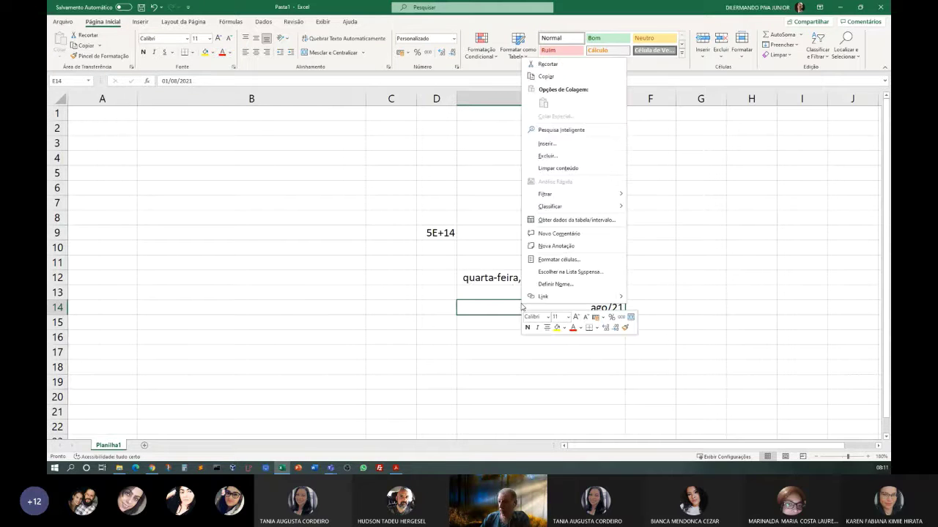
pyautogui.click(559, 260)
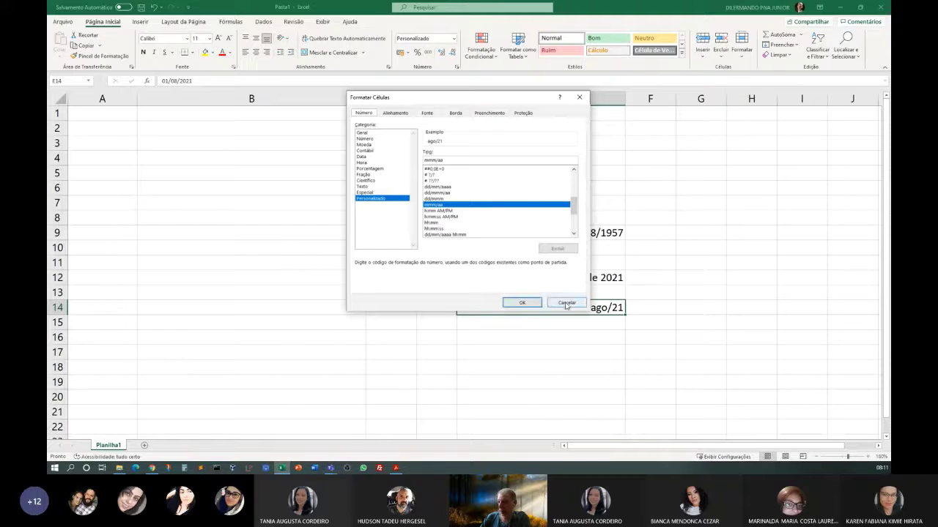
pyautogui.click(520, 303)
# Enter the full date 18/08/2021 in cell E16.
pyautogui.click(513, 338)
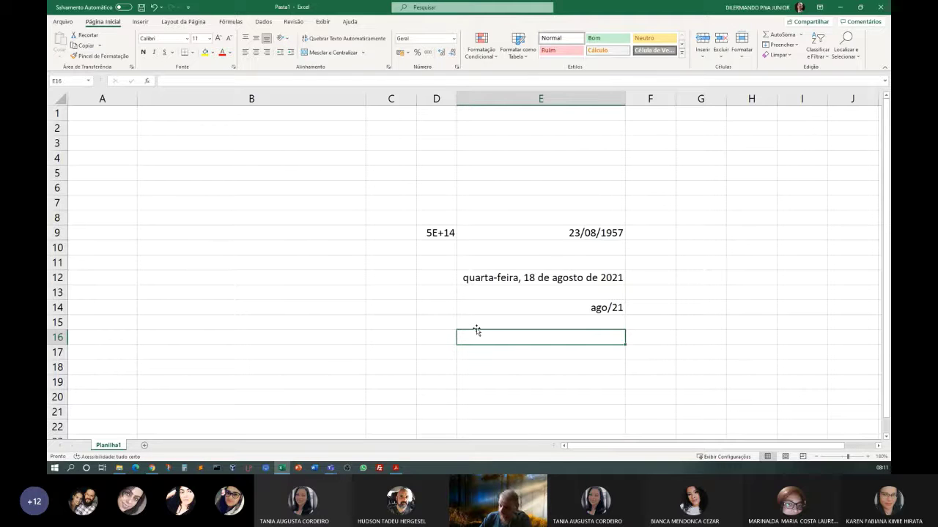
pyautogui.write('18/0')
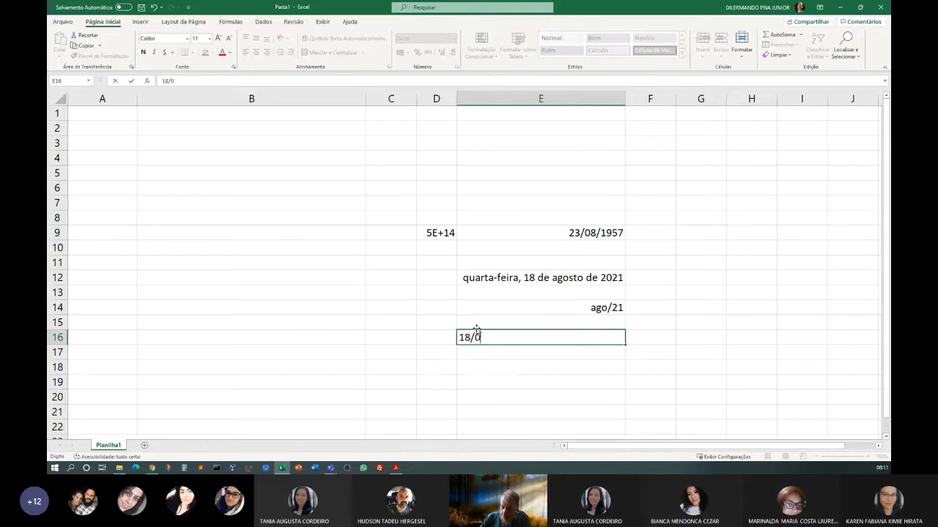
pyautogui.write('8/2021')
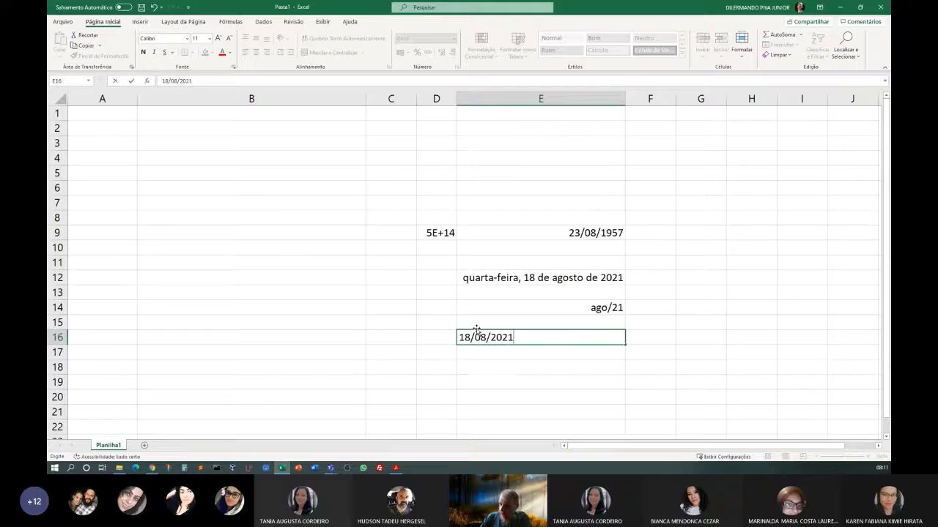
pyautogui.press('Return')
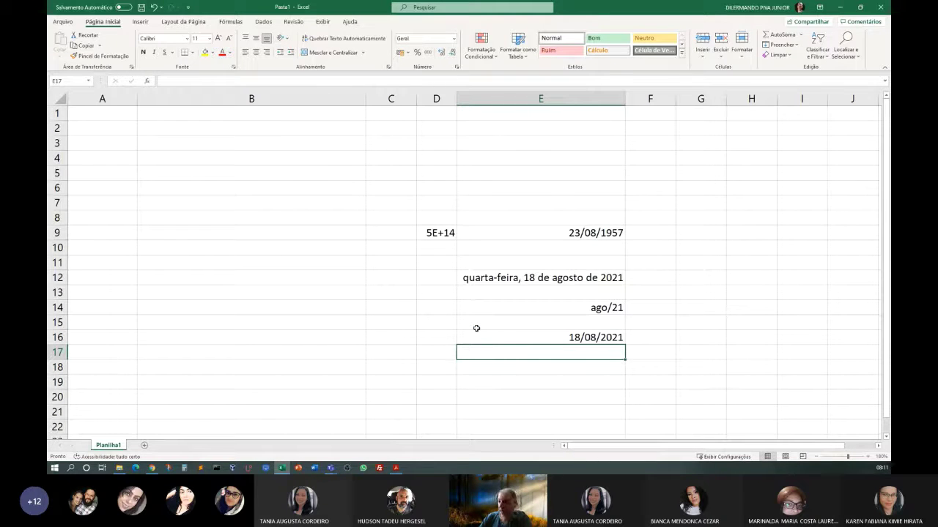
# Insert the current date, 18/08/2021, in cell E18 and the current time, 08:12, in cell E19.
pyautogui.press('Return')
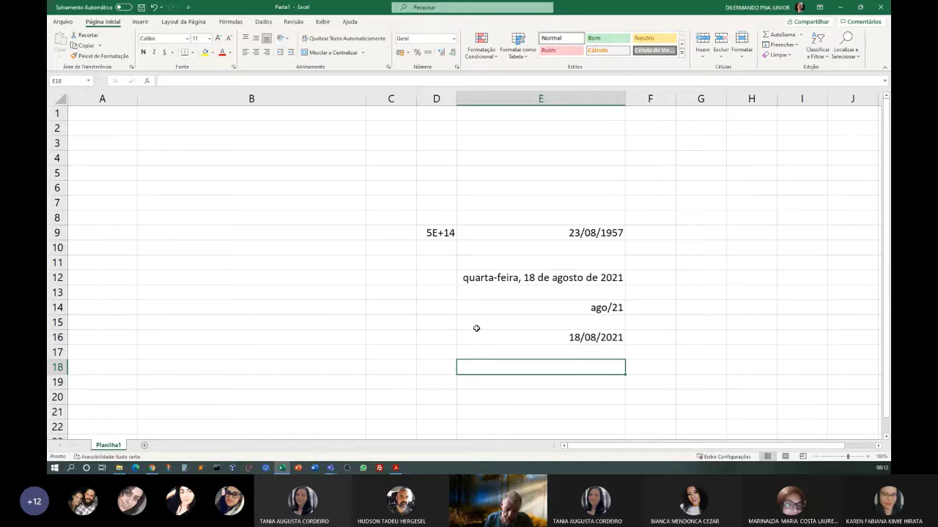
pyautogui.write('18/08/2021')
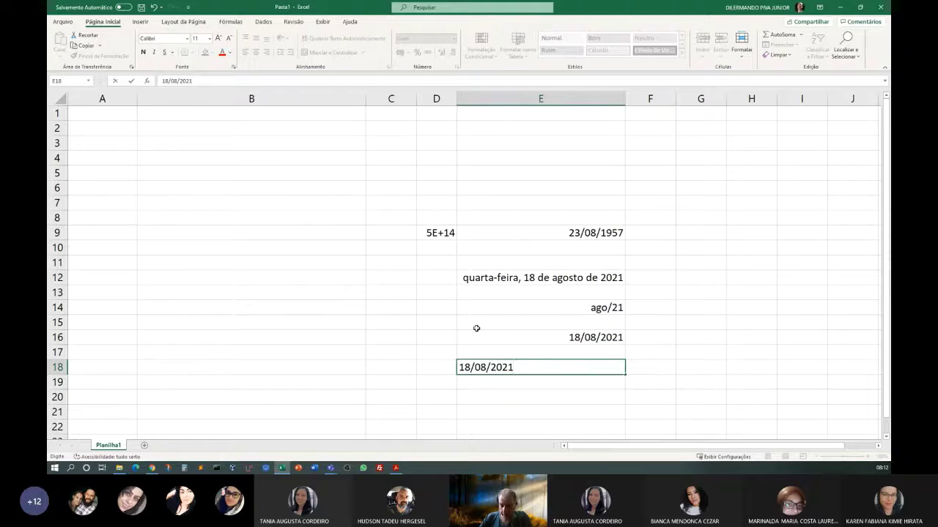
pyautogui.press('Return')
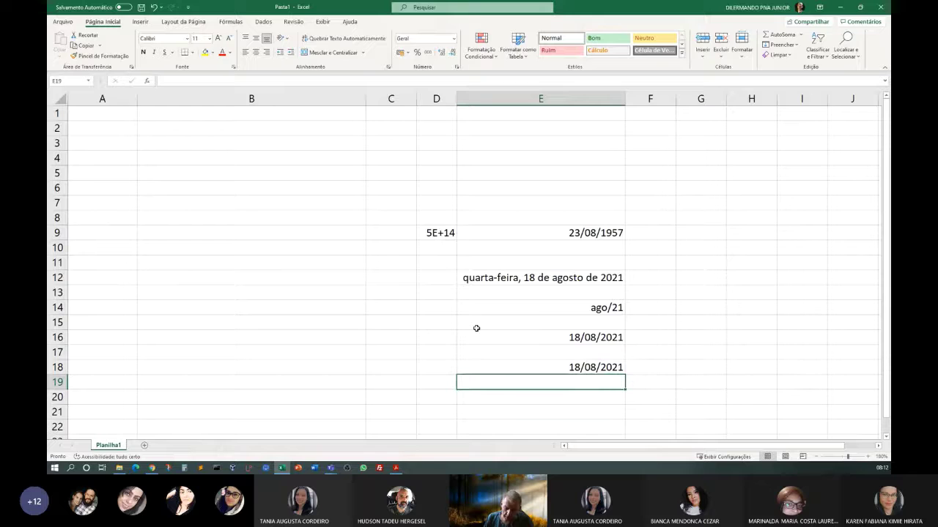
pyautogui.hotkey('ctrl', 'shift', ';')
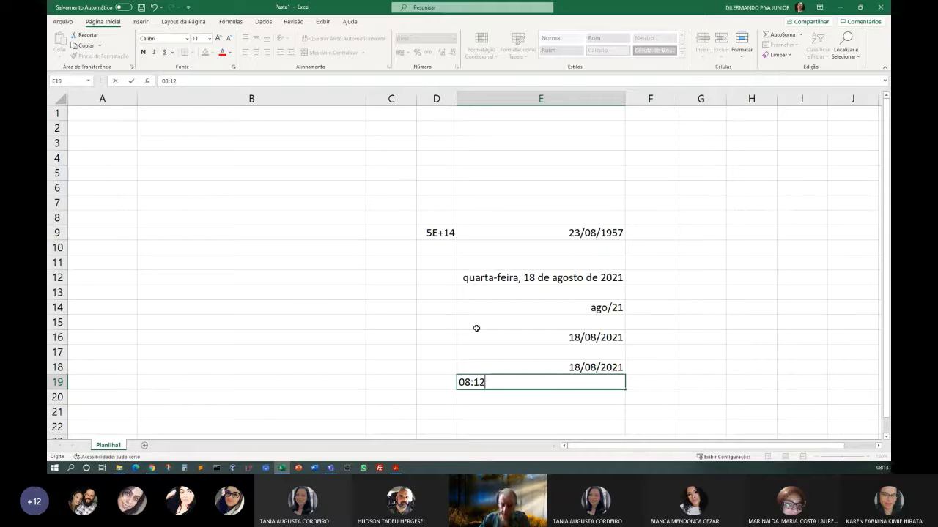
pyautogui.press('Return')
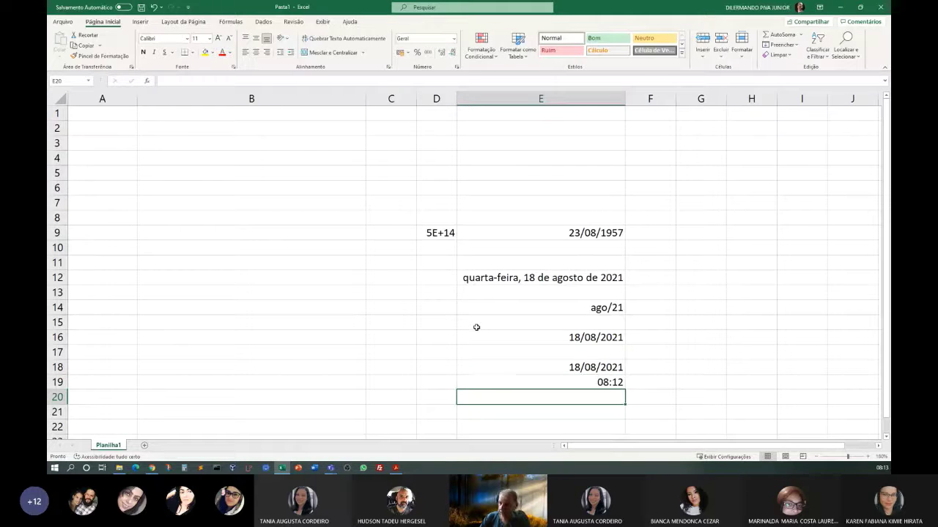
# Enter the time 10:25:45 with hours, minutes and seconds in cell E11.
pyautogui.click(535, 262)
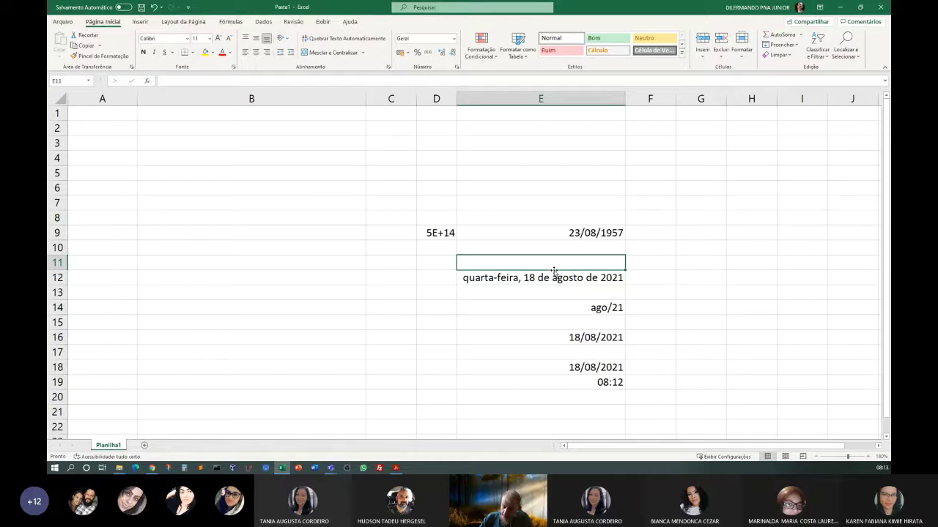
pyautogui.write('10')
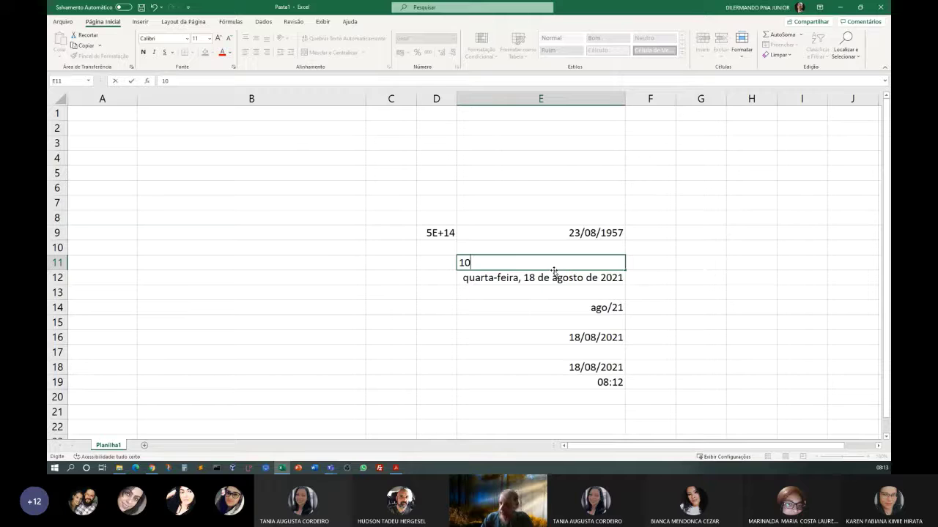
pyautogui.write(':')
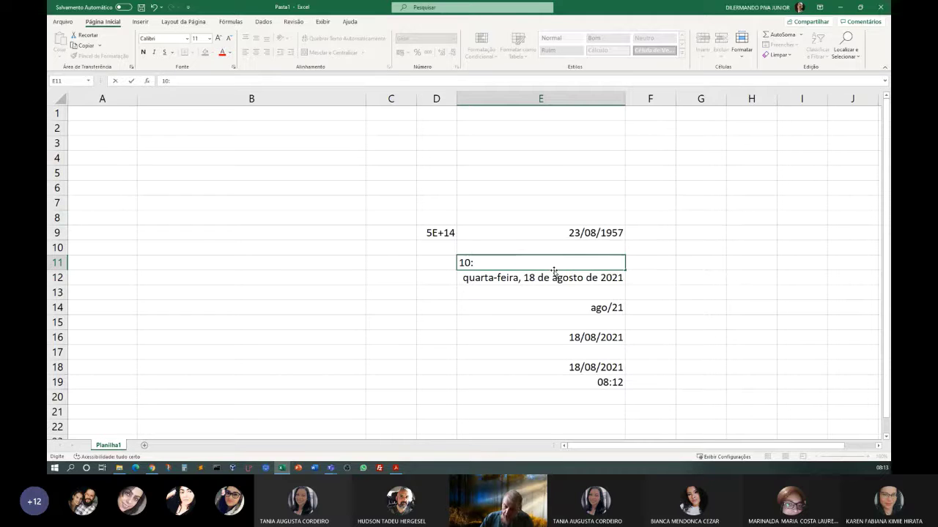
pyautogui.write('25:4')
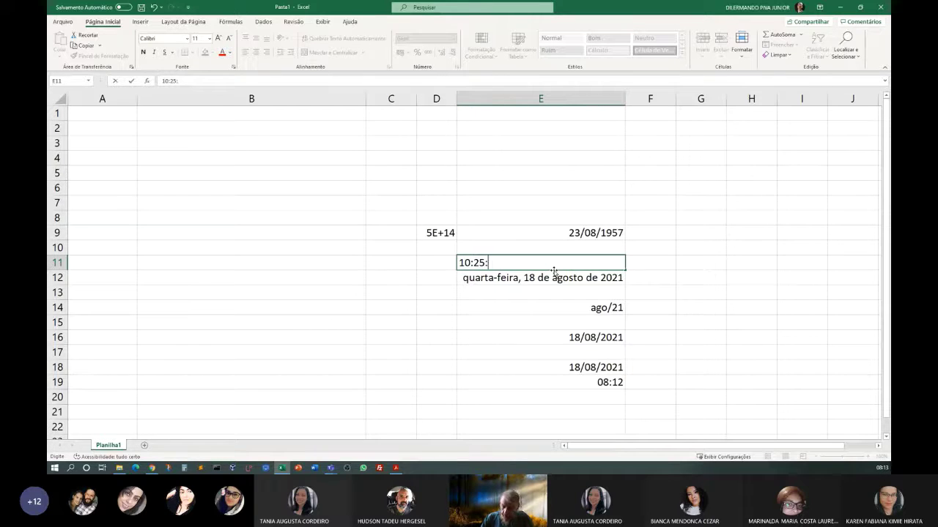
pyautogui.write('5')
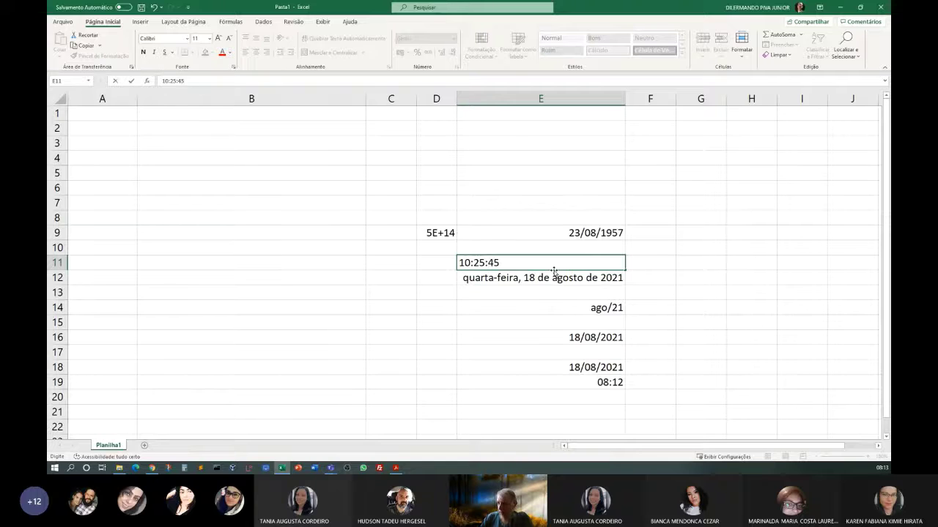
pyautogui.press('Return')
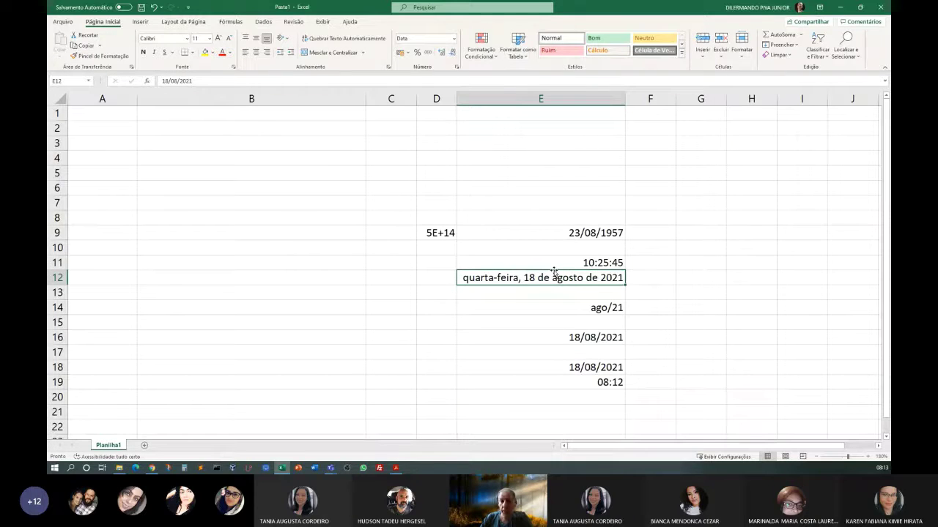
# Format the time in cell E11 with the custom number format h:mm:ss AM/PM.
pyautogui.click(595, 264)
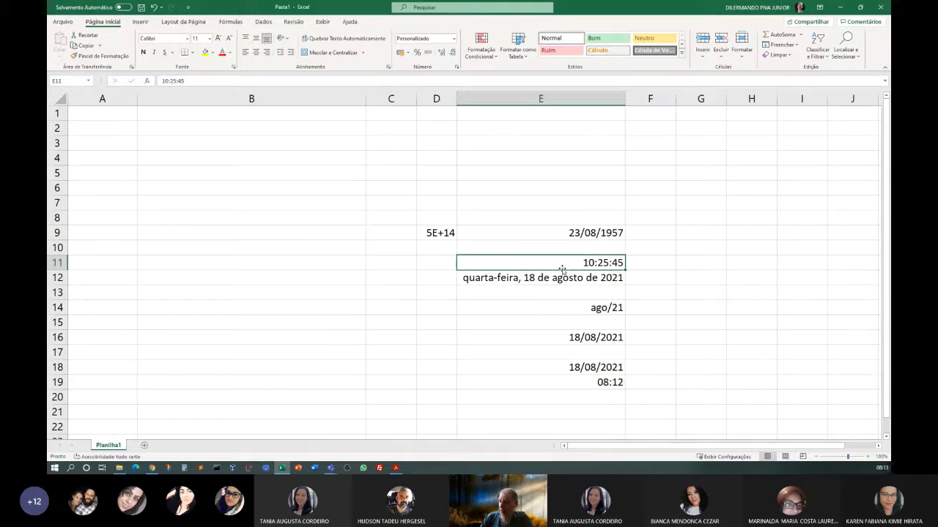
pyautogui.rightClick(571, 266)
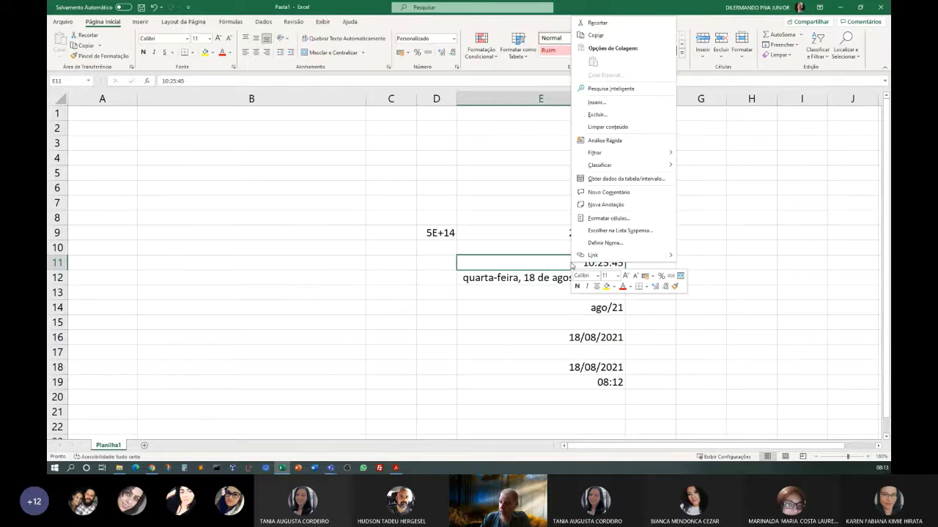
pyautogui.click(608, 218)
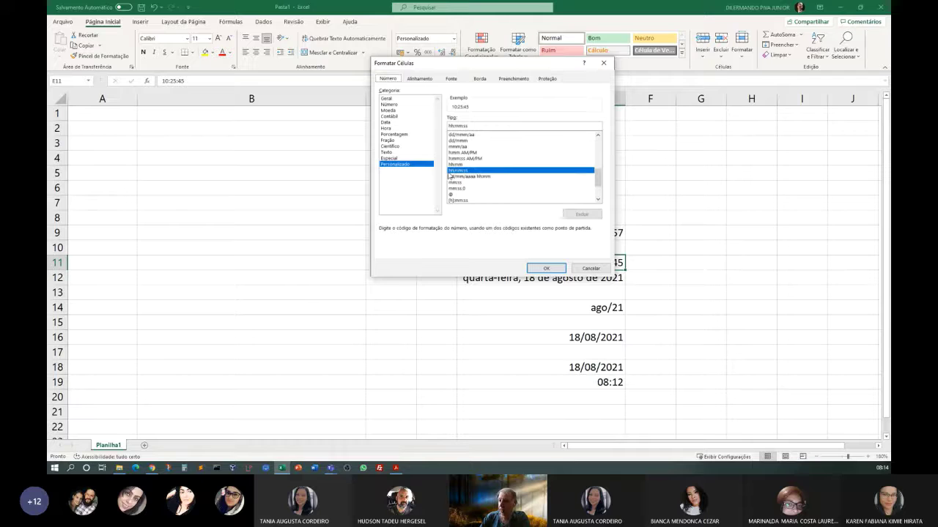
pyautogui.click(467, 159)
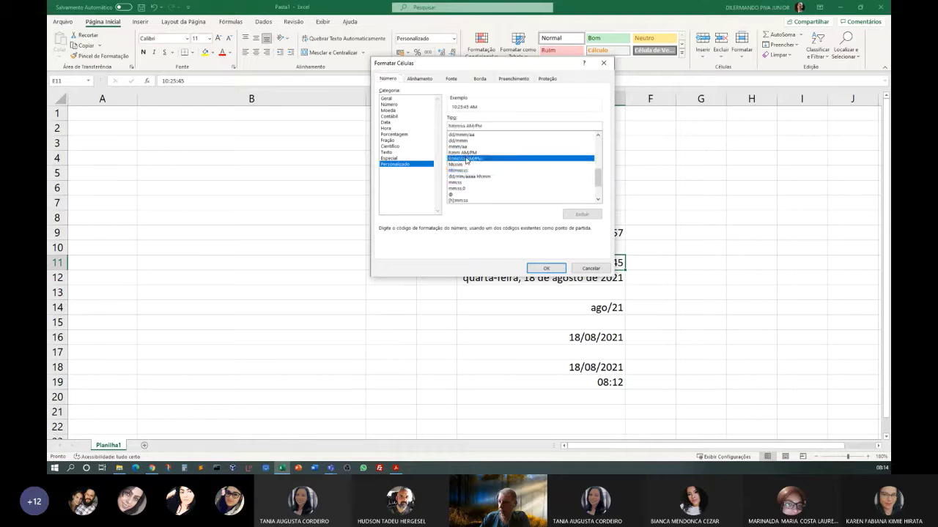
pyautogui.click(545, 268)
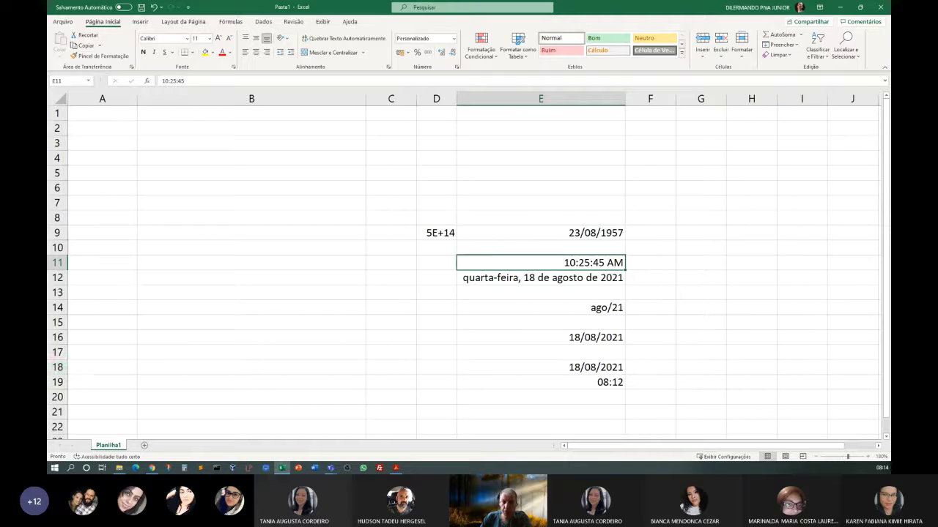
pyautogui.click(441, 320)
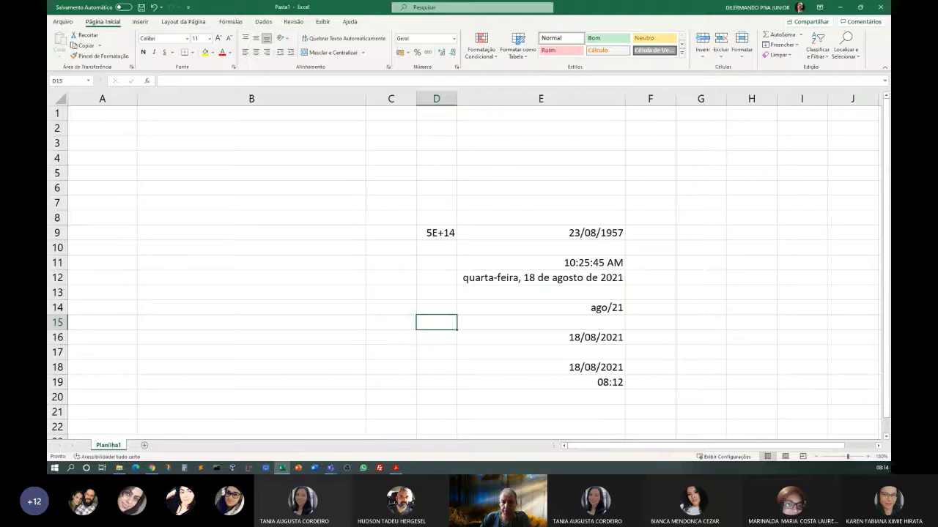
# Clear the contents of the range D6:F22 to empty the worksheet of the date and time examples.
pyautogui.hotkey('alt', 'Tab')
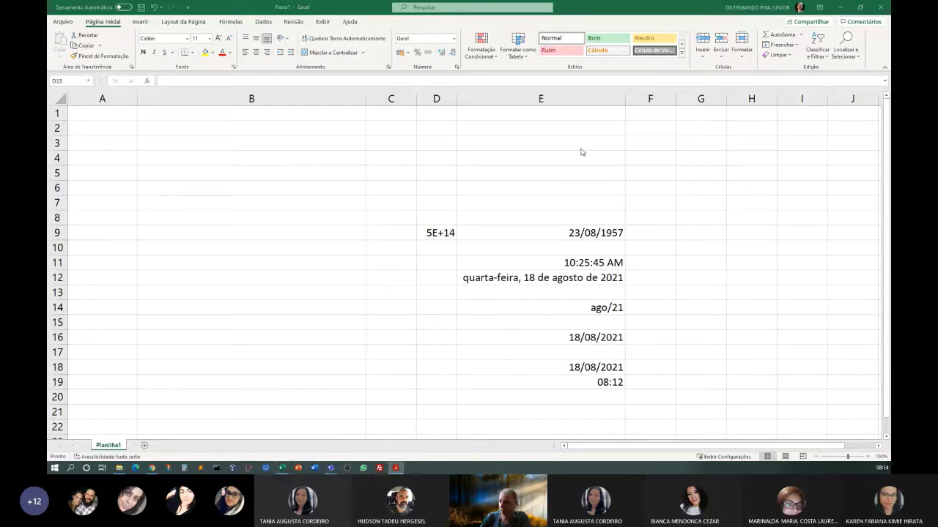
pyautogui.hotkey('alt', 'Tab')
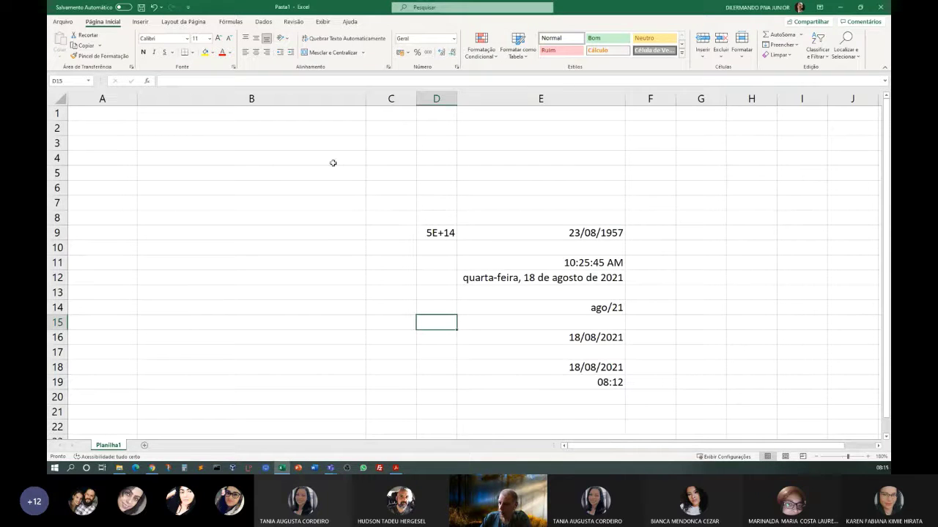
pyautogui.moveTo(425, 188); pyautogui.dragTo(628, 420)
pyautogui.press('Delete')
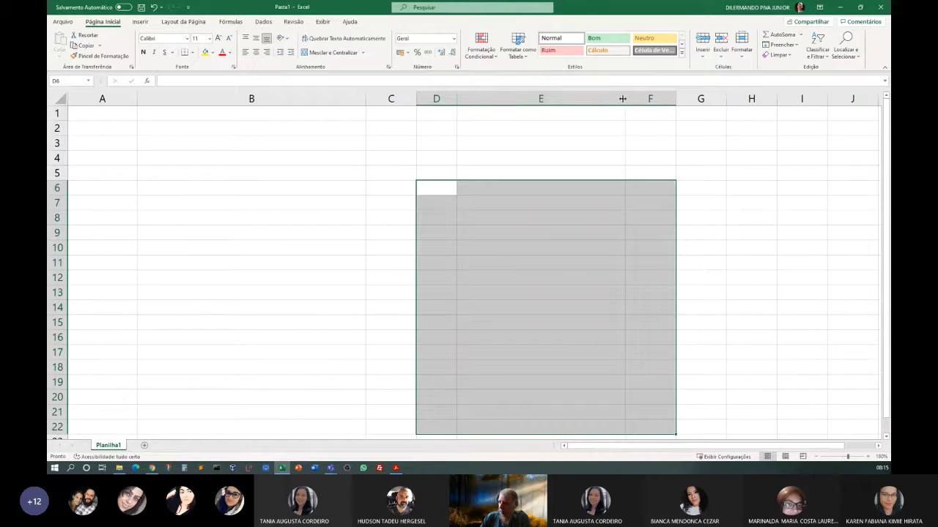
pyautogui.click(357, 184)
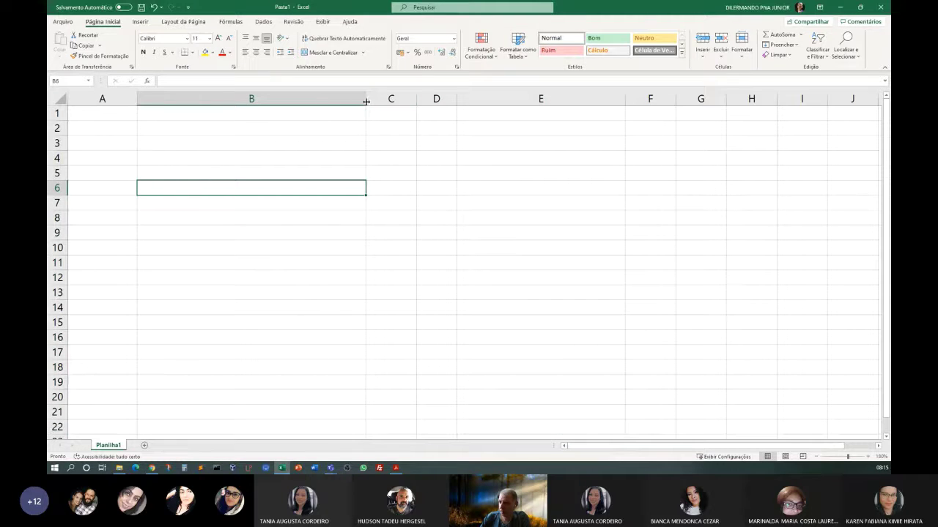
# Narrow column B to about 40% of its width and column E to about half of its width.
pyautogui.moveTo(367, 98); pyautogui.dragTo(228, 102)
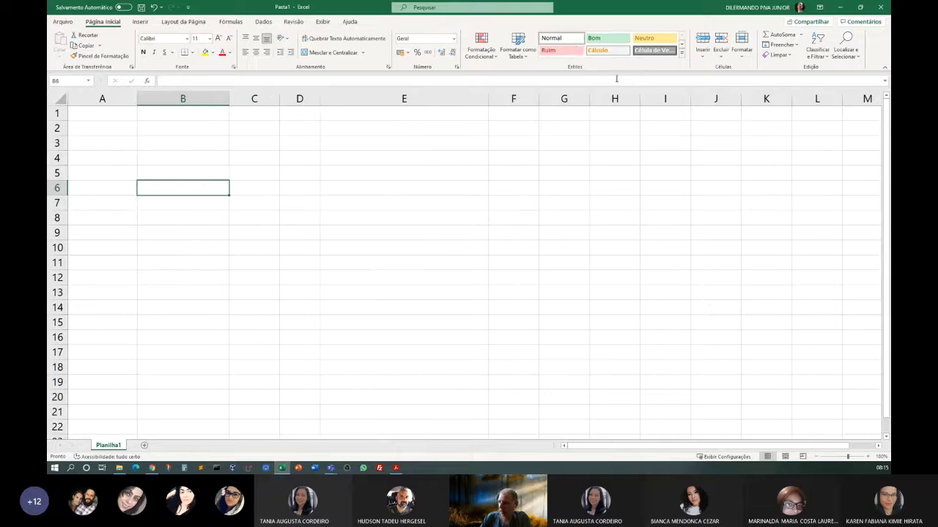
pyautogui.moveTo(486, 99); pyautogui.dragTo(400, 98)
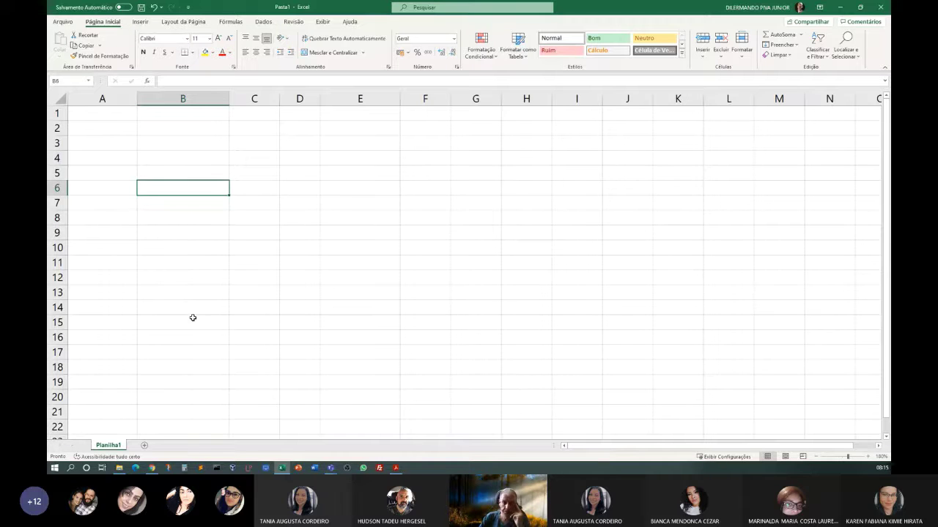
pyautogui.click(268, 145)
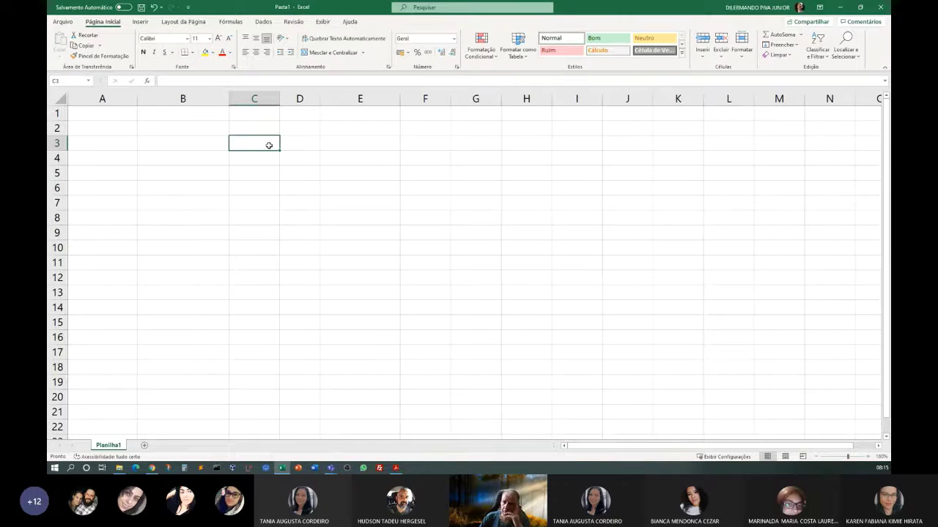
# Enter "janeiro" in cell A3 and the number 1 in cell A4.
pyautogui.click(115, 140)
pyautogui.write('j')
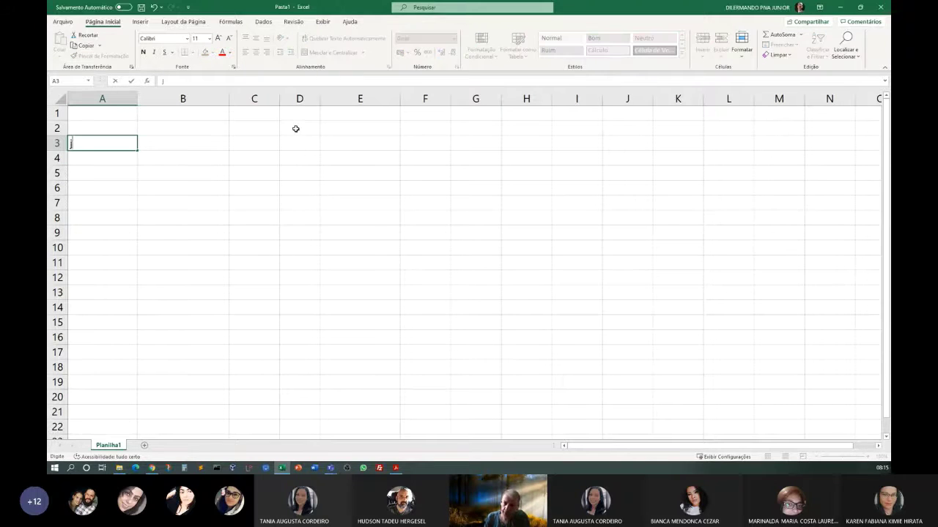
pyautogui.write('aneiro')
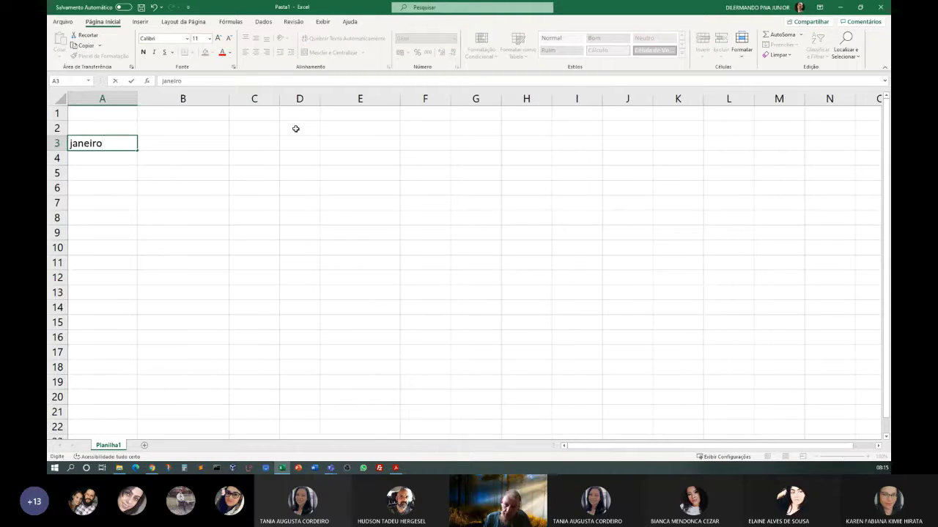
pyautogui.press('Return')
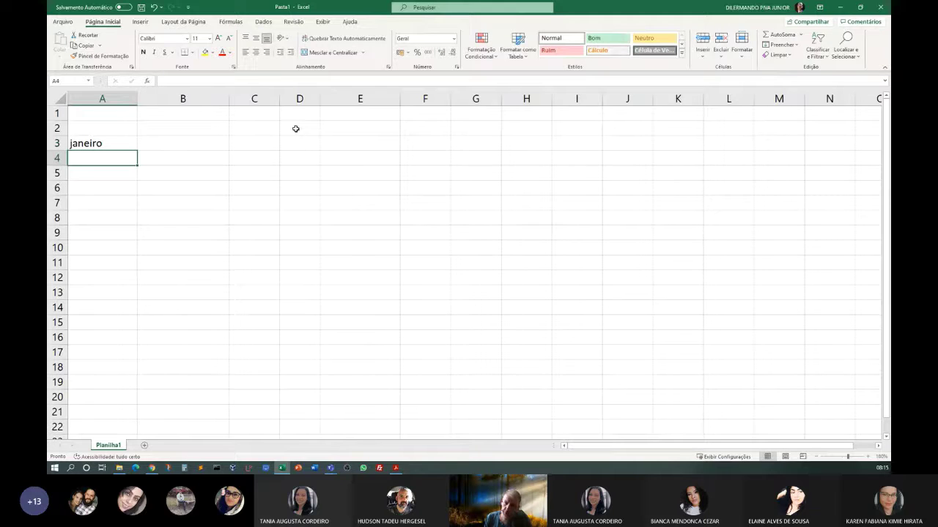
pyautogui.write('1')
pyautogui.press('Return')
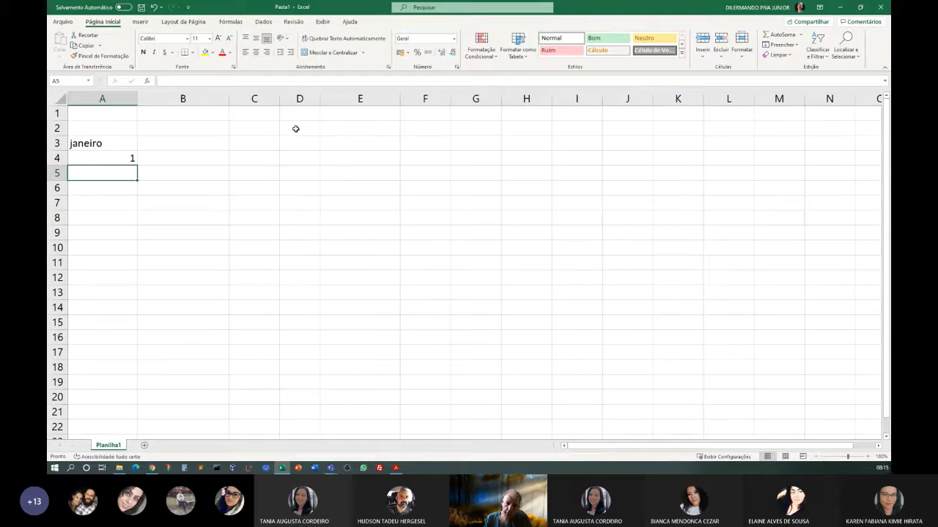
# Enter "segunda" in cell A5 and "quarta-feira" in cell A6.
pyautogui.write('segunda')
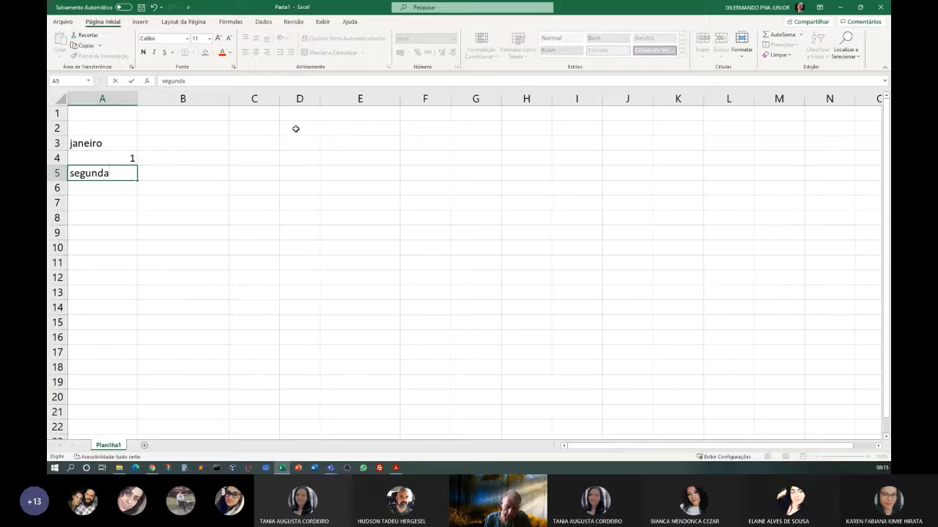
pyautogui.press('Return')
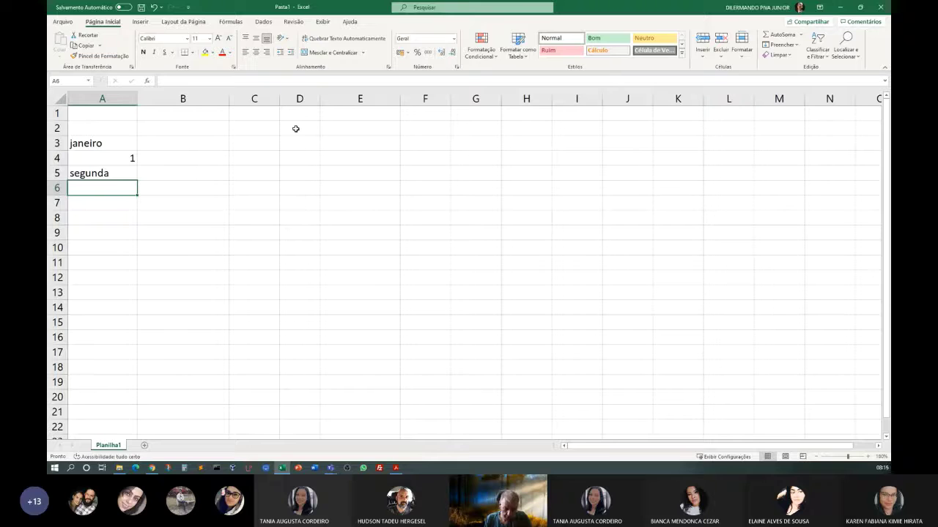
pyautogui.write('quarta')
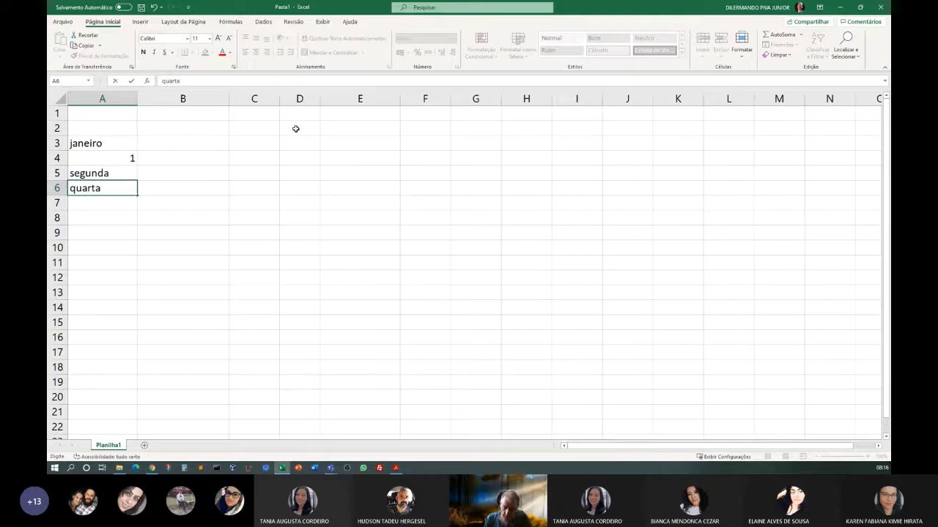
pyautogui.write('-feira')
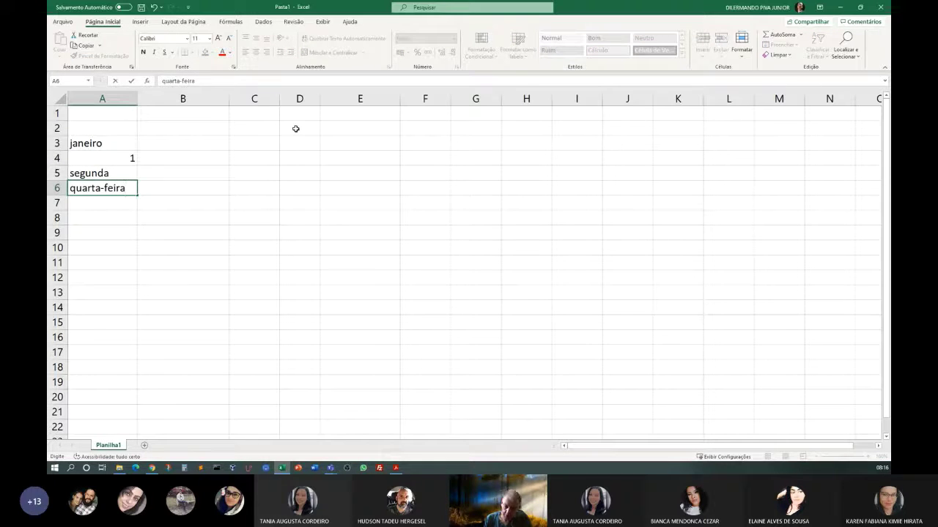
pyautogui.press('Return')
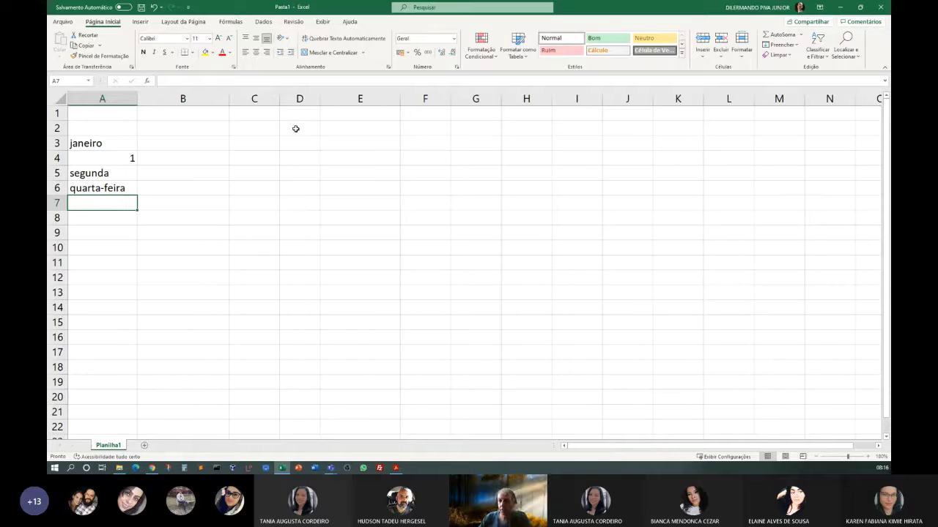
# AutoFill the month series from "janeiro" in A3 across row 3 to cell G3.
pyautogui.click(89, 143)
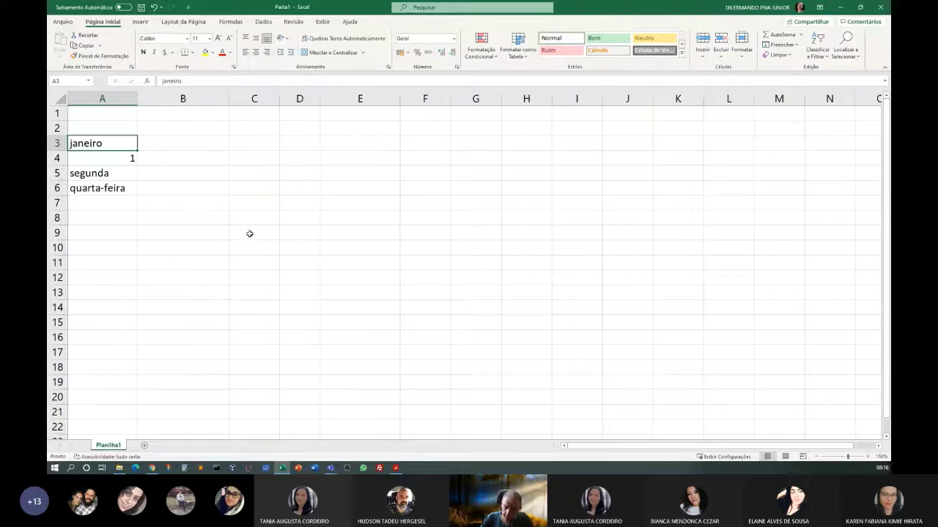
pyautogui.moveTo(848, 458); pyautogui.dragTo(862, 457)
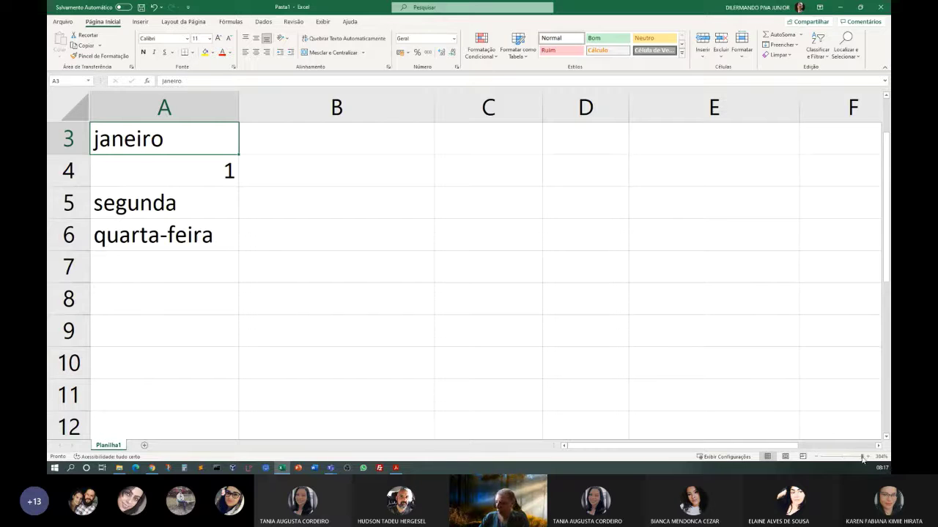
pyautogui.moveTo(859, 456); pyautogui.dragTo(850, 456)
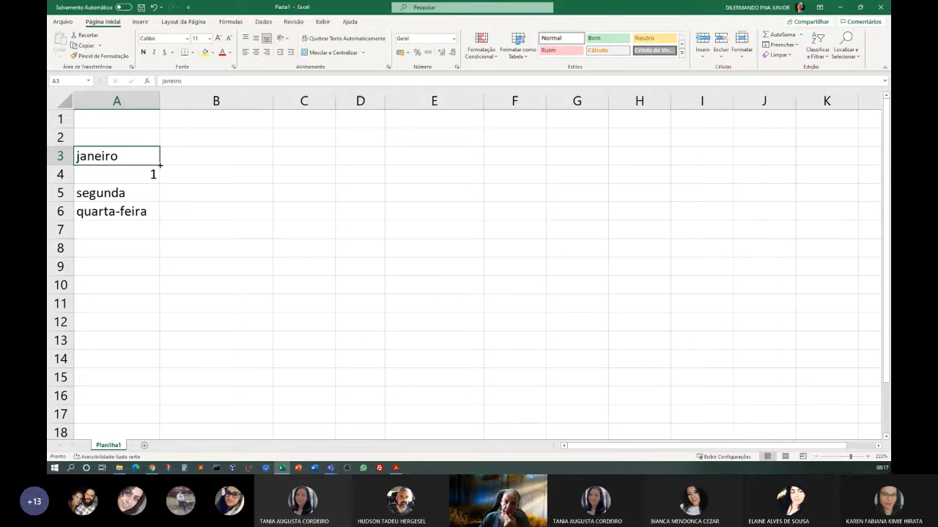
pyautogui.moveTo(160, 166); pyautogui.dragTo(590, 156)
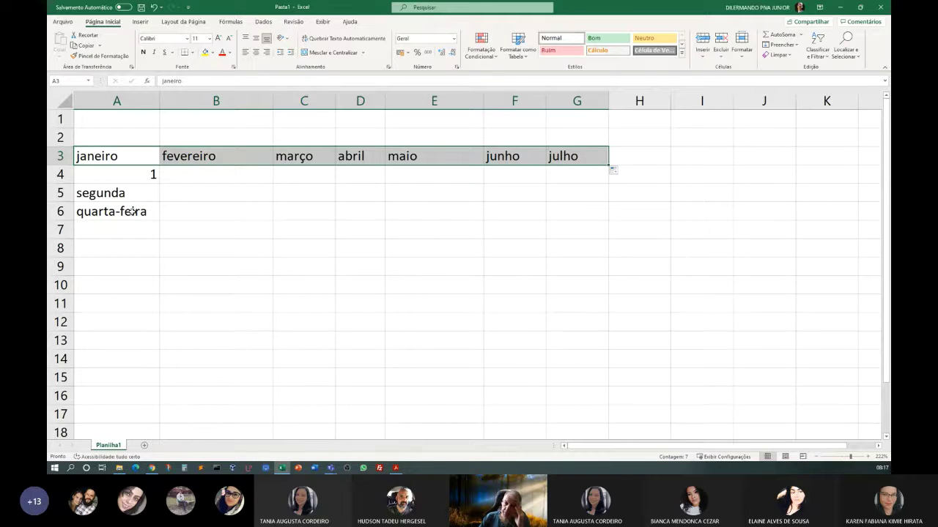
# Switch the row 3 AutoFill result to copied cells (Copiar células) so that "janeiro" repeats through G3.
pyautogui.click(103, 156)
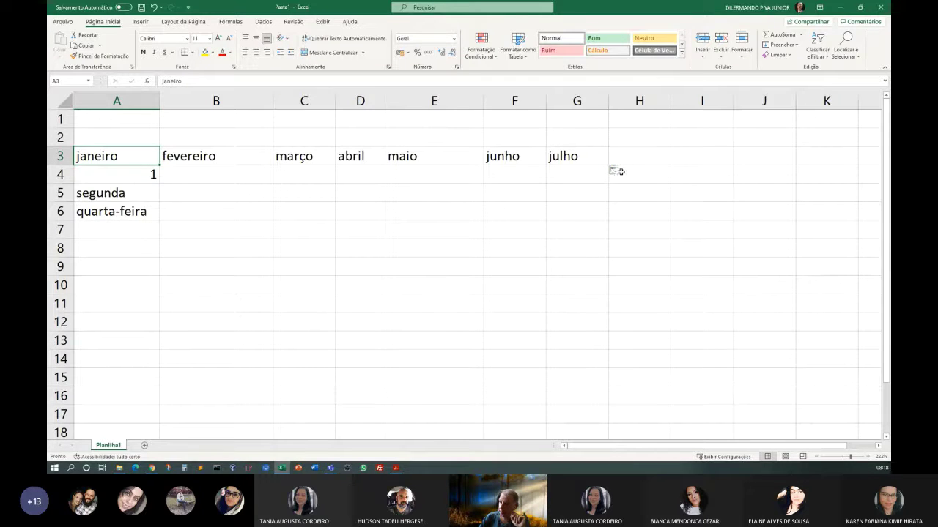
pyautogui.click(615, 171)
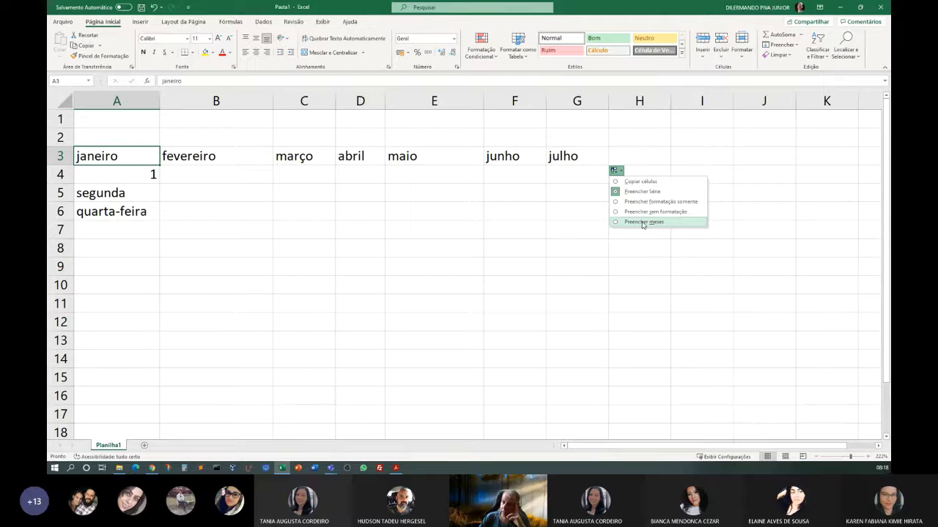
pyautogui.click(634, 184)
pyautogui.click(446, 252)
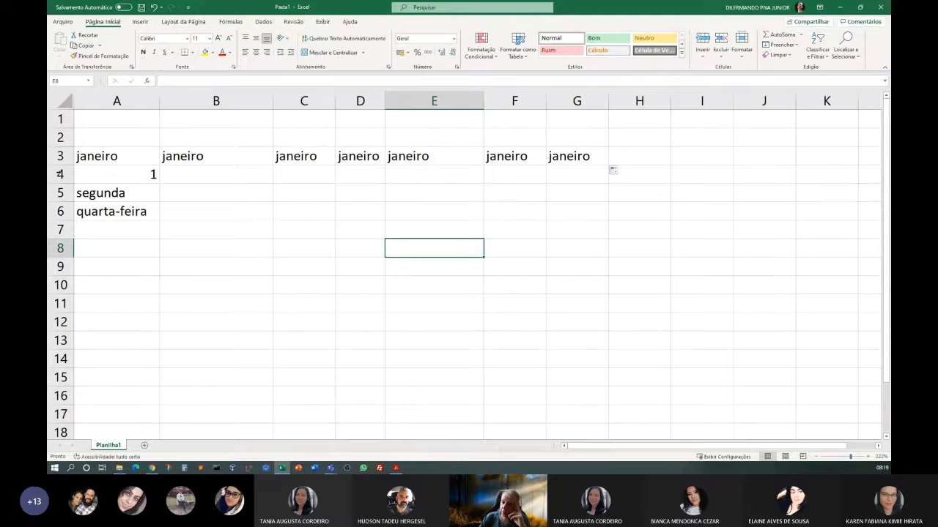
# Enter "Texto" in cell A2 and fill it across row 2 to cell G2.
pyautogui.click(120, 139)
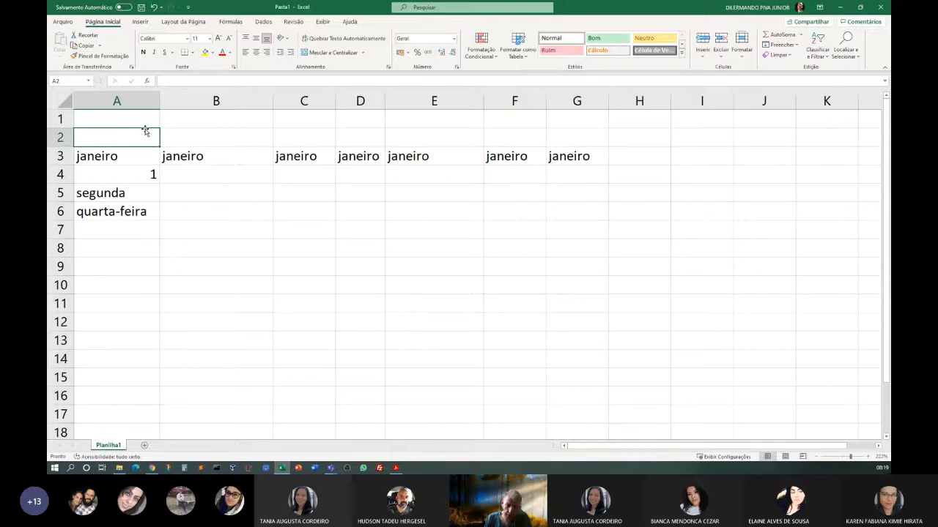
pyautogui.write('Texto')
pyautogui.press('Return')
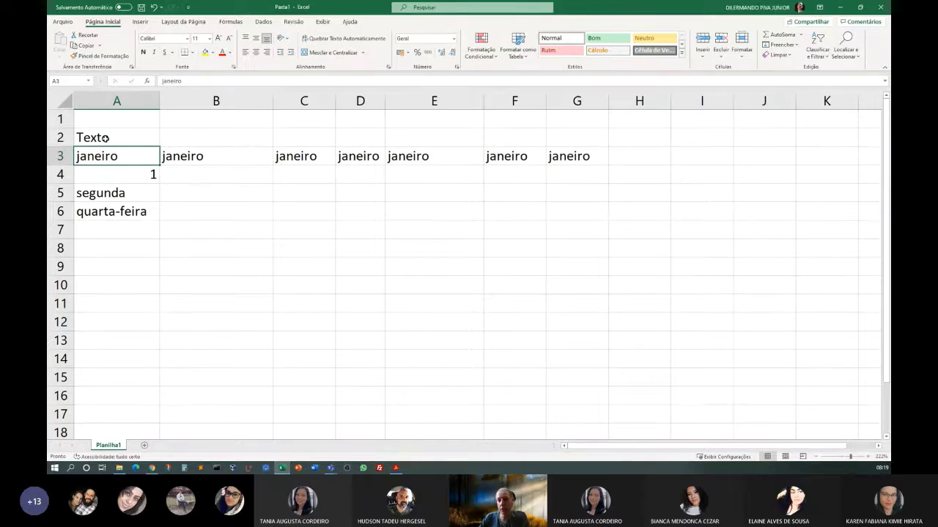
pyautogui.click(113, 142)
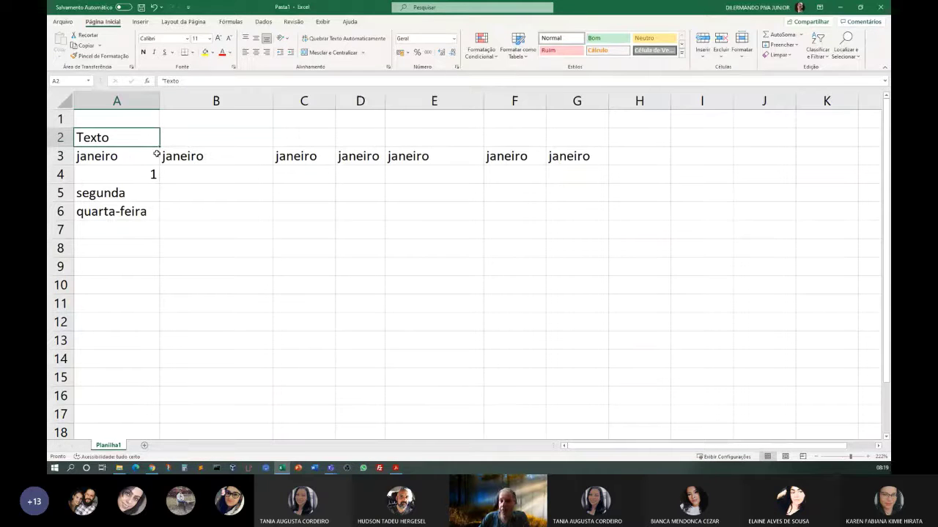
pyautogui.moveTo(159, 146); pyautogui.dragTo(593, 126)
pyautogui.click(548, 252)
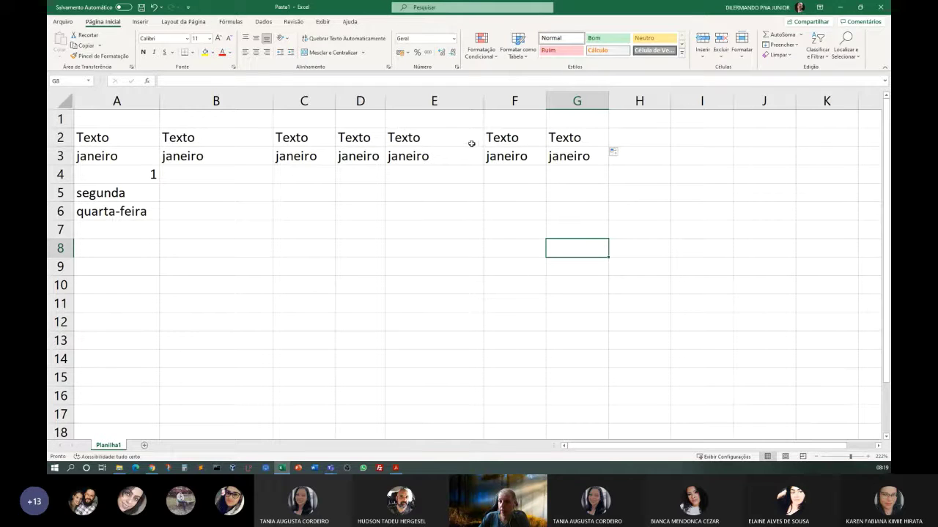
pyautogui.click(123, 156)
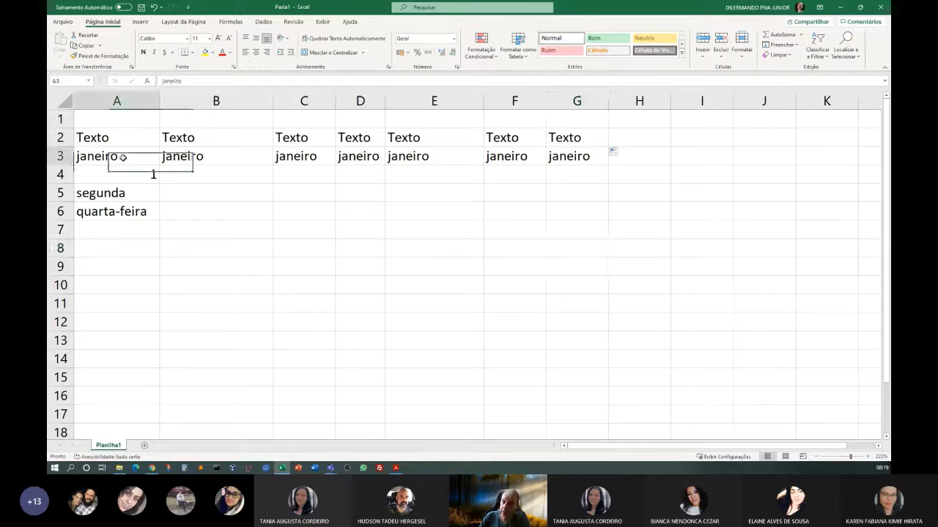
pyautogui.click(569, 158)
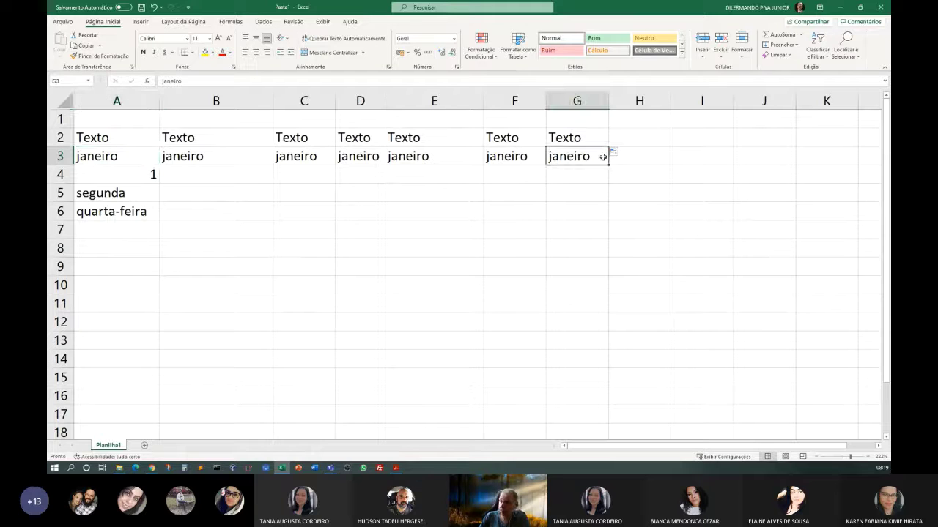
# Clear the repeated "janeiro" entries from B3:G3 and AutoFill the month series from A3 across to G3.
pyautogui.moveTo(189, 160); pyautogui.dragTo(549, 158)
pyautogui.press('Delete')
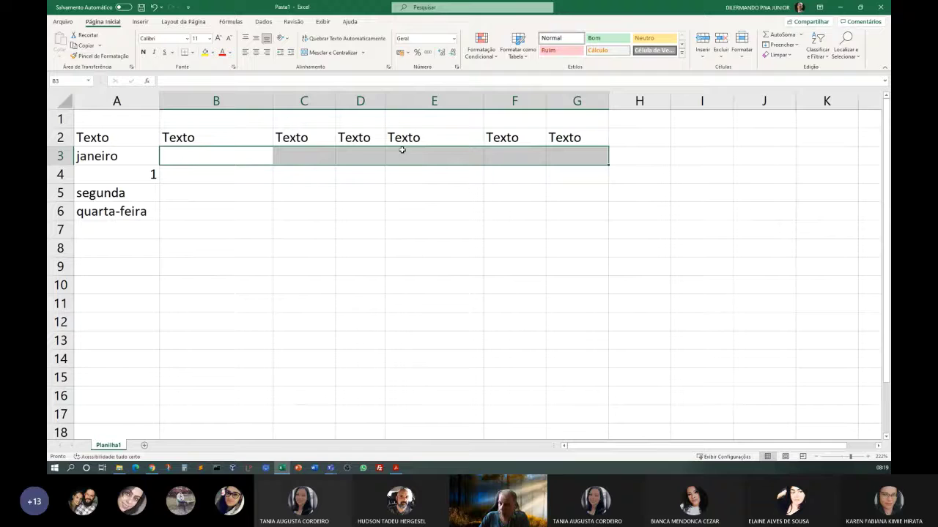
pyautogui.click(107, 159)
pyautogui.moveTo(159, 165); pyautogui.dragTo(572, 160)
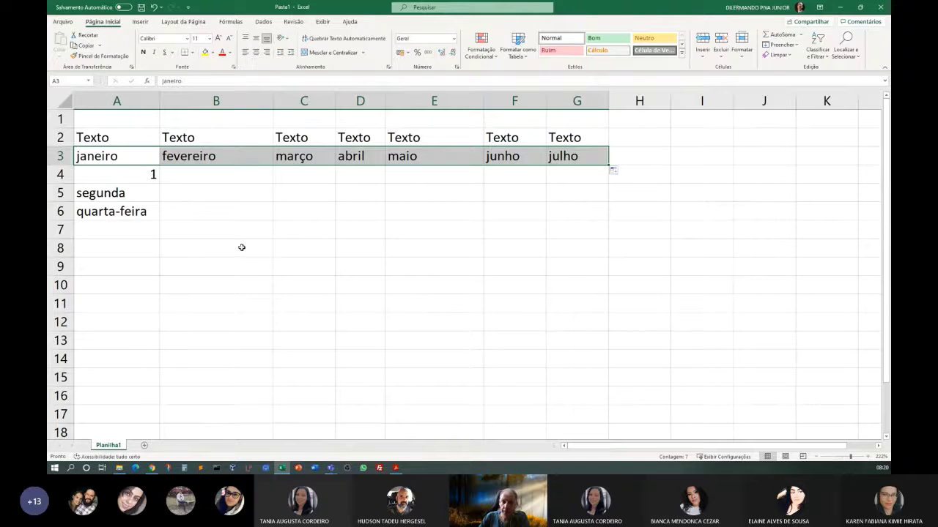
# Fill the number 1 from cell A4 across row 4 to cell G4.
pyautogui.click(126, 177)
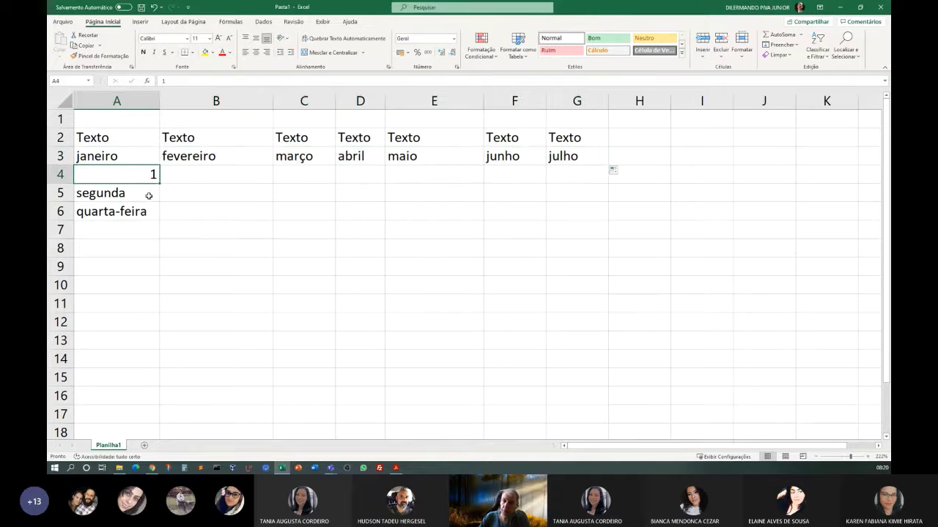
pyautogui.moveTo(160, 184); pyautogui.dragTo(594, 189)
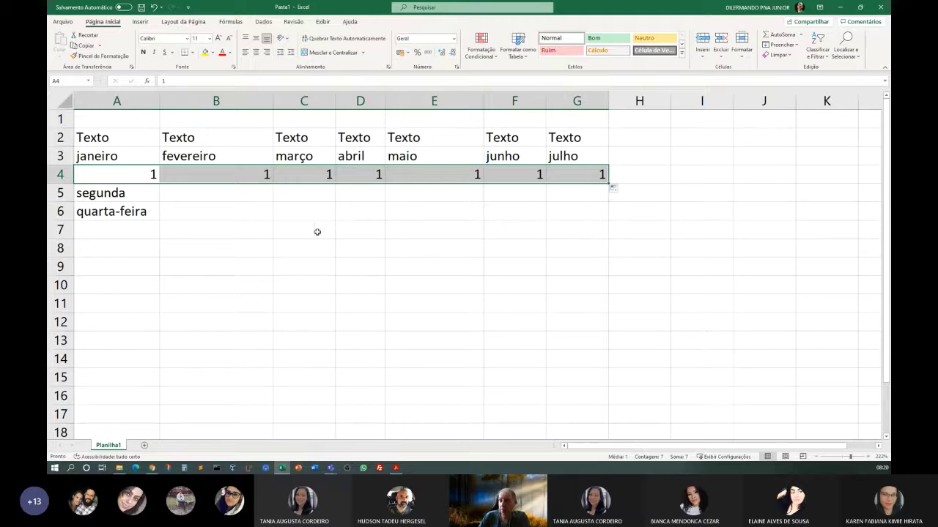
# Enter 1 in cell A9 and 2 in cell B9, and AutoFill the series from both cells across to G9.
pyautogui.click(121, 266)
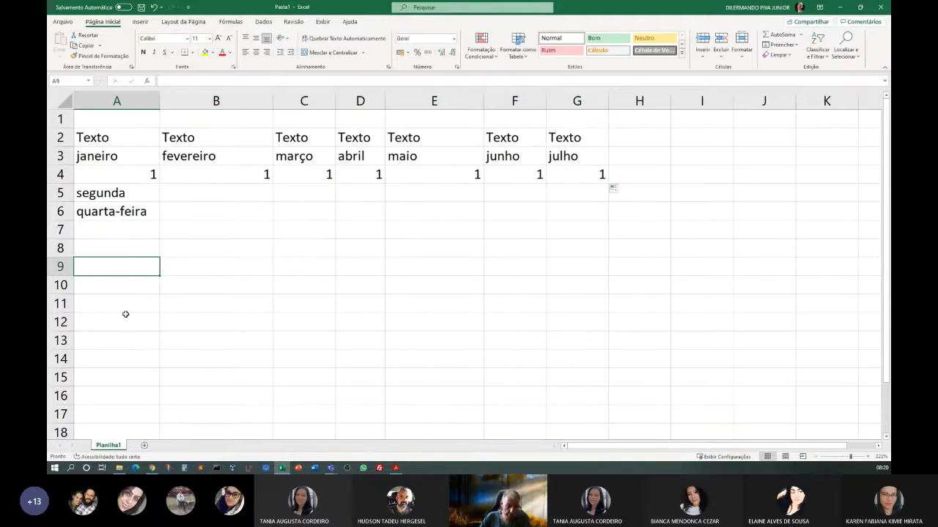
pyautogui.write('1')
pyautogui.click(201, 260)
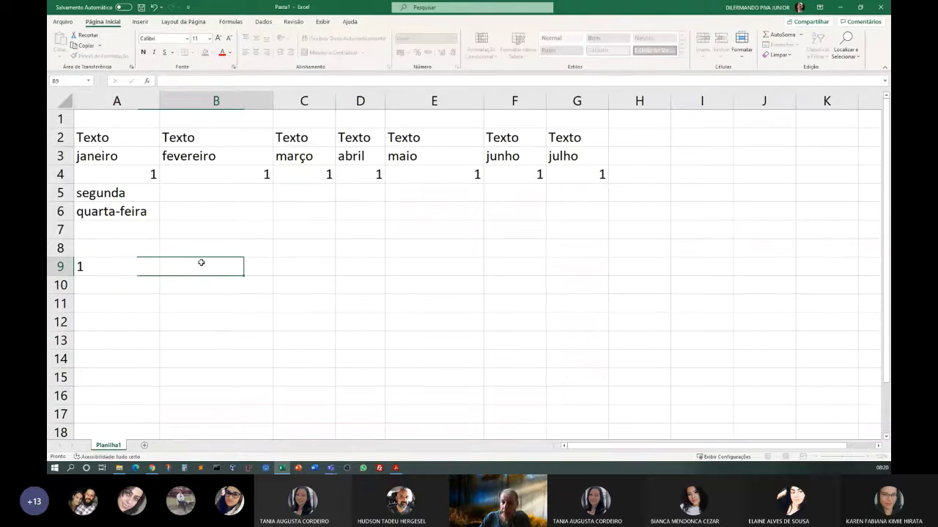
pyautogui.write('2')
pyautogui.click(230, 327)
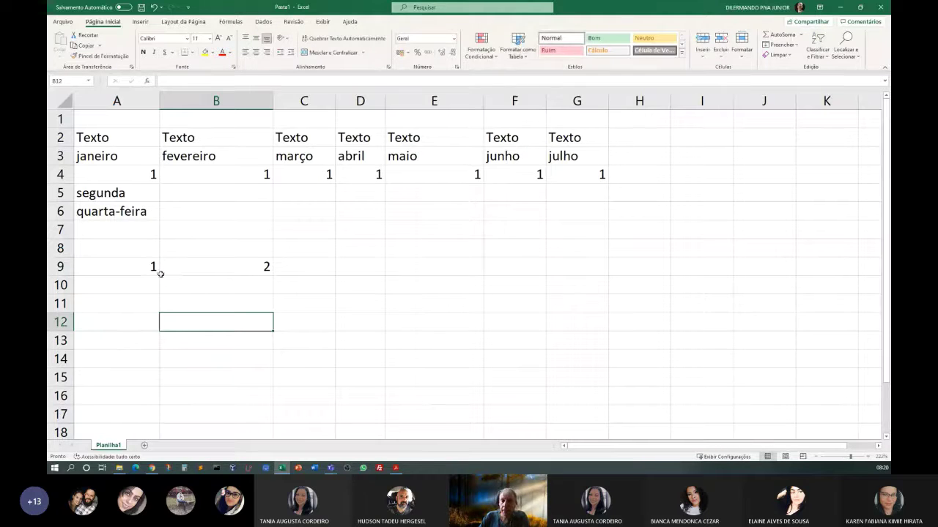
pyautogui.moveTo(138, 262); pyautogui.dragTo(165, 267)
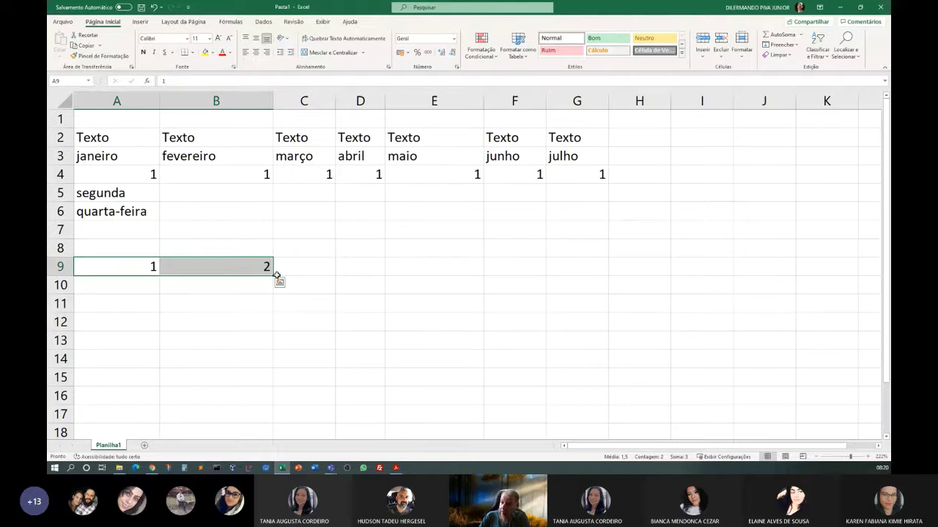
pyautogui.moveTo(277, 274); pyautogui.dragTo(599, 271)
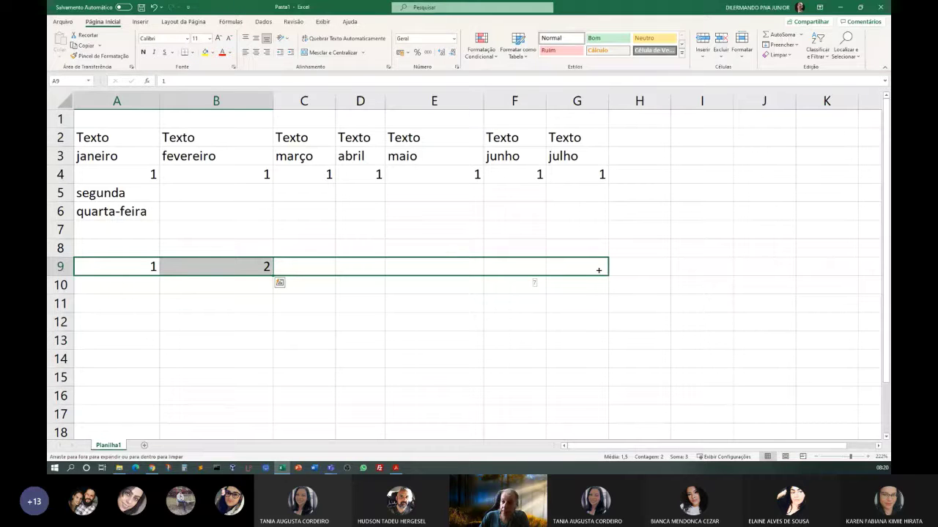
# Extend the 1, 2 number sequence in A9:B9 across row 9 through G9.
pyautogui.moveTo(599, 270); pyautogui.dragTo(598, 270)
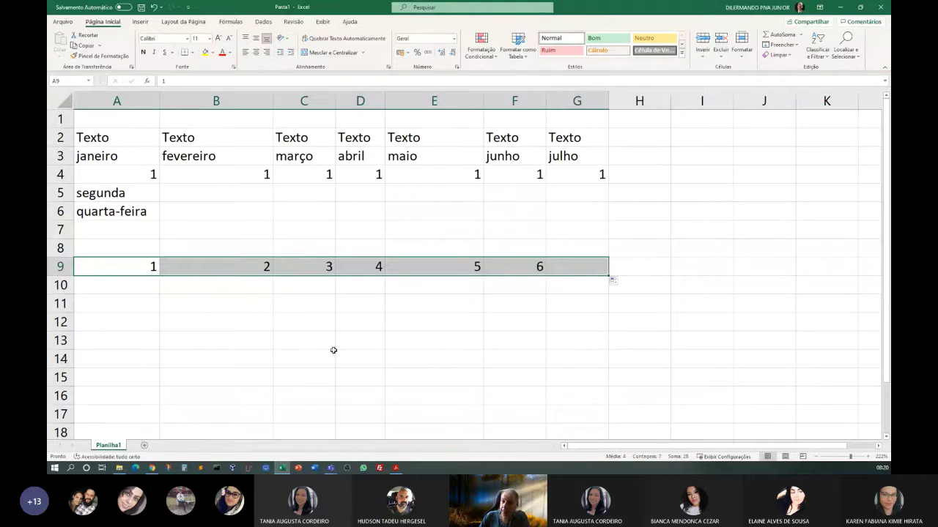
pyautogui.click(240, 345)
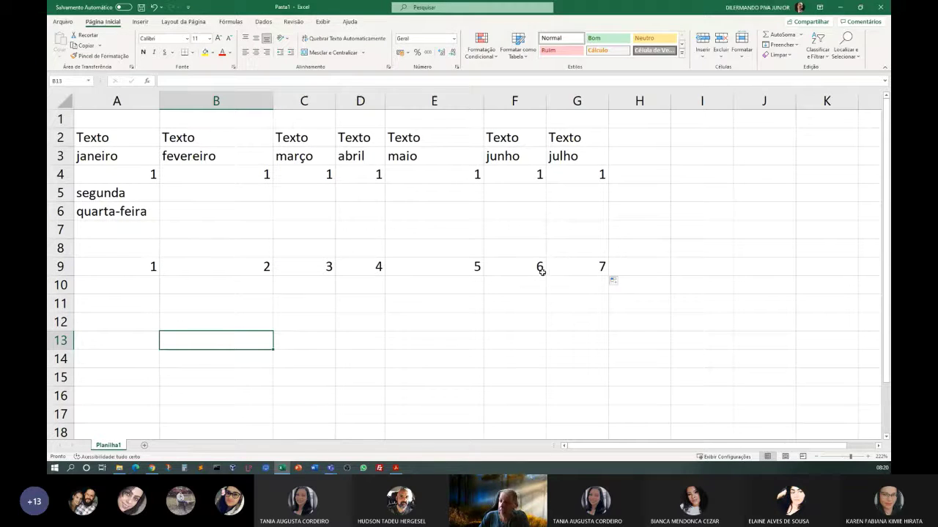
# Switch the row 9 autofill to Copiar células, and return it to Preencher Série.
pyautogui.click(621, 282)
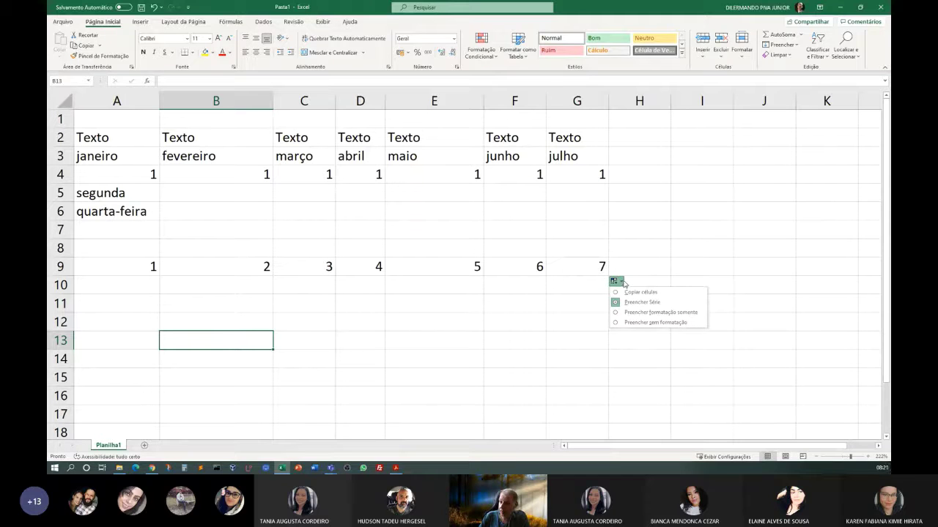
pyautogui.click(638, 292)
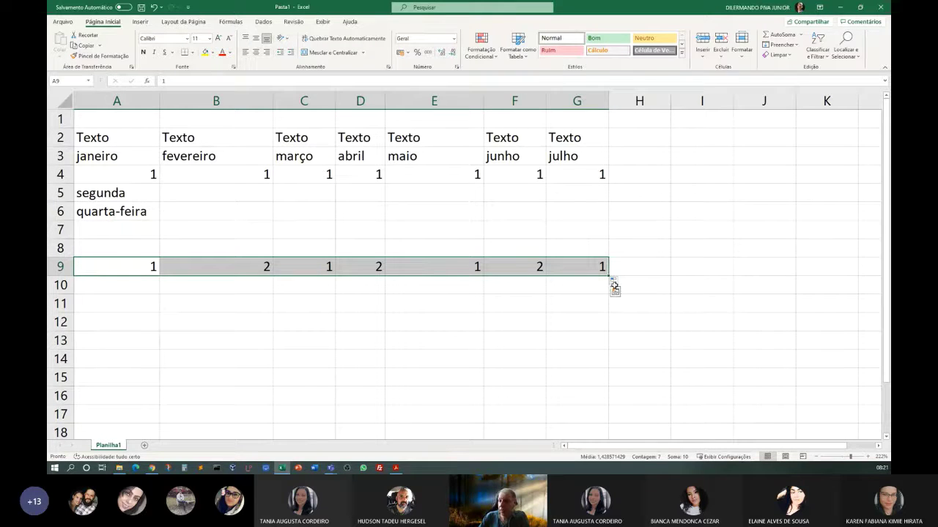
pyautogui.click(622, 287)
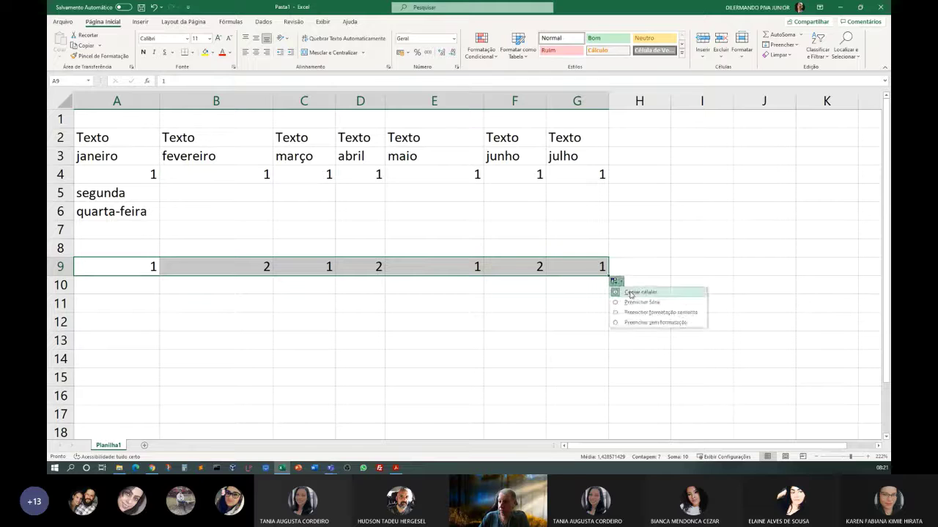
pyautogui.click(638, 301)
pyautogui.click(321, 344)
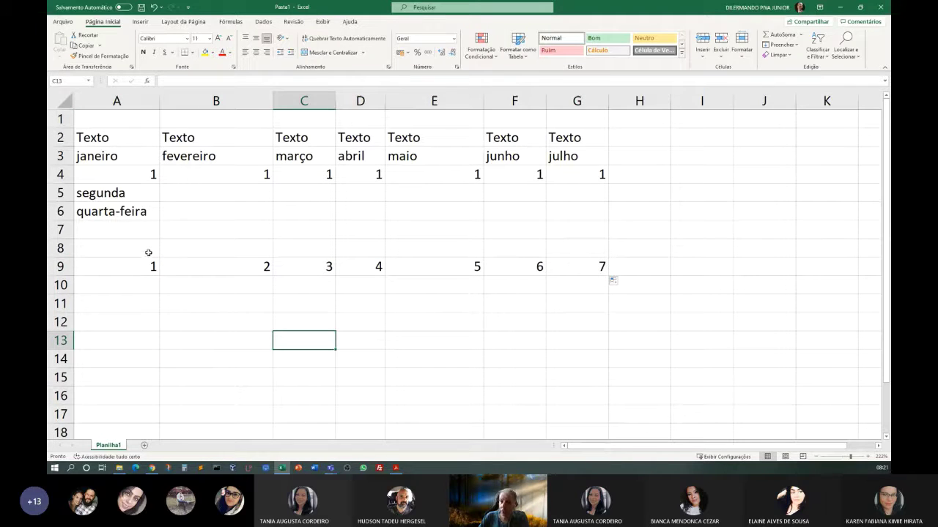
# Autofill "segunda" from A5 across to G5 and check the available fill options.
pyautogui.click(119, 197)
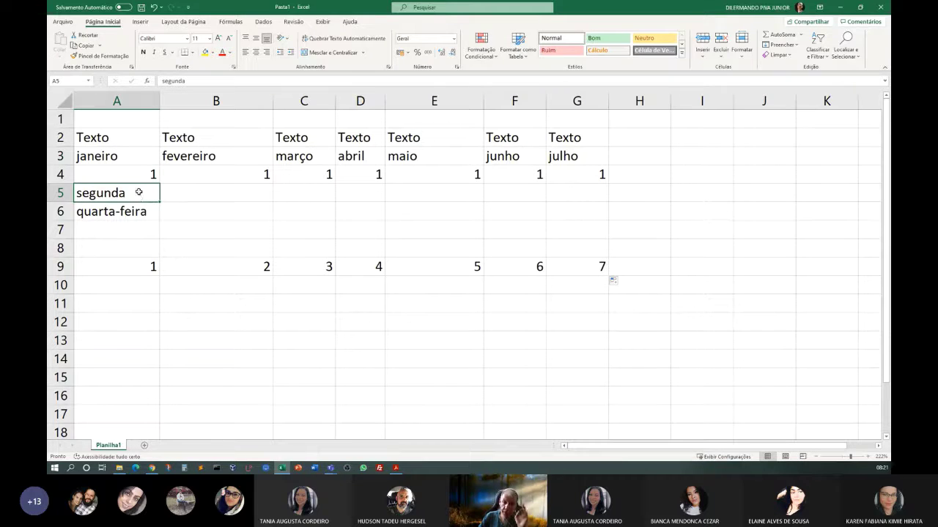
pyautogui.moveTo(159, 202); pyautogui.dragTo(591, 204)
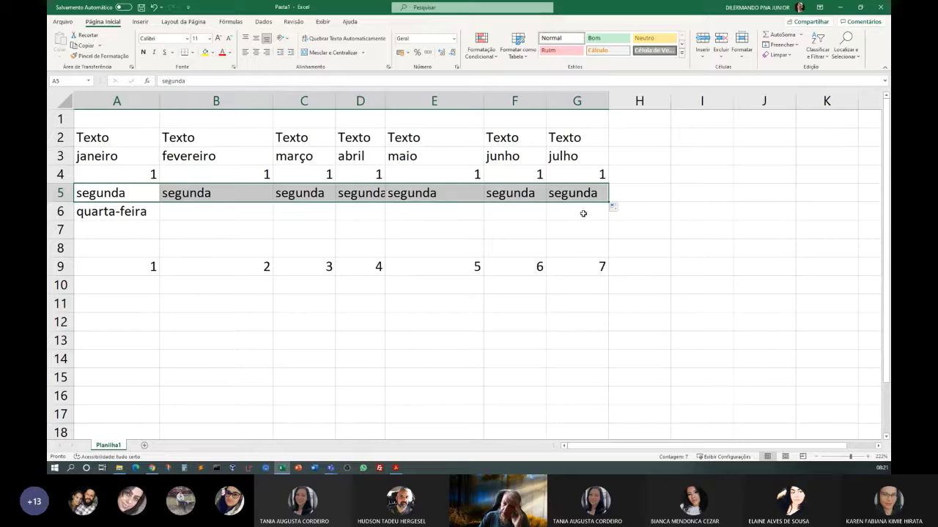
pyautogui.click(621, 209)
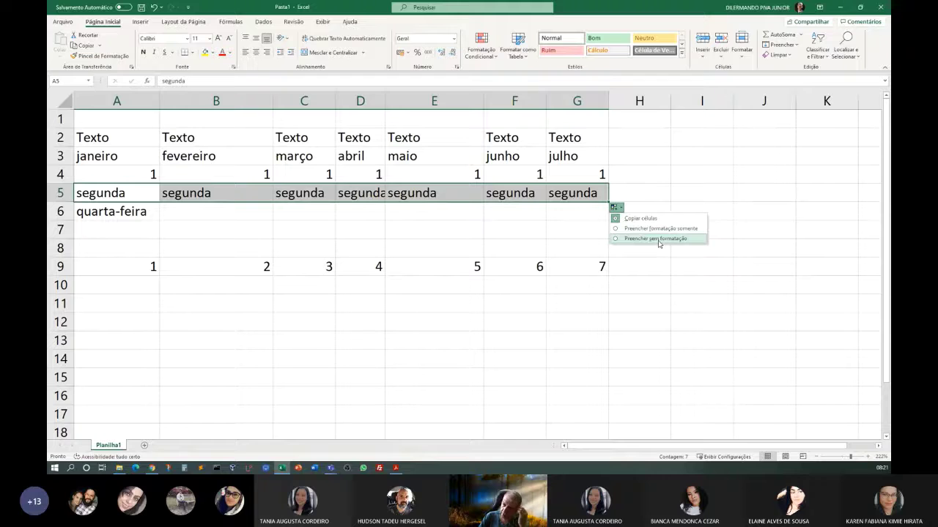
pyautogui.click(379, 245)
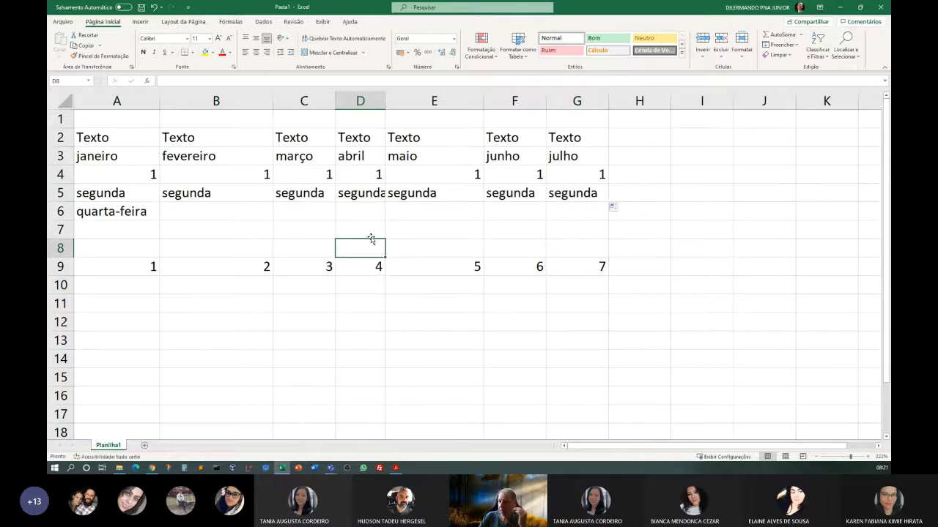
# Format the "segunda" text in A5 as bold and italic.
pyautogui.click(122, 198)
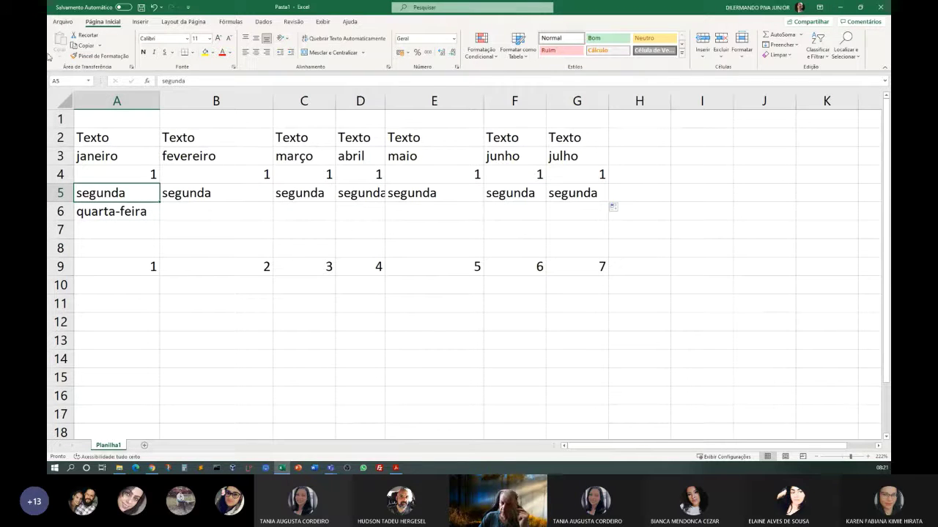
pyautogui.click(144, 53)
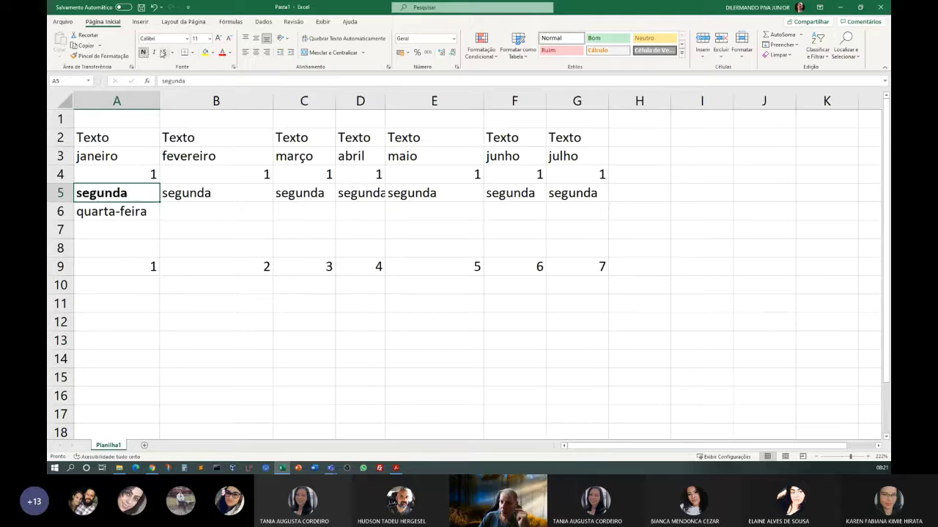
pyautogui.click(154, 53)
pyautogui.click(105, 266)
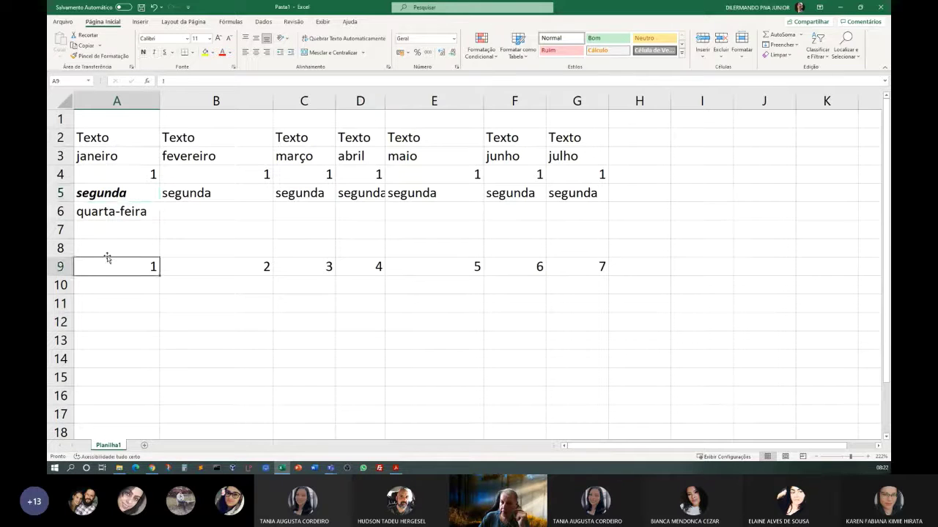
# Autofill the formatted A5 across to G5 using the Preencher sem formatação option.
pyautogui.click(125, 191)
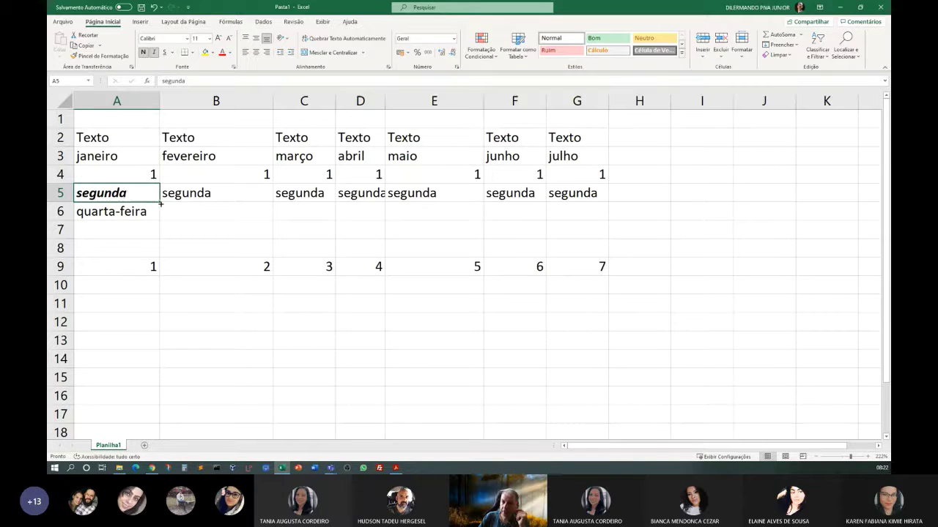
pyautogui.moveTo(161, 205); pyautogui.dragTo(568, 206)
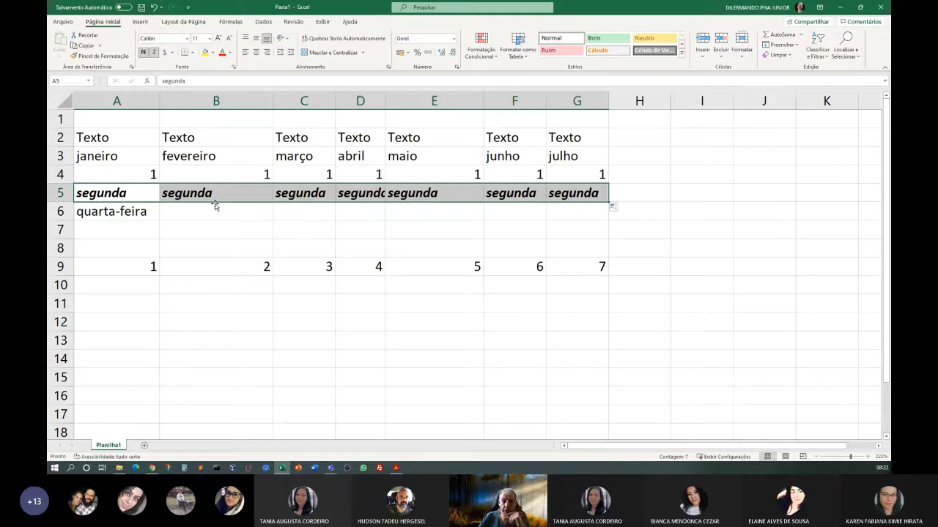
pyautogui.click(619, 209)
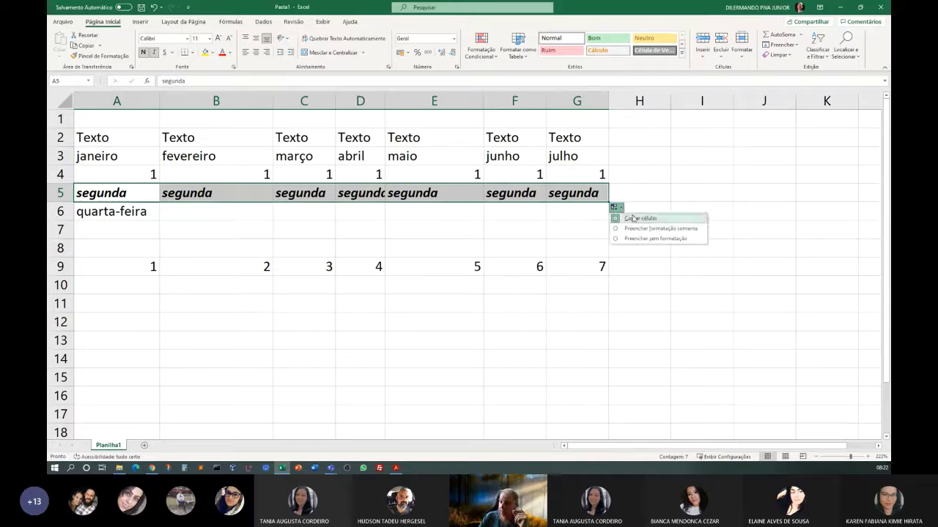
pyautogui.click(644, 238)
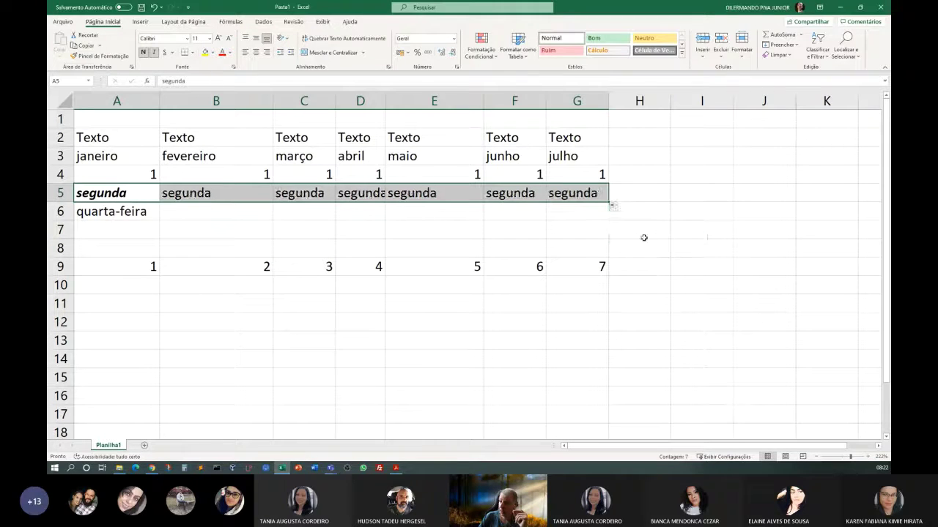
pyautogui.click(454, 236)
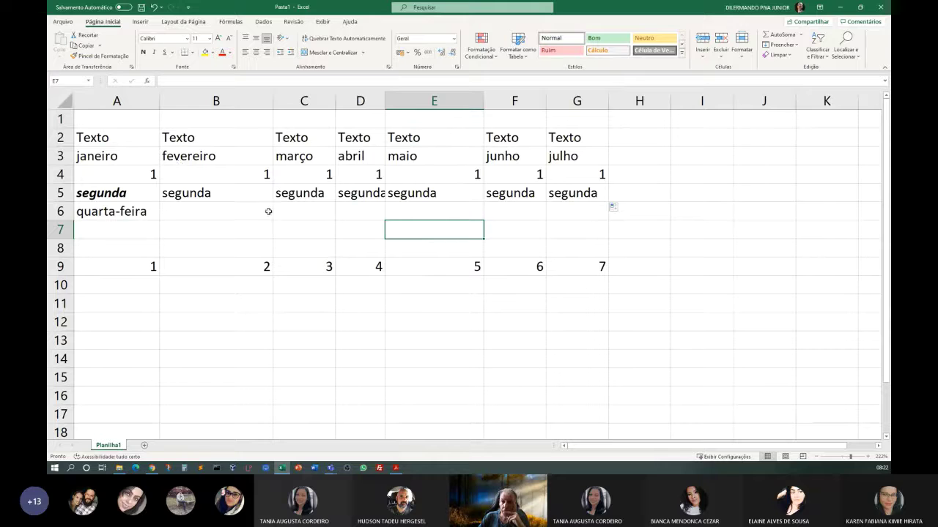
# Autofill A5 across to G5 again using the Preencher formatação somente option.
pyautogui.click(123, 197)
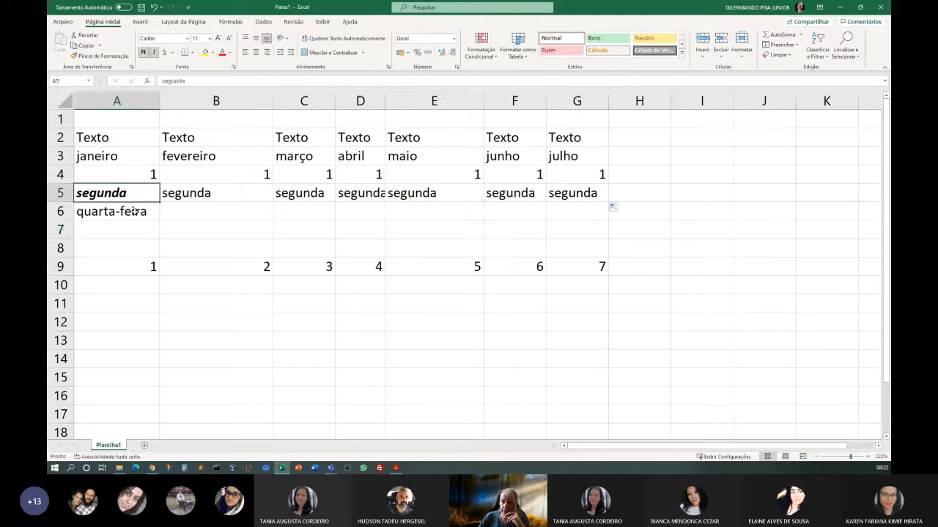
pyautogui.moveTo(159, 201); pyautogui.dragTo(609, 204)
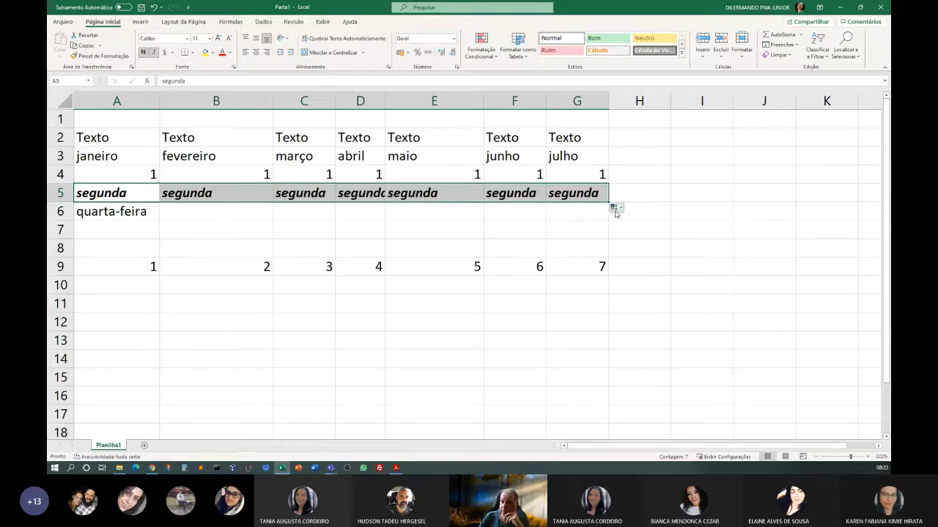
pyautogui.click(619, 211)
pyautogui.click(616, 209)
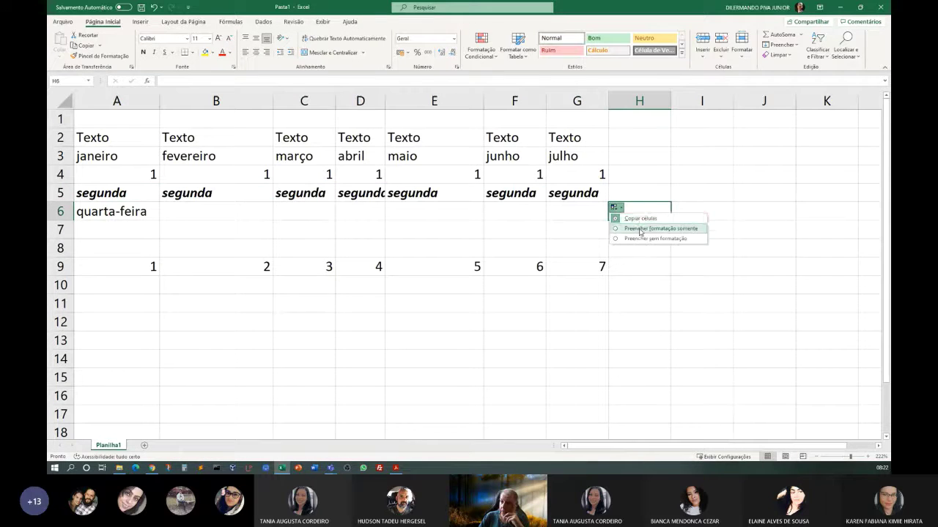
pyautogui.click(640, 230)
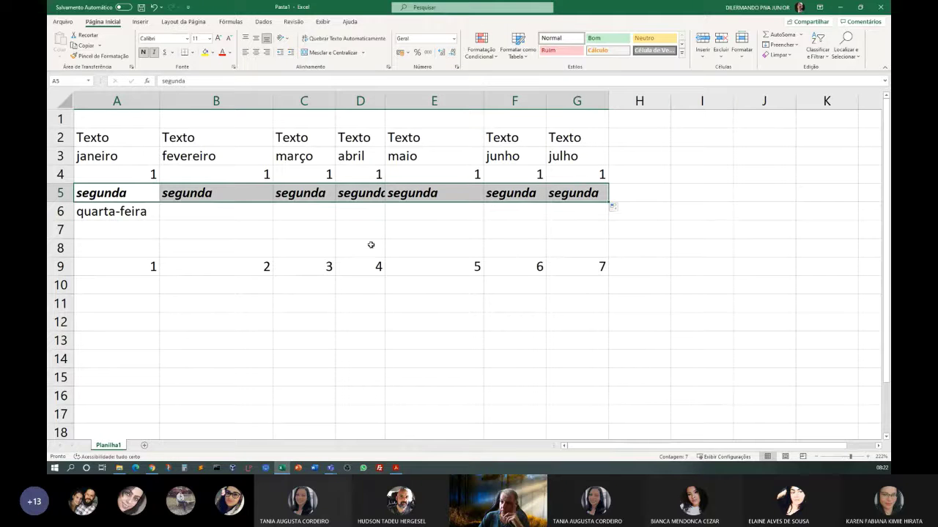
pyautogui.click(210, 242)
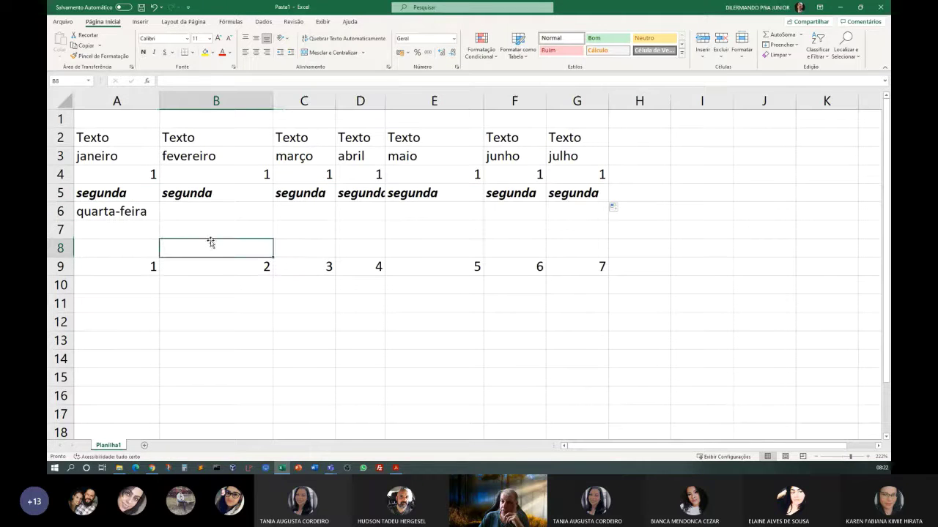
# Replace the content of B5 with "dfsfs" and select A5:B5.
pyautogui.click(220, 197)
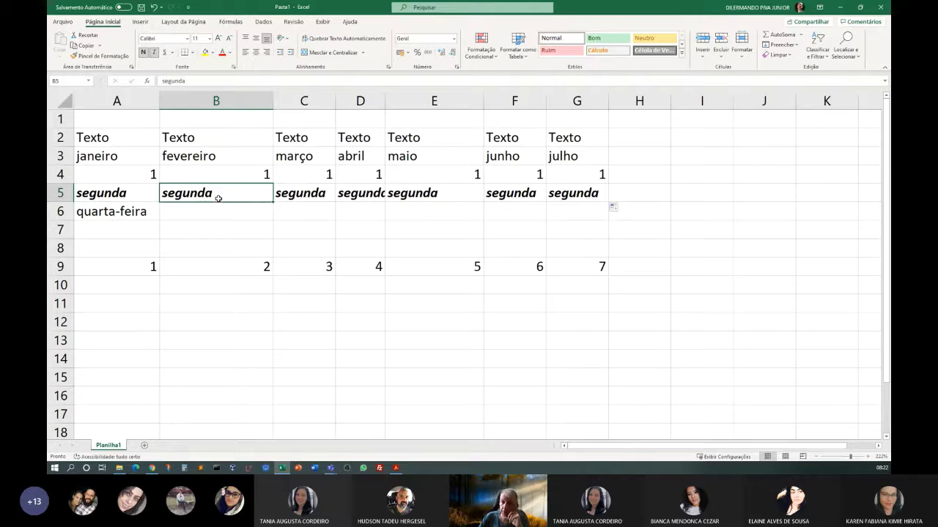
pyautogui.write('dfsfs')
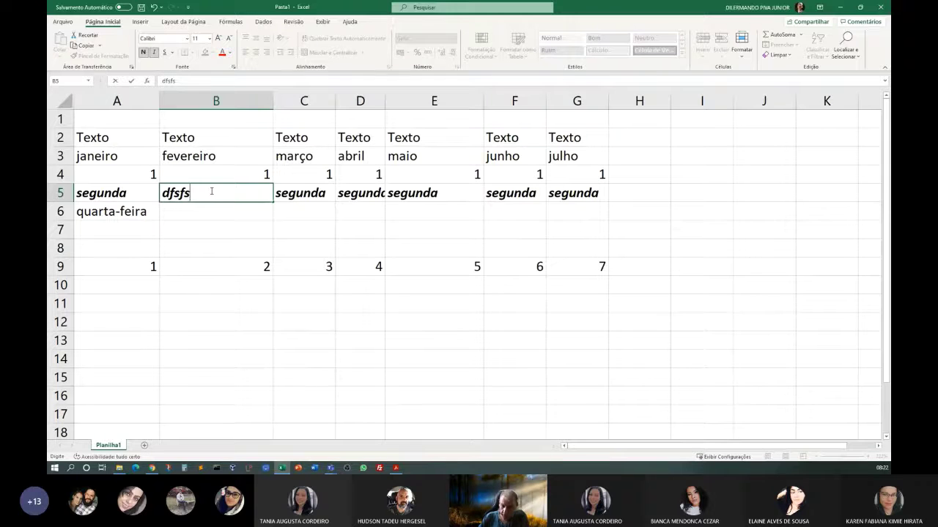
pyautogui.press('Return')
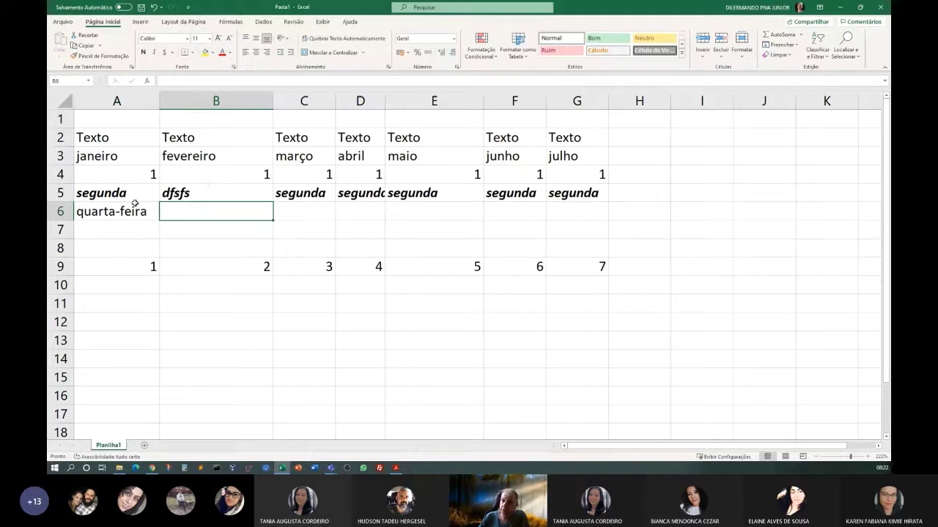
pyautogui.moveTo(111, 192); pyautogui.dragTo(233, 192)
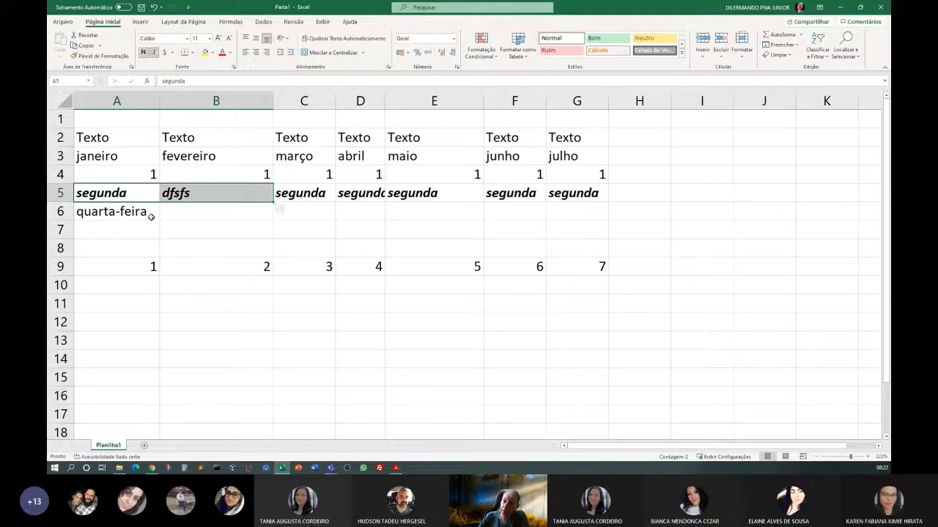
# Autofill the weekday series from "quarta-feira" in A6 across to G6.
pyautogui.click(117, 214)
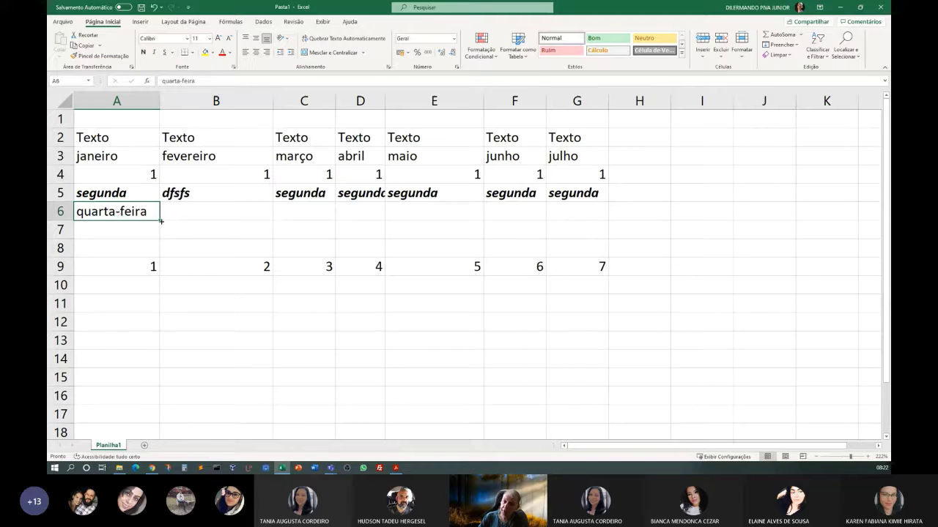
pyautogui.moveTo(160, 220); pyautogui.dragTo(586, 219)
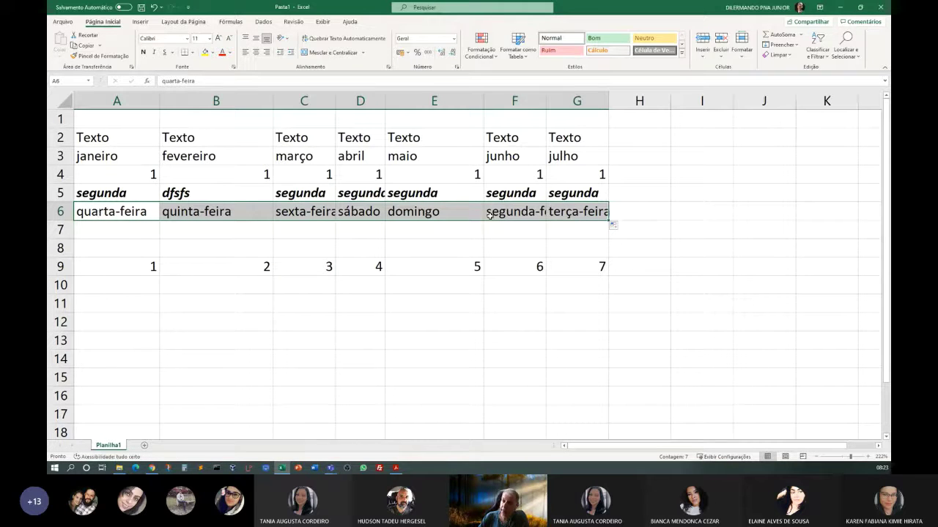
pyautogui.scroll(-2, 319, 234)
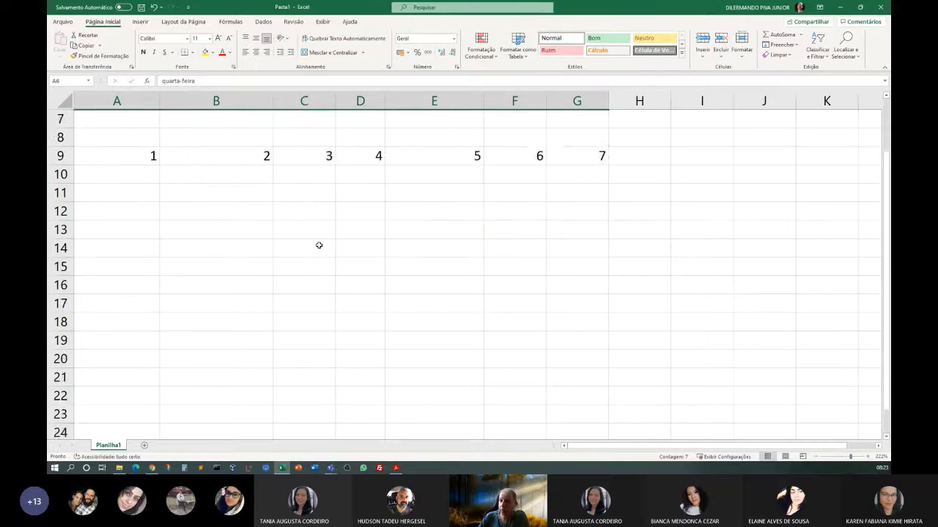
pyautogui.scroll(-2, 318, 245)
pyautogui.scroll(4, 315, 241)
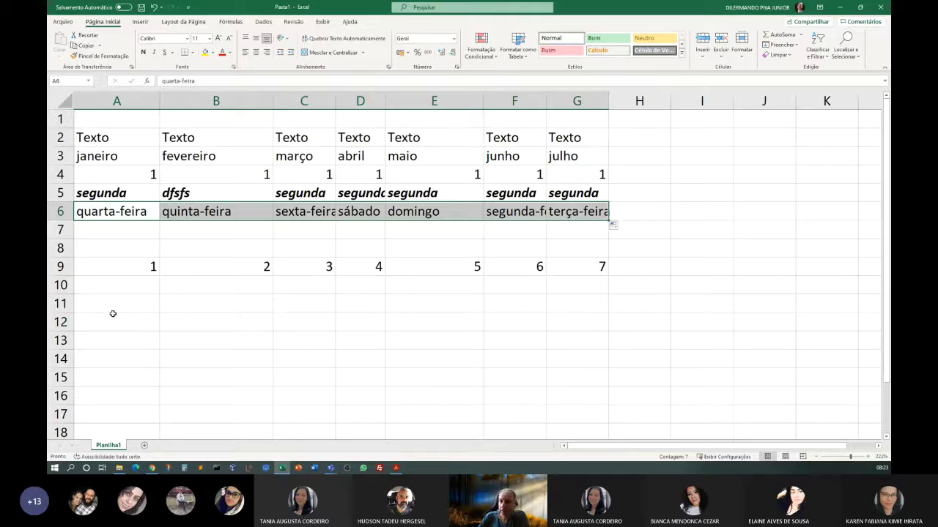
# Enter "segunda" in cell A7.
pyautogui.click(149, 233)
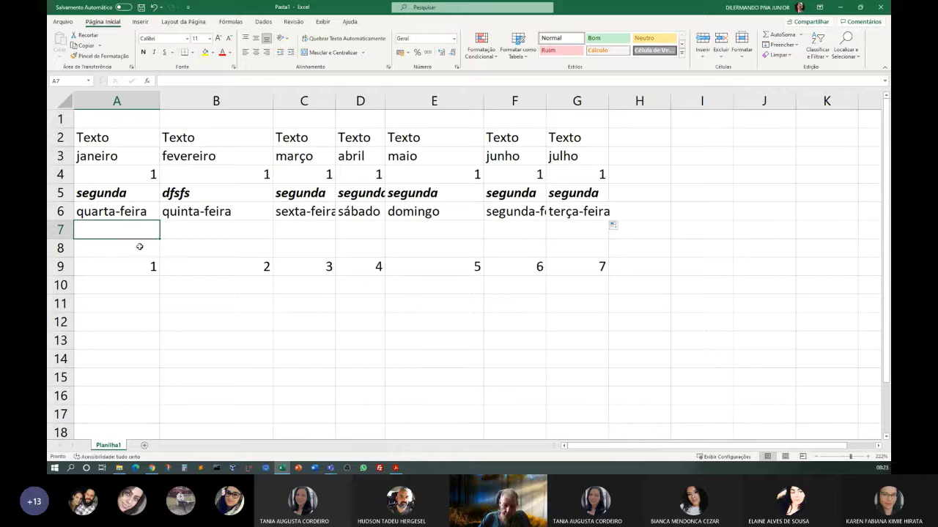
pyautogui.write('seg')
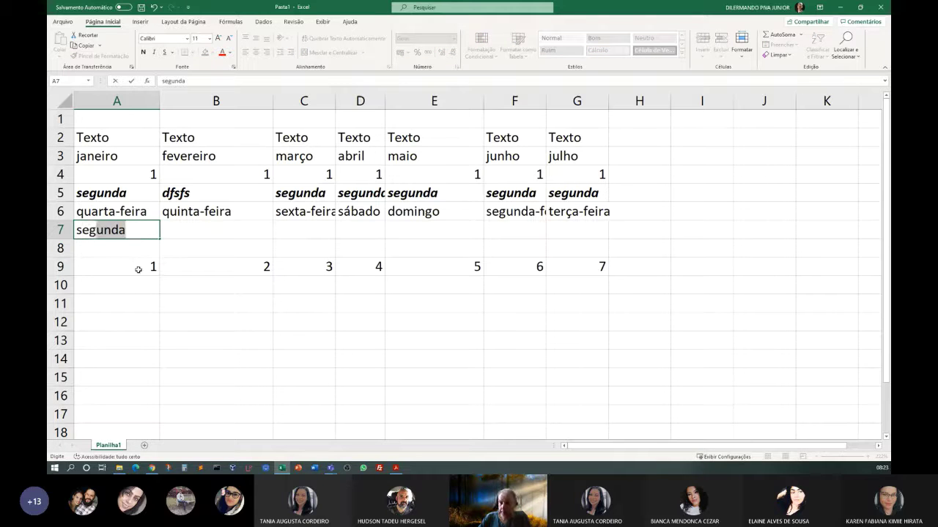
pyautogui.press('Return')
pyautogui.click(127, 234)
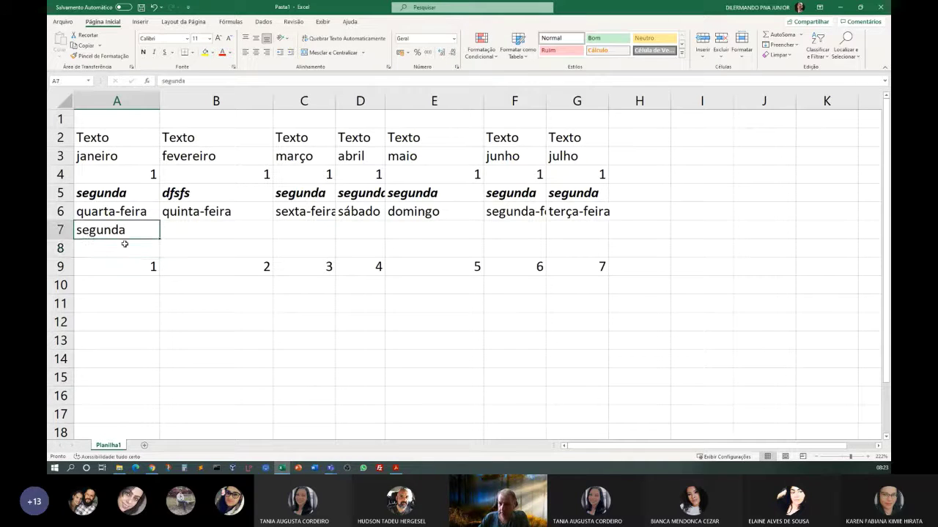
# Enter "seg" in cell A8 and autofill the abbreviated weekday series across to E8.
pyautogui.click(137, 251)
pyautogui.write('seg')
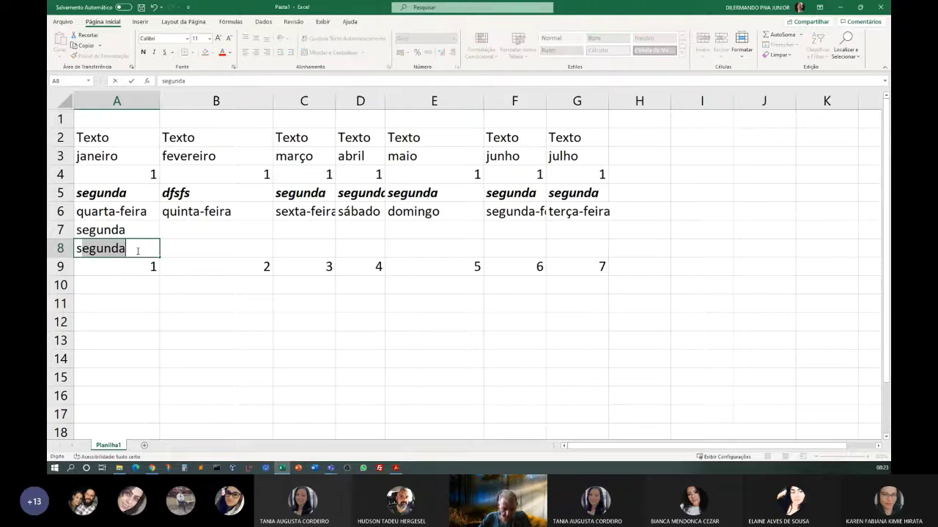
pyautogui.press('Delete')
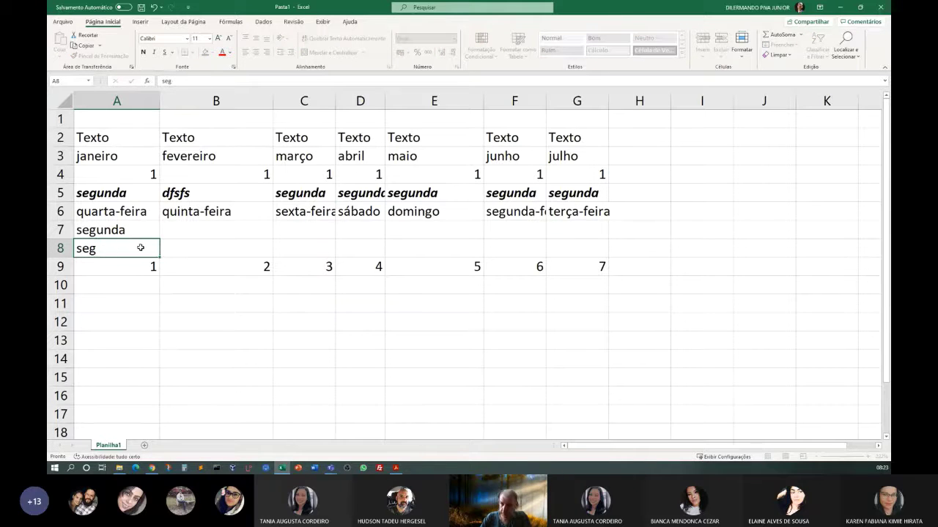
pyautogui.press('Return')
pyautogui.click(141, 248)
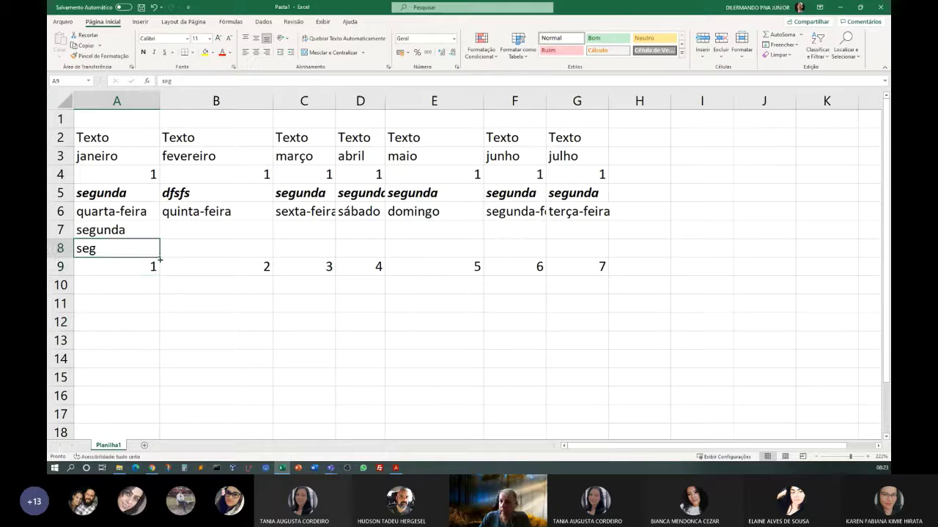
pyautogui.moveTo(160, 258); pyautogui.dragTo(460, 253)
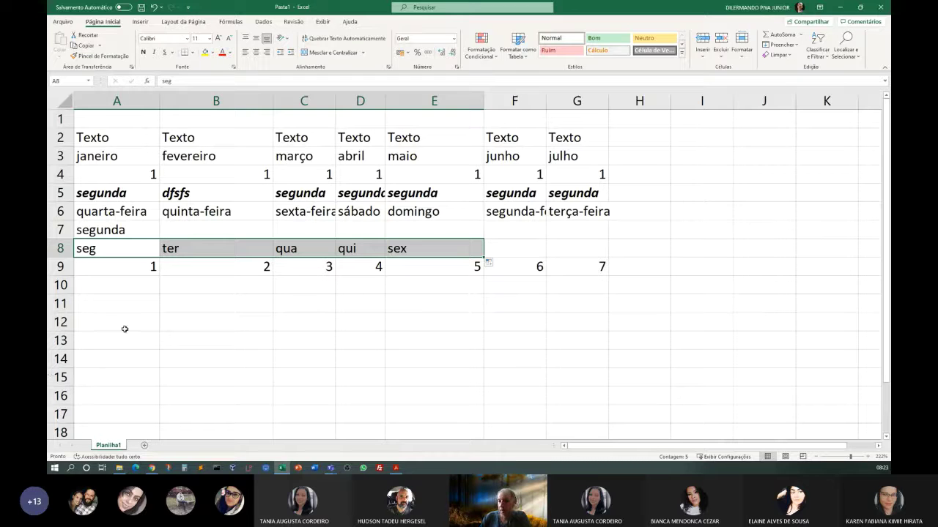
# Enter "ago" in cell A11 and autofill the abbreviated month series across to F11.
pyautogui.click(120, 307)
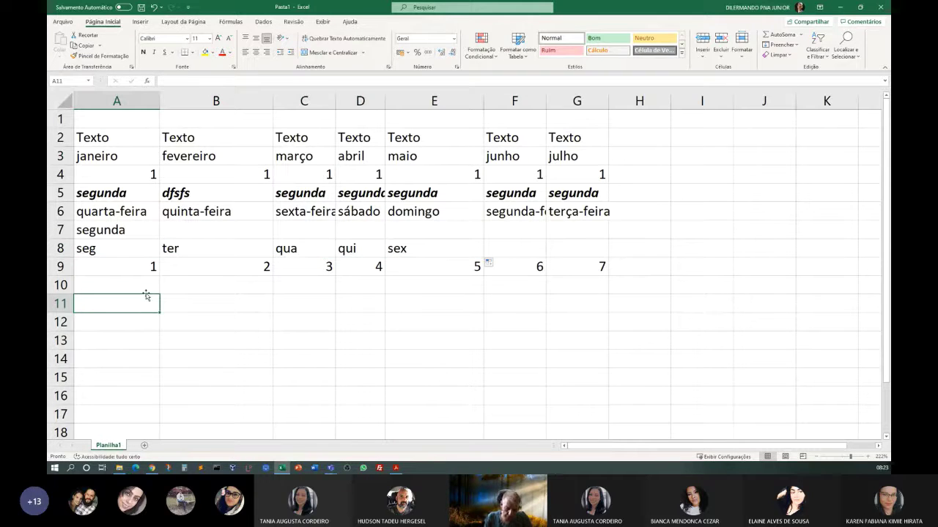
pyautogui.write('ago')
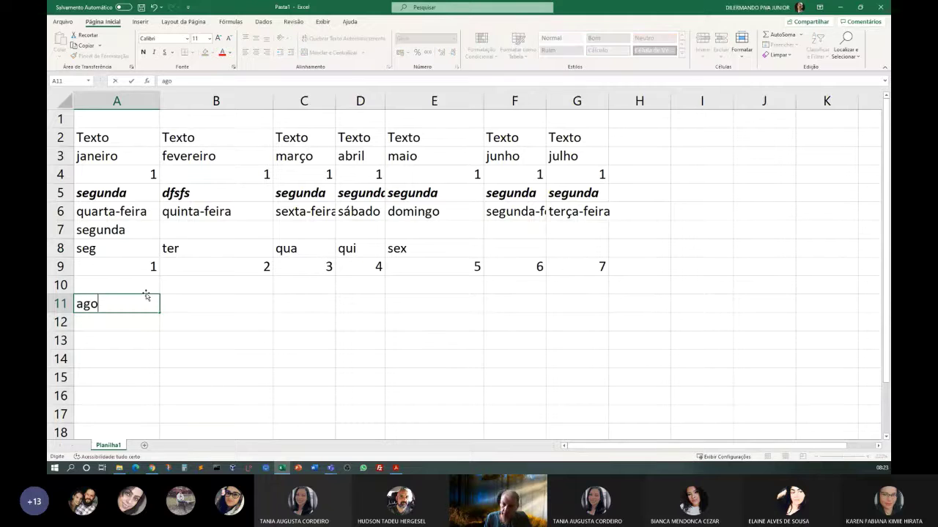
pyautogui.press('Return')
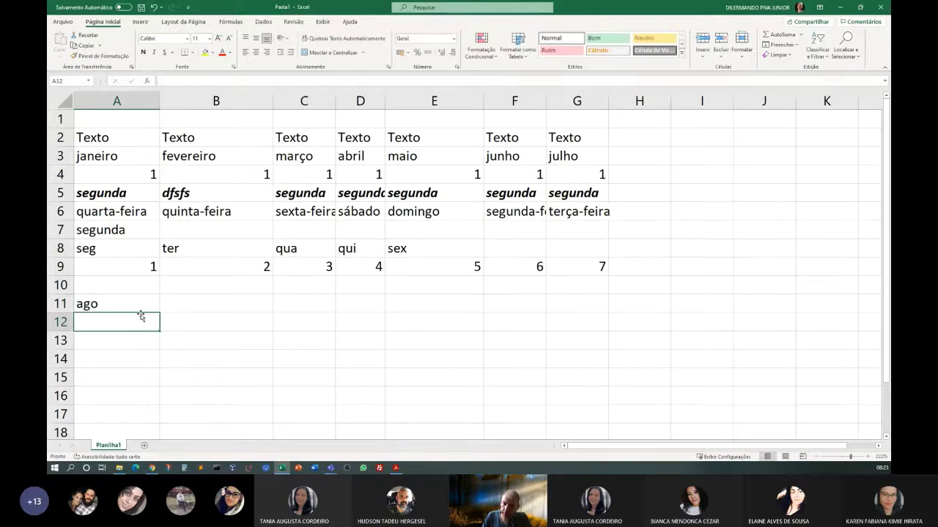
pyautogui.click(125, 301)
pyautogui.moveTo(161, 313); pyautogui.dragTo(540, 319)
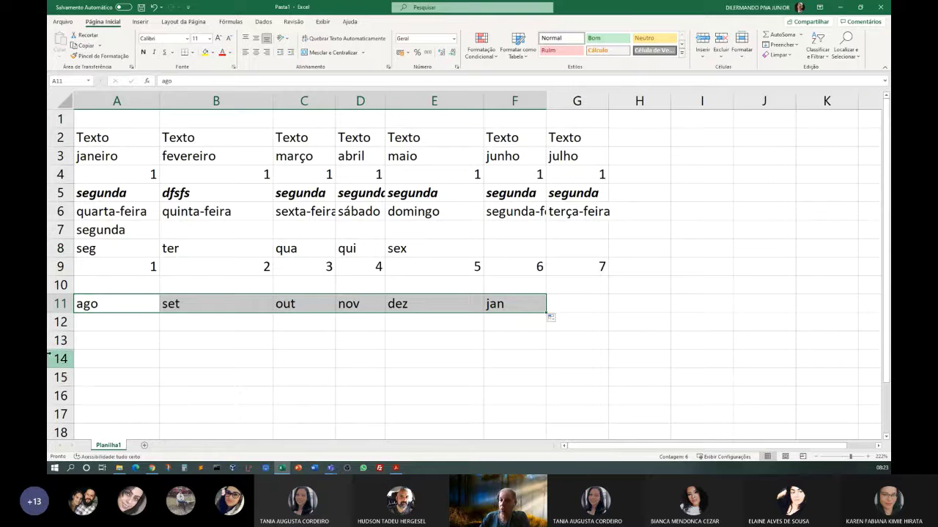
pyautogui.click(104, 342)
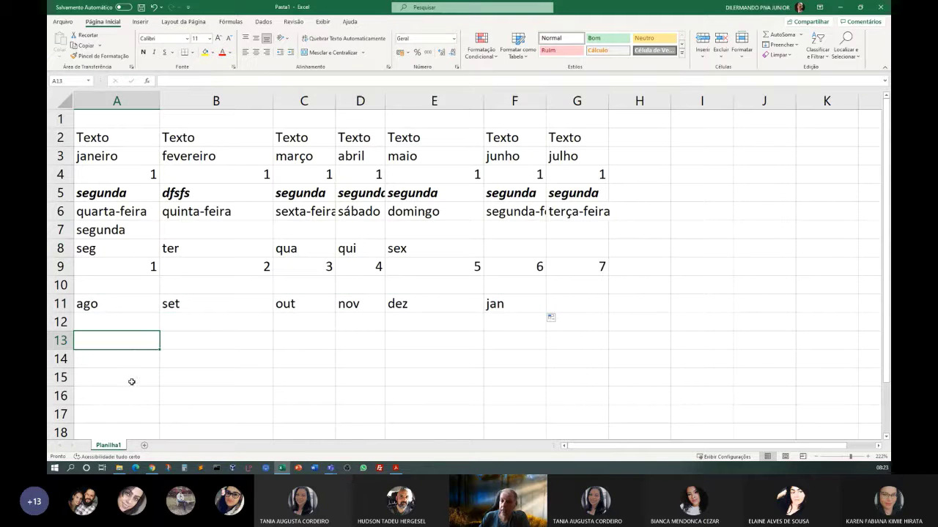
pyautogui.click(303, 359)
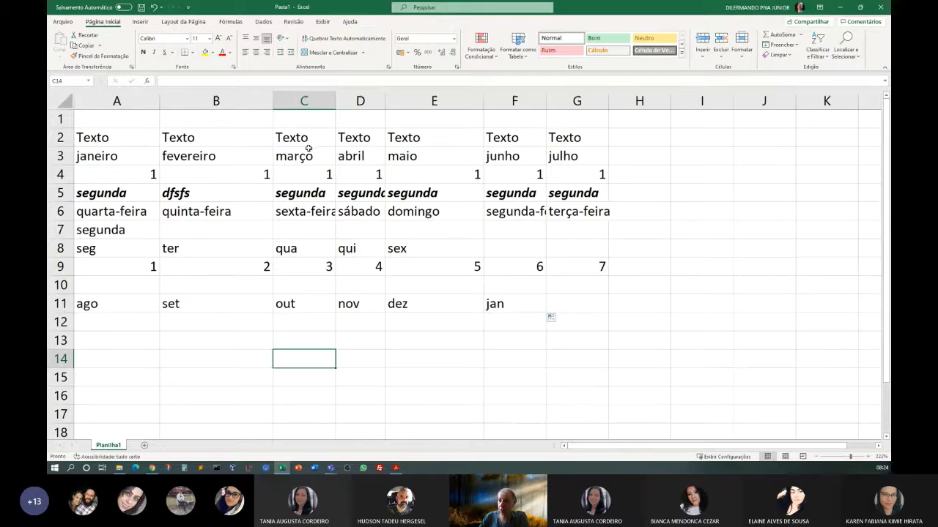
pyautogui.click(116, 138)
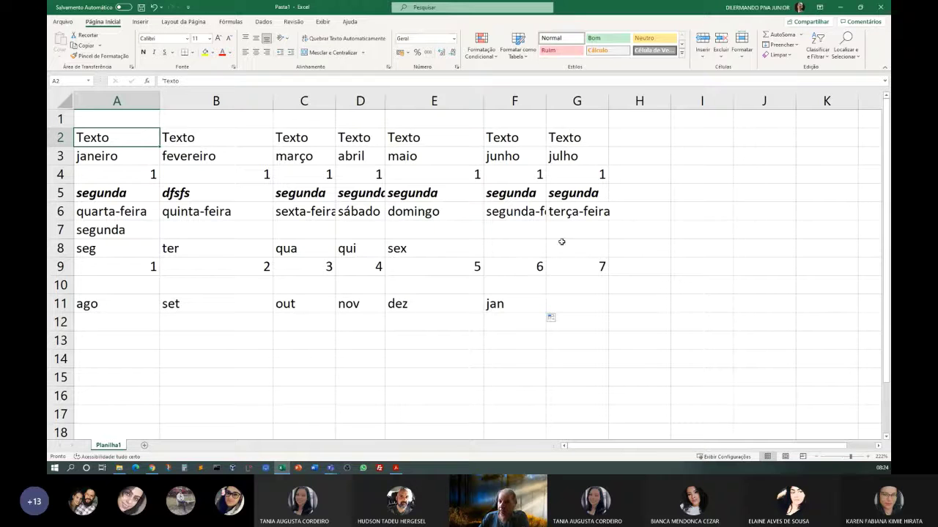
pyautogui.click(429, 344)
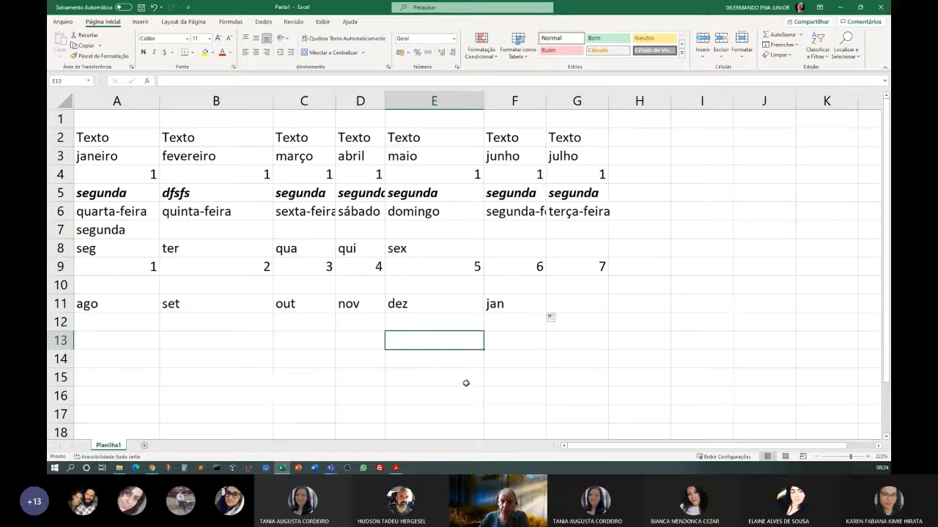
pyautogui.click(249, 357)
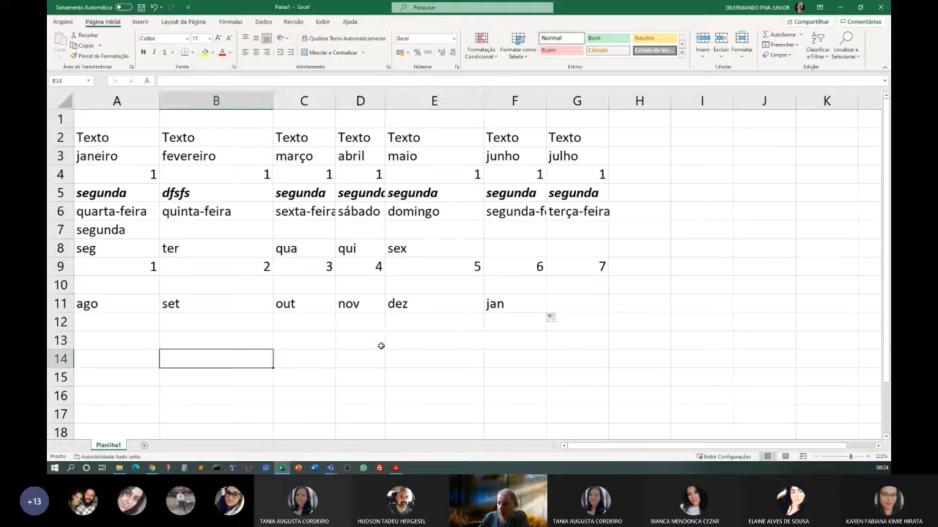
# Enter the date 18/08/2021 in cell D14 and autofit the width of column D.
pyautogui.click(363, 362)
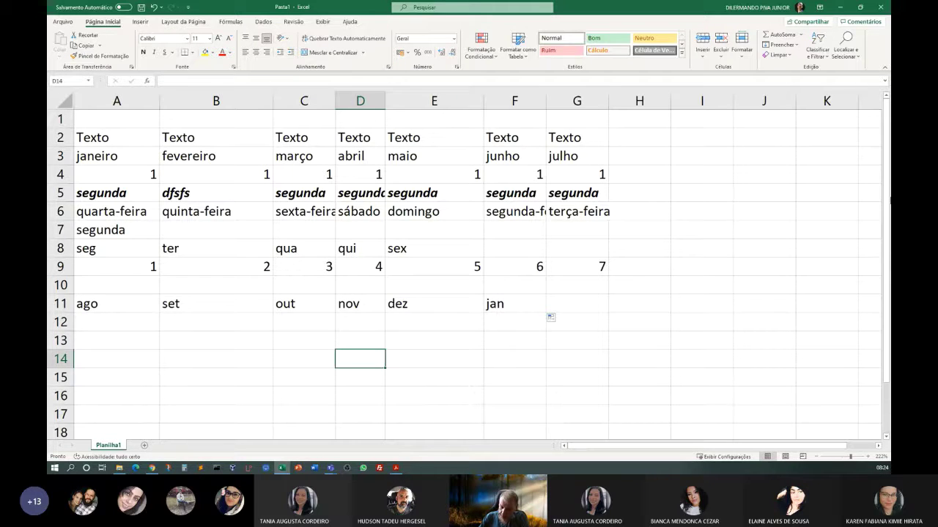
pyautogui.write('25/')
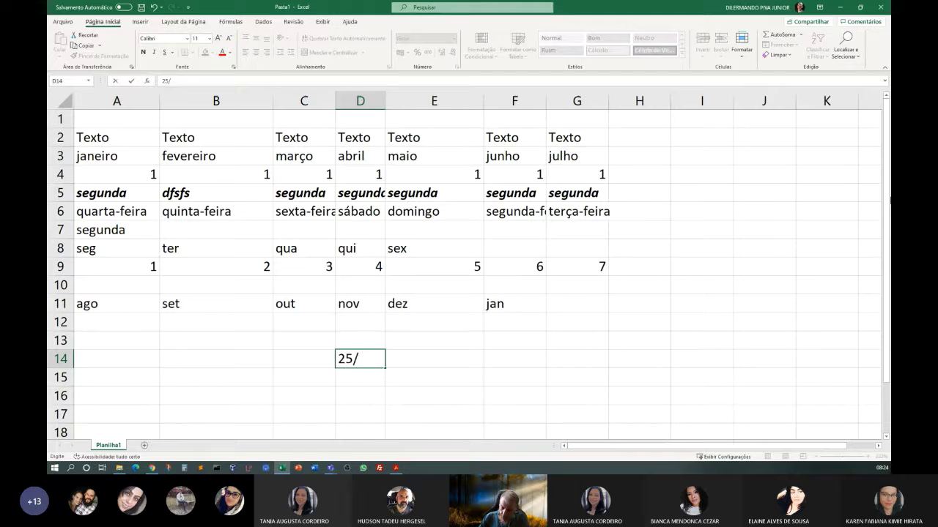
pyautogui.press('BackSpace')
pyautogui.press('BackSpace')
pyautogui.press('BackSpace')
pyautogui.write('18/08/2021')
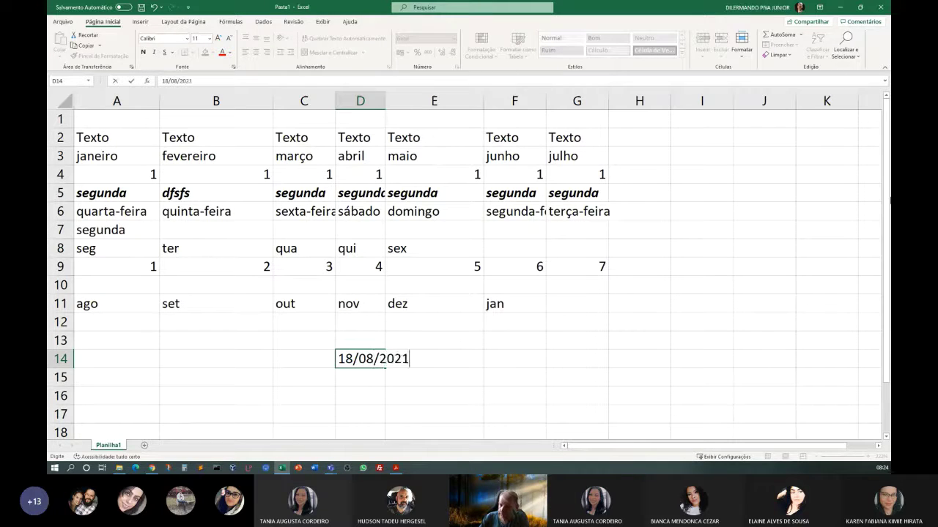
pyautogui.press('Return')
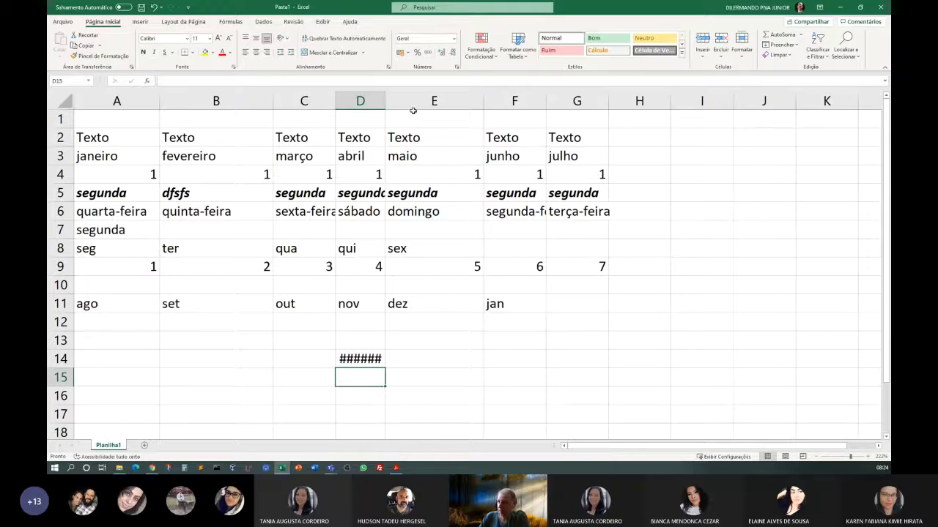
pyautogui.doubleClick(385, 101)
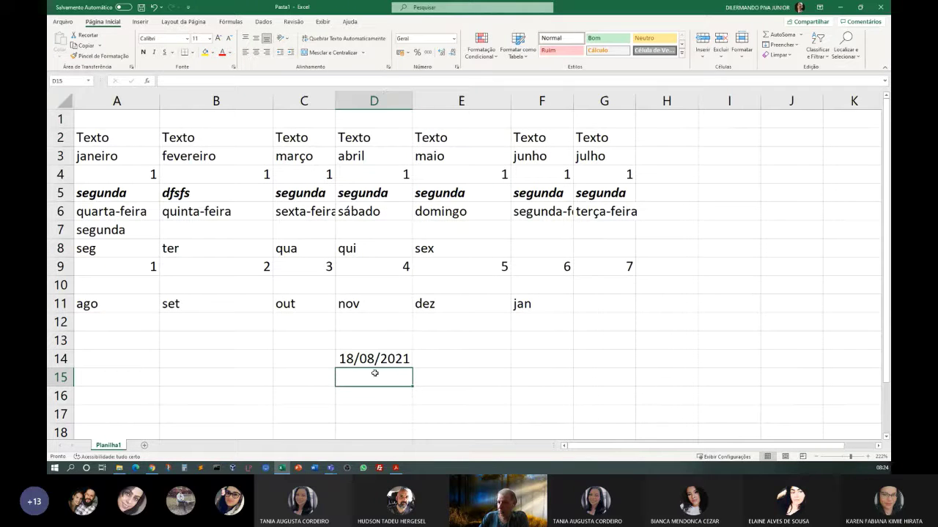
# Autofill the date series from D14 down to D25.
pyautogui.scroll(-4, 480, 372)
pyautogui.scroll(1, 481, 363)
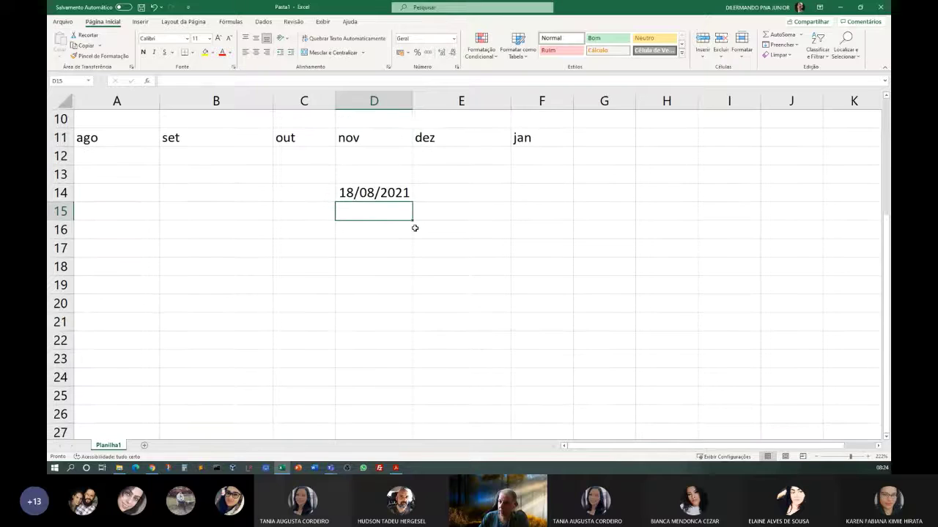
pyautogui.click(394, 192)
pyautogui.moveTo(413, 201); pyautogui.dragTo(407, 401)
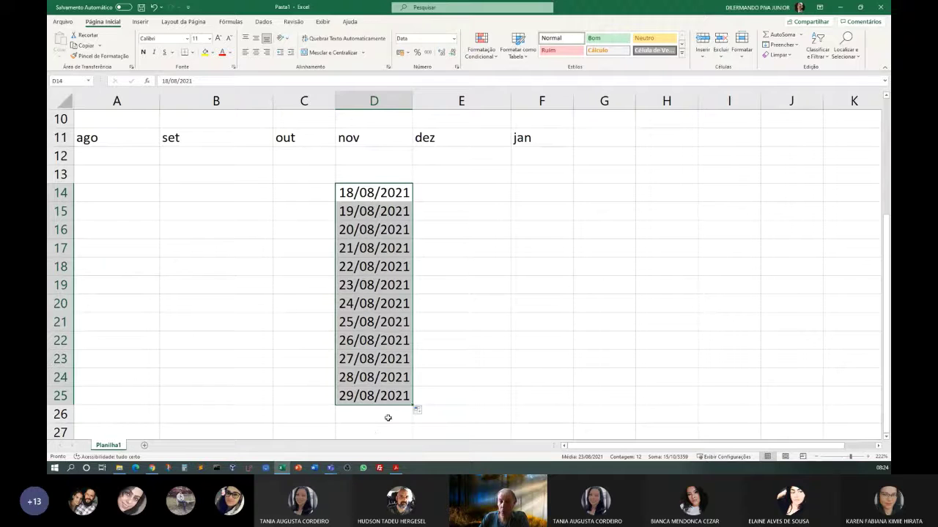
pyautogui.click(465, 306)
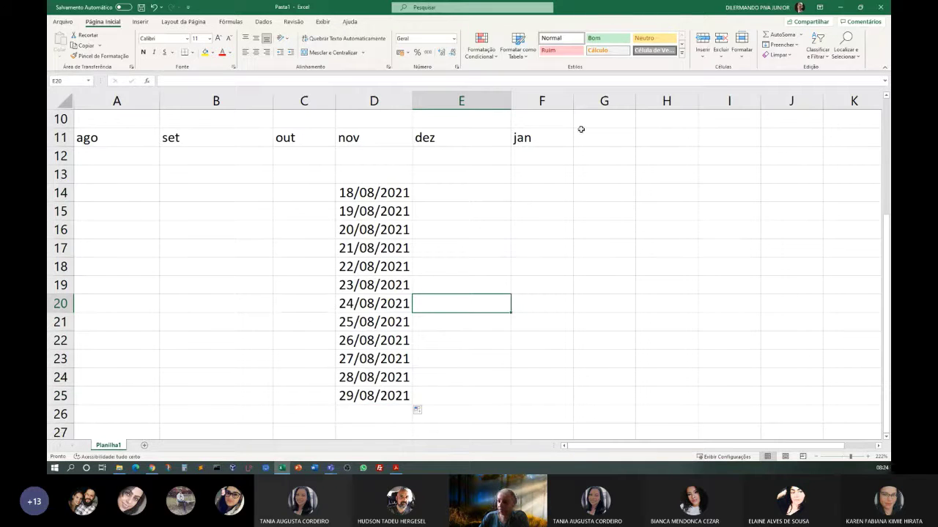
# Enter "item 1" in cell F14 and "item 2" in cell F15.
pyautogui.click(542, 196)
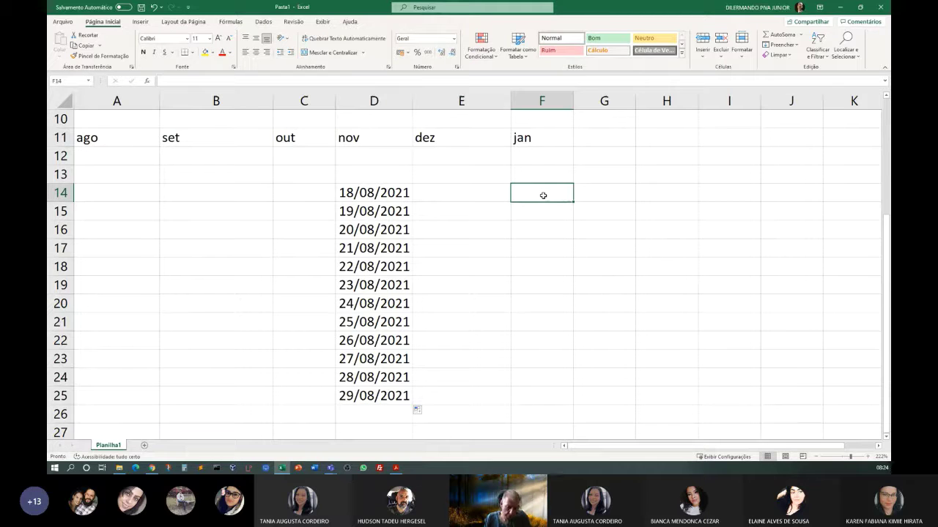
pyautogui.write('item 1')
pyautogui.press('Return')
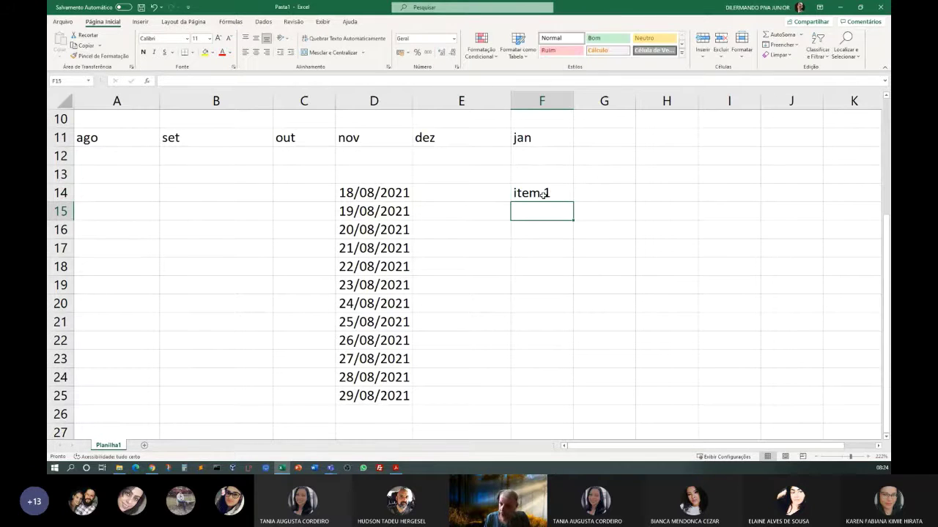
pyautogui.write('item')
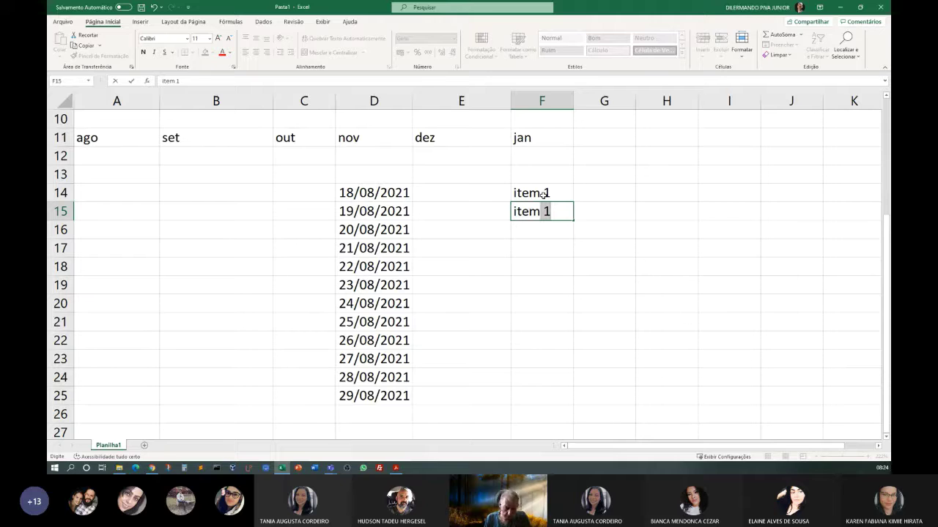
pyautogui.press('BackSpace')
pyautogui.press('BackSpace')
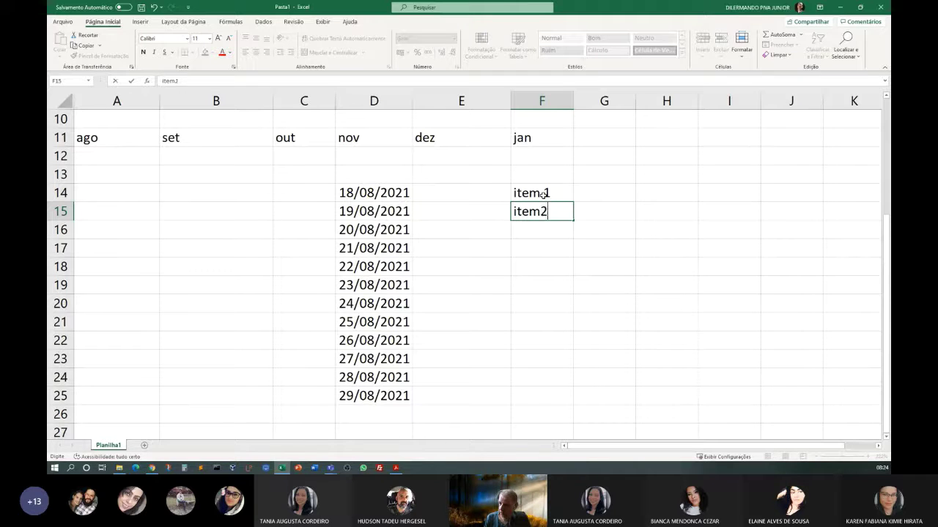
pyautogui.write('2')
pyautogui.press('Return')
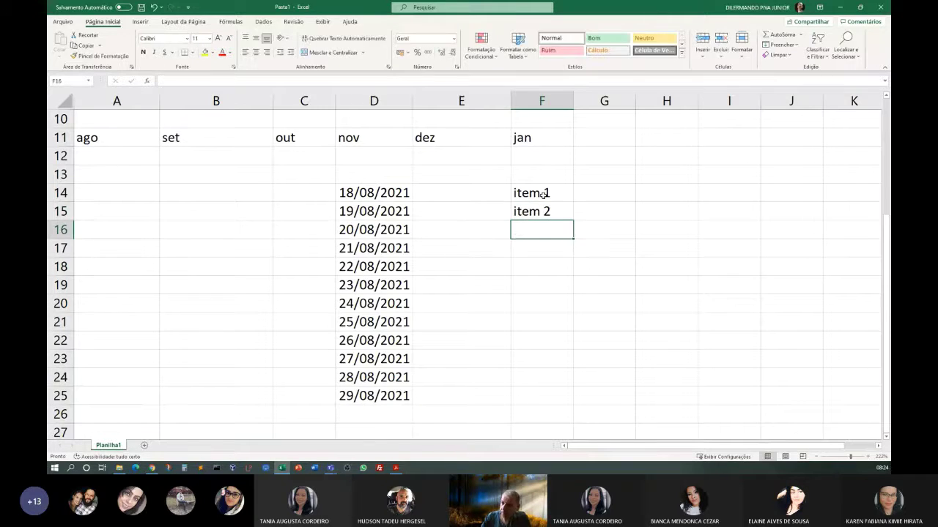
# Autofill the numbered item series in column F down to F25.
pyautogui.click(548, 195)
pyautogui.moveTo(548, 198); pyautogui.dragTo(572, 403)
pyautogui.click(662, 333)
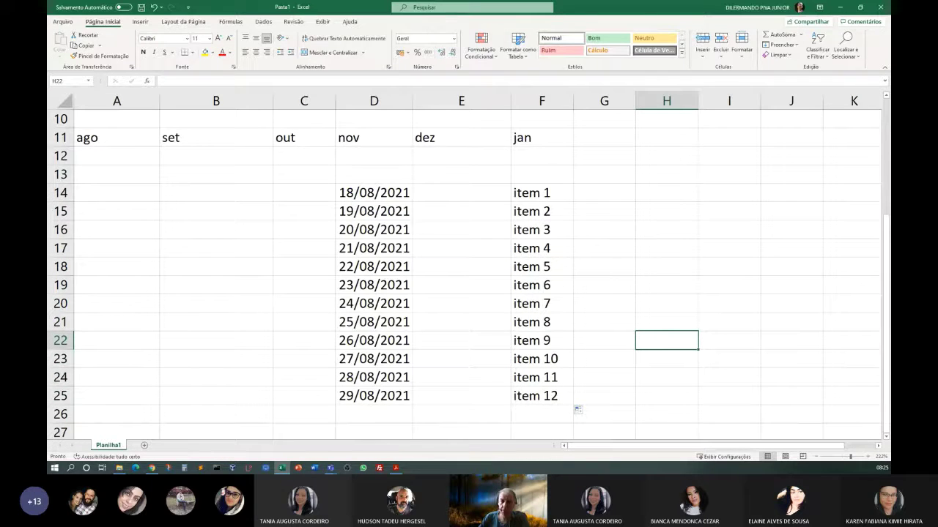
# Enter "Produto1", "Descrição" and "Qtd Estoque" in H14:H16 and autofill the three-row pattern down to H25.
pyautogui.click(667, 192)
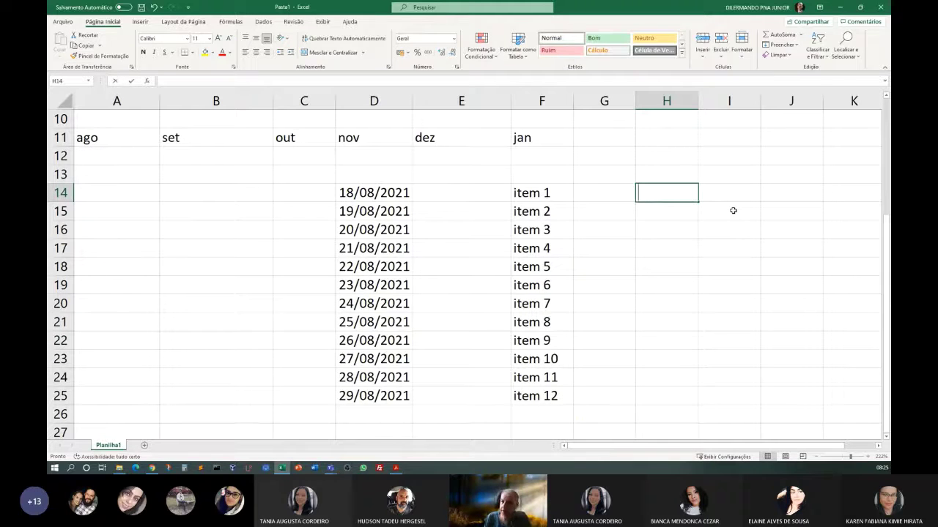
pyautogui.write('Produto1')
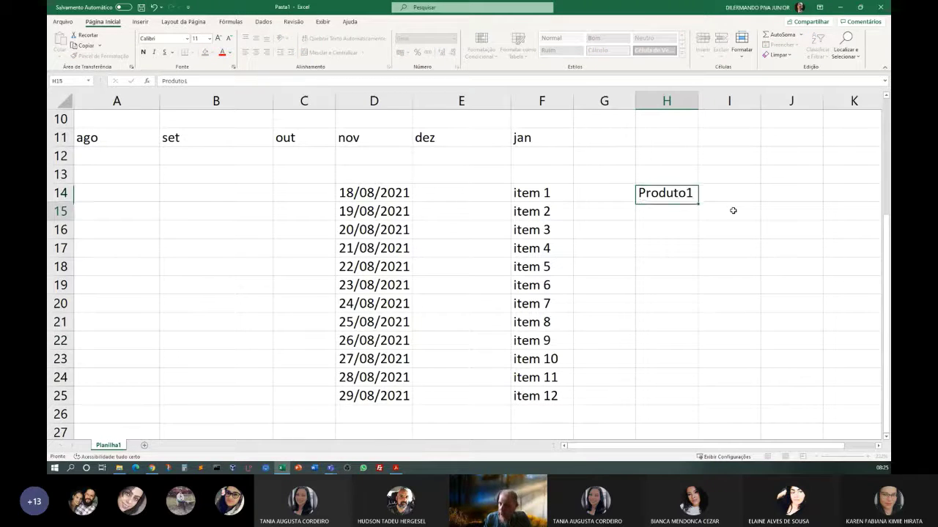
pyautogui.press('Return')
pyautogui.write('P')
pyautogui.press('BackSpace')
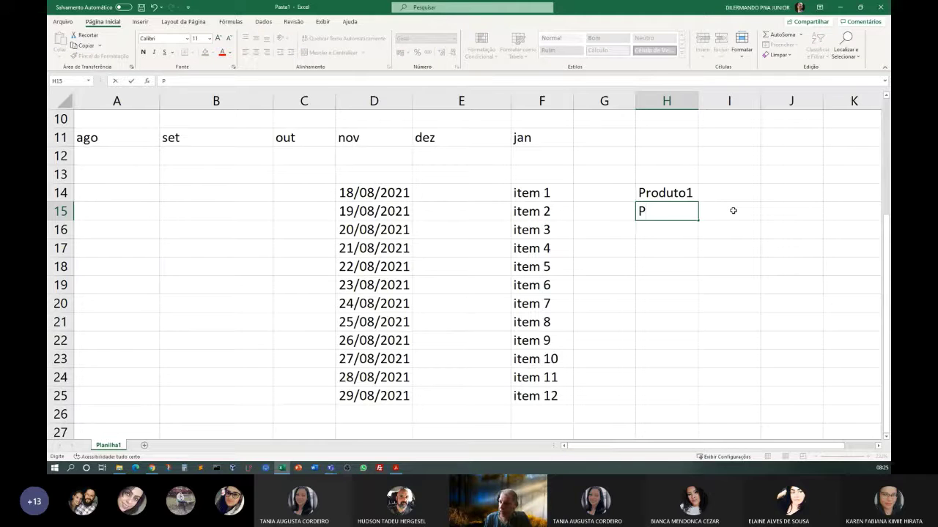
pyautogui.press('BackSpace')
pyautogui.write('Descri')
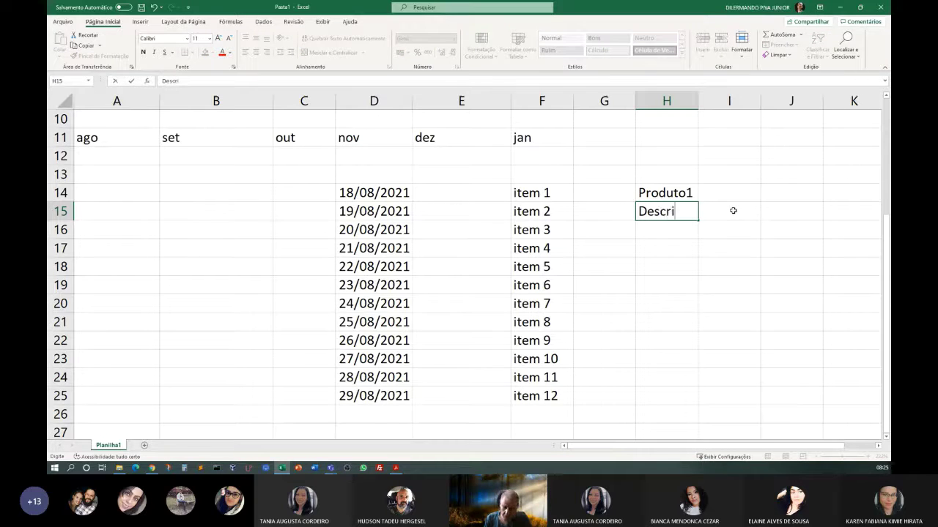
pyautogui.write('ção')
pyautogui.press('Return')
pyautogui.write('Q')
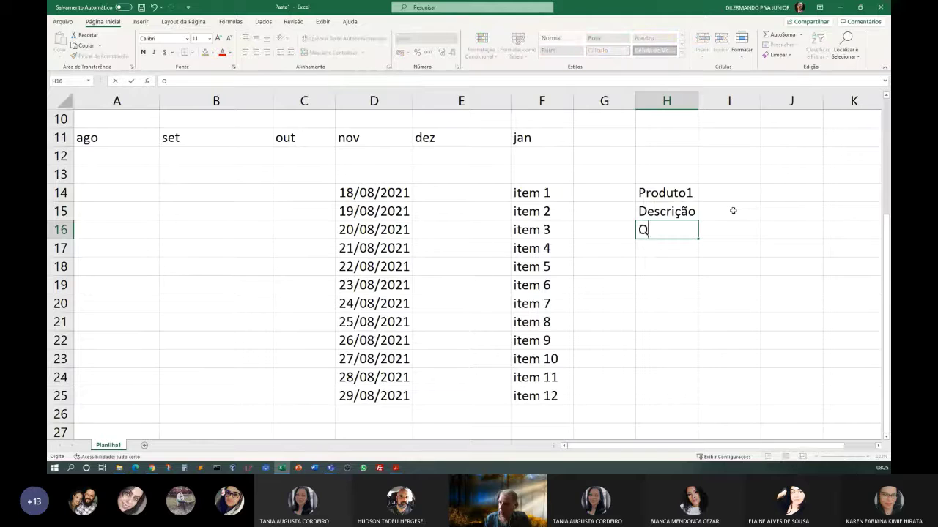
pyautogui.write('td Estoque')
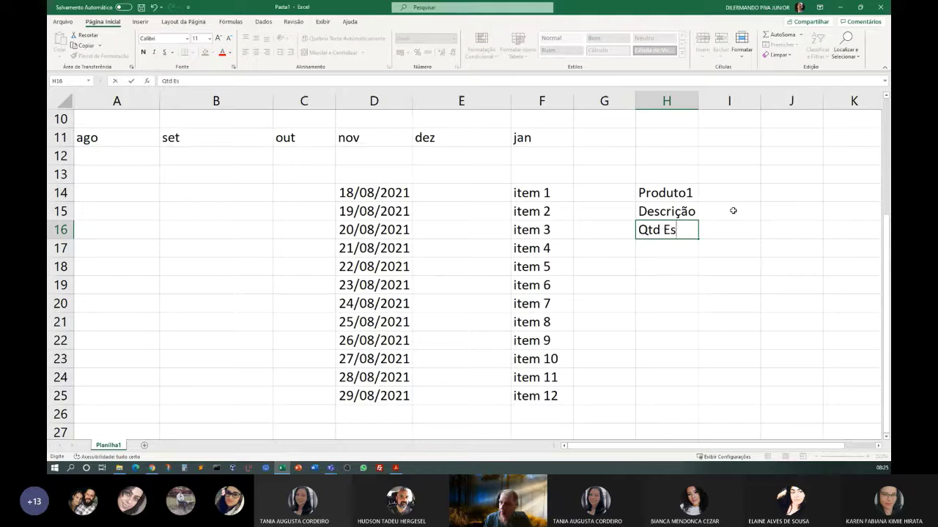
pyautogui.press('Return')
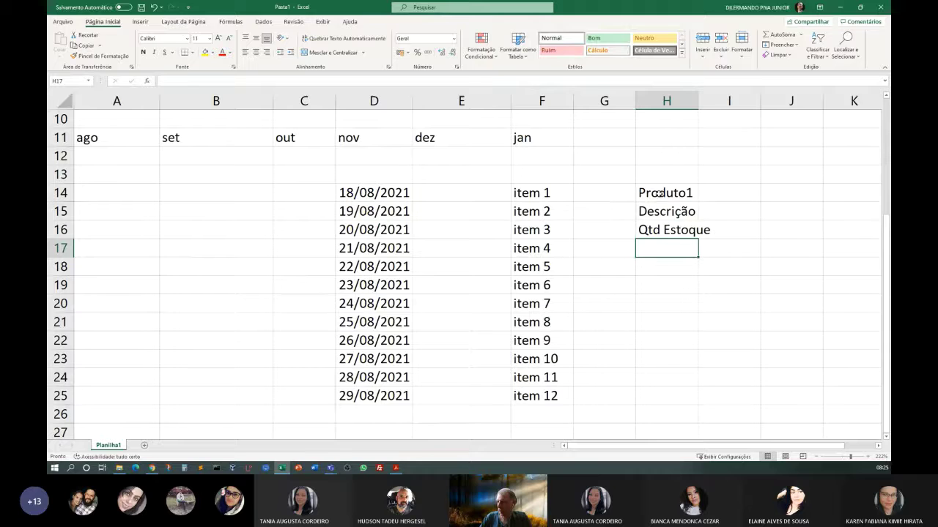
pyautogui.moveTo(661, 193); pyautogui.dragTo(688, 402)
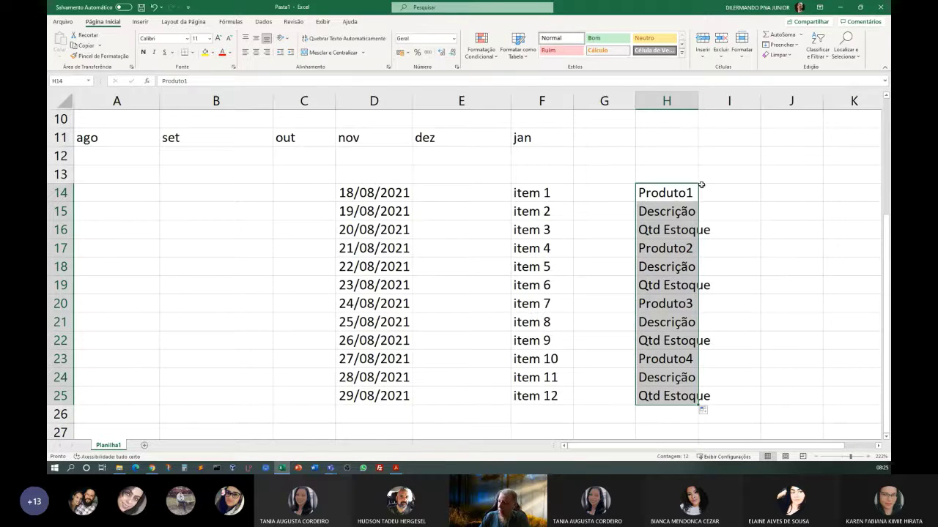
# Autofit the width of column H to its longest entry.
pyautogui.doubleClick(698, 100)
pyautogui.click(795, 233)
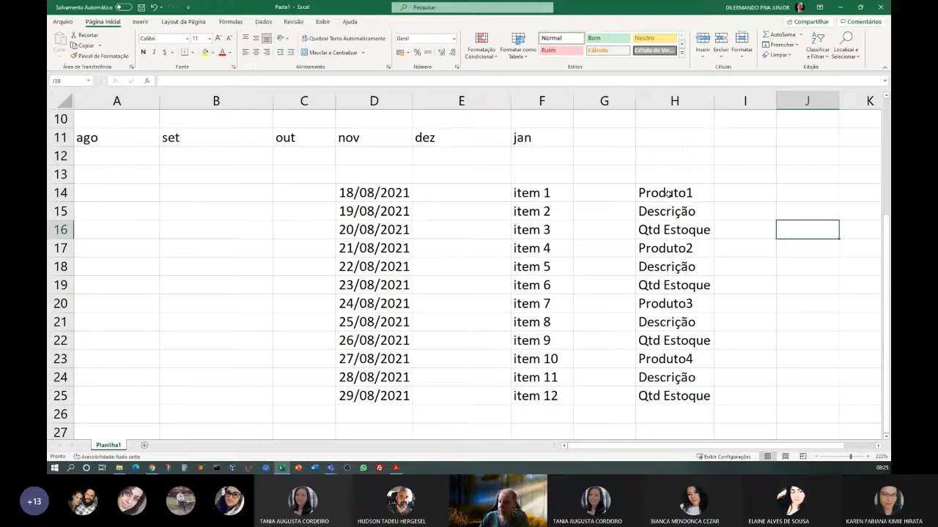
# Select H14:H25, view the Quick Analysis formatting options for the range, and dismiss them.
pyautogui.moveTo(667, 192); pyautogui.dragTo(683, 400)
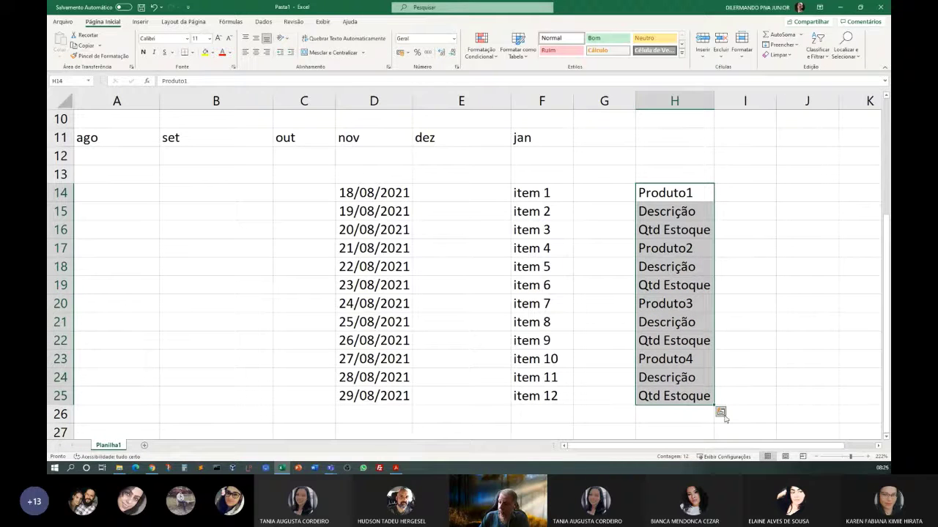
pyautogui.click(724, 416)
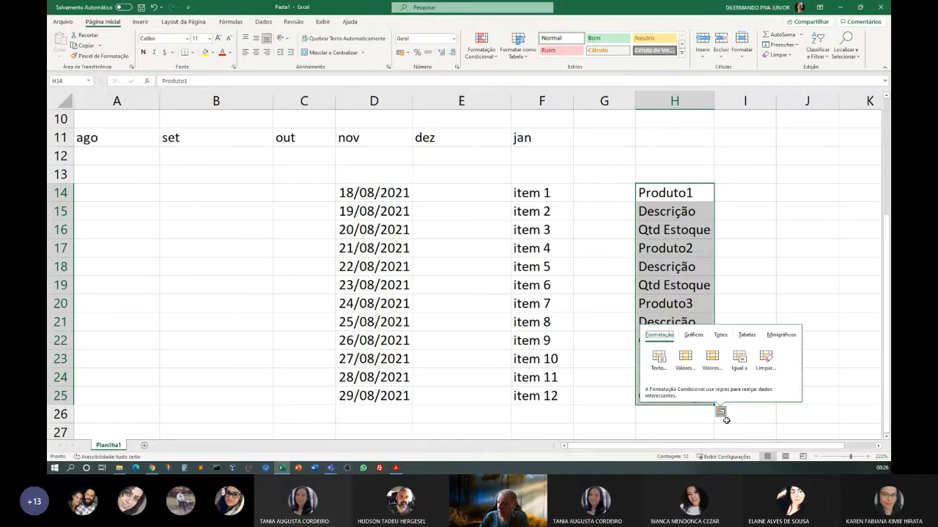
pyautogui.click(736, 413)
pyautogui.click(784, 266)
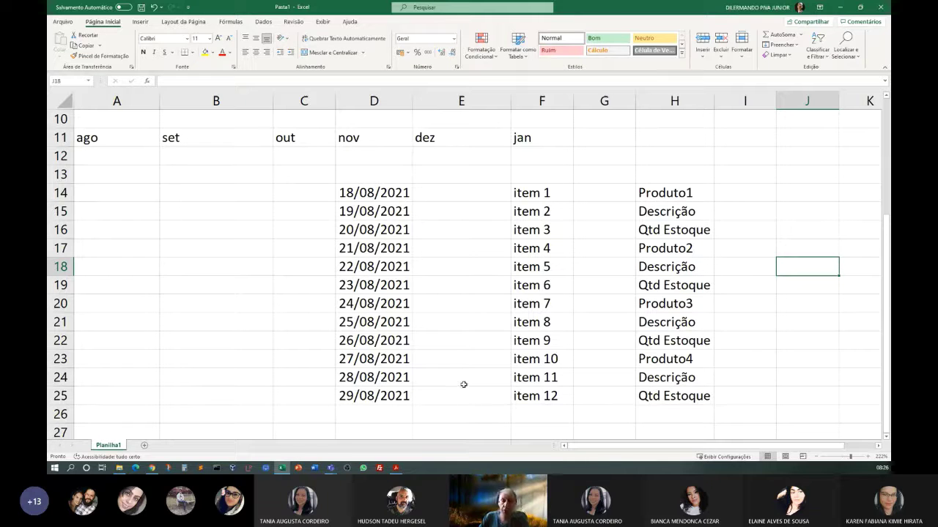
# Clear all the autofill examples from the sheet, from cell A1 across to column I.
pyautogui.click(192, 193)
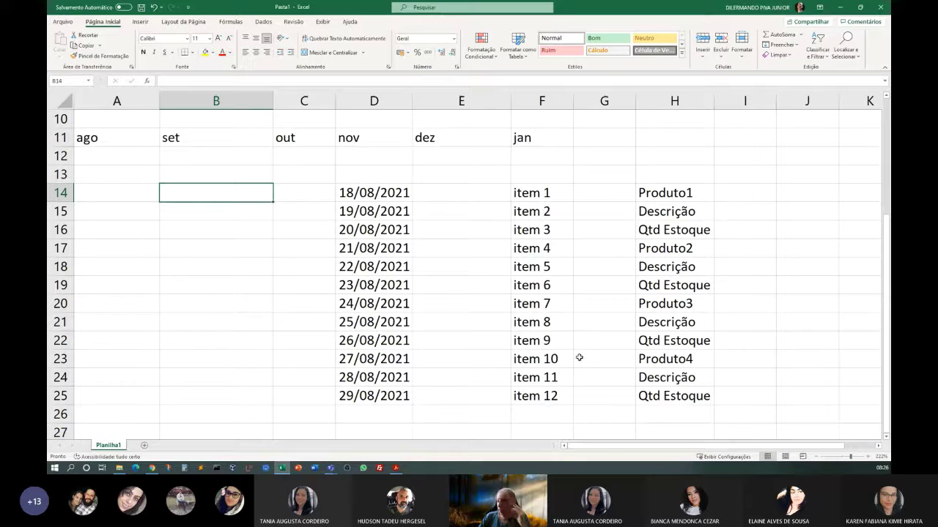
pyautogui.scroll(3, 716, 359)
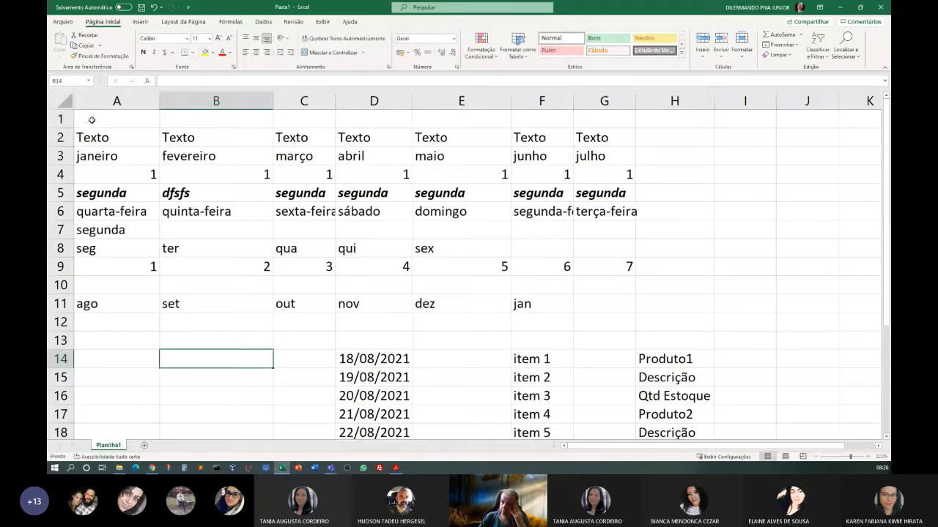
pyautogui.moveTo(93, 121); pyautogui.dragTo(724, 420)
pyautogui.press('Delete')
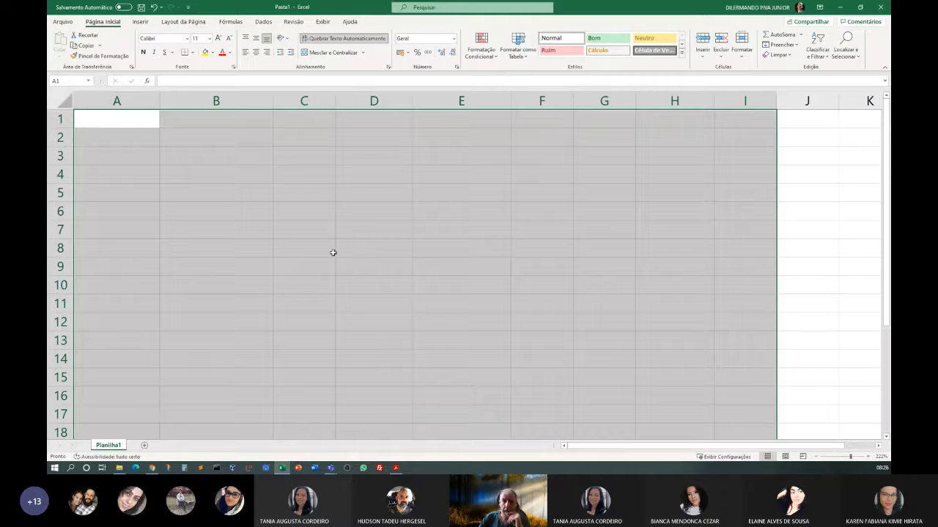
pyautogui.click(405, 261)
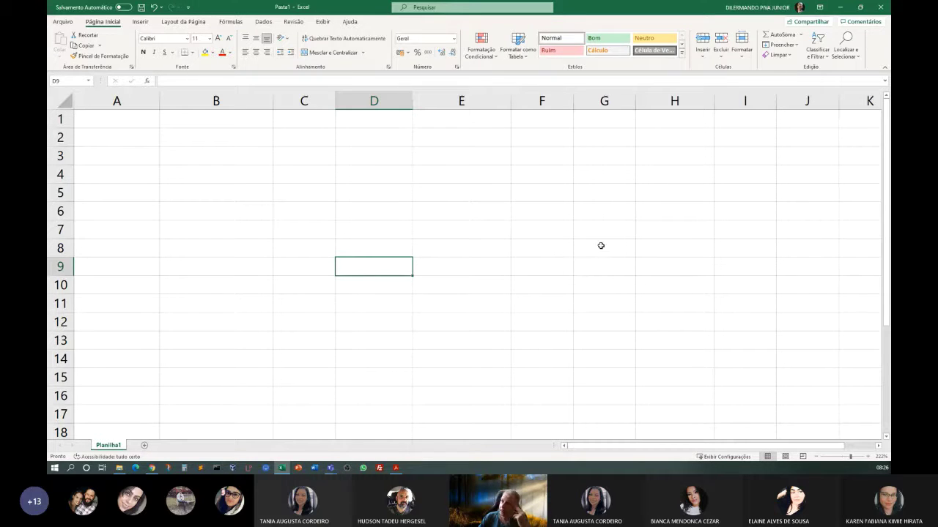
pyautogui.click(283, 209)
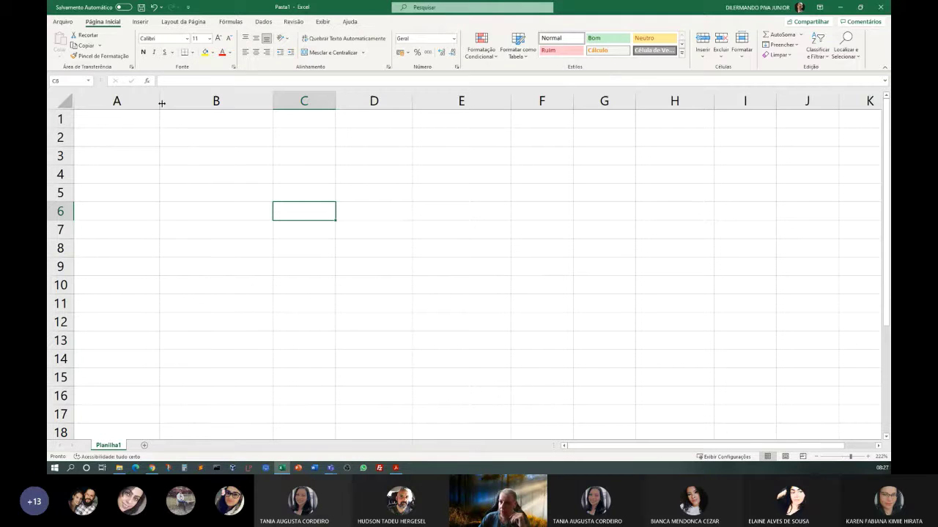
# Narrow columns A through H to one uniform width.
pyautogui.moveTo(162, 104); pyautogui.dragTo(672, 145)
pyautogui.click(79, 100)
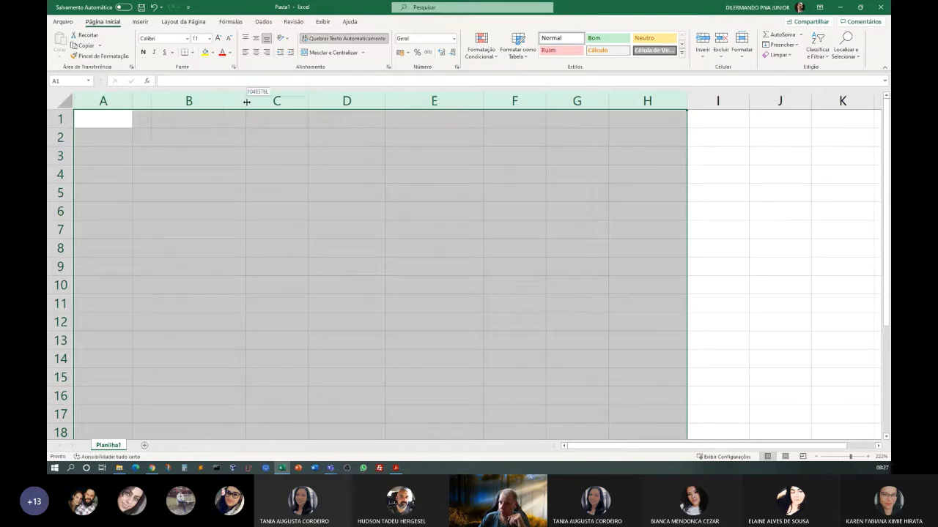
pyautogui.moveTo(246, 102); pyautogui.dragTo(178, 102)
pyautogui.click(272, 247)
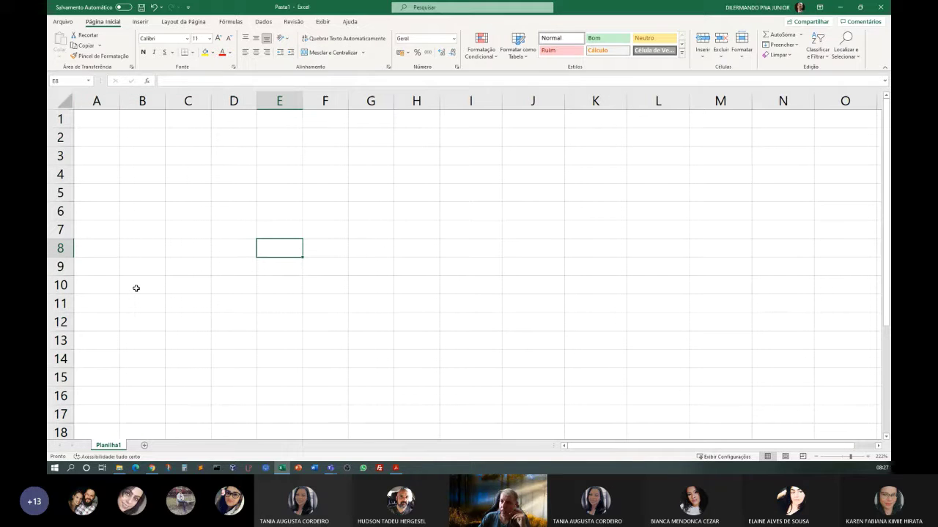
# Enter the starting values 1, 12 and 500 in cells A1:A3.
pyautogui.click(99, 133)
pyautogui.press('Up')
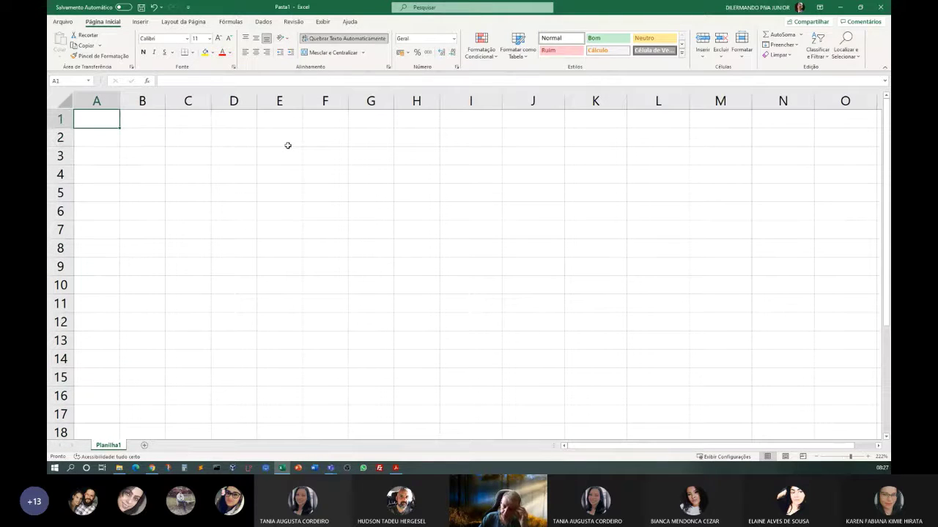
pyautogui.write('1')
pyautogui.press('Return')
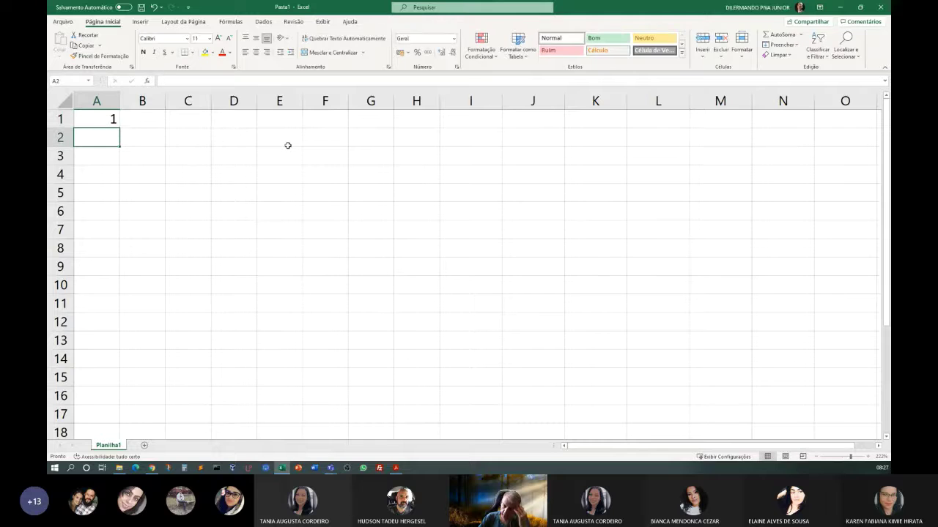
pyautogui.write('12')
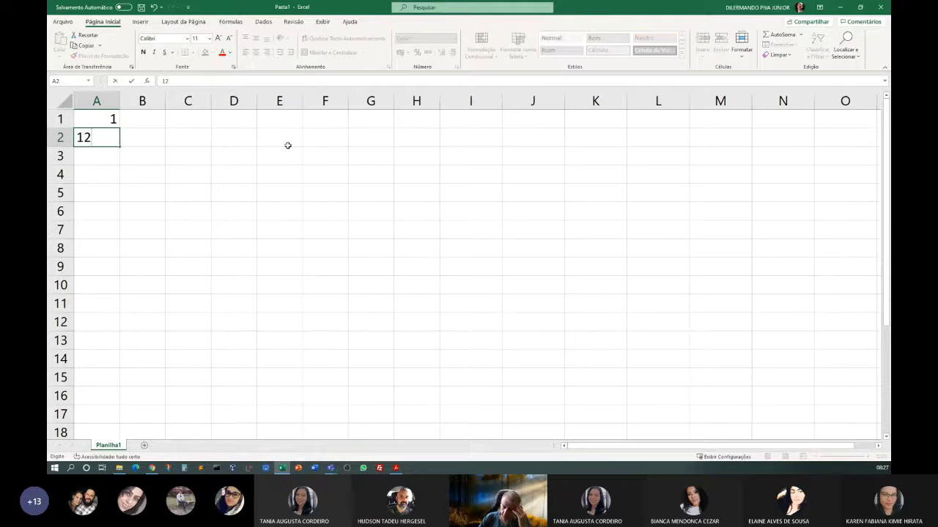
pyautogui.press('Return')
pyautogui.press('Return')
pyautogui.press('Up')
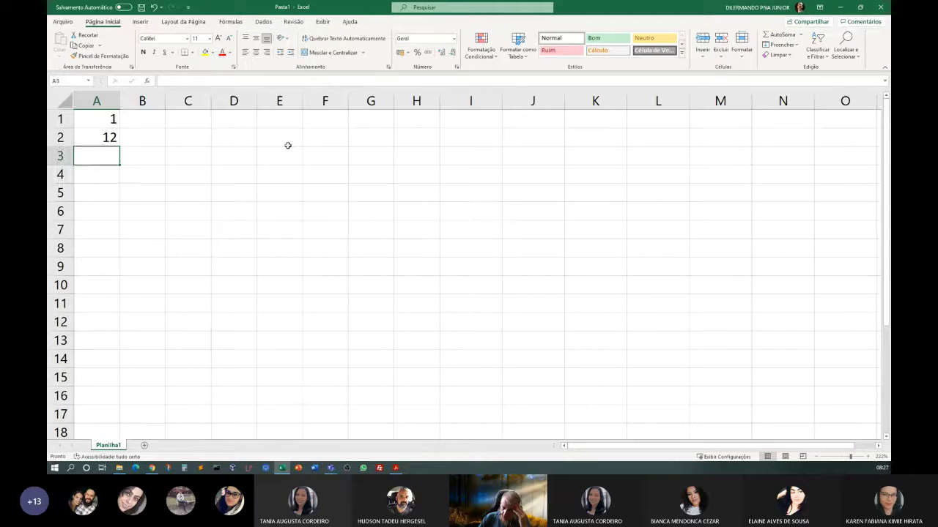
pyautogui.write('500')
pyautogui.press('Up')
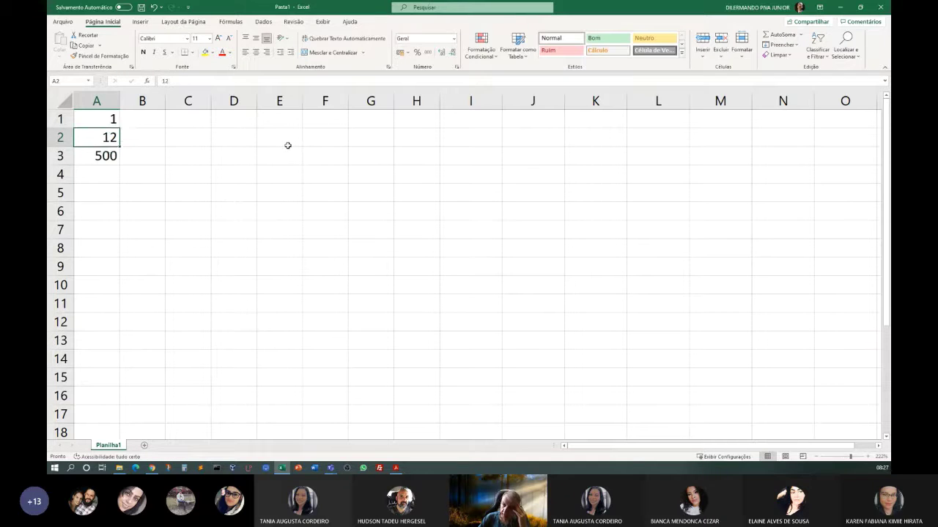
pyautogui.press('Up')
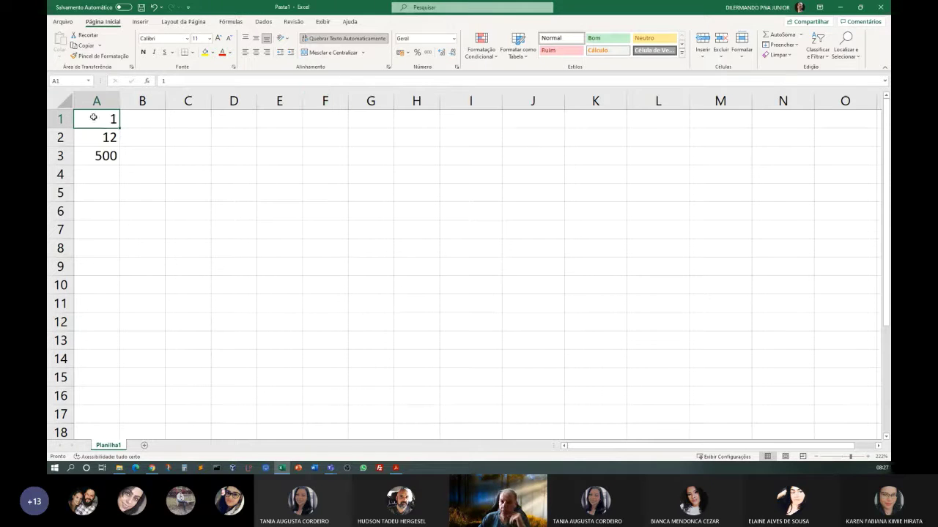
# Fill A1:L1 with a linear row series using an increment of 1, and undo the fill.
pyautogui.moveTo(99, 118); pyautogui.dragTo(655, 127)
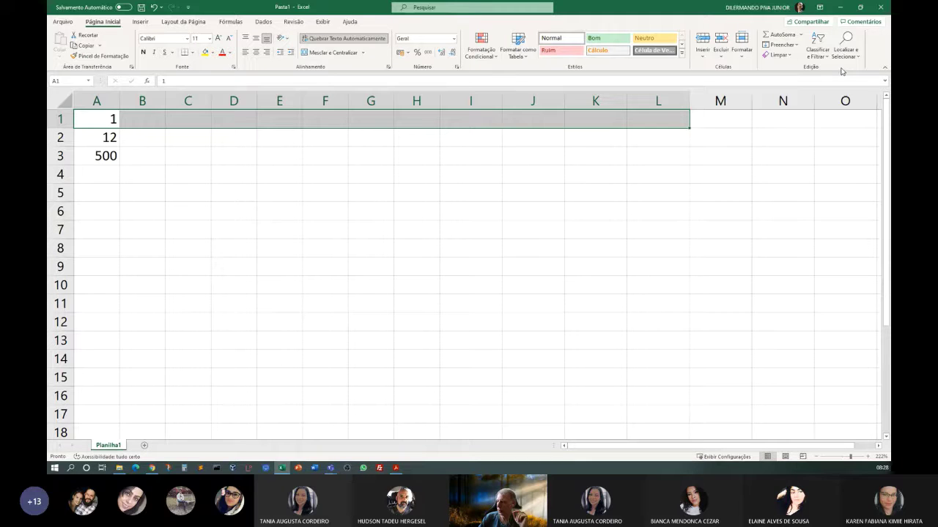
pyautogui.click(797, 46)
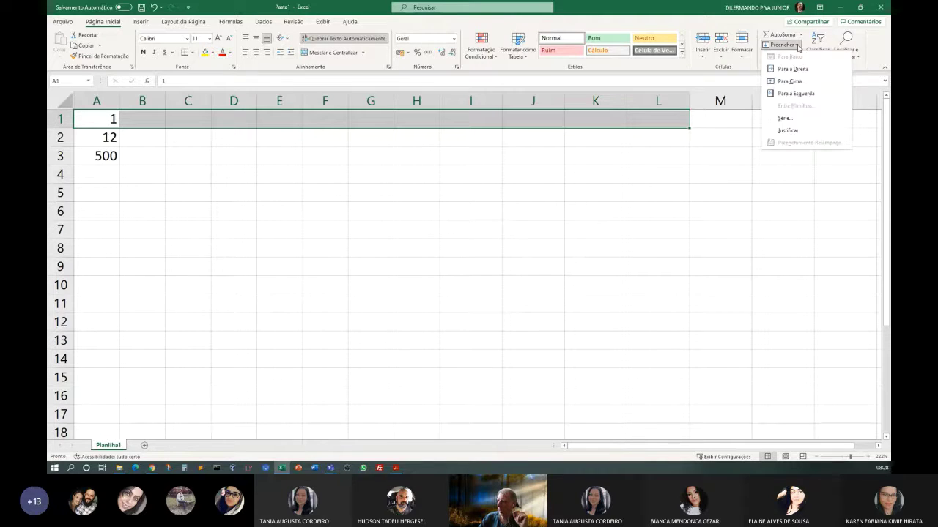
pyautogui.click(784, 119)
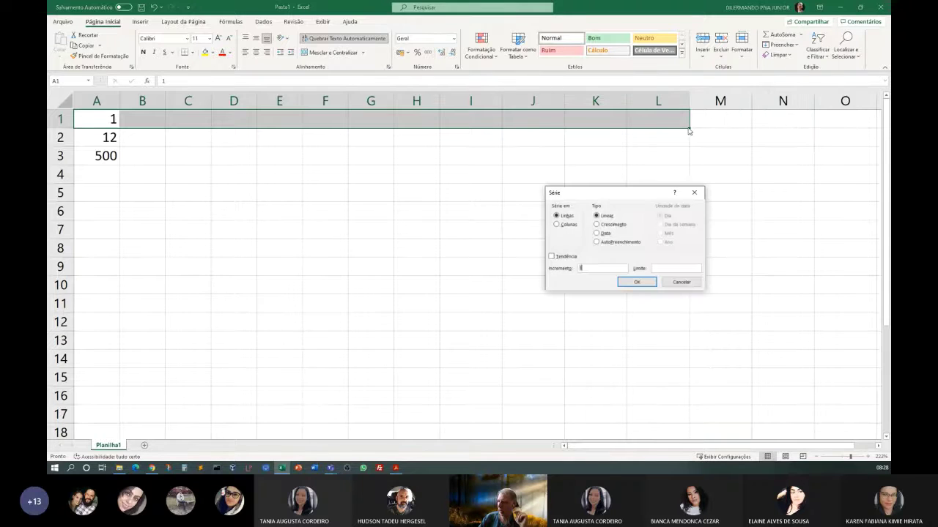
pyautogui.moveTo(626, 197); pyautogui.dragTo(315, 172)
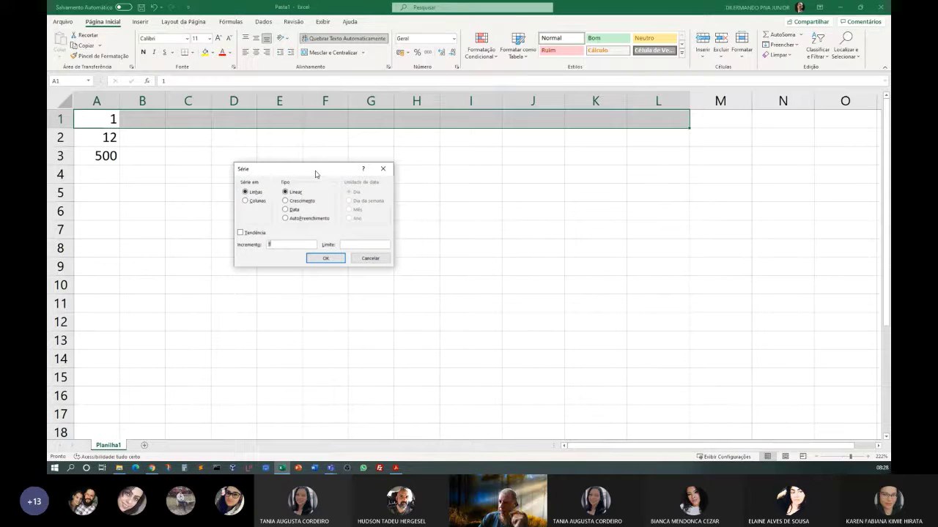
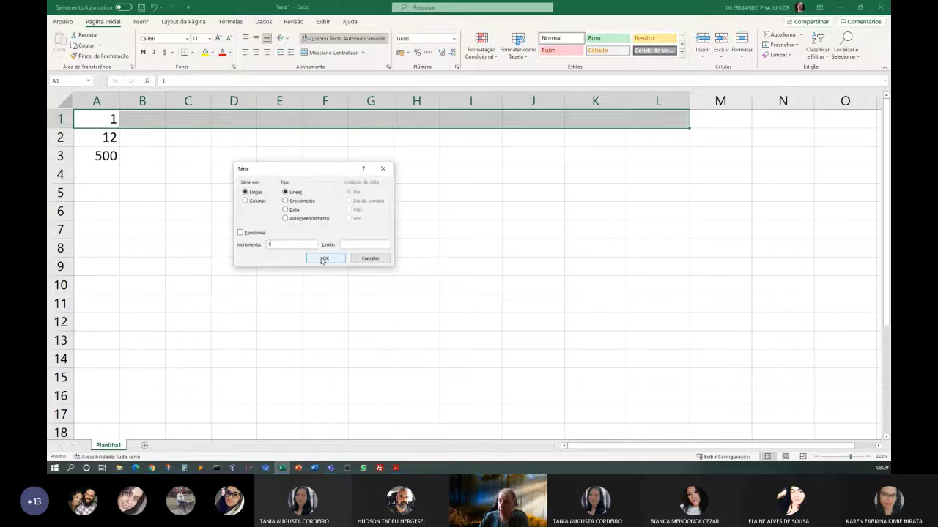
pyautogui.click(323, 260)
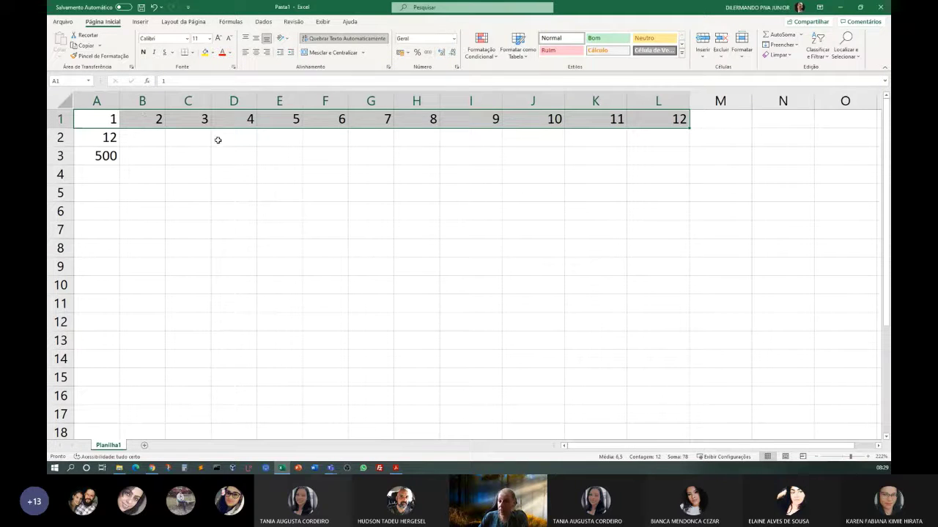
pyautogui.click(154, 6)
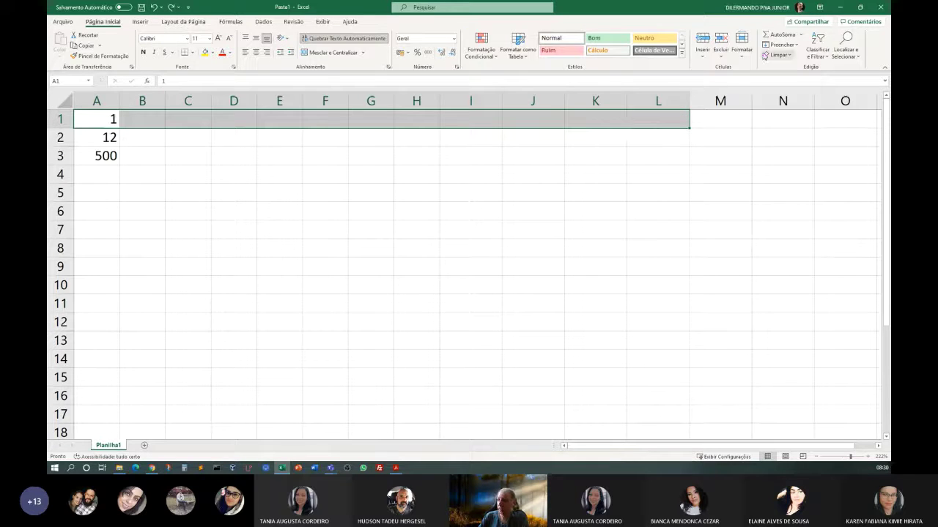
# Fill A1:L1 with a linear row series using an increment of 2, and undo the fill.
pyautogui.click(798, 47)
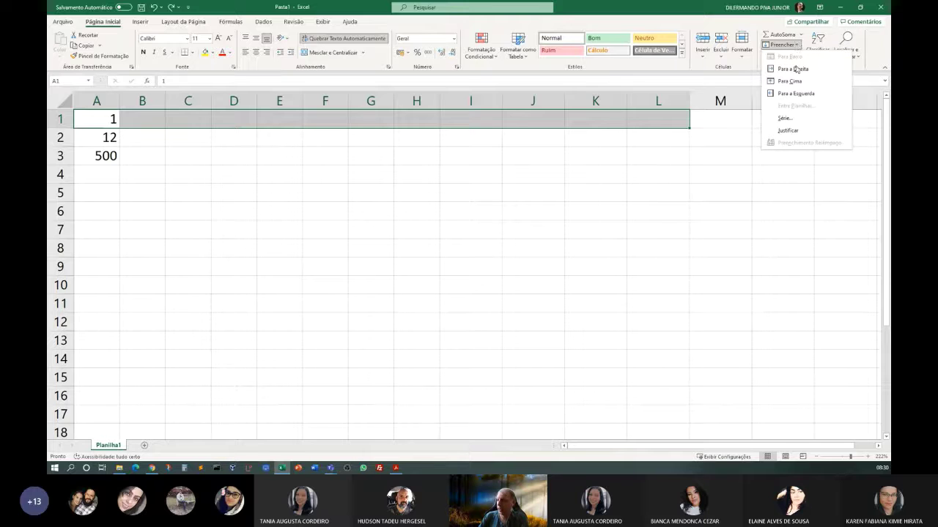
pyautogui.click(788, 118)
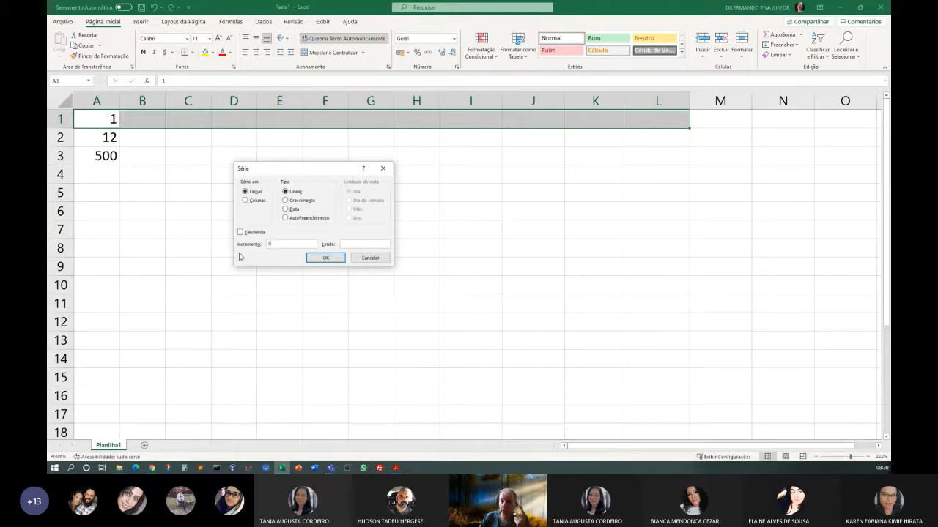
pyautogui.write('2')
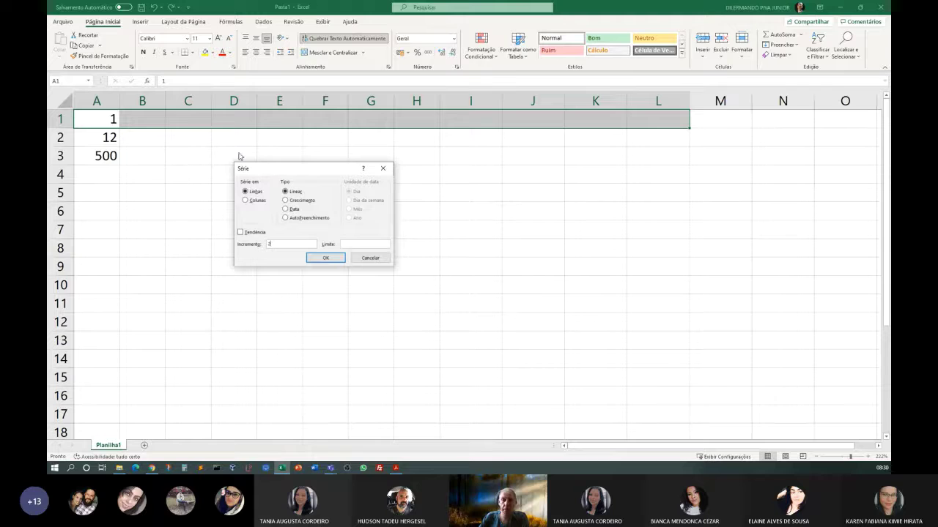
pyautogui.click(329, 259)
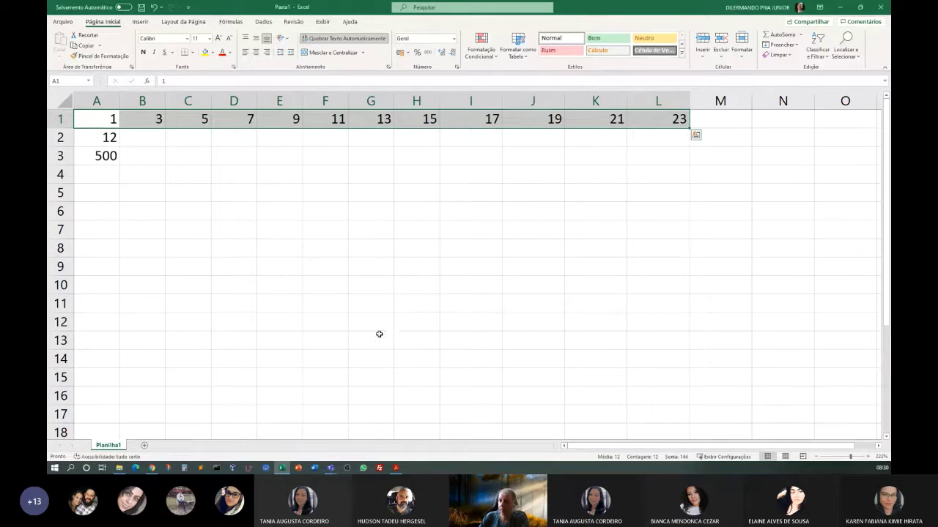
pyautogui.click(379, 334)
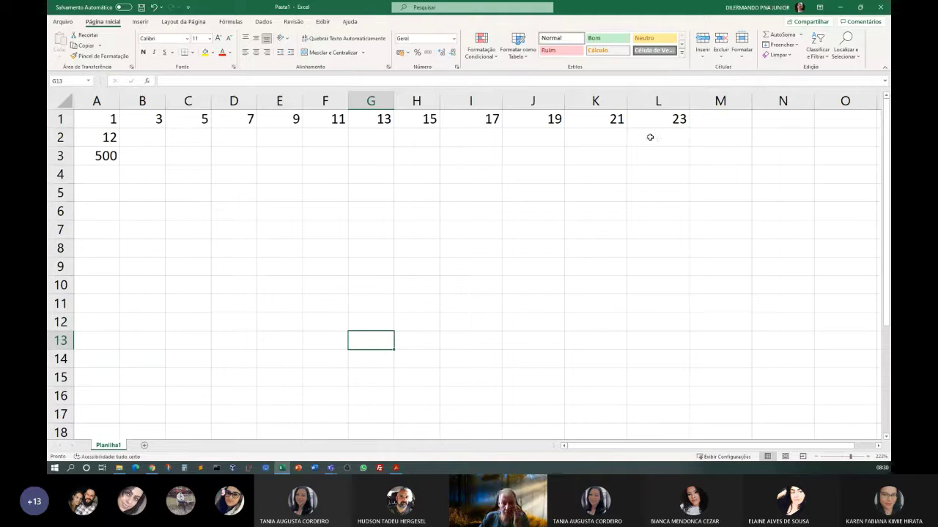
pyautogui.click(108, 119)
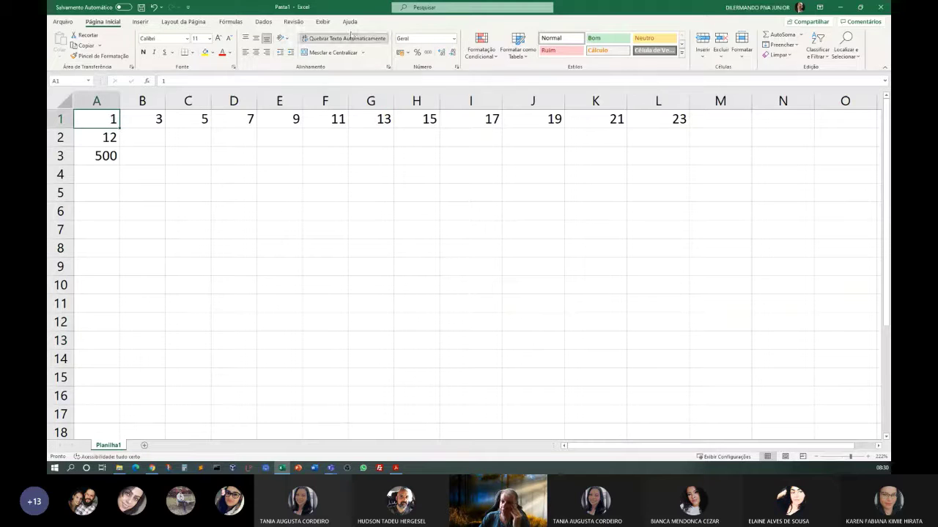
pyautogui.click(155, 8)
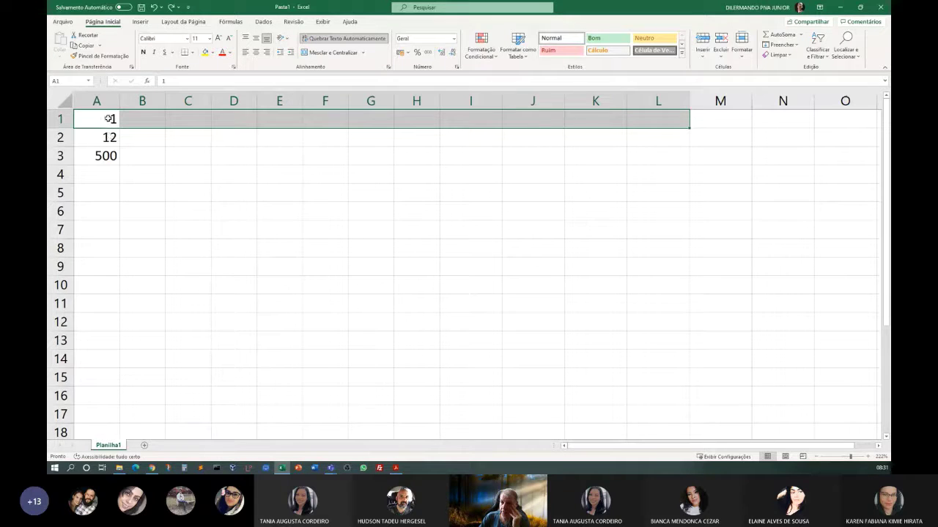
# Fill A1:L3 with linear row series using an increment of 10.
pyautogui.moveTo(109, 119); pyautogui.dragTo(644, 158)
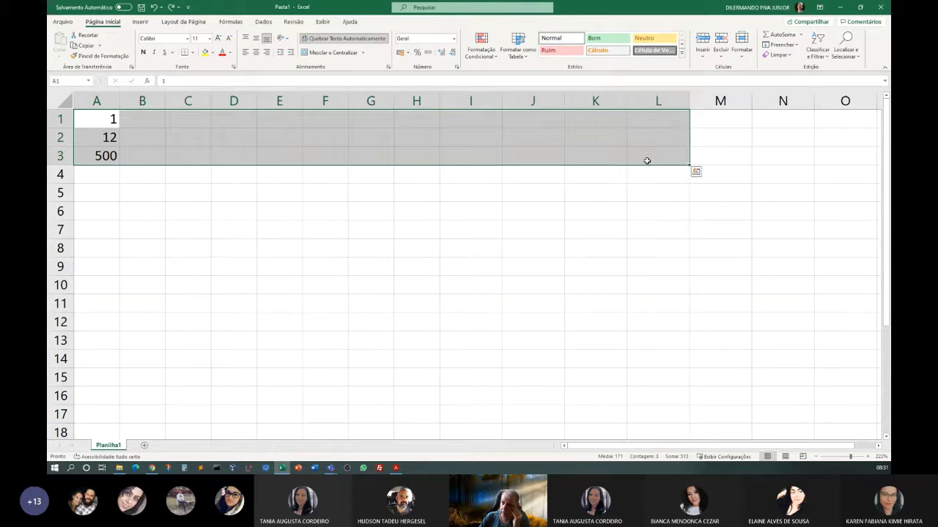
pyautogui.click(797, 45)
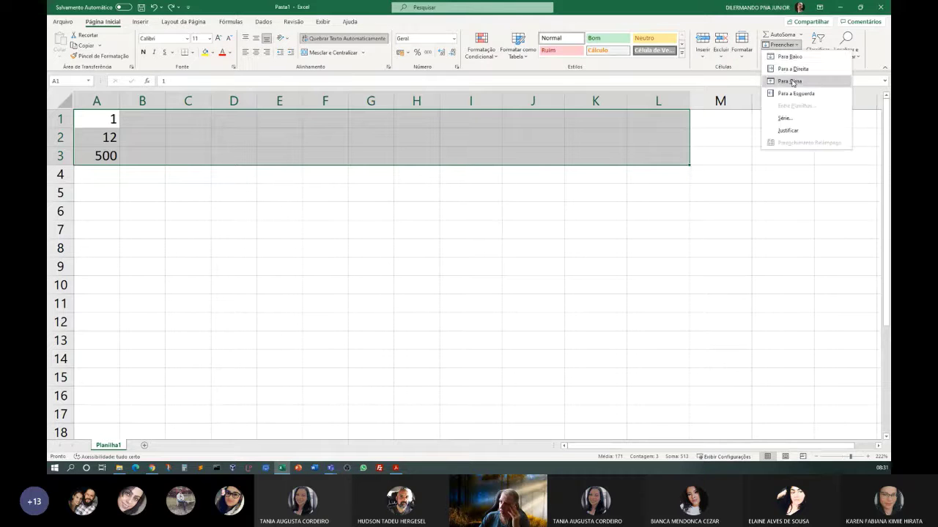
pyautogui.click(781, 120)
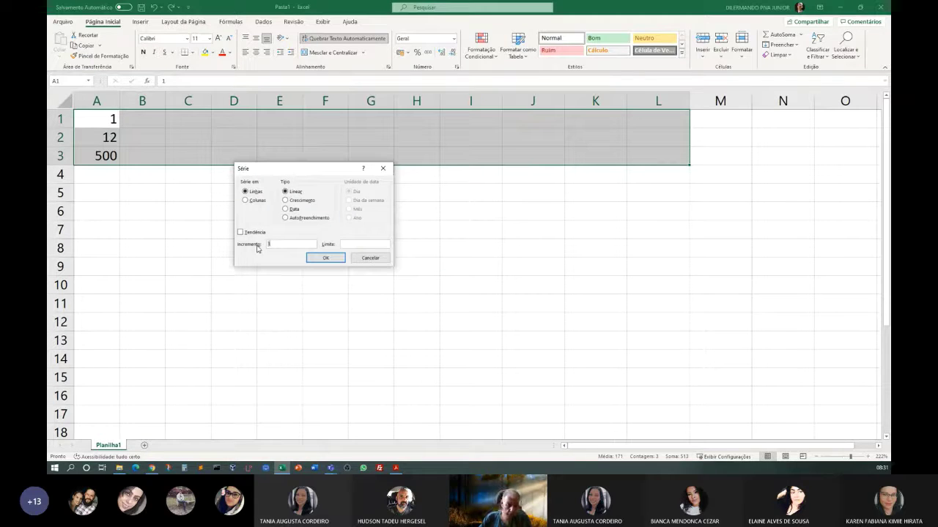
pyautogui.write('0')
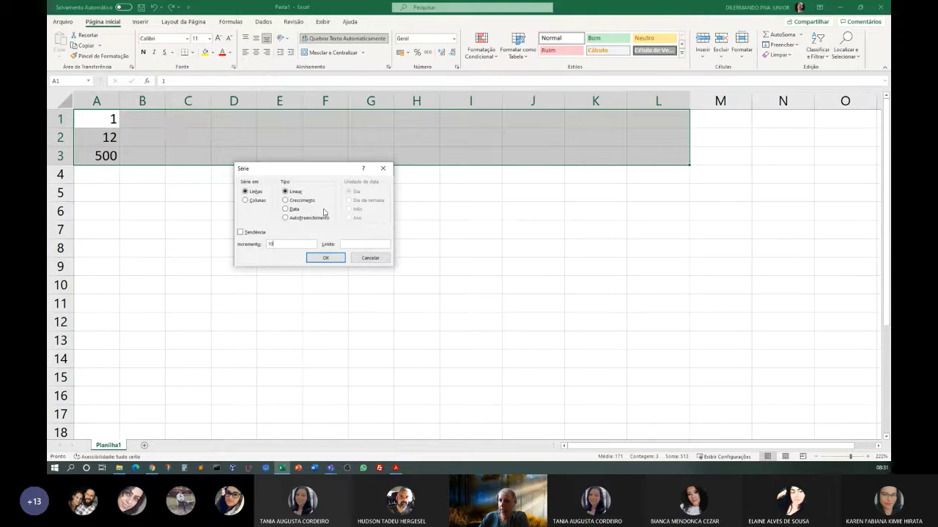
pyautogui.click(318, 259)
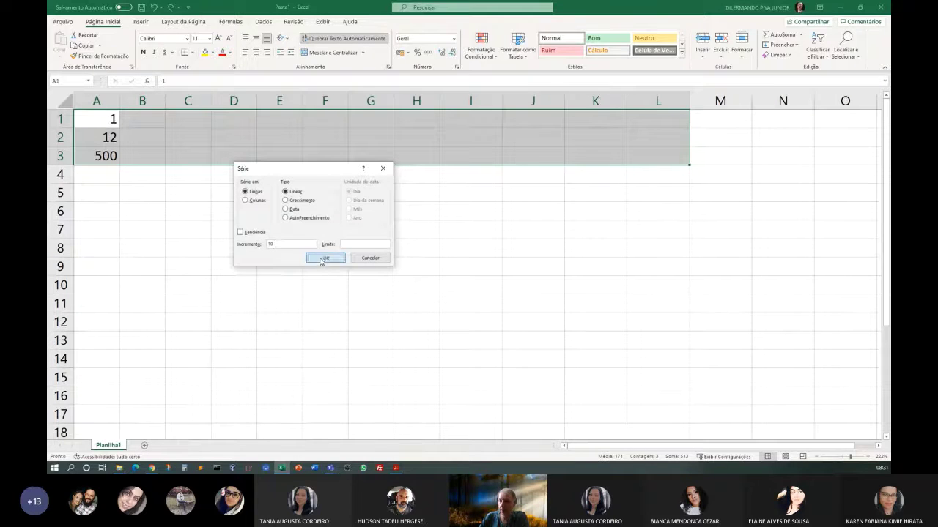
pyautogui.click(208, 306)
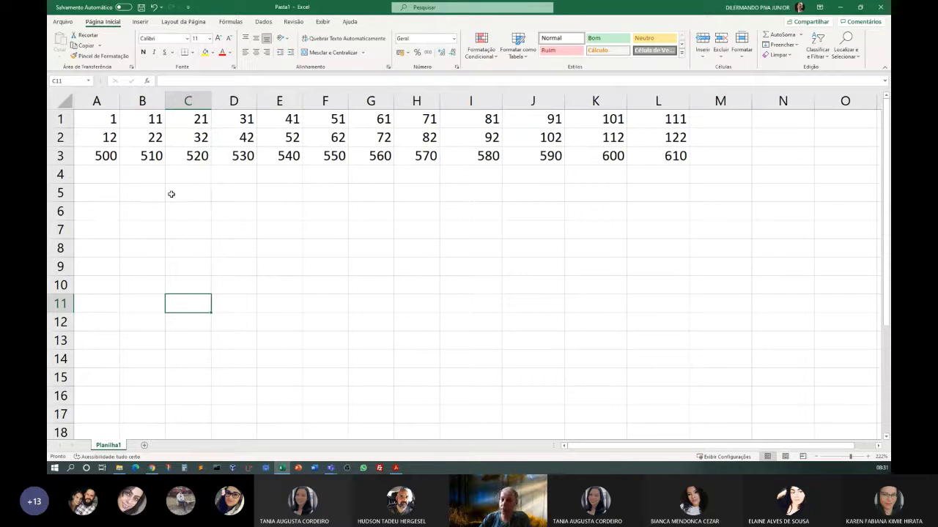
# Enter the starting values 100, 200 and 1000 in cells B5:D5.
pyautogui.click(145, 197)
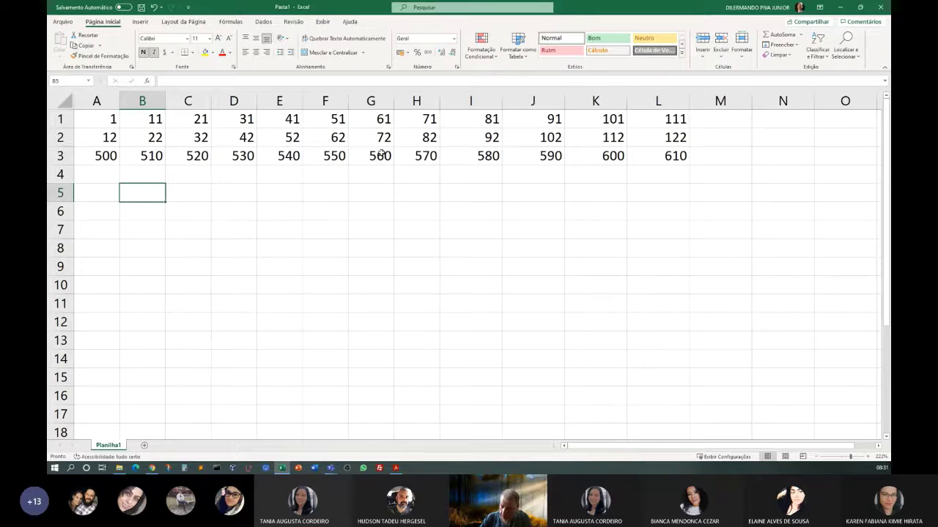
pyautogui.write('100')
pyautogui.press('Tab')
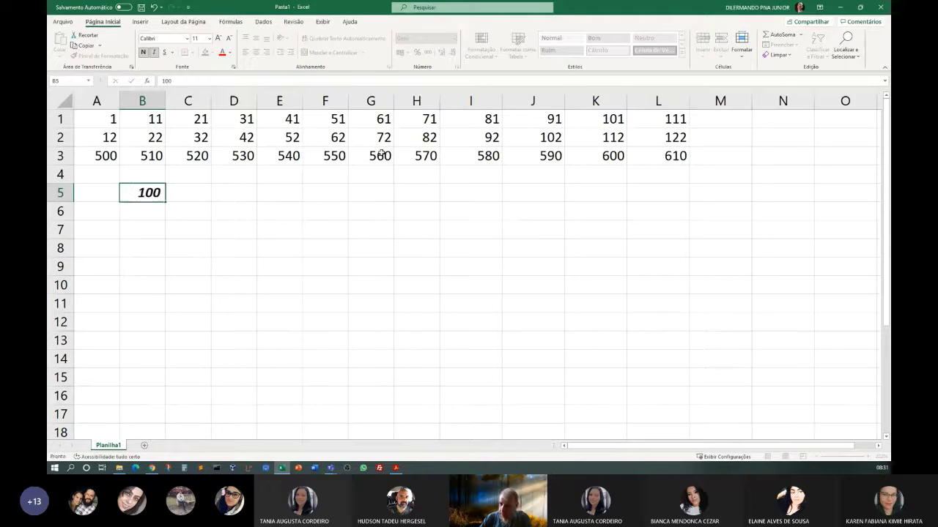
pyautogui.write('200')
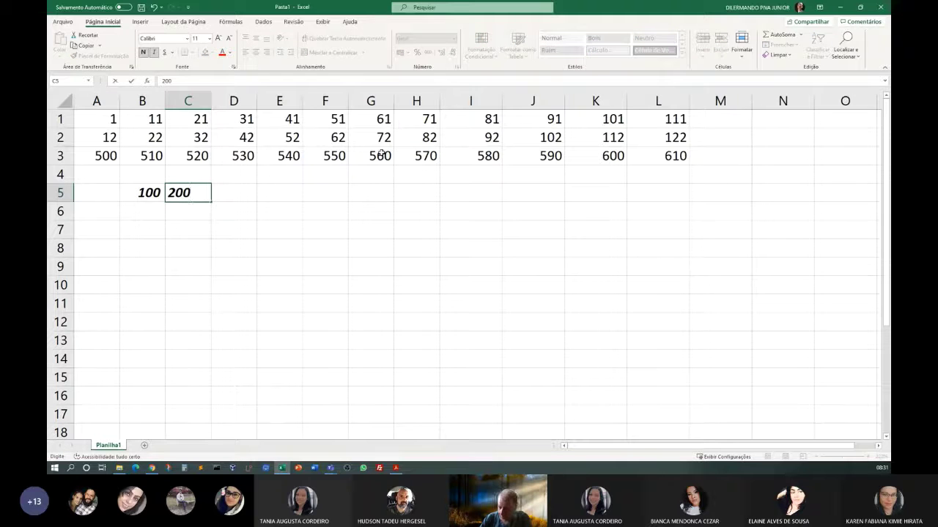
pyautogui.press('Tab')
pyautogui.write('1000')
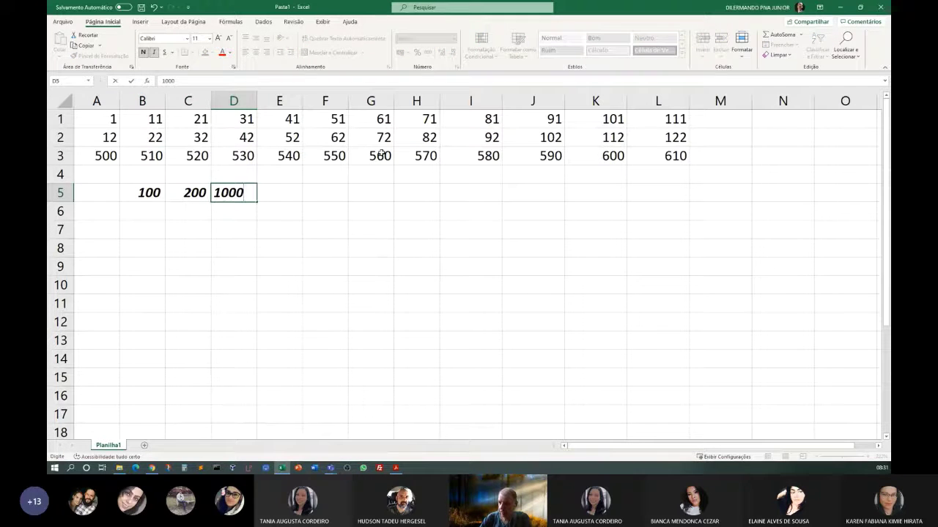
pyautogui.click(318, 242)
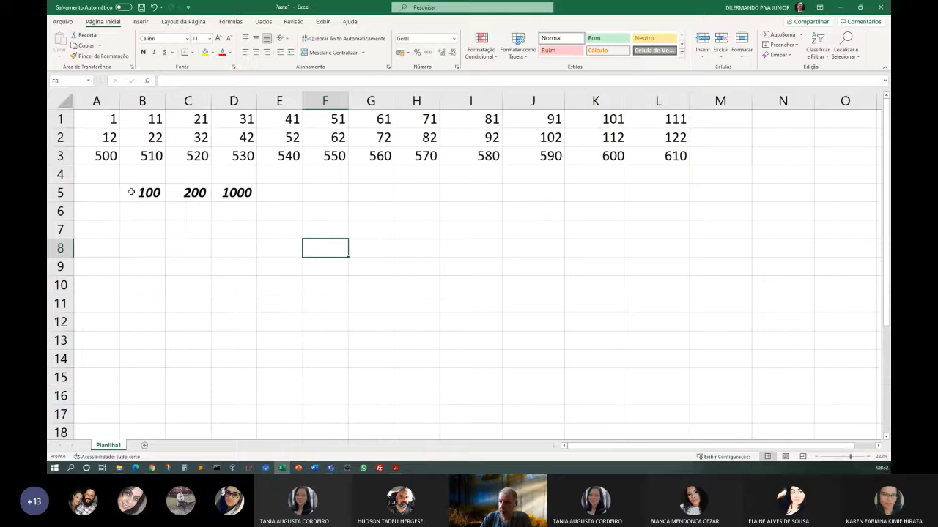
# Fill B5:B17 with a linear column series using an increment of 100.
pyautogui.moveTo(132, 192); pyautogui.dragTo(140, 413)
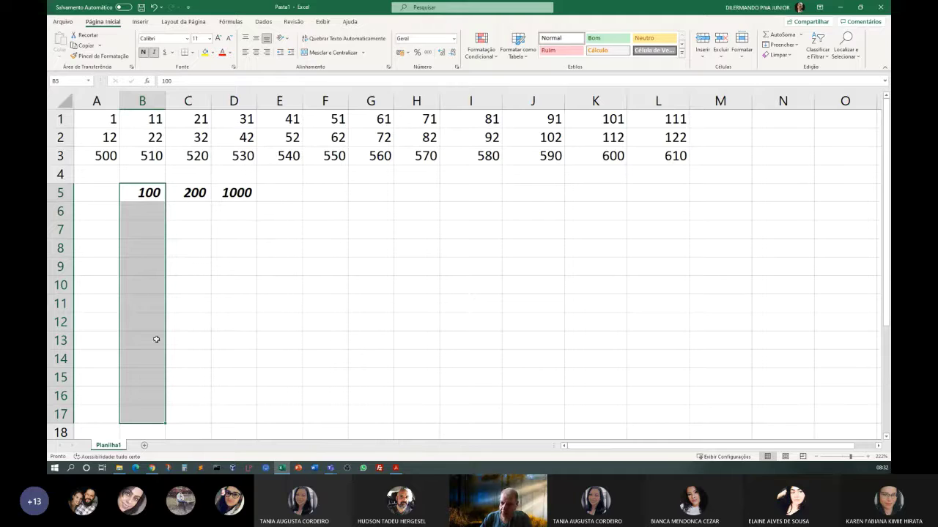
pyautogui.click(797, 45)
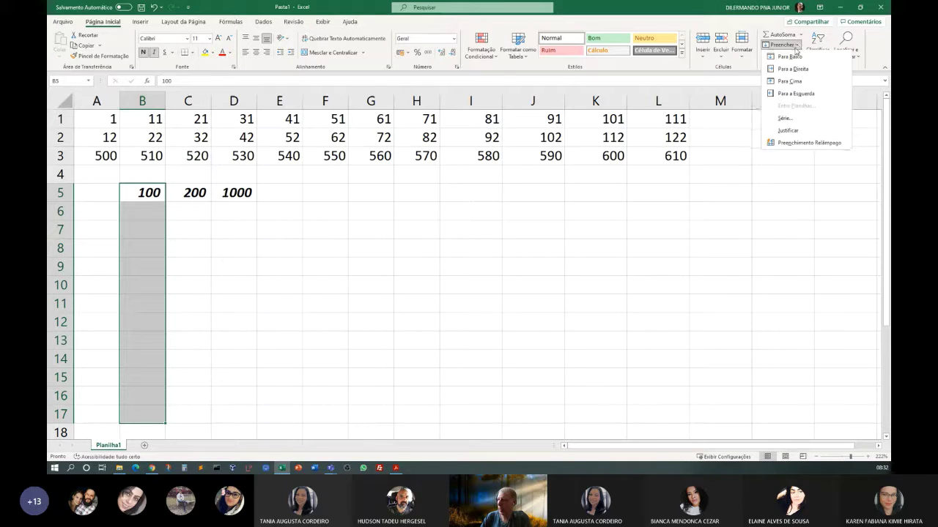
pyautogui.click(783, 117)
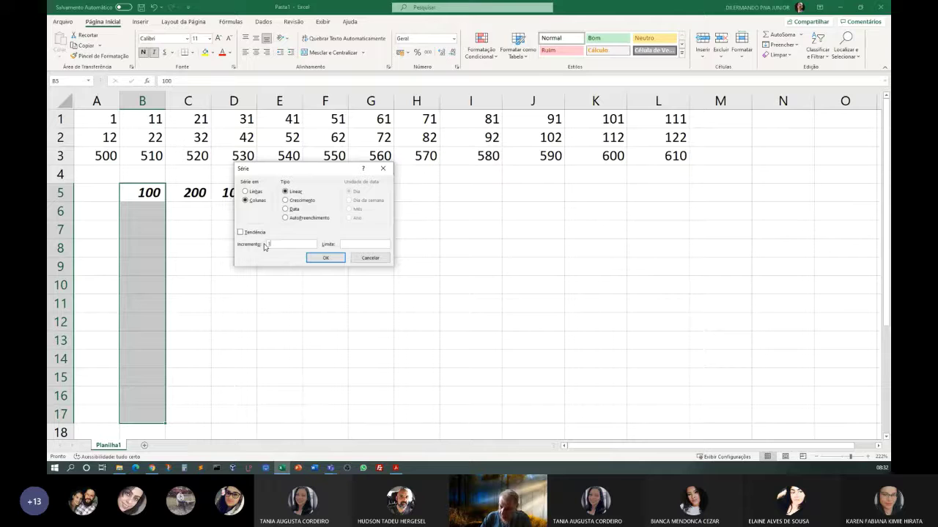
pyautogui.click(325, 257)
pyautogui.click(336, 282)
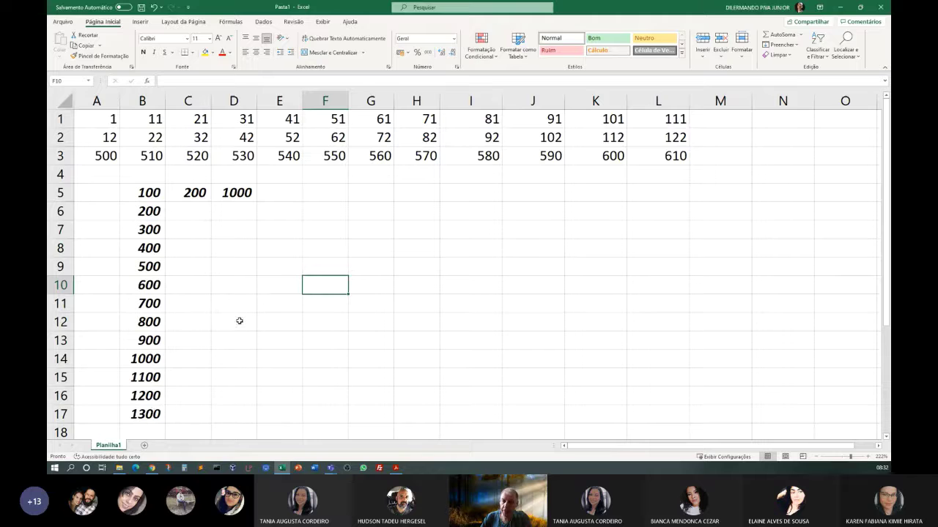
# Fill B5:D17 with linear column series using an increment of 50.
pyautogui.moveTo(155, 197); pyautogui.dragTo(252, 401)
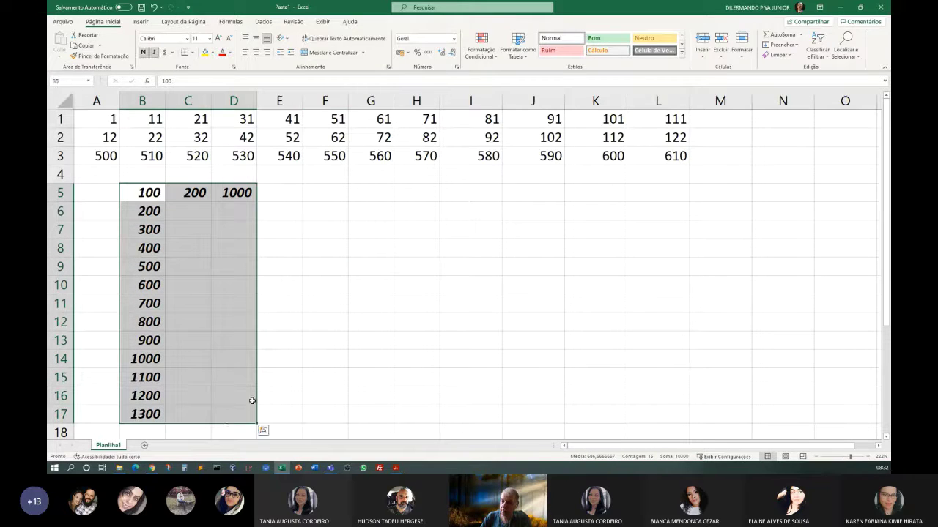
pyautogui.click(796, 45)
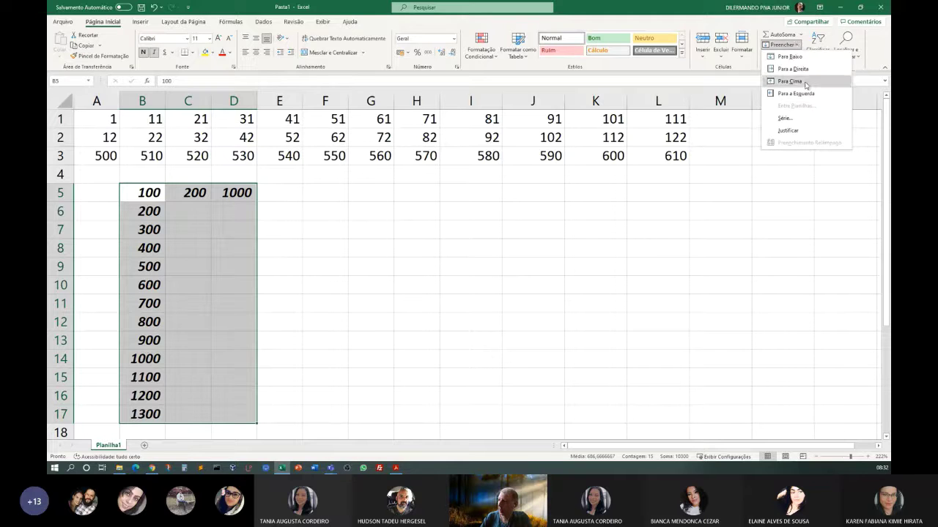
pyautogui.click(789, 120)
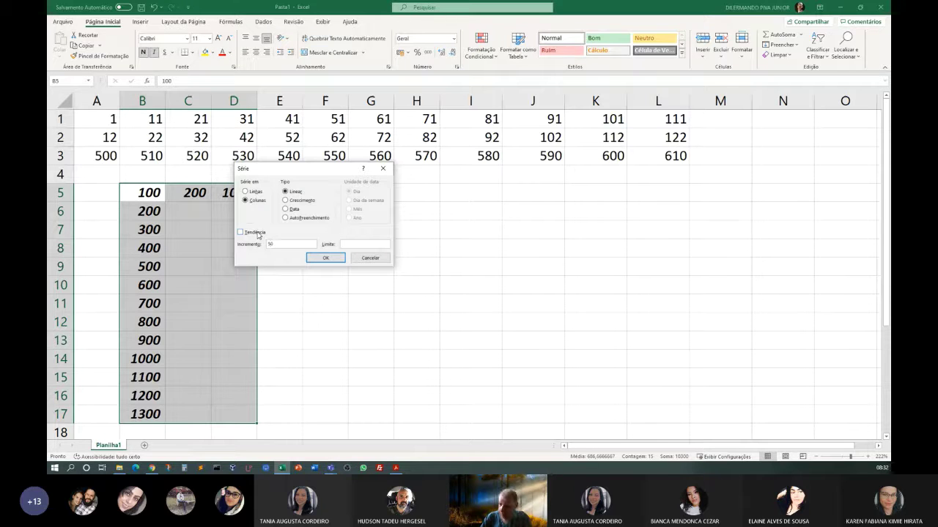
pyautogui.press('Return')
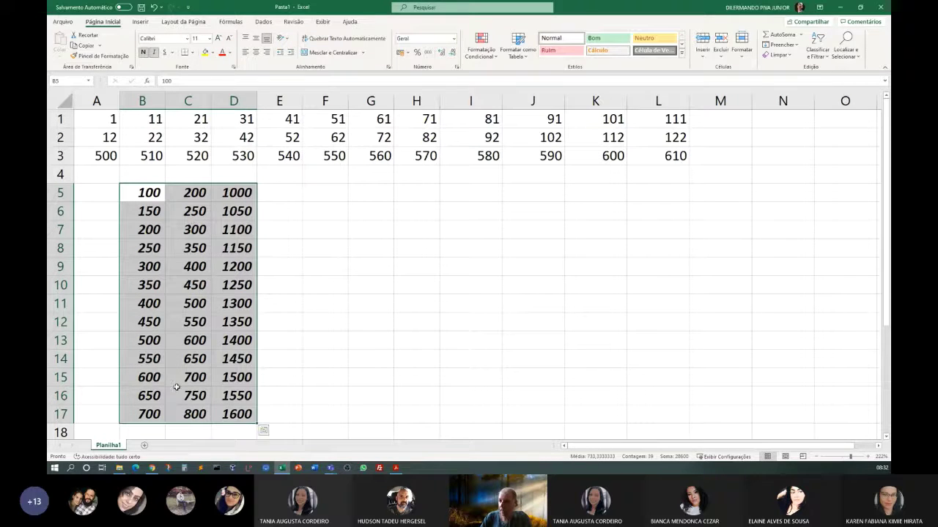
pyautogui.click(423, 322)
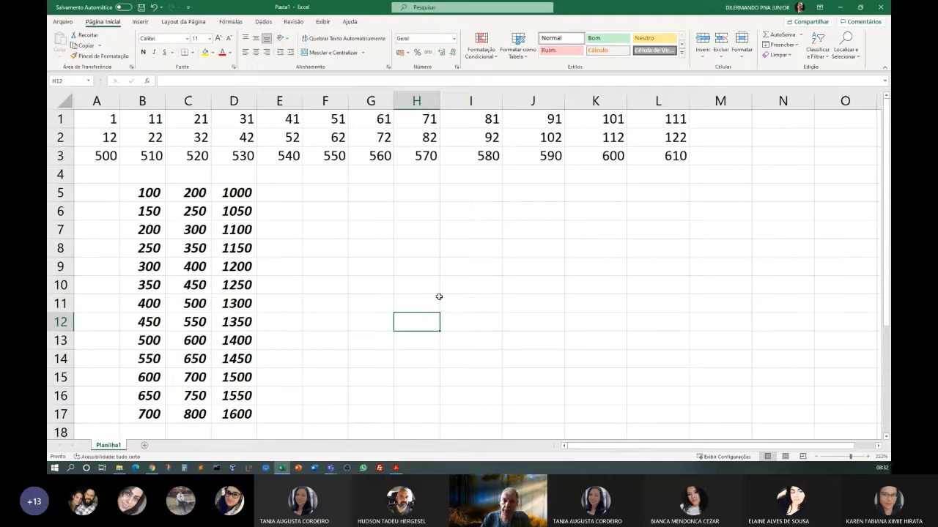
pyautogui.click(411, 268)
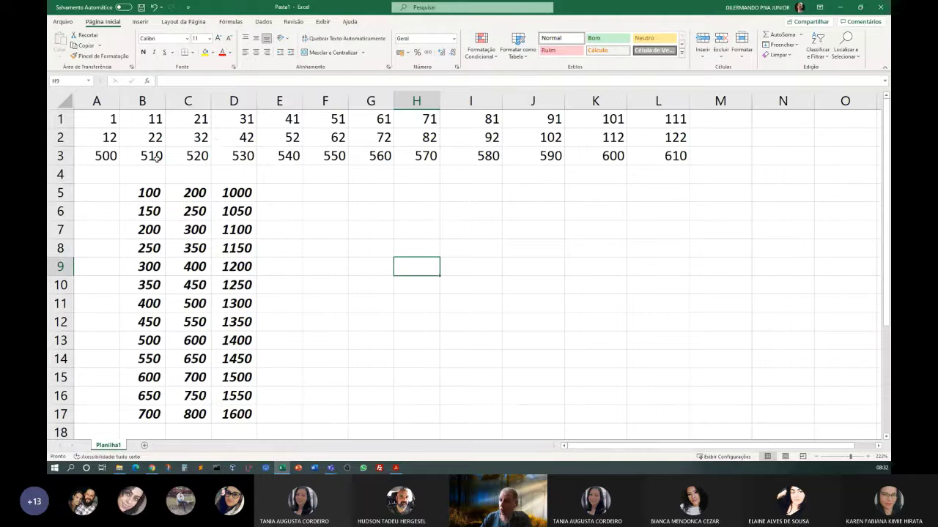
# Clear all the series values from the worksheet, covering columns A through M.
pyautogui.moveTo(93, 119); pyautogui.dragTo(689, 410)
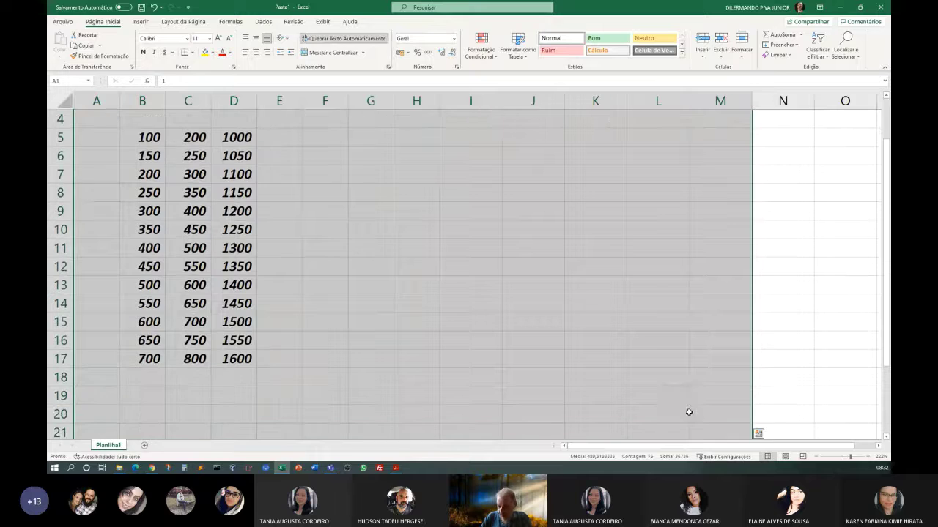
pyautogui.press('Delete')
pyautogui.scroll(1, 375, 122)
# Enter 1, 12 and 500 again as starting values in cells A1:A3.
pyautogui.click(112, 116)
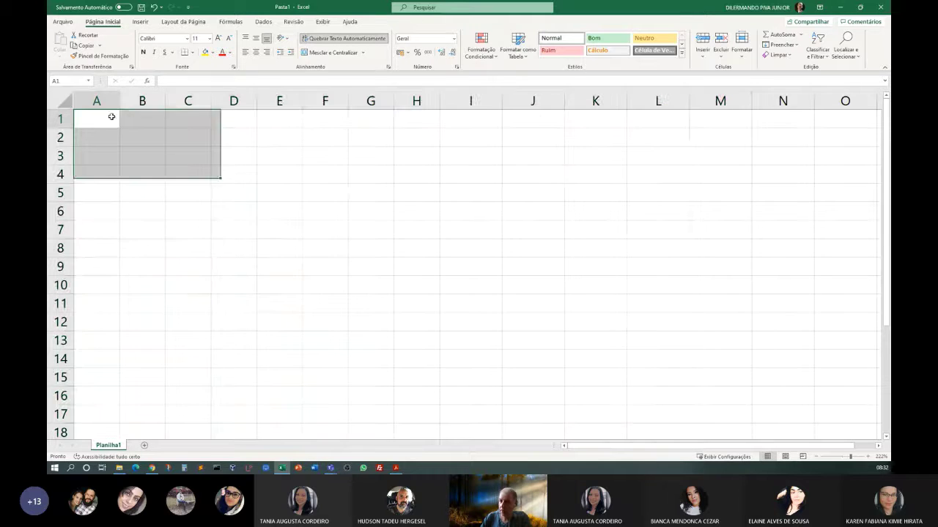
pyautogui.write('1')
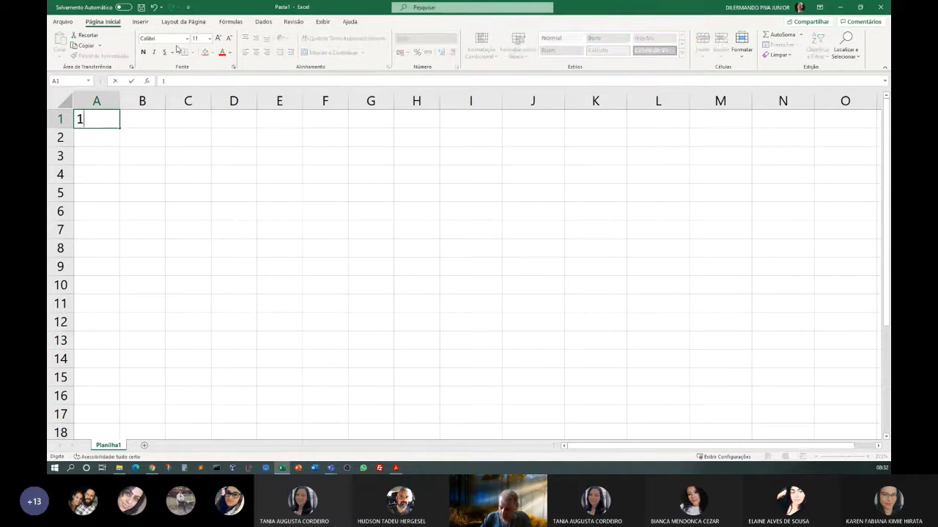
pyautogui.press('Return')
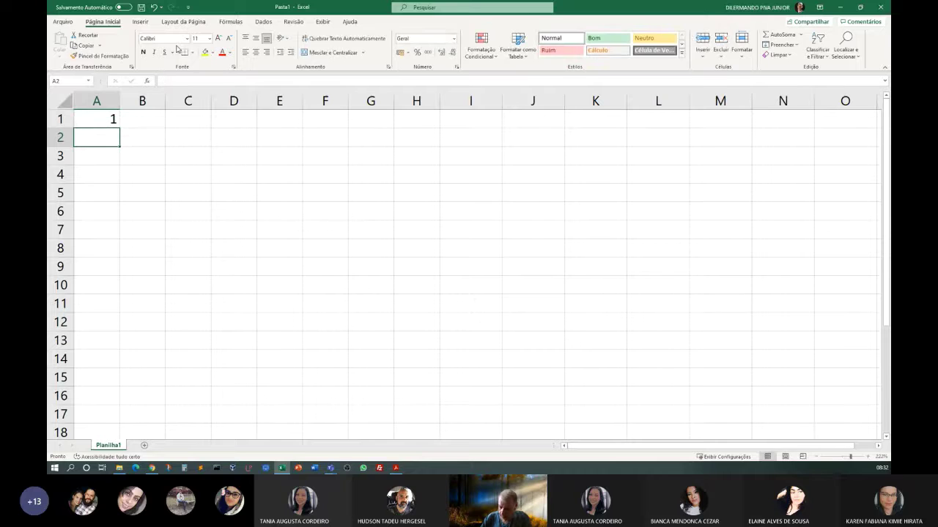
pyautogui.write('12')
pyautogui.press('Return')
pyautogui.write('500')
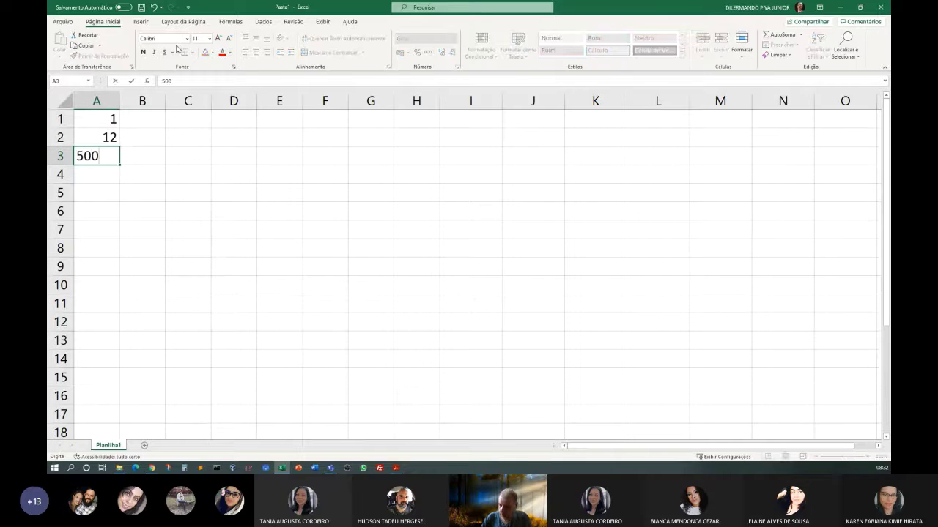
pyautogui.press('Return')
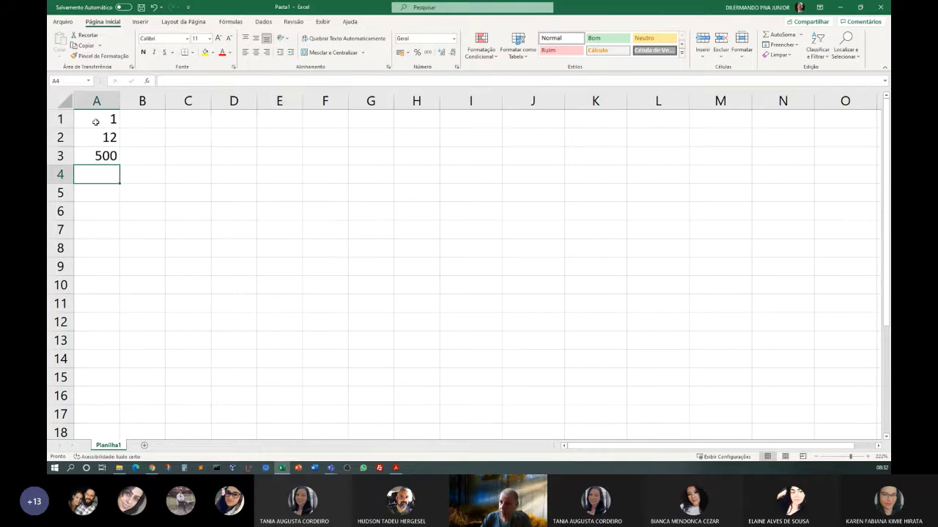
# Fill A1:K1 with a growth series along the row using a step value of 2.
pyautogui.moveTo(94, 119); pyautogui.dragTo(624, 95)
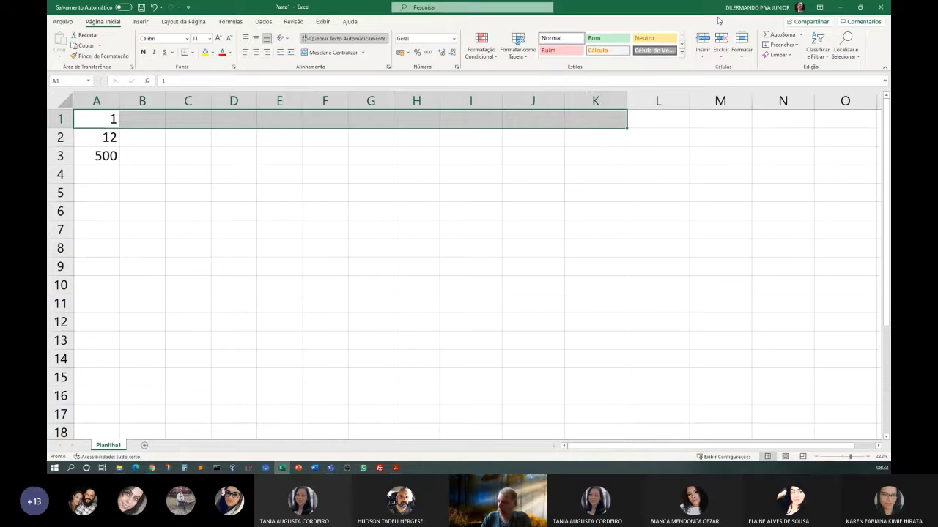
pyautogui.click(781, 45)
pyautogui.click(785, 118)
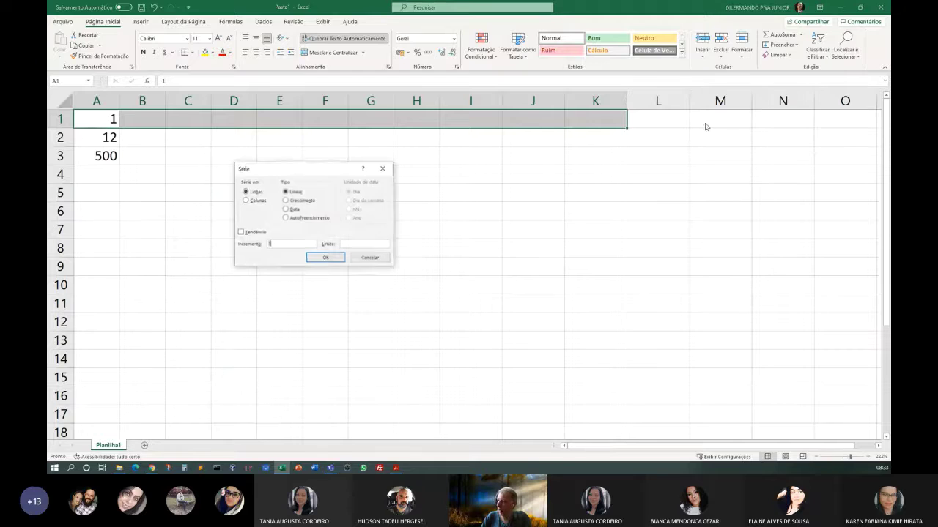
pyautogui.click(284, 201)
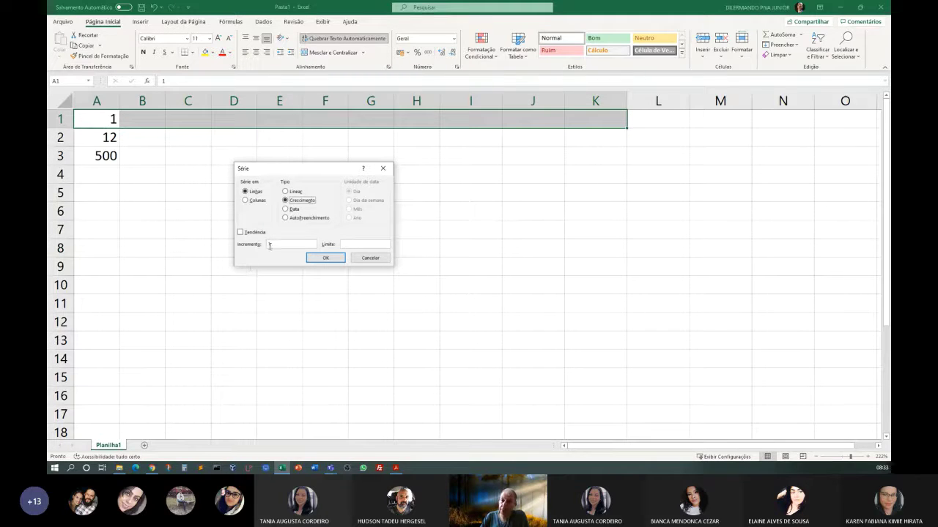
pyautogui.click(284, 245)
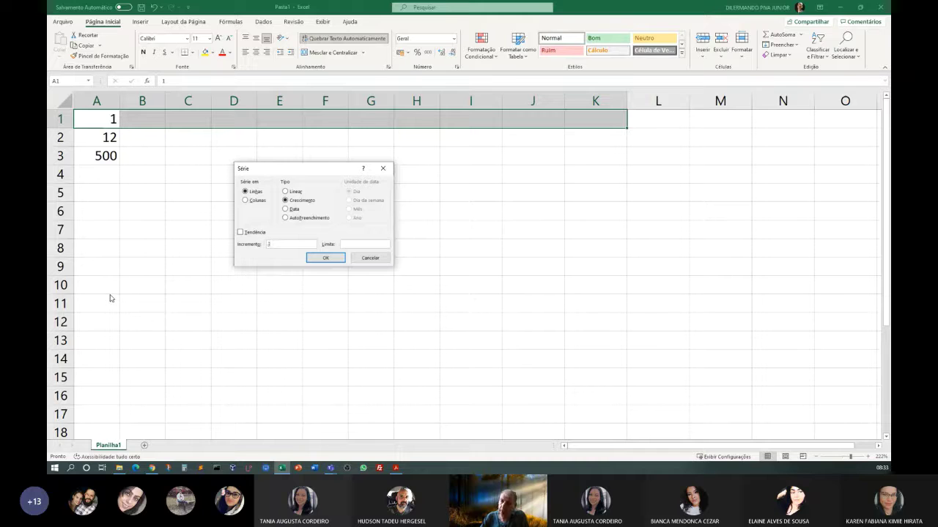
pyautogui.write('2')
pyautogui.click(326, 258)
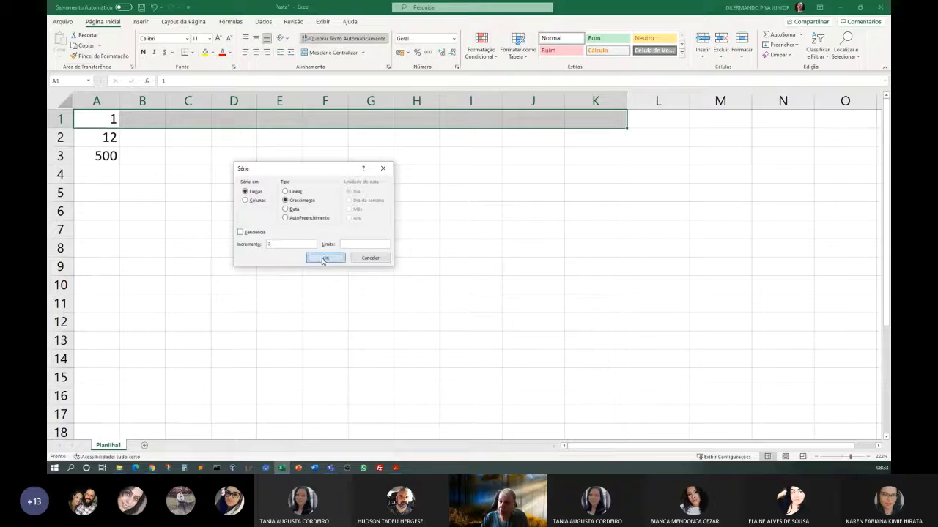
pyautogui.click(139, 254)
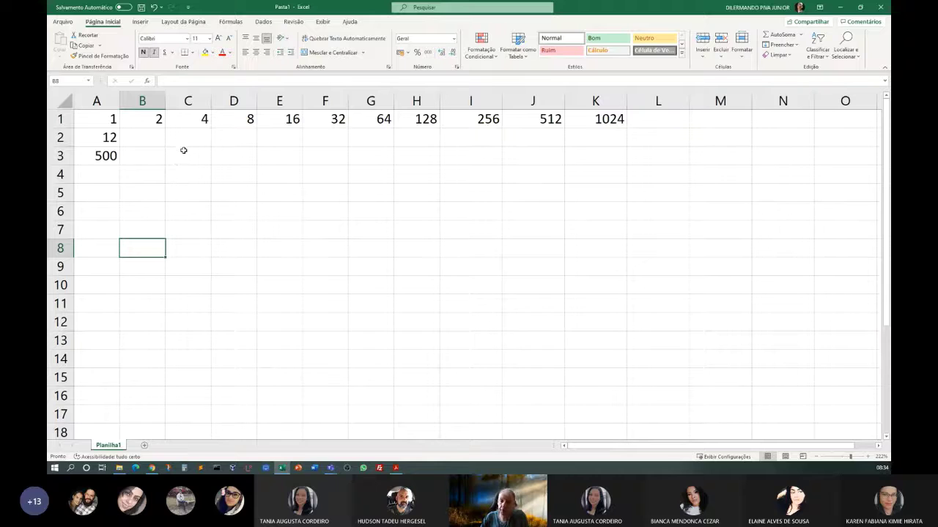
# Set the starting value in A1 to 5 and clear the old series values from B1:K1.
pyautogui.click(110, 120)
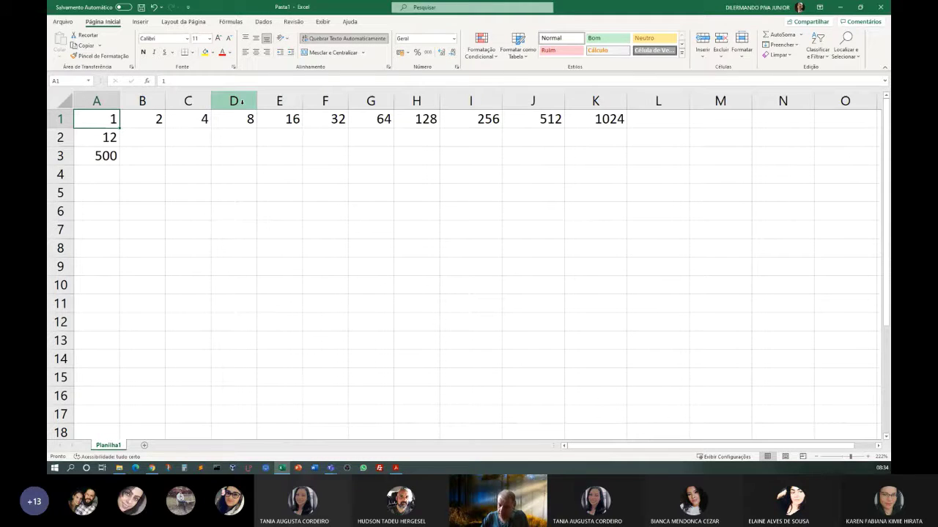
pyautogui.write('5')
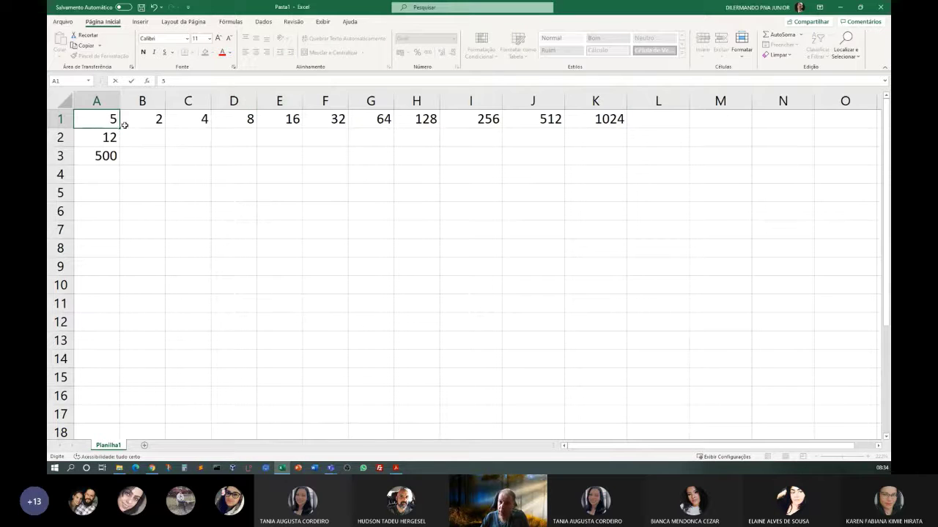
pyautogui.moveTo(125, 125); pyautogui.dragTo(576, 118)
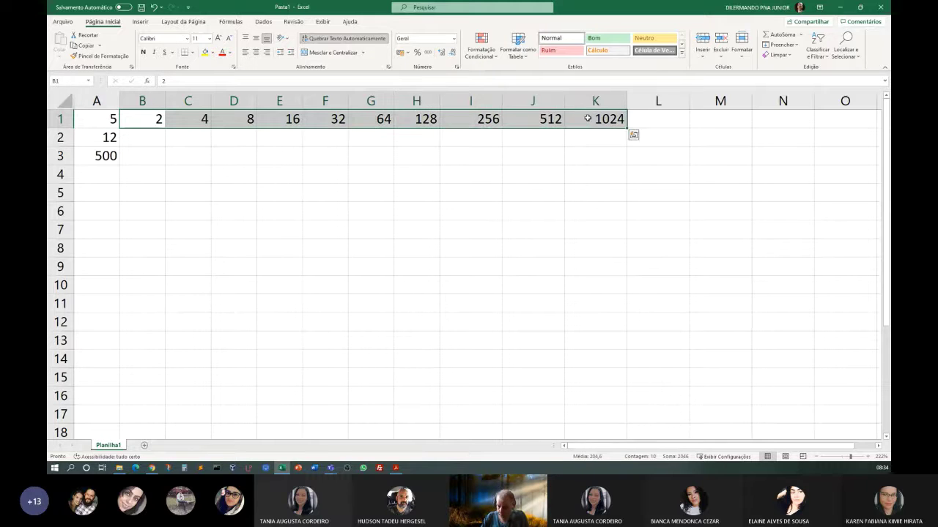
pyautogui.press('Delete')
# Fill A1:K1 with a growth series along the row using a step value of 5.
pyautogui.moveTo(96, 125); pyautogui.dragTo(580, 123)
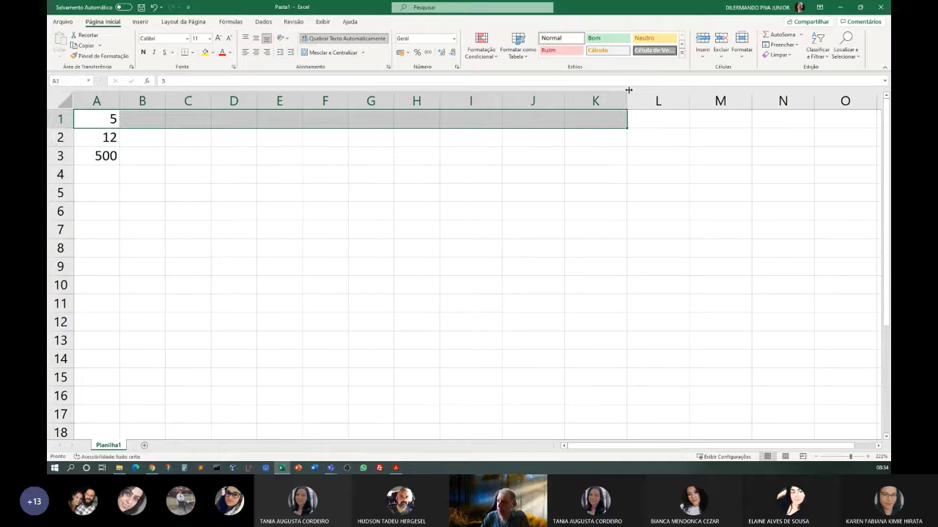
pyautogui.click(798, 49)
pyautogui.click(791, 114)
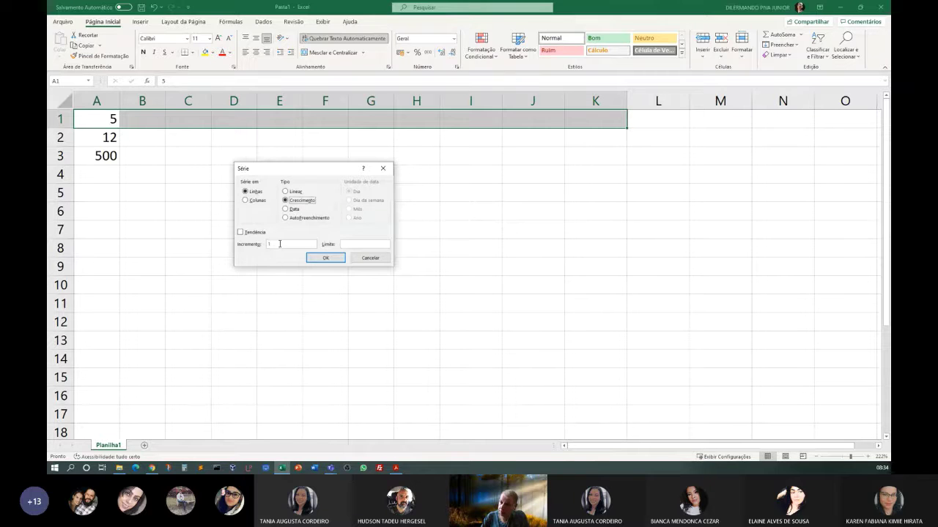
pyautogui.moveTo(279, 244); pyautogui.dragTo(260, 245)
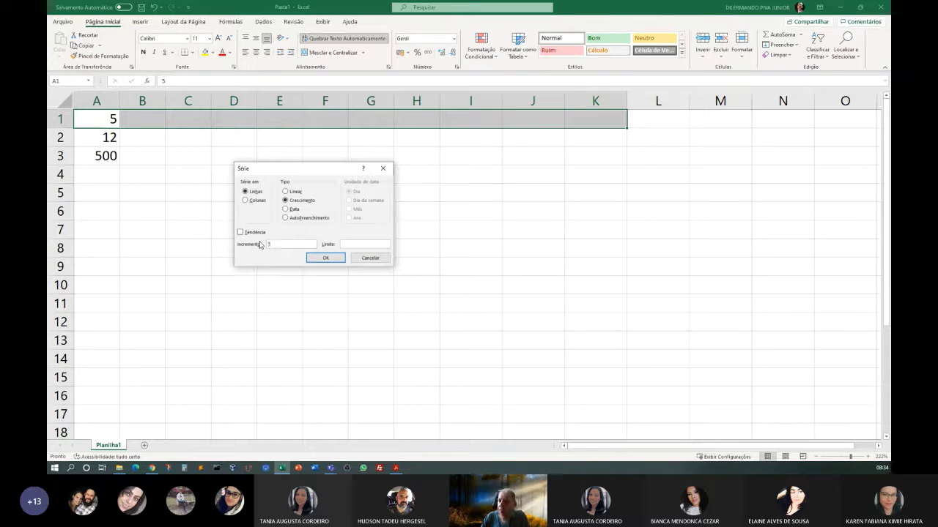
pyautogui.click(327, 258)
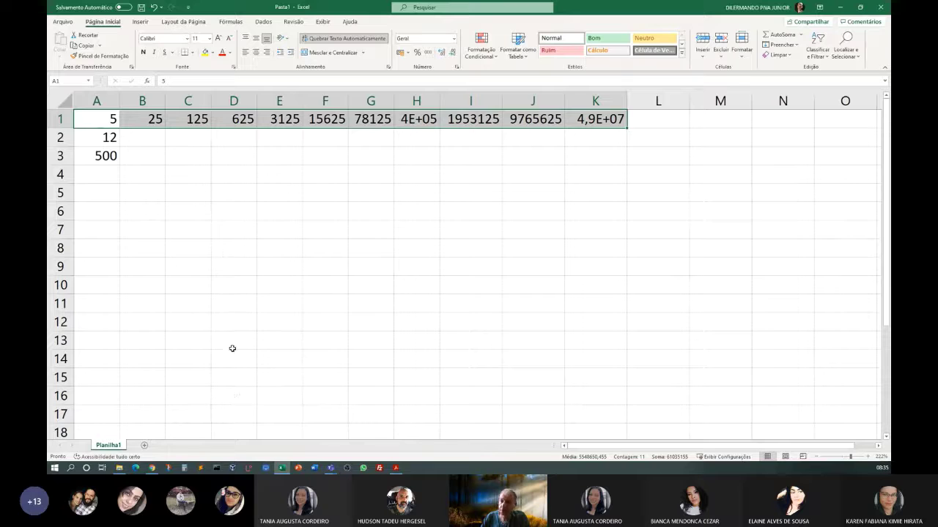
# Inspect the growth series in row 1, checking the full stored values of K1 and H1.
pyautogui.click(131, 169)
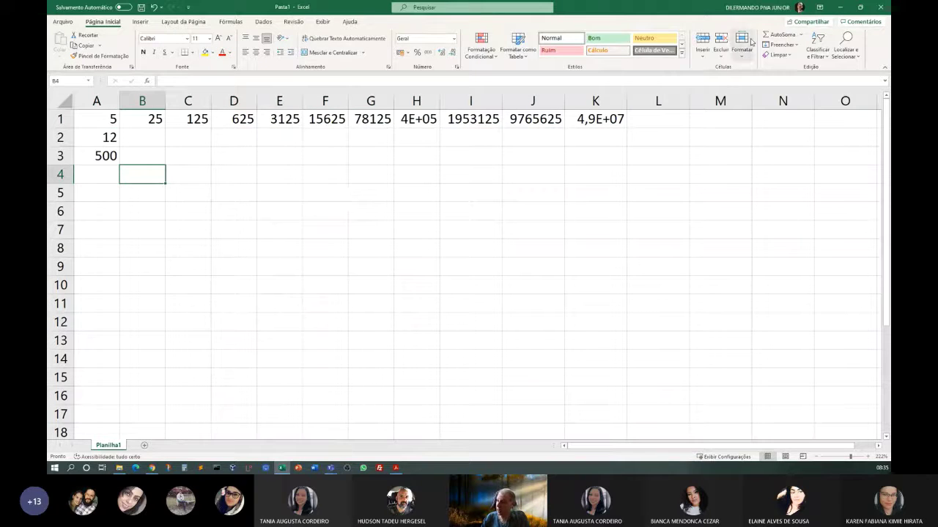
pyautogui.click(292, 233)
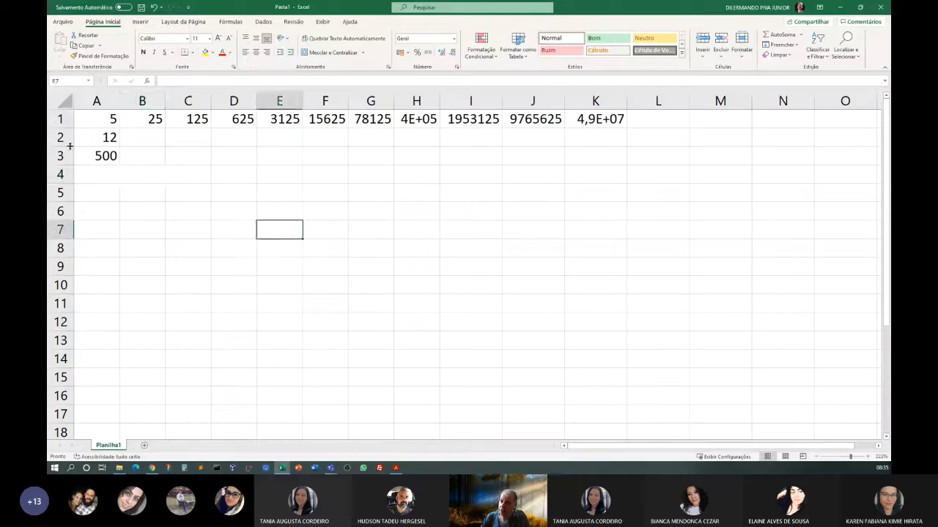
pyautogui.moveTo(100, 119); pyautogui.dragTo(144, 119)
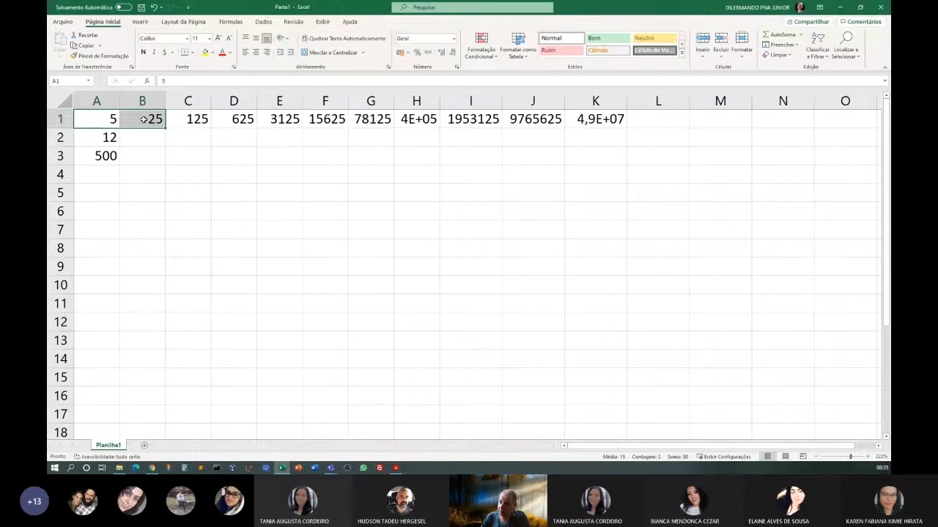
pyautogui.click(620, 122)
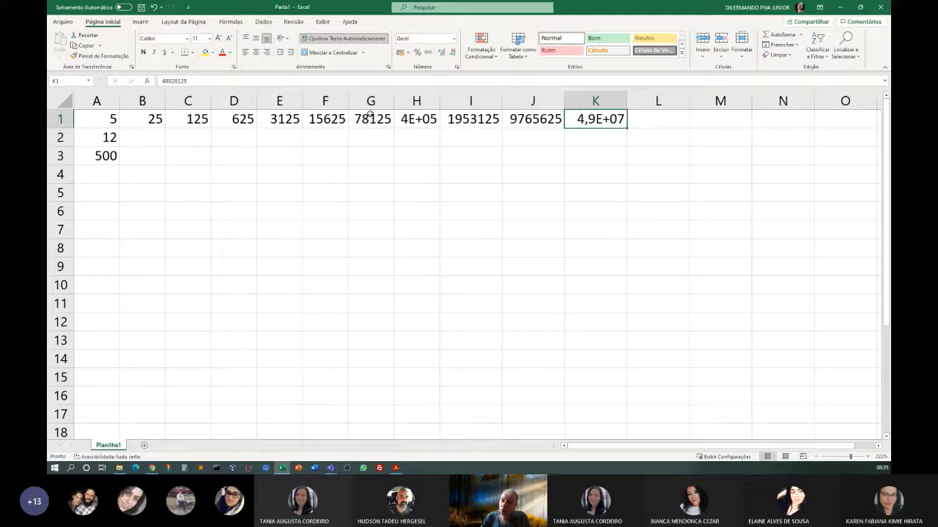
pyautogui.click(413, 122)
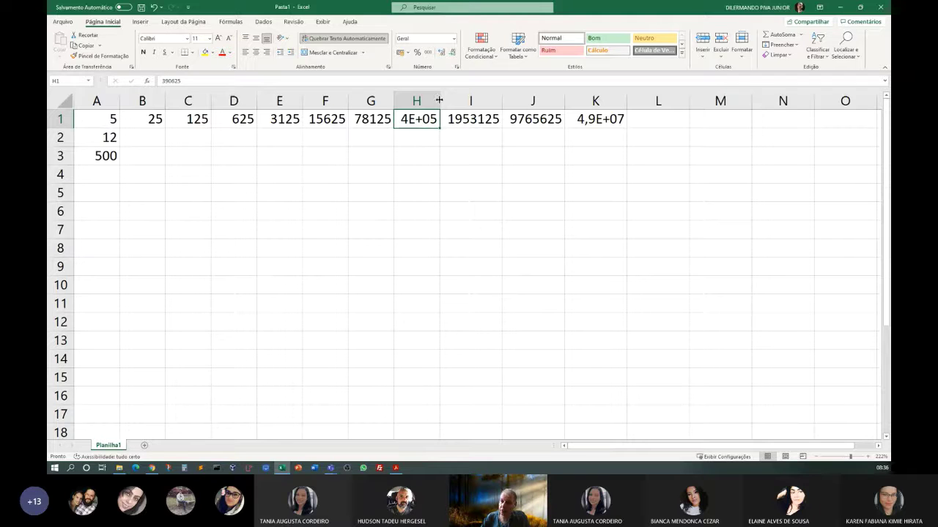
# Widen column H, narrow it to less than its original width, and return it to about the original width.
pyautogui.moveTo(439, 100); pyautogui.dragTo(489, 96)
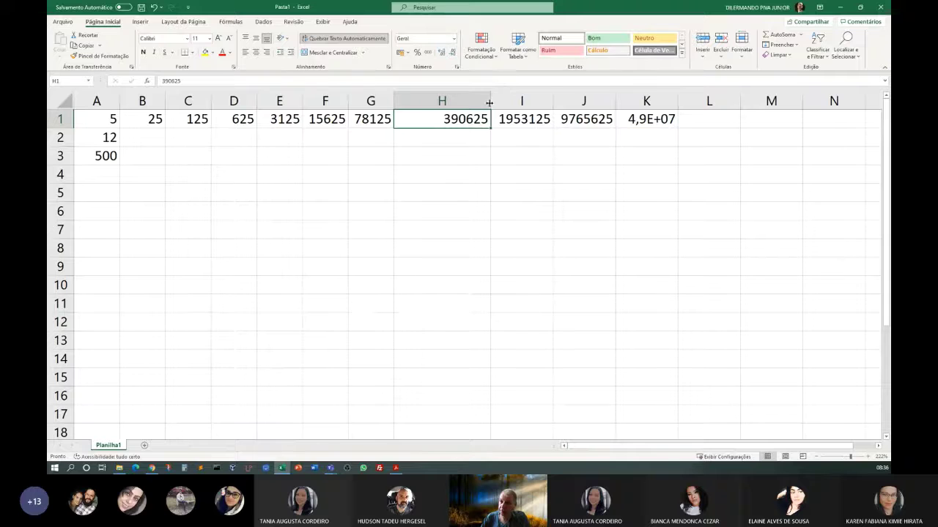
pyautogui.moveTo(489, 100); pyautogui.dragTo(441, 100)
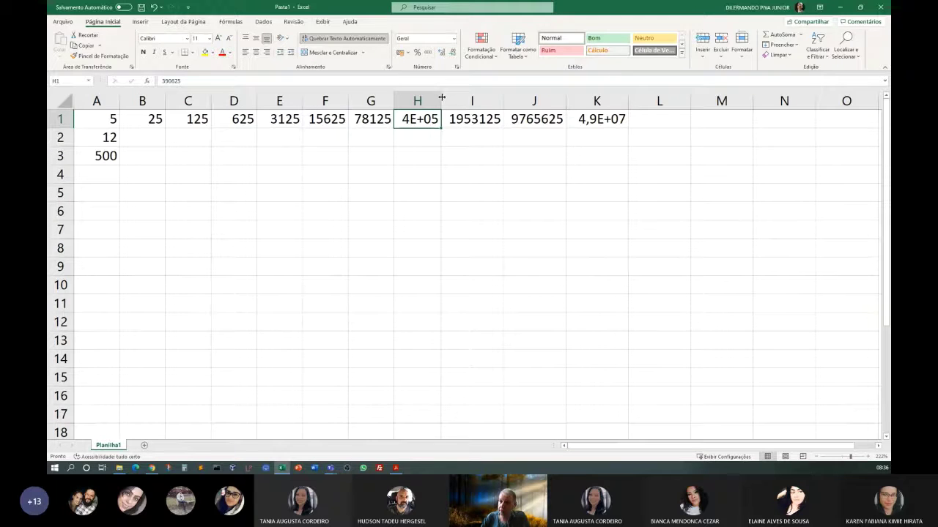
pyautogui.moveTo(441, 98); pyautogui.dragTo(417, 96)
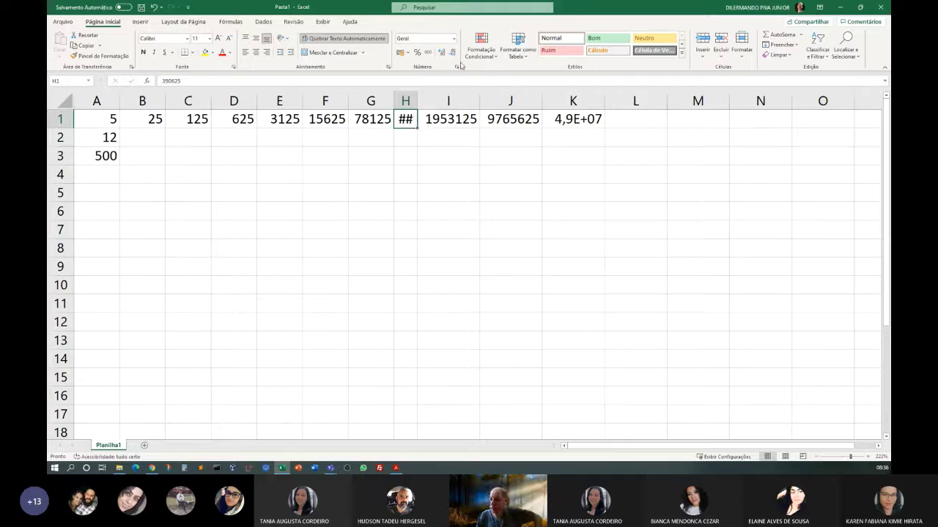
pyautogui.moveTo(417, 99); pyautogui.dragTo(441, 100)
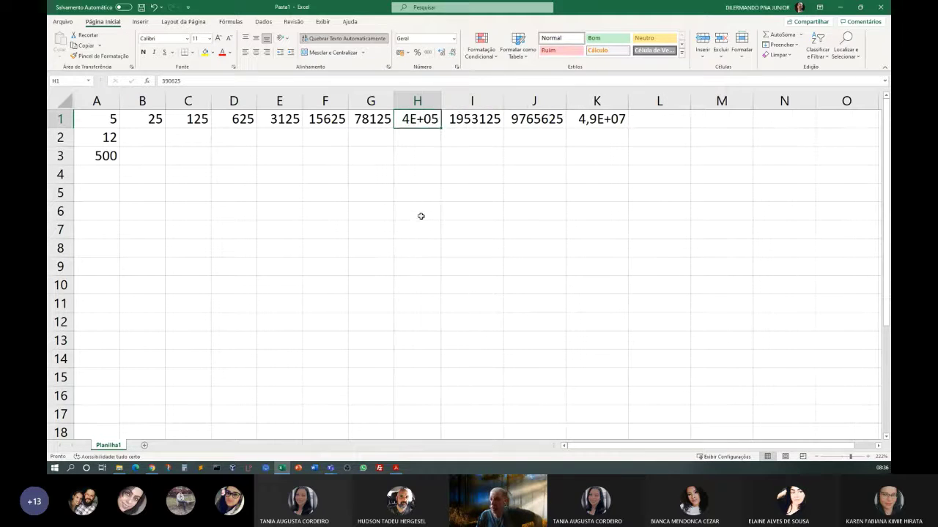
pyautogui.click(419, 213)
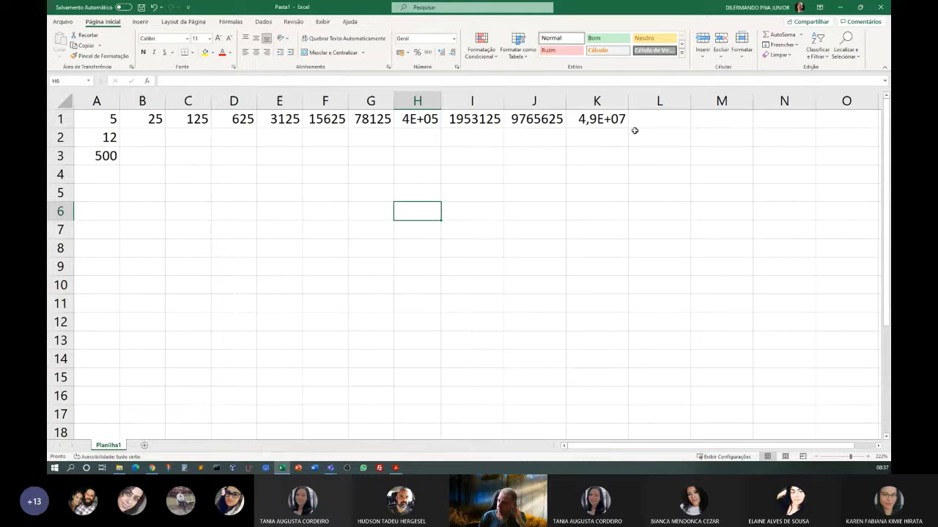
# Clear the range A1:L7 and enter 101 in cell A2 as a new starting value.
pyautogui.moveTo(635, 131); pyautogui.dragTo(120, 222)
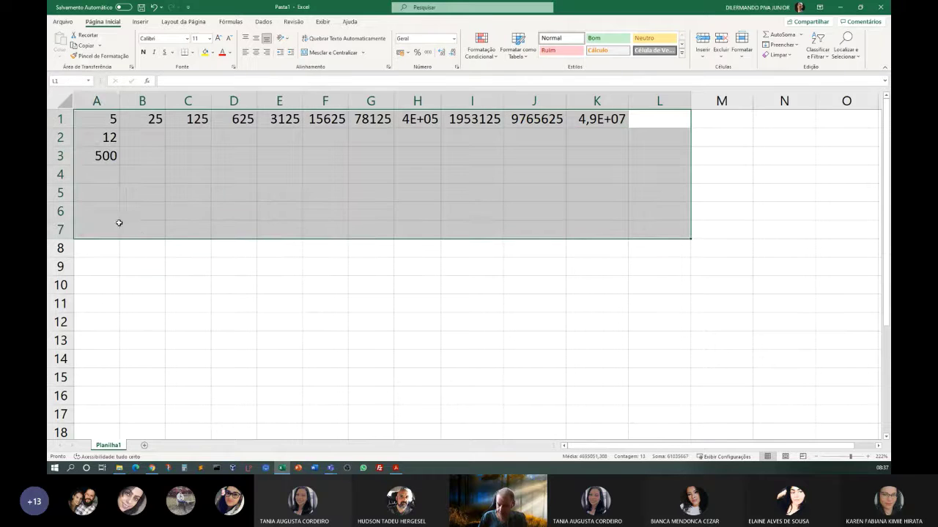
pyautogui.press('Delete')
pyautogui.click(93, 142)
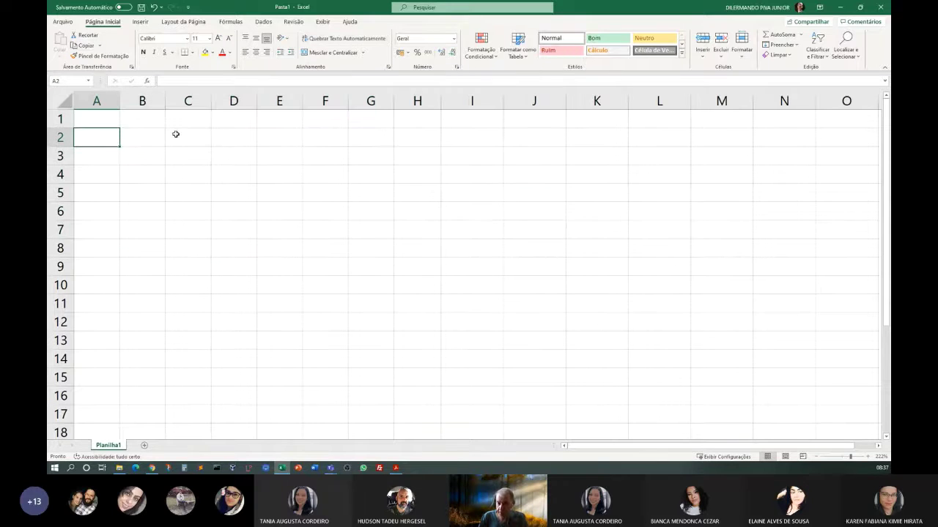
pyautogui.write('101')
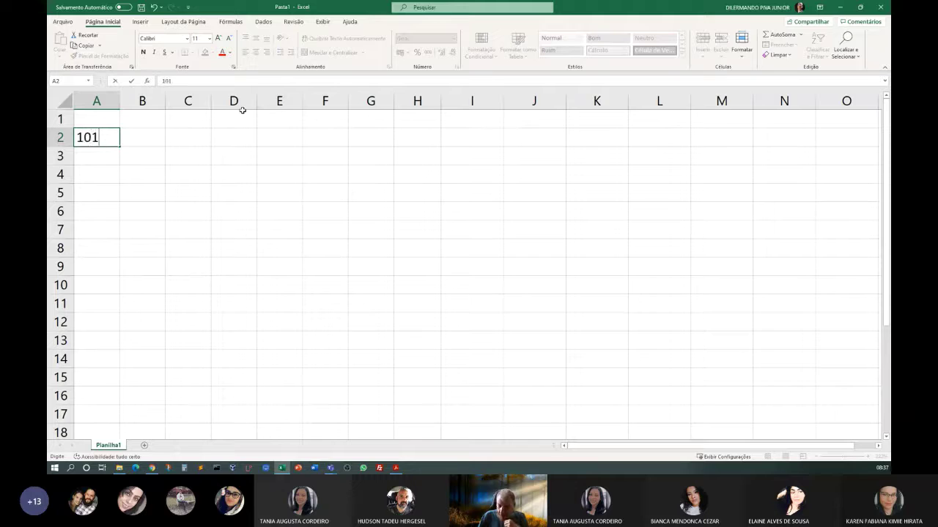
pyautogui.press('Tab')
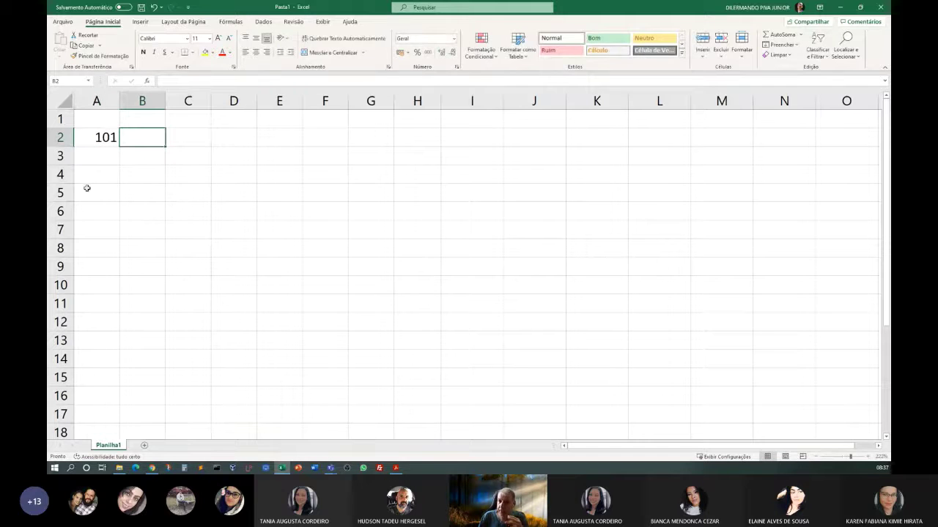
# Fill A2:N2 with a linear series along the row using an increment of 120 and a limit value.
pyautogui.click(91, 137)
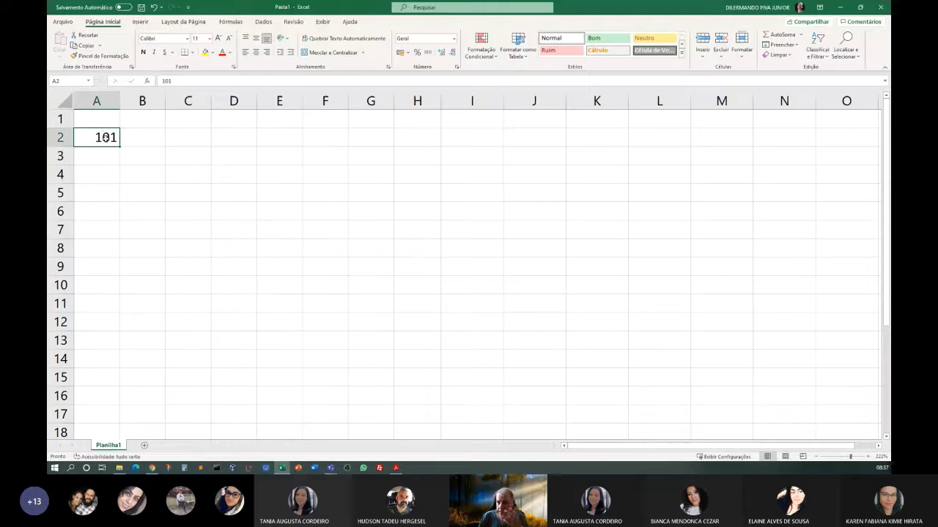
pyautogui.moveTo(106, 137); pyautogui.dragTo(541, 139)
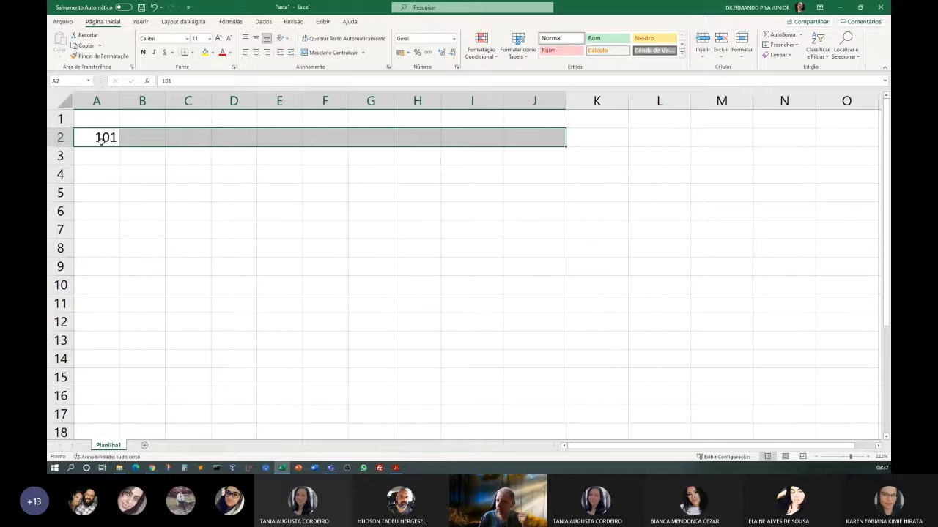
pyautogui.moveTo(93, 138); pyautogui.dragTo(793, 134)
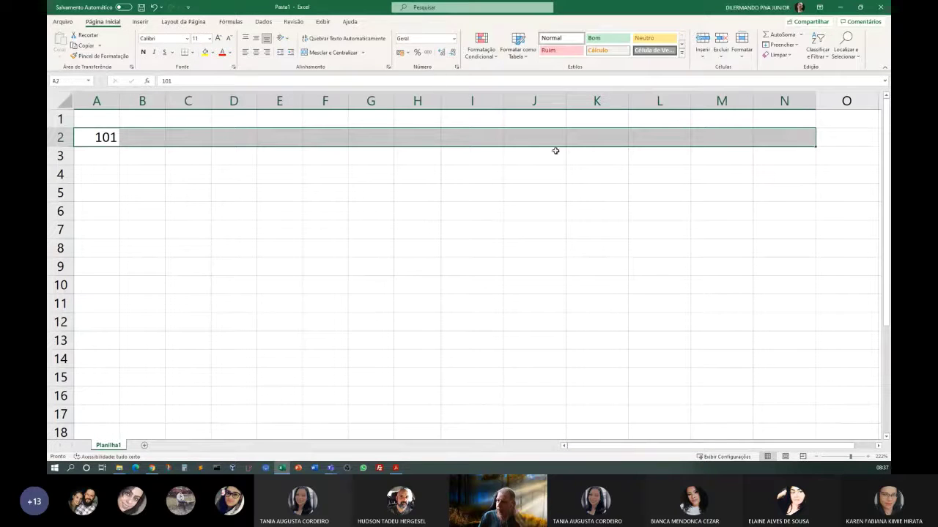
pyautogui.click(795, 46)
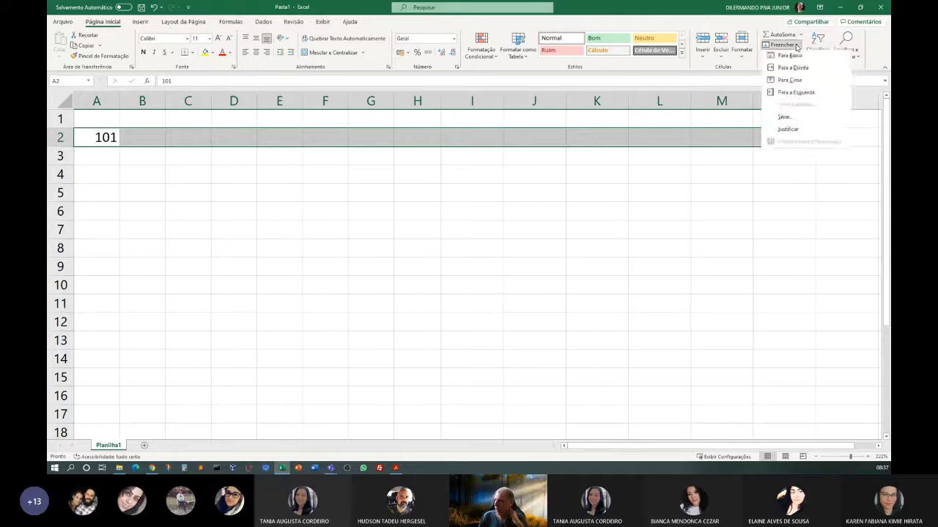
pyautogui.click(788, 118)
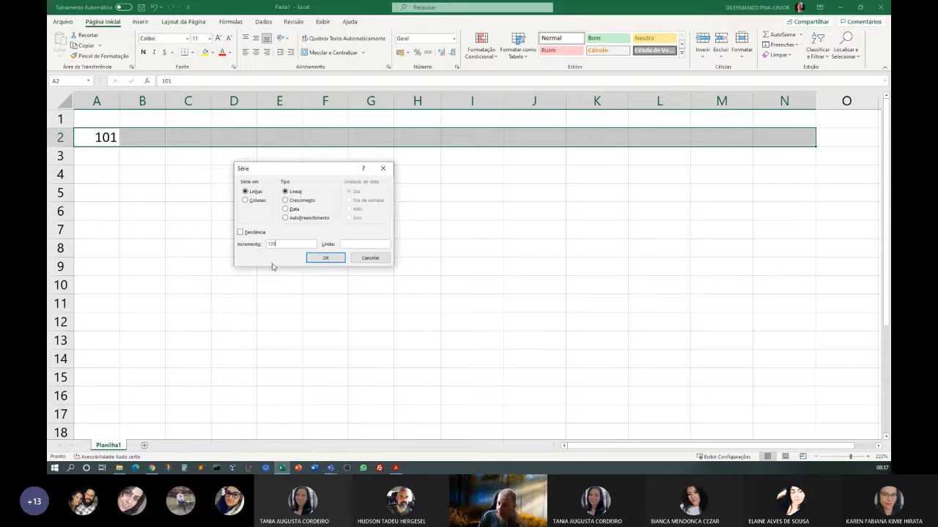
pyautogui.click(387, 245)
pyautogui.click(323, 259)
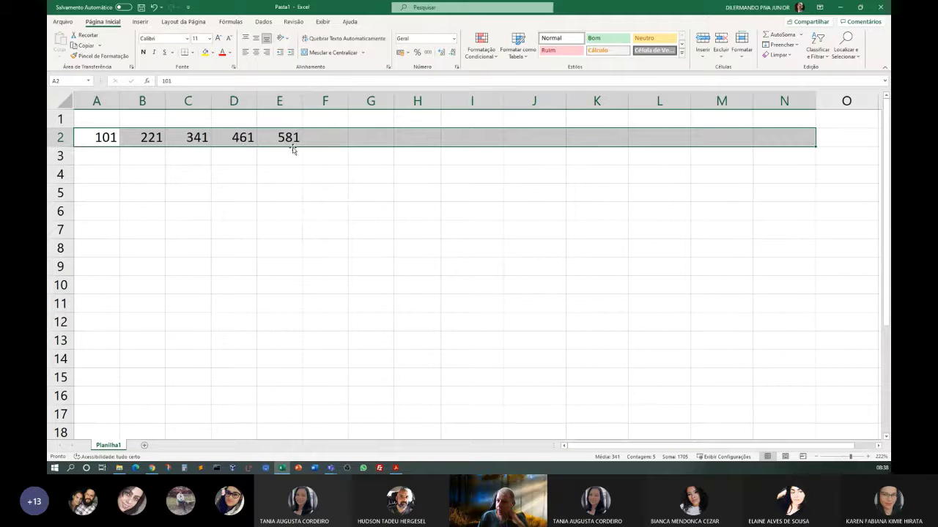
# Calculate the next term of the series in F2 with the formula =E2+120 and delete it again.
pyautogui.click(330, 137)
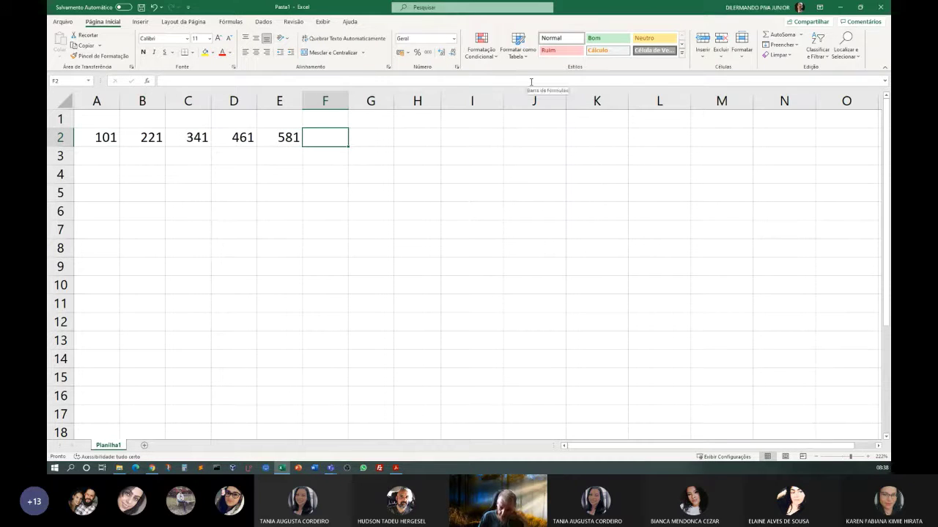
pyautogui.write('=')
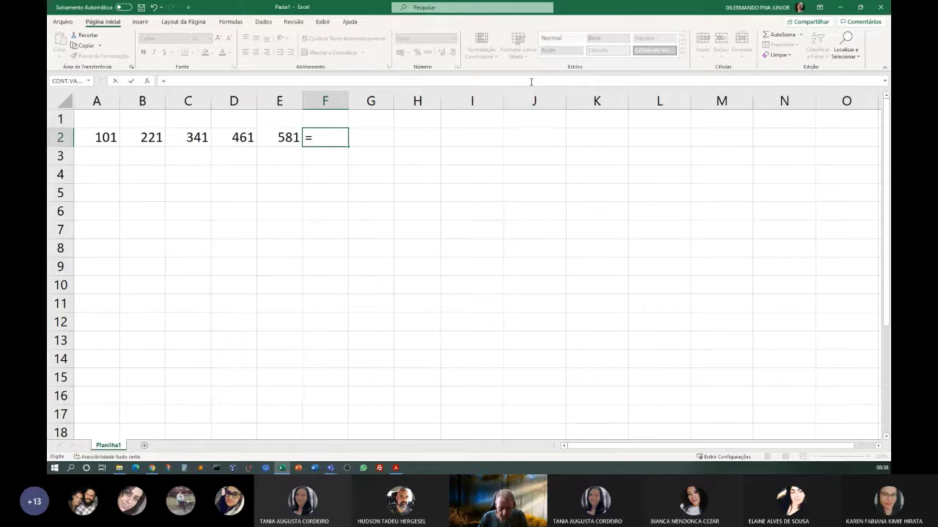
pyautogui.write('e2+')
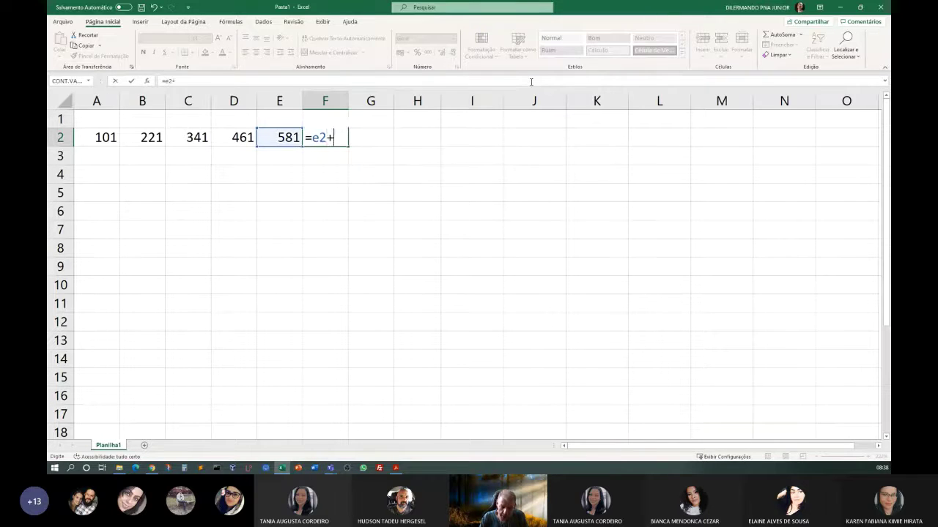
pyautogui.write('120')
pyautogui.press('Return')
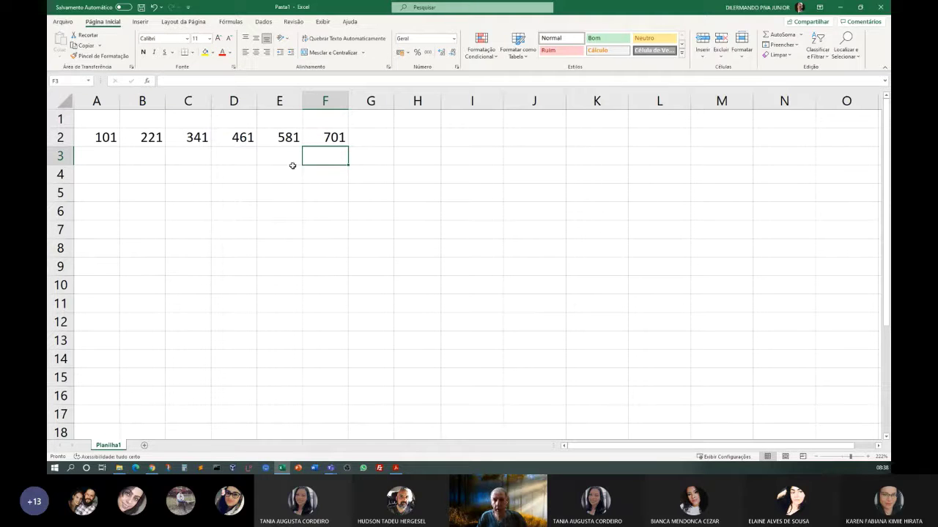
pyautogui.click(329, 139)
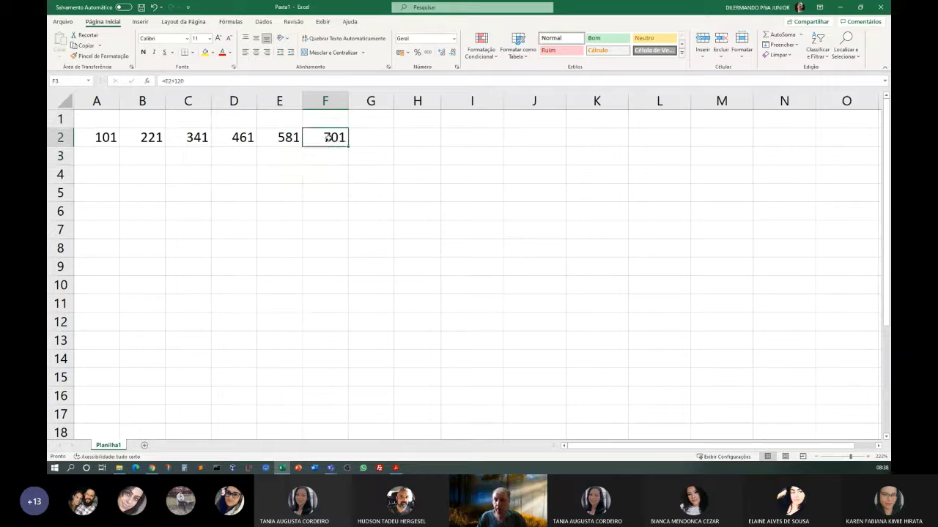
pyautogui.press('Delete')
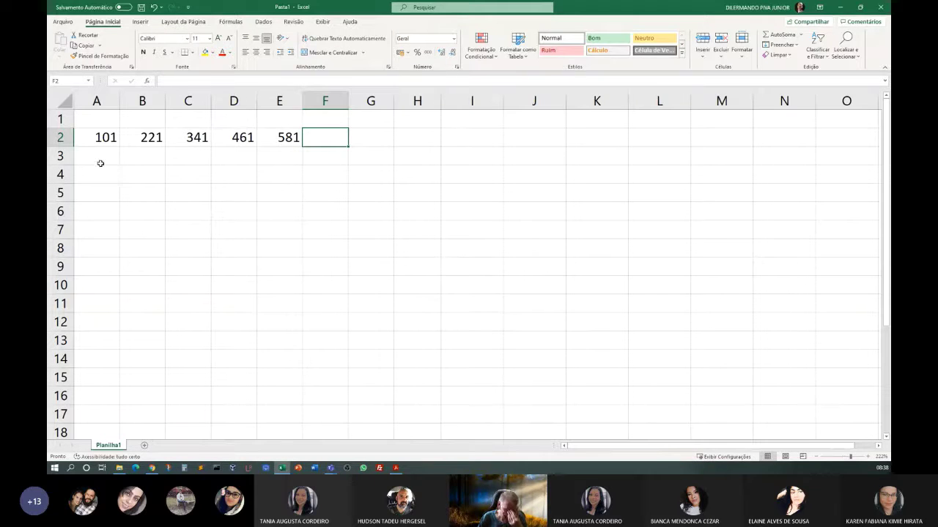
# Set the starting value in A2 to 5 and clear the remaining series values from B2:E2.
pyautogui.click(99, 132)
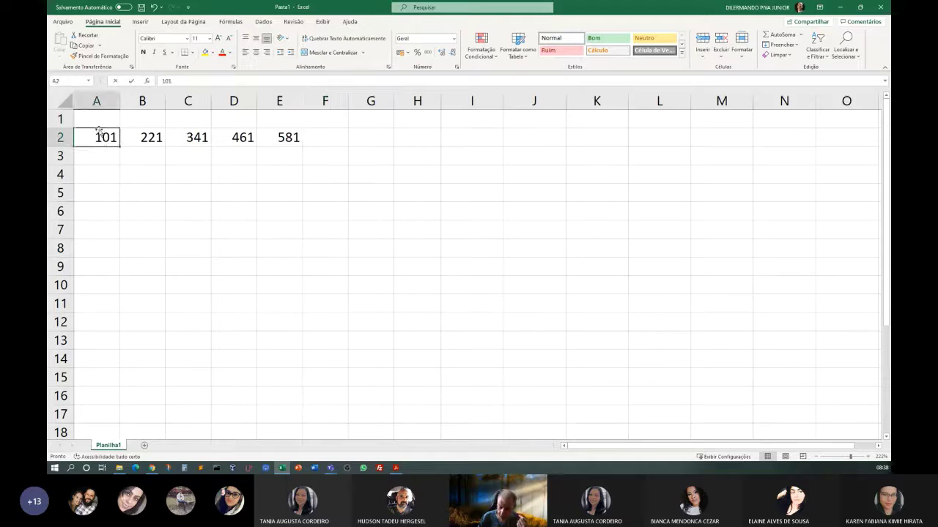
pyautogui.write('5')
pyautogui.press('Return')
pyautogui.moveTo(143, 138); pyautogui.dragTo(278, 138)
pyautogui.press('Delete')
# Fill A2:L2 with a linear series along the row using an increment of 3 and a limit value.
pyautogui.moveTo(102, 141); pyautogui.dragTo(632, 138)
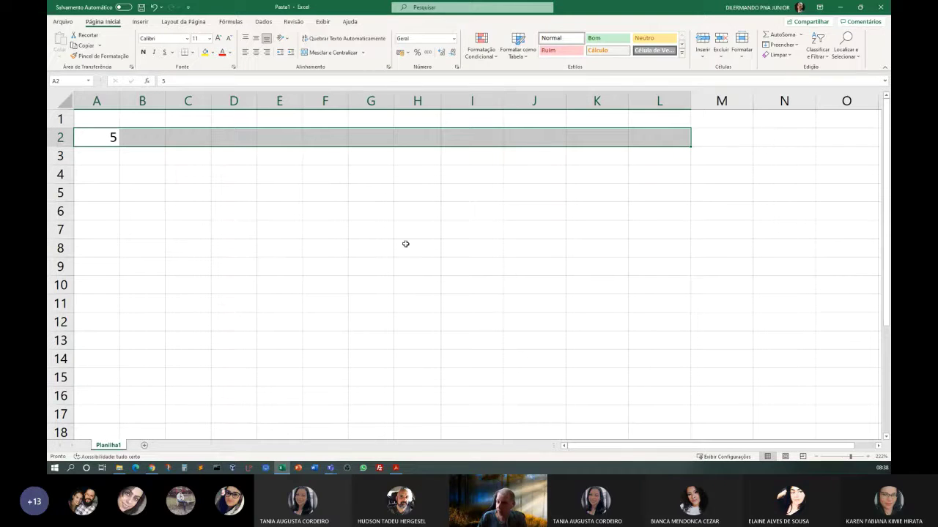
pyautogui.click(789, 45)
pyautogui.click(784, 118)
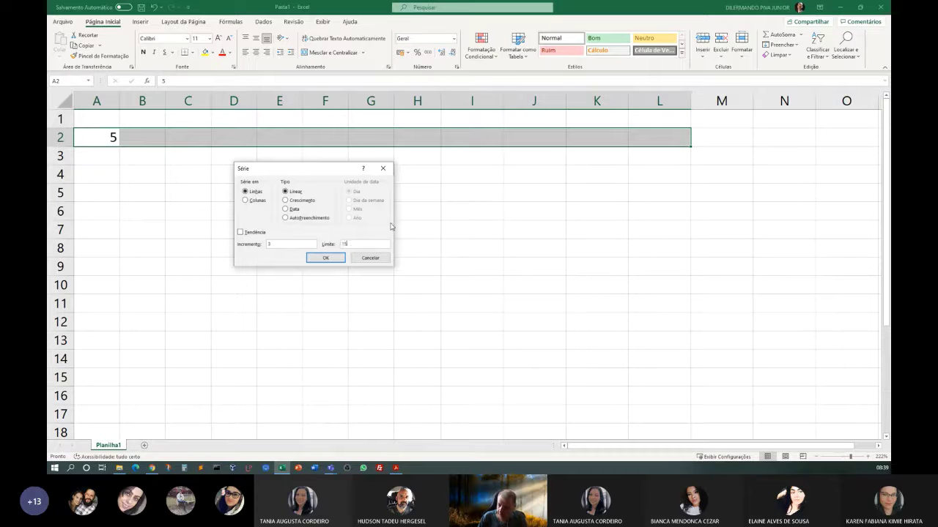
pyautogui.click(316, 259)
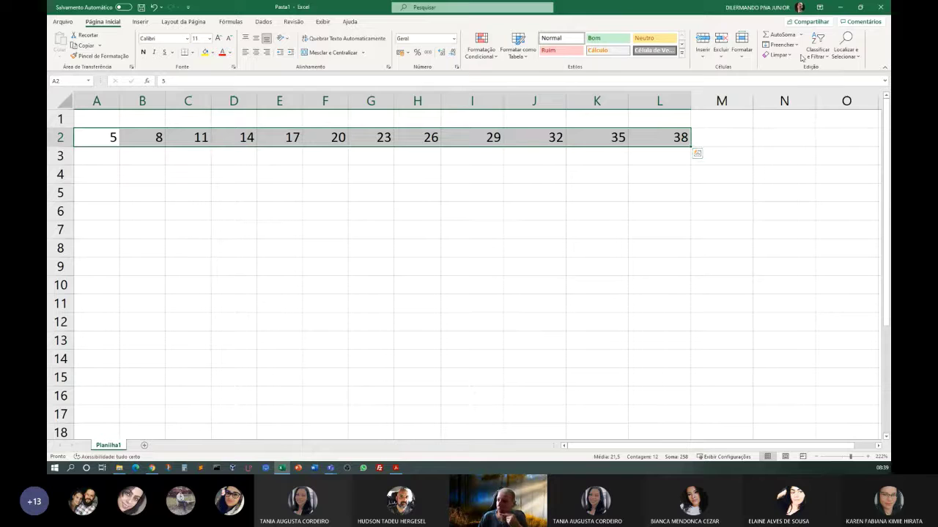
# Refill A2:L2 with a linear series along the row using an increment of 5 and a limit value.
pyautogui.click(781, 44)
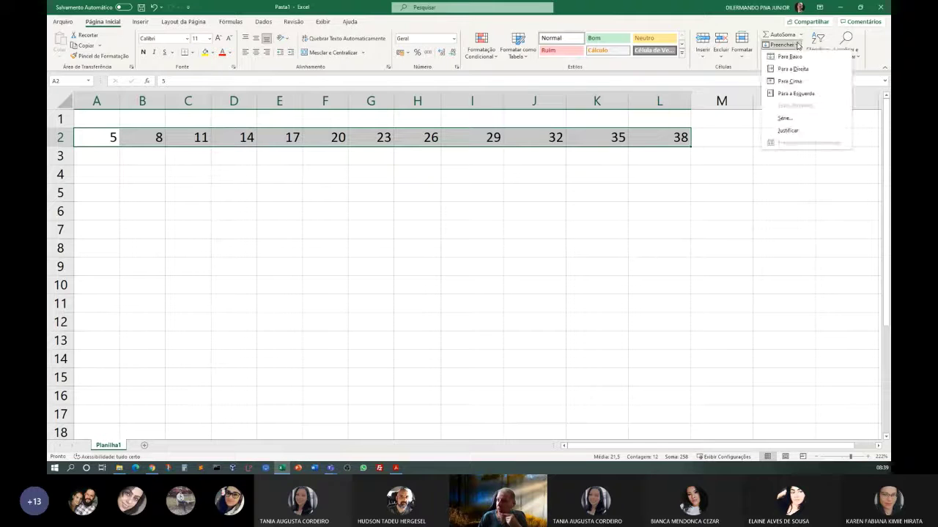
pyautogui.click(784, 118)
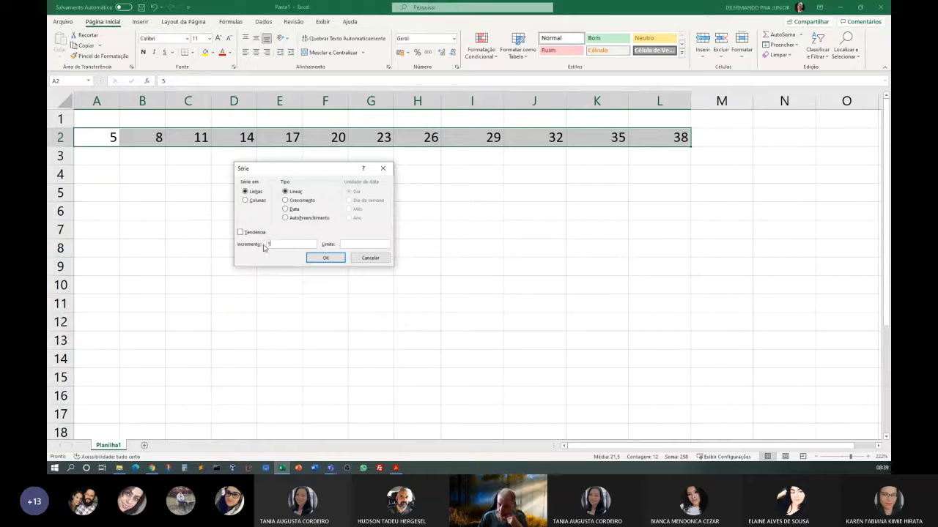
pyautogui.write('5')
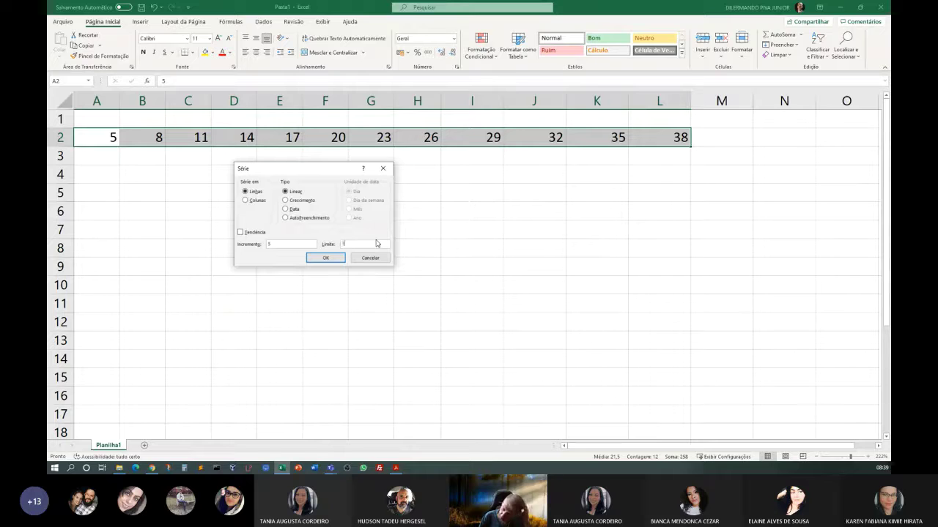
pyautogui.click(317, 258)
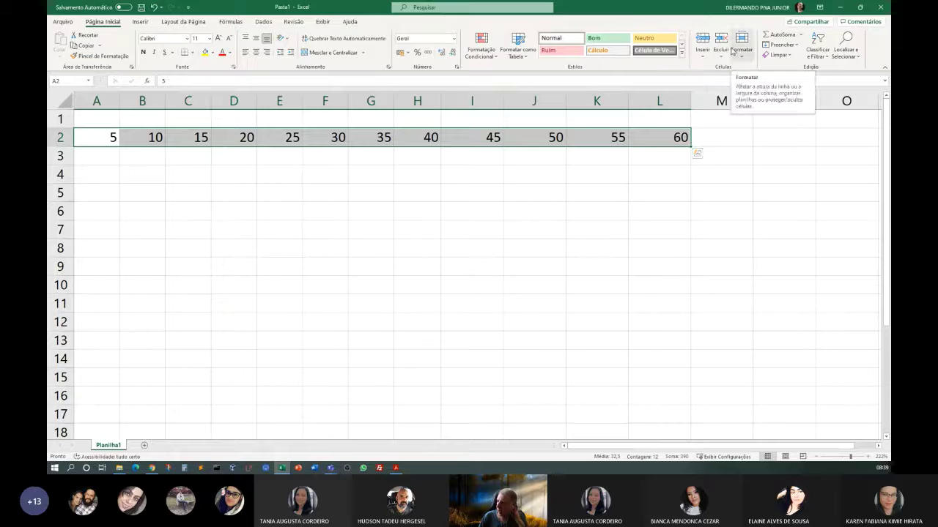
# Refill A2:L2 with a growth series along the row using an increment of 3.
pyautogui.click(781, 45)
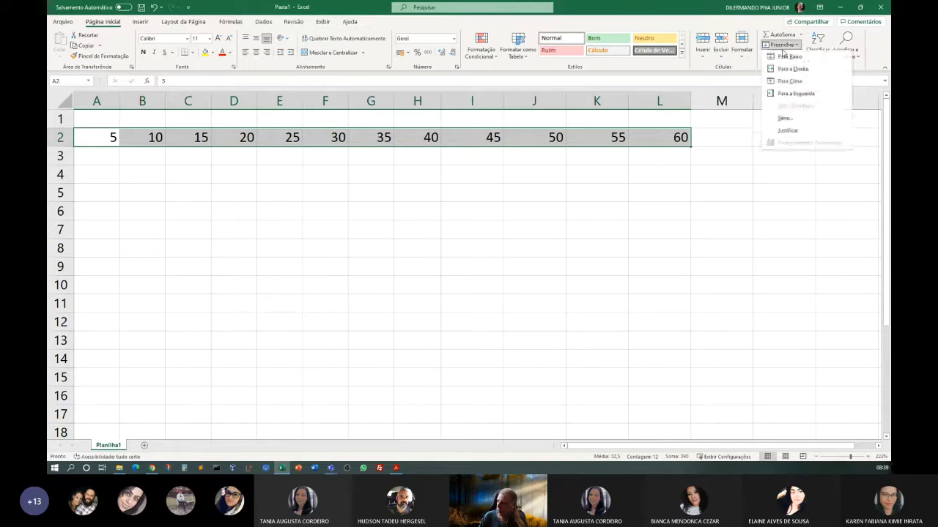
pyautogui.click(782, 119)
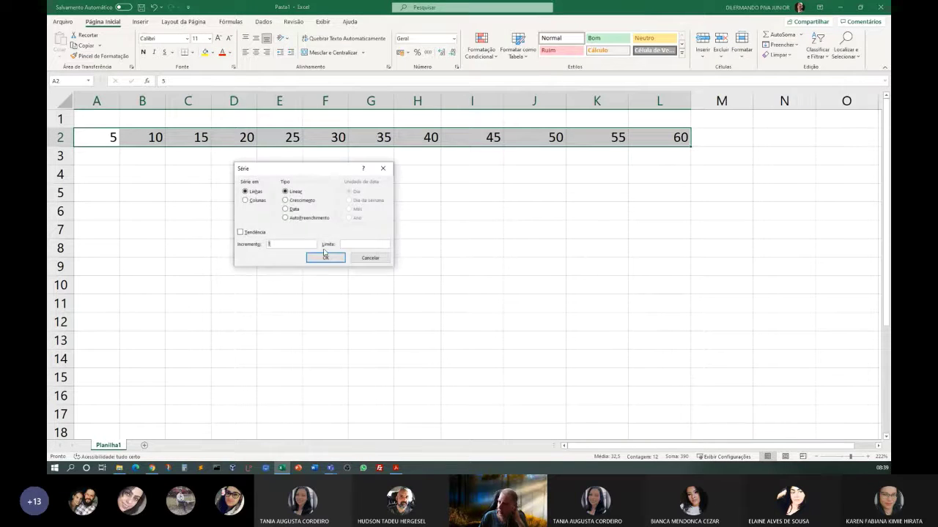
pyautogui.click(290, 200)
pyautogui.write('3')
pyautogui.click(315, 258)
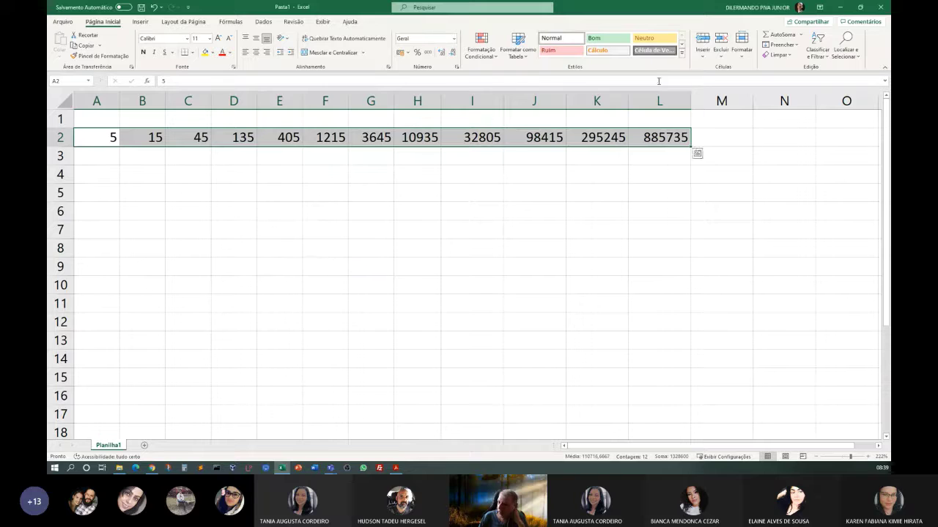
pyautogui.click(781, 45)
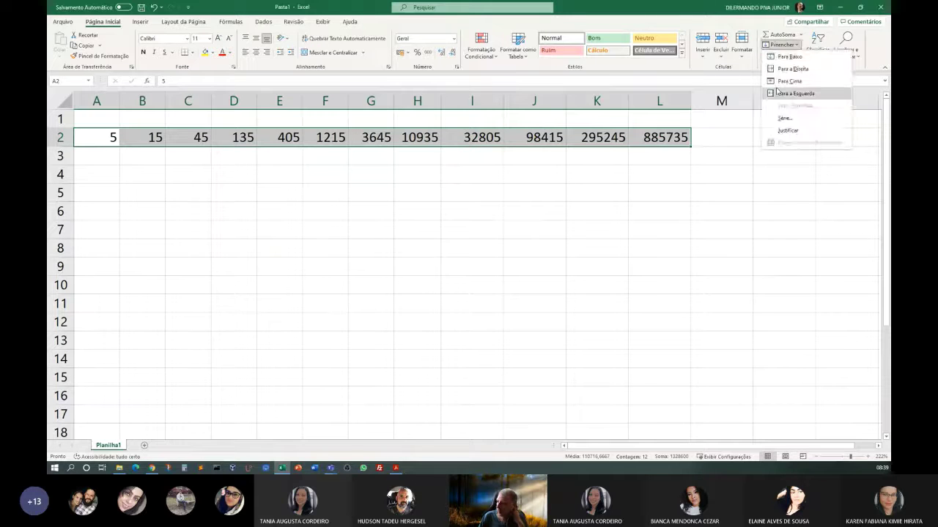
pyautogui.click(784, 118)
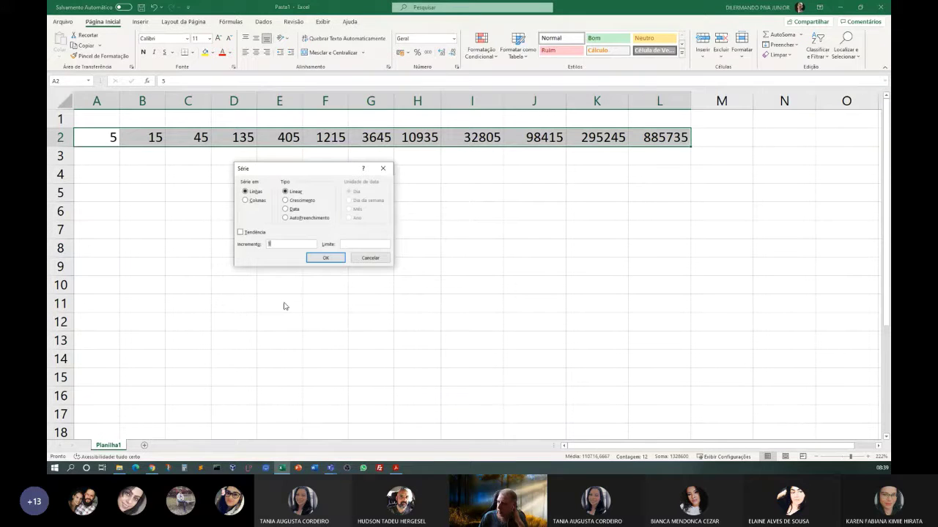
pyautogui.click(285, 200)
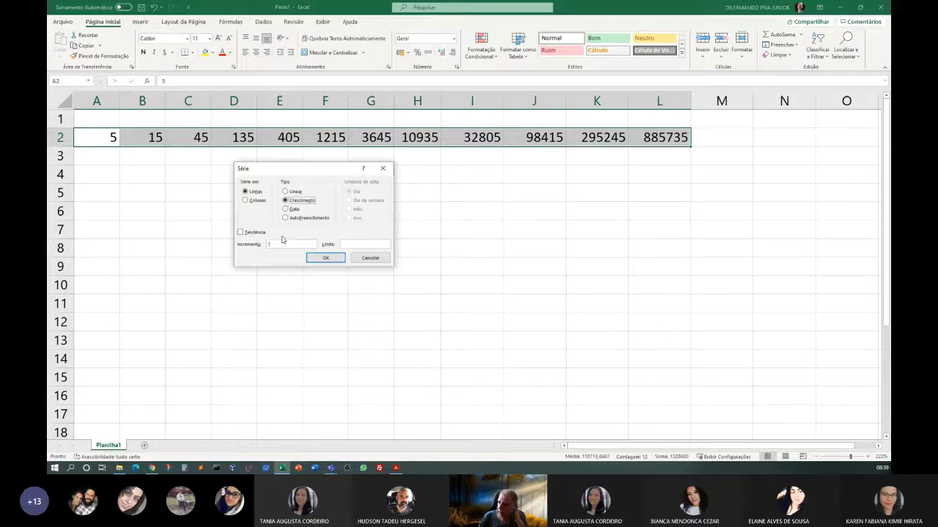
pyautogui.doubleClick(279, 243)
pyautogui.write('5')
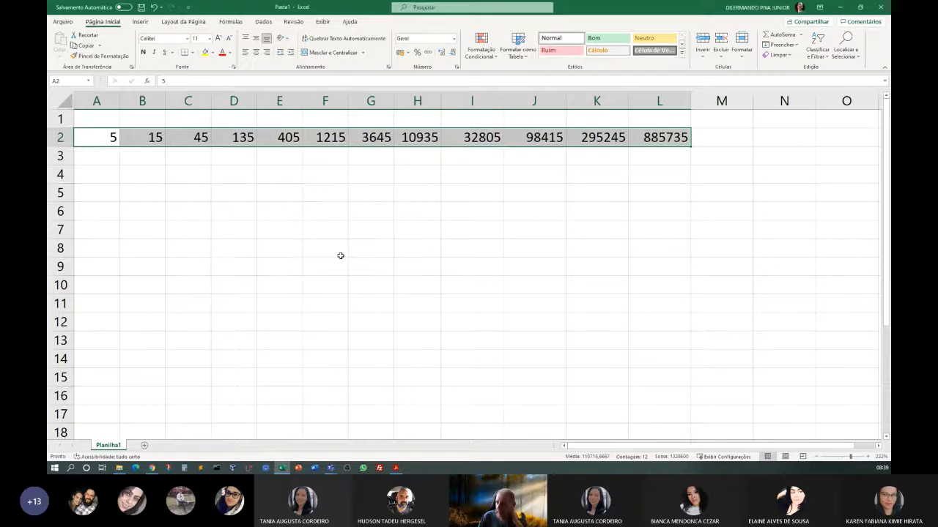
pyautogui.click(325, 258)
# Clear the series from A2:L2 and enter 5 in A2 as the starting value.
pyautogui.press('Delete')
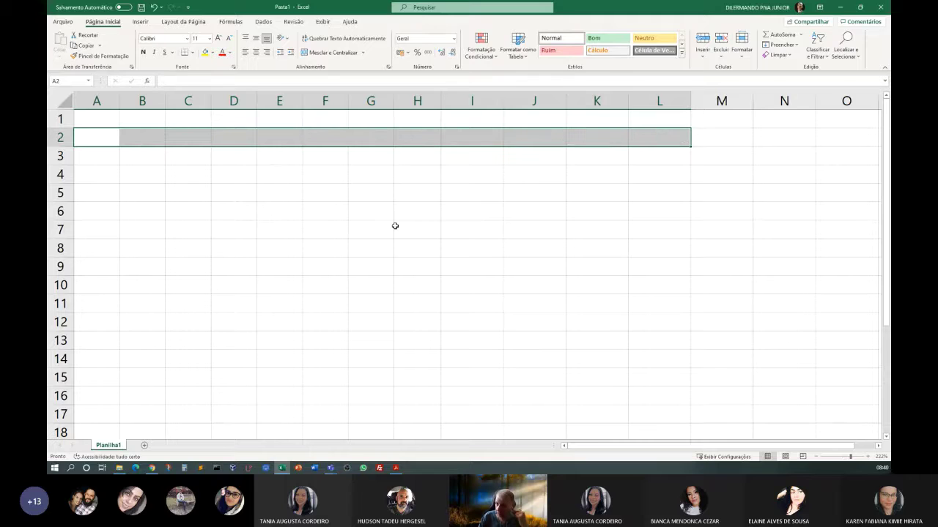
pyautogui.click(95, 138)
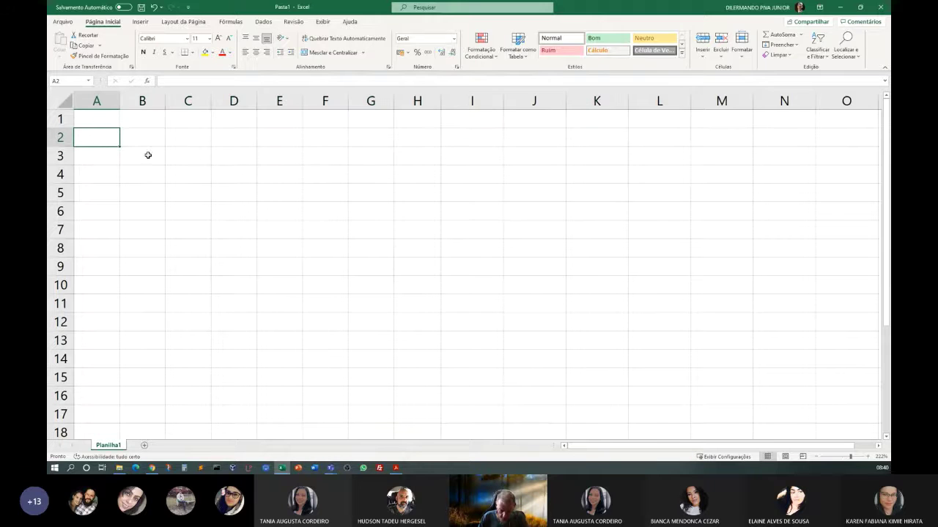
pyautogui.write('5')
pyautogui.click(170, 139)
# Fill A2:K2 with a growth series along the row using an increment of 3 and a limit value.
pyautogui.moveTo(93, 139); pyautogui.dragTo(618, 139)
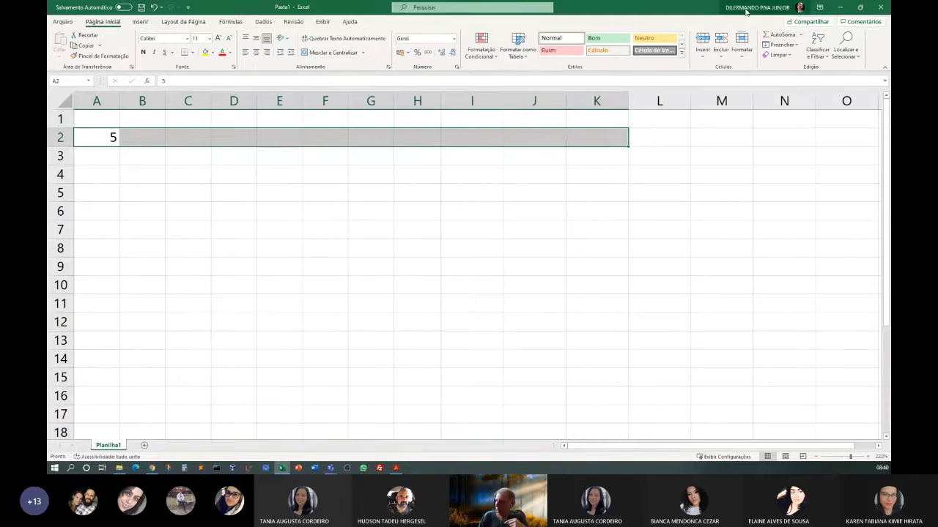
pyautogui.click(795, 45)
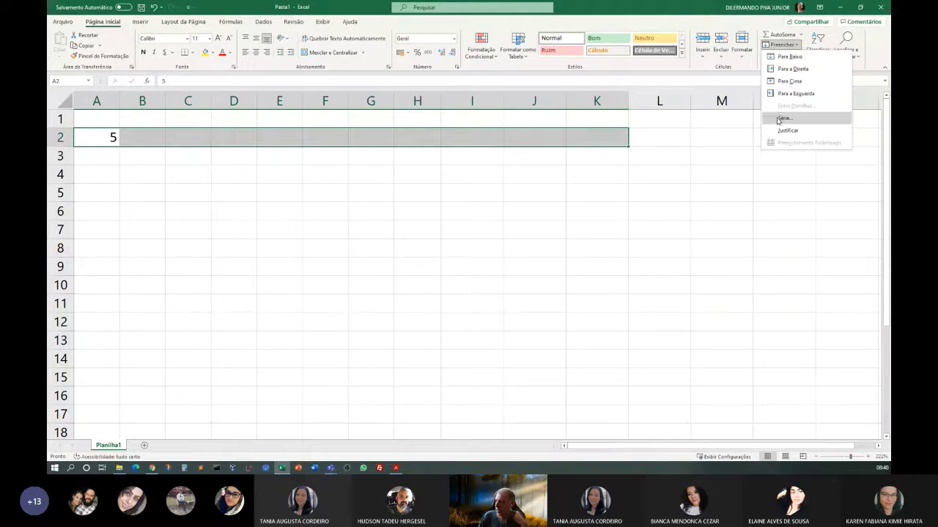
pyautogui.click(779, 119)
pyautogui.click(300, 200)
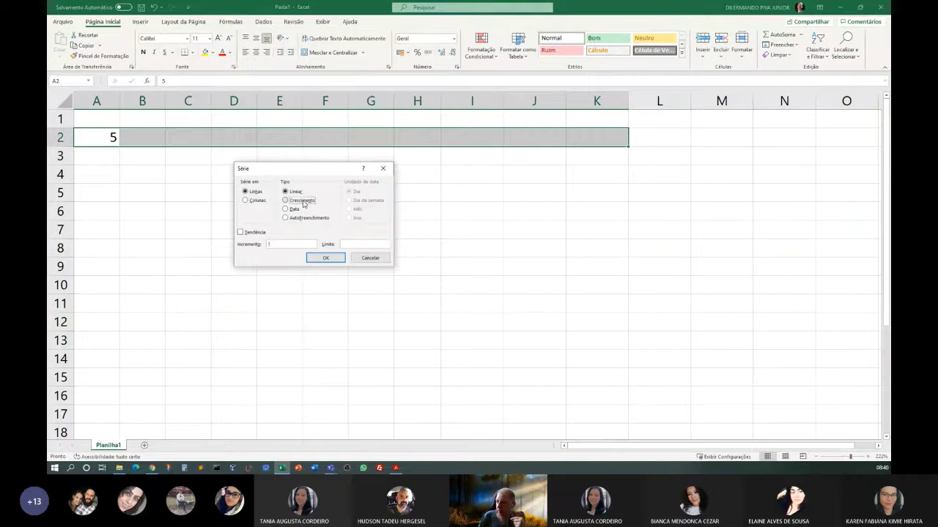
pyautogui.click(277, 244)
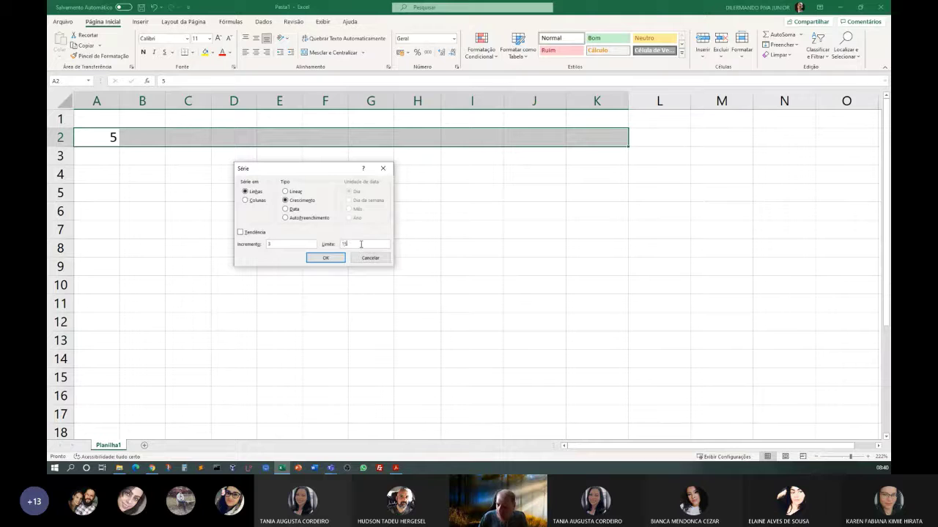
pyautogui.click(325, 258)
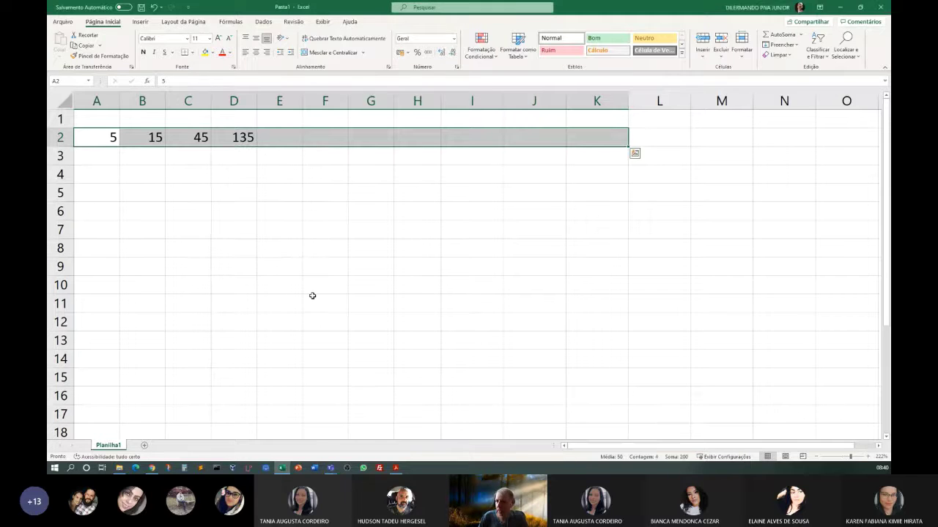
pyautogui.click(260, 319)
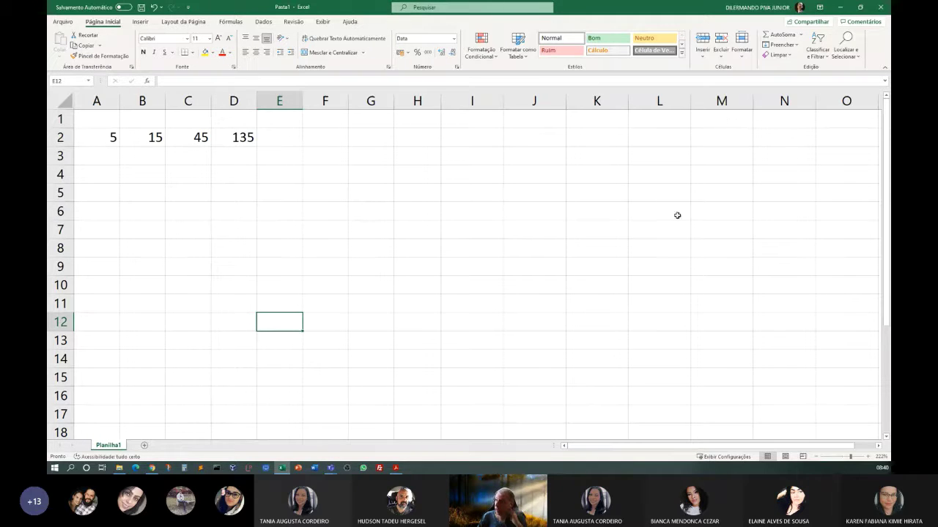
# Enter 6 in A4 and 8 in B4 as the first two terms of a second series.
pyautogui.click(174, 175)
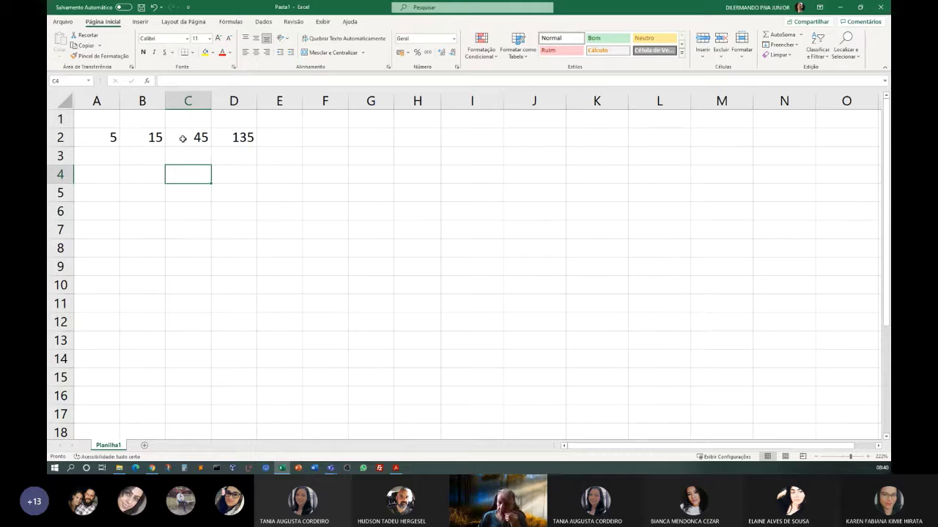
pyautogui.click(111, 181)
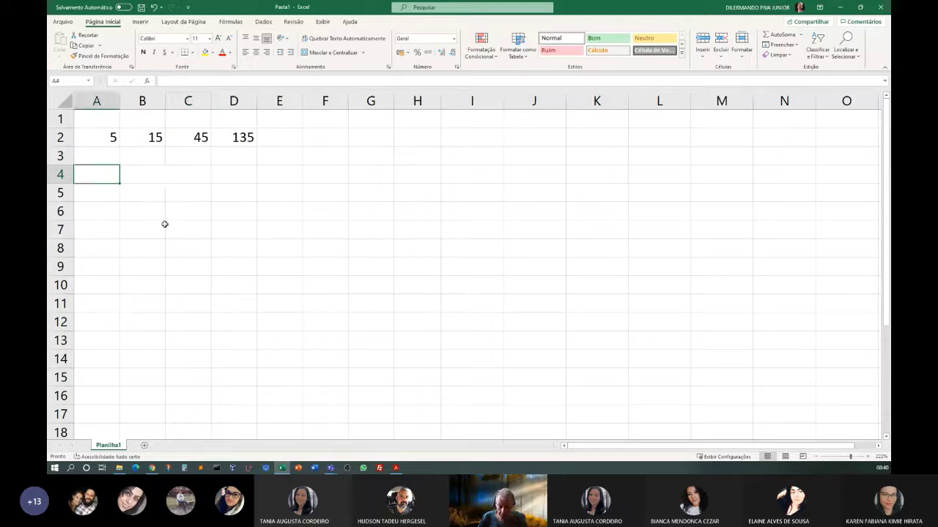
pyautogui.write('6')
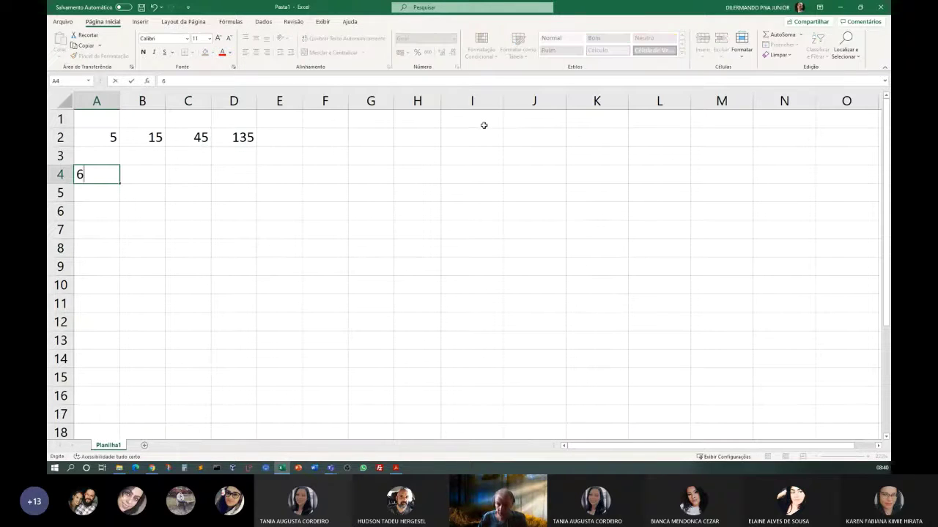
pyautogui.click(100, 321)
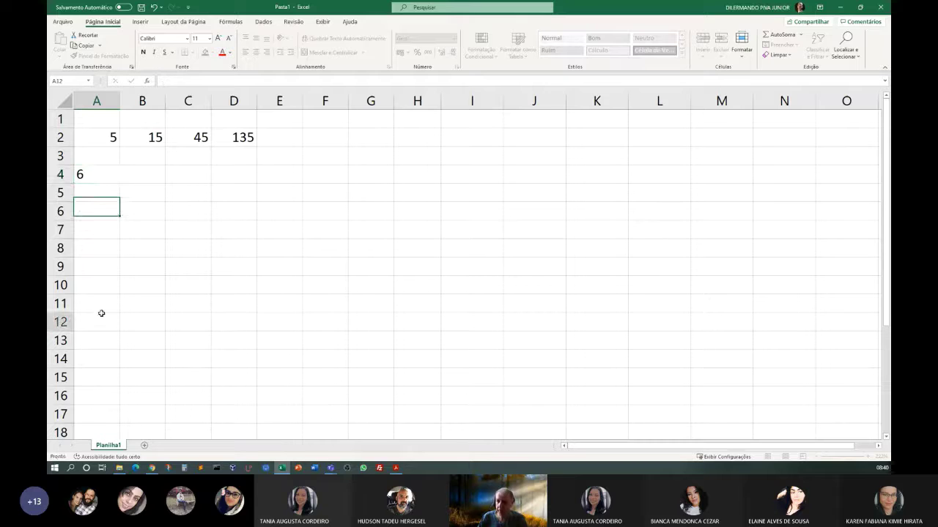
pyautogui.moveTo(108, 173); pyautogui.dragTo(648, 174)
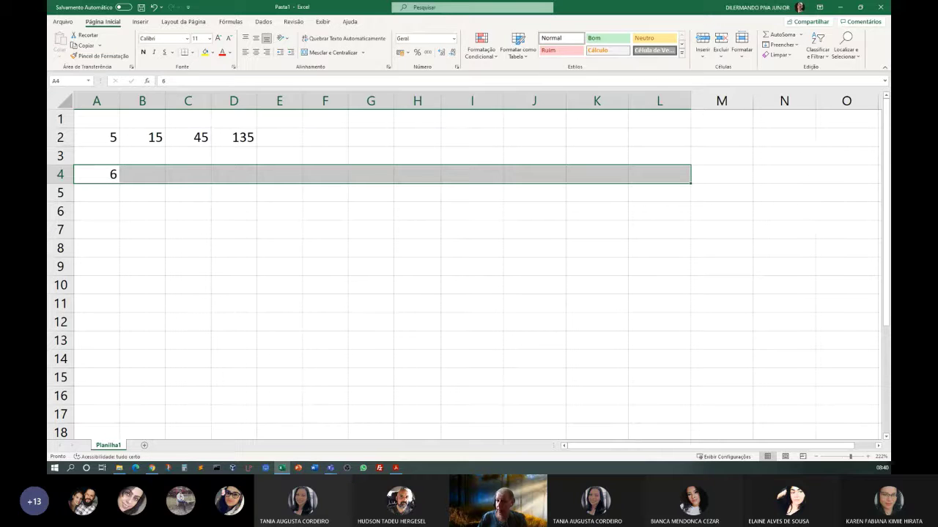
pyautogui.click(155, 181)
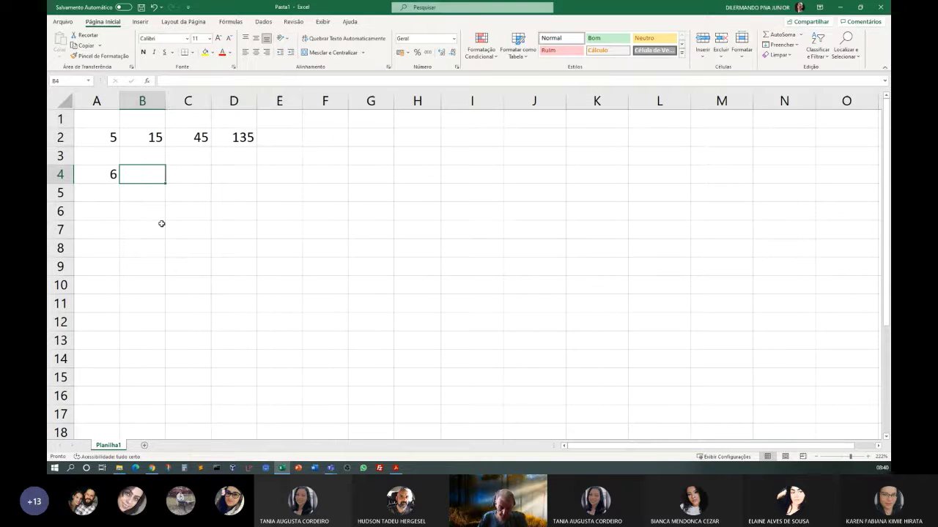
pyautogui.write('8')
pyautogui.click(139, 265)
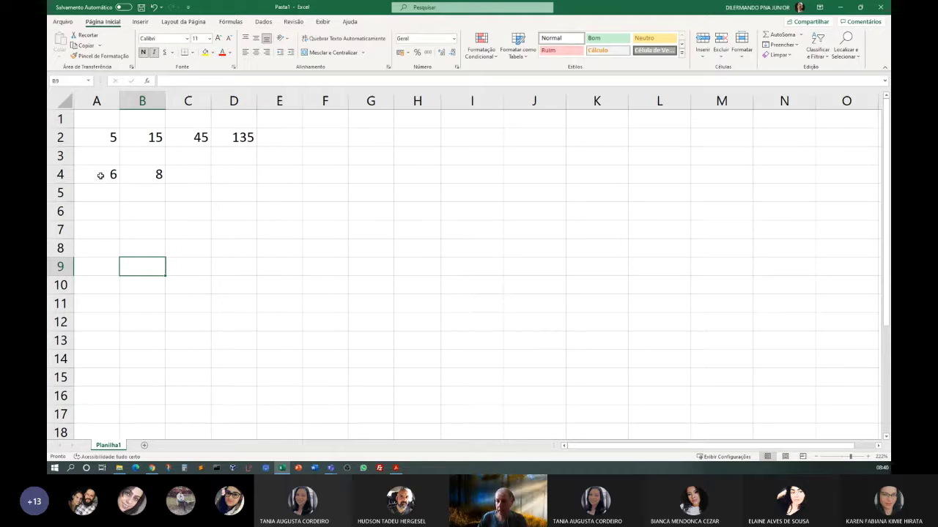
# Fill A4:L4 with a linear series along the row using the Trend option.
pyautogui.moveTo(101, 176); pyautogui.dragTo(649, 183)
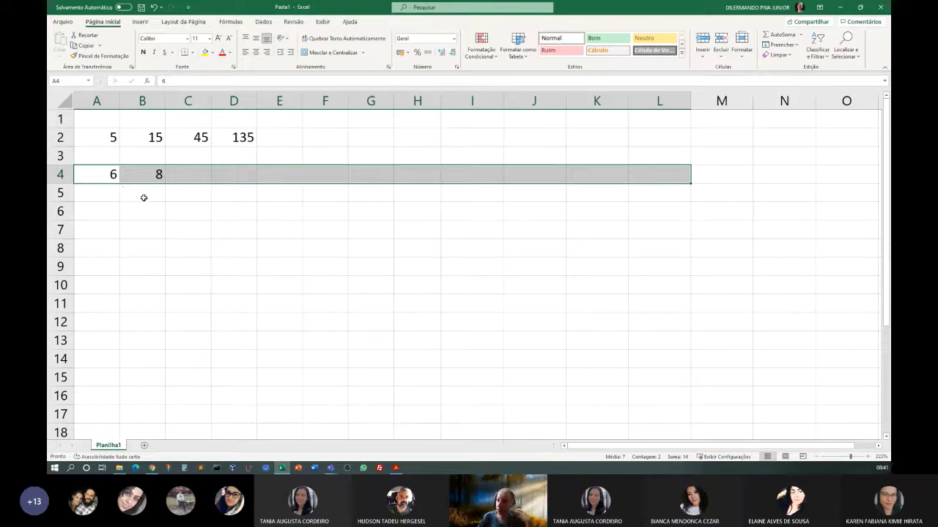
pyautogui.click(795, 45)
pyautogui.click(784, 119)
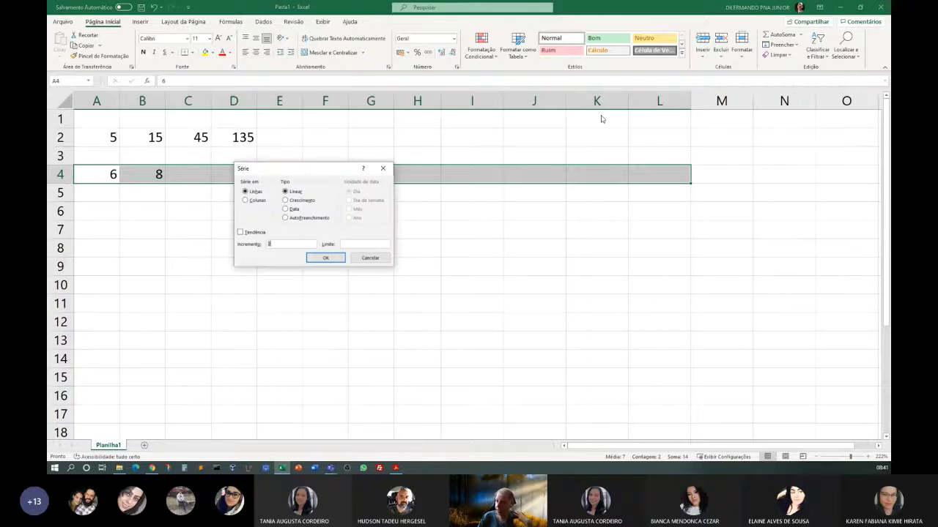
pyautogui.click(240, 233)
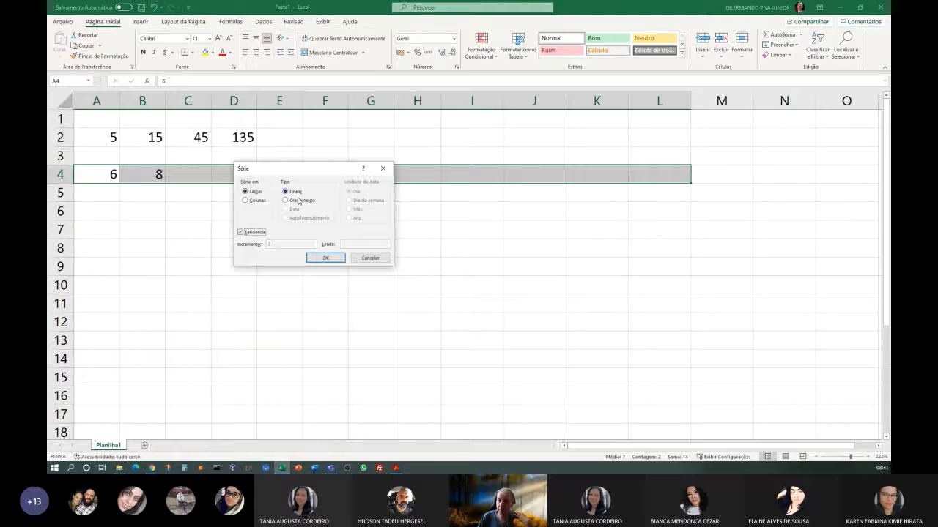
pyautogui.click(326, 258)
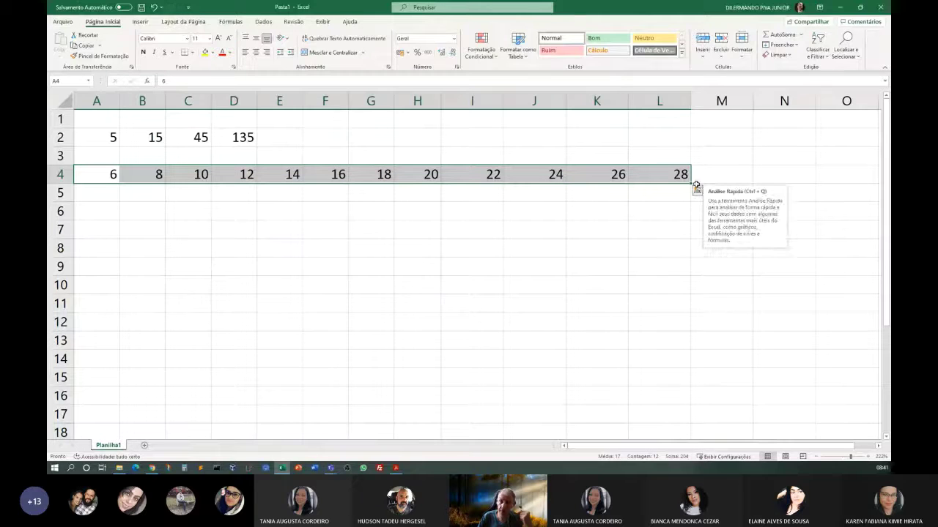
# Enter 2 in A6 and 4 in B6 as the first two terms of a third series.
pyautogui.click(103, 207)
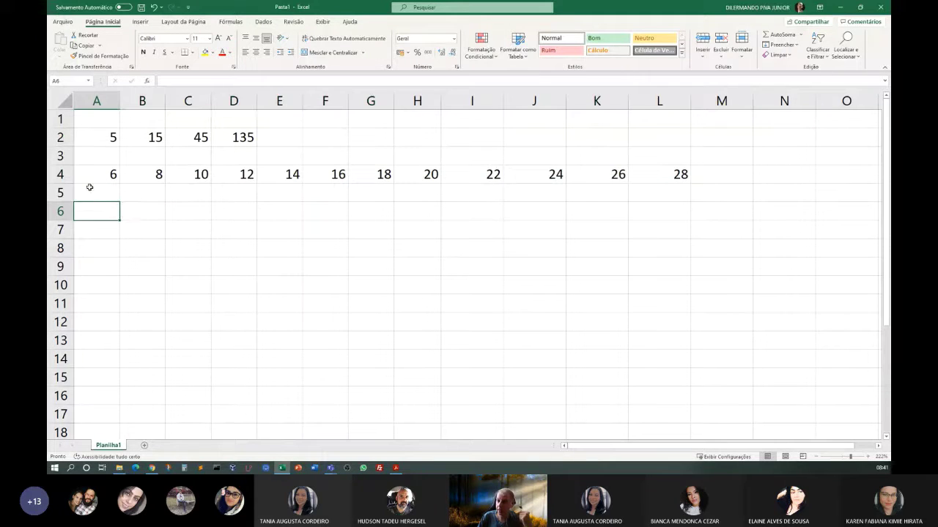
pyautogui.write('2')
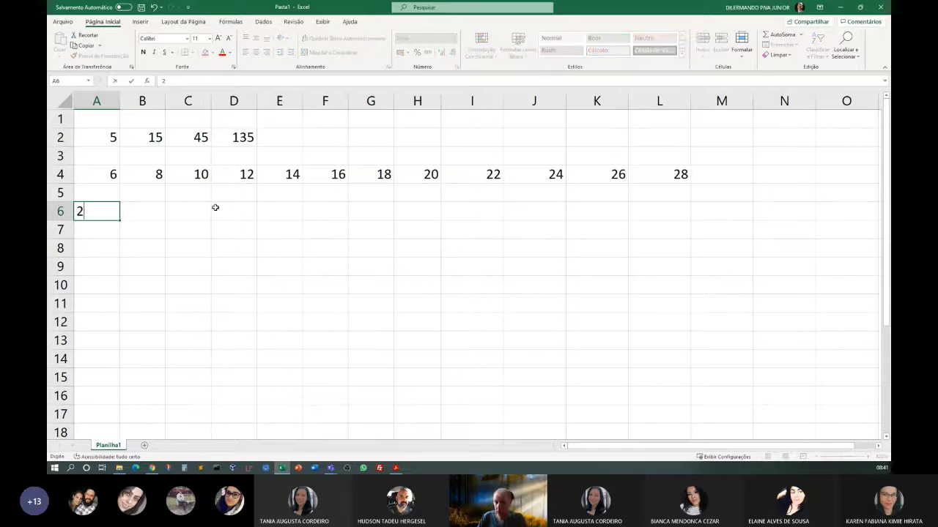
pyautogui.click(152, 217)
pyautogui.write('4')
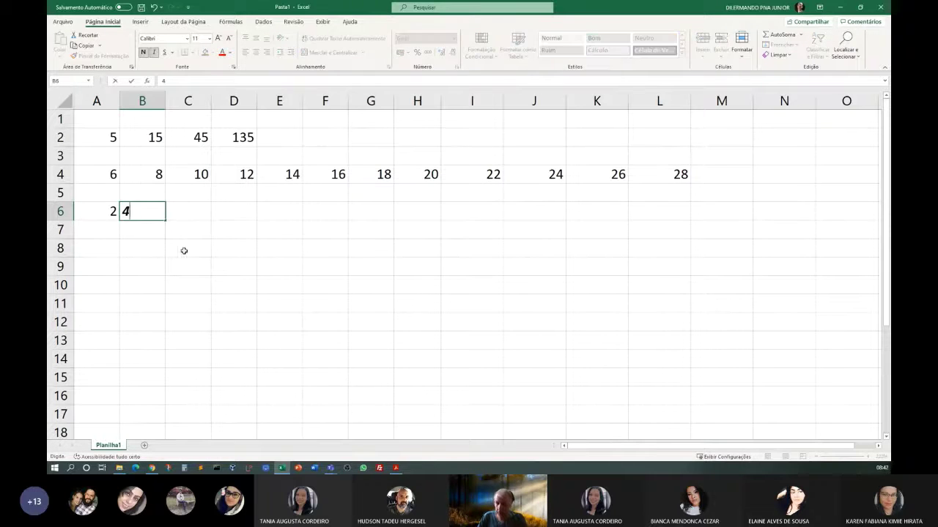
pyautogui.click(145, 282)
# Fill A6:L6 with a growth series along the row using the Trend option.
pyautogui.moveTo(114, 212); pyautogui.dragTo(640, 205)
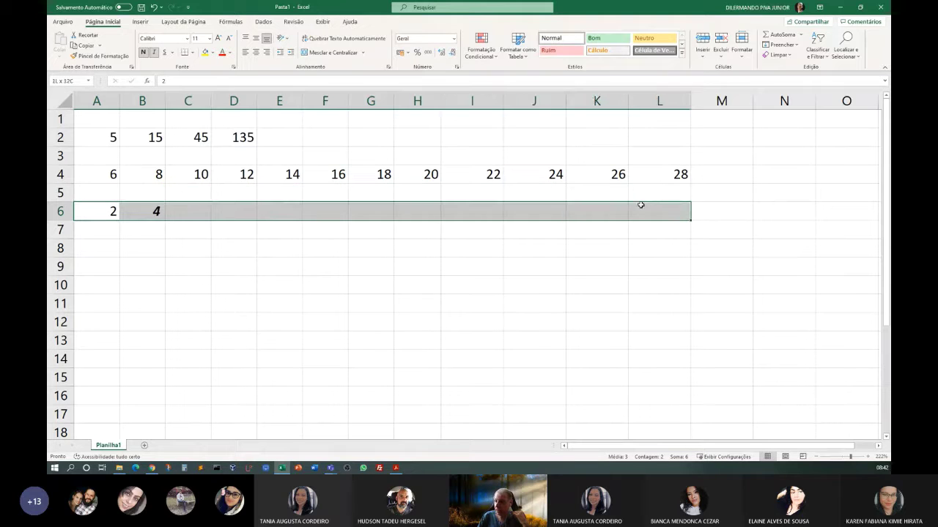
pyautogui.click(784, 45)
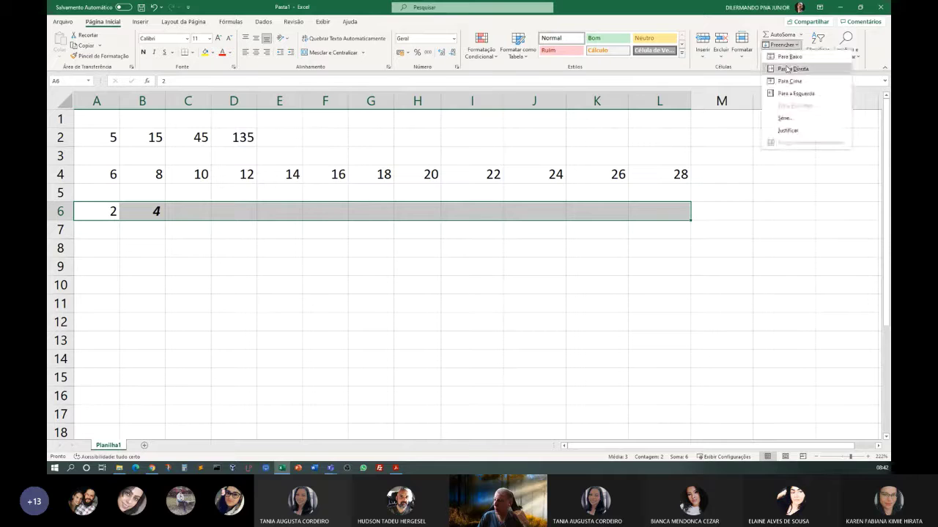
pyautogui.click(783, 117)
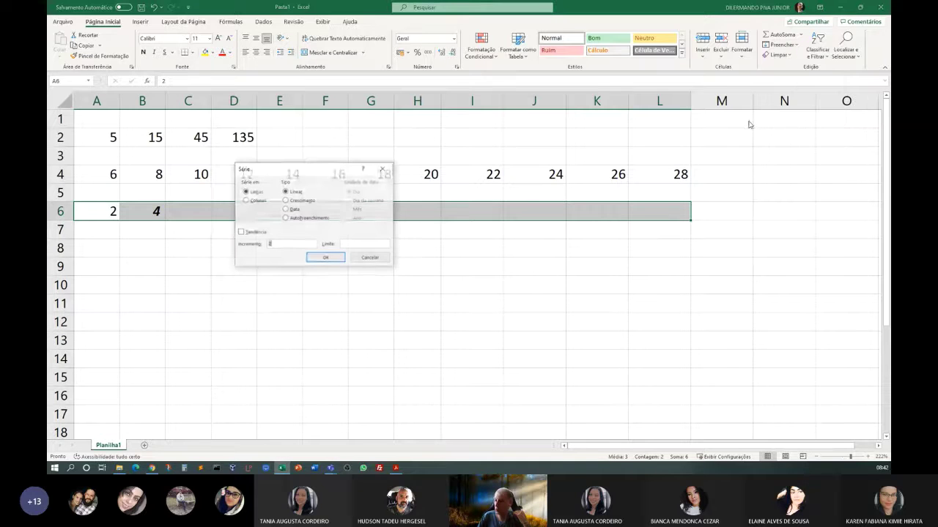
pyautogui.click(252, 233)
pyautogui.click(299, 201)
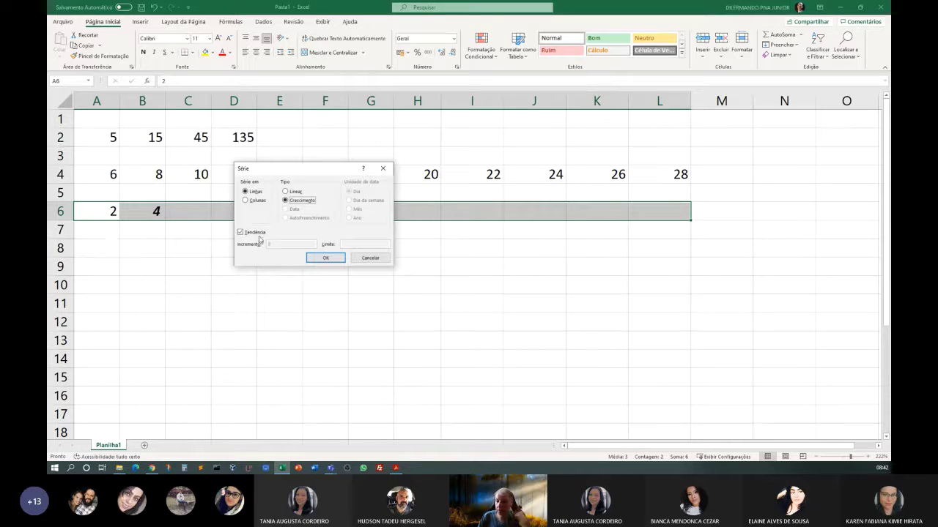
pyautogui.click(331, 259)
pyautogui.click(276, 307)
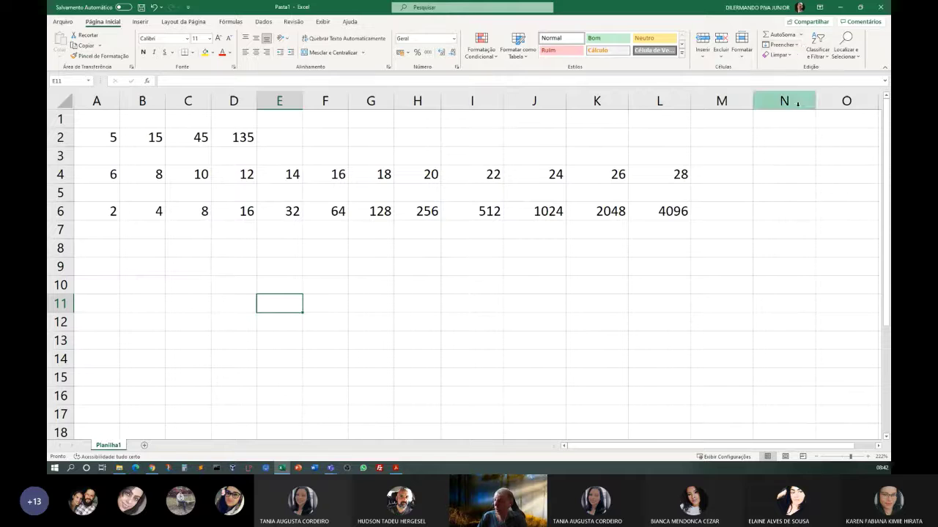
# Enter the date 18/08 in A8 and autofit column A's width to it.
pyautogui.click(111, 247)
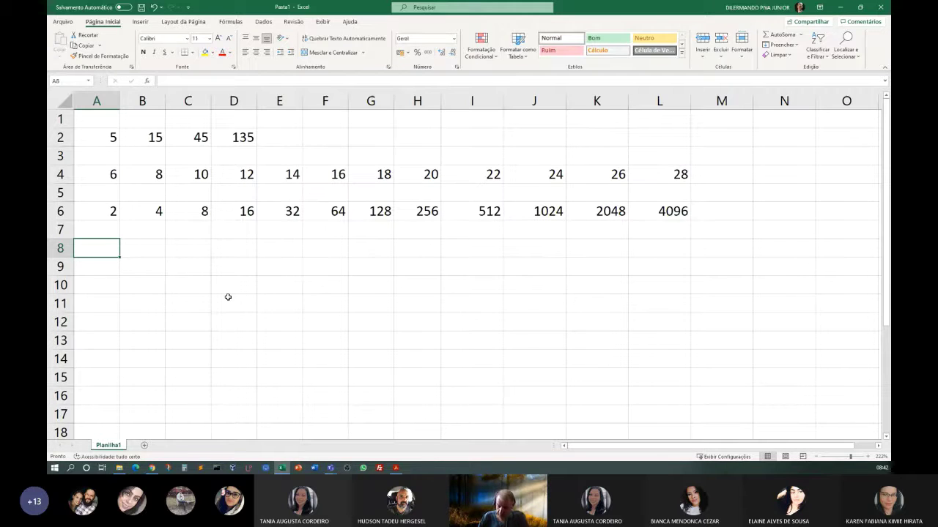
pyautogui.write('0')
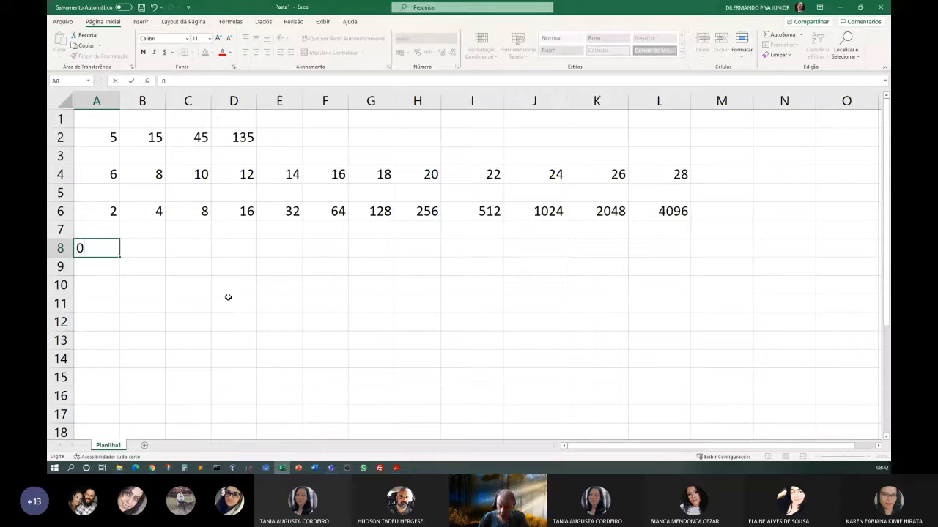
pyautogui.press('BackSpace')
pyautogui.write('18/08')
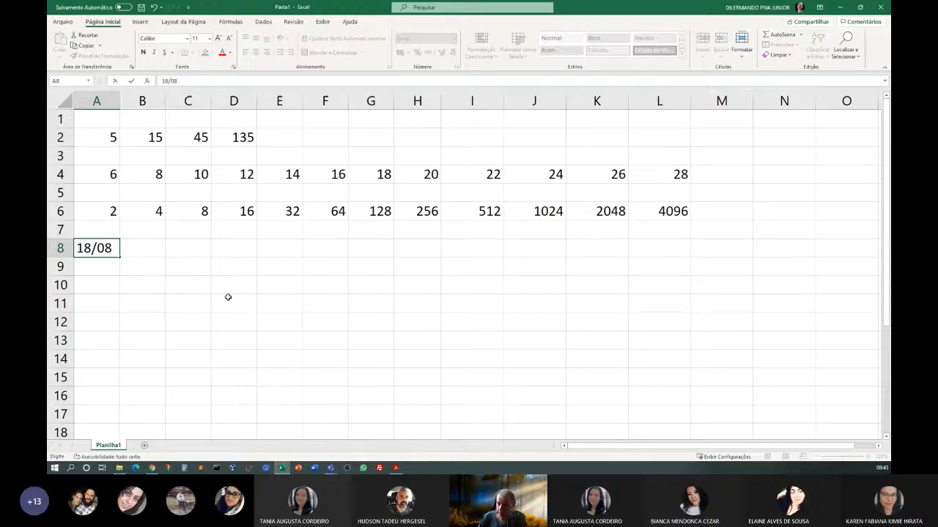
pyautogui.press('Return')
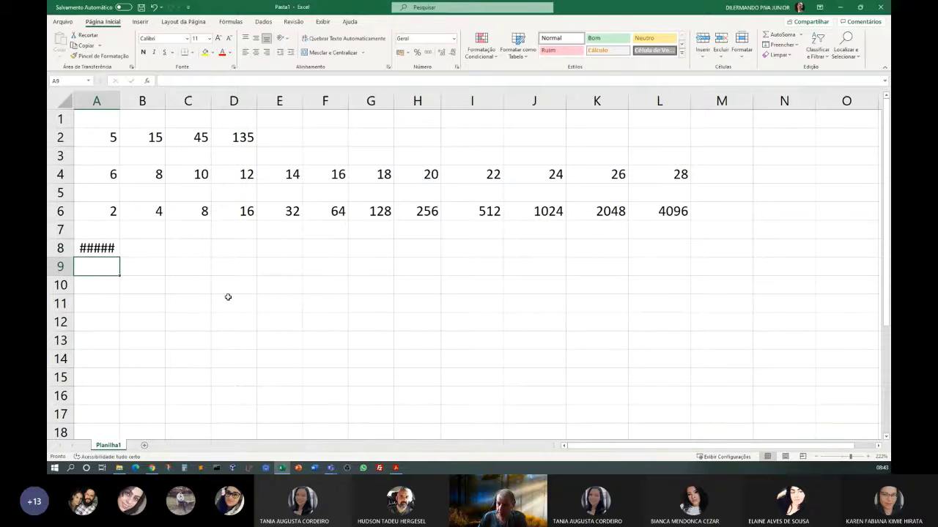
pyautogui.doubleClick(120, 100)
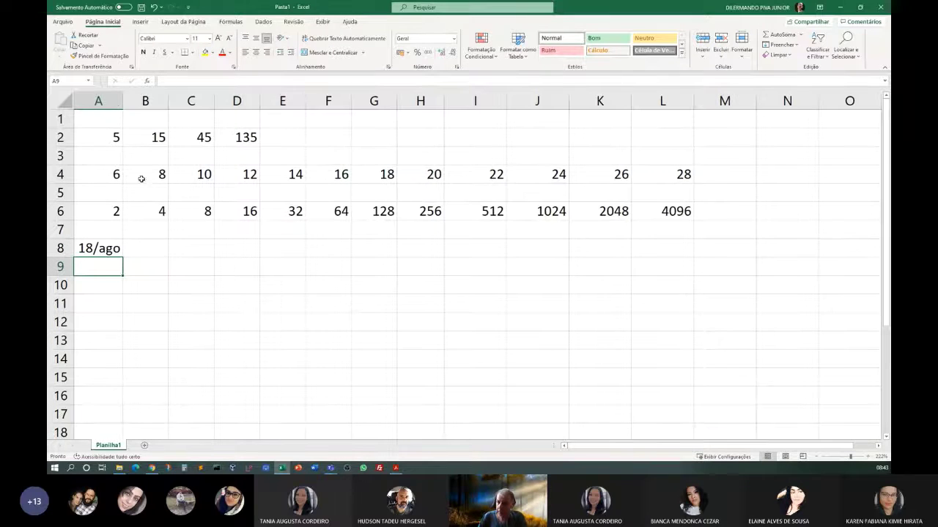
# Enter the date 20/ago in B8 and widen column B to fit it.
pyautogui.click(153, 244)
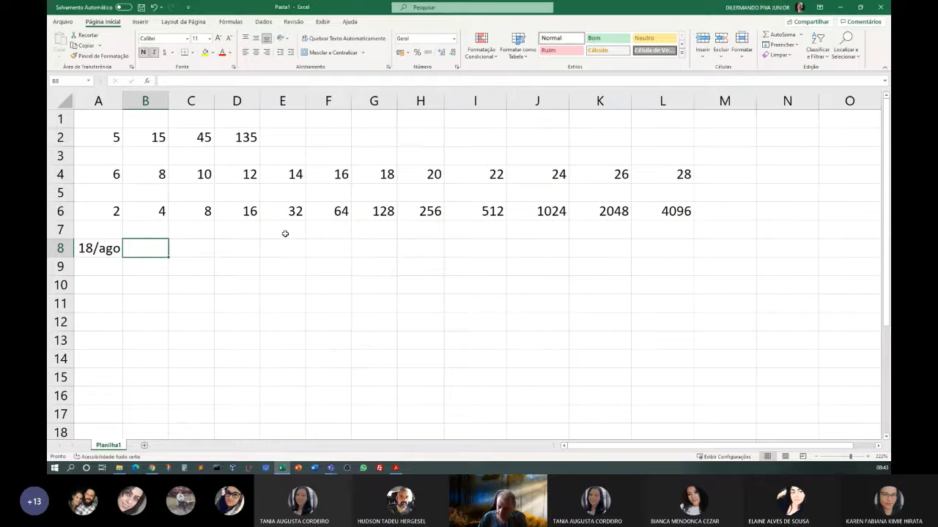
pyautogui.write('20')
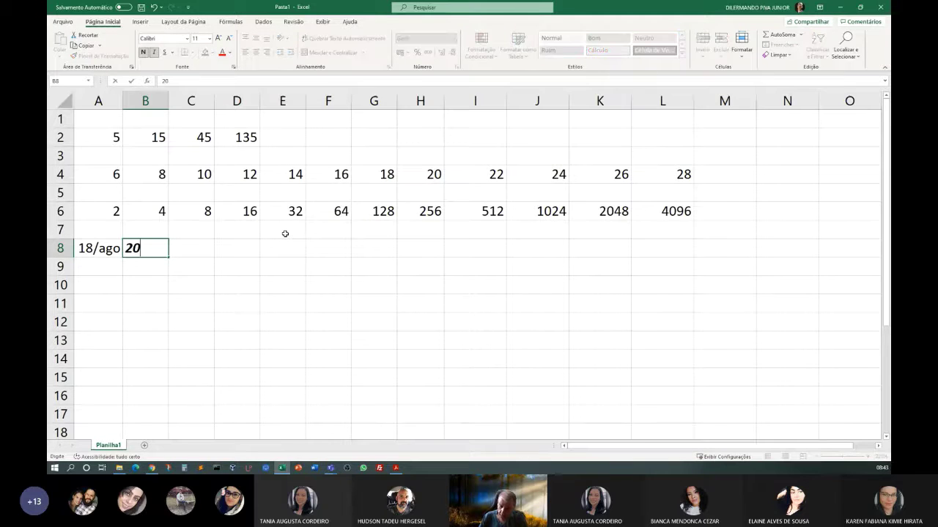
pyautogui.write('/ag')
pyautogui.press('Return')
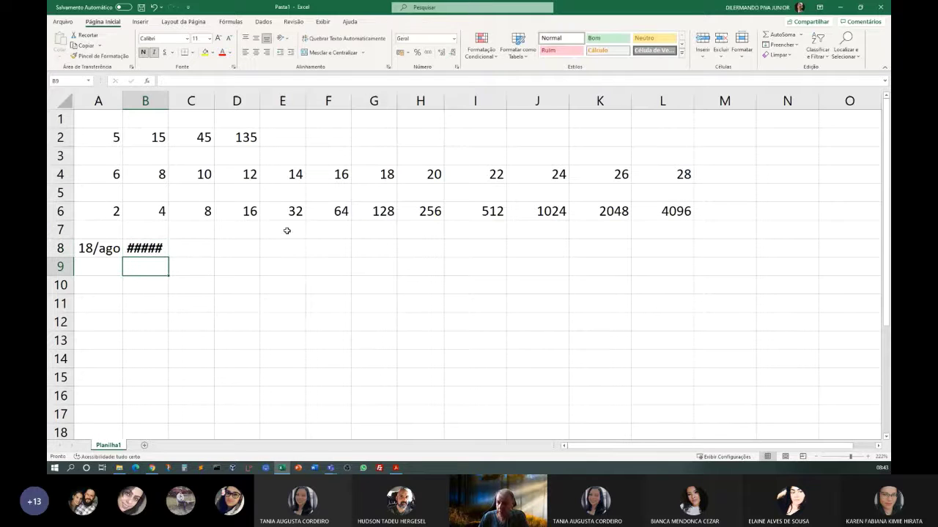
pyautogui.moveTo(171, 95); pyautogui.dragTo(181, 96)
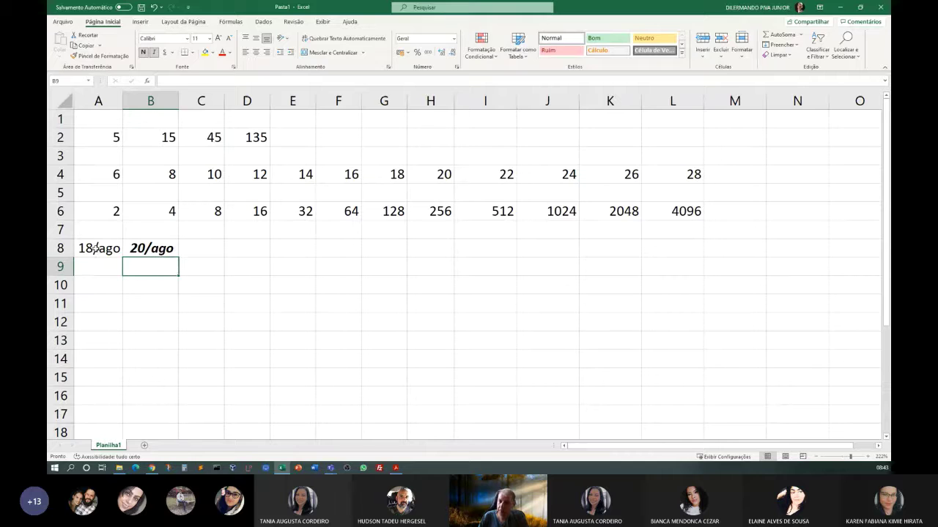
# Fill A8:L8 with a date series along the row, using the day unit and an increment of 2.
pyautogui.moveTo(96, 250); pyautogui.dragTo(655, 251)
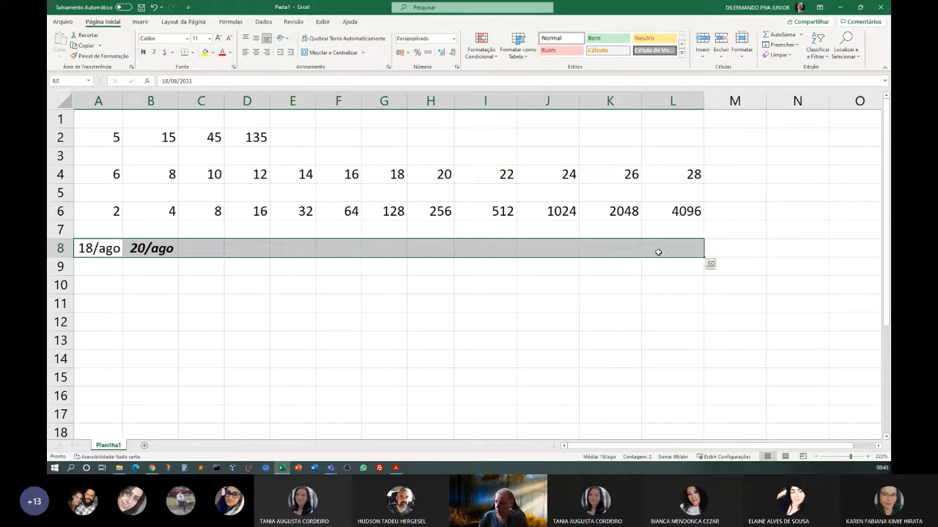
pyautogui.click(795, 47)
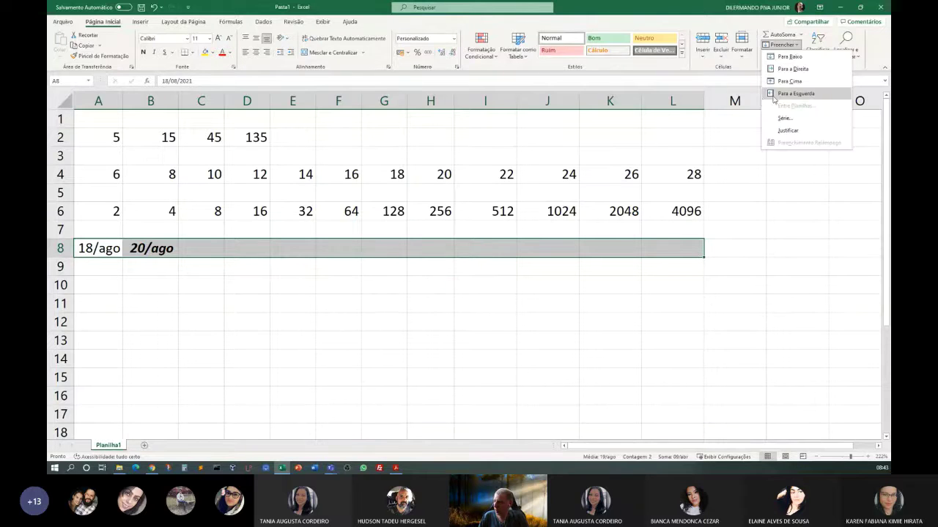
pyautogui.click(791, 118)
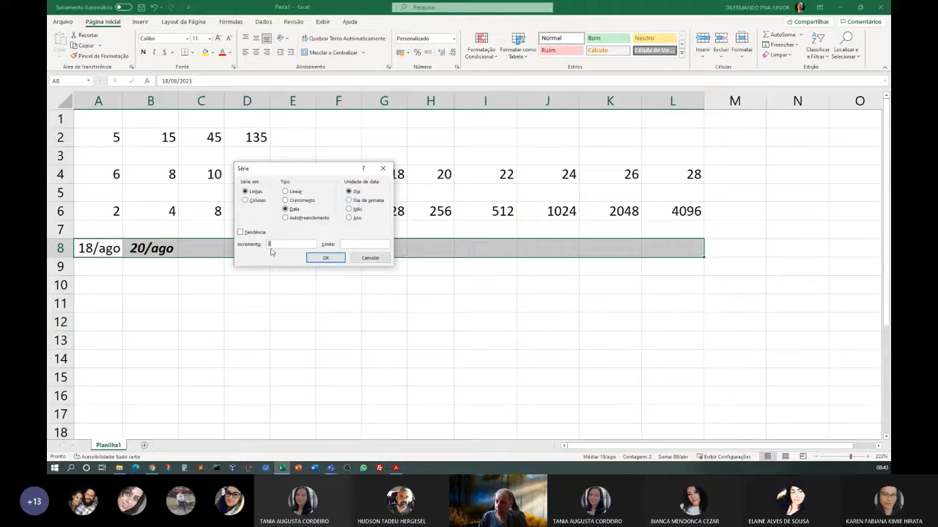
pyautogui.write('2')
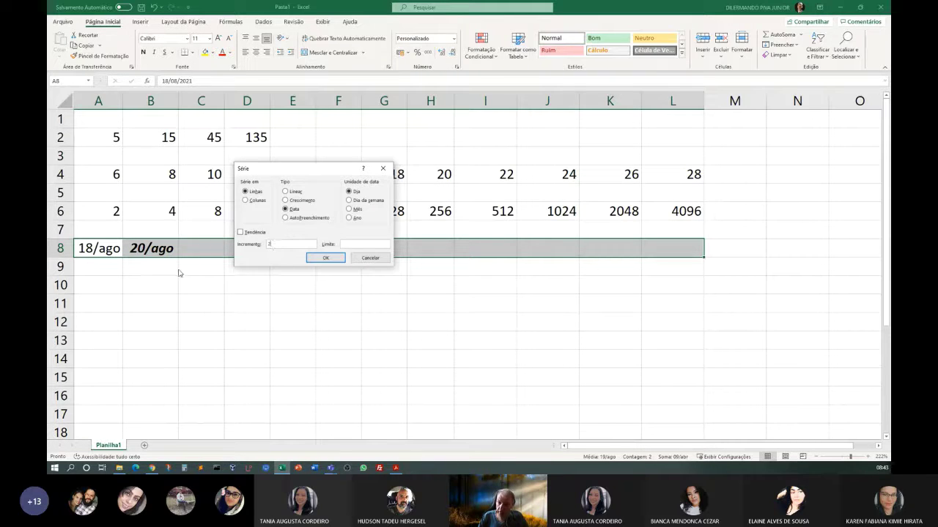
pyautogui.click(240, 233)
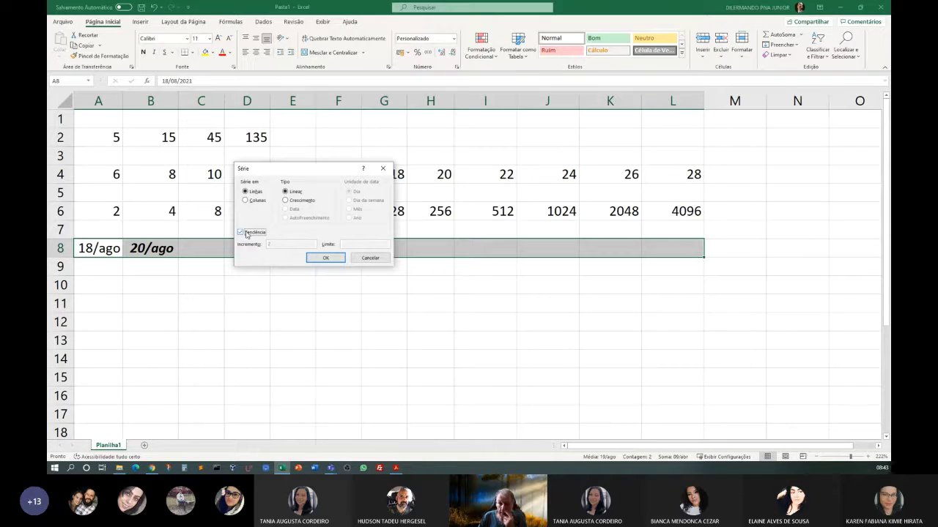
pyautogui.click(246, 234)
pyautogui.click(286, 209)
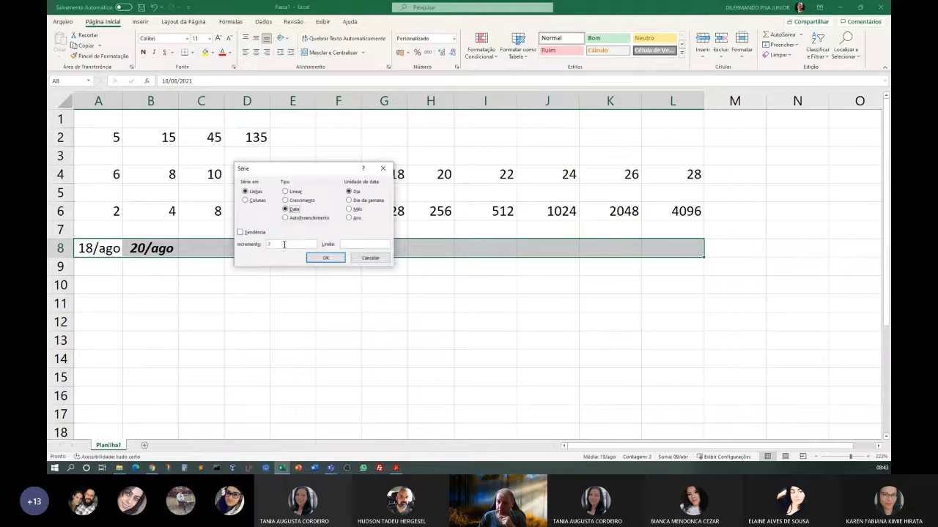
pyautogui.click(326, 258)
pyautogui.click(306, 334)
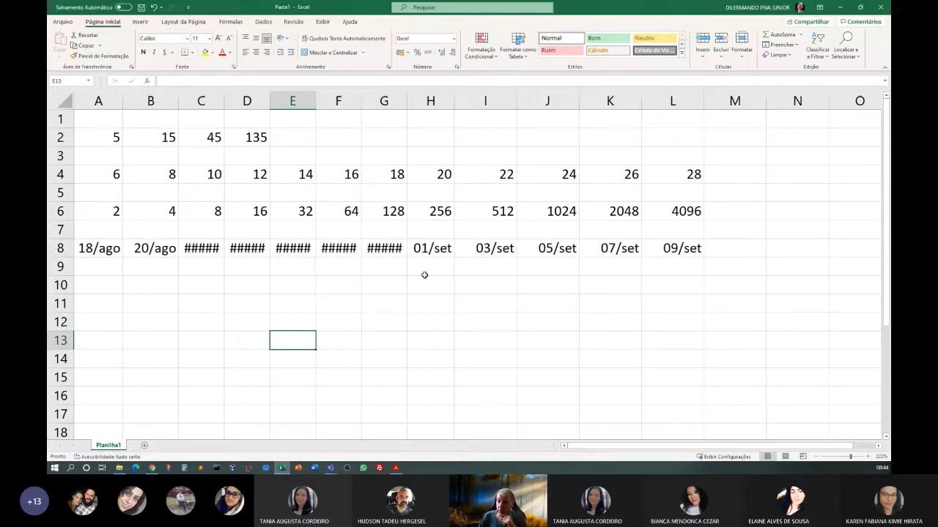
# Autofit the widths of columns C through G to their contents.
pyautogui.moveTo(203, 98); pyautogui.dragTo(405, 87)
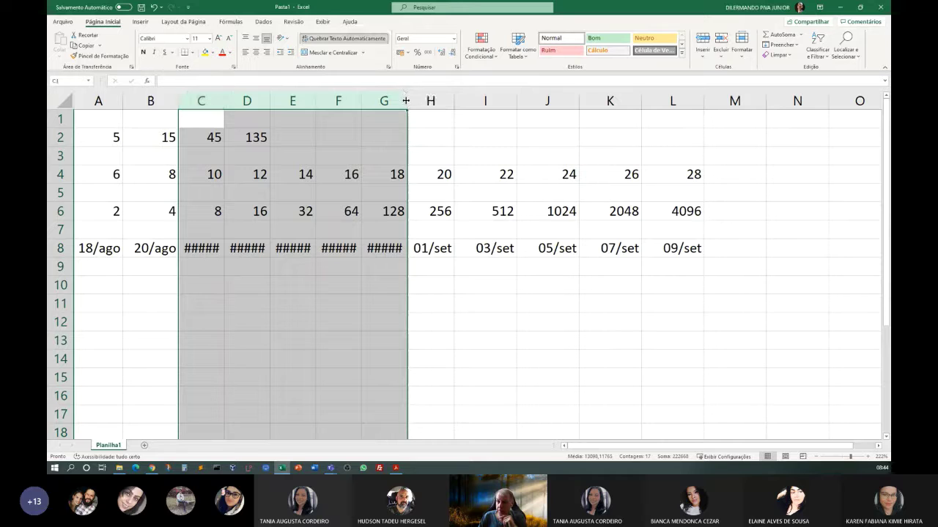
pyautogui.doubleClick(405, 101)
pyautogui.click(231, 376)
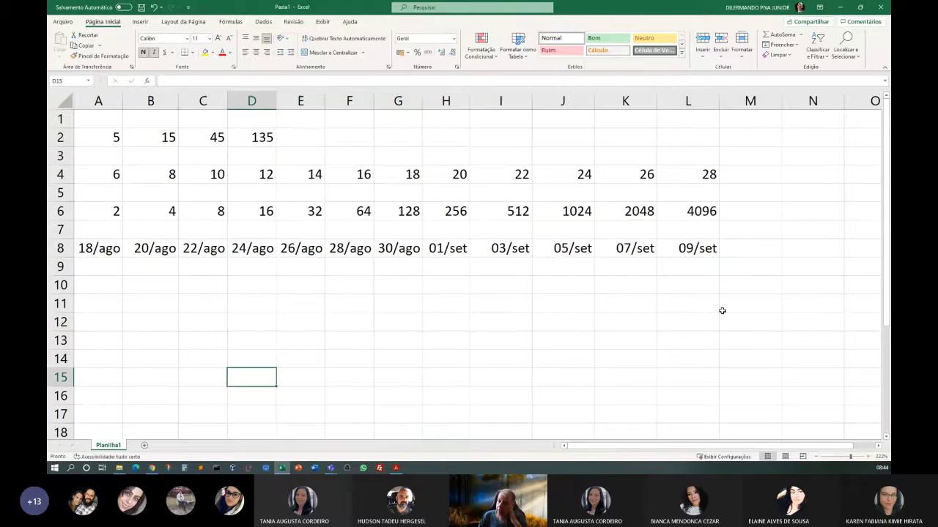
pyautogui.click(647, 306)
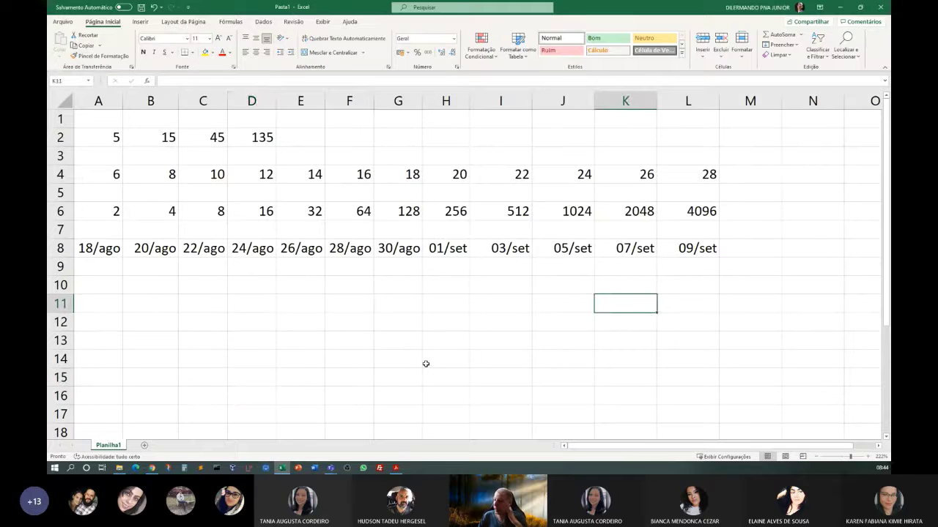
pyautogui.click(311, 318)
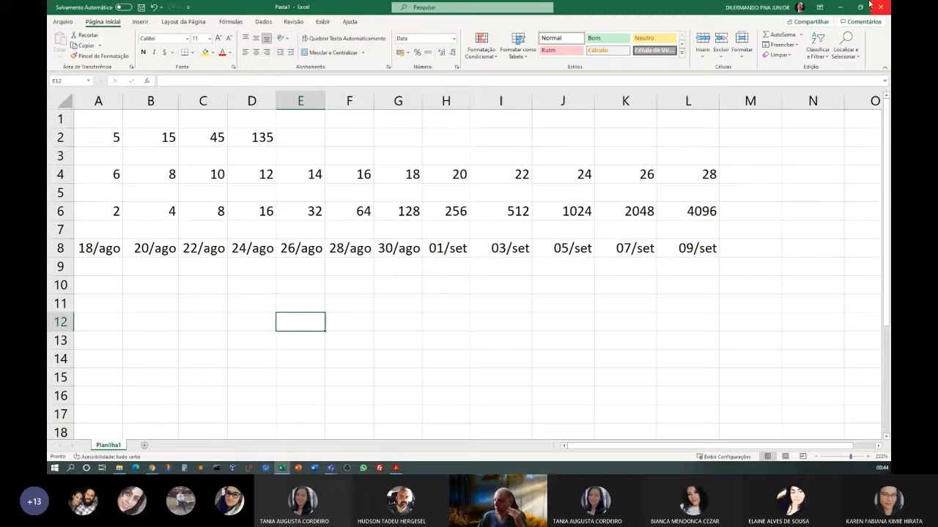
pyautogui.click(480, 280)
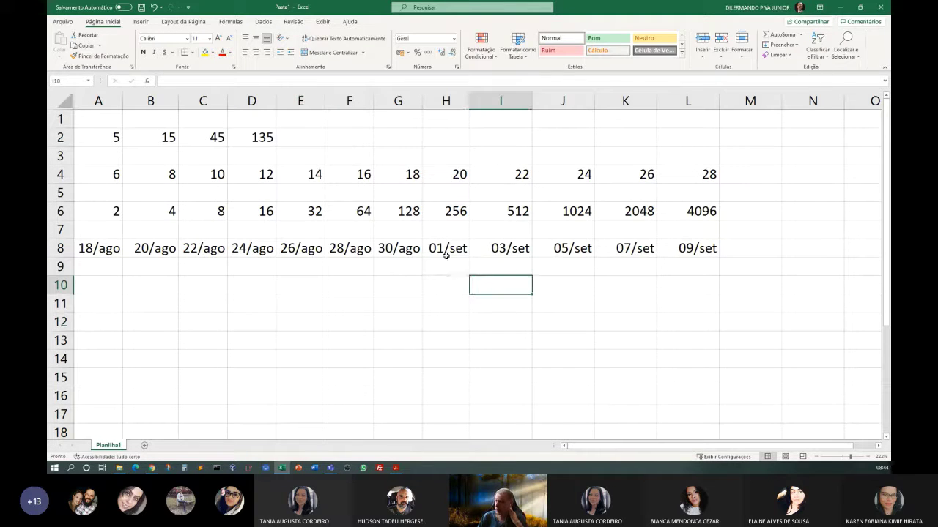
pyautogui.click(797, 46)
pyautogui.click(785, 117)
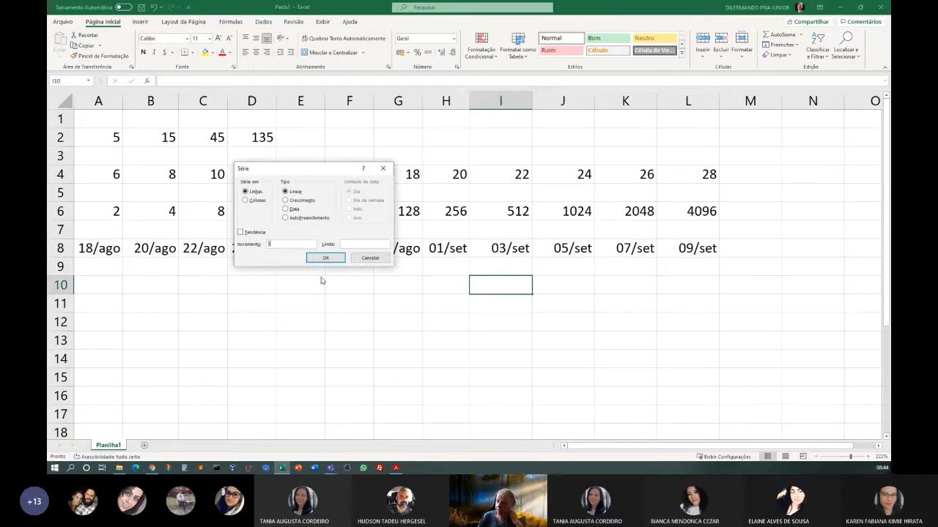
pyautogui.click(370, 259)
pyautogui.moveTo(185, 374); pyautogui.dragTo(183, 360)
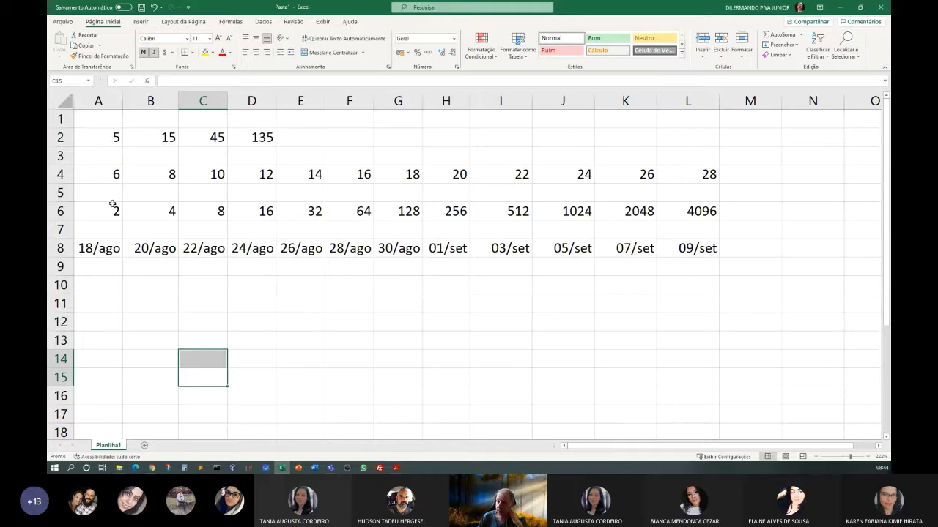
pyautogui.click(129, 337)
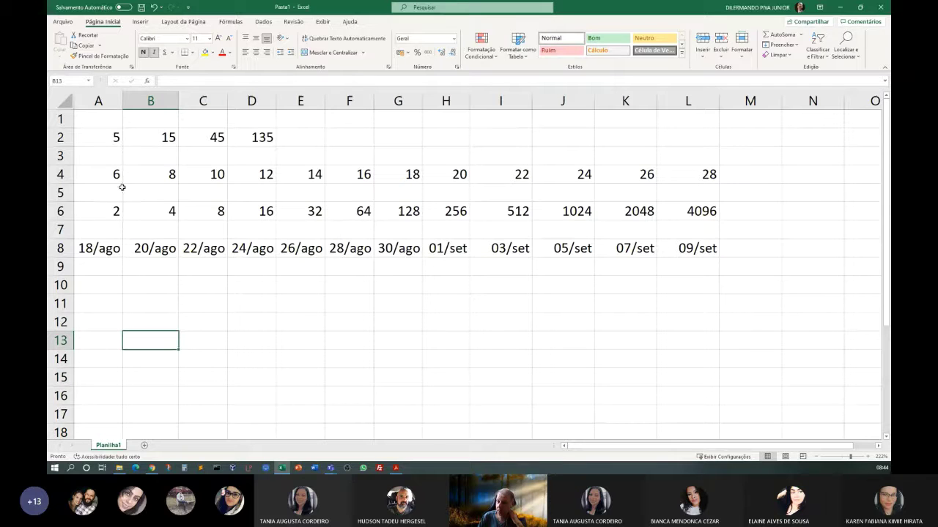
# Extend the values in A2:D2 along row 2 through L2 with AutoFill.
pyautogui.moveTo(120, 135); pyautogui.dragTo(393, 166)
pyautogui.moveTo(641, 162); pyautogui.dragTo(708, 153)
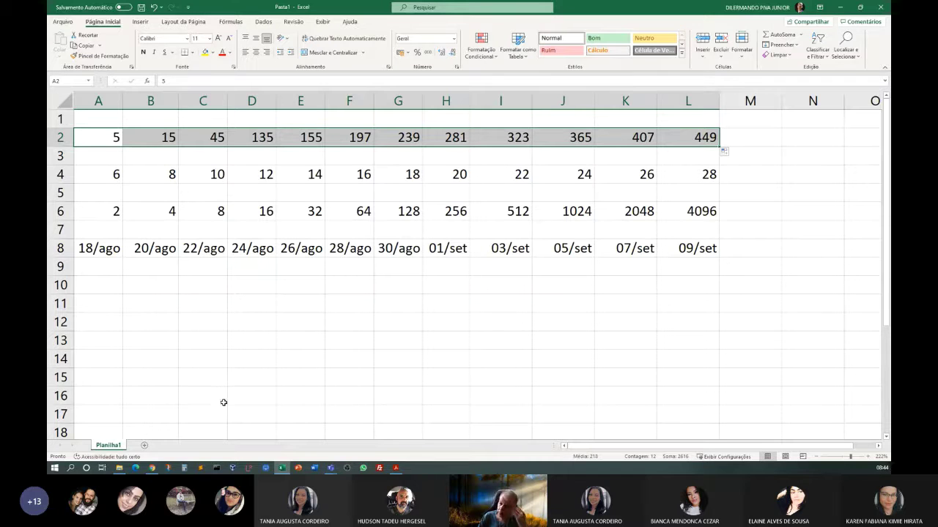
pyautogui.click(247, 338)
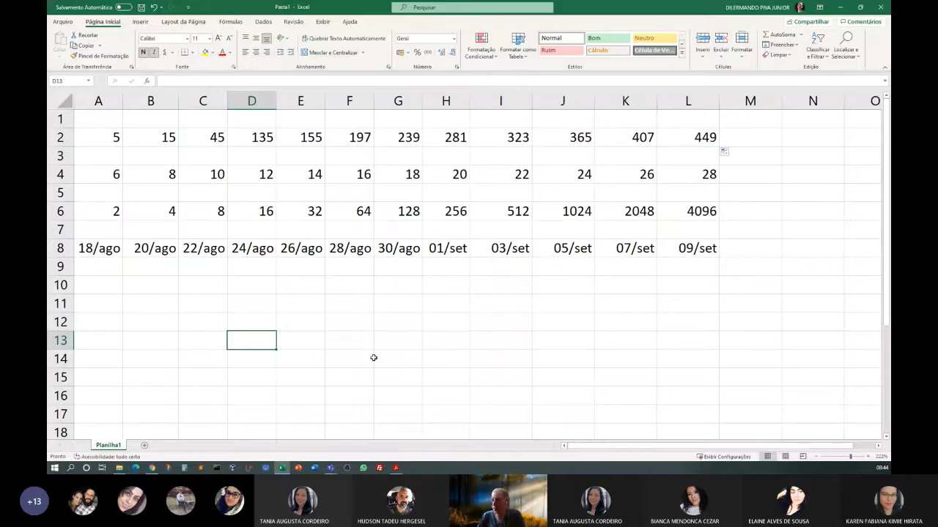
pyautogui.click(380, 356)
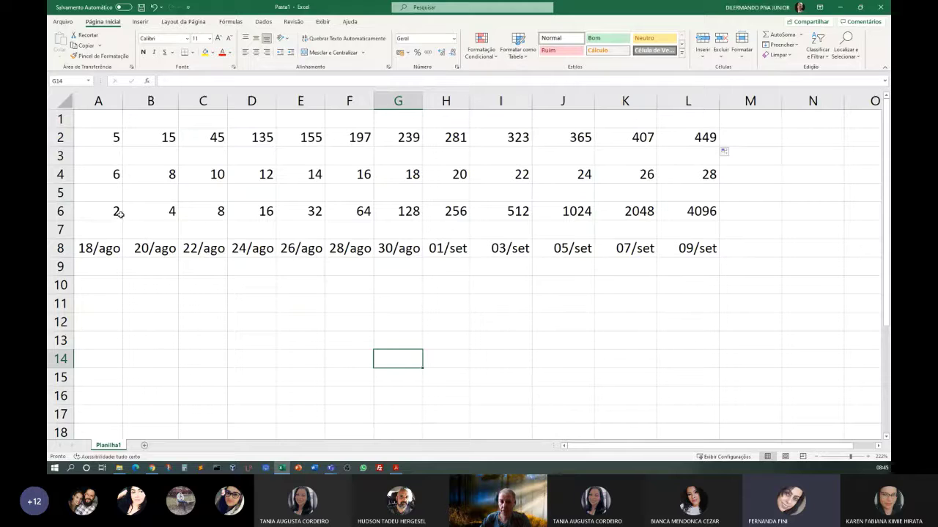
# Enter the starting values 3 in A11 and 9 in B11.
pyautogui.click(112, 308)
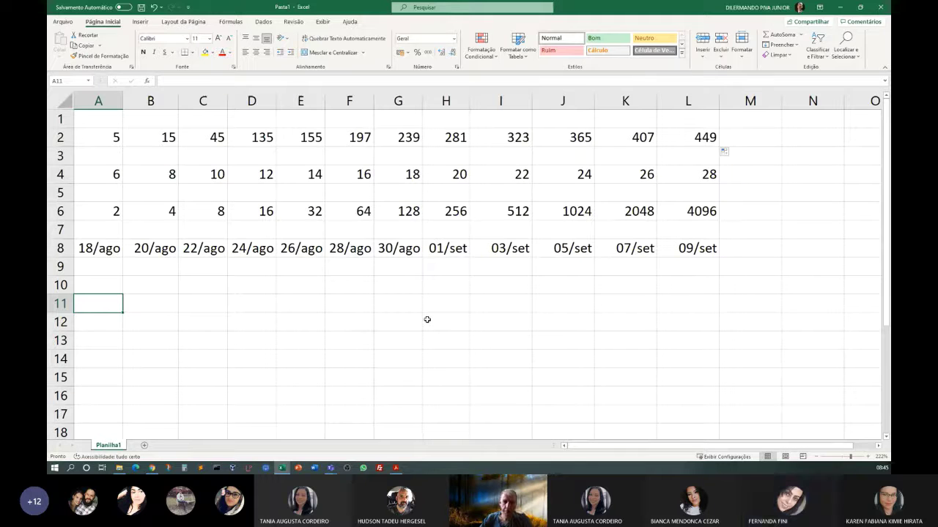
pyautogui.write('3')
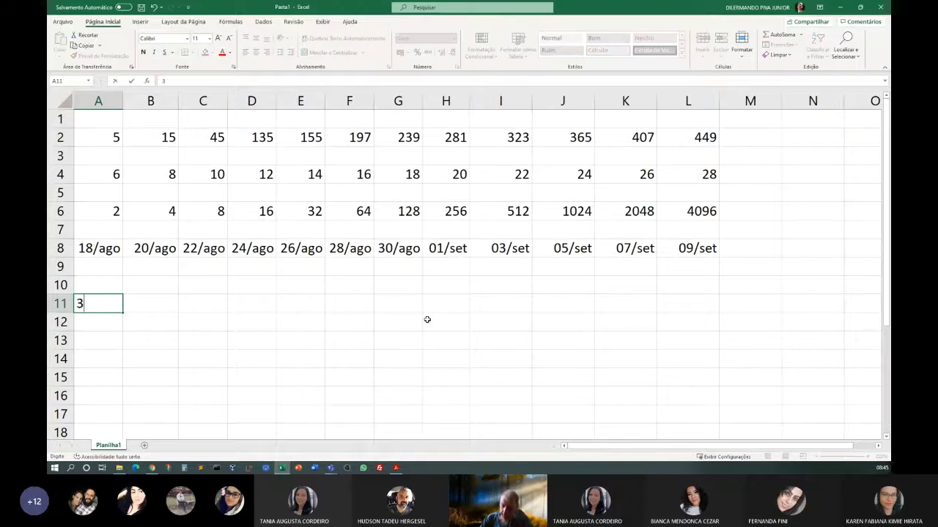
pyautogui.press('Tab')
pyautogui.write('9')
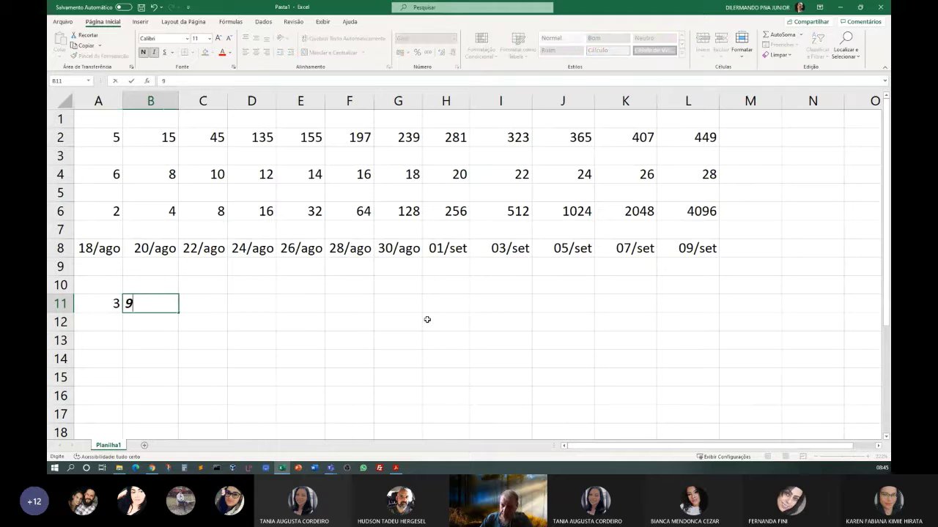
pyautogui.press('Tab')
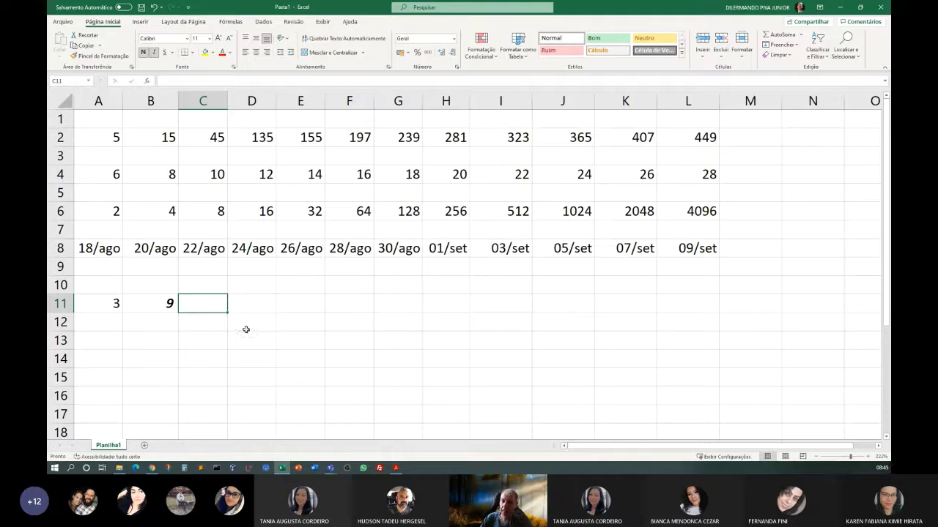
# Fill A11:L11 along the row with a linear series using an increment of 6.
pyautogui.moveTo(111, 300); pyautogui.dragTo(147, 306)
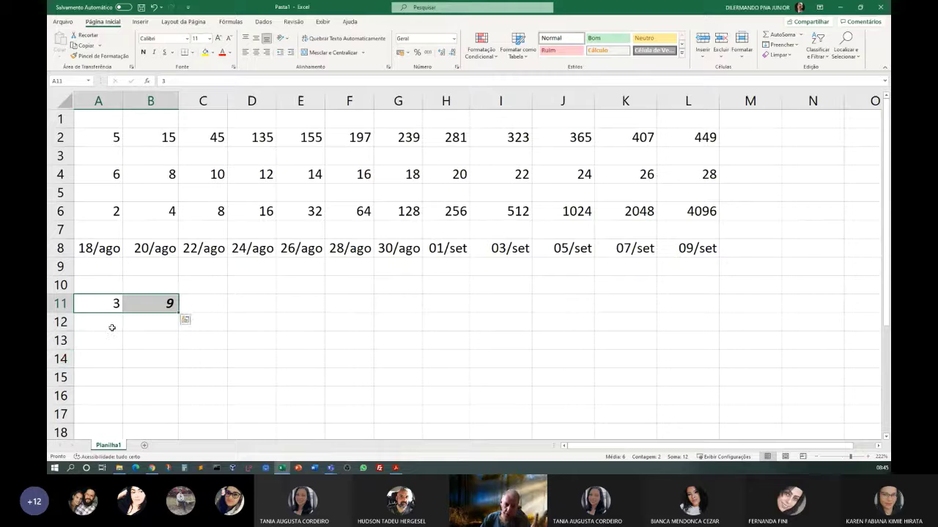
pyautogui.click(113, 305)
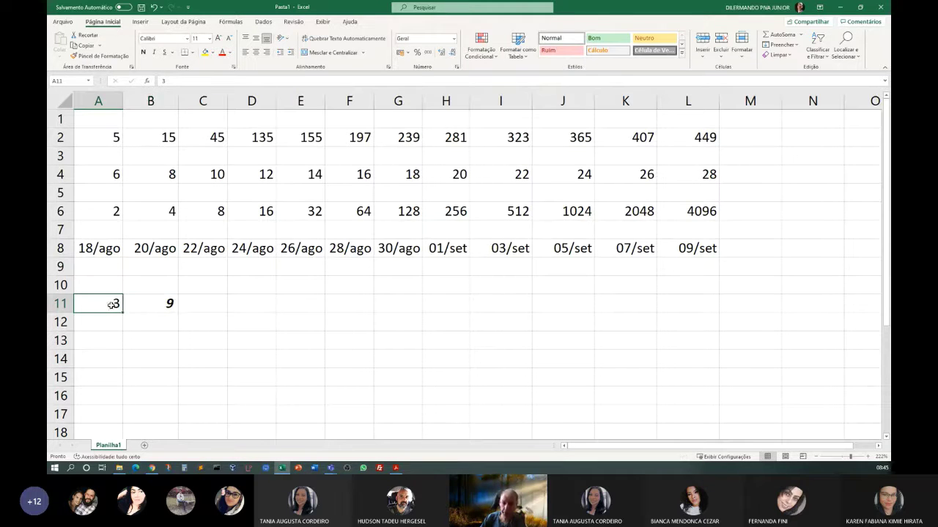
pyautogui.moveTo(110, 303); pyautogui.dragTo(681, 307)
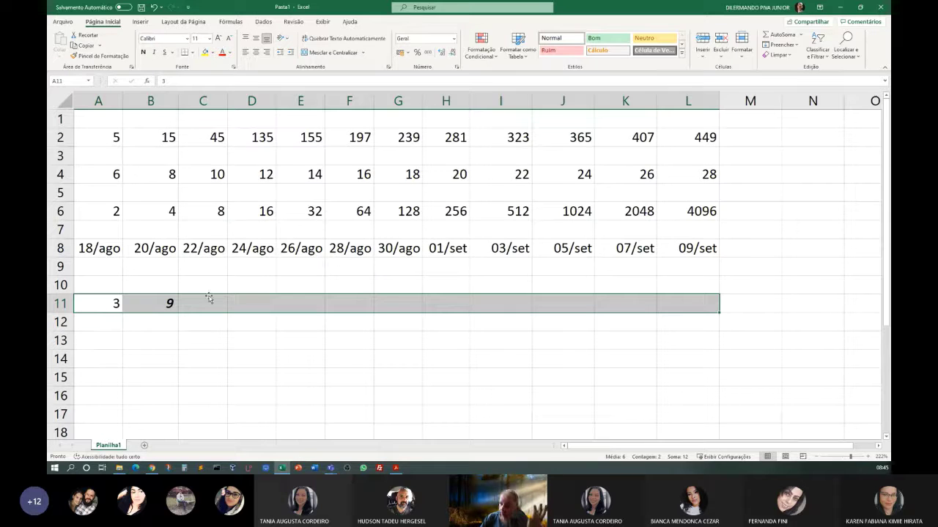
pyautogui.click(798, 47)
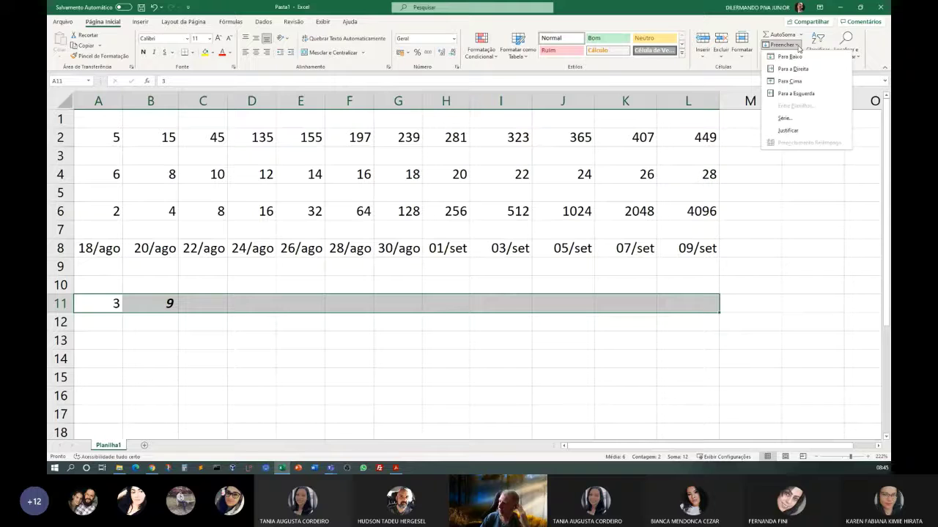
pyautogui.click(783, 119)
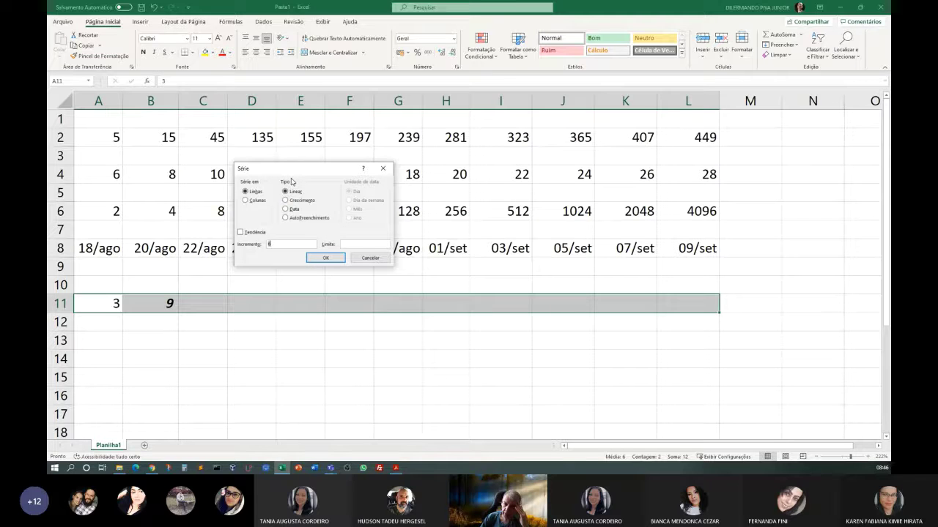
pyautogui.click(323, 258)
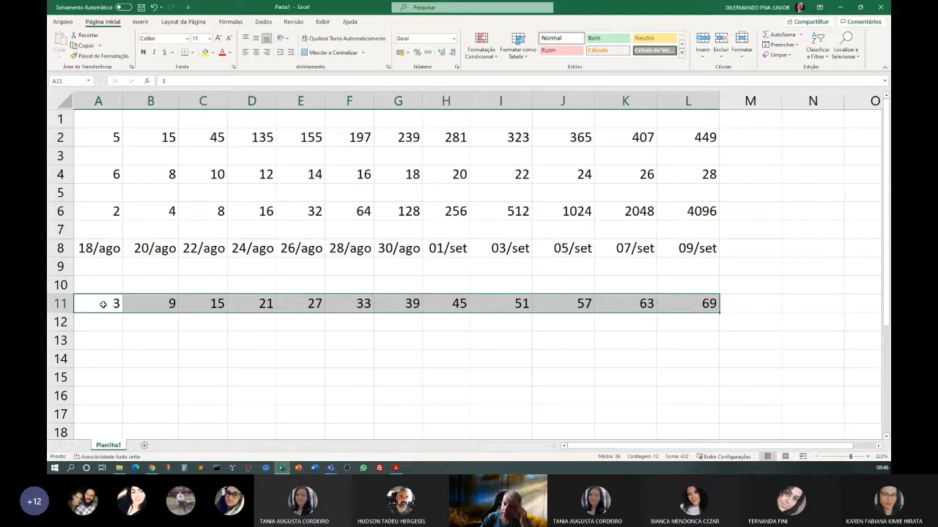
# Clear C11:L11 and refill A11:L11 along the row with a growth series using the trend option.
pyautogui.moveTo(203, 300); pyautogui.dragTo(674, 314)
pyautogui.press('Delete')
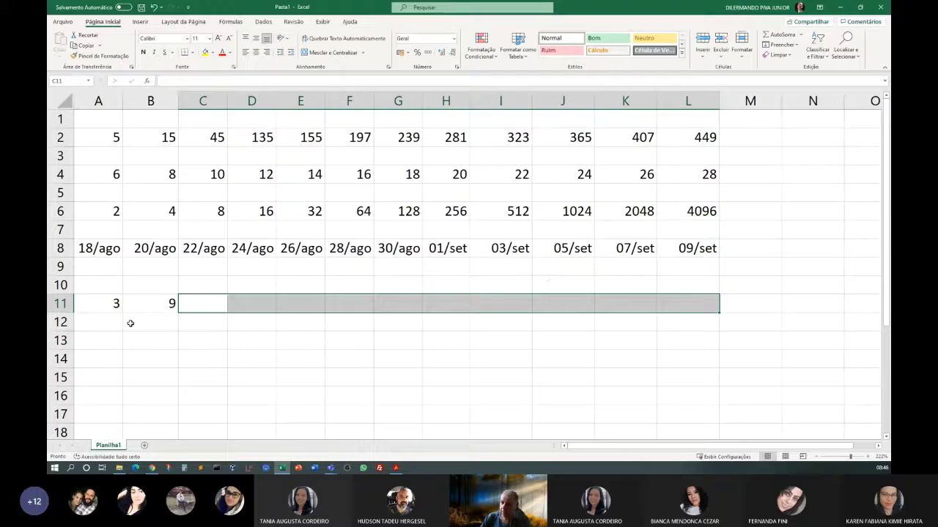
pyautogui.moveTo(110, 303); pyautogui.dragTo(711, 302)
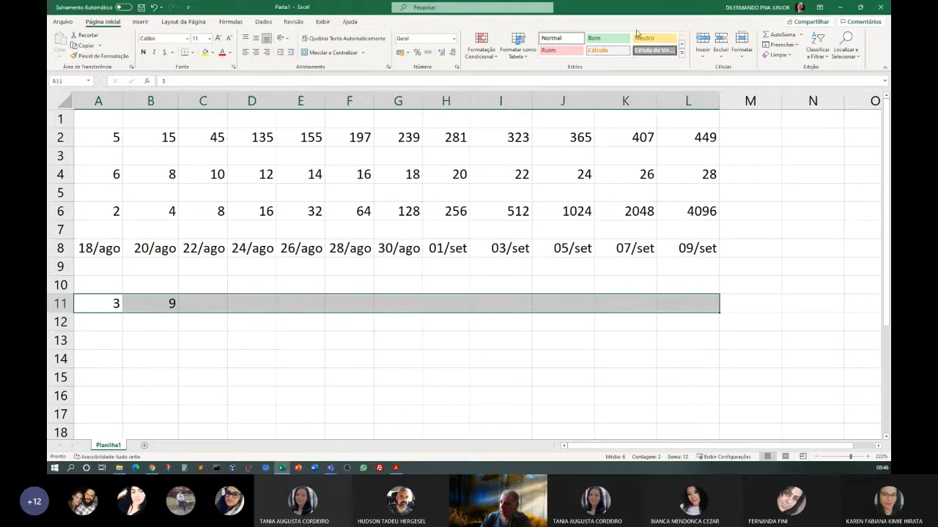
pyautogui.click(799, 46)
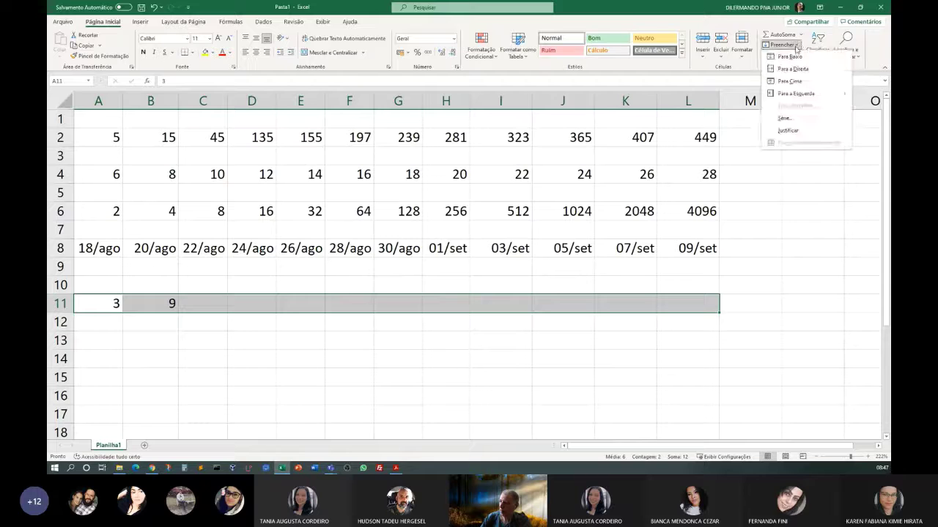
pyautogui.click(778, 117)
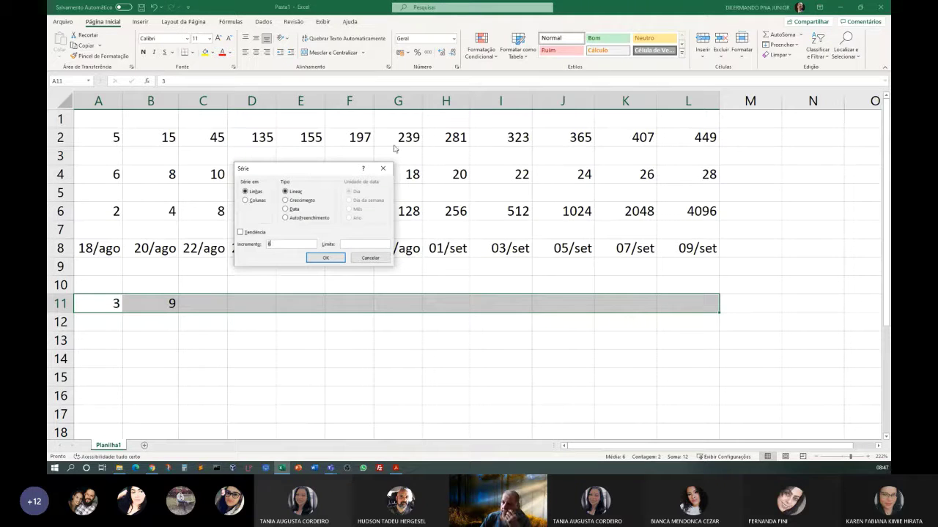
pyautogui.click(289, 201)
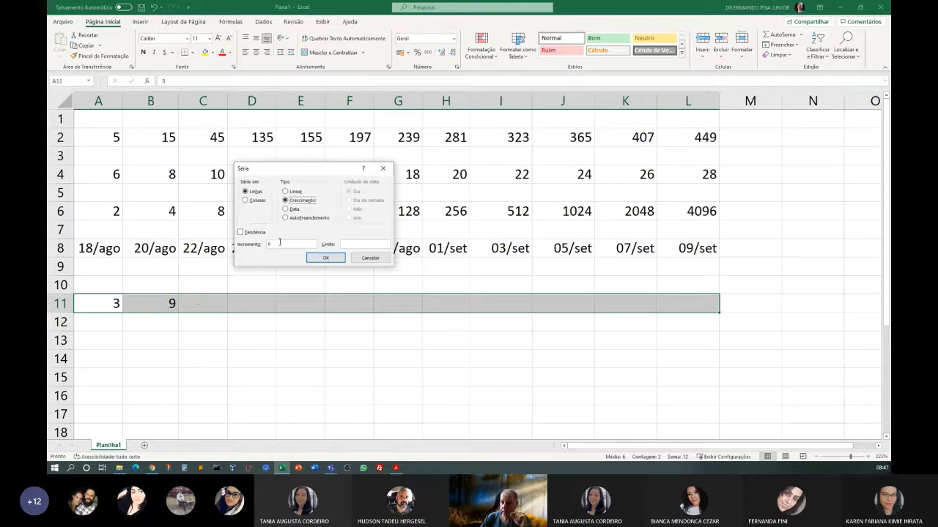
pyautogui.click(279, 242)
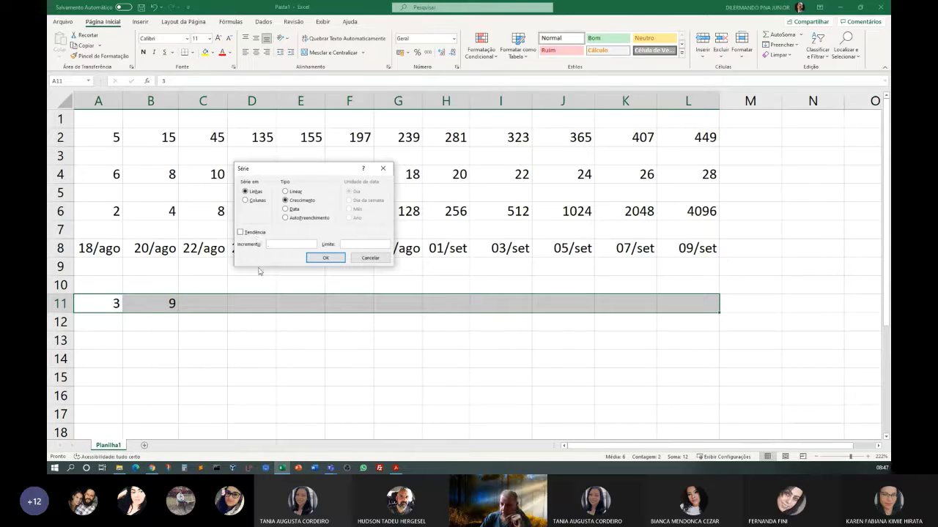
pyautogui.click(241, 232)
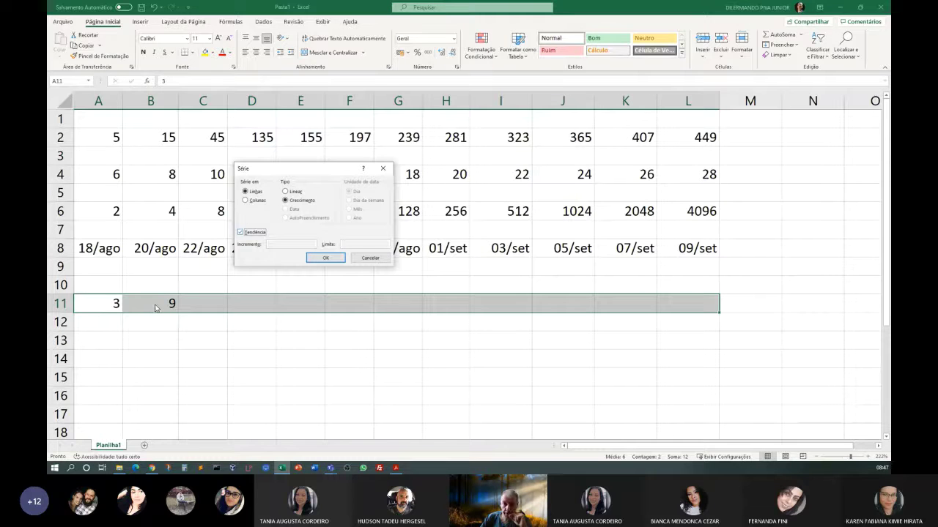
pyautogui.click(285, 192)
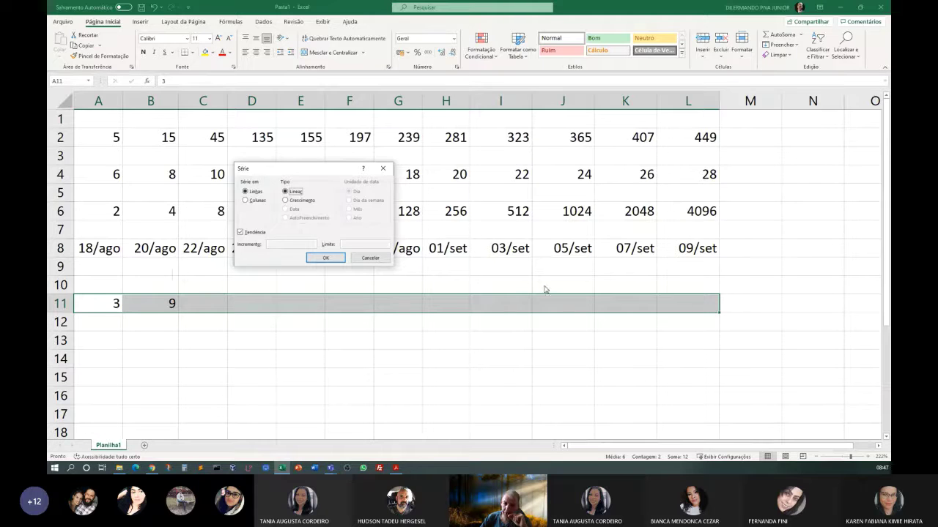
pyautogui.click(285, 200)
pyautogui.click(240, 233)
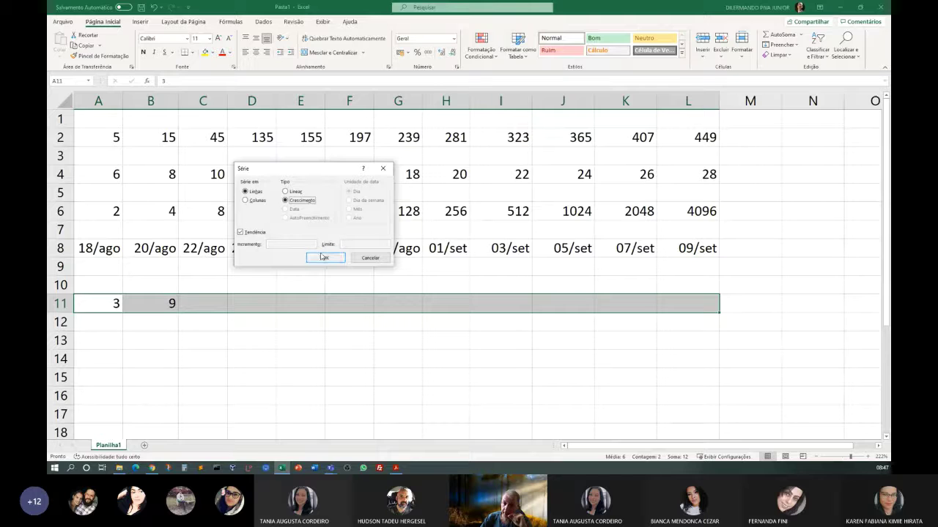
pyautogui.click(323, 258)
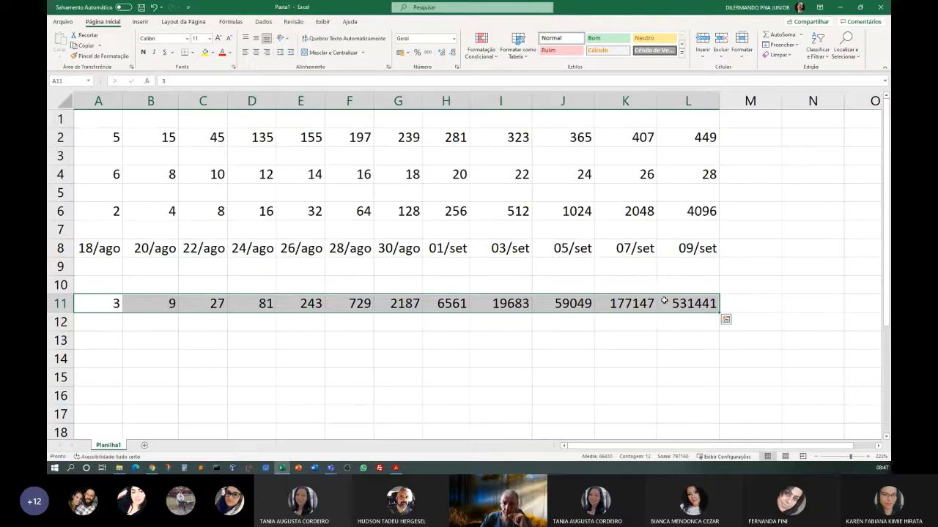
# Clear the growth values from C11:L11 and refill A11:L11 with a linear series using the trend option.
pyautogui.click(344, 389)
pyautogui.moveTo(203, 317); pyautogui.dragTo(678, 317)
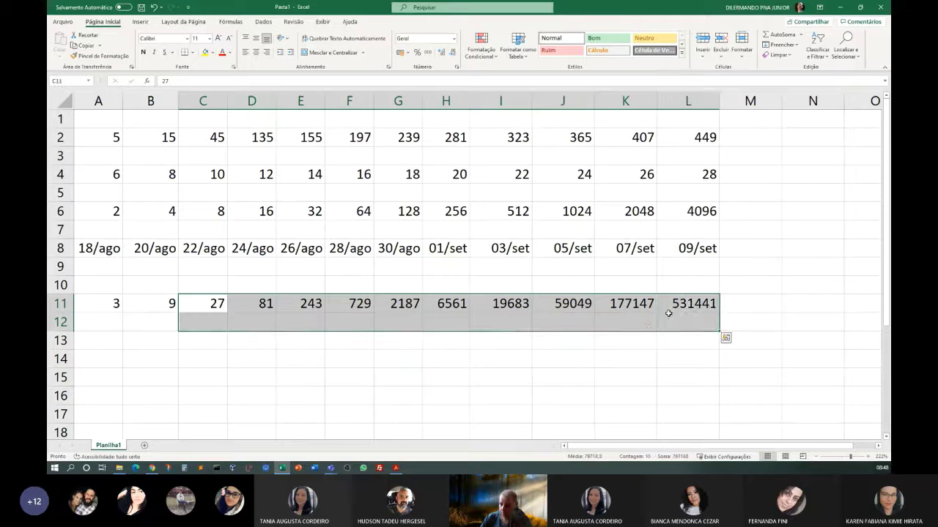
pyautogui.press('Delete')
pyautogui.moveTo(98, 301); pyautogui.dragTo(674, 303)
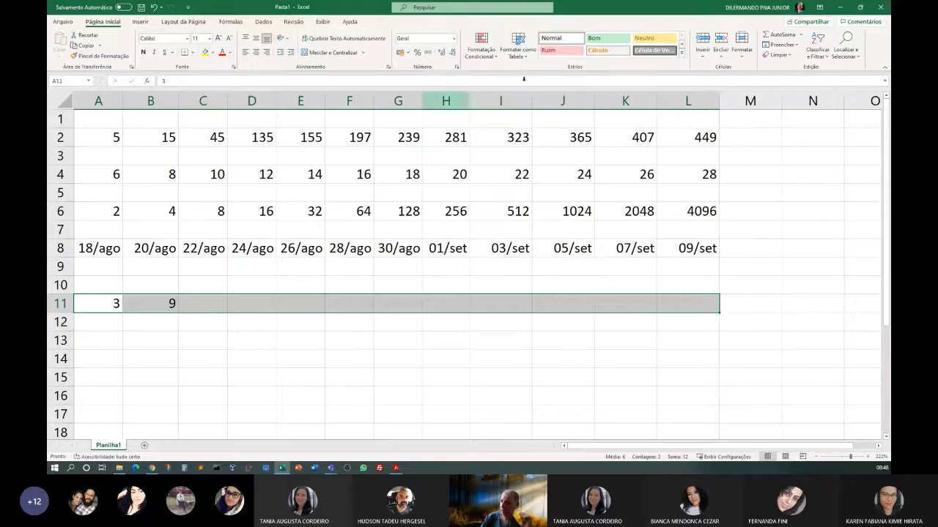
pyautogui.click(781, 45)
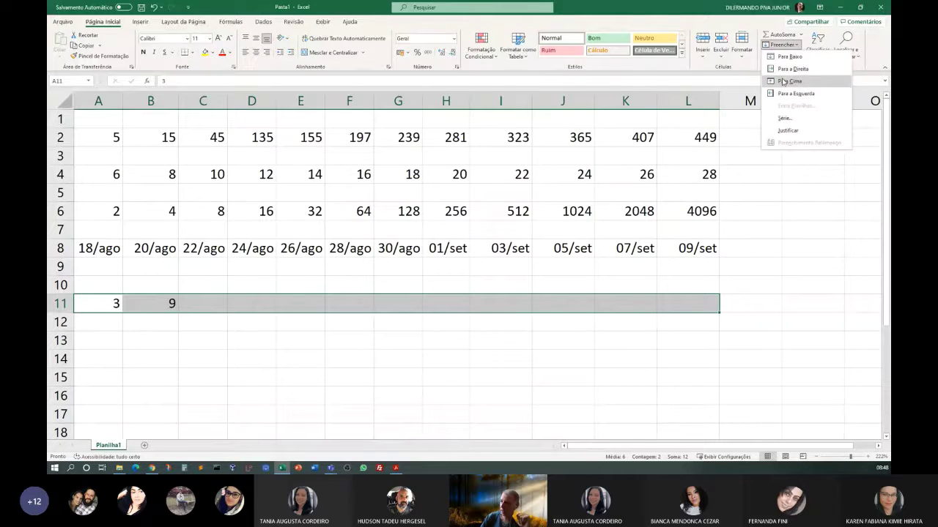
pyautogui.click(785, 118)
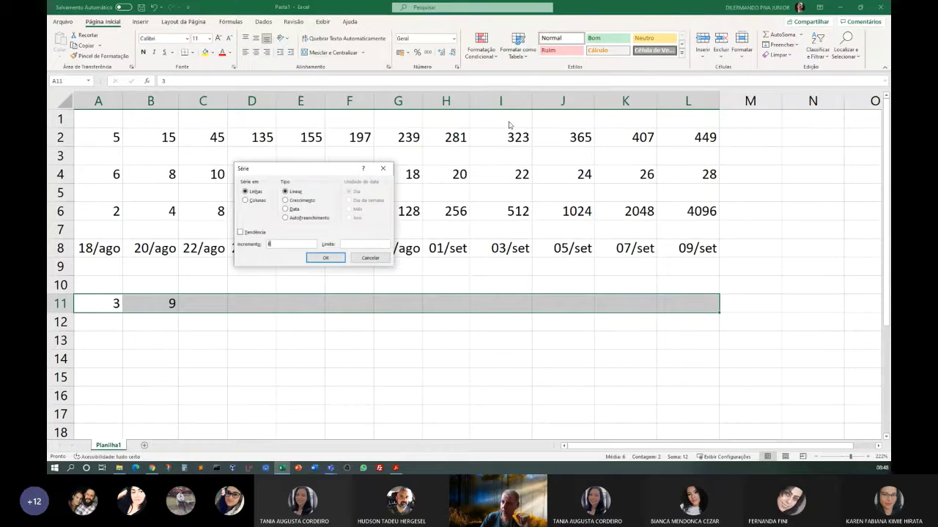
pyautogui.click(240, 233)
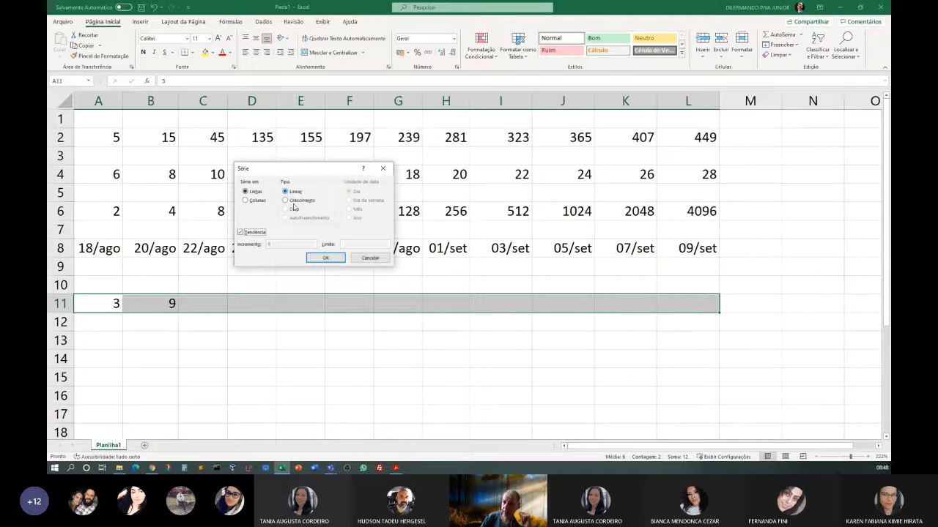
pyautogui.click(324, 258)
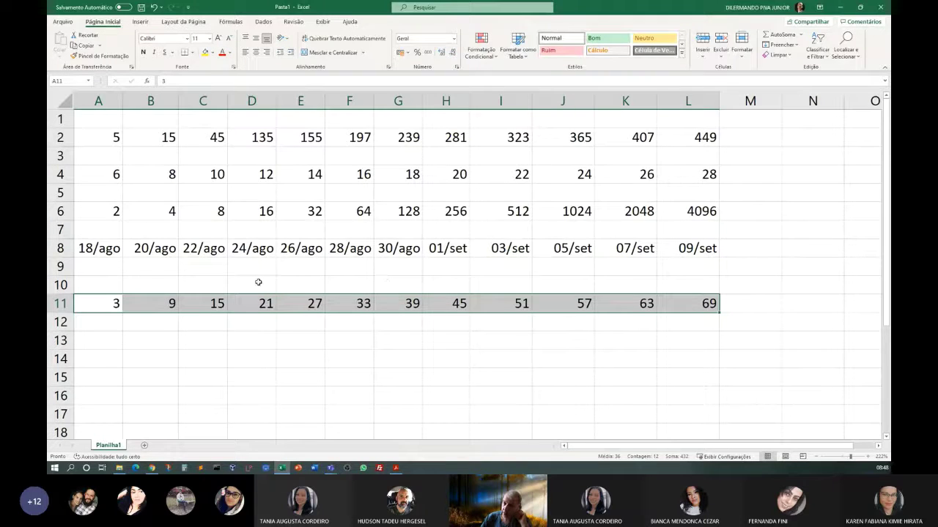
# Clear the linear trend values from row 11, keeping only the starting values in A11:B11.
pyautogui.click(283, 338)
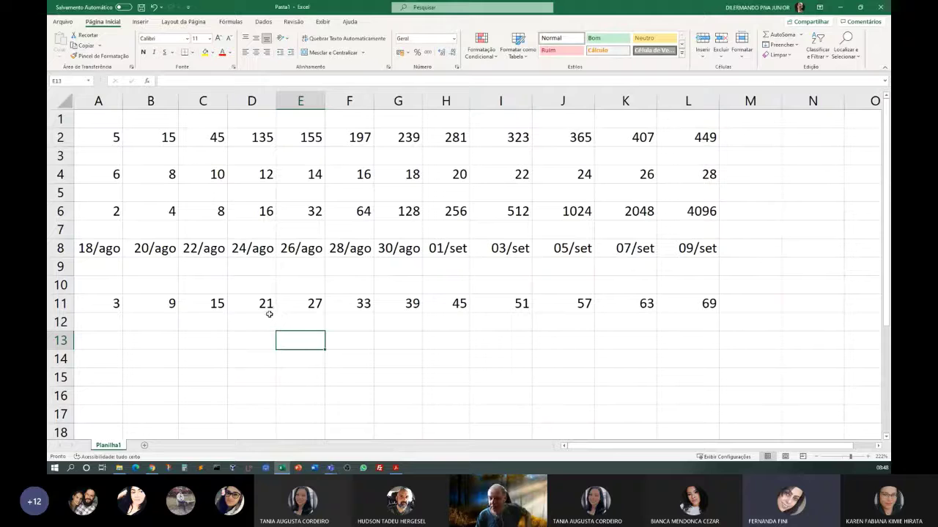
pyautogui.moveTo(224, 299); pyautogui.dragTo(705, 315)
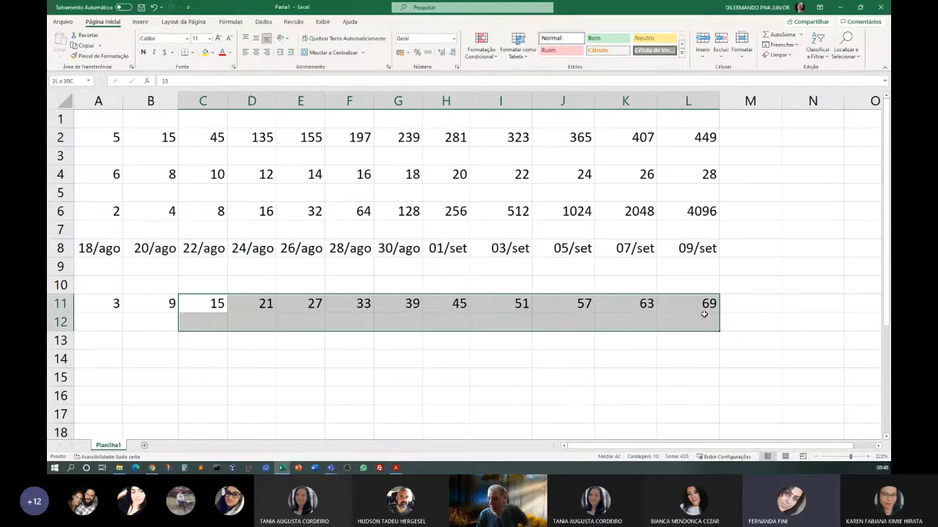
pyautogui.press('Delete')
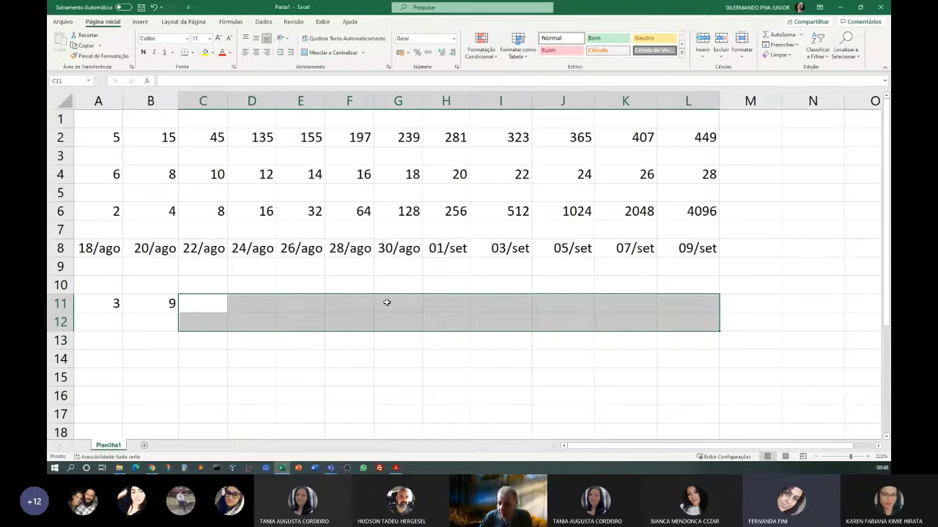
pyautogui.click(203, 396)
pyautogui.click(118, 305)
pyautogui.moveTo(121, 303); pyautogui.dragTo(162, 306)
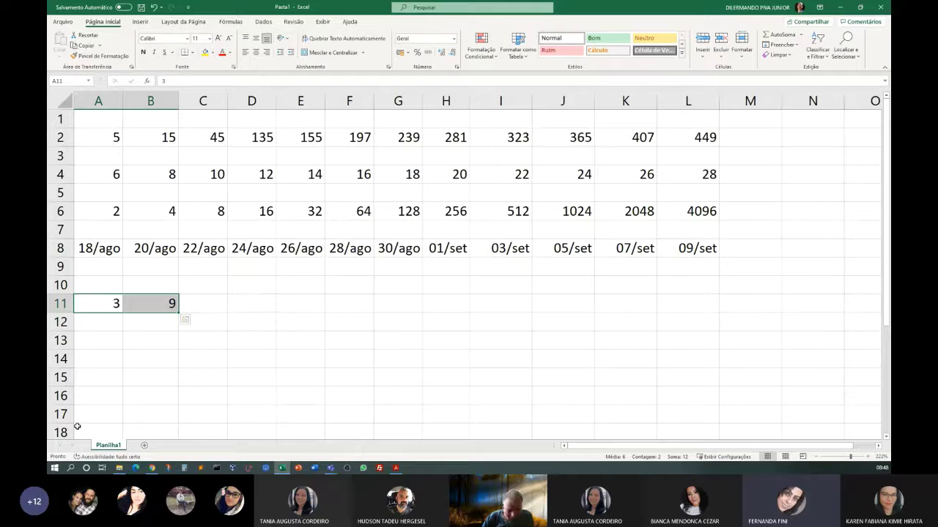
pyautogui.click(223, 416)
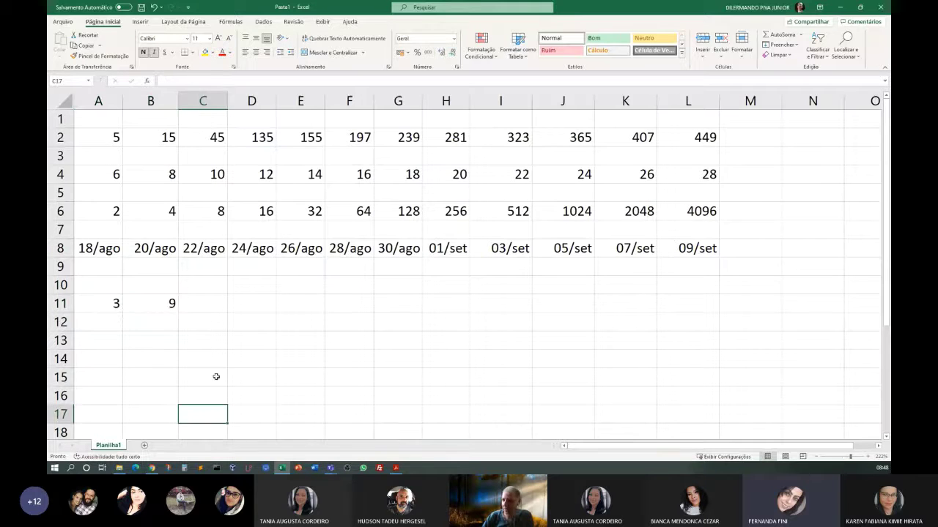
pyautogui.click(255, 325)
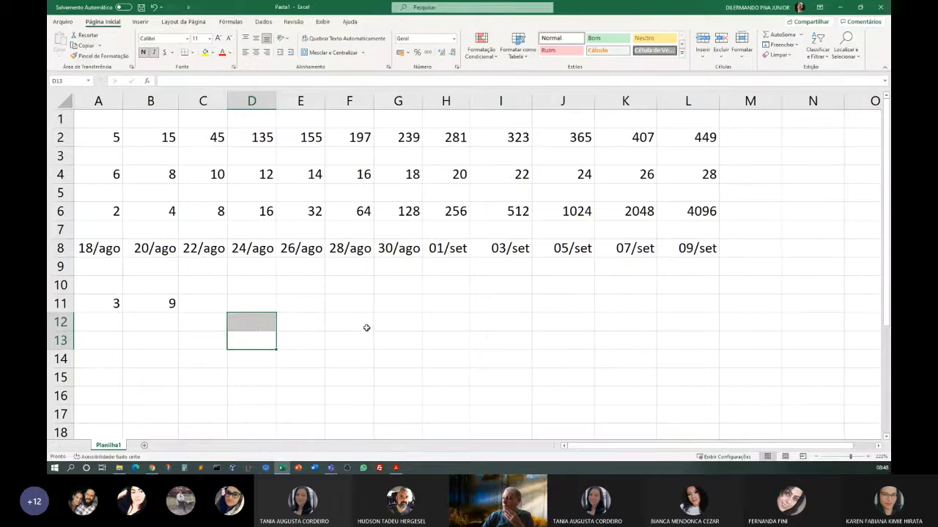
pyautogui.click(318, 336)
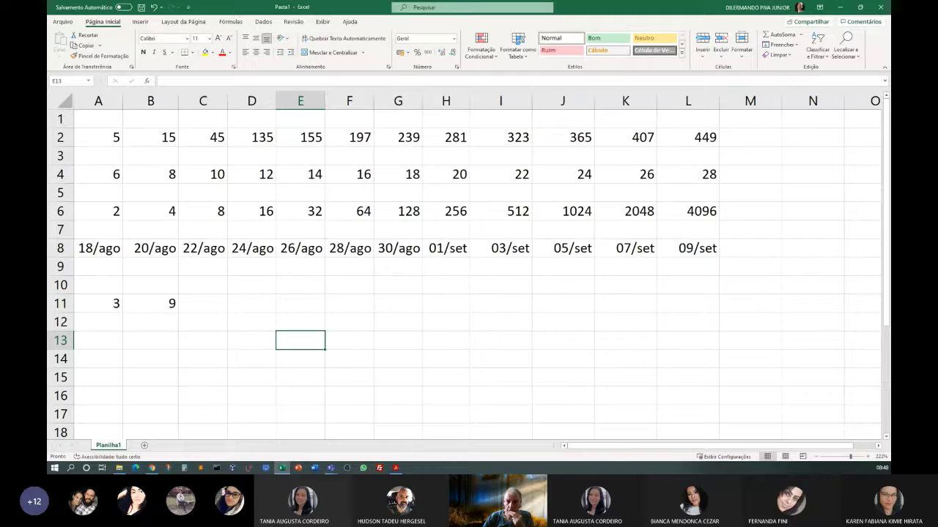
# Switch to aula04_pdf.pdf in Adobe Acrobat Reader, review the cell-editing sections and cursor key table, and return to Excel.
pyautogui.hotkey('alt', 'Tab')
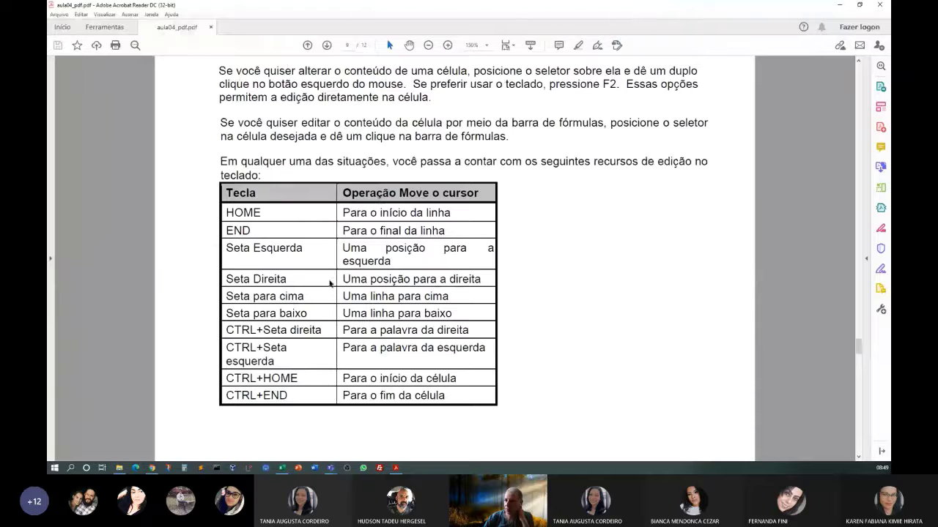
pyautogui.scroll(4, 331, 282)
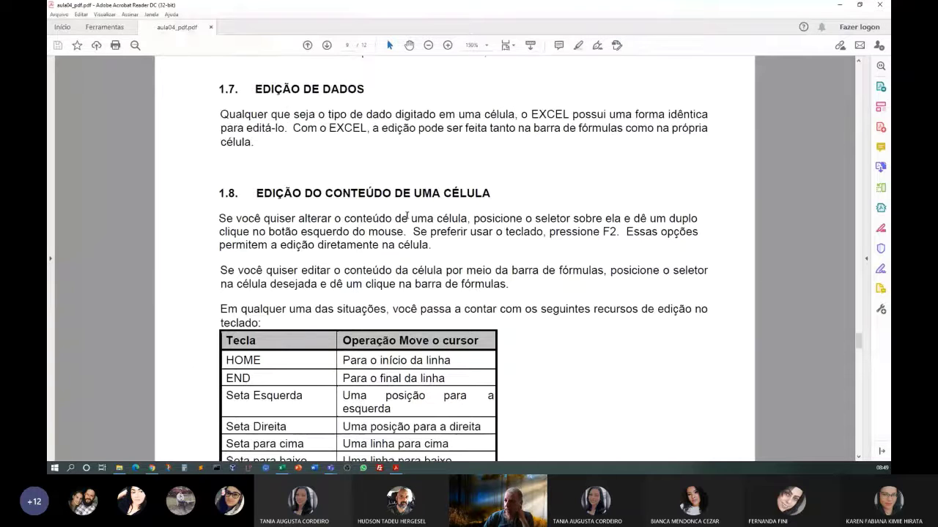
pyautogui.scroll(-6, 406, 216)
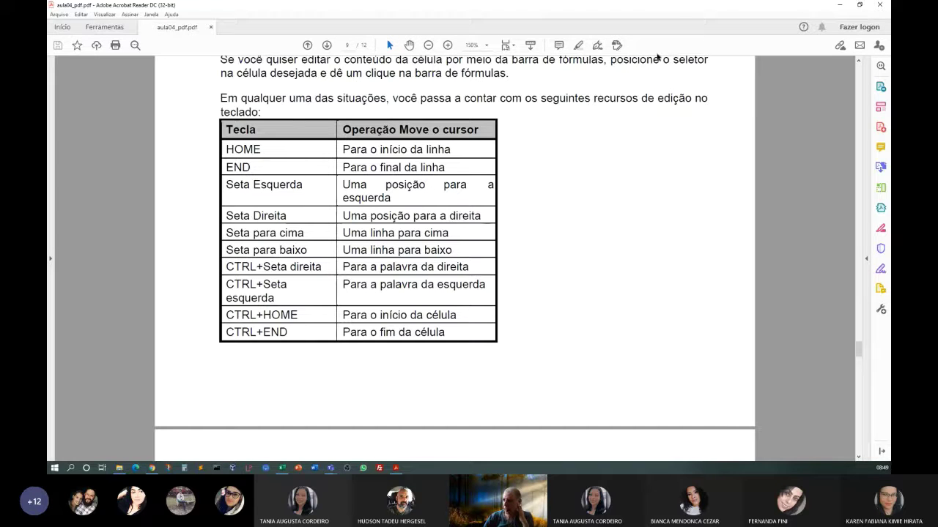
pyautogui.doubleClick(668, 9)
pyautogui.moveTo(651, 35); pyautogui.dragTo(133, 185)
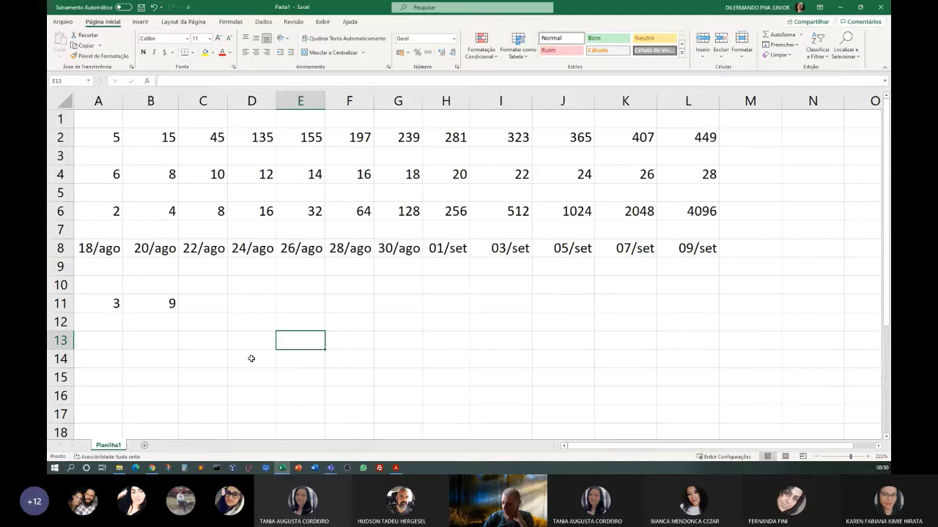
# Select the range A1:L13 covering all the example series.
pyautogui.click(95, 120)
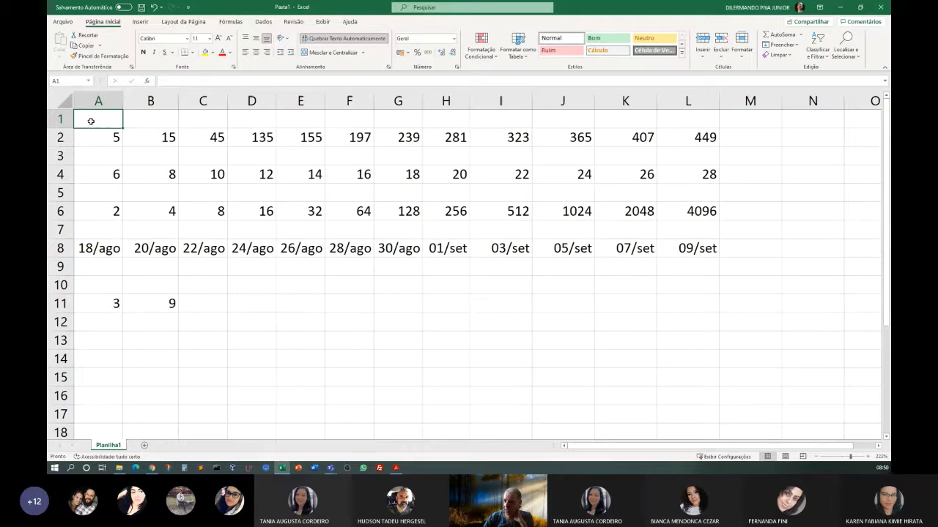
pyautogui.moveTo(93, 120); pyautogui.dragTo(686, 343)
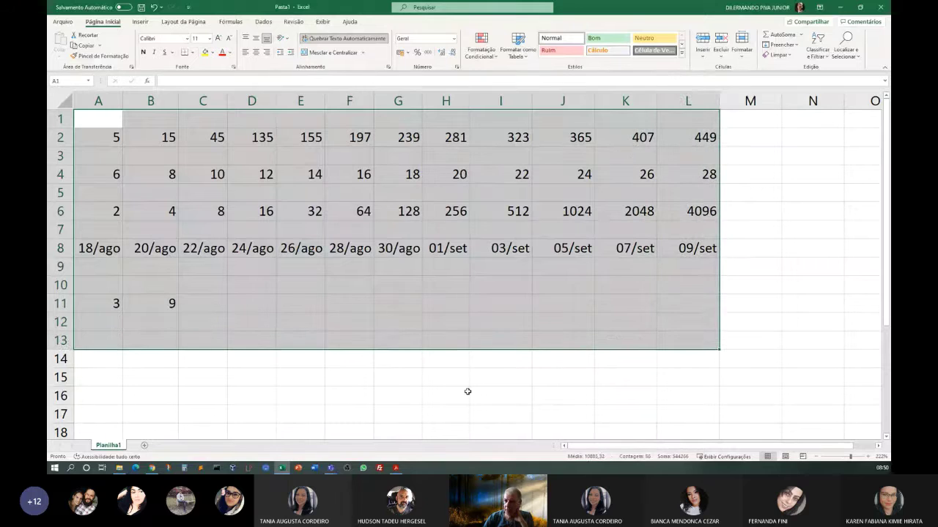
# Clear the contents of the entire Planilha1 sheet and select cell A1.
pyautogui.click(359, 373)
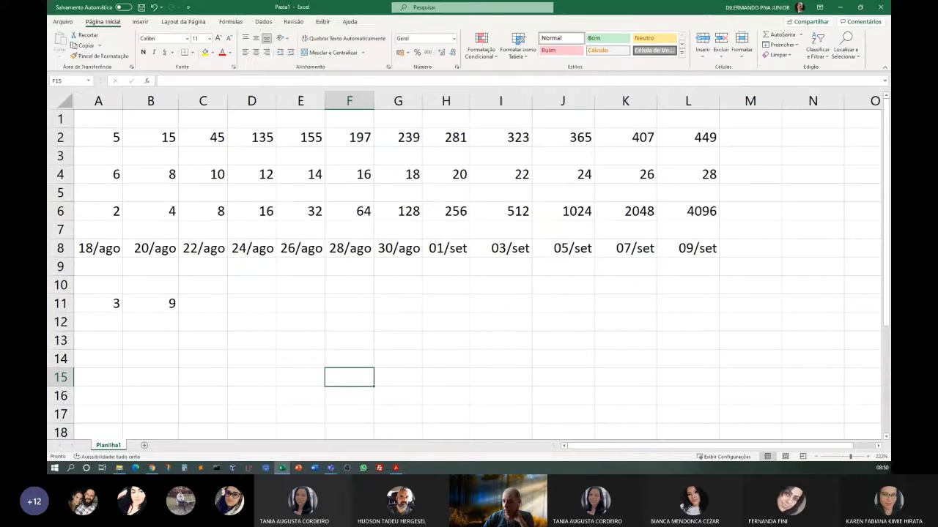
pyautogui.click(55, 100)
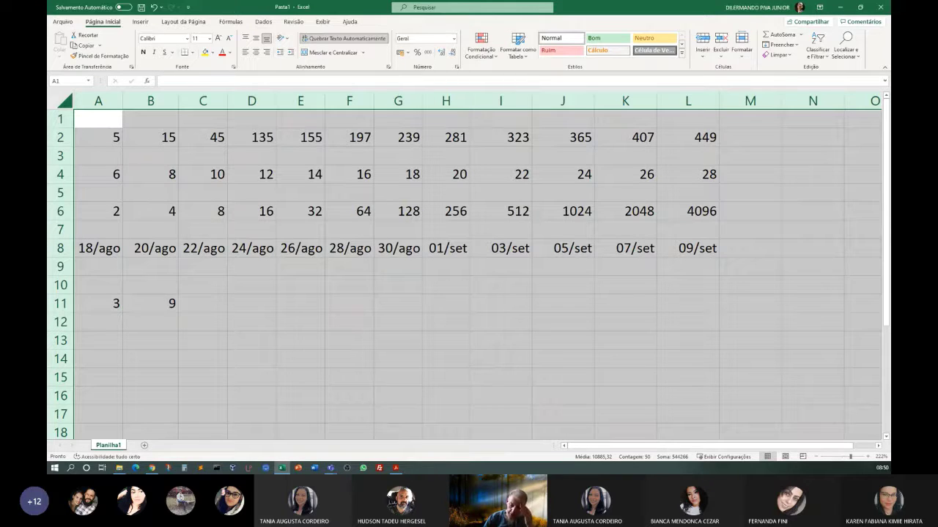
pyautogui.press('Delete')
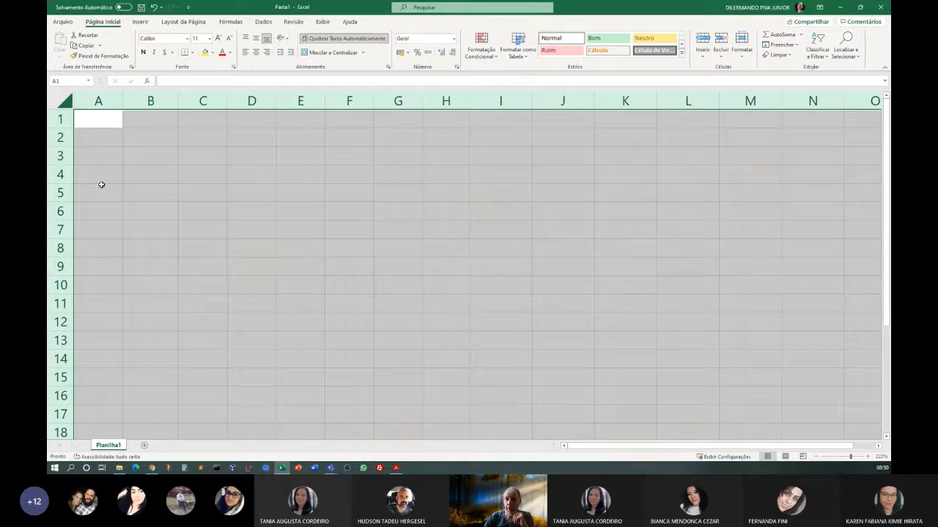
pyautogui.click(104, 115)
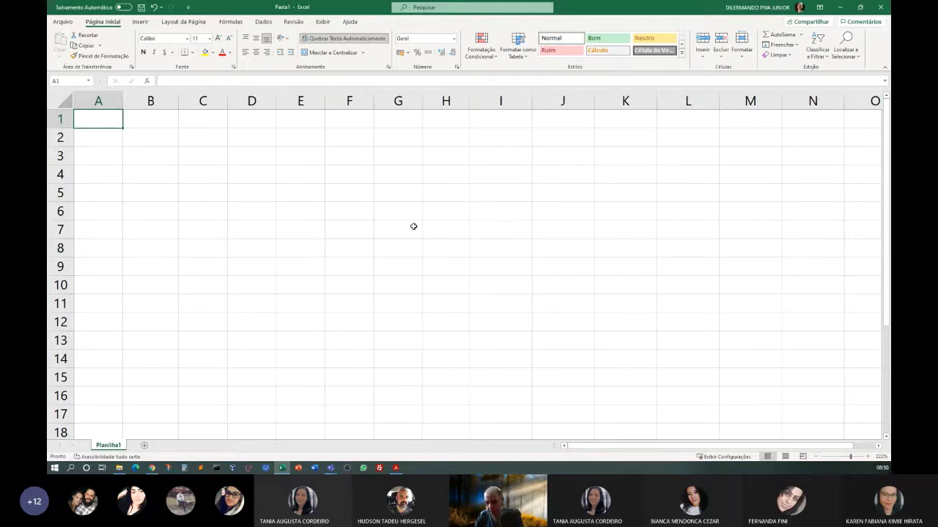
# Go from cell E6 to the first cell of row 6 and try switching End mode on and off.
pyautogui.click(316, 218)
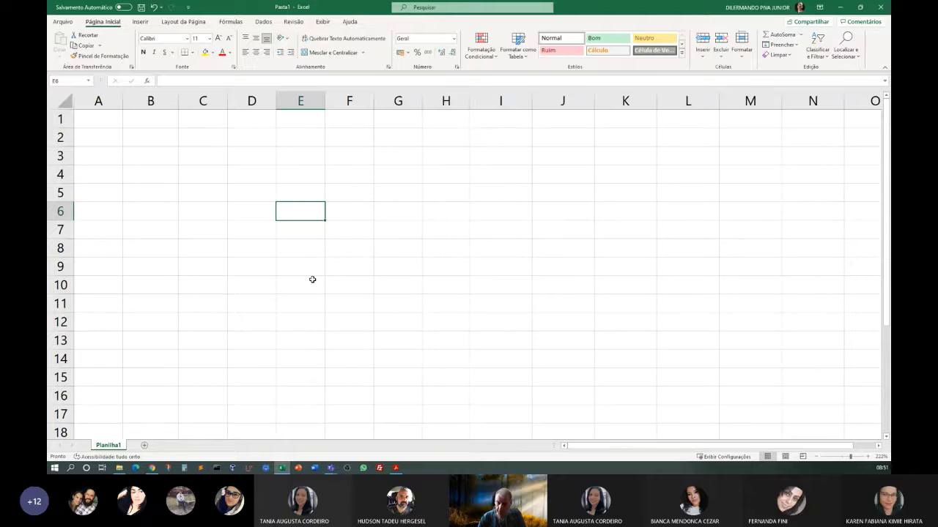
pyautogui.press('Home')
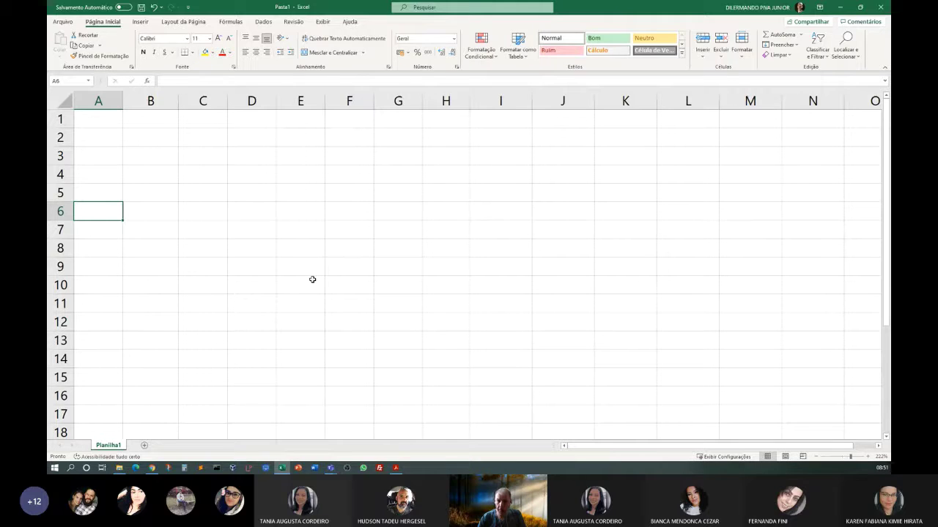
pyautogui.press('End')
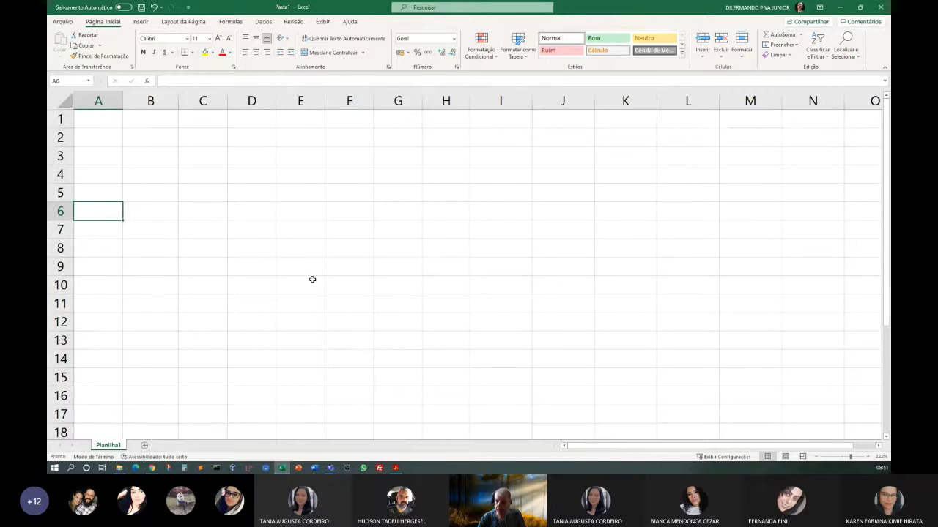
pyautogui.press('End')
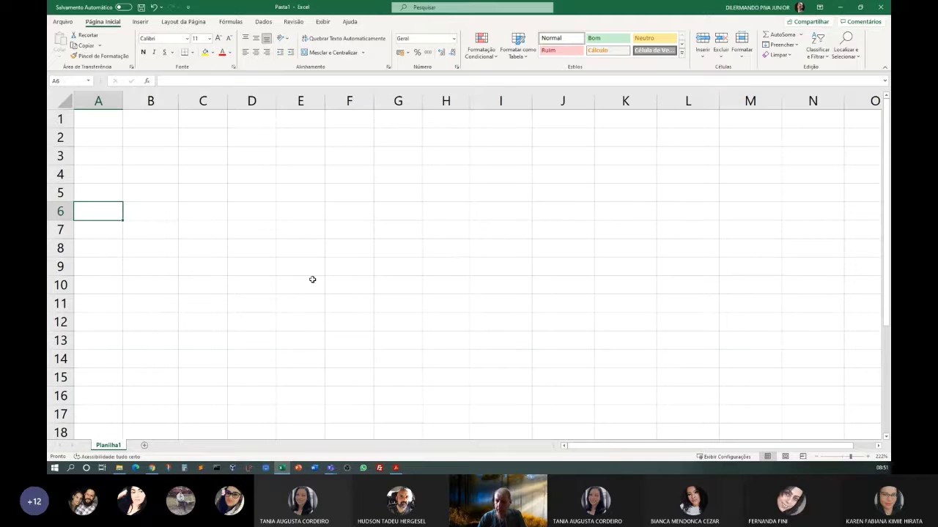
pyautogui.press('End')
pyautogui.press('End')
# Enter 4 in cell G6 and 5 in cell J6.
pyautogui.click(307, 208)
pyautogui.click(419, 213)
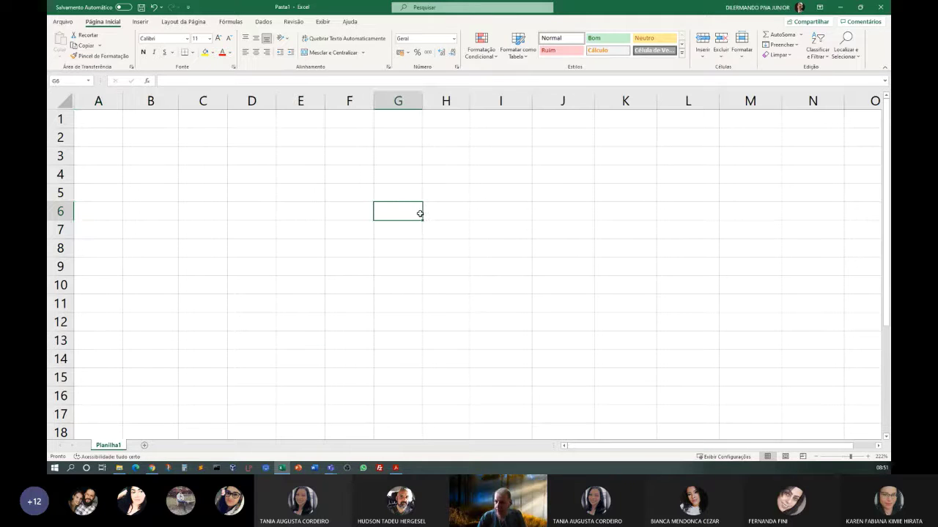
pyautogui.write('4')
pyautogui.click(557, 214)
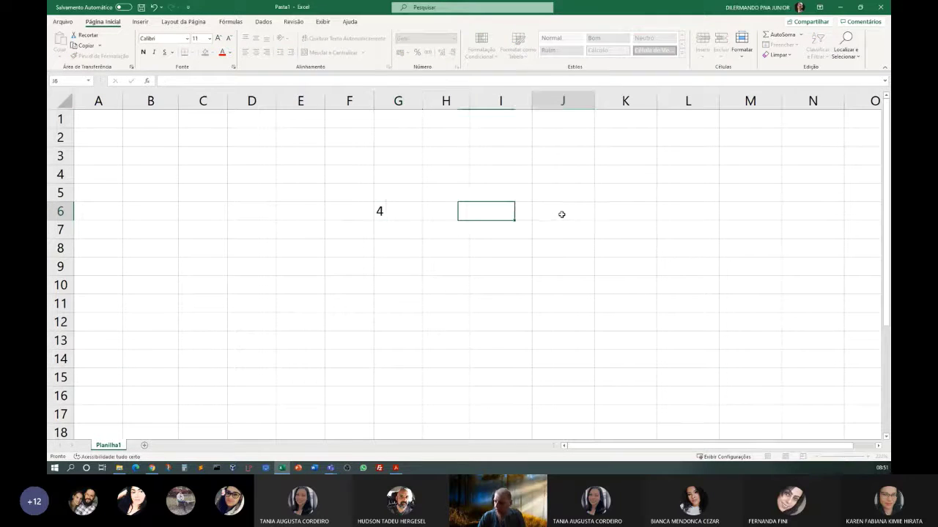
pyautogui.write('5')
# Return to cell A6 and try End mode repeatedly on the row with the two numbers.
pyautogui.click(96, 209)
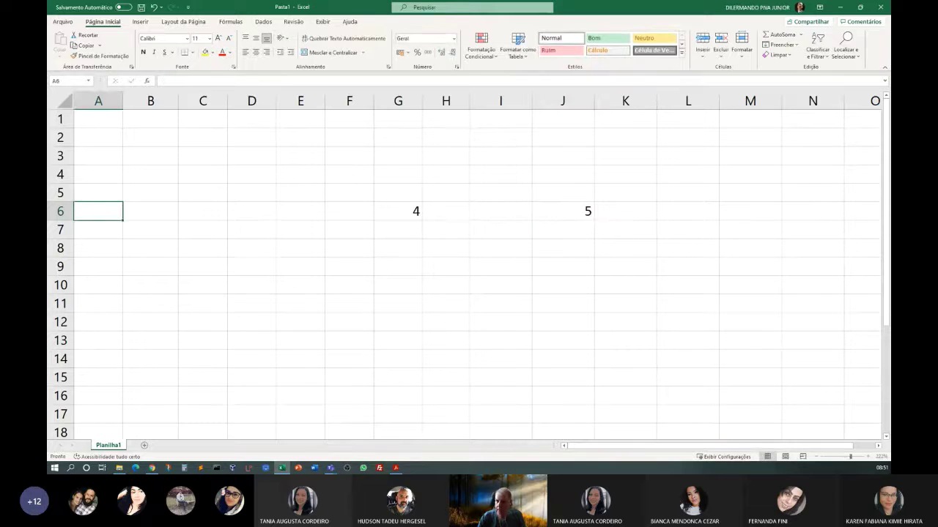
pyautogui.press('End')
pyautogui.press('End')
pyautogui.press('End')
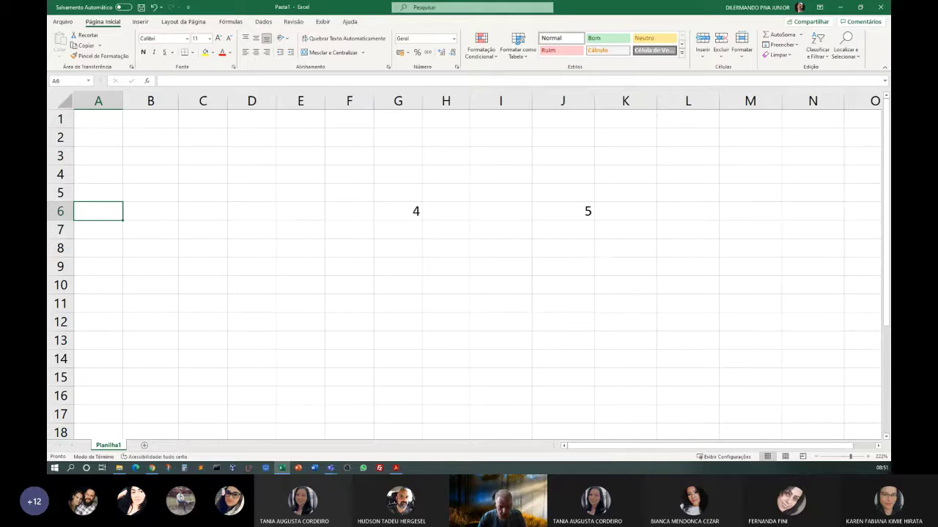
pyautogui.press('End')
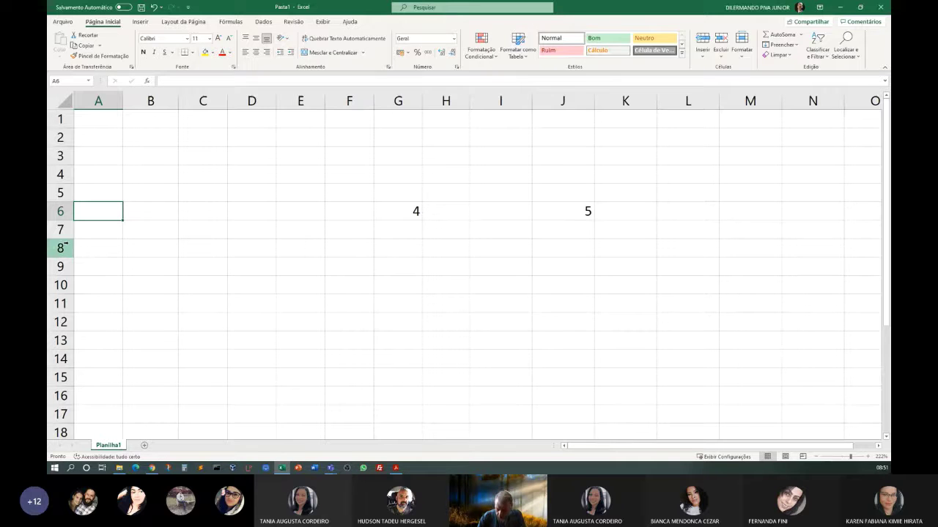
pyautogui.press('End')
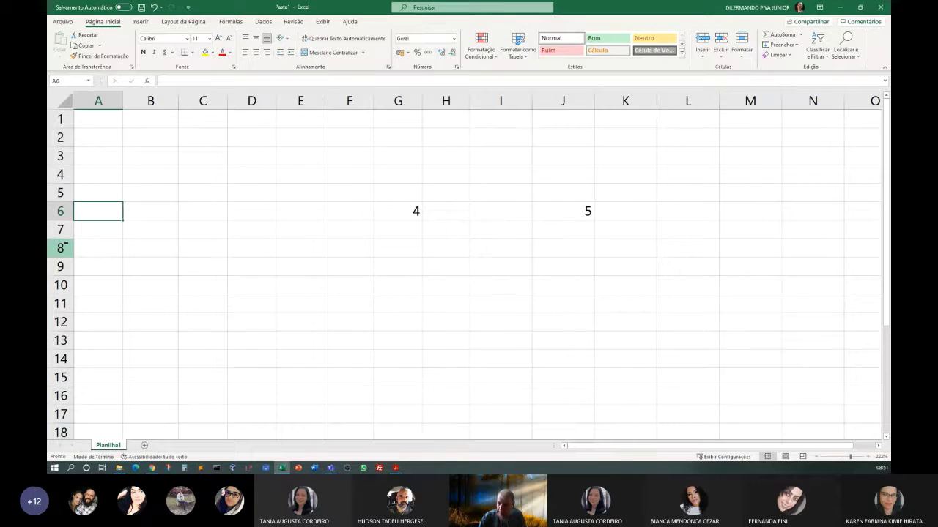
pyautogui.click(151, 222)
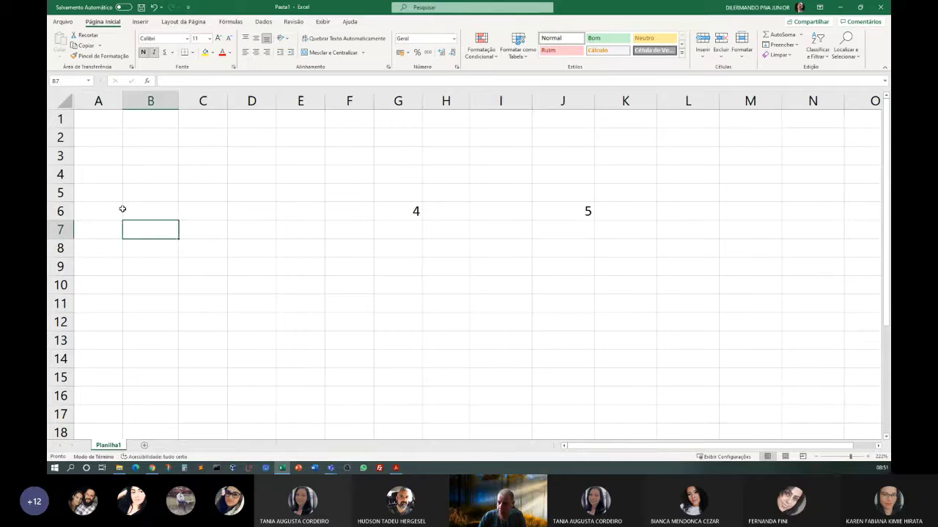
pyautogui.click(121, 209)
pyautogui.press('End')
pyautogui.press('End')
pyautogui.press('End')
pyautogui.press('End')
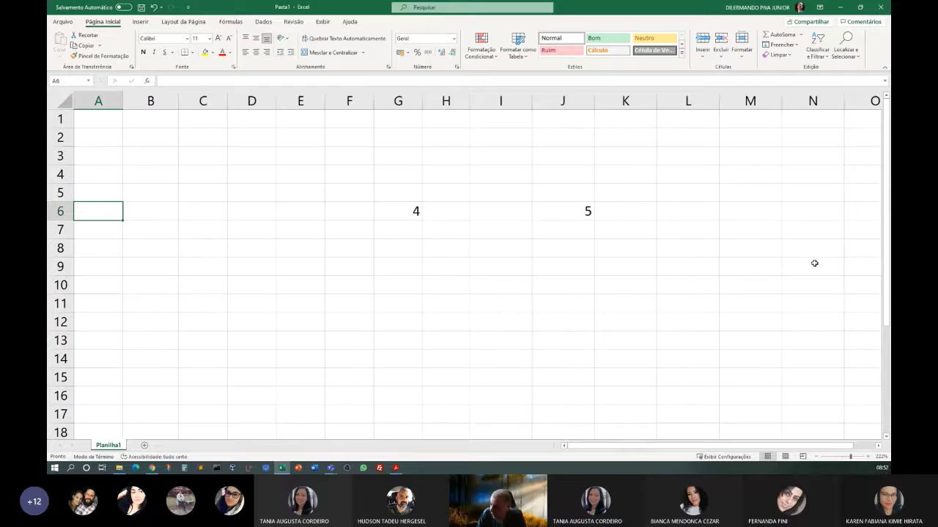
# Enter p in cell XFD6, the last cell of row 6.
pyautogui.moveTo(730, 447); pyautogui.dragTo(751, 446)
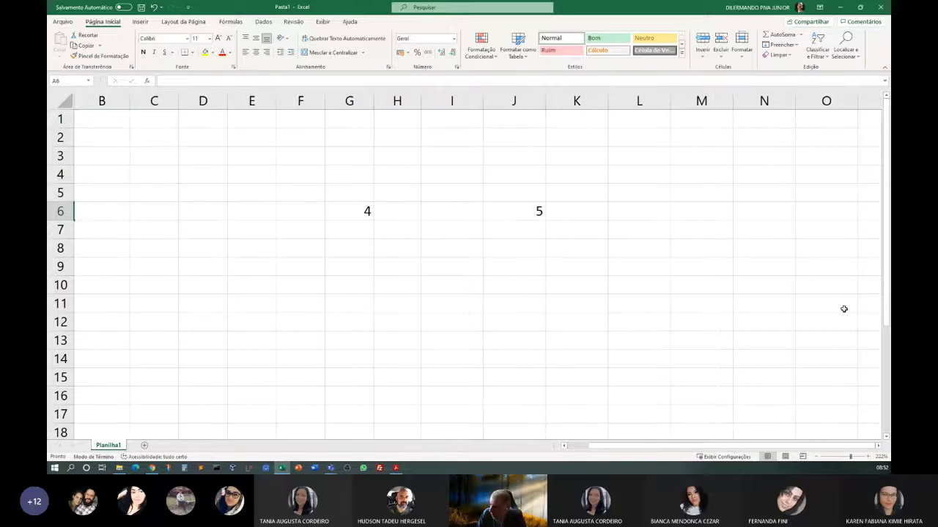
pyautogui.click(828, 209)
pyautogui.hotkey('ctrl', 'Right')
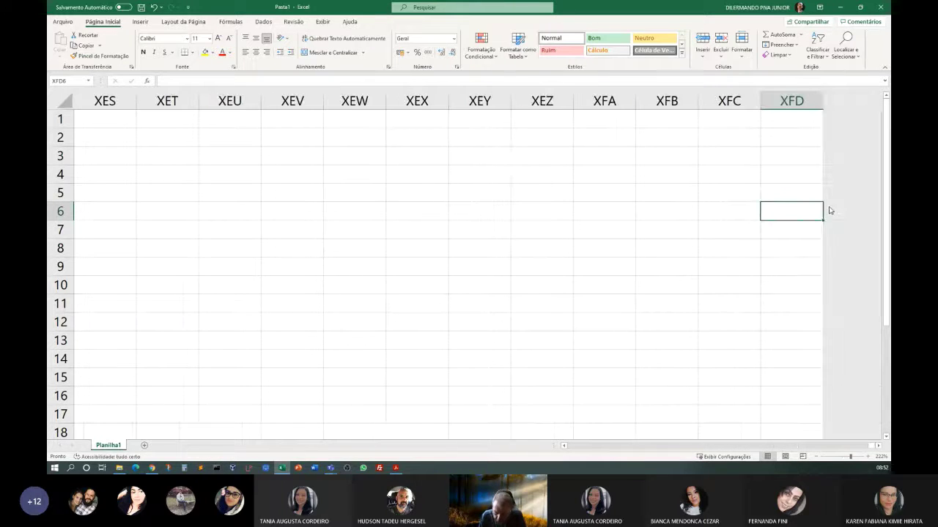
pyautogui.write('p')
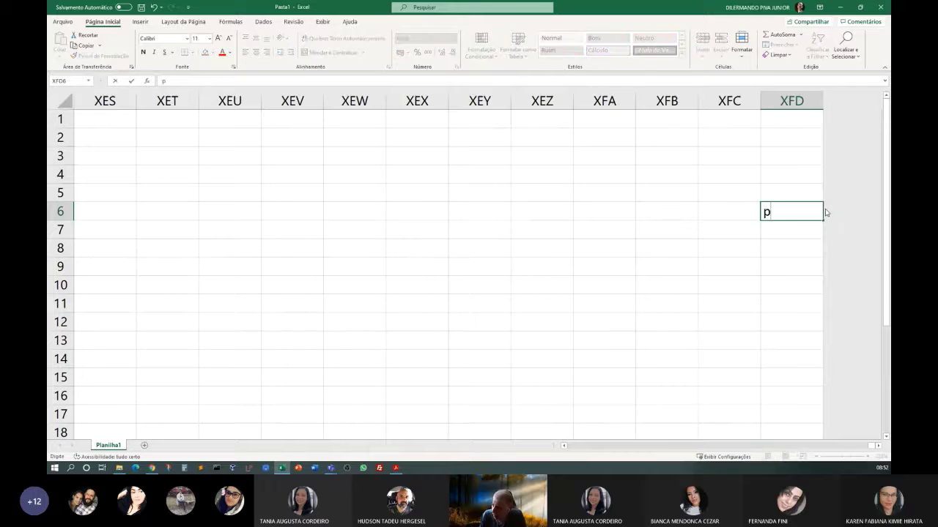
pyautogui.click(782, 255)
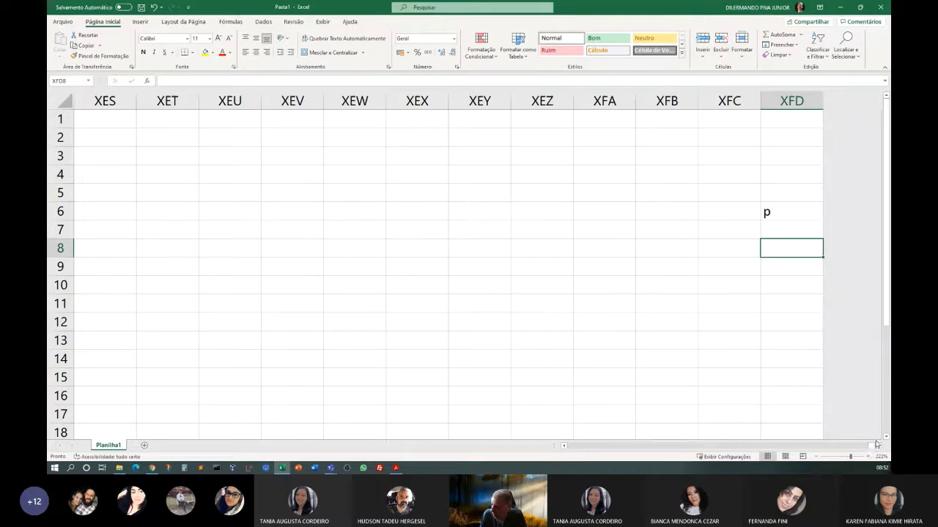
# Return to column A, try End mode again from cell A6, and leave A6 selected.
pyautogui.moveTo(874, 448); pyautogui.dragTo(570, 446)
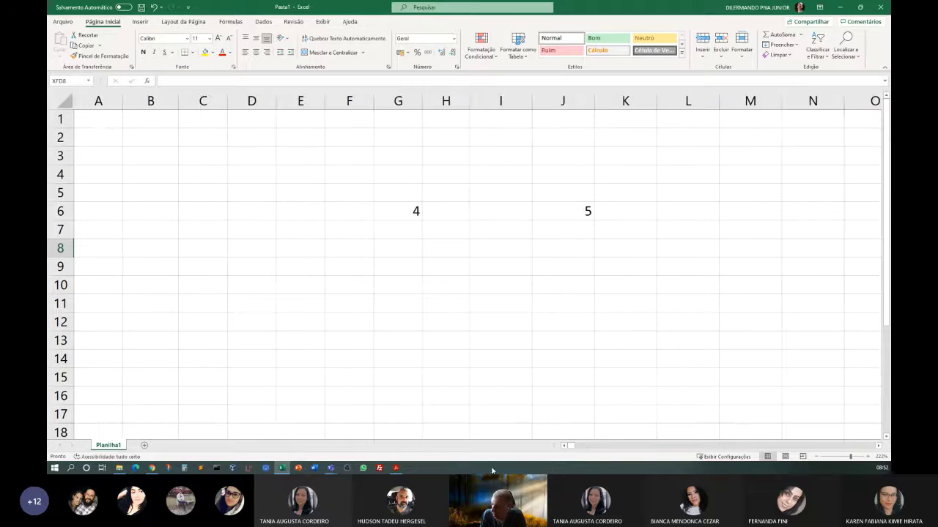
pyautogui.click(87, 207)
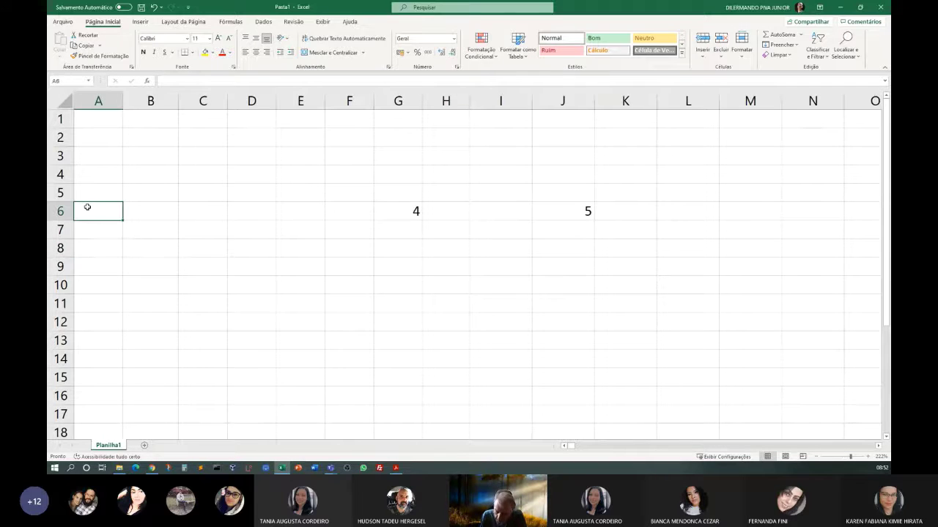
pyautogui.press('End')
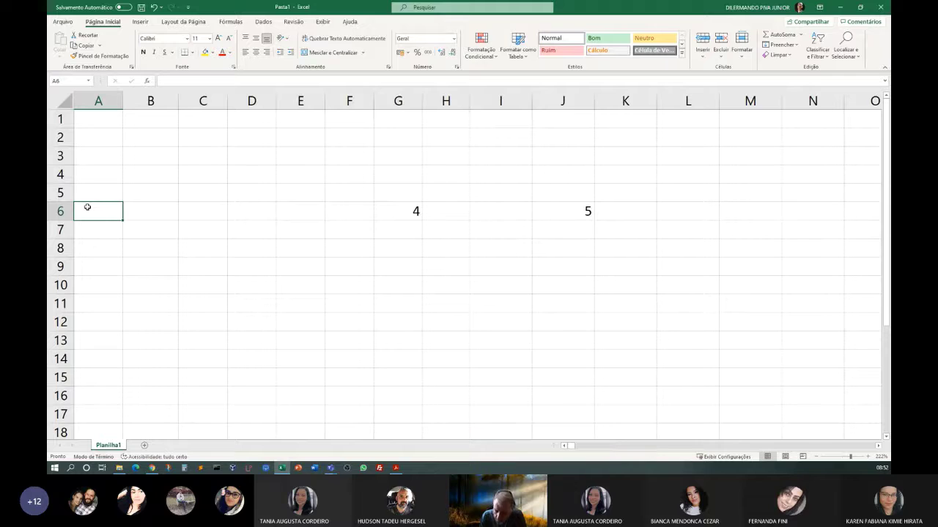
pyautogui.click(83, 256)
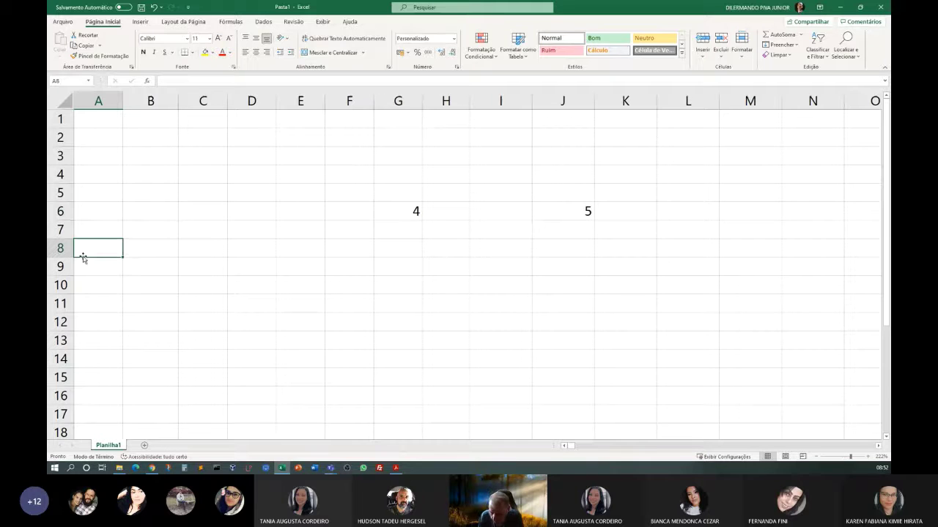
pyautogui.click(96, 224)
pyautogui.click(96, 215)
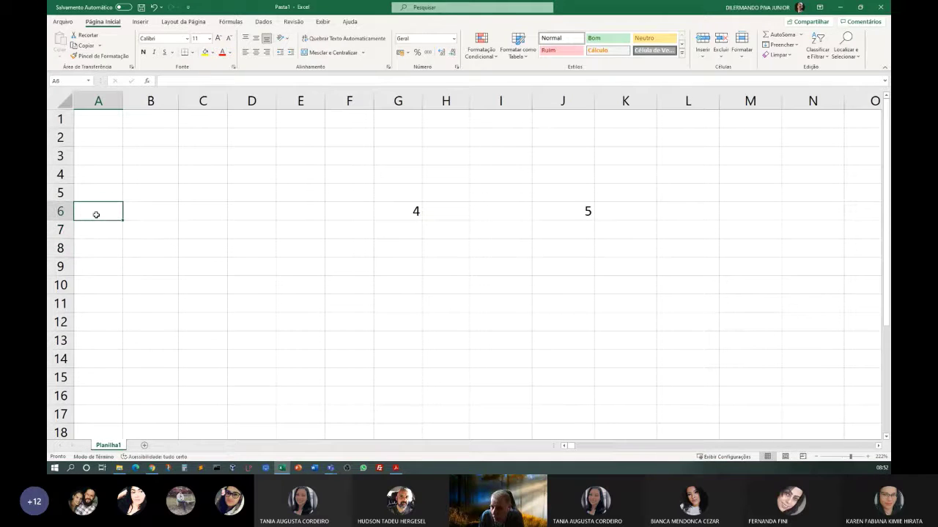
pyautogui.click(93, 265)
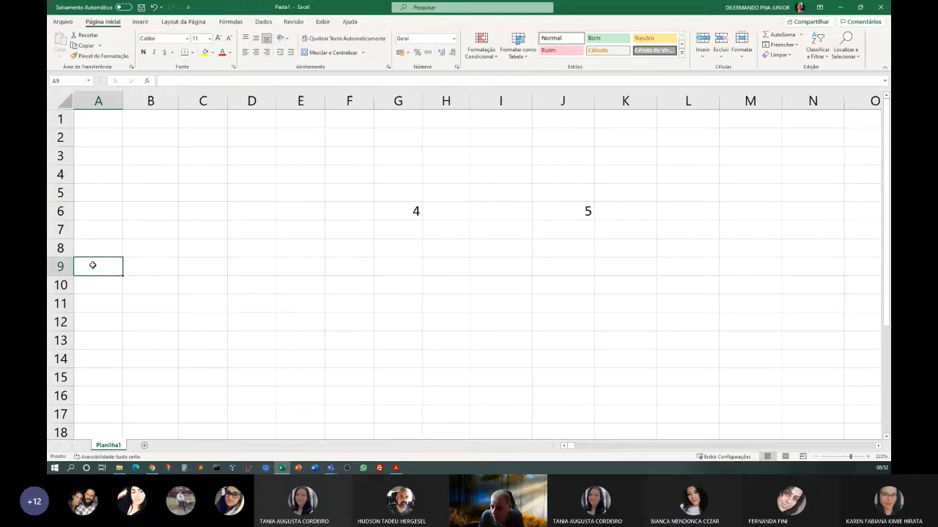
pyautogui.click(110, 210)
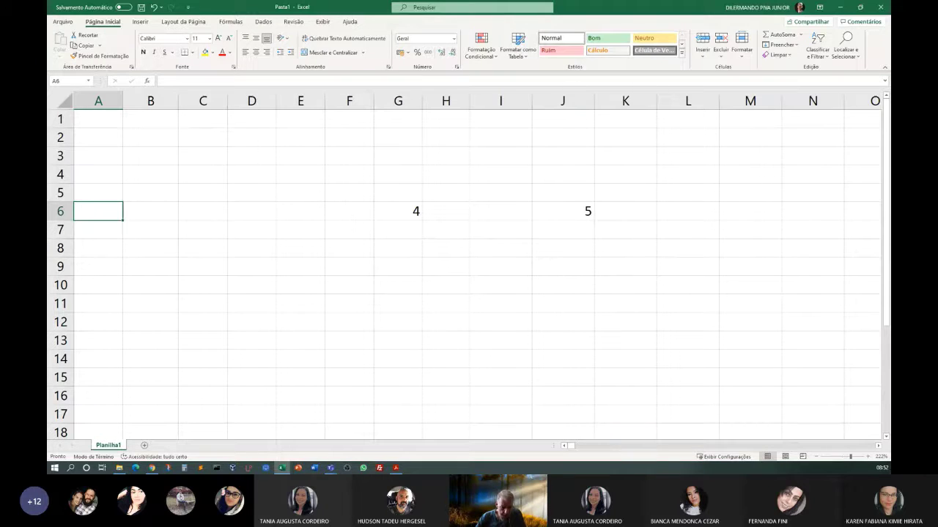
# Jump along the filled cells of row 6 from A6 to XFD6 and back to A6.
pyautogui.hotkey('ctrl', 'Right')
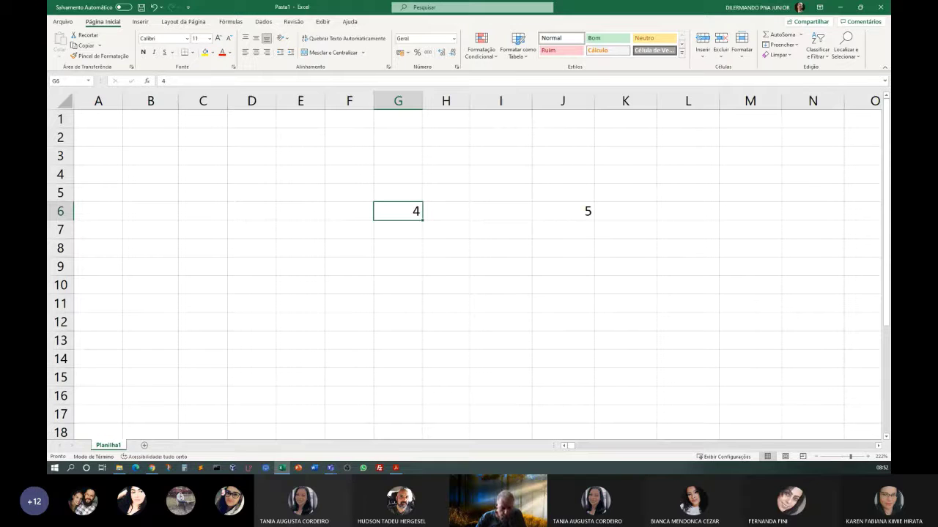
pyautogui.hotkey('ctrl', 'Left')
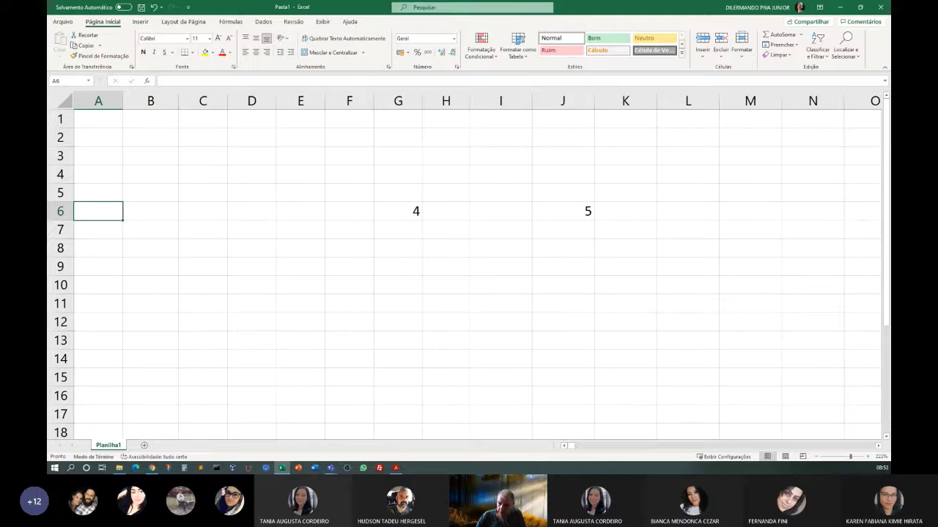
pyautogui.click(398, 211)
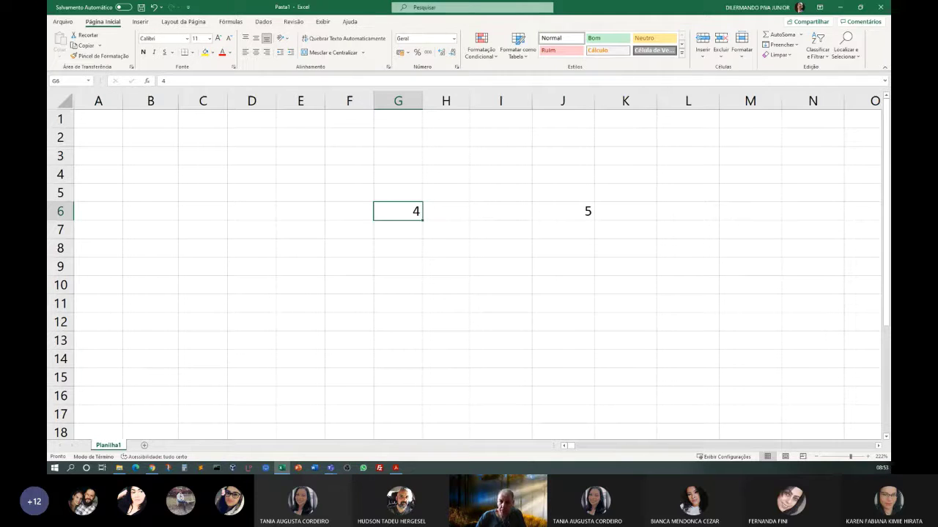
pyautogui.click(563, 211)
pyautogui.hotkey('ctrl', 'Right')
pyautogui.write('p')
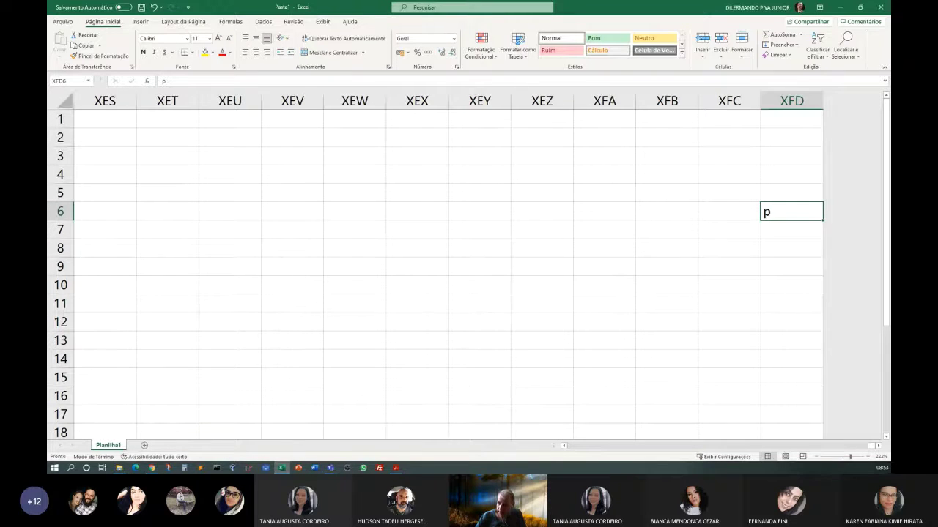
pyautogui.press('Escape')
pyautogui.hotkey('ctrl', 'Left')
pyautogui.hotkey('ctrl', 'Left')
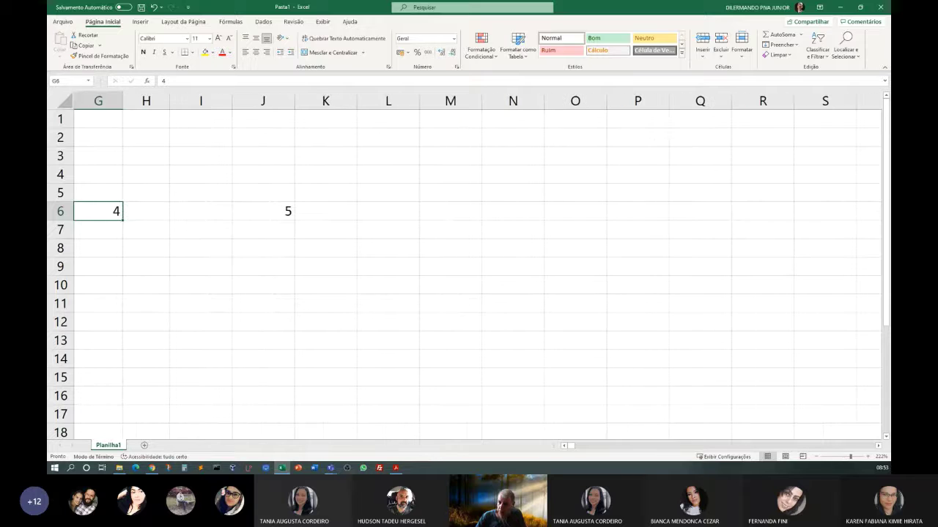
pyautogui.hotkey('ctrl', 'Left')
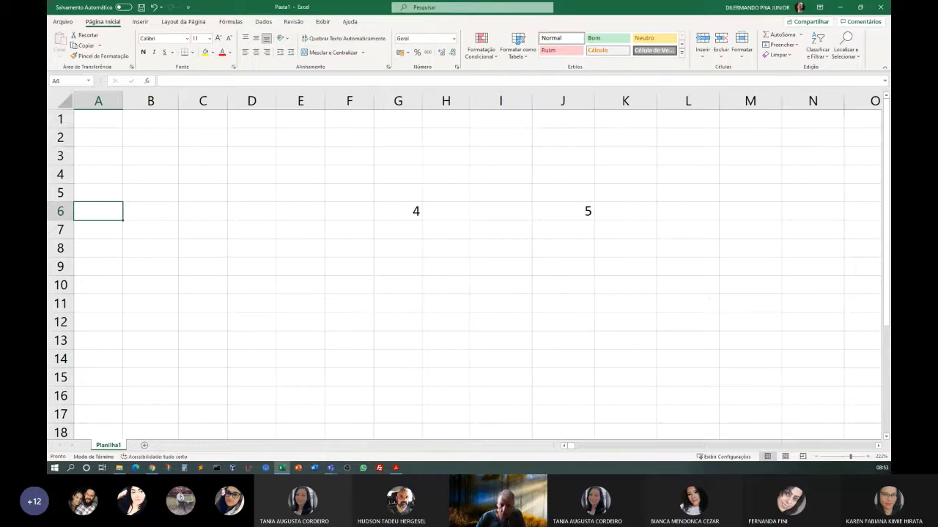
# Jump to the last row of the sheet in column A and move up two cells.
pyautogui.hotkey('ctrl', 'Down')
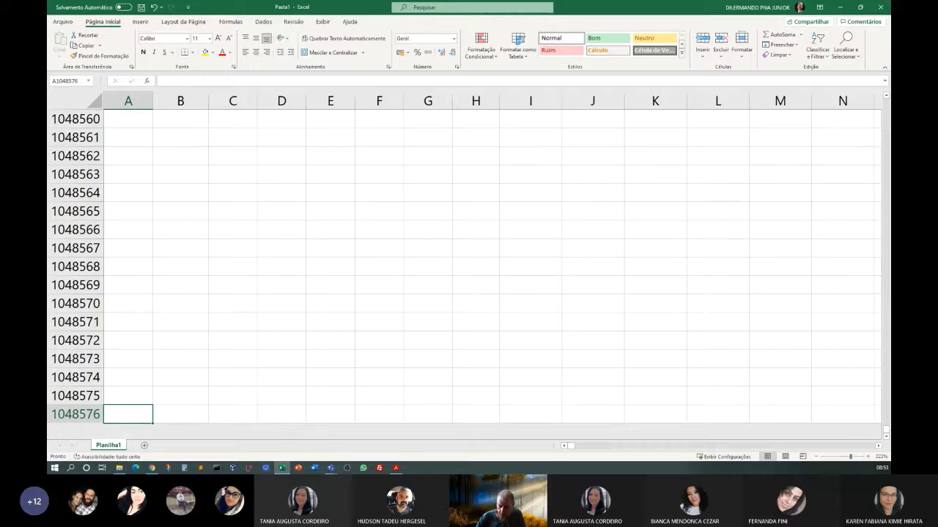
pyautogui.press('Up')
pyautogui.press('Up')
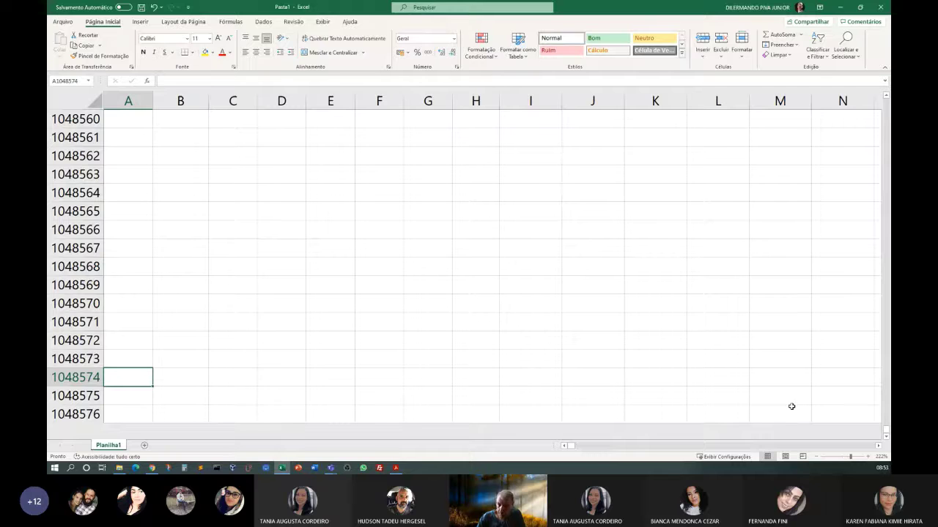
# Return to A1, jump repeatedly to the last column in row 1 and back, and jump to the last row and back to A1.
pyautogui.hotkey('ctrl', 'Home')
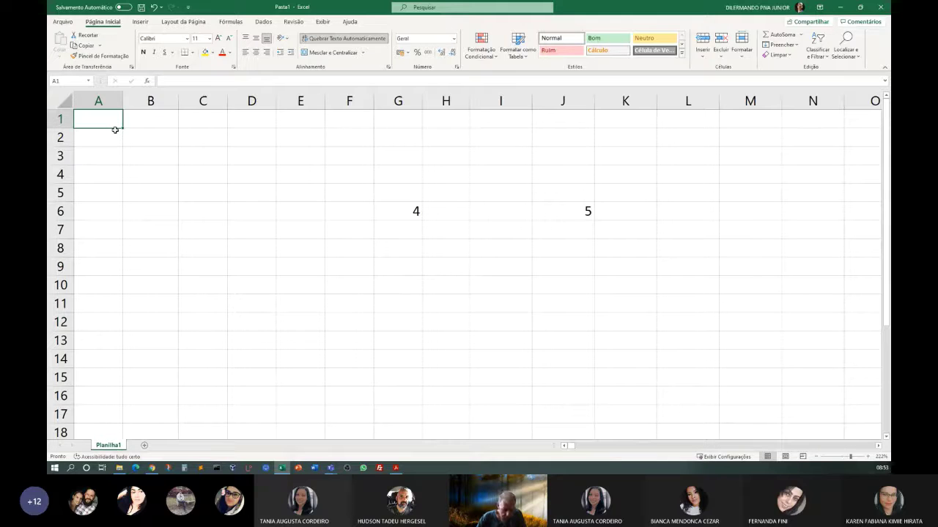
pyautogui.hotkey('ctrl', 'Right')
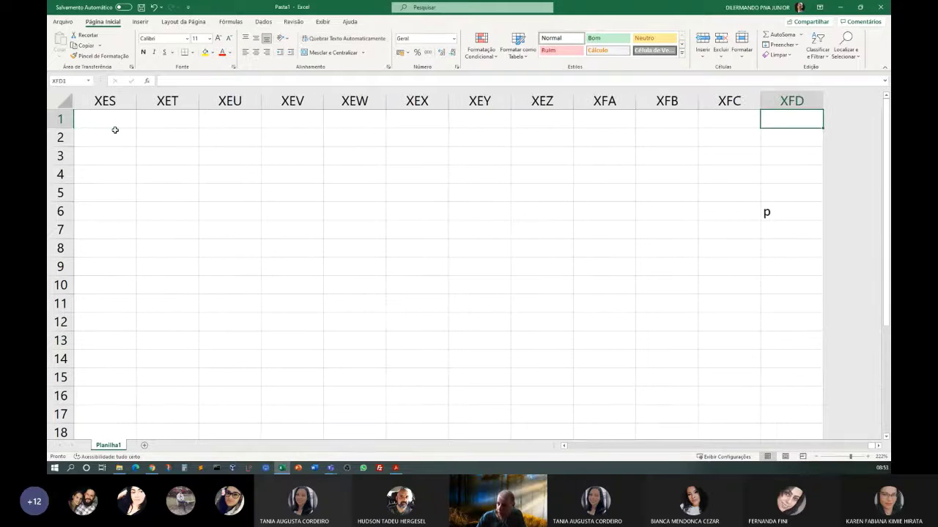
pyautogui.hotkey('ctrl', 'Left')
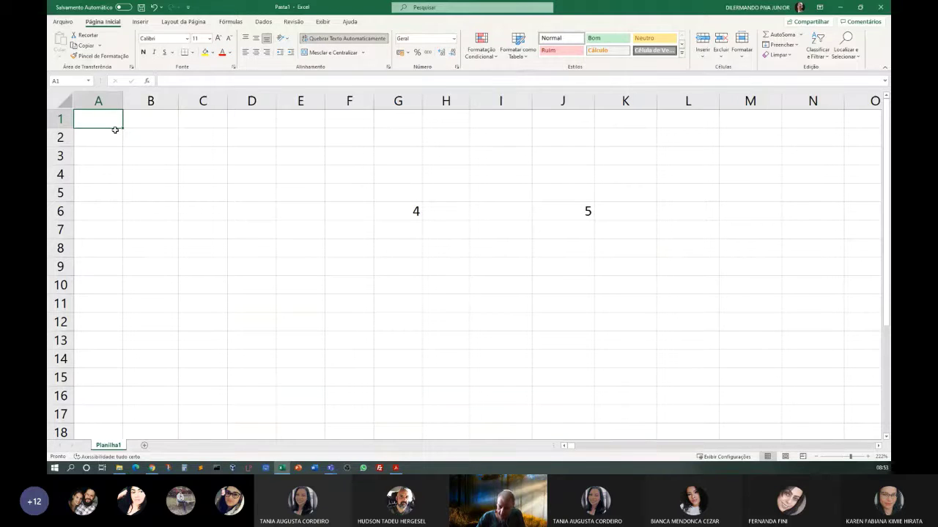
pyautogui.hotkey('ctrl', 'Right')
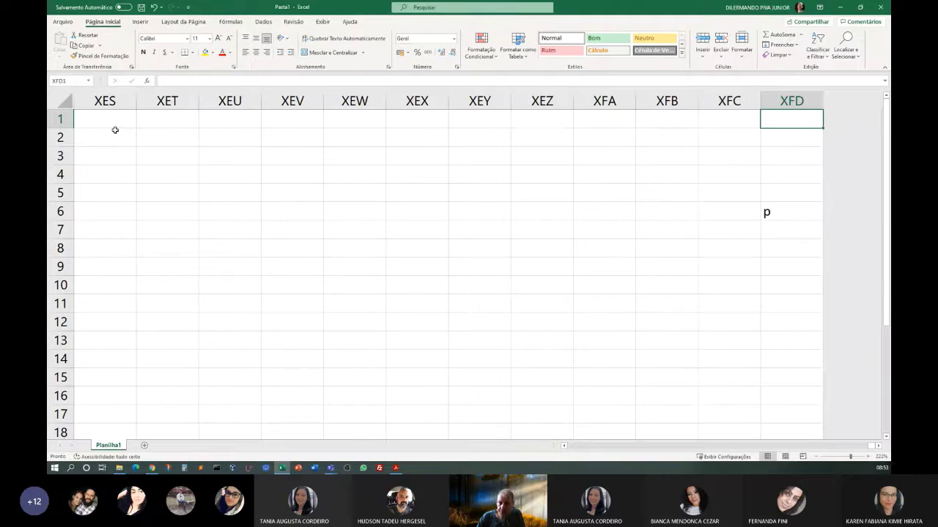
pyautogui.hotkey('ctrl', 'Left')
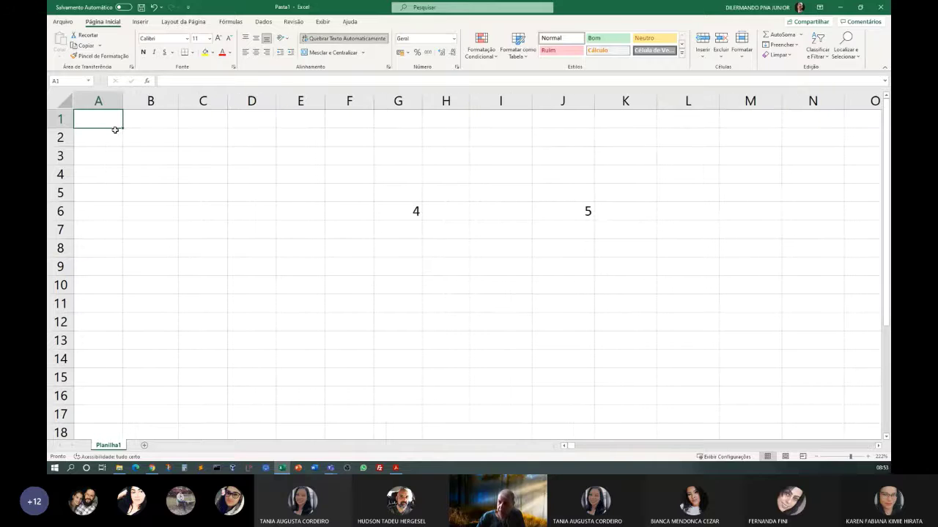
pyautogui.hotkey('ctrl', 'Right')
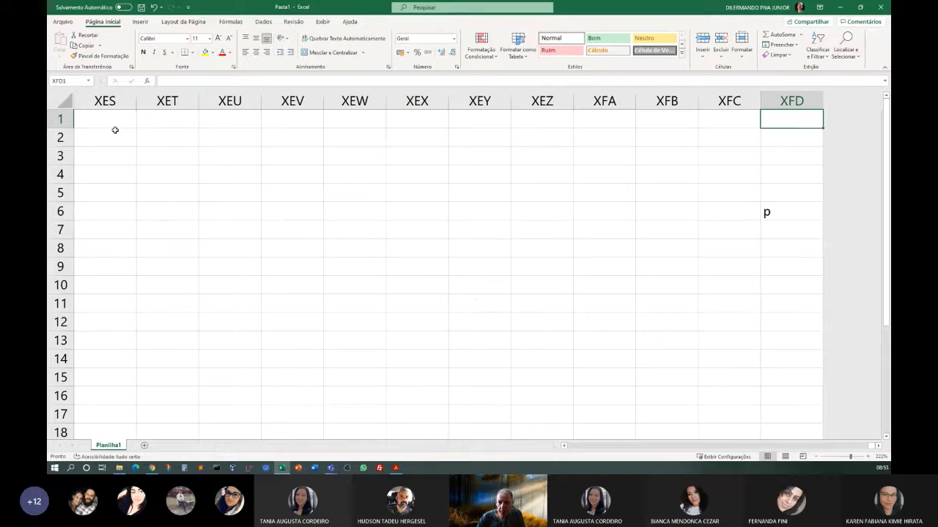
pyautogui.hotkey('ctrl', 'Left')
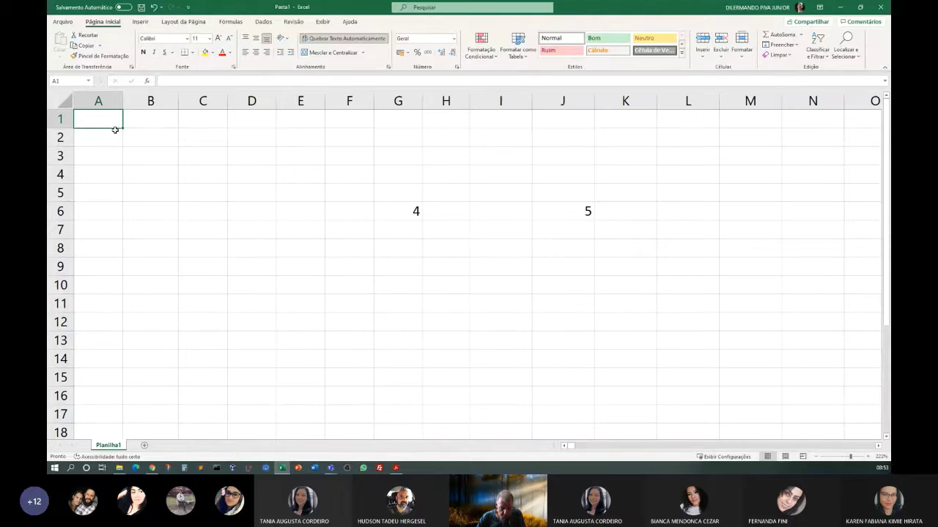
pyautogui.hotkey('ctrl', 'Down')
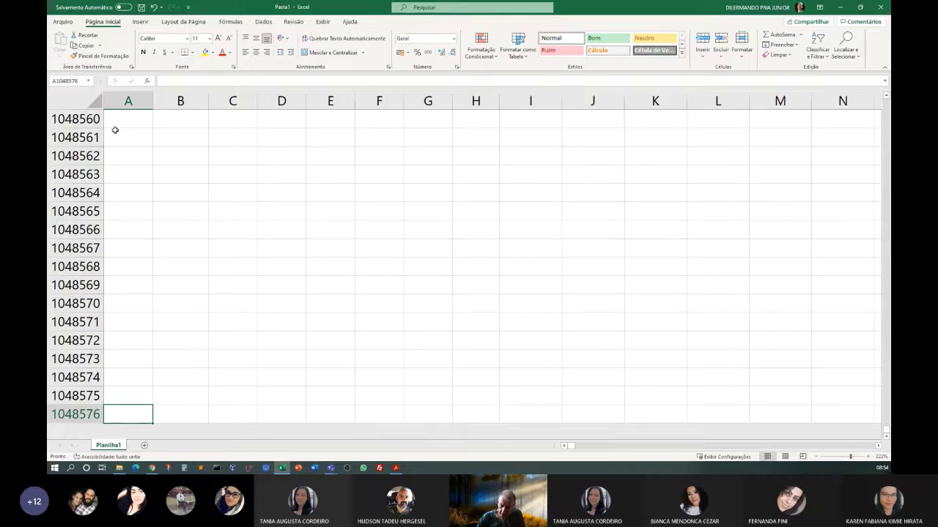
pyautogui.hotkey('ctrl', 'Up')
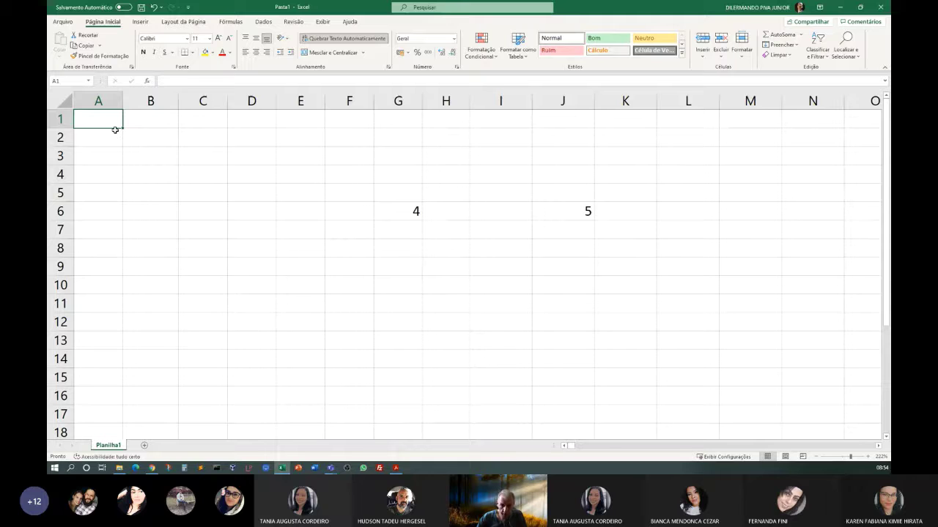
# Move down to A6, jump to the first filled cell of row 6, G6, and return to A1.
pyautogui.press('Down')
pyautogui.press('Down')
pyautogui.press('Down')
pyautogui.press('Down')
pyautogui.press('Down')
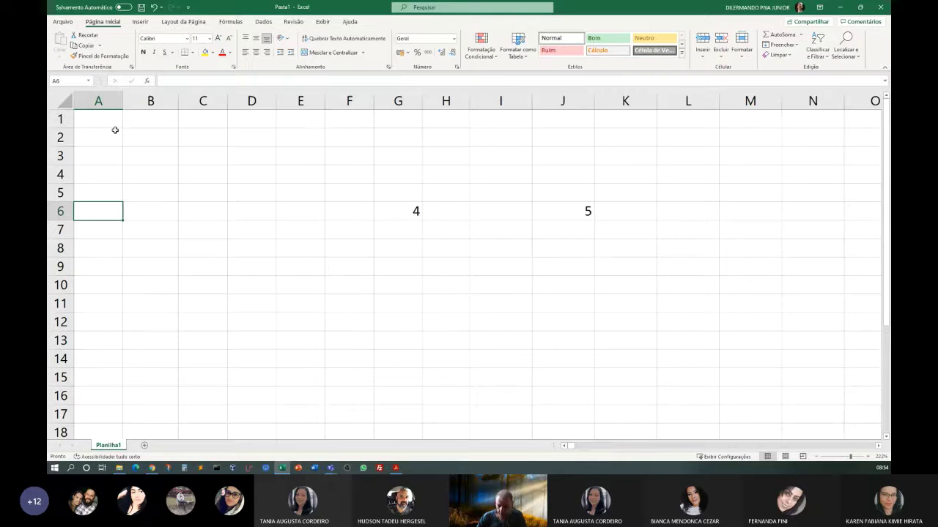
pyautogui.hotkey('ctrl', 'Right')
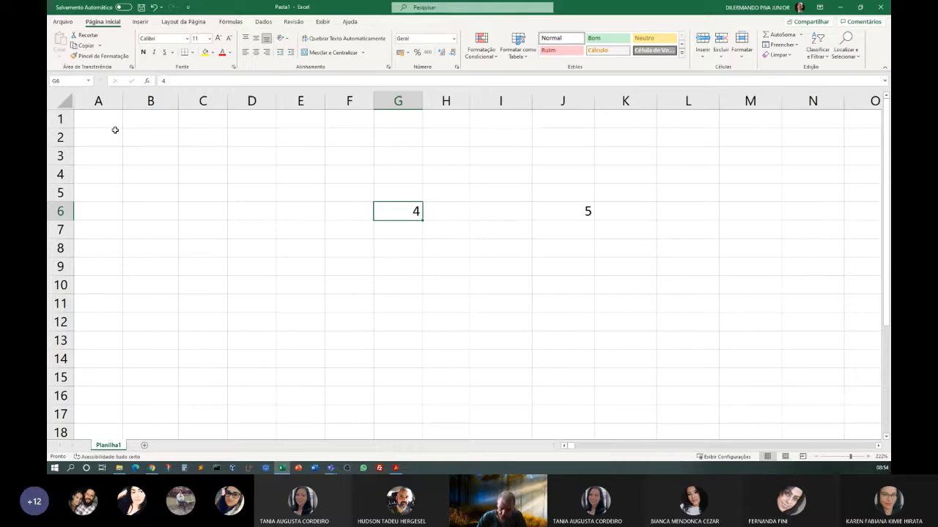
pyautogui.click(115, 130)
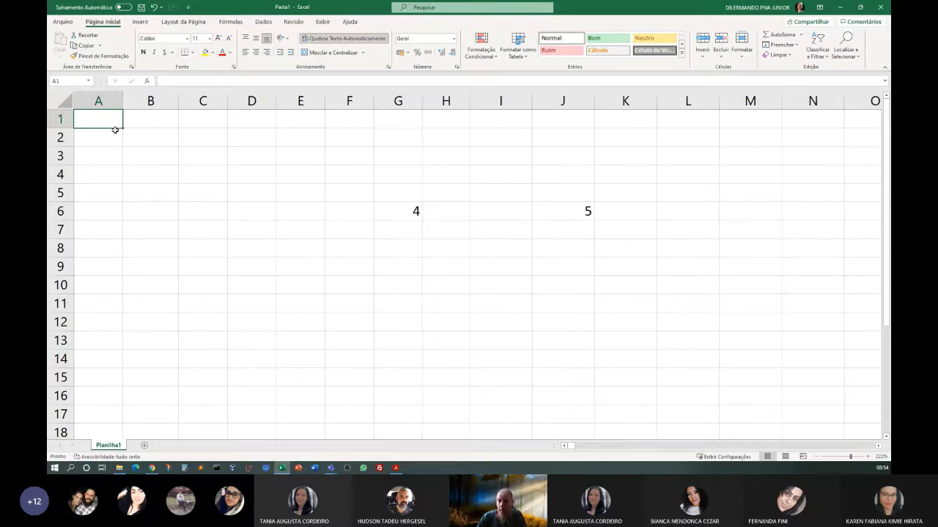
# Switch to aula04_pdf.pdf in Acrobat Reader, maximize it, and examine Questão 1 with its Feira do Mês table and formatting criteria.
pyautogui.scroll(-4, 171, 184)
pyautogui.scroll(4, 171, 184)
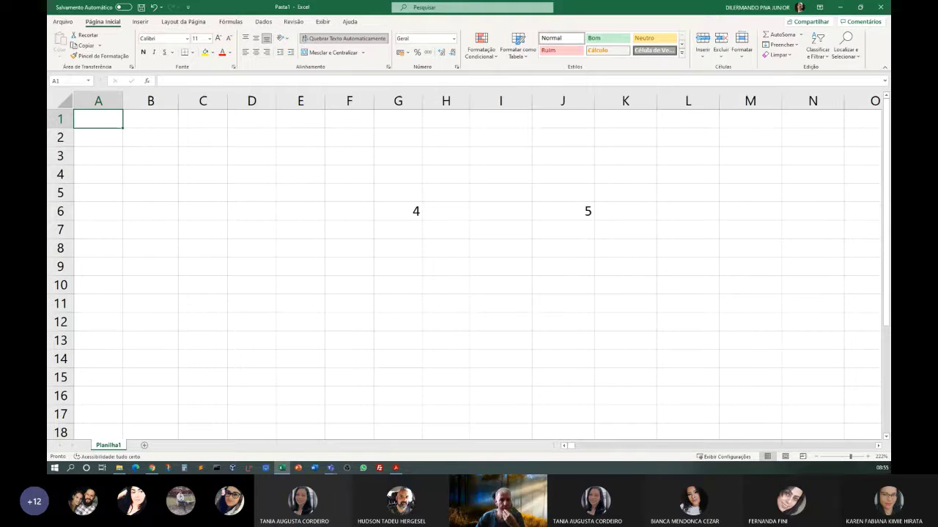
pyautogui.hotkey('alt', 'Tab')
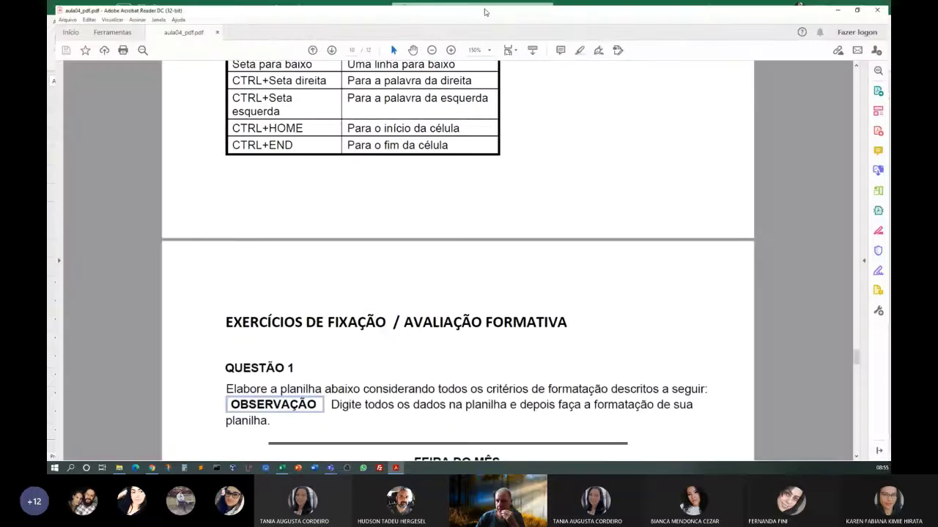
pyautogui.doubleClick(484, 11)
pyautogui.scroll(-6, 625, 203)
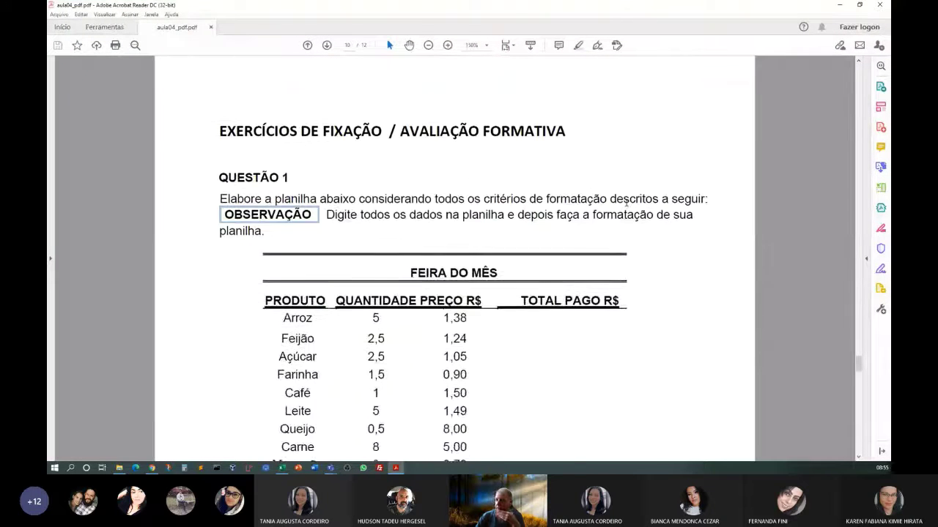
pyautogui.scroll(-2, 626, 203)
pyautogui.scroll(4, 626, 203)
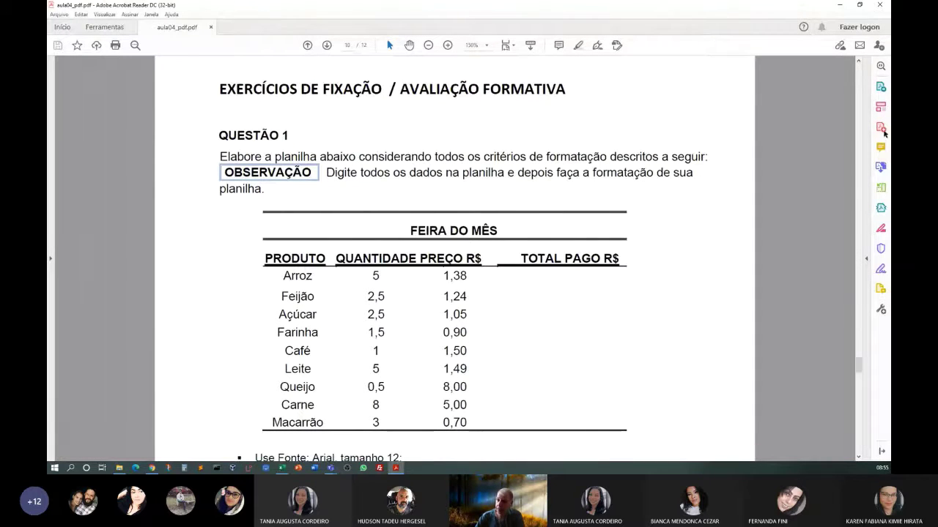
pyautogui.scroll(-5, 543, 212)
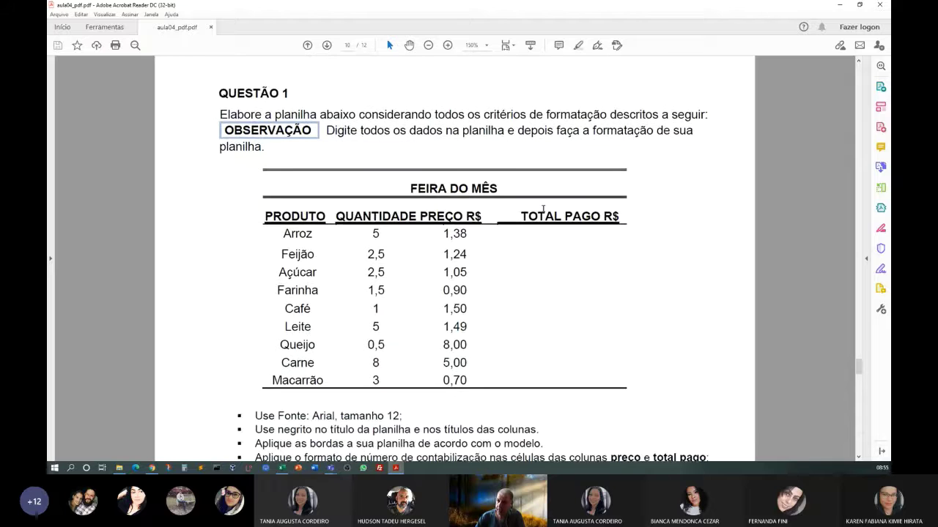
pyautogui.scroll(4, 544, 211)
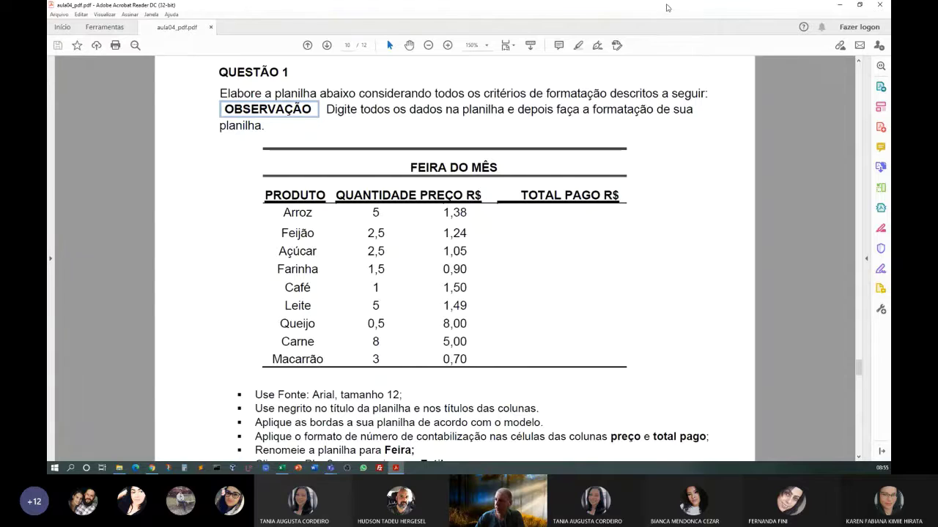
# Move the PDF window off the worksheet and clear the contents of the entire sheet in Excel.
pyautogui.moveTo(664, 7); pyautogui.dragTo(47, 176)
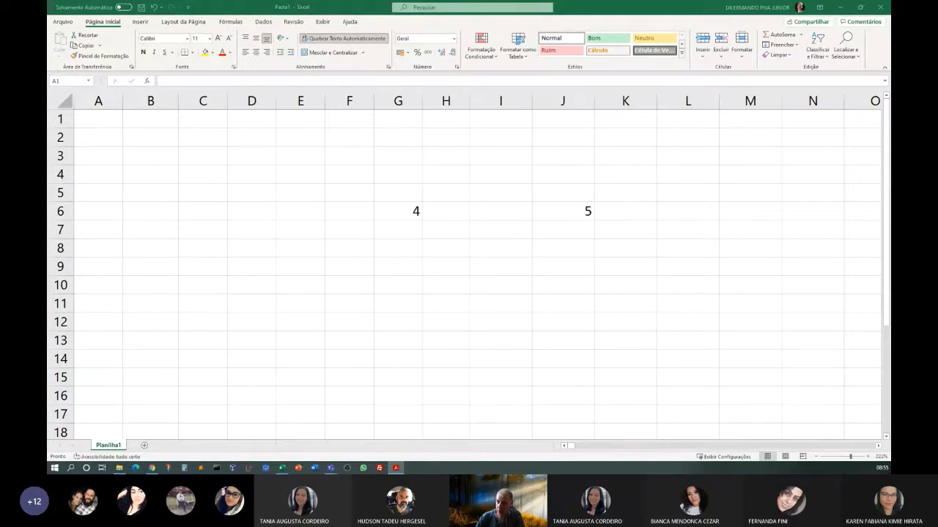
pyautogui.click(55, 96)
pyautogui.click(56, 96)
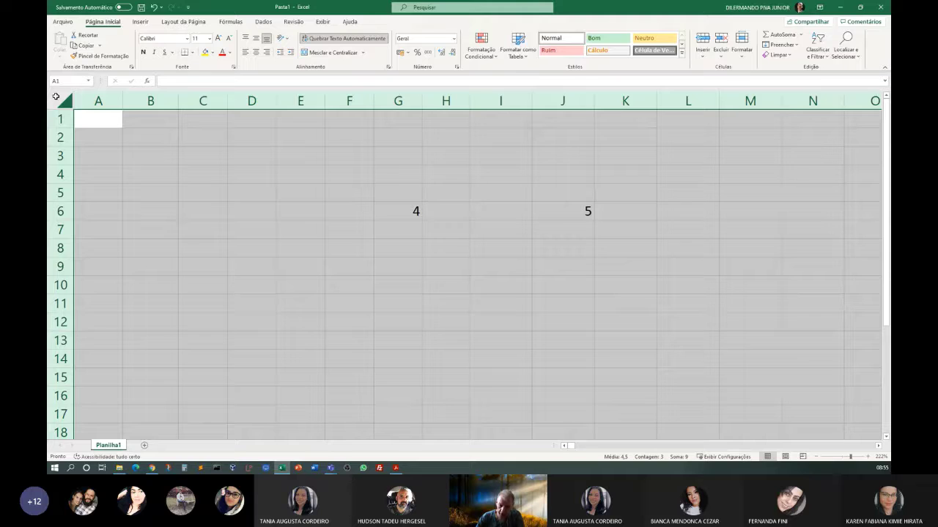
pyautogui.press('Delete')
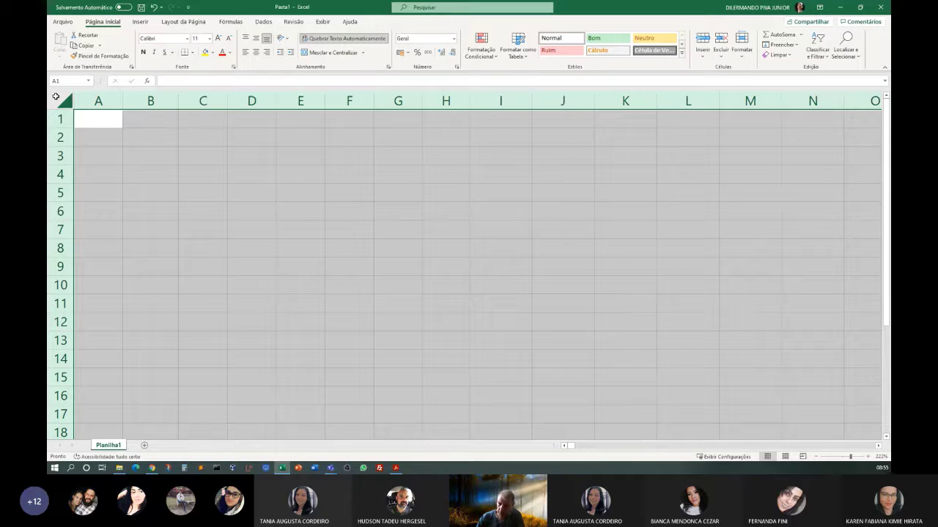
pyautogui.moveTo(122, 223); pyautogui.dragTo(212, 249)
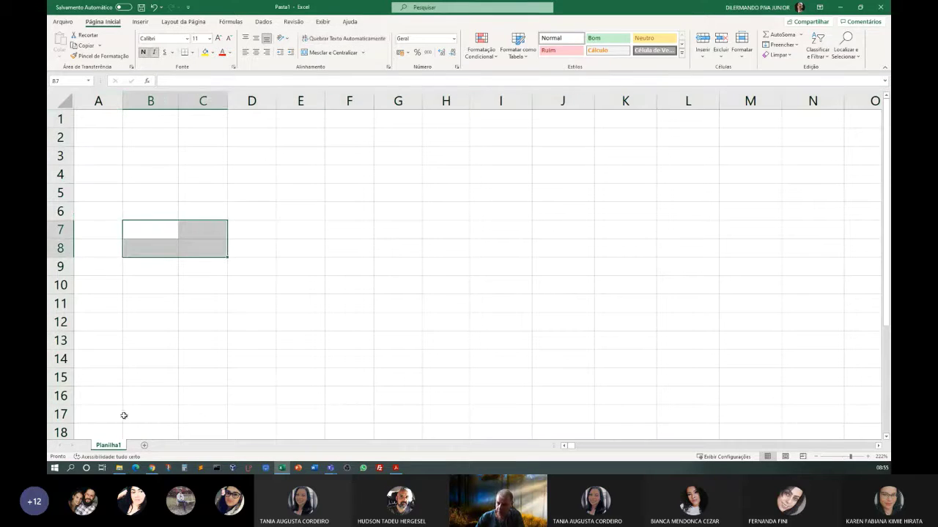
pyautogui.click(276, 336)
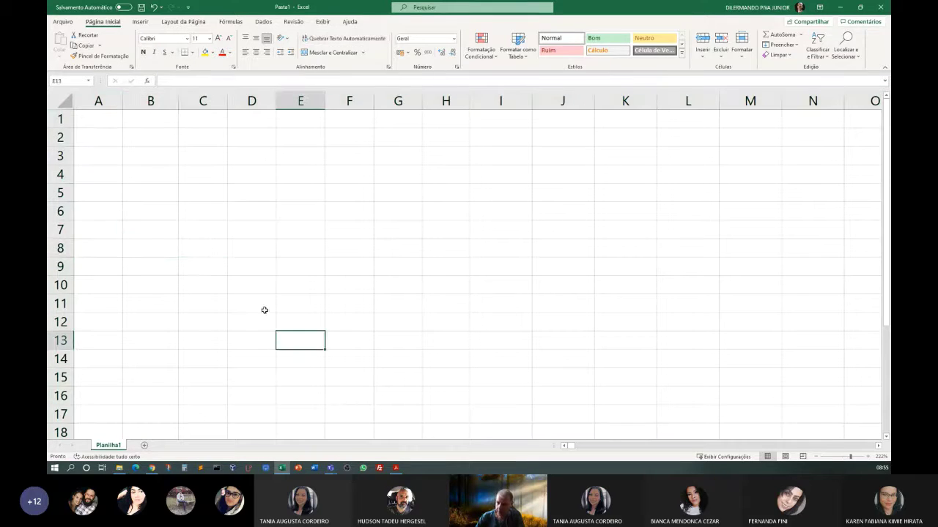
pyautogui.click(102, 120)
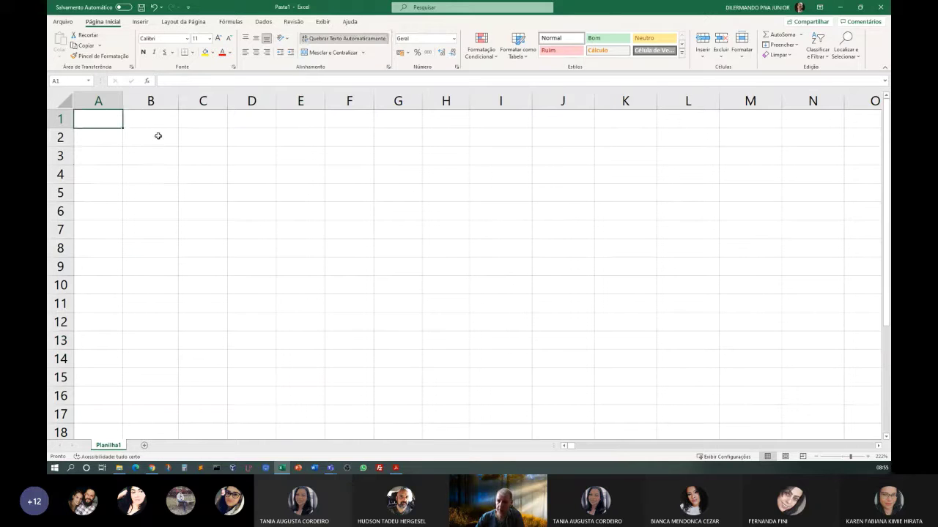
pyautogui.rightClick(303, 261)
pyautogui.press('Escape')
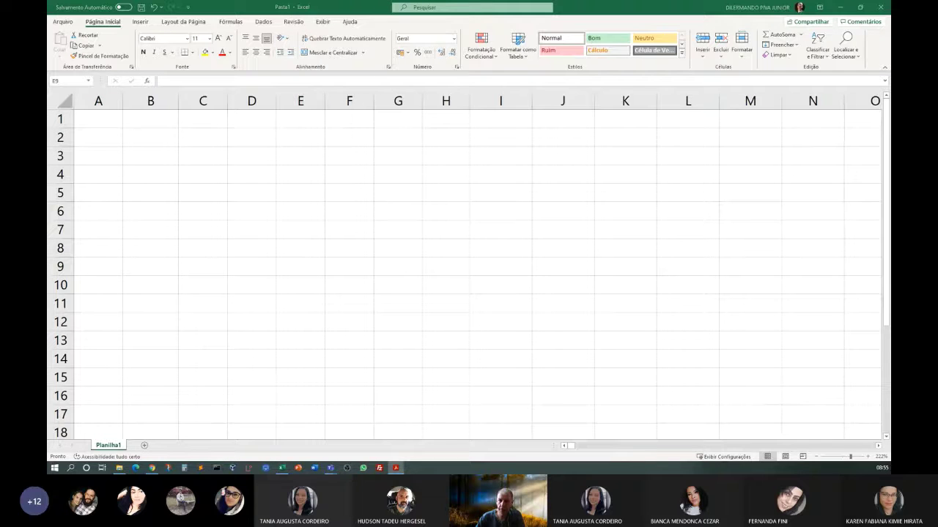
# Bring the PDF back over the worksheet to review the Questão 1 table, and minimize its window.
pyautogui.moveTo(48, 136); pyautogui.dragTo(441, 0)
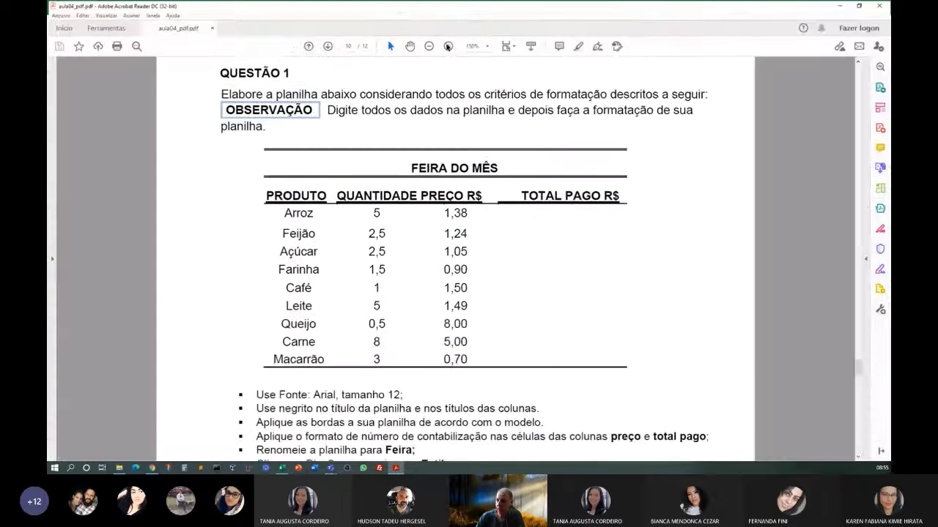
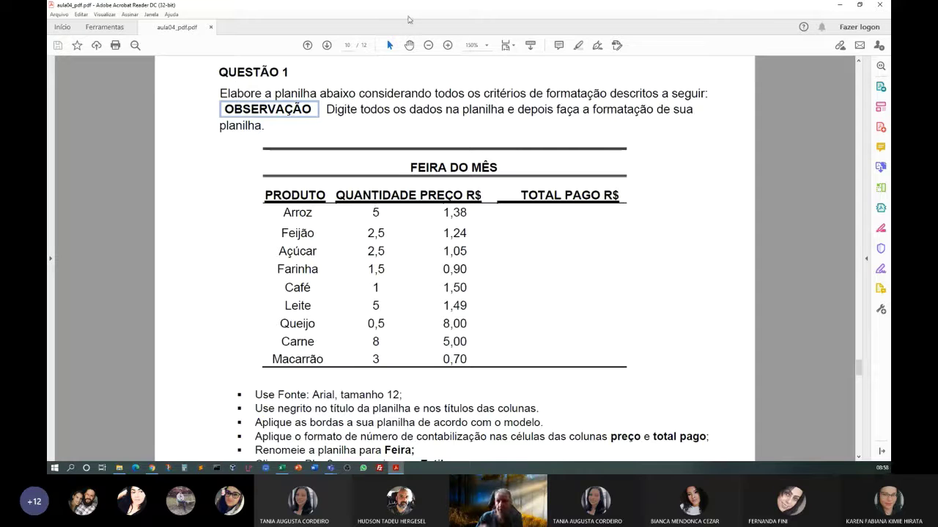
pyautogui.click(840, 5)
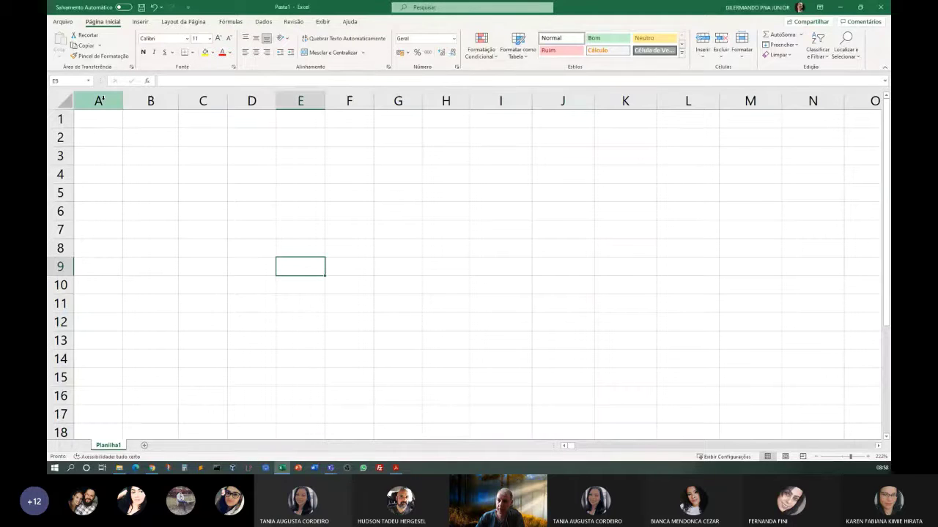
# Highlight possible areas for the table by selecting columns A to D, columns B to G, and the range B1:G11.
pyautogui.moveTo(102, 97); pyautogui.dragTo(247, 104)
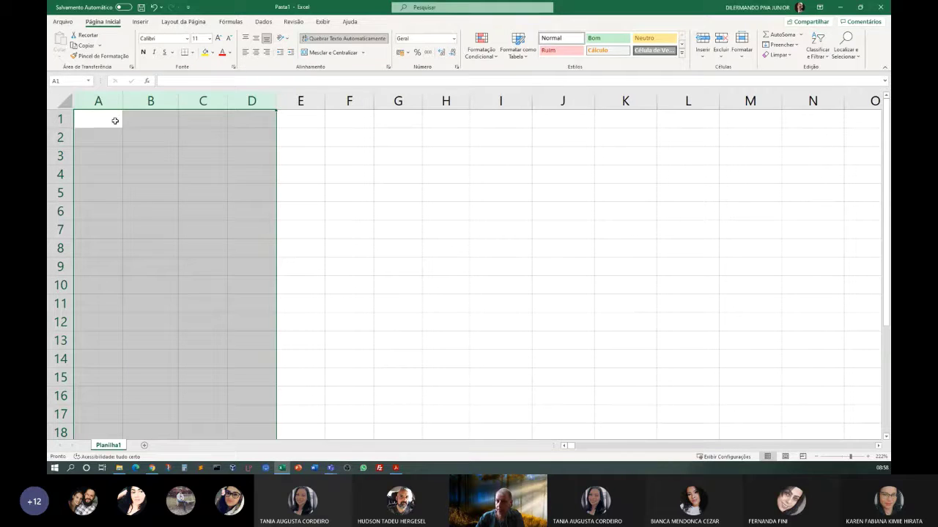
pyautogui.click(98, 139)
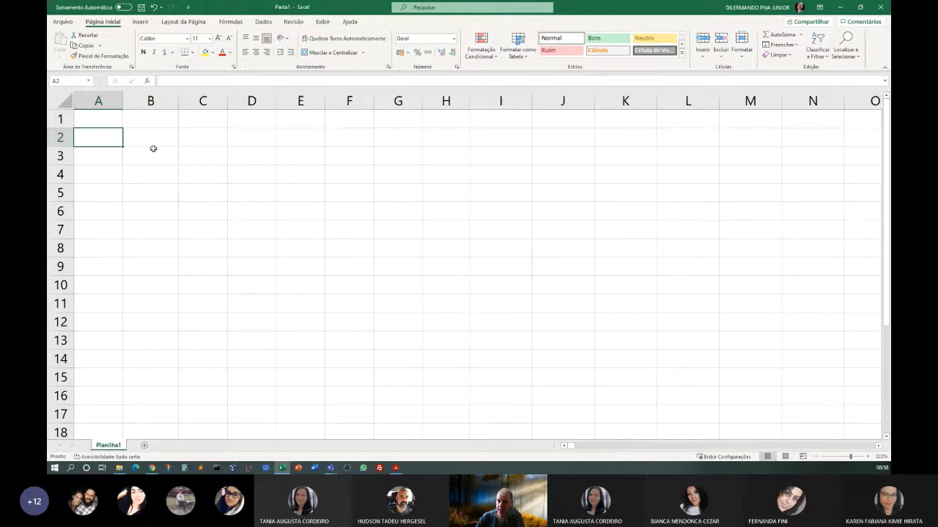
pyautogui.click(149, 102)
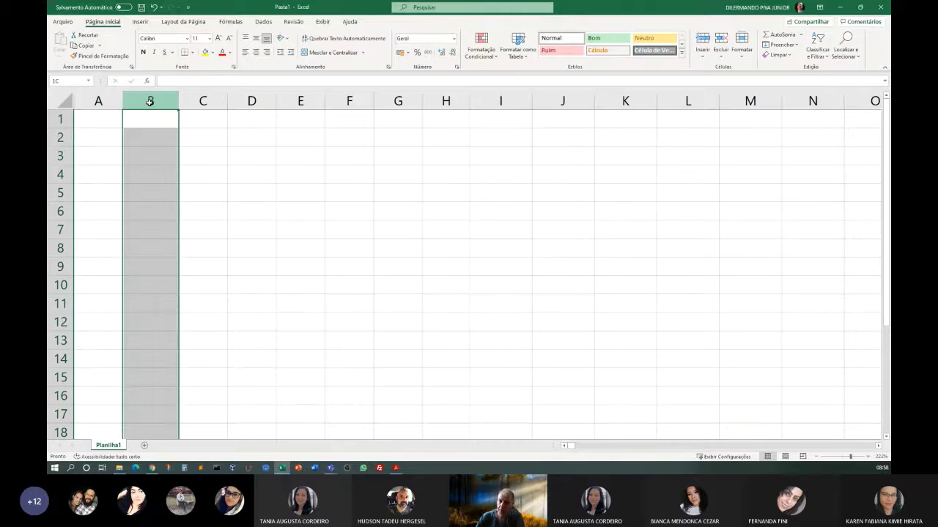
pyautogui.moveTo(150, 102); pyautogui.dragTo(393, 103)
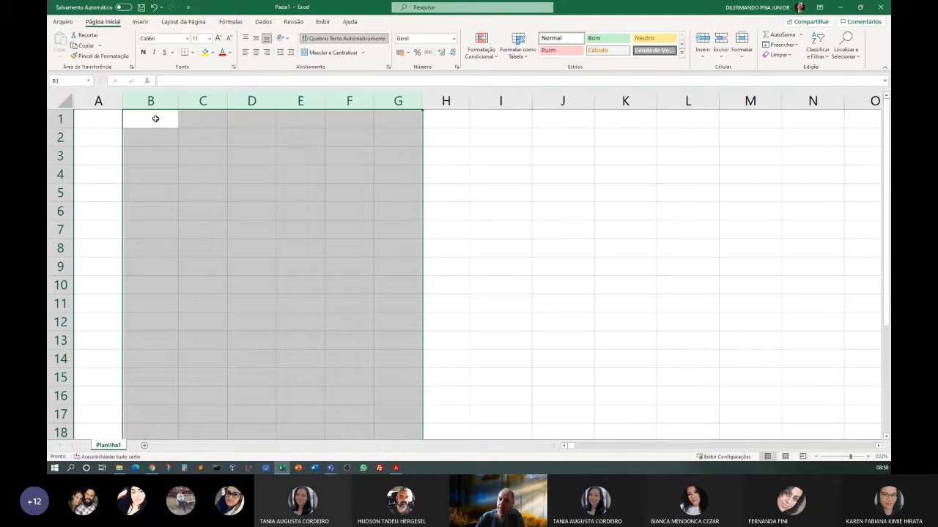
pyautogui.moveTo(156, 119); pyautogui.dragTo(395, 309)
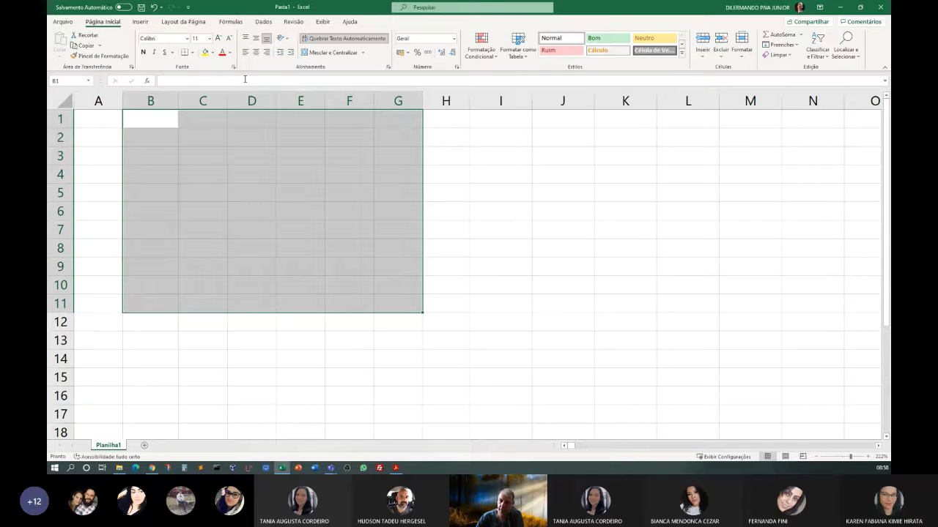
# Select cell B2 and place the aula04_pdf.pdf window over the worksheet from column H onward, leaving columns A to G uncovered.
pyautogui.click(166, 136)
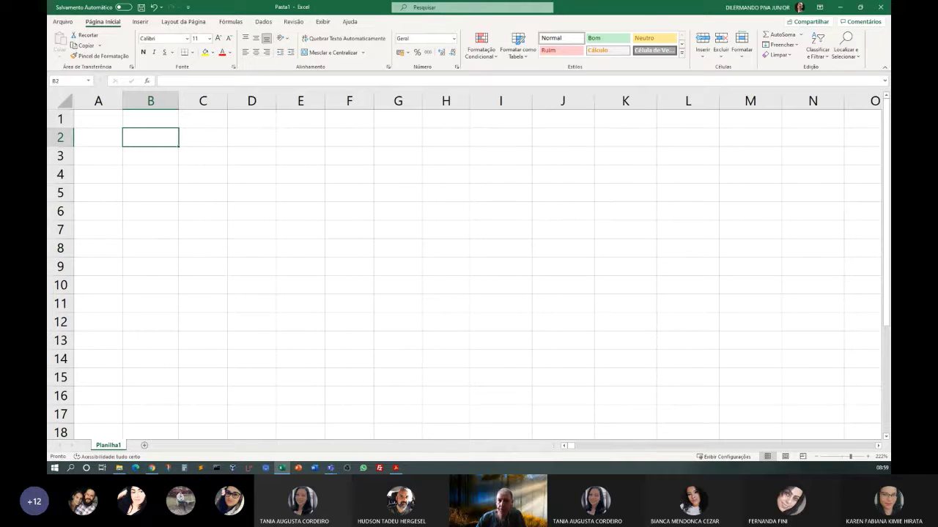
pyautogui.click(396, 468)
pyautogui.moveTo(44, 103); pyautogui.dragTo(719, 58)
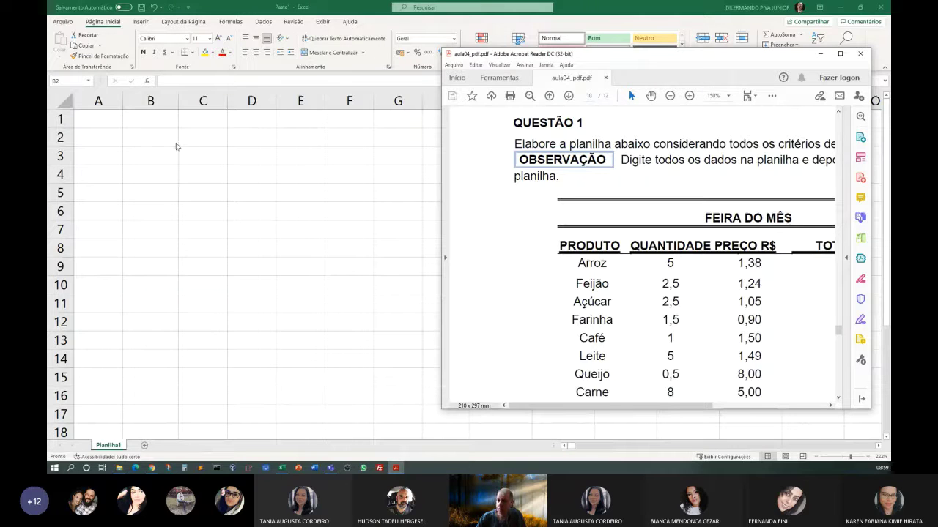
# Check the Questão 1 table in the PDF and enter the title FEIRA DO MÊS in cell B2 of the worksheet.
pyautogui.hotkey('alt', 'Tab')
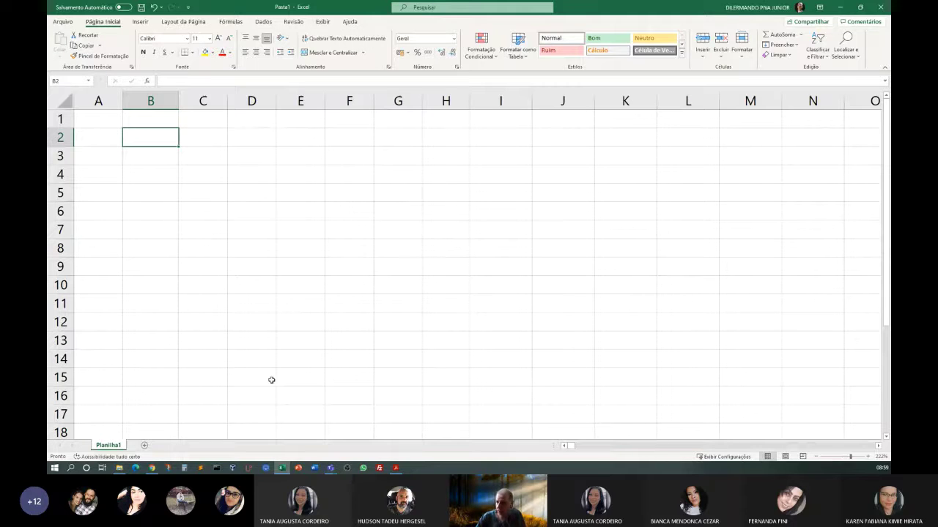
pyautogui.click(395, 467)
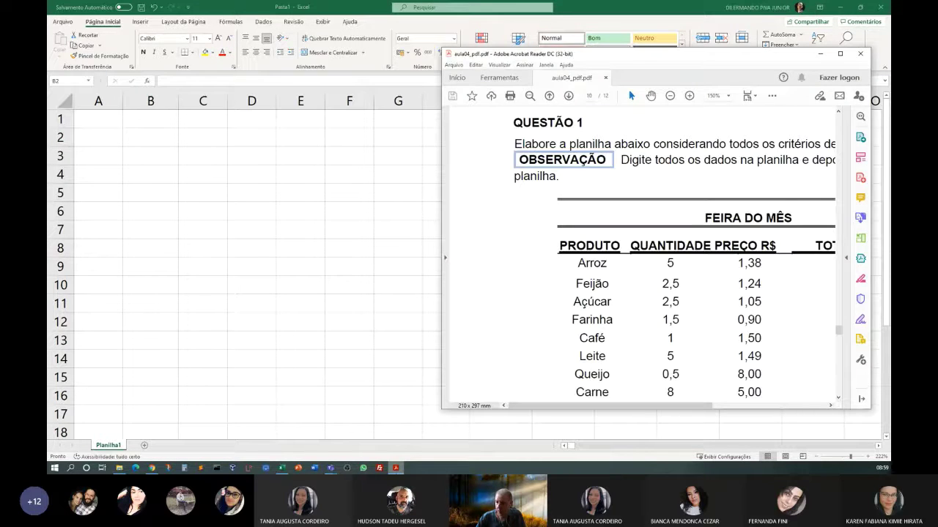
pyautogui.click(395, 468)
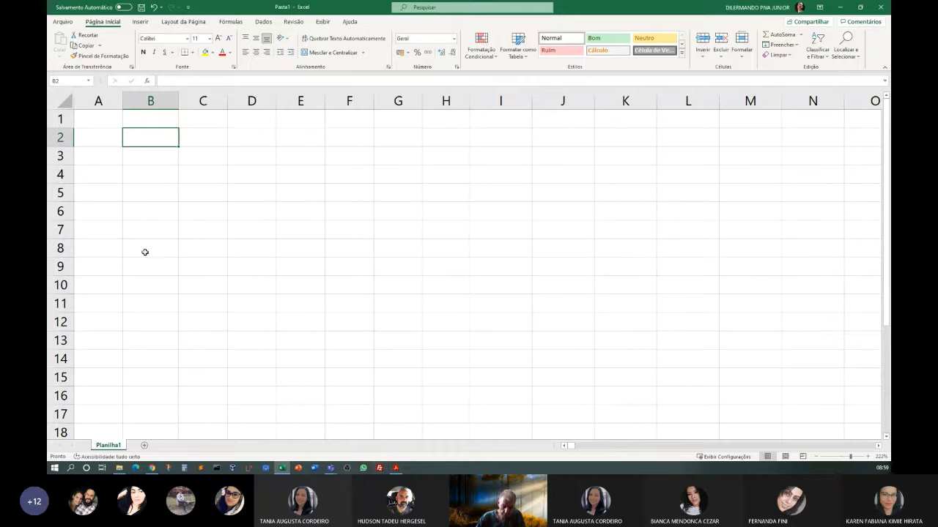
pyautogui.write('FEIRA DO ')
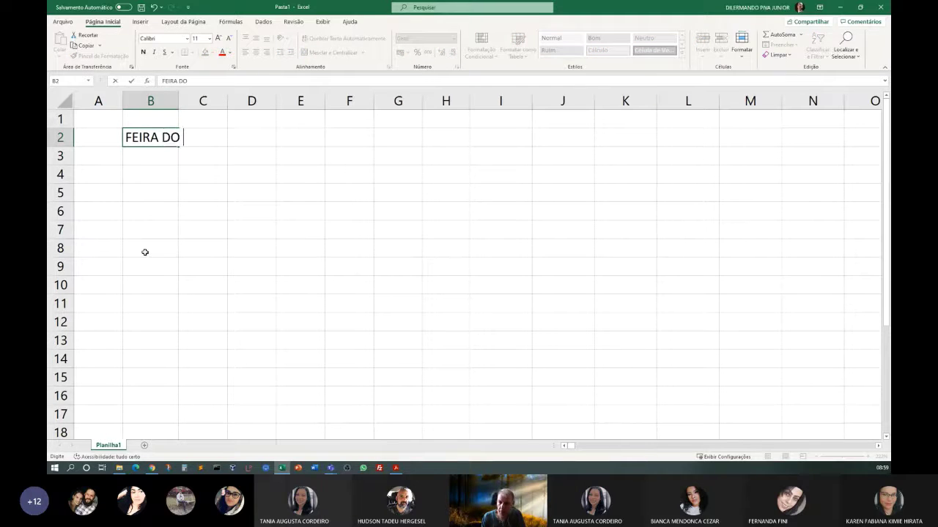
pyautogui.write('MÊS')
pyautogui.press('Return')
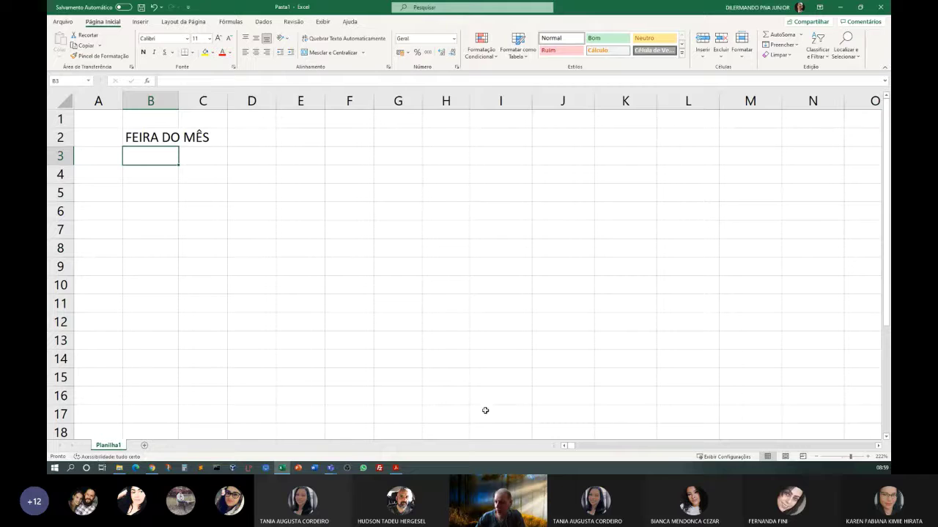
# Consult the PDF for the first column header and enter PRODUTO in cell B3.
pyautogui.click(396, 468)
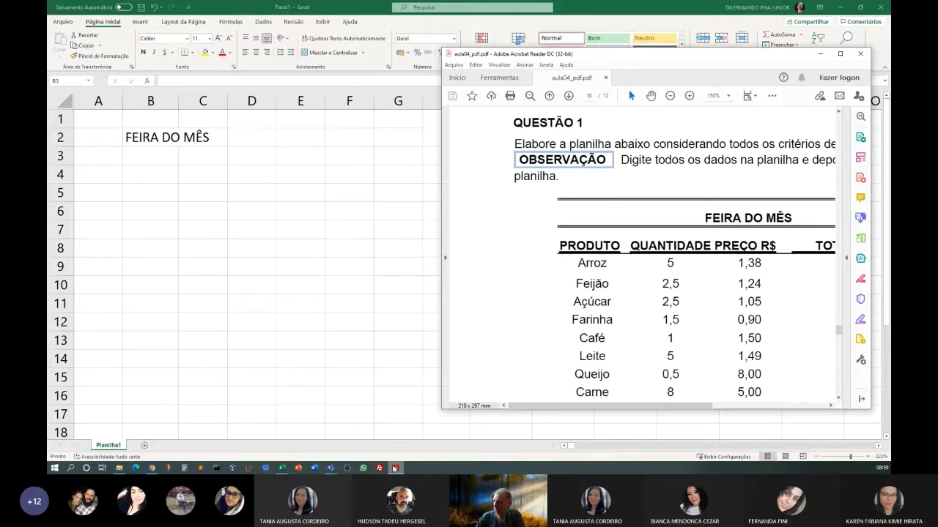
pyautogui.click(147, 158)
pyautogui.write('PRODUTO')
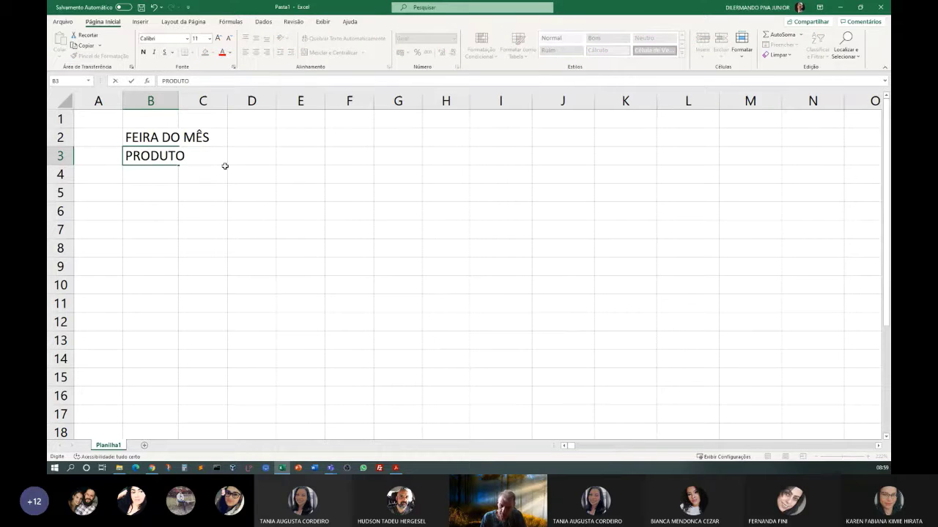
pyautogui.press('Return')
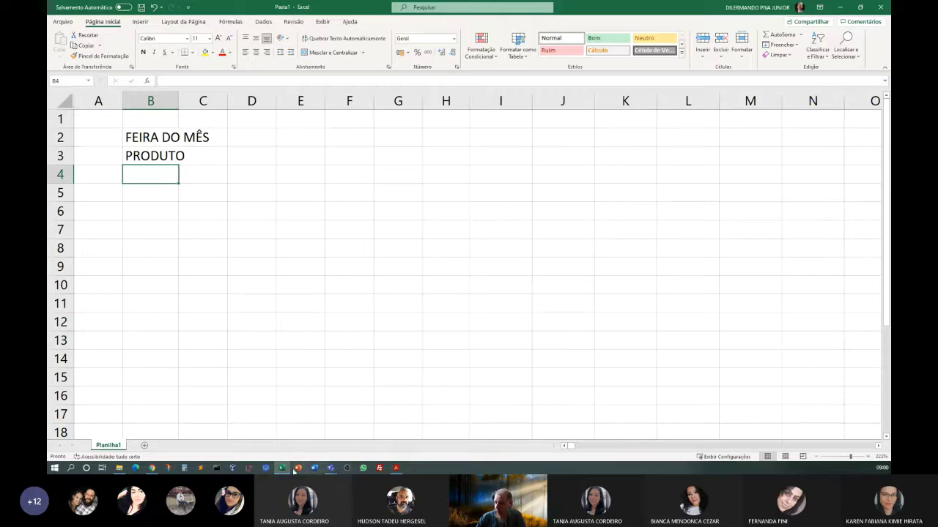
# Check the second column header in the PDF and enter QUANTIDADE in cell D3.
pyautogui.click(394, 468)
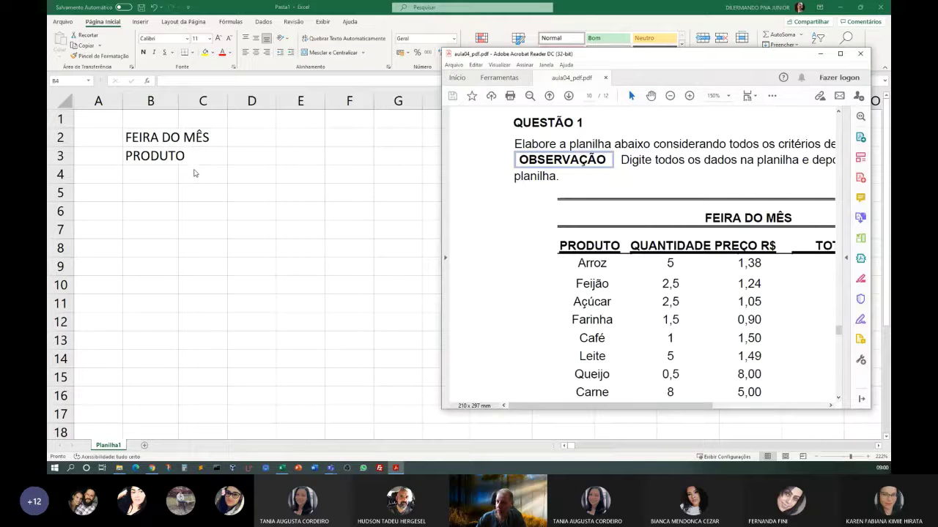
pyautogui.hotkey('alt', 'Tab')
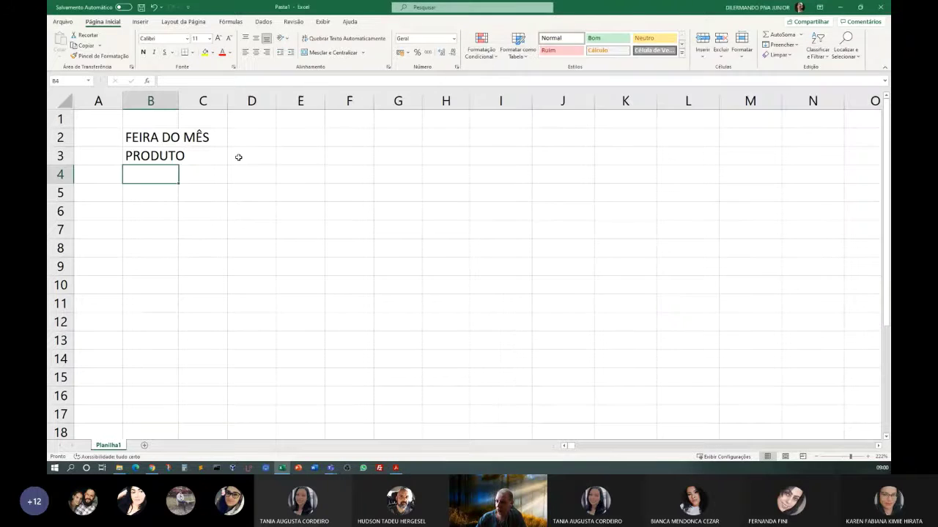
pyautogui.click(238, 157)
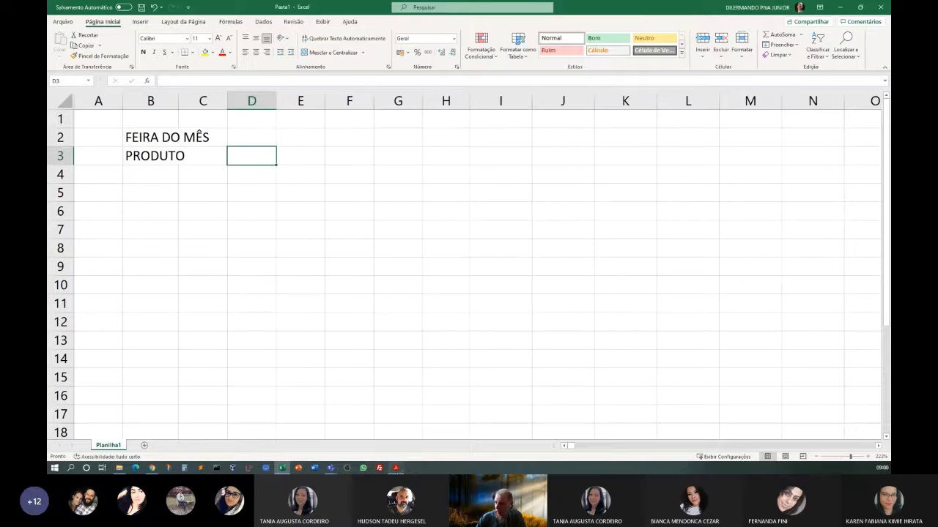
pyautogui.click(396, 468)
pyautogui.hotkey('alt', 'Tab')
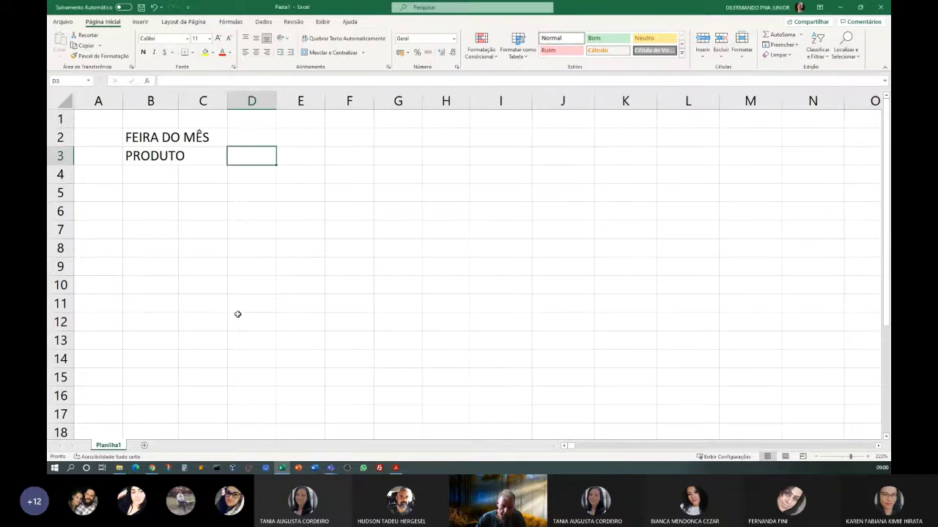
pyautogui.write('QUANTIDADE')
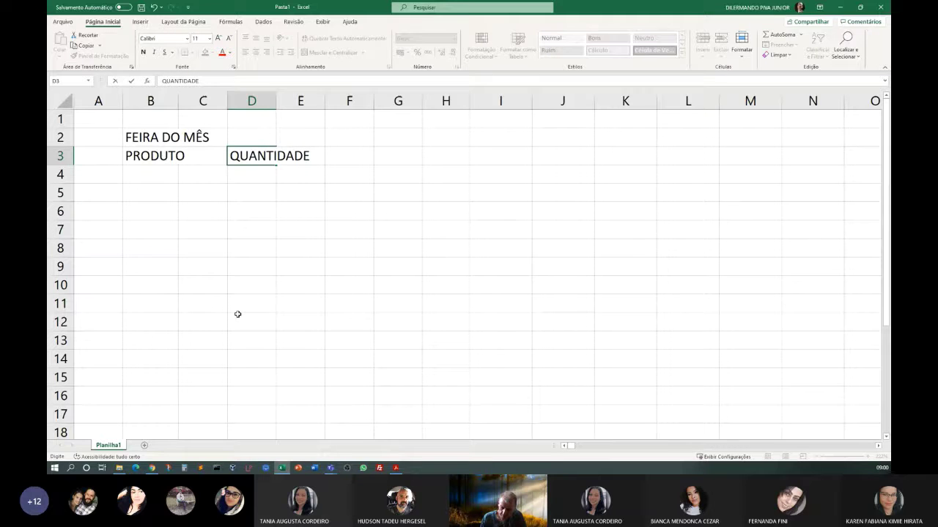
pyautogui.press('Tab')
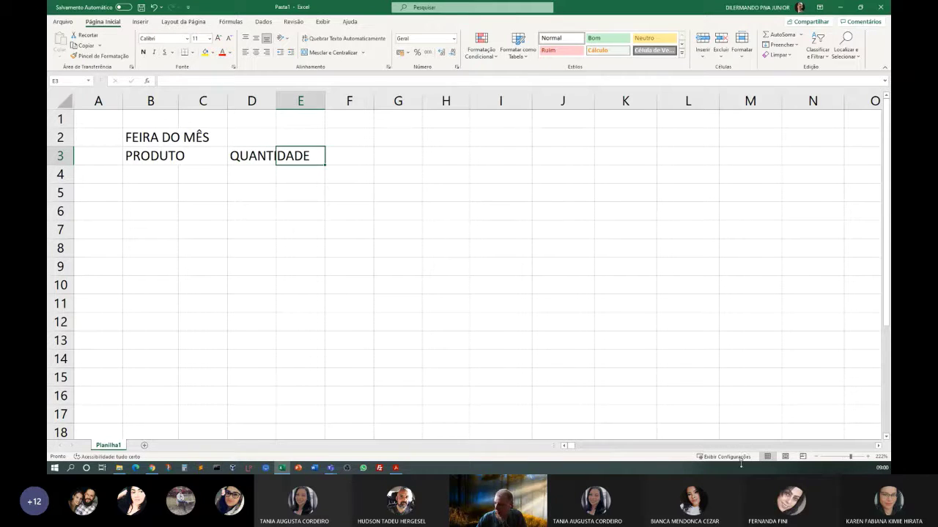
# Look up the next column header in the PDF and enter PREÇO in cell E3.
pyautogui.click(396, 469)
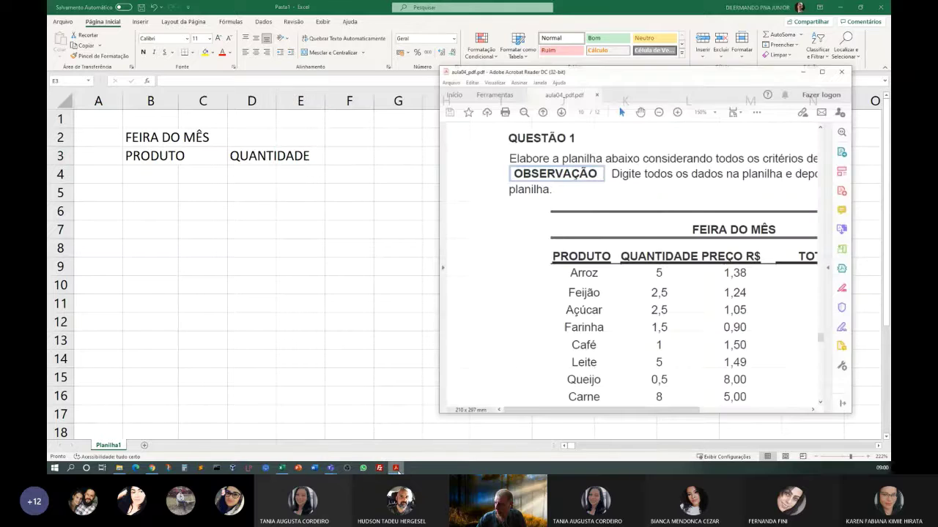
pyautogui.click(397, 468)
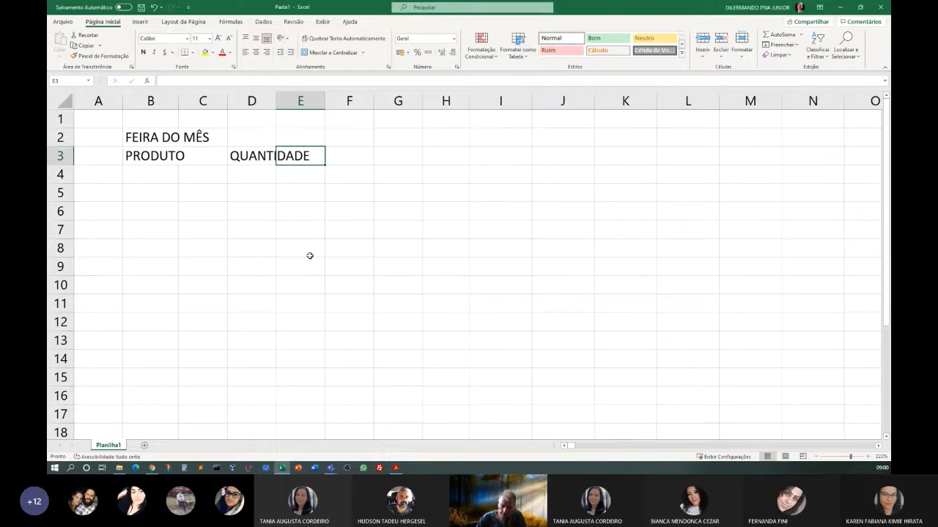
pyautogui.write('PRE')
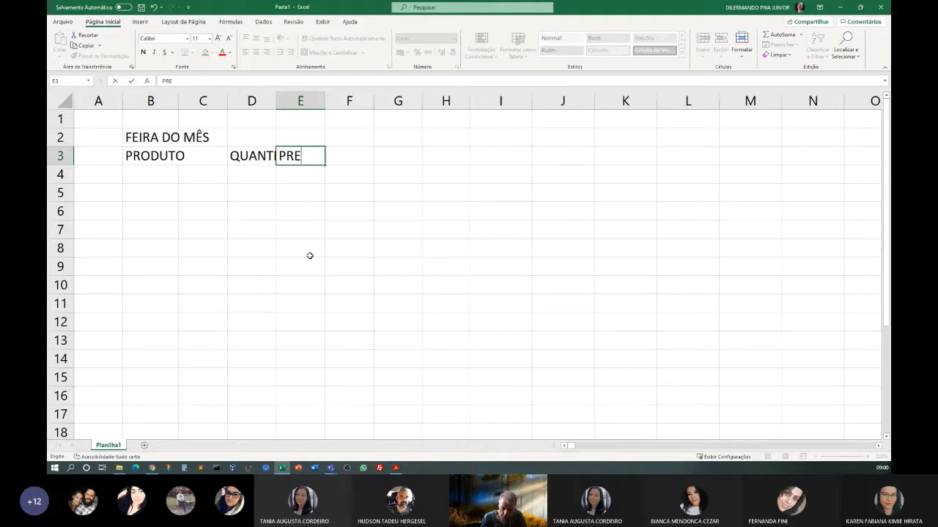
pyautogui.write('ÇO')
pyautogui.press('Return')
pyautogui.press('Up')
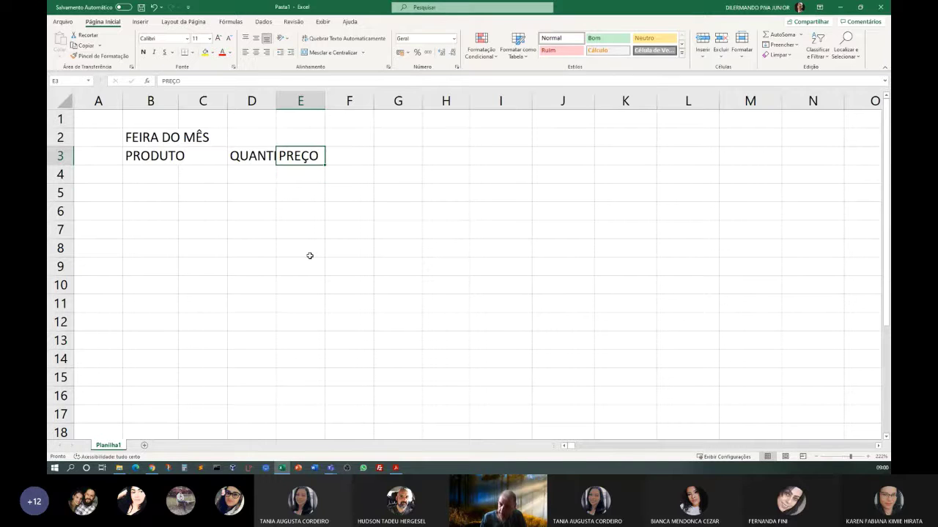
# Compare the price header with the PDF and extend the text in cell E3 to PREÇO R$.
pyautogui.click(396, 468)
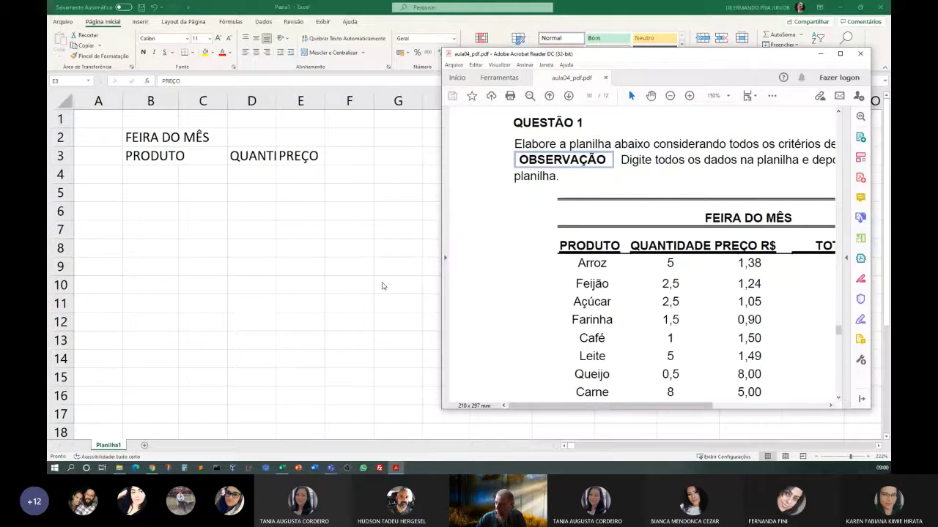
pyautogui.doubleClick(310, 162)
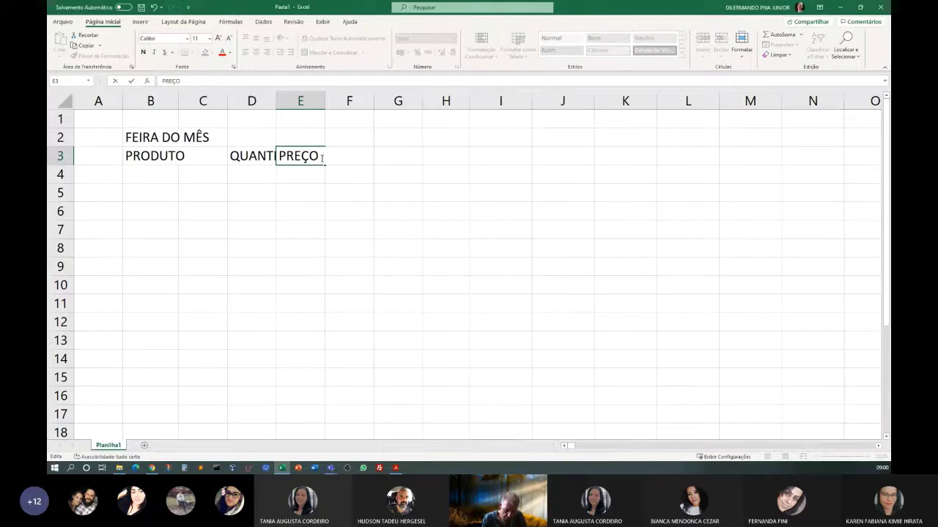
pyautogui.write('$')
pyautogui.press('BackSpace')
pyautogui.press('BackSpace')
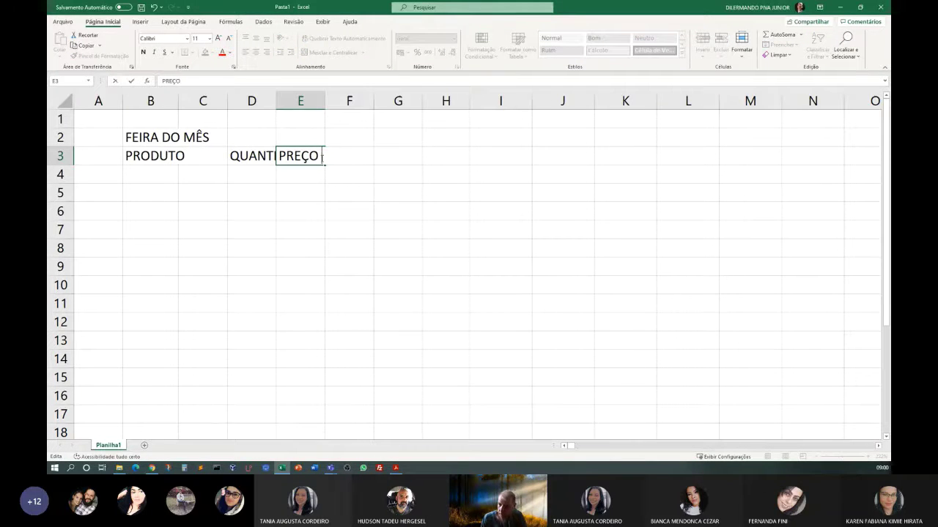
pyautogui.write('R$')
pyautogui.press('Return')
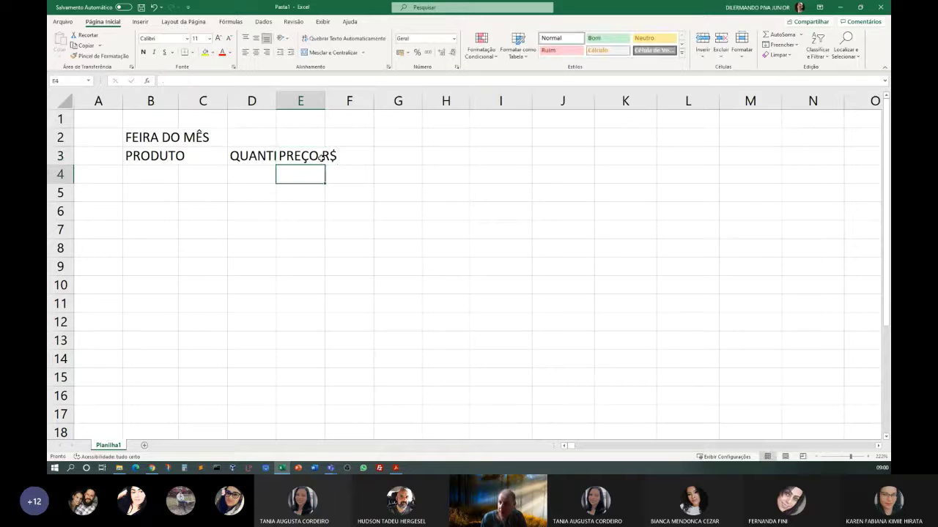
# Reveal the last column header of the PDF table and enter TOTAL PAGO R$ in cell G3 of the worksheet.
pyautogui.click(363, 152)
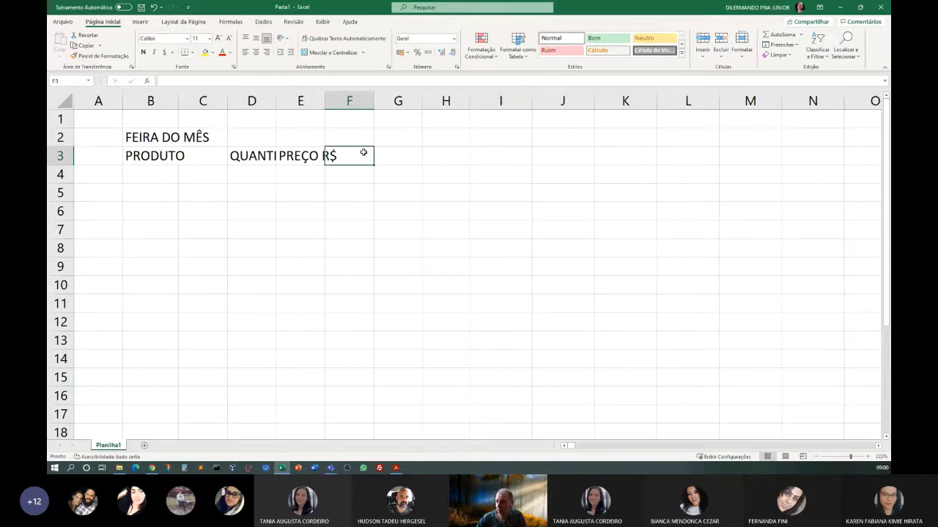
pyautogui.click(393, 154)
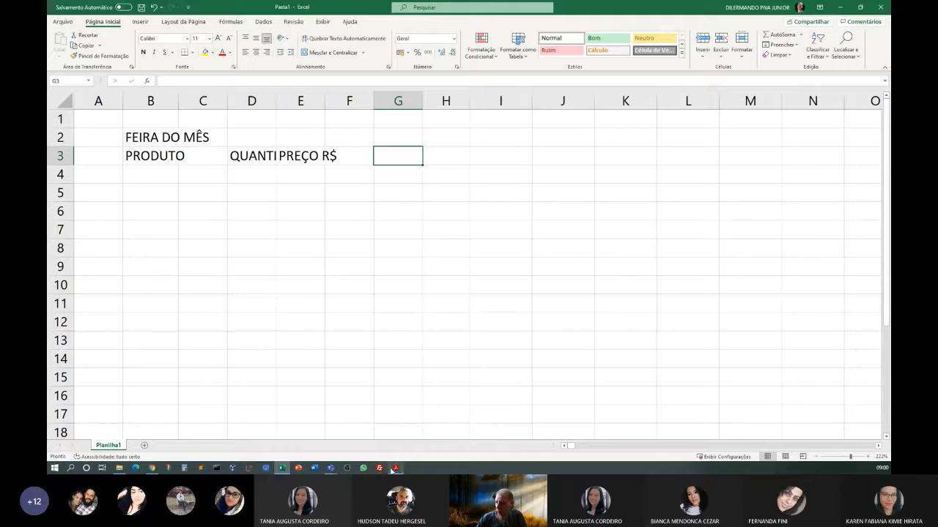
pyautogui.click(396, 468)
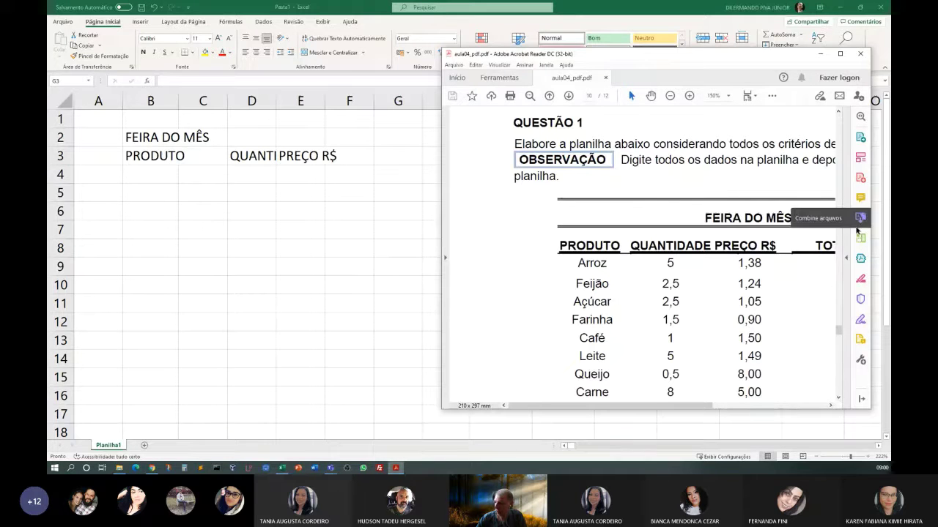
pyautogui.moveTo(680, 405); pyautogui.dragTo(726, 402)
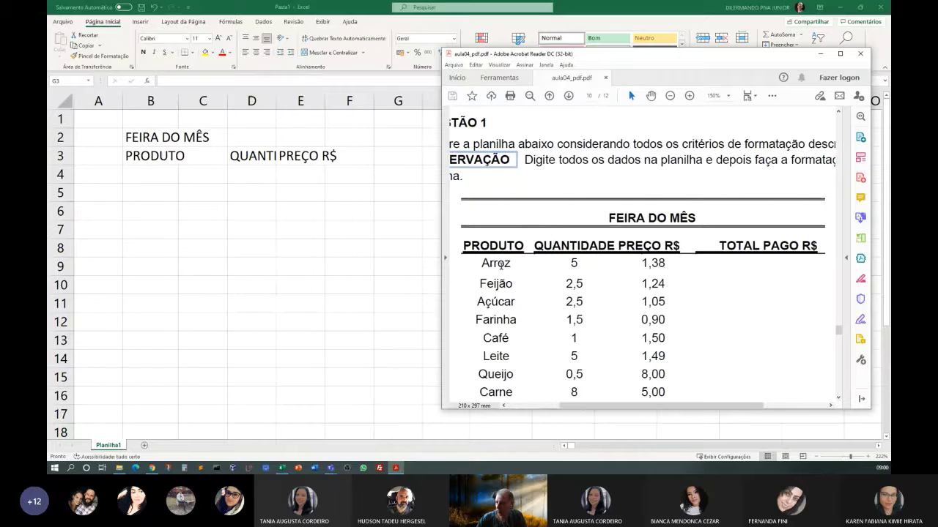
pyautogui.click(358, 161)
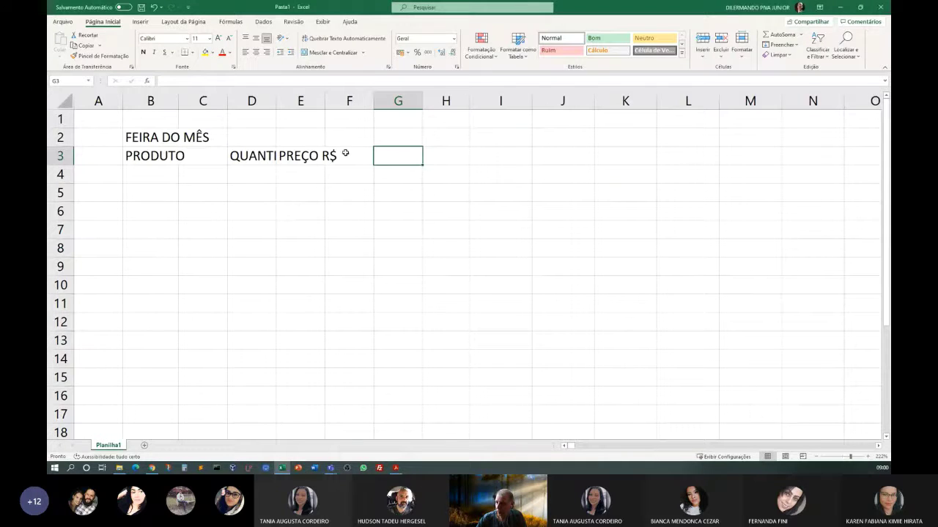
pyautogui.click(347, 150)
pyautogui.click(397, 153)
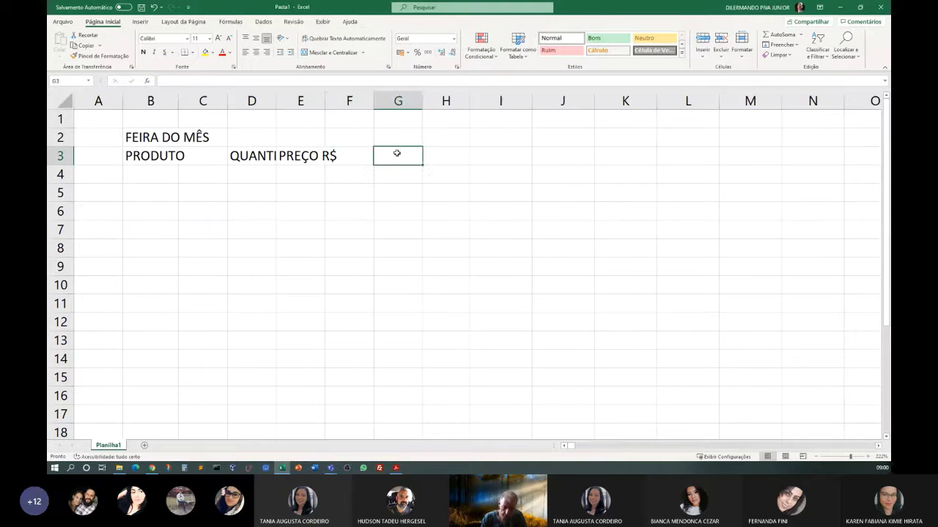
pyautogui.write('TOTAL PAG')
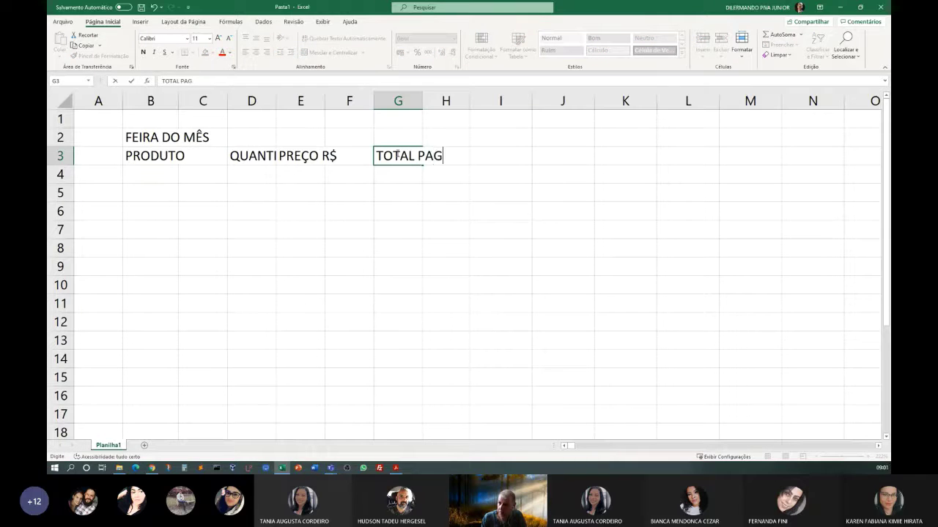
pyautogui.write('O R$')
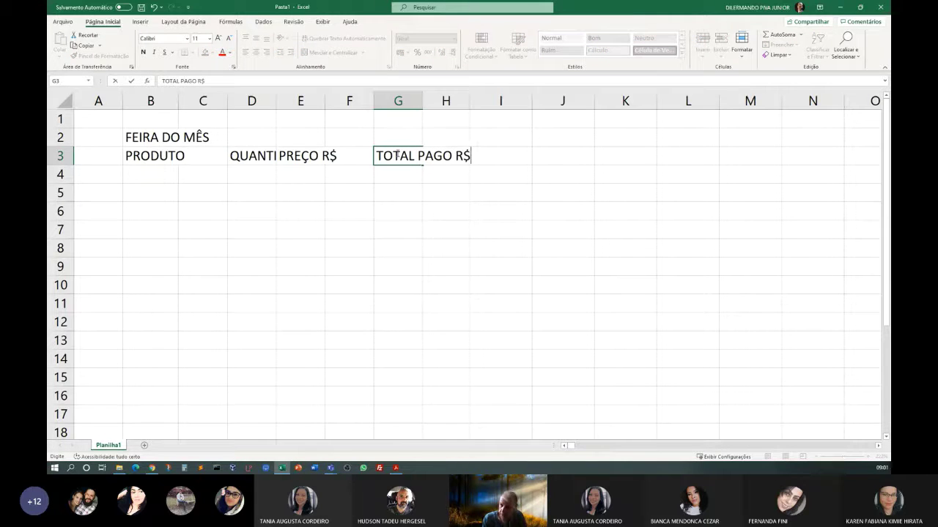
pyautogui.press('Return')
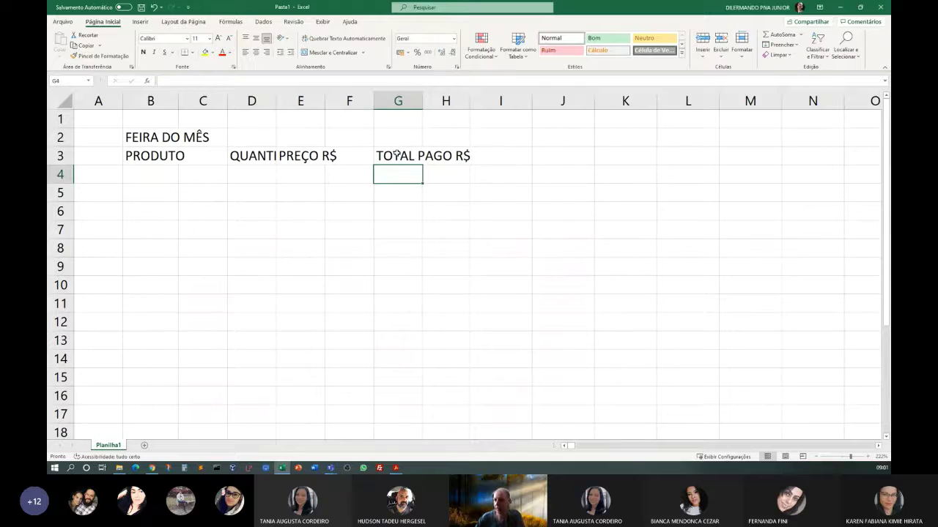
# Bring up the PDF window, move it off the worksheet, and select cell B4 below the PRODUTO header.
pyautogui.click(161, 177)
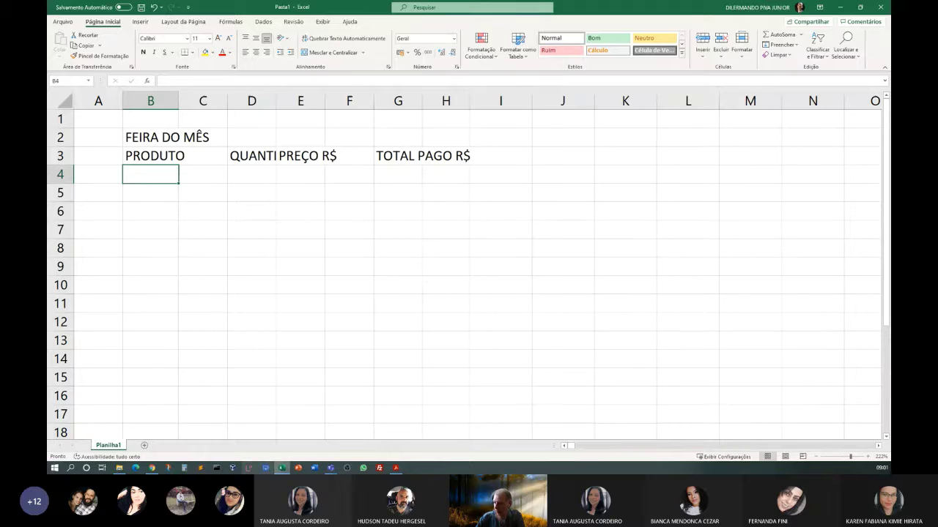
pyautogui.click(396, 467)
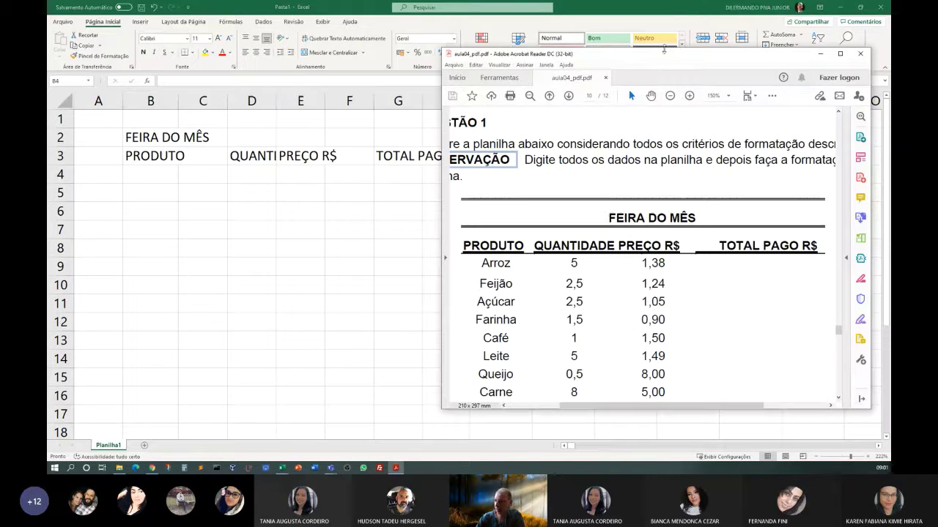
pyautogui.moveTo(664, 49); pyautogui.dragTo(46, 3)
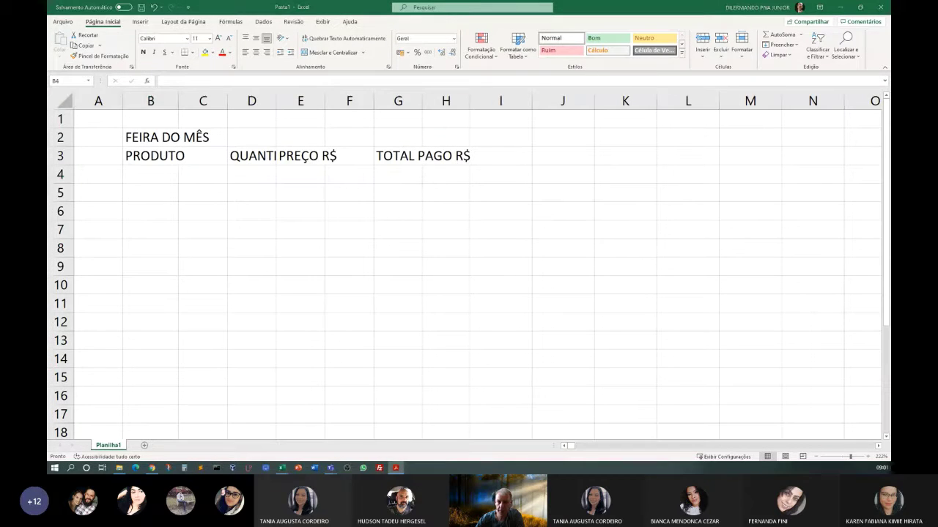
pyautogui.click(150, 174)
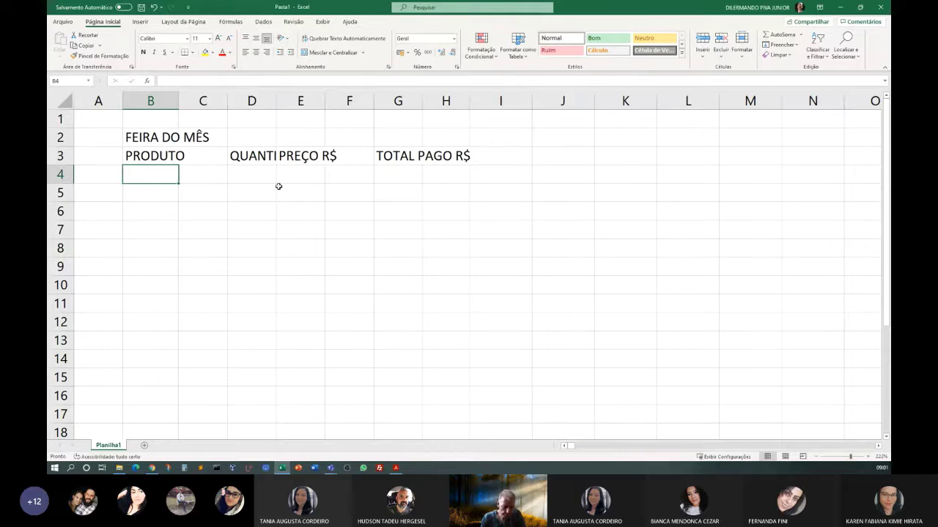
# Enter the product Arroz in cell B4 and Feijão in bold italic in cell B5.
pyautogui.write('Arroz')
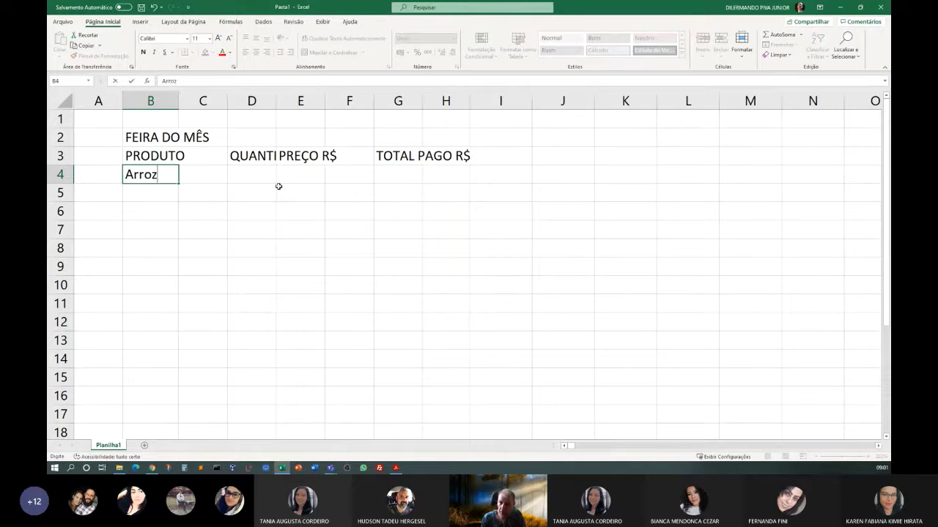
pyautogui.press('Return')
pyautogui.hotkey('ctrl', 'n')
pyautogui.hotkey('ctrl', 'i')
pyautogui.write('Fei')
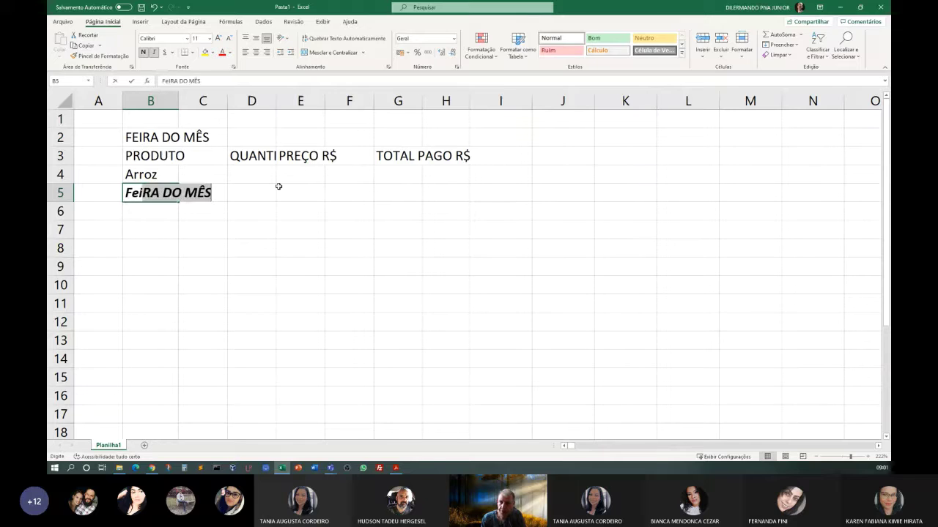
pyautogui.write('jão')
pyautogui.press('Return')
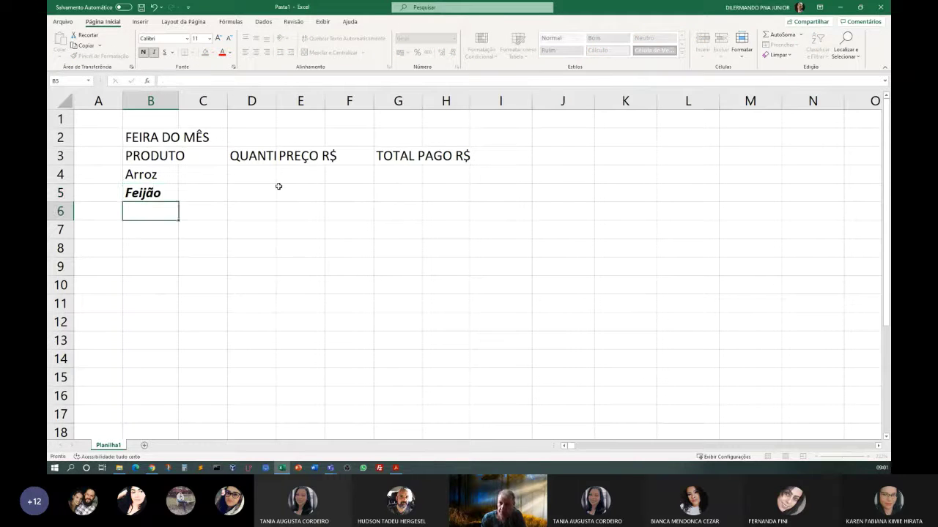
# Continue the product list with Açúcar, Farinha, Café and Leite in cells B6 to B9.
pyautogui.write('Aç')
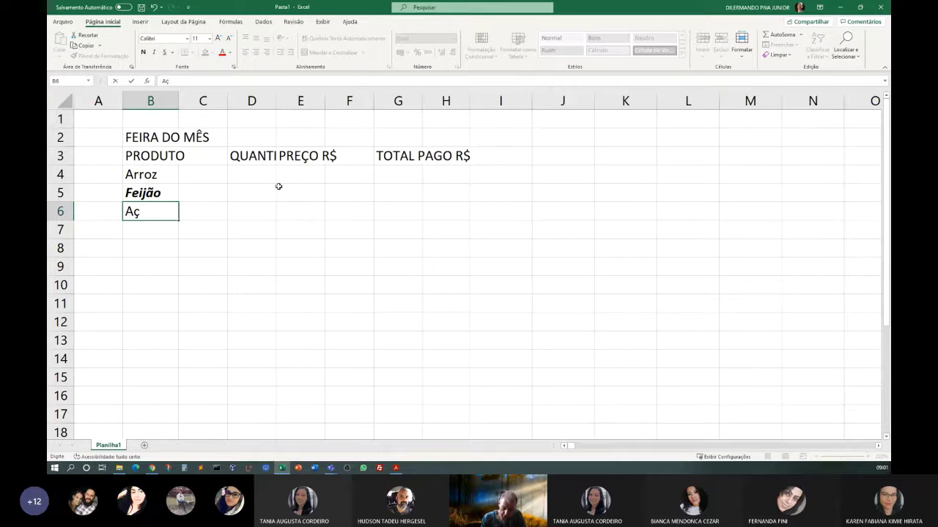
pyautogui.write('úcar')
pyautogui.press('Return')
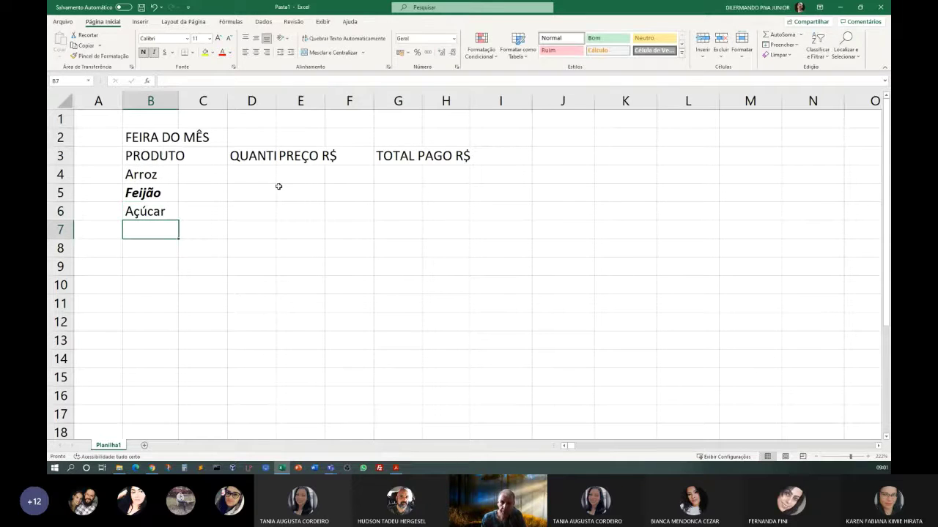
pyautogui.write('Farinha')
pyautogui.press('Return')
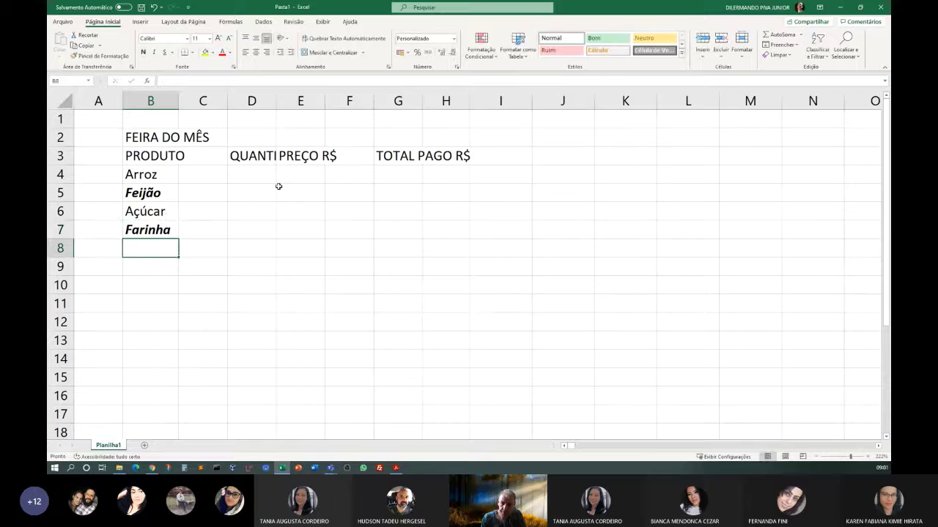
pyautogui.write('Caf')
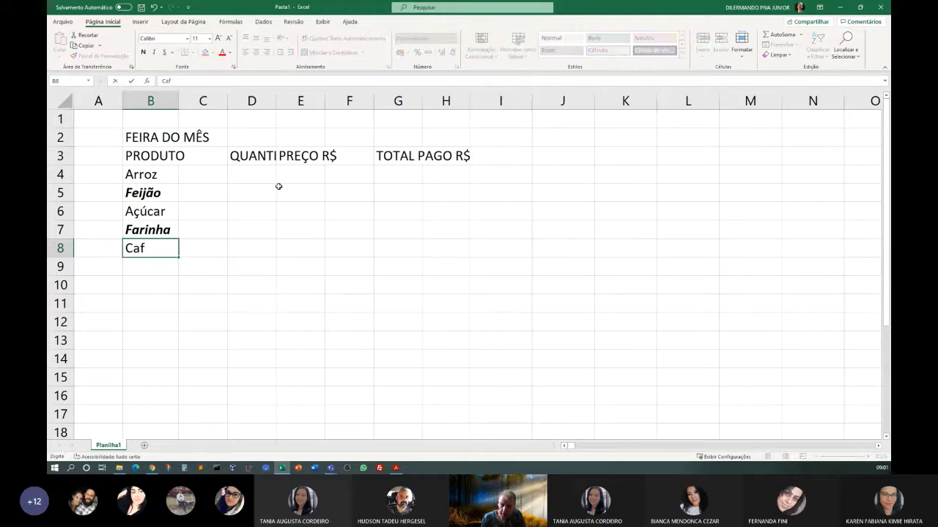
pyautogui.write('é')
pyautogui.press('Return')
pyautogui.write('Leite')
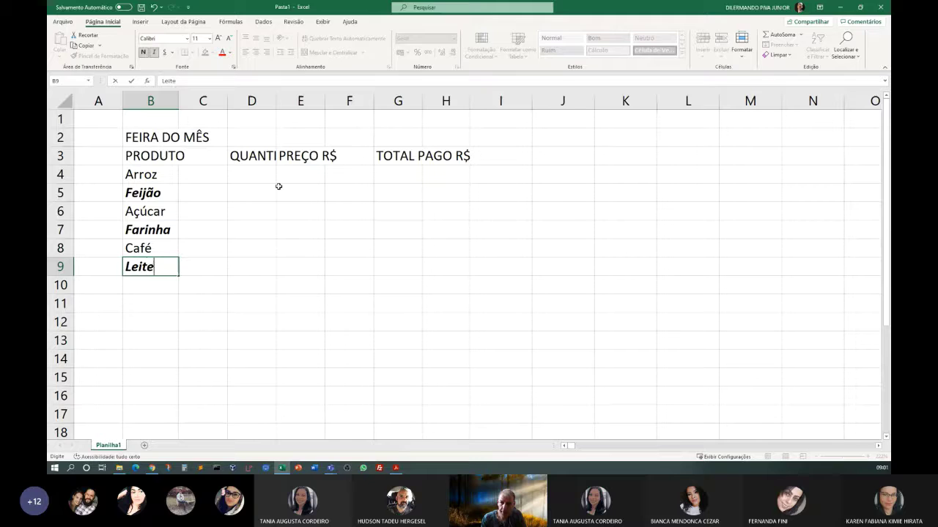
pyautogui.press('Return')
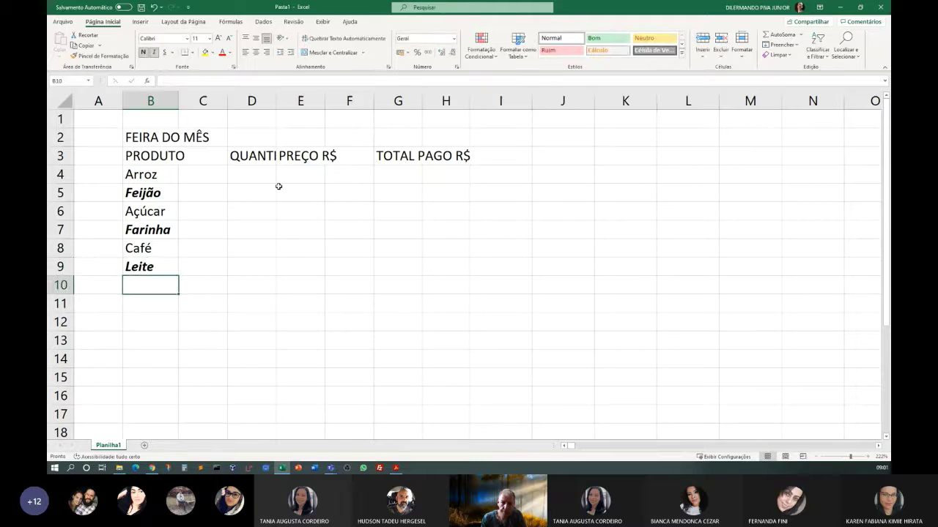
# Complete the product list with Queijo, Carne and Macarrão in cells B10 to B12.
pyautogui.write('Queijo')
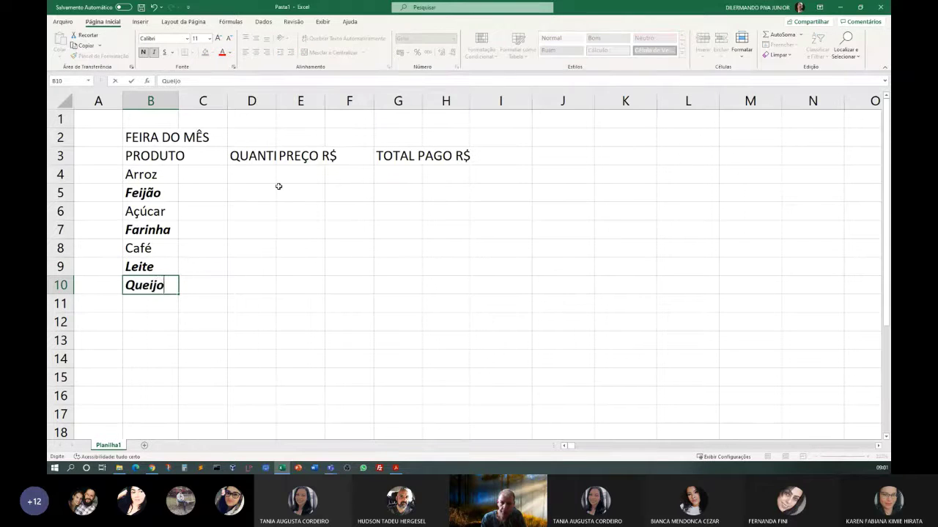
pyautogui.press('Return')
pyautogui.write('Carne')
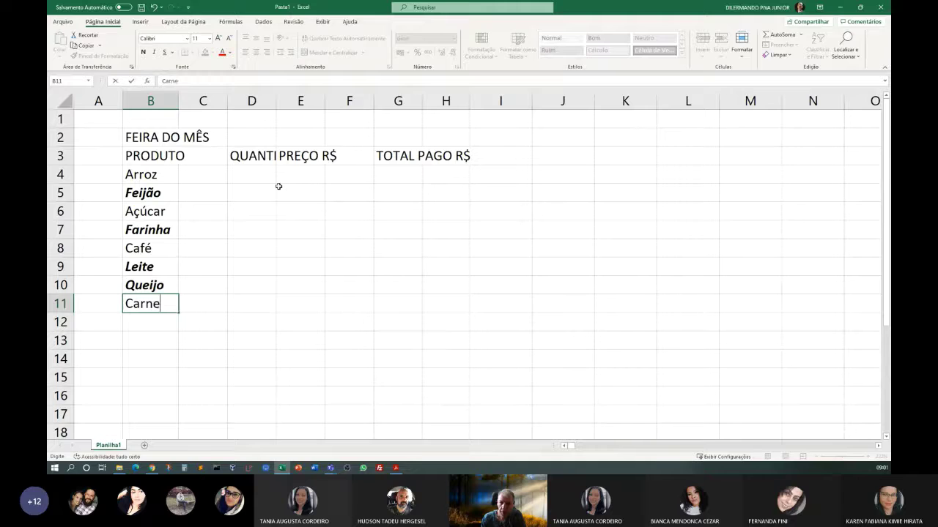
pyautogui.press('Return')
pyautogui.write('Ma')
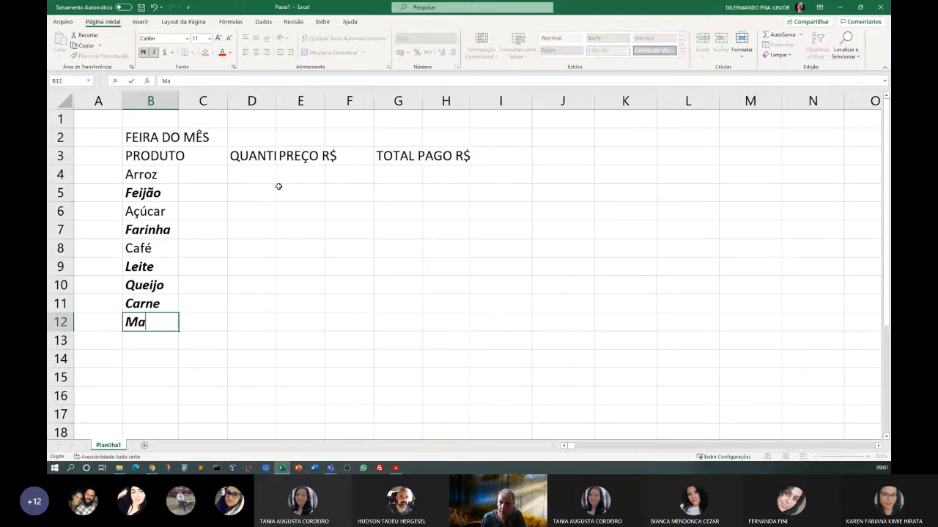
pyautogui.write('carrão')
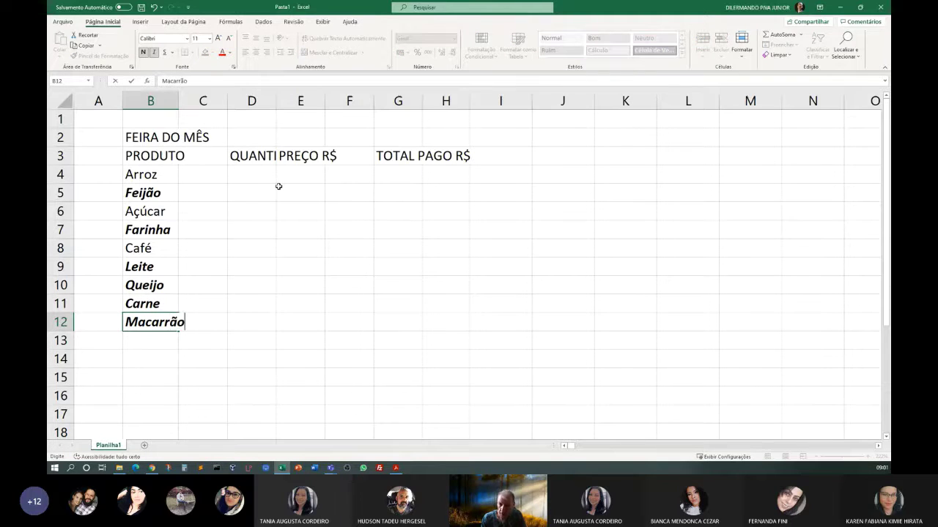
pyautogui.press('Return')
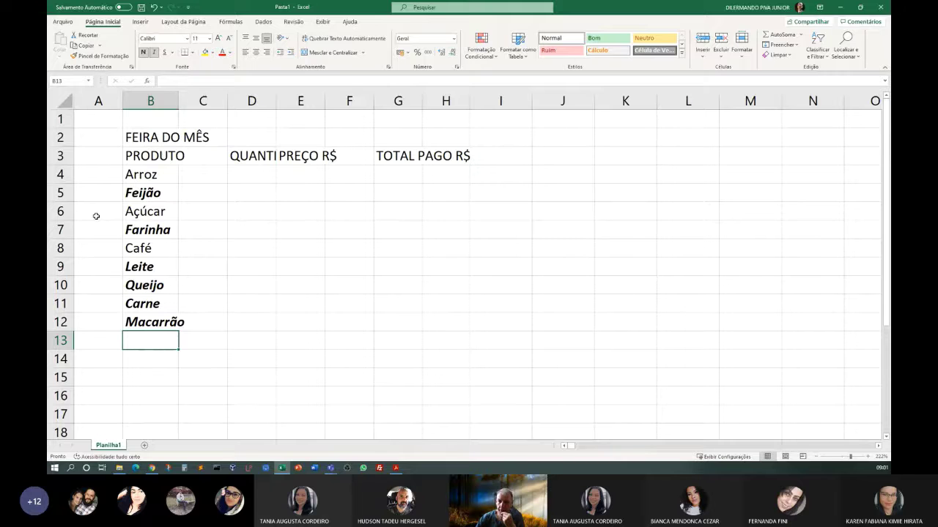
# Remove the bold and italic formatting from the whole worksheet and deselect it.
pyautogui.click(64, 100)
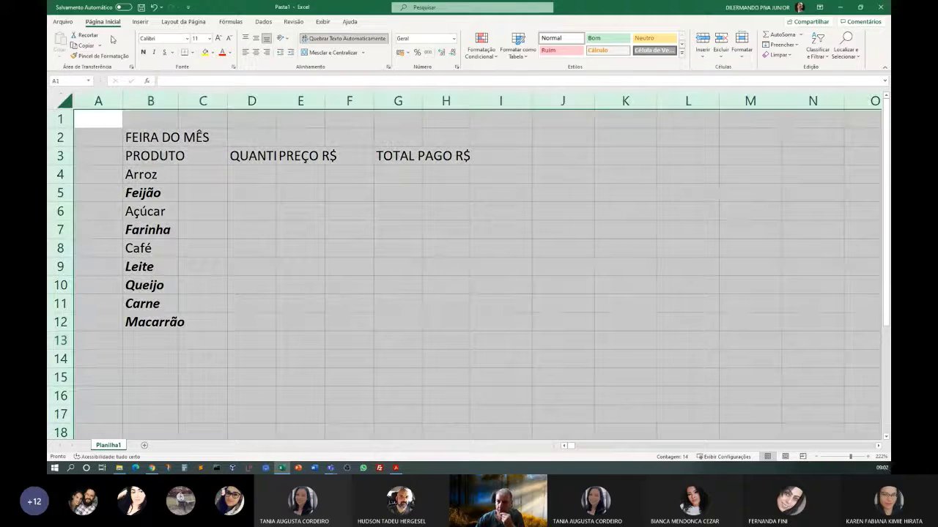
pyautogui.click(142, 52)
pyautogui.click(143, 52)
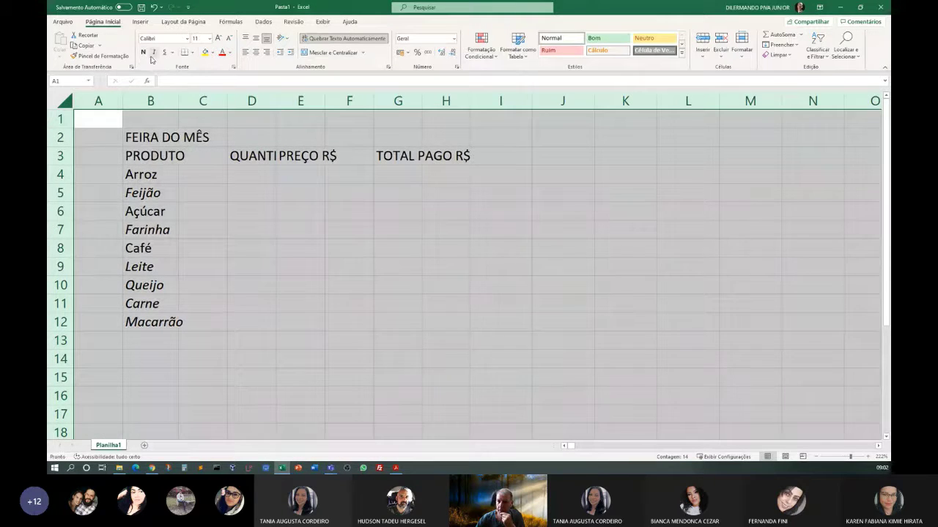
pyautogui.click(154, 52)
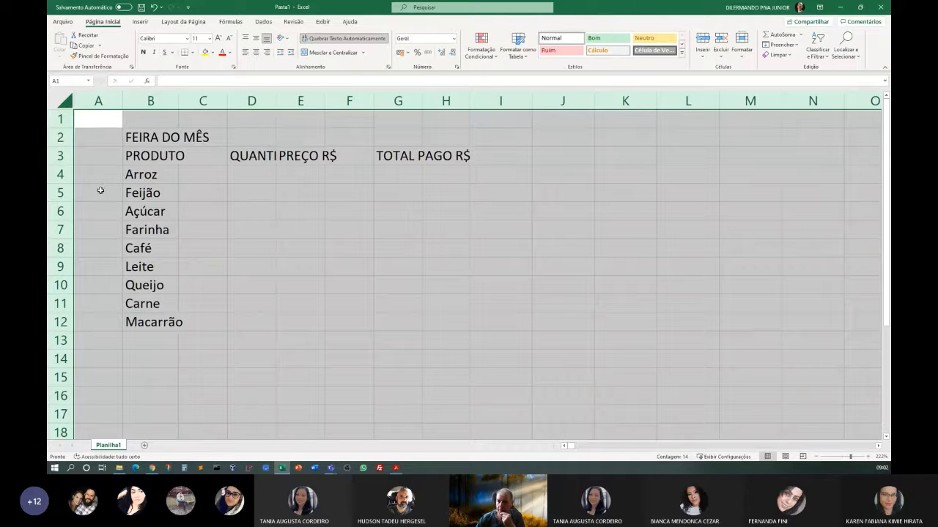
pyautogui.click(205, 222)
pyautogui.click(259, 323)
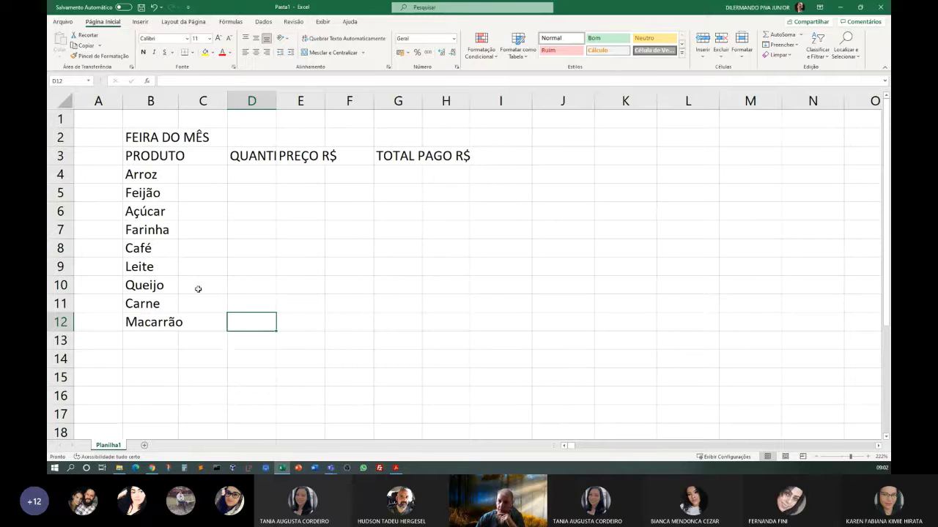
# Enter the quantities 5 for Arroz, 2,5 for Feijão and 2,5 for Açúcar in cells D4 to D6.
pyautogui.click(253, 176)
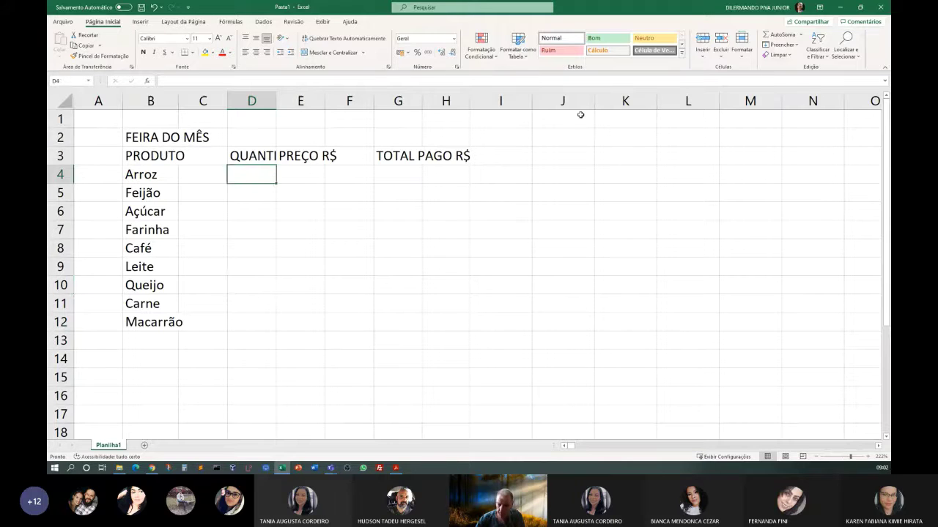
pyautogui.write('5')
pyautogui.press('Return')
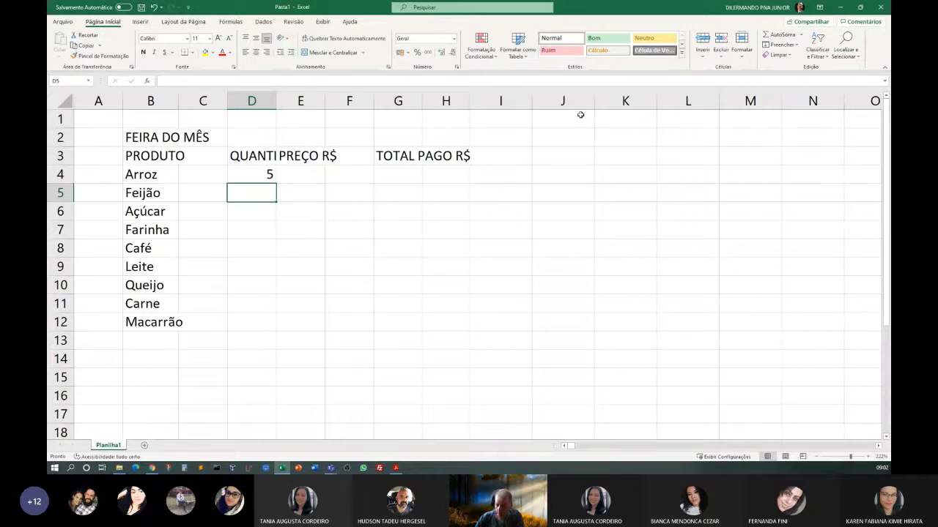
pyautogui.write('2,5')
pyautogui.press('Return')
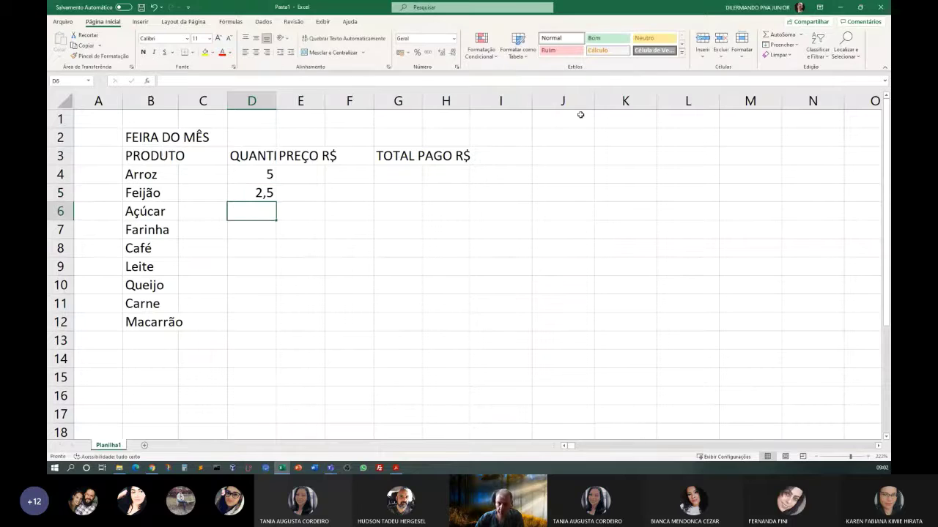
pyautogui.write('2,5')
pyautogui.press('BackSpace')
pyautogui.write('5')
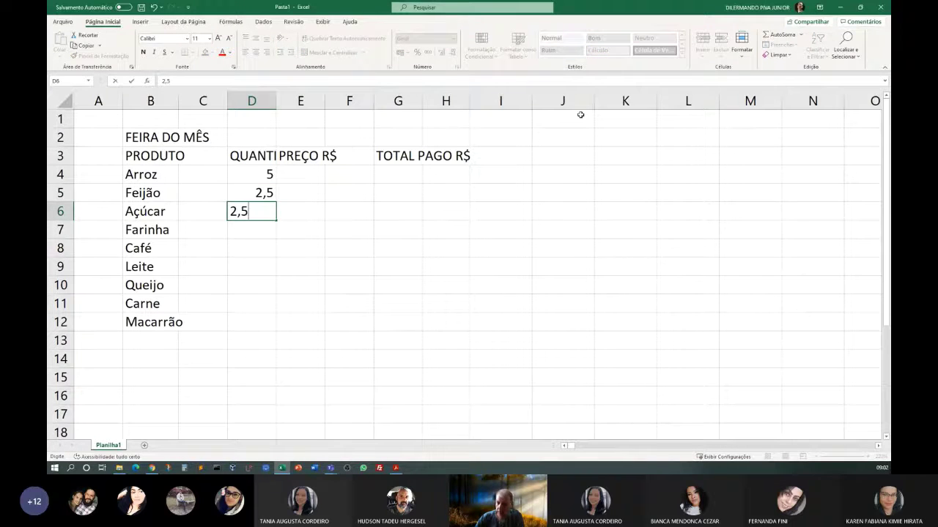
pyautogui.press('Return')
# Enter 2,5 as the Farinha quantity in cell D7, and correct it to 1,5.
pyautogui.write('2,5')
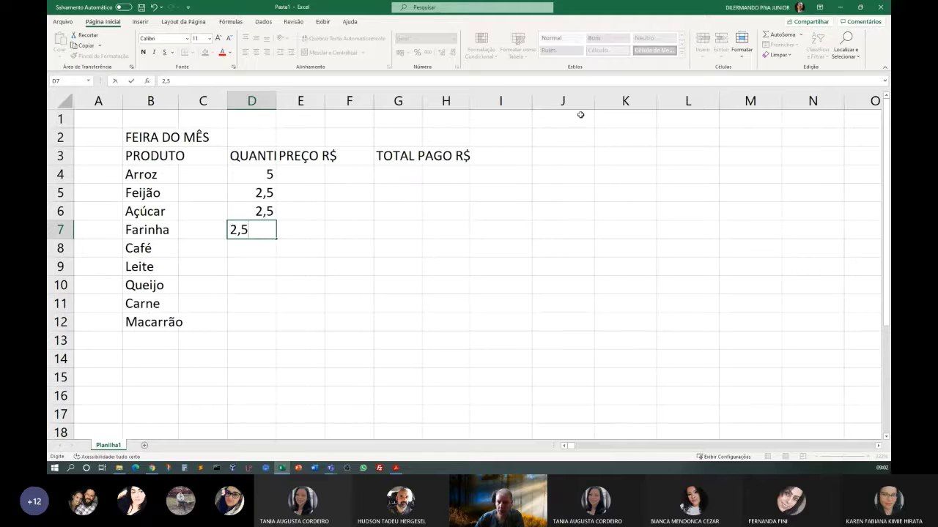
pyautogui.press('Return')
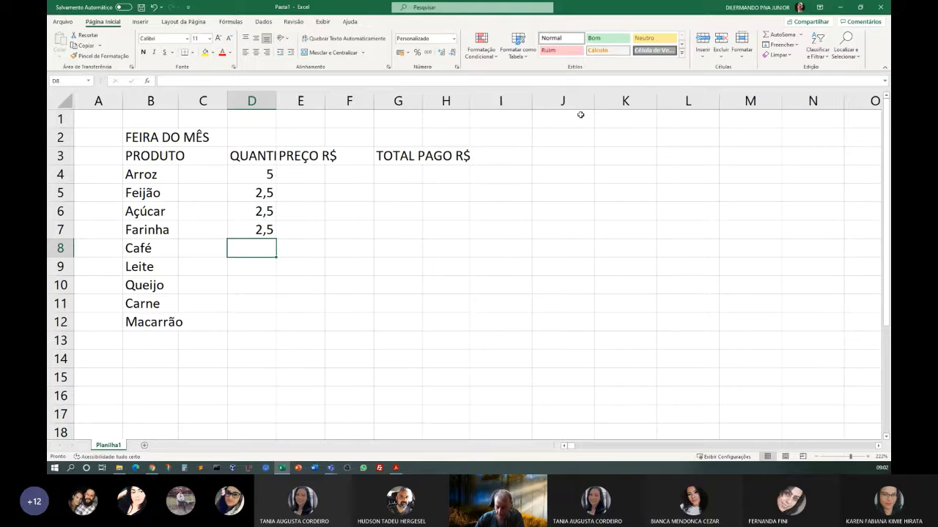
pyautogui.press('Up')
pyautogui.write('1,5')
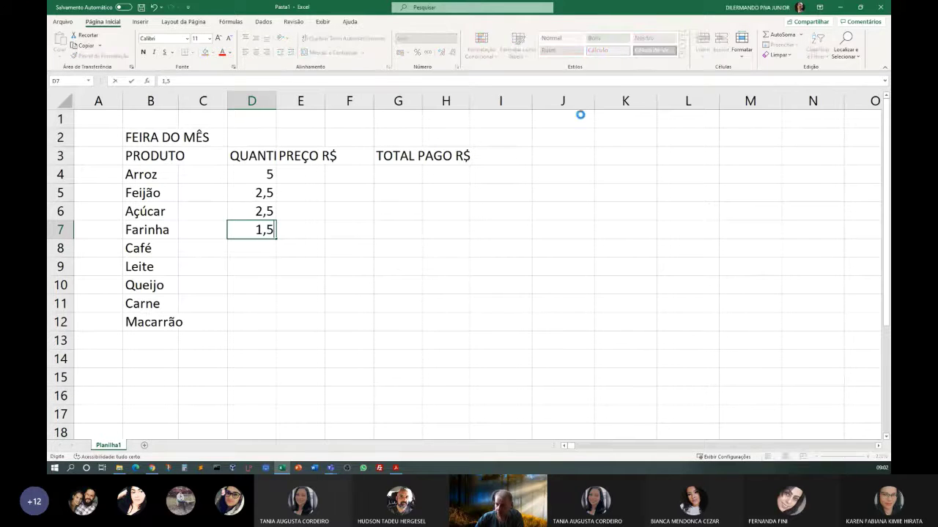
pyautogui.press('Return')
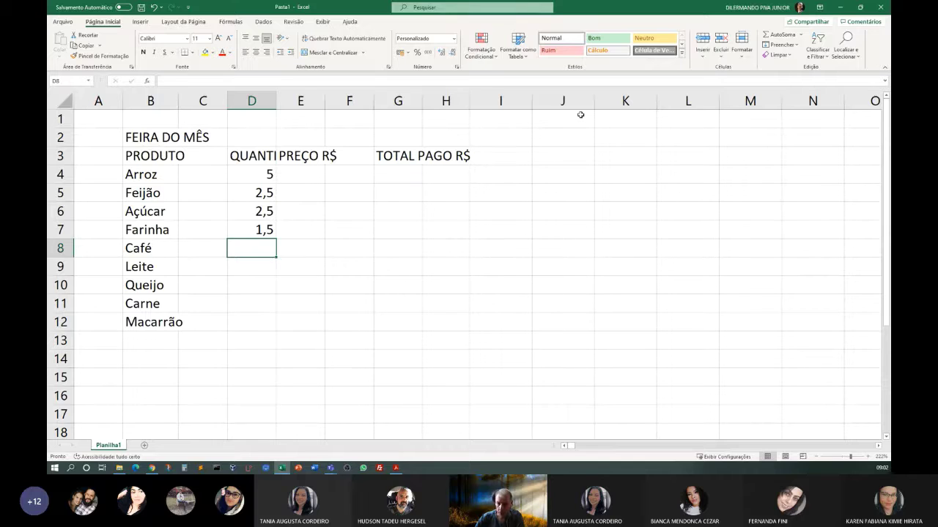
# Fill the quantities in cells D8 to D12 with 1/1, 5, 0,5, 8 and 3, from Café to Macarrão.
pyautogui.write('1/1')
pyautogui.press('Return')
pyautogui.write('5')
pyautogui.press('Return')
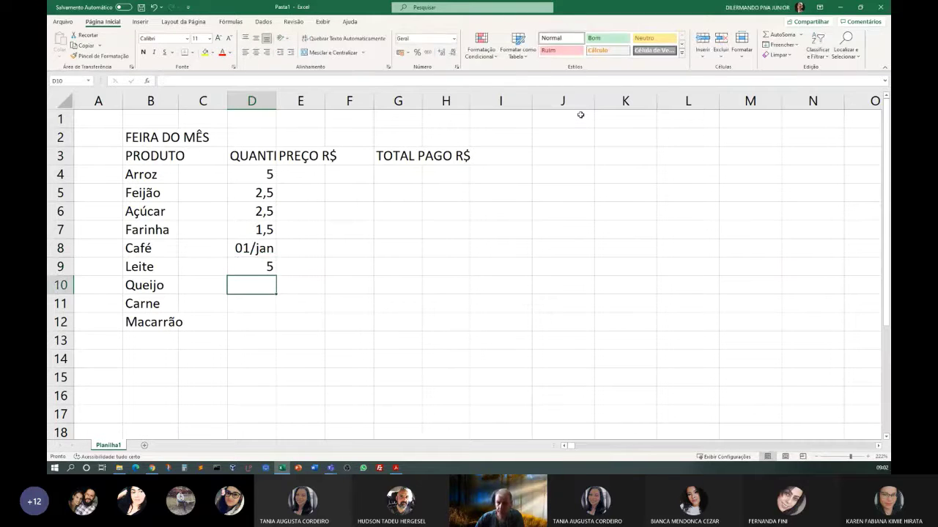
pyautogui.write('0,5')
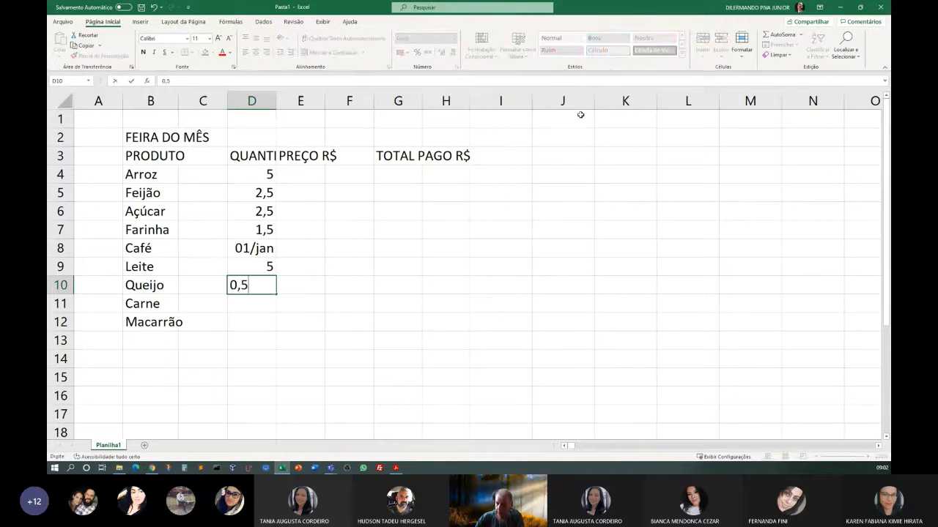
pyautogui.press('Return')
pyautogui.write('8')
pyautogui.press('Return')
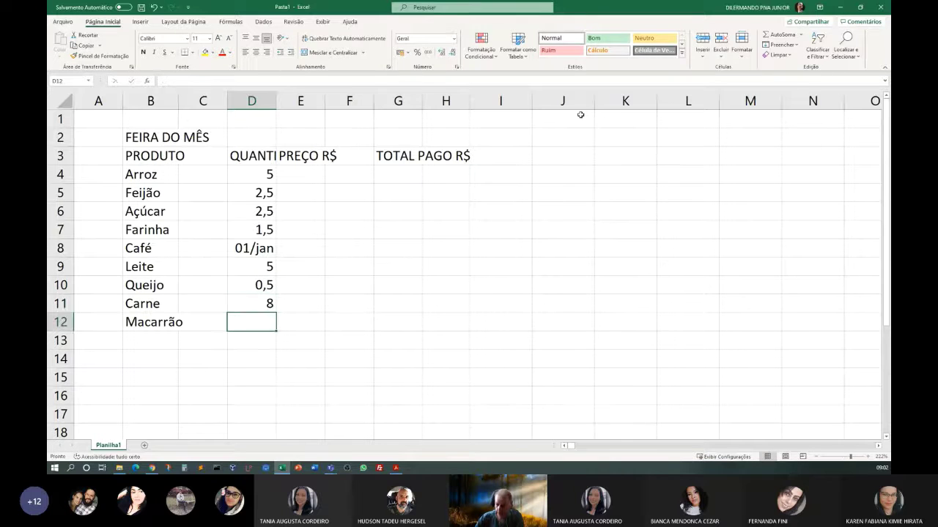
pyautogui.write('3')
pyautogui.press('Return')
# Go to cell E4 under the PREÇO R$ header and enter 1,38 as the Arroz price.
pyautogui.press('Up')
pyautogui.press('Right')
pyautogui.press('Up')
pyautogui.press('Up')
pyautogui.press('Up')
pyautogui.press('Up')
pyautogui.press('Up')
pyautogui.press('Up')
pyautogui.press('Up')
pyautogui.press('Up')
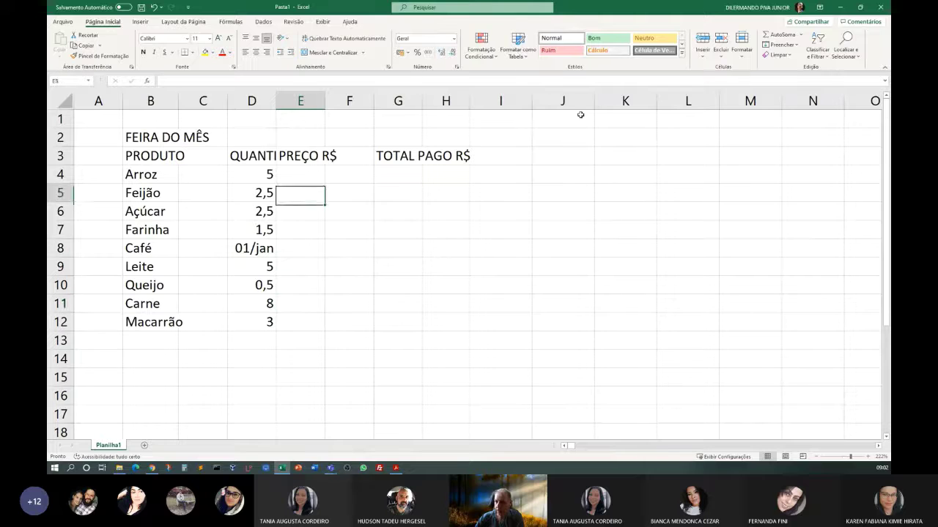
pyautogui.write('1,38')
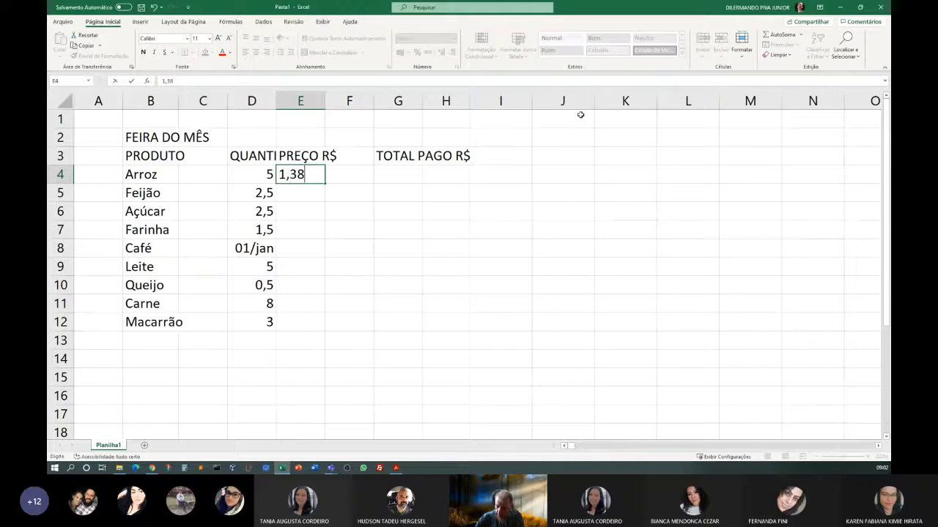
pyautogui.press('Return')
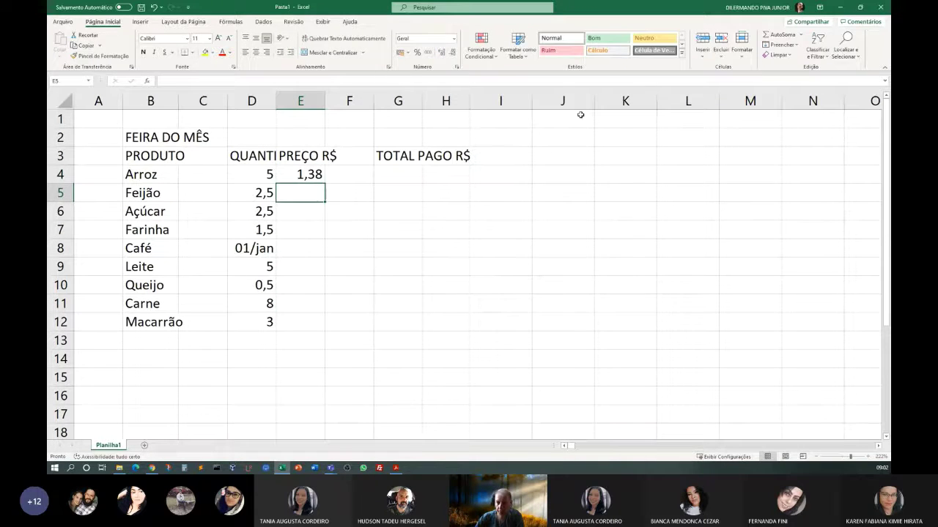
# Enter the prices 1,24 for Feijão, 1,05 for Açúcar and 0,90 for Farinha in cells E5 to E7.
pyautogui.write('1,25')
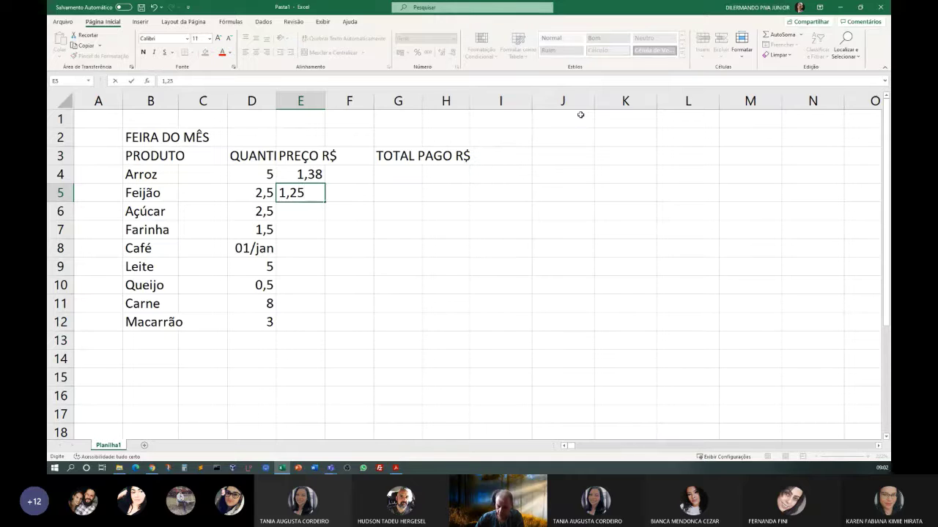
pyautogui.press('BackSpace')
pyautogui.write('4')
pyautogui.press('Return')
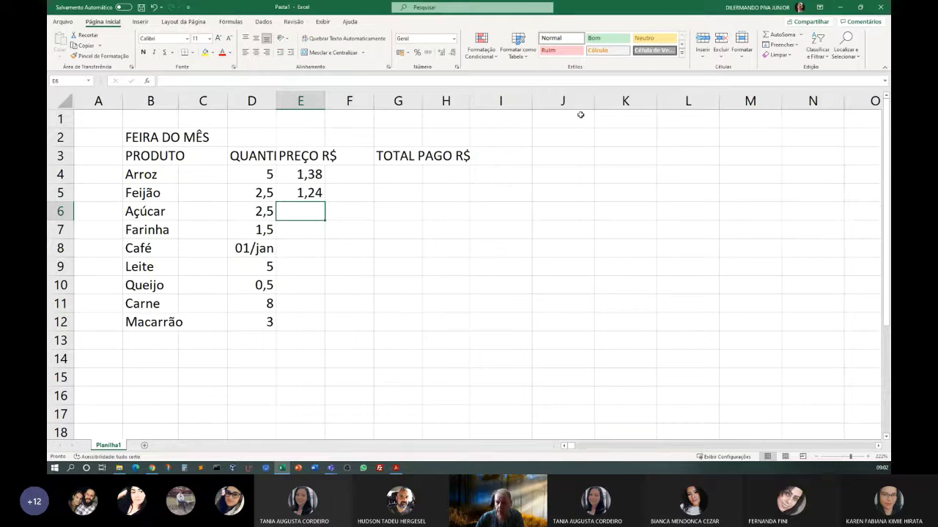
pyautogui.write('1,05')
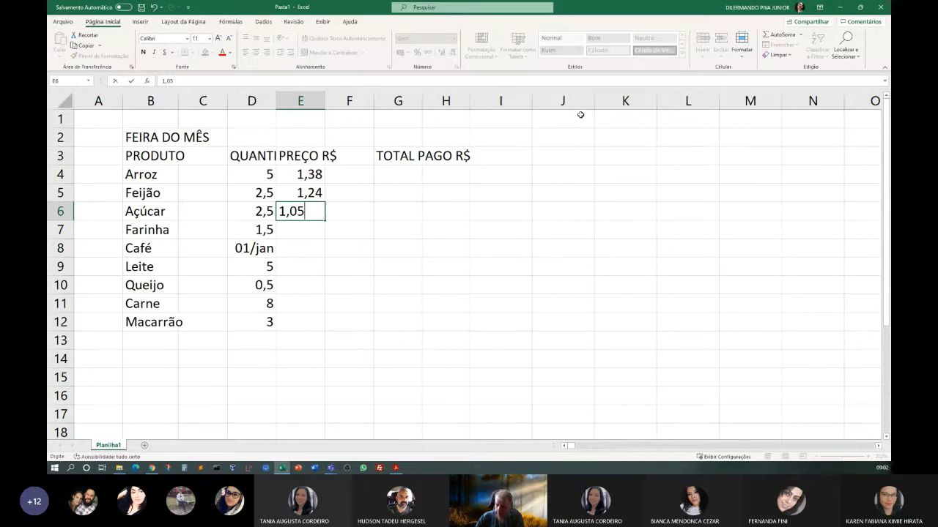
pyautogui.press('Return')
pyautogui.write('0,90')
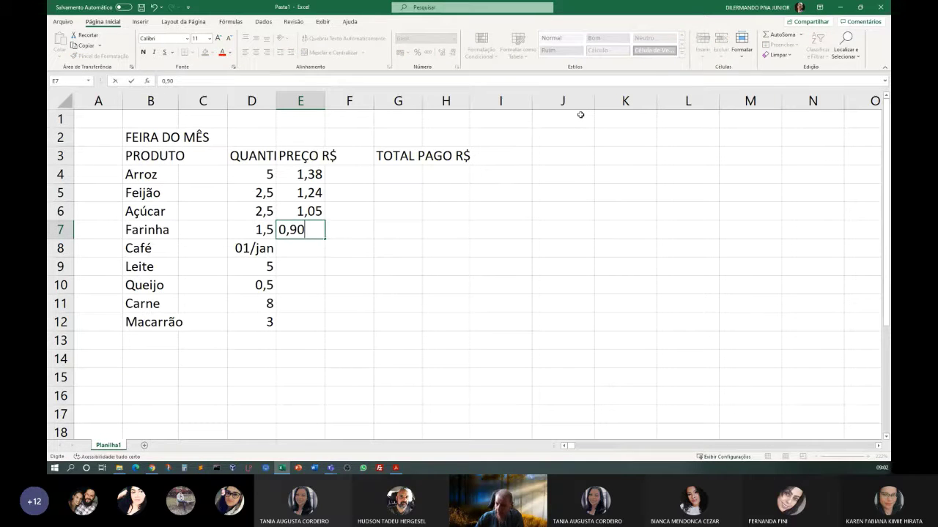
pyautogui.press('Return')
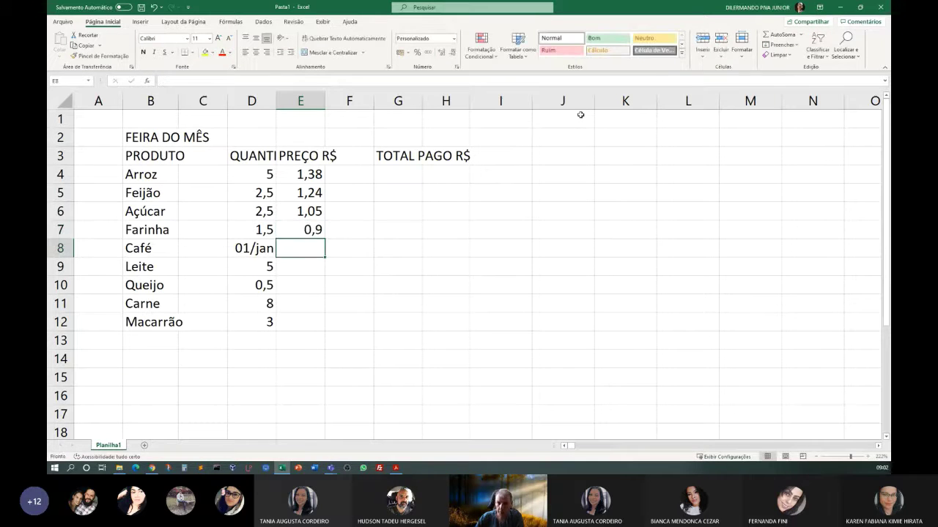
# Enter the prices 1,5 for Café and 1,49 for Leite in cells E8 and E9.
pyautogui.write('1,5')
pyautogui.press('Return')
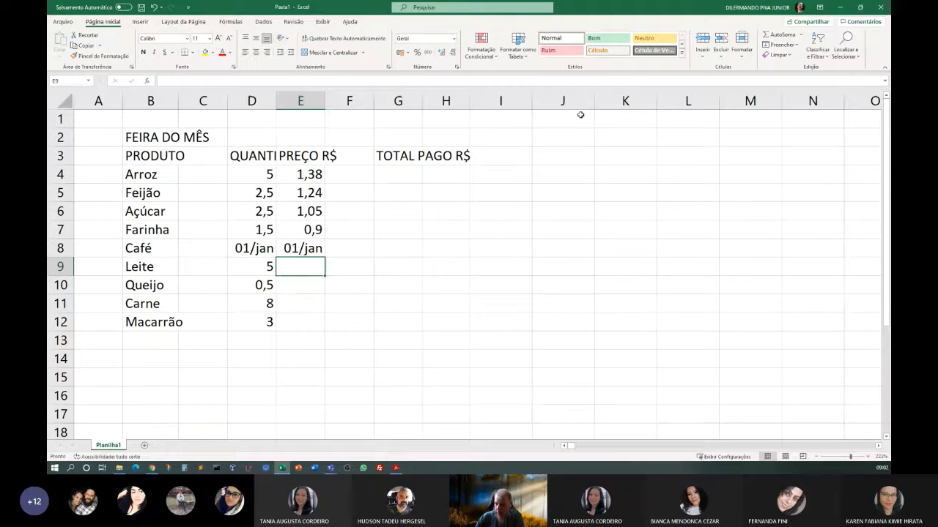
pyautogui.press('Up')
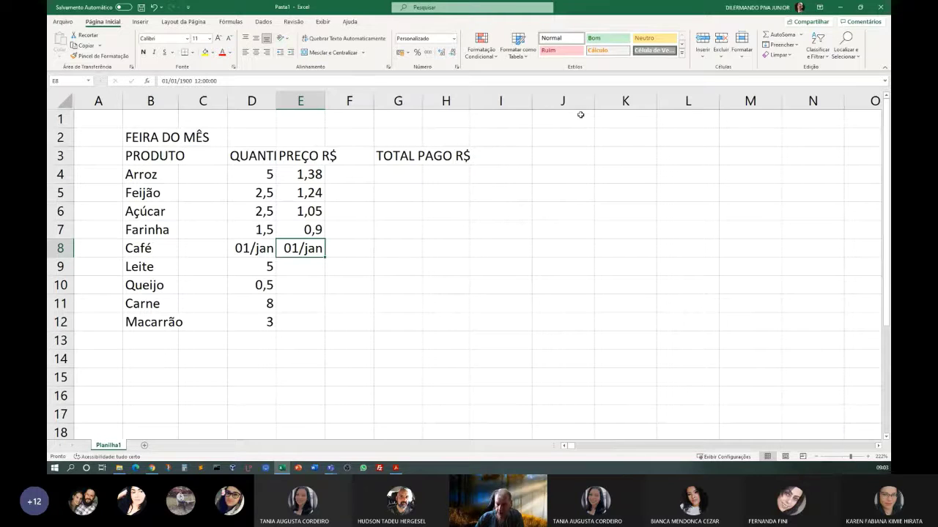
pyautogui.press('Down')
pyautogui.write('1,')
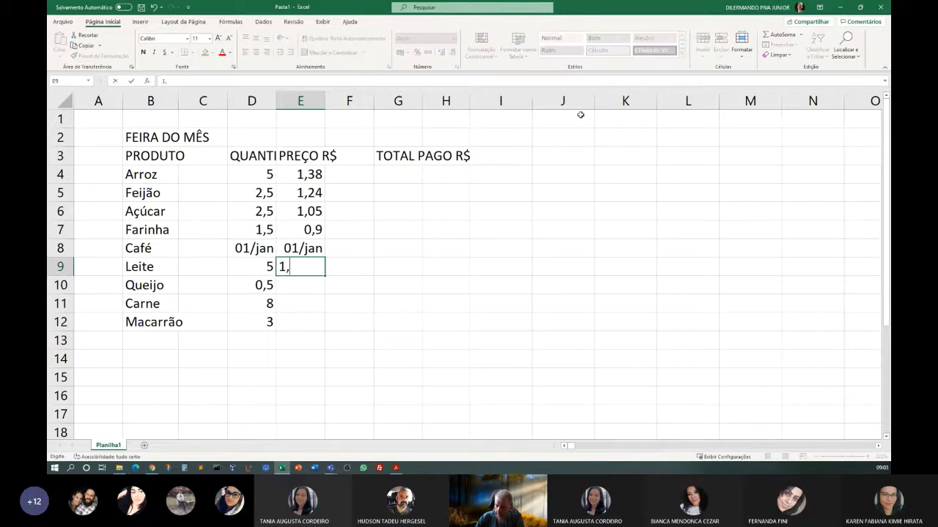
pyautogui.write('49')
pyautogui.press('Return')
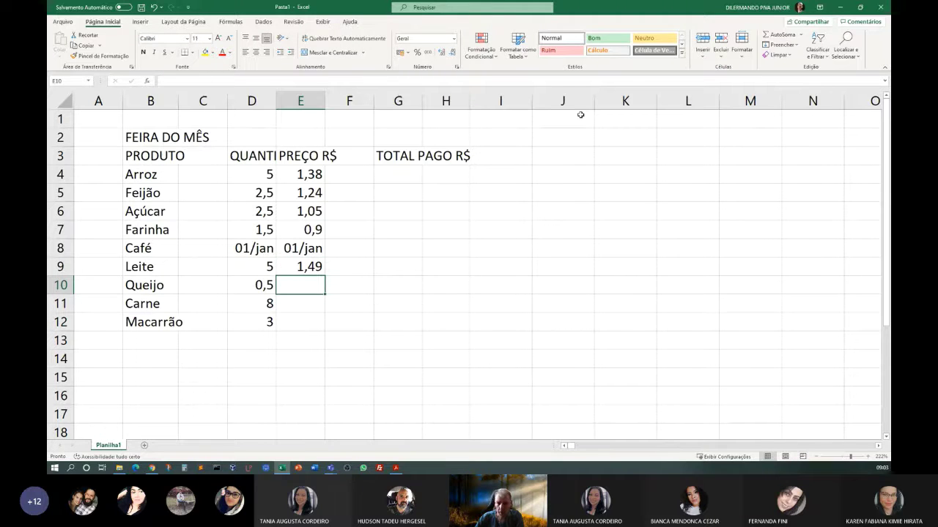
# Fill the remaining prices in cells E10 to E12 with 8,0 for Queijo, 5 for Carne and 0,7 for Macarrão.
pyautogui.write('8,0')
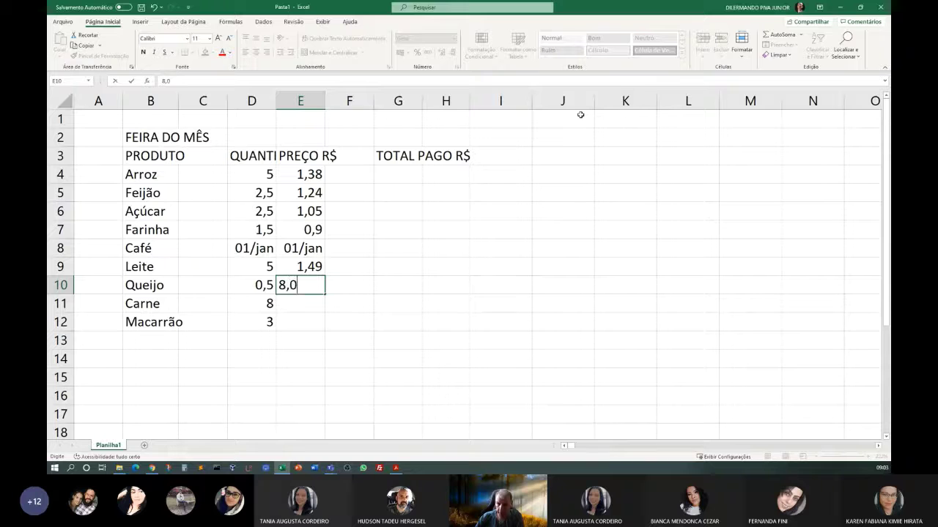
pyautogui.press('Return')
pyautogui.write('5')
pyautogui.press('Return')
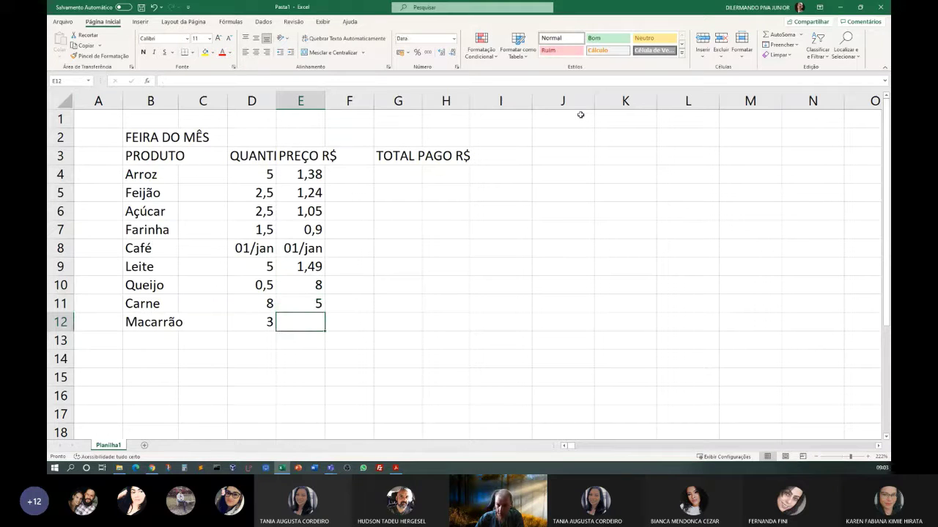
pyautogui.write('0,')
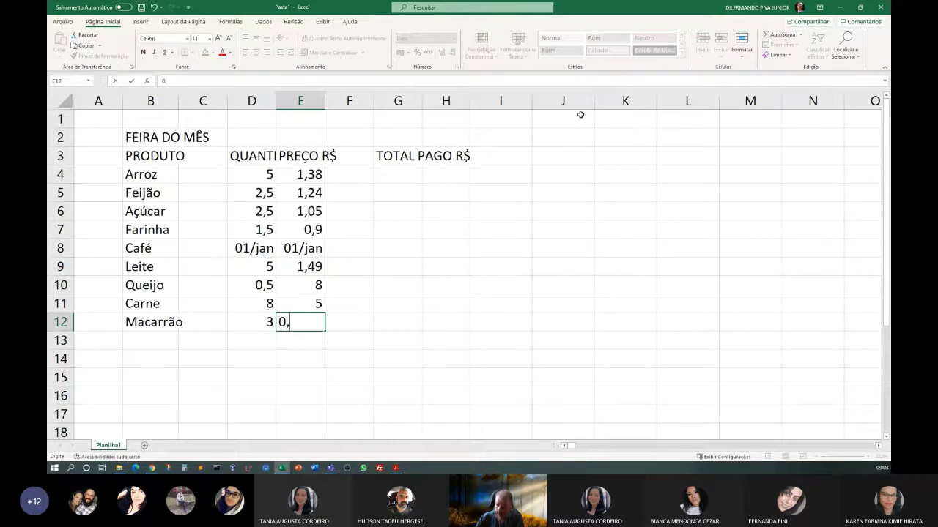
pyautogui.write('7')
pyautogui.press('Return')
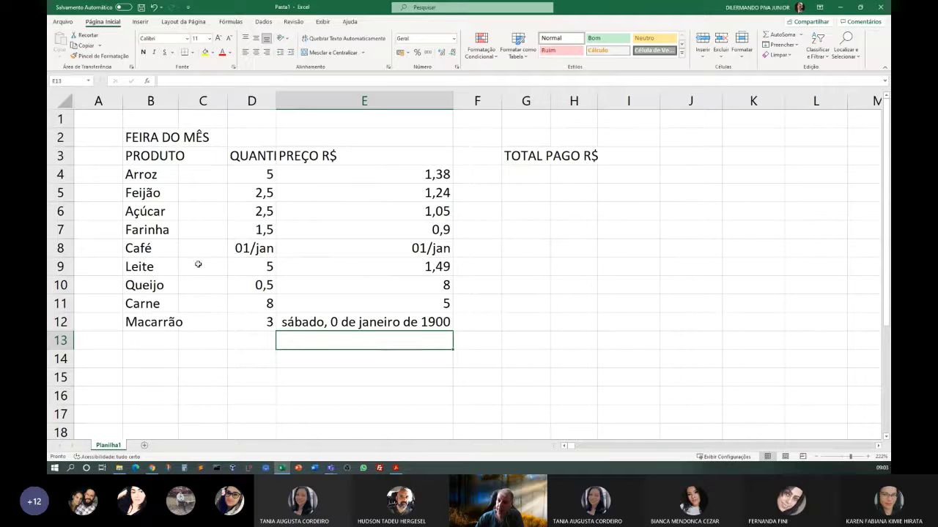
# Format the quantities and prices in D4:E12 as Número with two decimal places, and autofit the width of column E.
pyautogui.moveTo(261, 174); pyautogui.dragTo(355, 329)
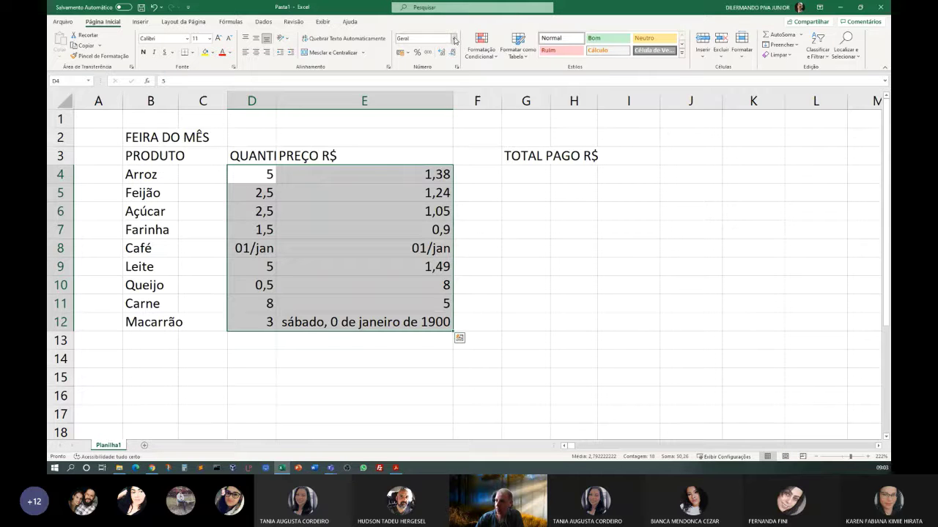
pyautogui.click(454, 41)
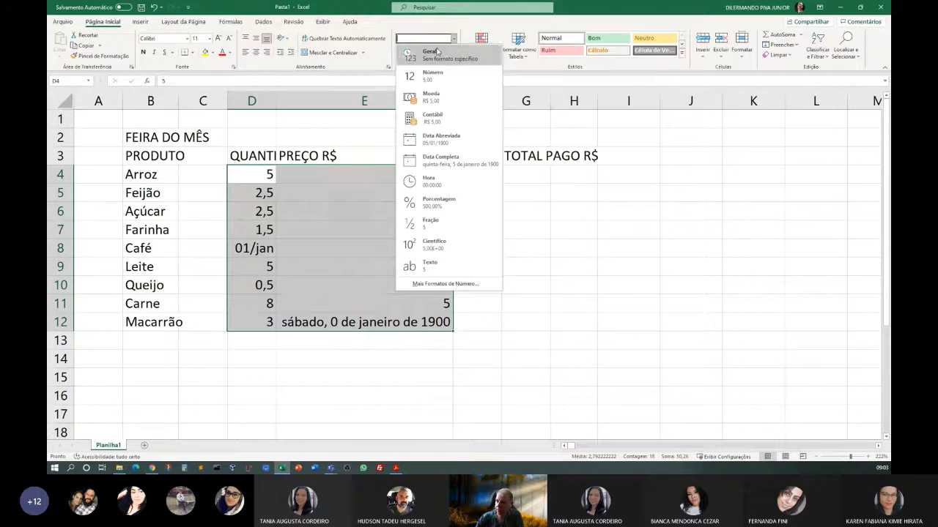
pyautogui.click(419, 415)
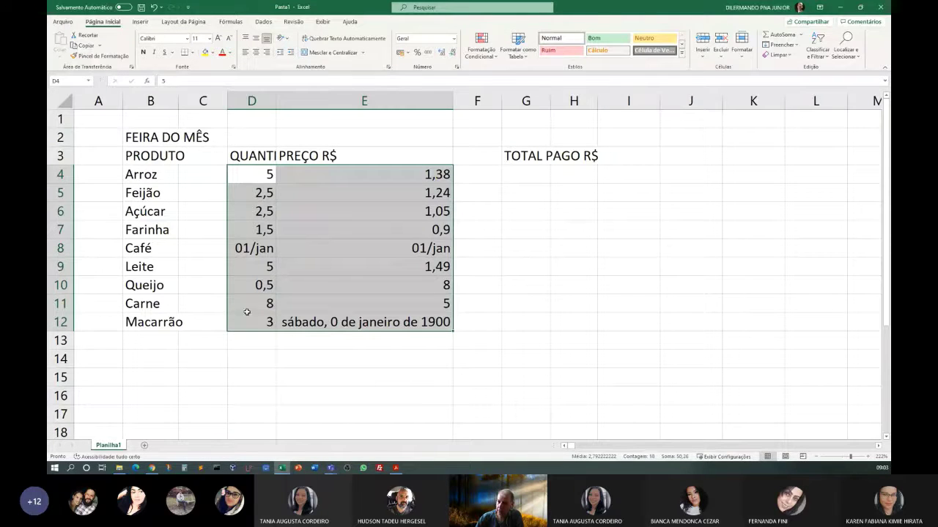
pyautogui.rightClick(377, 240)
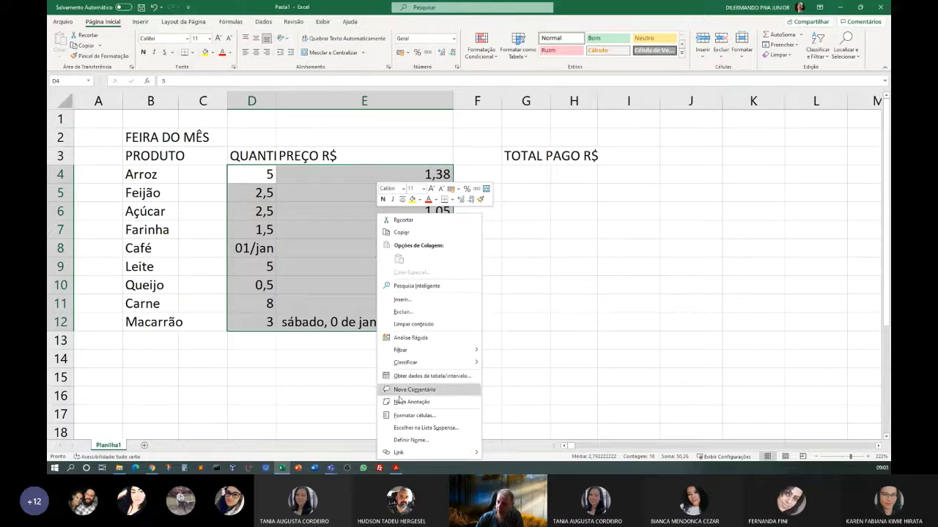
pyautogui.click(415, 417)
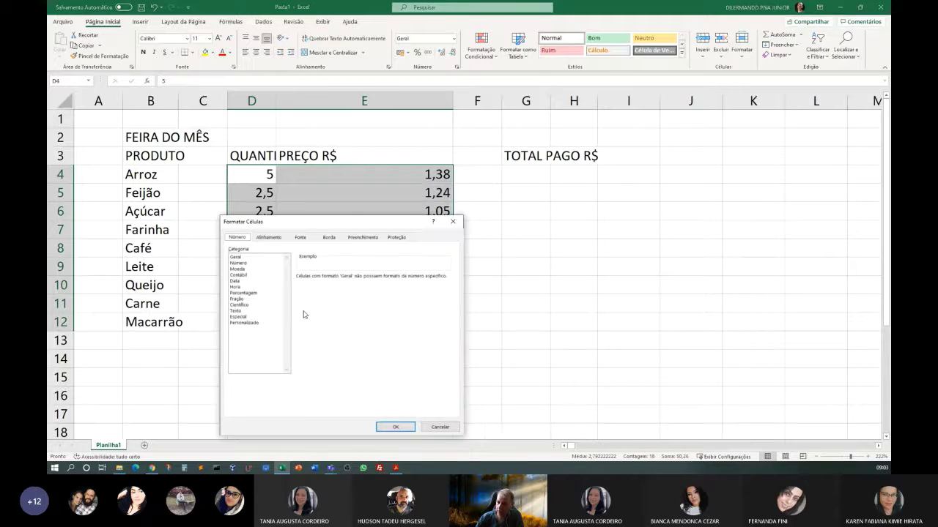
pyautogui.click(236, 264)
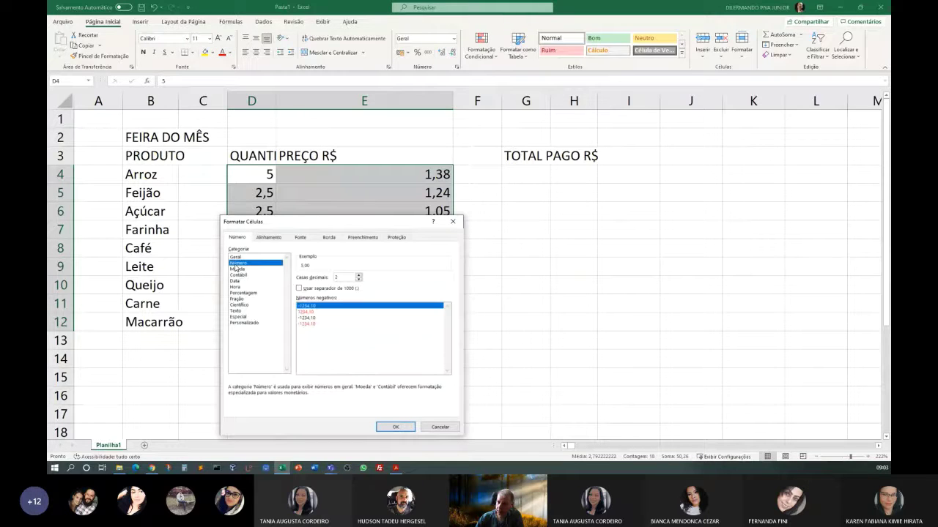
pyautogui.click(395, 430)
pyautogui.click(607, 288)
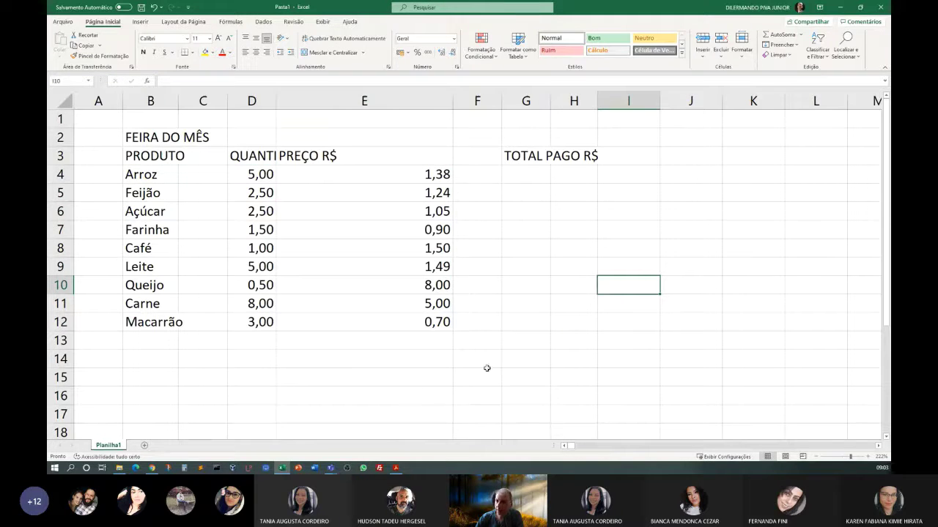
pyautogui.doubleClick(454, 97)
pyautogui.click(459, 340)
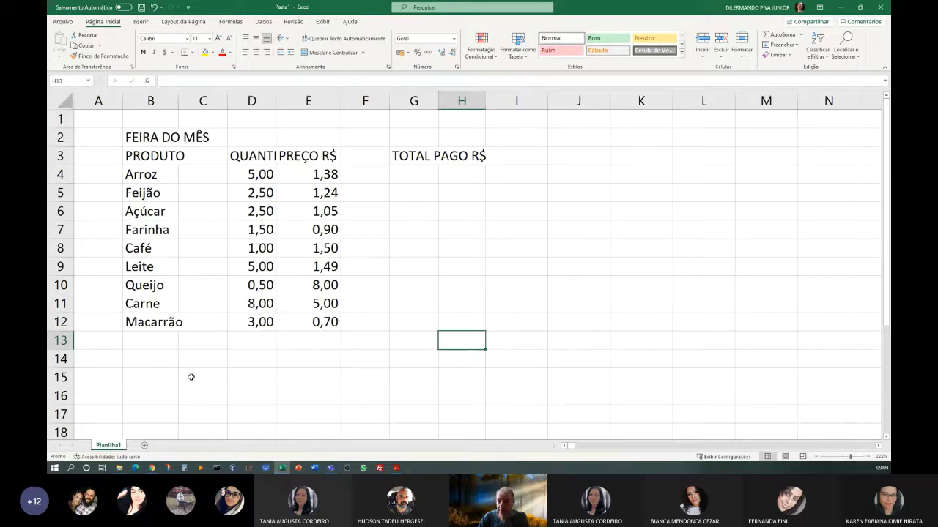
pyautogui.click(63, 22)
pyautogui.click(79, 140)
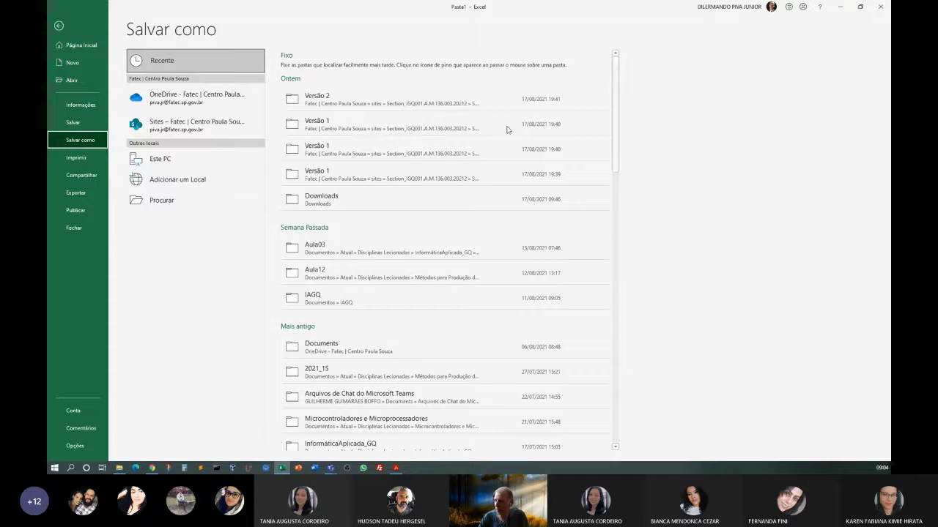
pyautogui.click(58, 26)
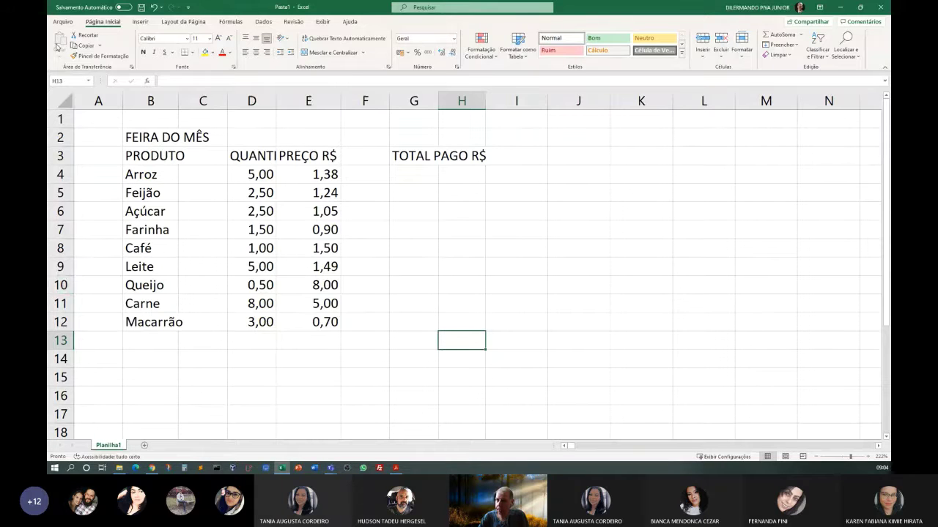
# Start saving the workbook on the computer and open Documentos > Atual > Disciplinas Lecionadas > InformáticaAplicada_GQ > Aulas > Aula04 as the destination folder.
pyautogui.click(62, 21)
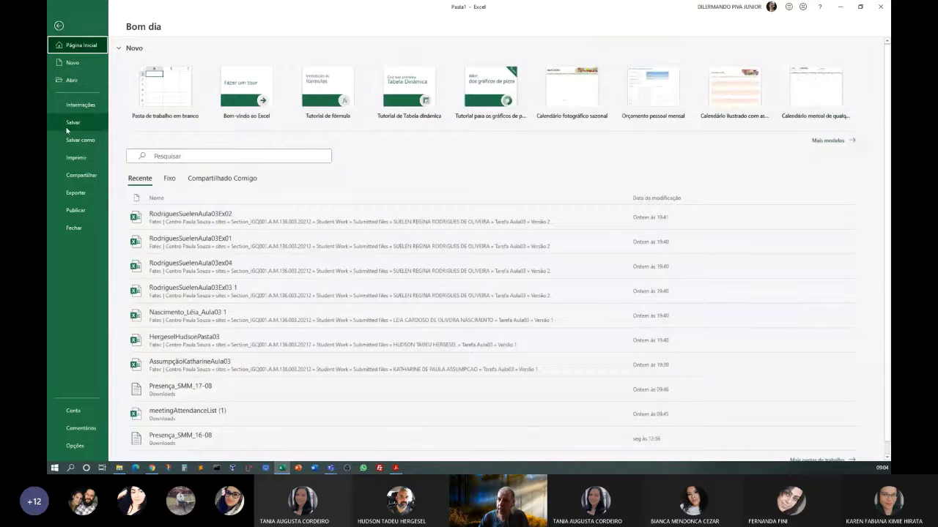
pyautogui.click(67, 129)
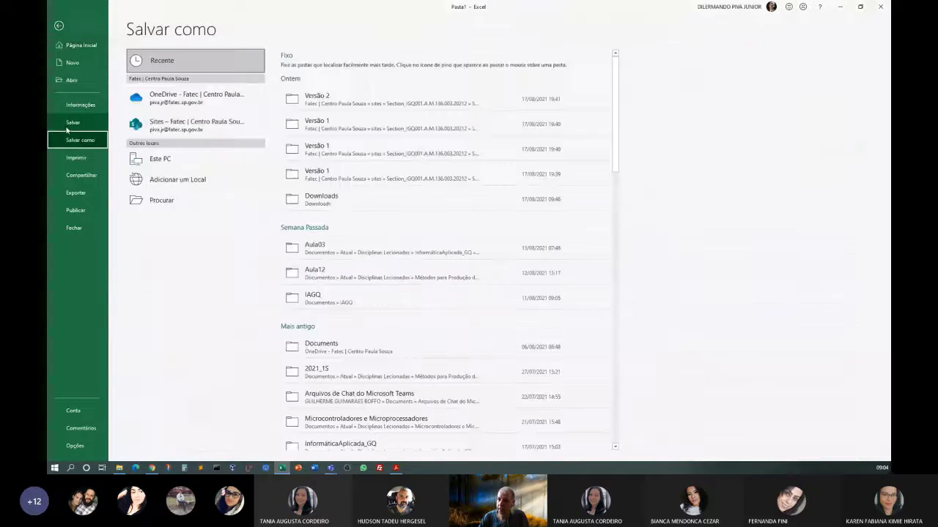
pyautogui.click(164, 200)
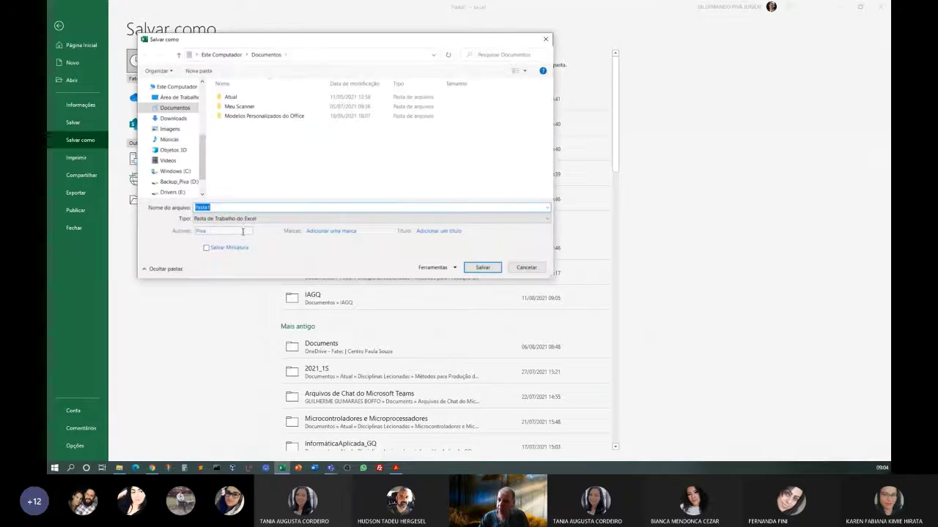
pyautogui.doubleClick(239, 97)
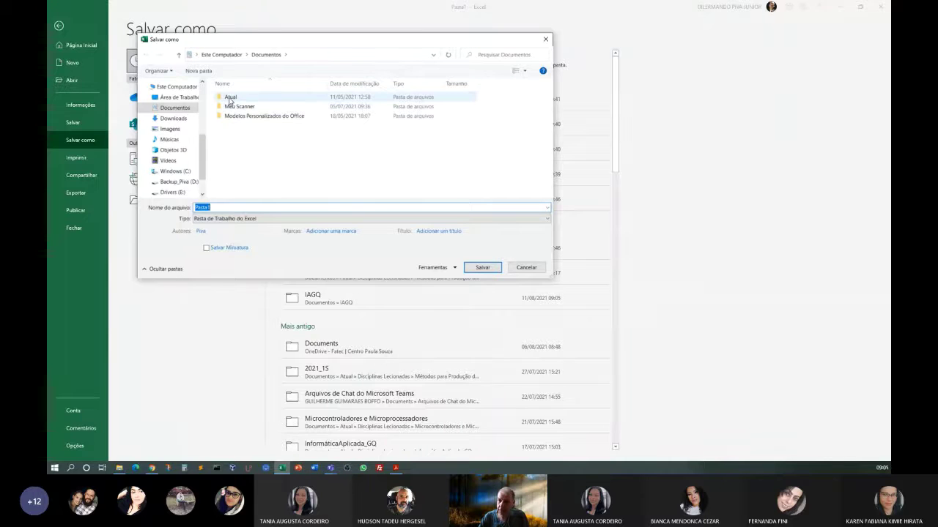
pyautogui.doubleClick(245, 108)
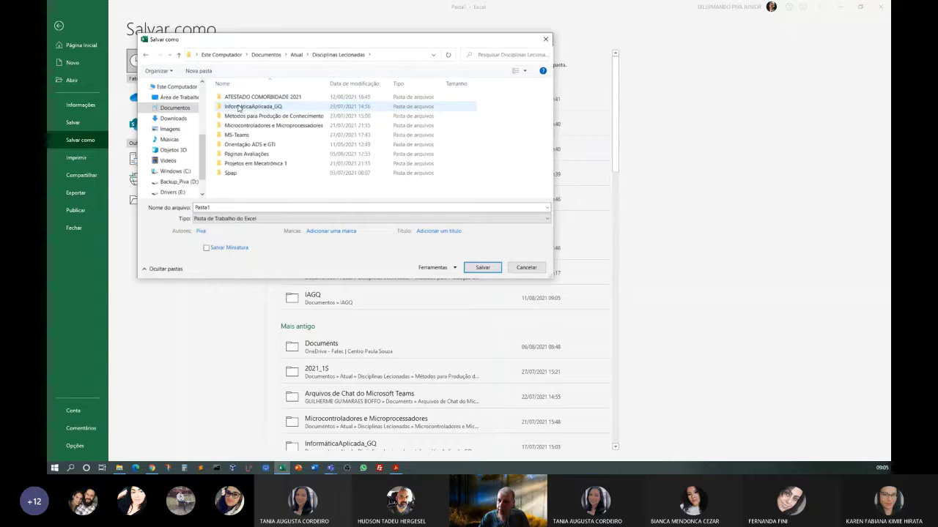
pyautogui.doubleClick(238, 107)
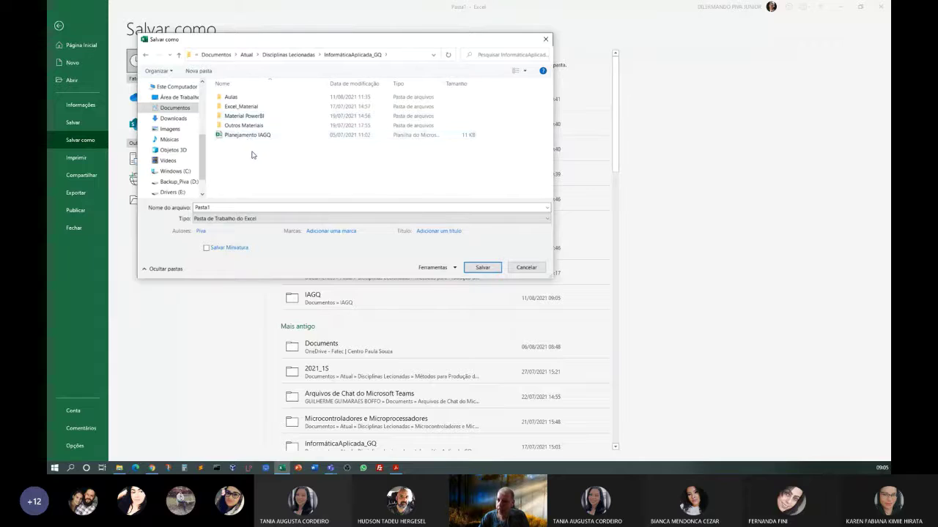
pyautogui.click(229, 100)
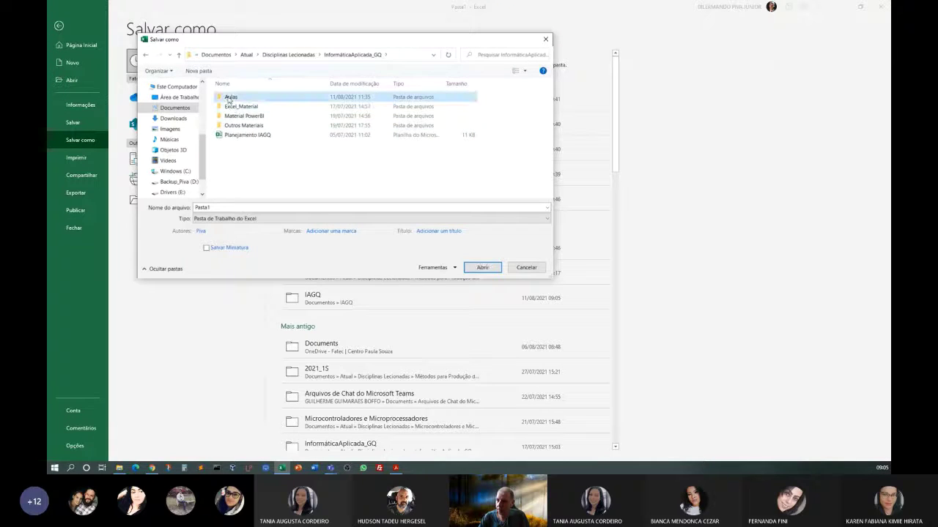
pyautogui.doubleClick(229, 99)
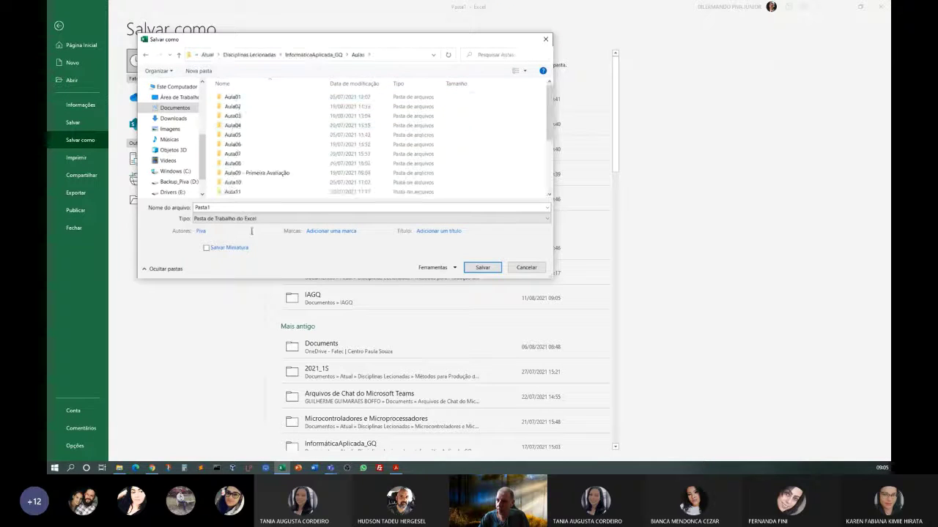
pyautogui.doubleClick(232, 126)
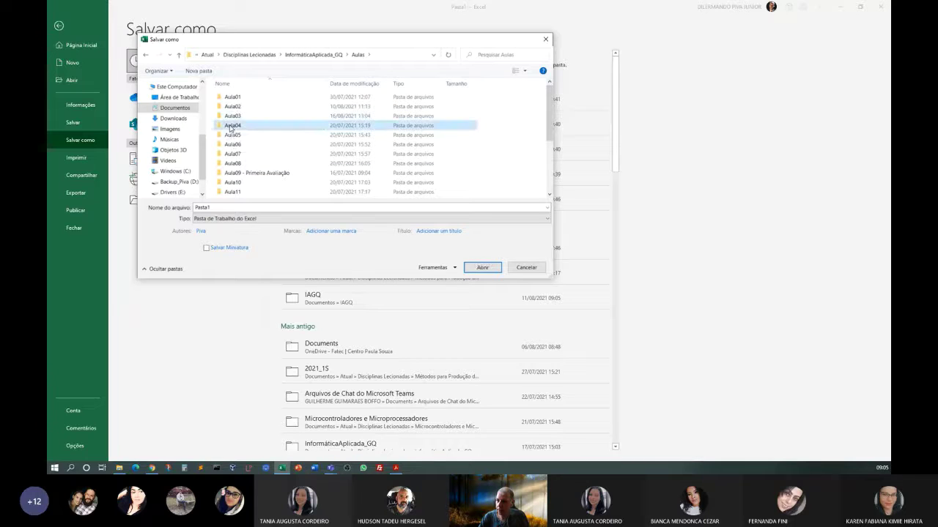
# Save the workbook as aula04_ex01 in the Aula04 folder.
pyautogui.doubleClick(202, 207)
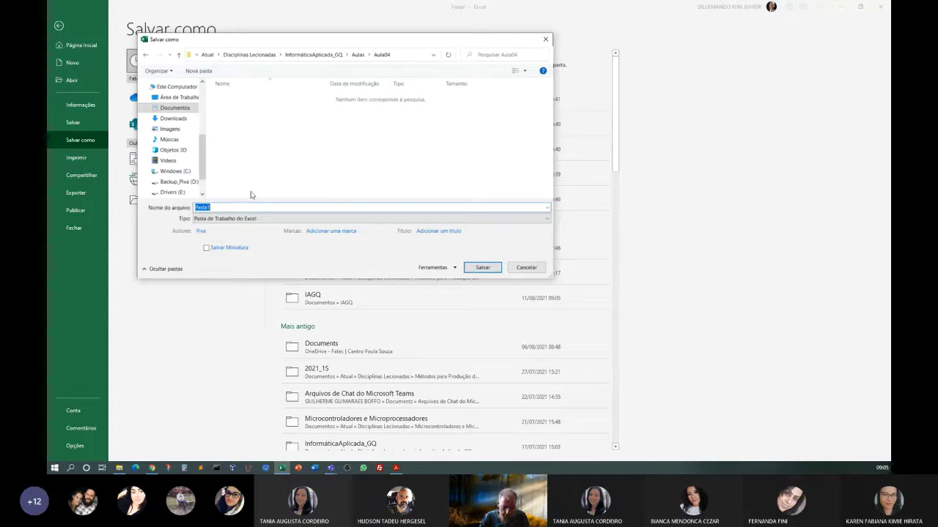
pyautogui.write('e')
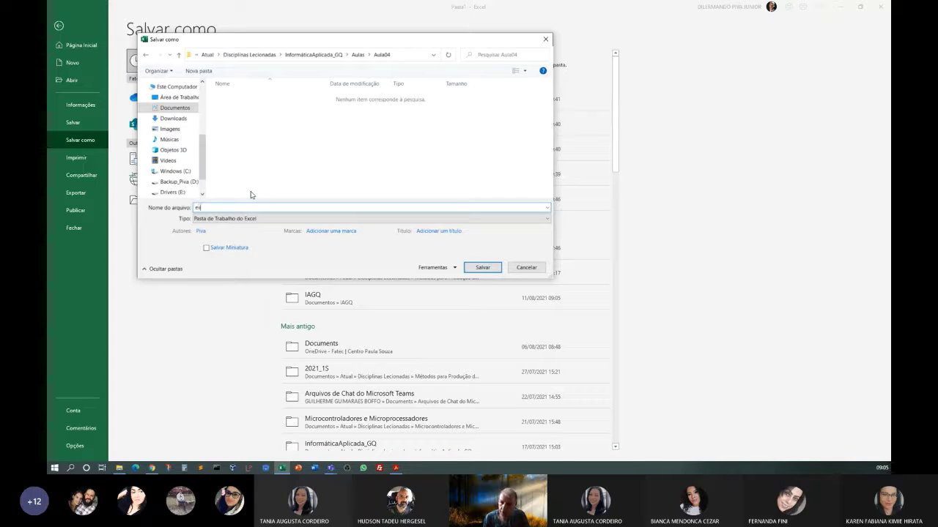
pyautogui.write('x')
pyautogui.write('01')
pyautogui.write('aula')
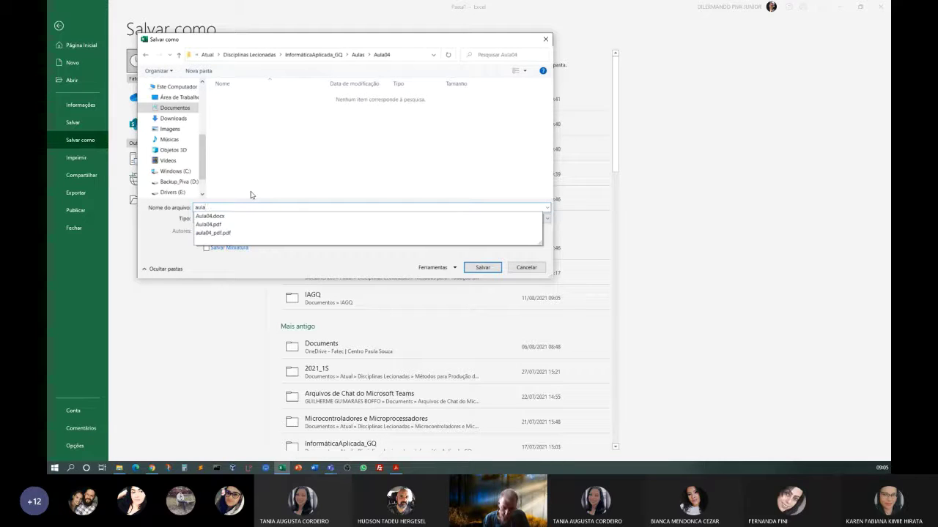
pyautogui.write('04_e')
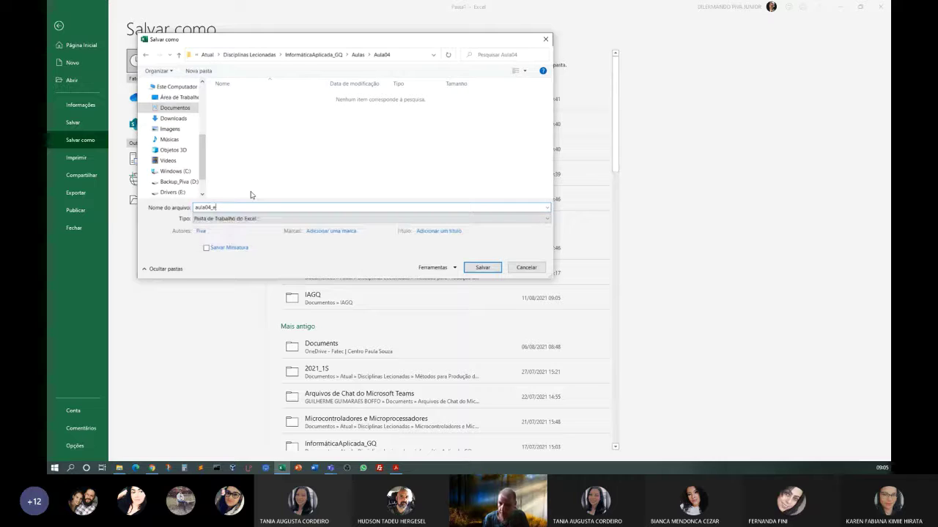
pyautogui.write('x01')
pyautogui.press('Return')
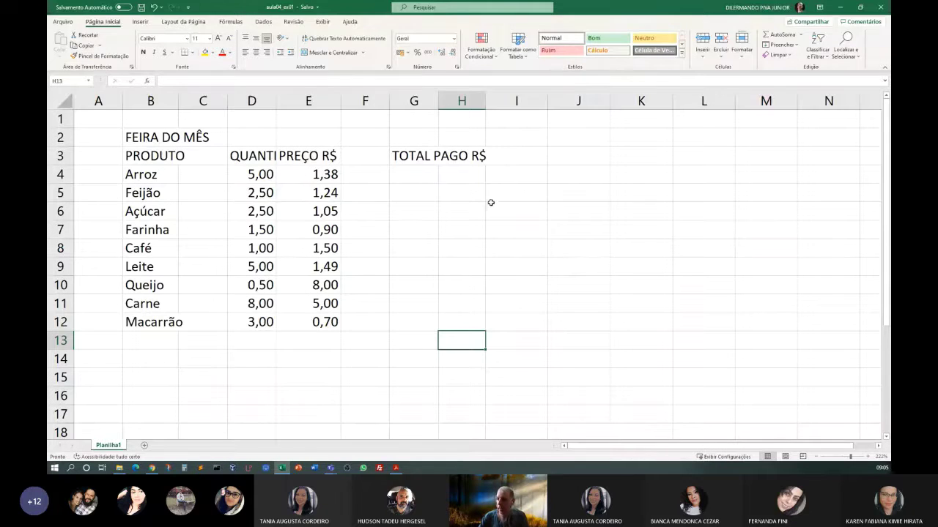
# Locate the saved aula04_ex01 workbook in the Aula04 folder in File Explorer, and move the folder window out of view.
pyautogui.click(841, 8)
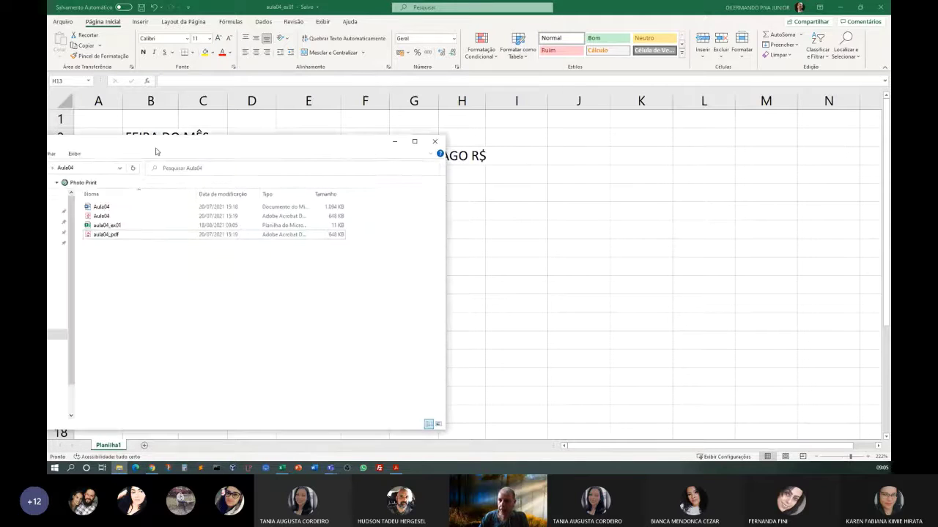
pyautogui.click(236, 162)
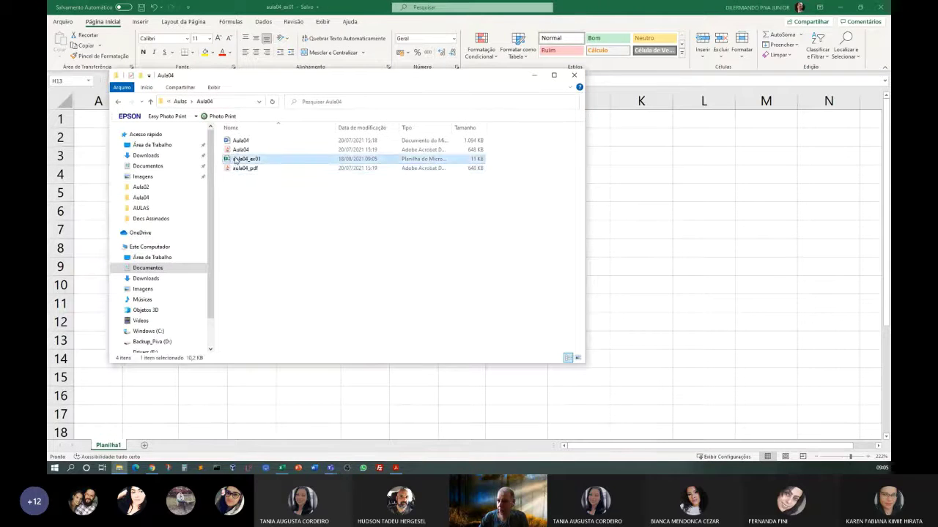
pyautogui.moveTo(243, 160); pyautogui.dragTo(65, 228)
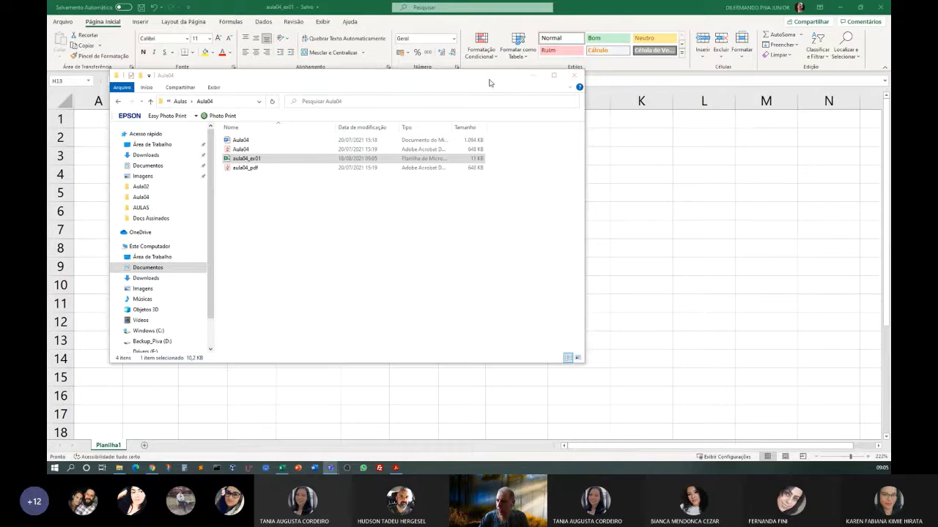
pyautogui.moveTo(489, 80); pyautogui.dragTo(48, 205)
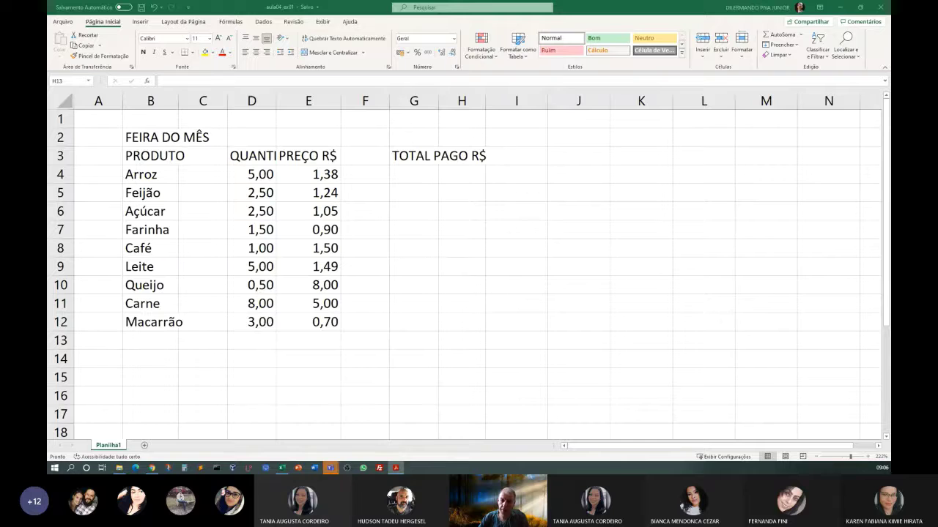
# Switch to aula04_pdf in Acrobat Reader, widen its window to examine the full Feira do Mês layout, and return to the spreadsheet.
pyautogui.moveTo(47, 45); pyautogui.dragTo(428, 56)
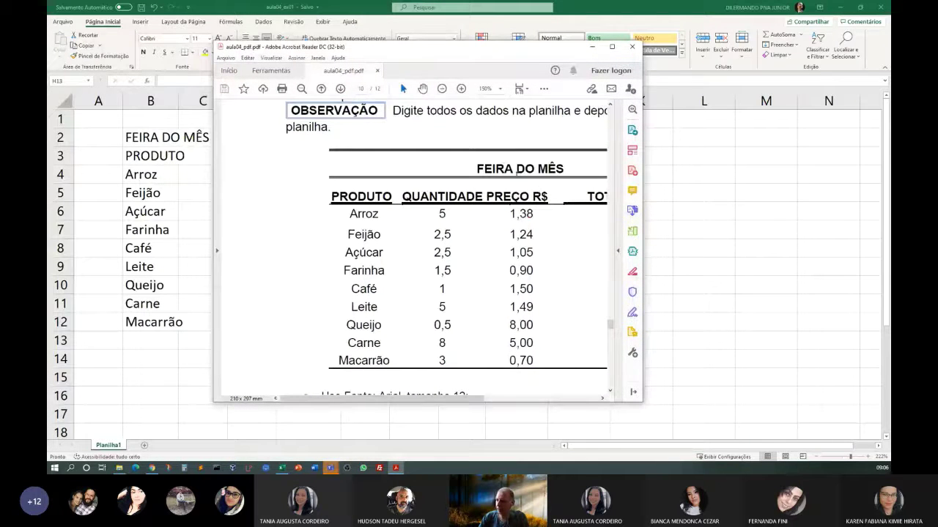
pyautogui.moveTo(642, 209); pyautogui.dragTo(824, 181)
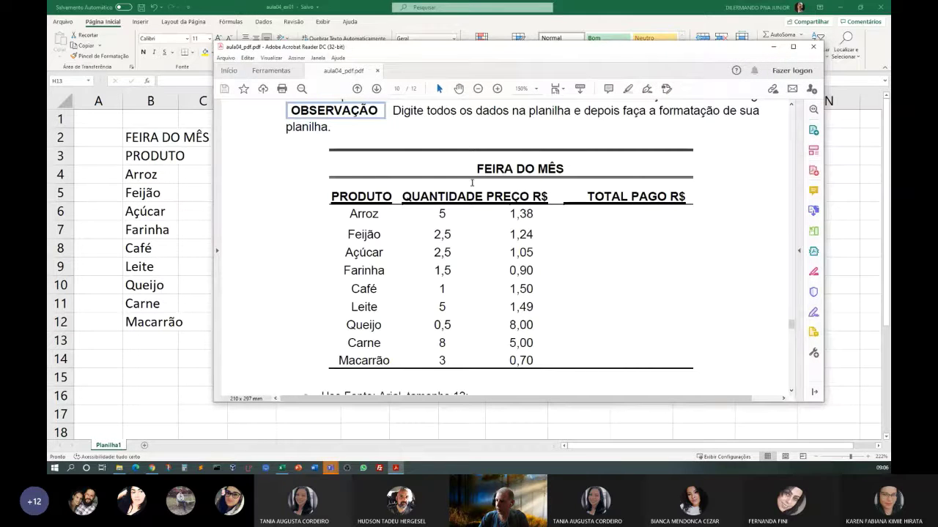
pyautogui.moveTo(758, 47); pyautogui.dragTo(52, 93)
pyautogui.click(55, 93)
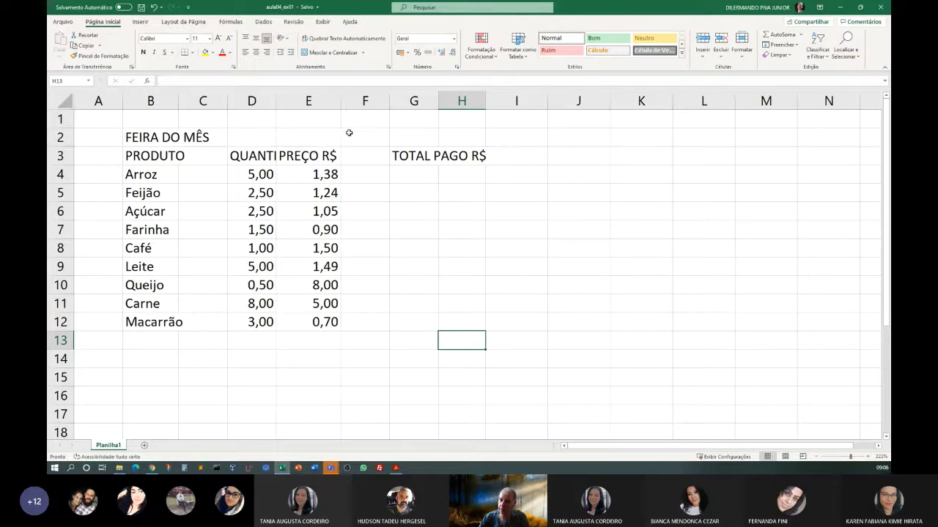
# Merge and center the FEIRA DO MÊS title across cells B2 to H2.
pyautogui.click(132, 137)
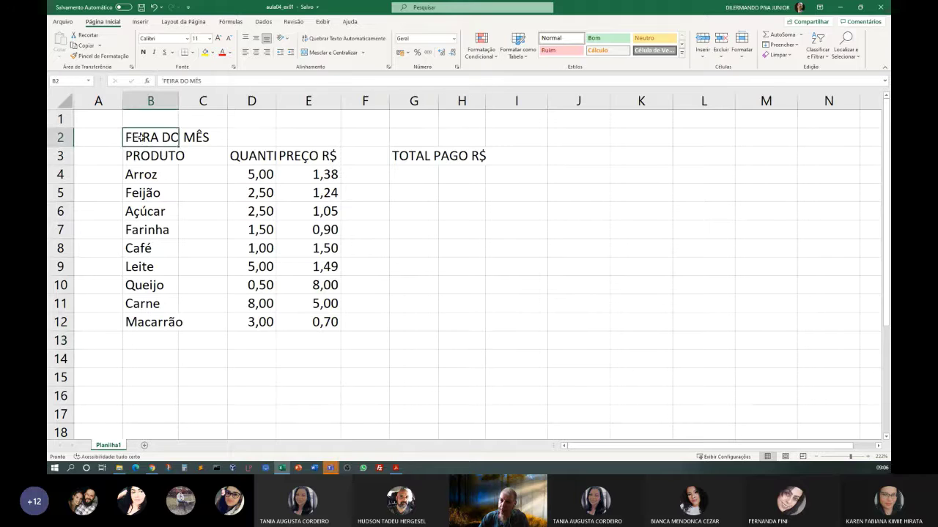
pyautogui.moveTo(141, 137); pyautogui.dragTo(462, 126)
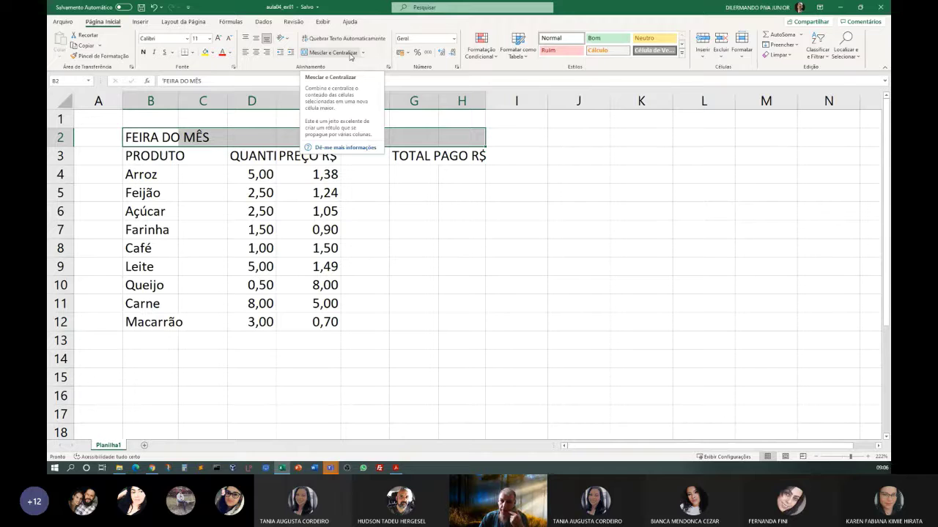
pyautogui.click(316, 54)
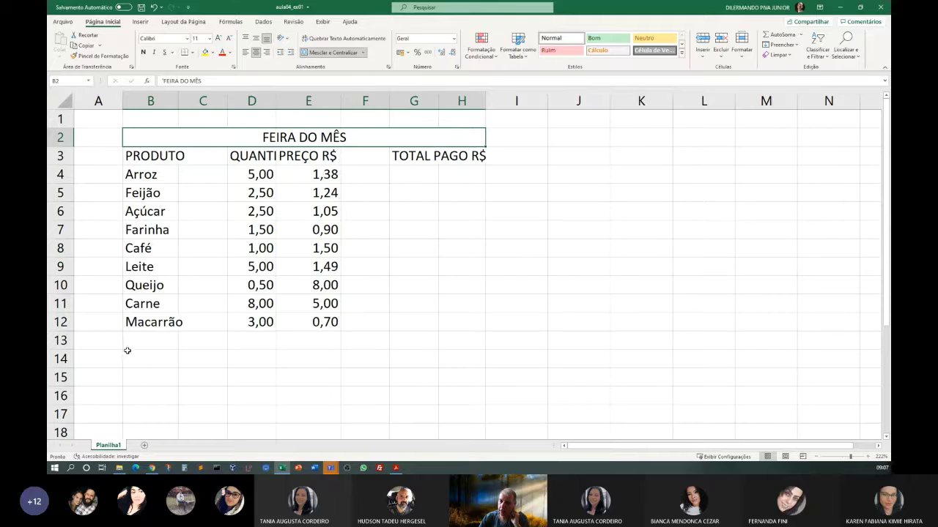
# Autofit the width of column B and of columns D to G to their contents.
pyautogui.doubleClick(178, 100)
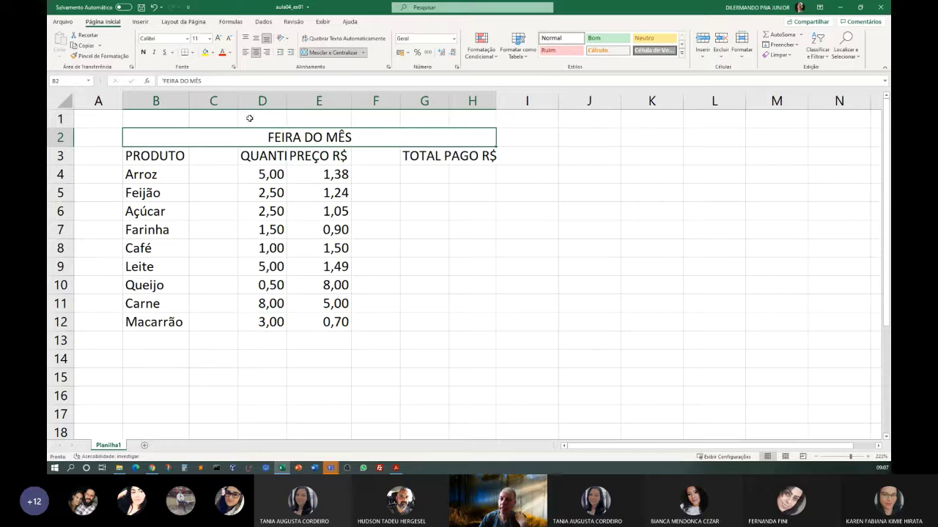
pyautogui.click(262, 100)
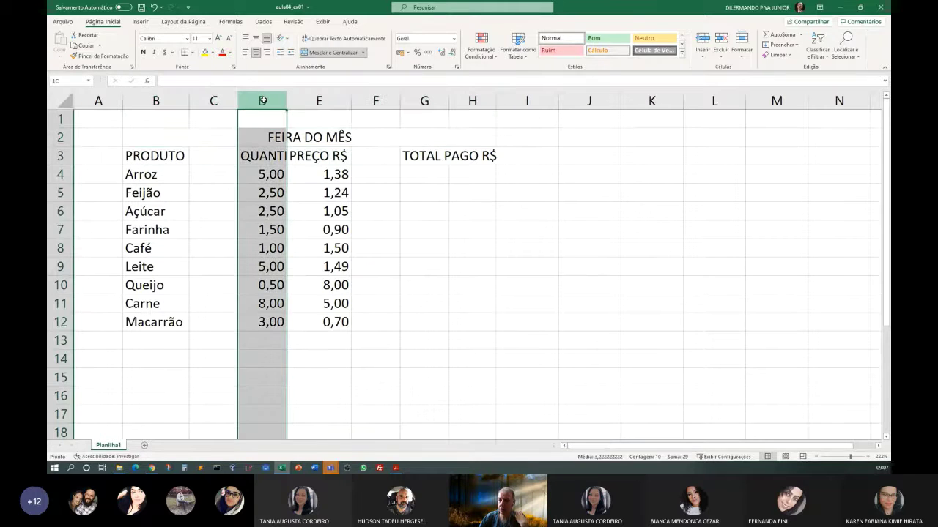
pyautogui.moveTo(263, 100); pyautogui.dragTo(414, 114)
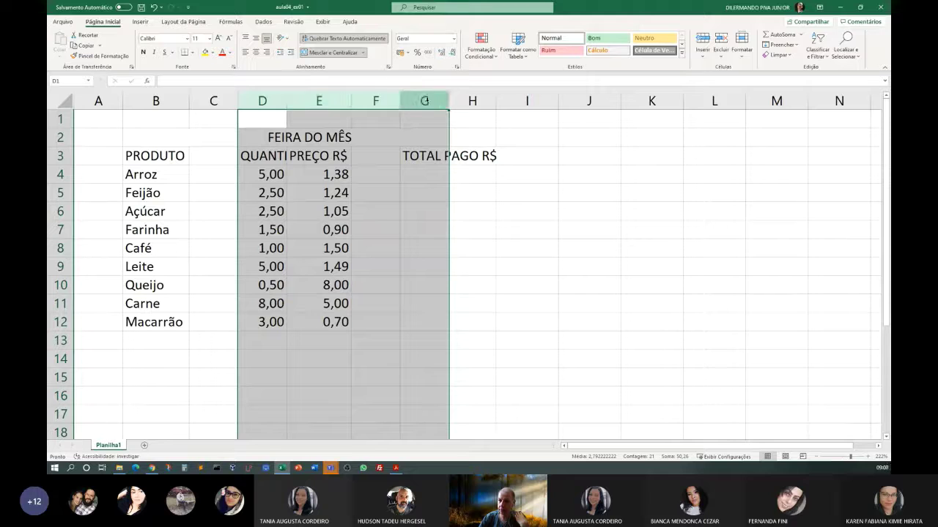
pyautogui.click(264, 101)
pyautogui.moveTo(263, 102); pyautogui.dragTo(429, 100)
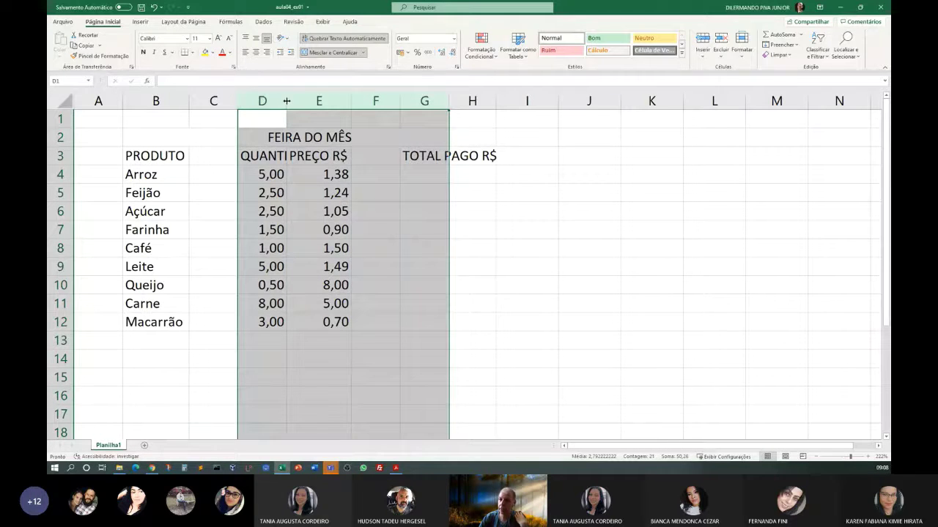
pyautogui.moveTo(286, 100); pyautogui.dragTo(323, 101)
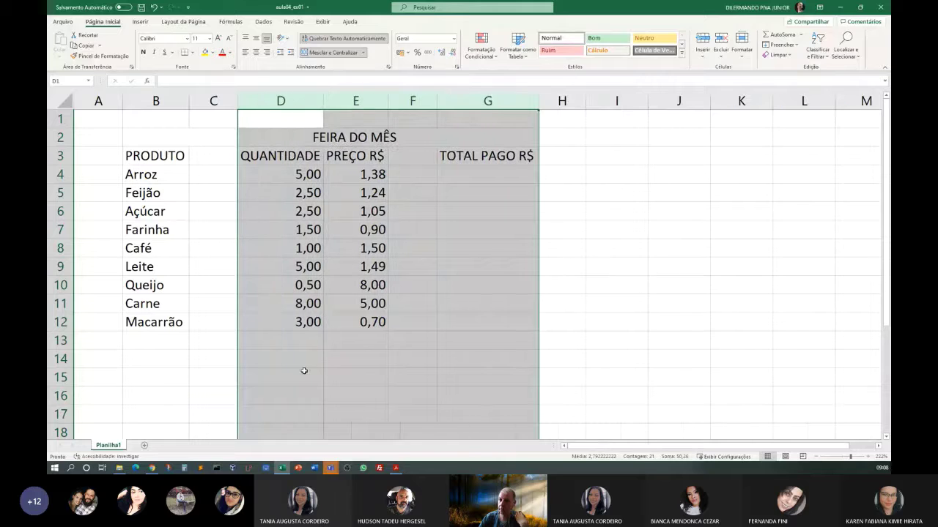
pyautogui.click(271, 412)
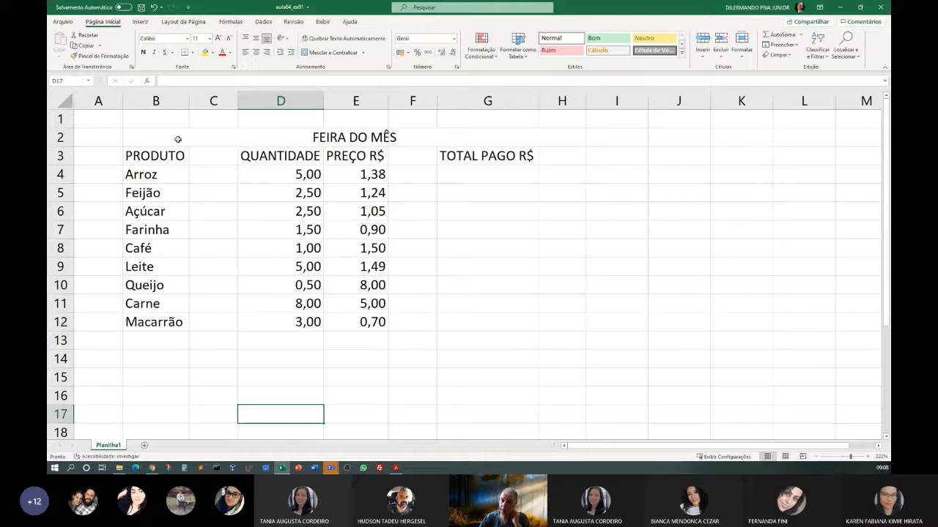
# Narrow the empty columns C and F to thin spacer columns.
pyautogui.click(207, 100)
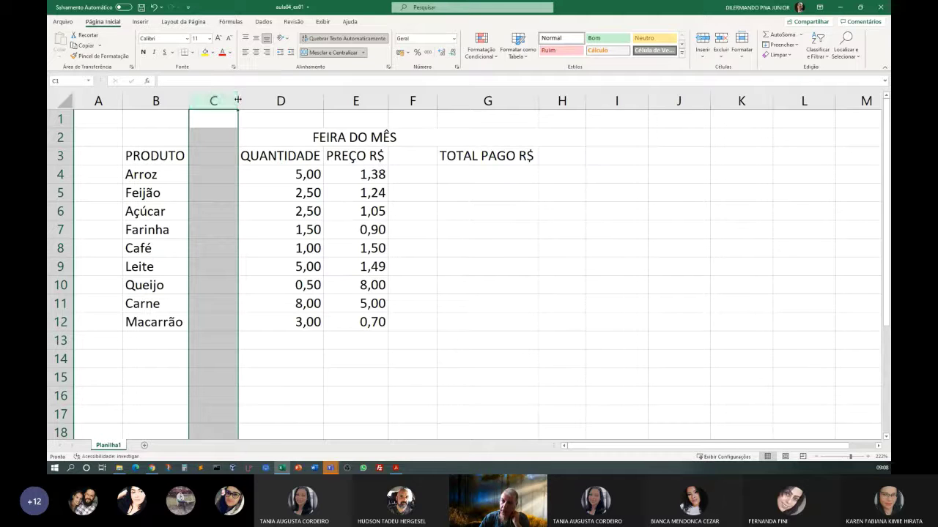
pyautogui.moveTo(236, 98); pyautogui.dragTo(198, 97)
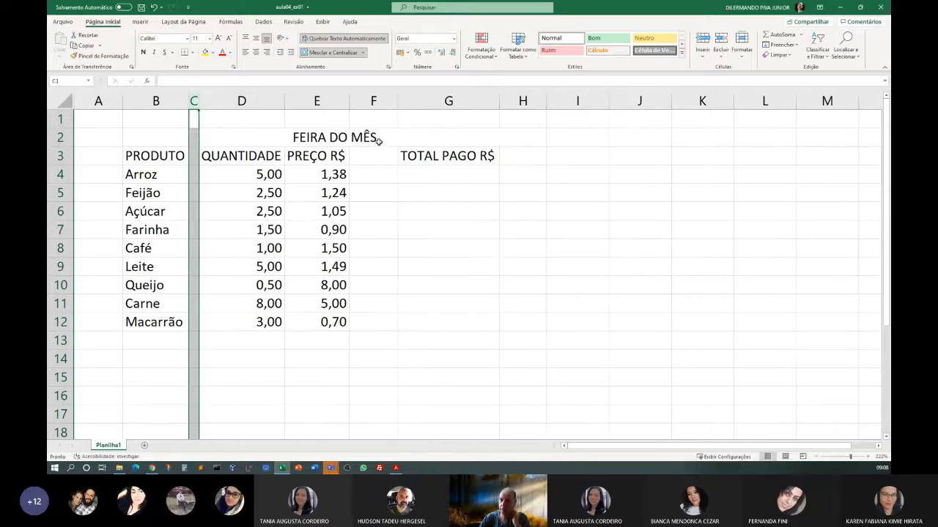
pyautogui.click(240, 418)
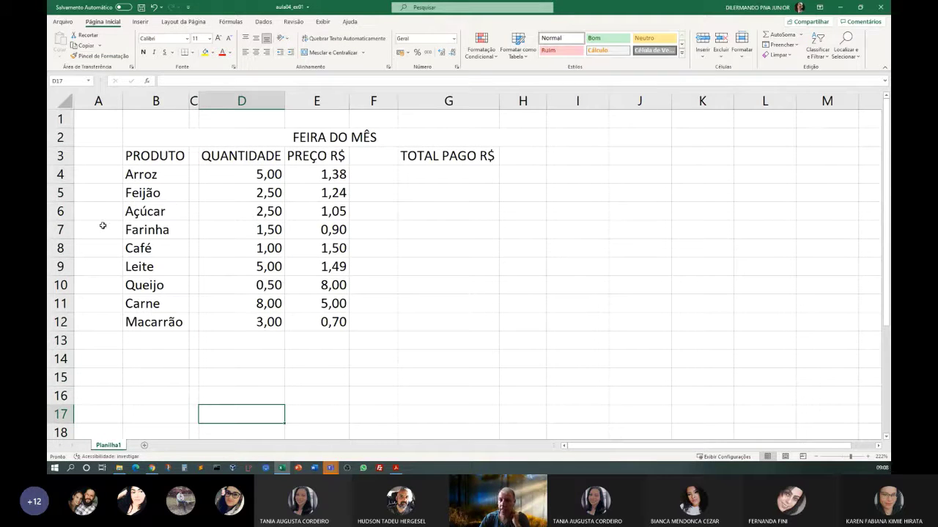
pyautogui.click(394, 101)
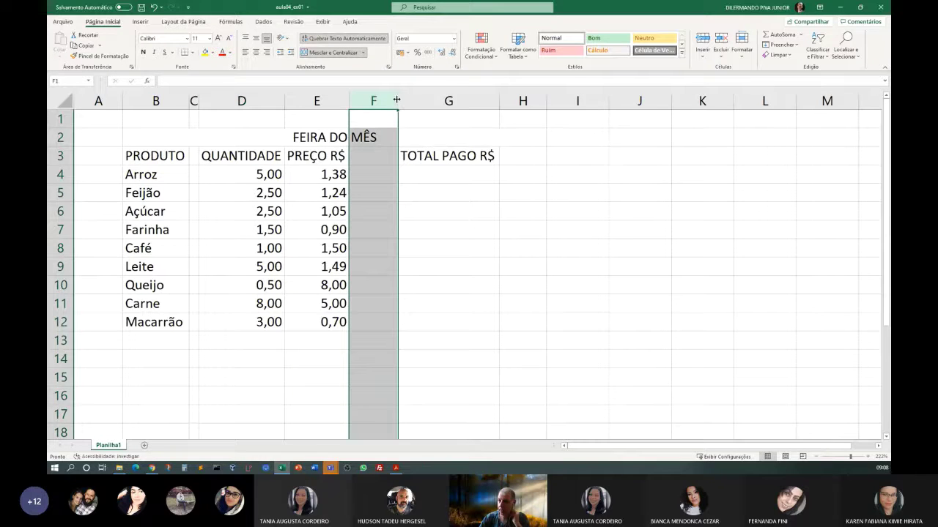
pyautogui.moveTo(399, 98); pyautogui.dragTo(358, 101)
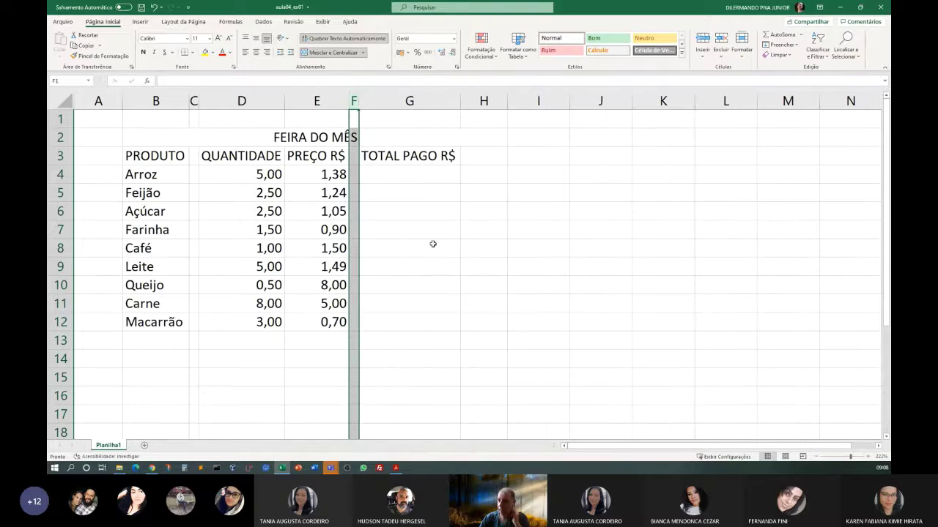
pyautogui.click(433, 266)
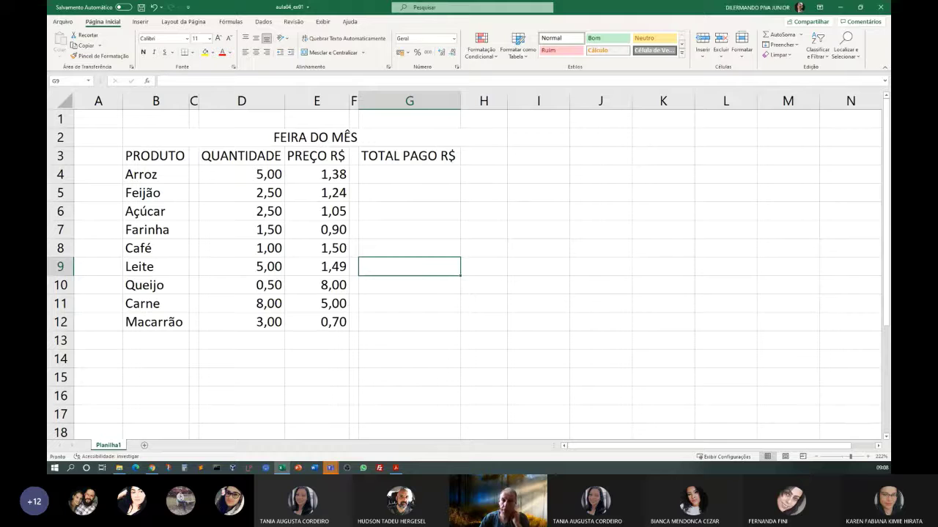
# Compare the spreadsheet's layout with the Feira do Mês table in the PDF, and return to the spreadsheet.
pyautogui.hotkey('alt', 'Tab')
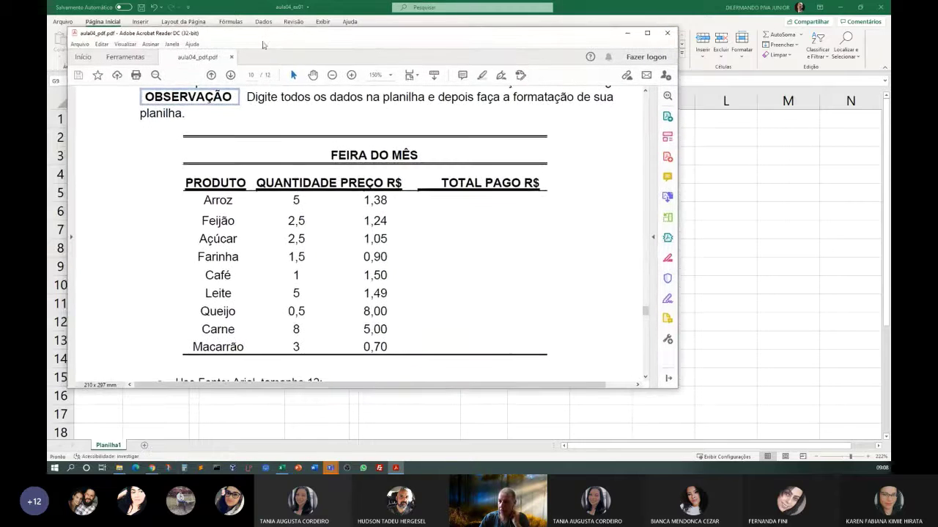
pyautogui.moveTo(331, 37); pyautogui.dragTo(659, 39)
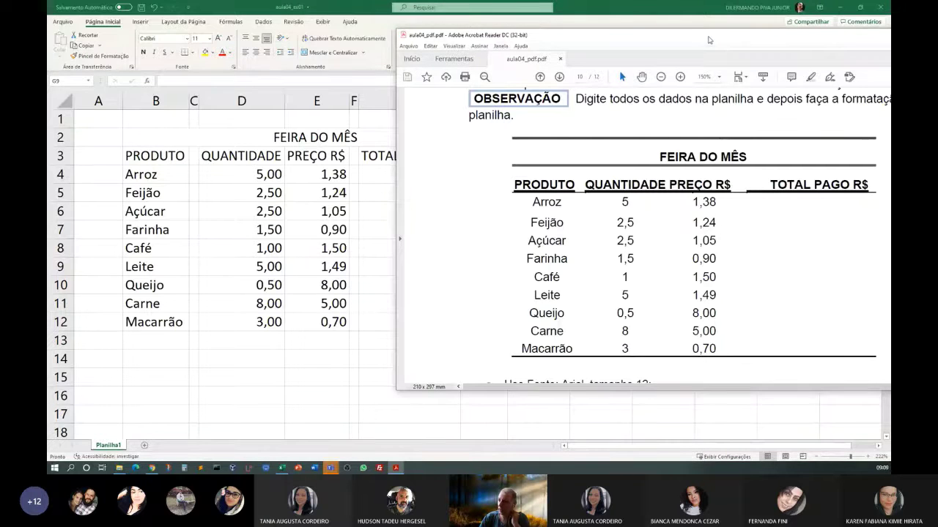
pyautogui.moveTo(708, 39); pyautogui.dragTo(47, 128)
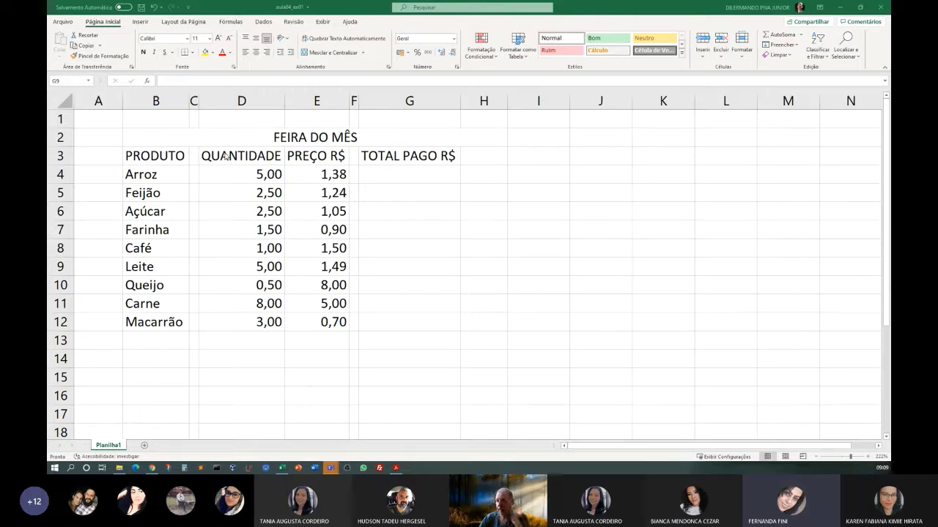
pyautogui.click(143, 140)
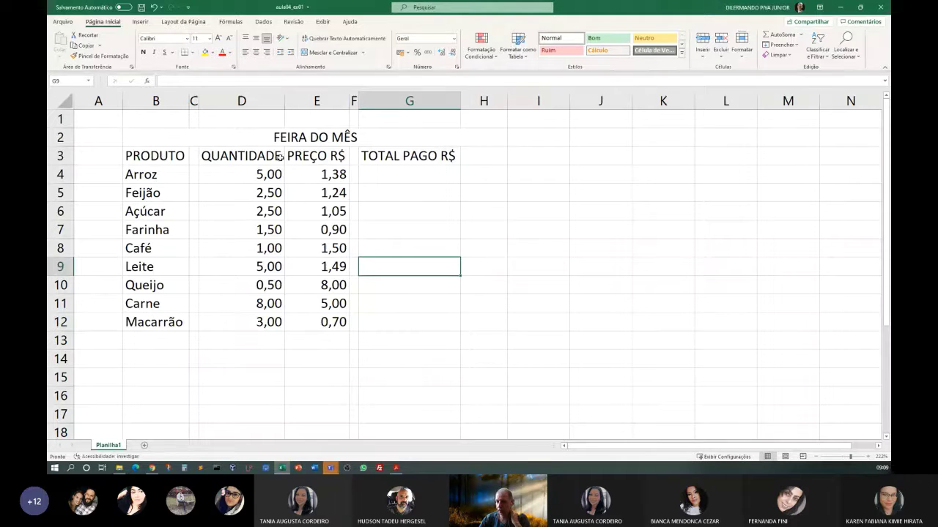
# Widen columns D to G together to one equal width, wider than the QUANTIDADE heading.
pyautogui.click(242, 101)
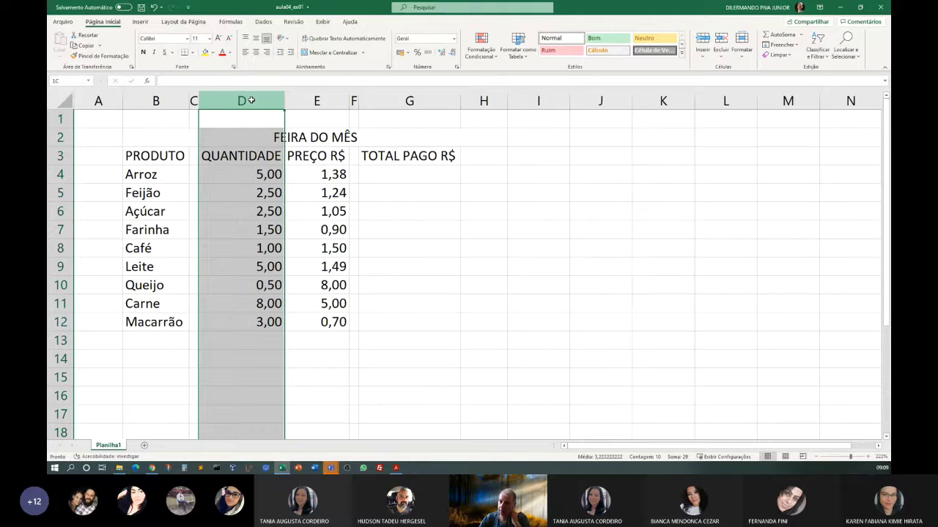
pyautogui.moveTo(251, 100); pyautogui.dragTo(402, 101)
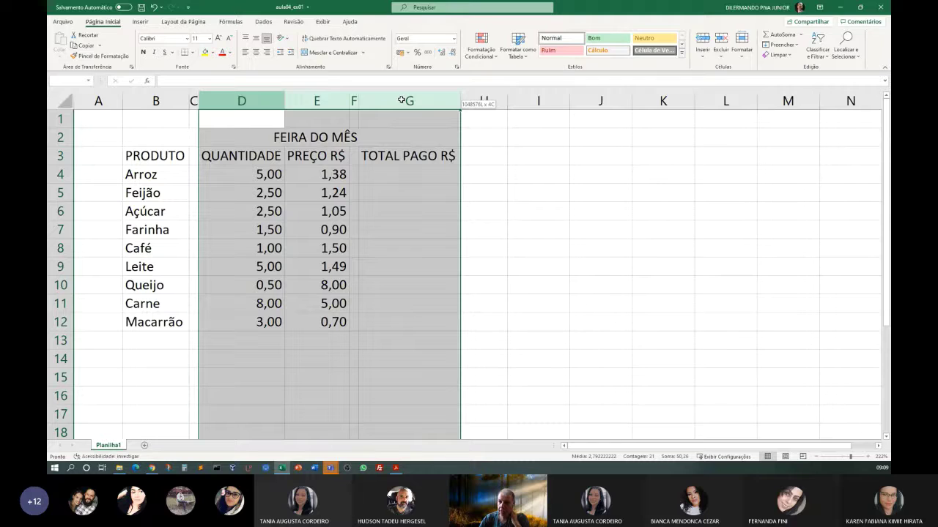
pyautogui.moveTo(402, 101); pyautogui.dragTo(404, 100)
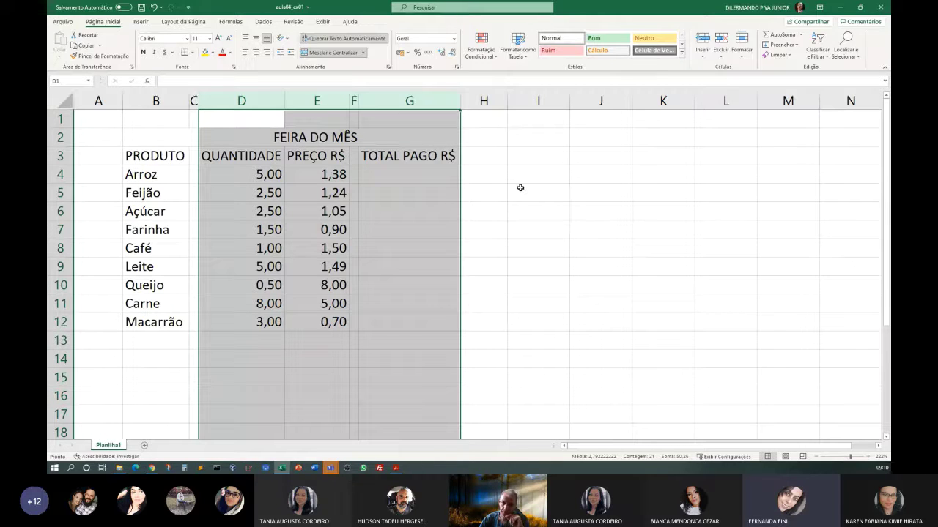
pyautogui.moveTo(284, 101); pyautogui.dragTo(322, 101)
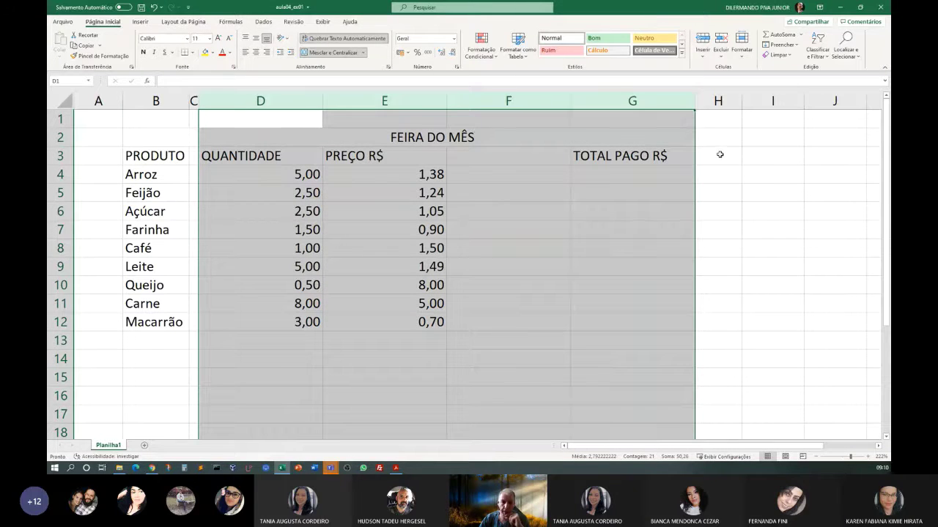
# Autofit the widths of columns D to G to their contents.
pyautogui.doubleClick(322, 100)
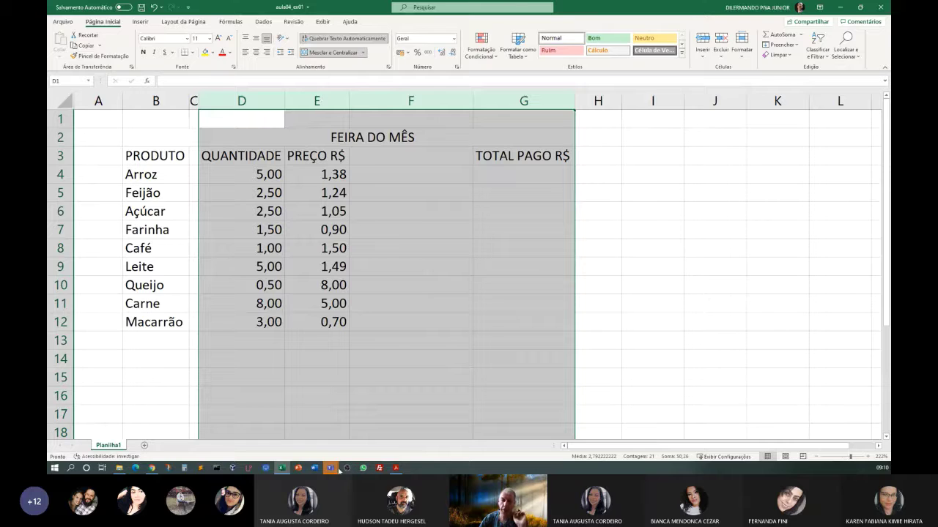
pyautogui.moveTo(339, 469)
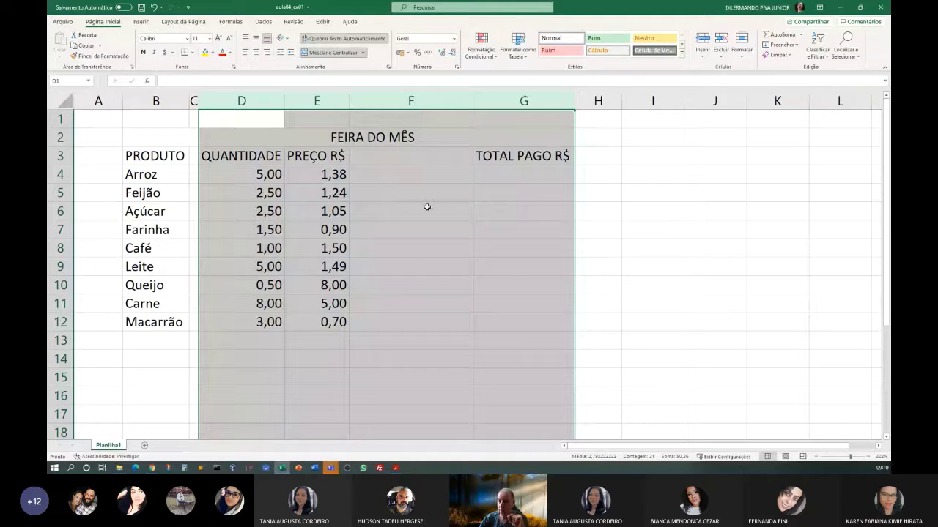
pyautogui.click(368, 409)
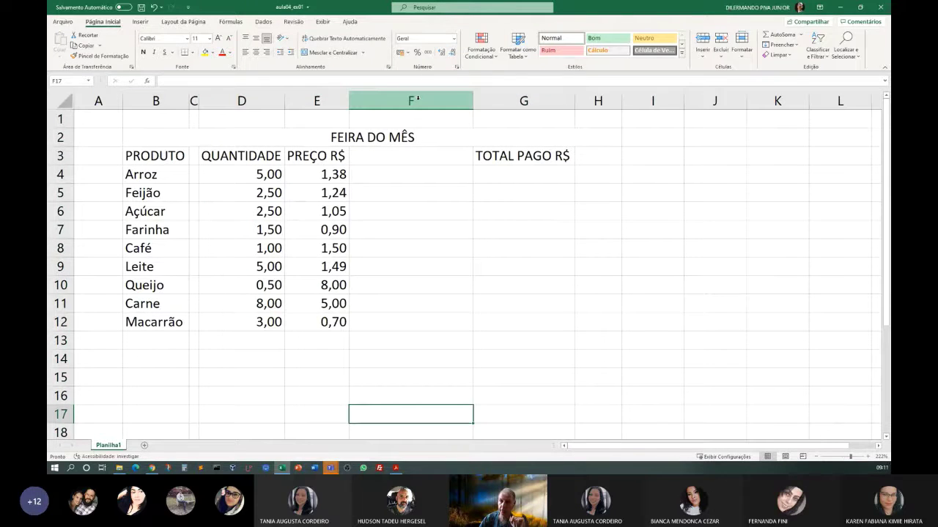
# Narrow the empty column F to a thin spacer between PREÇO R$ and TOTAL PAGO R$.
pyautogui.click(417, 99)
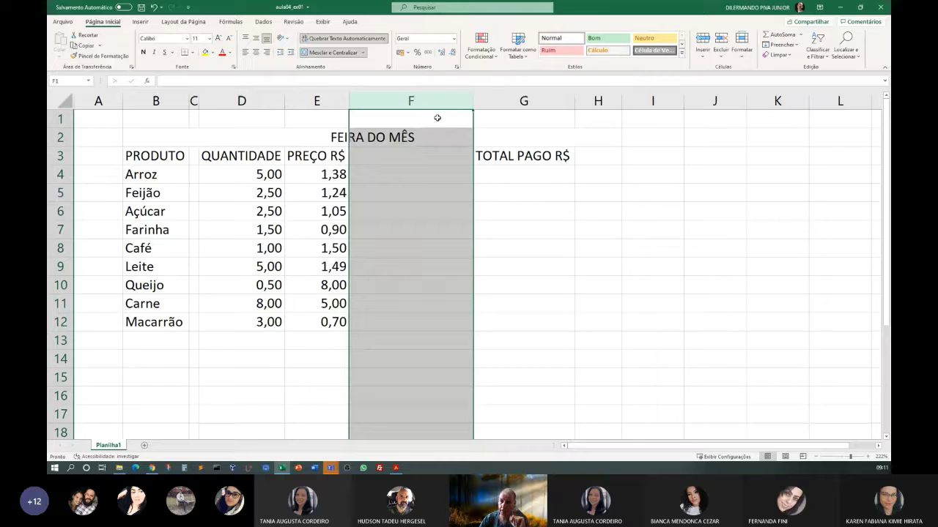
pyautogui.moveTo(473, 100); pyautogui.dragTo(465, 100)
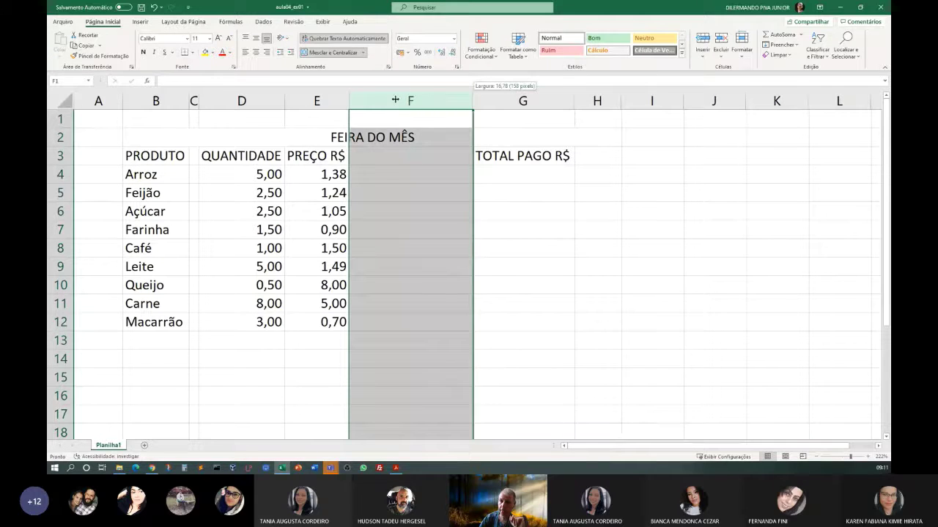
pyautogui.moveTo(395, 100); pyautogui.dragTo(364, 101)
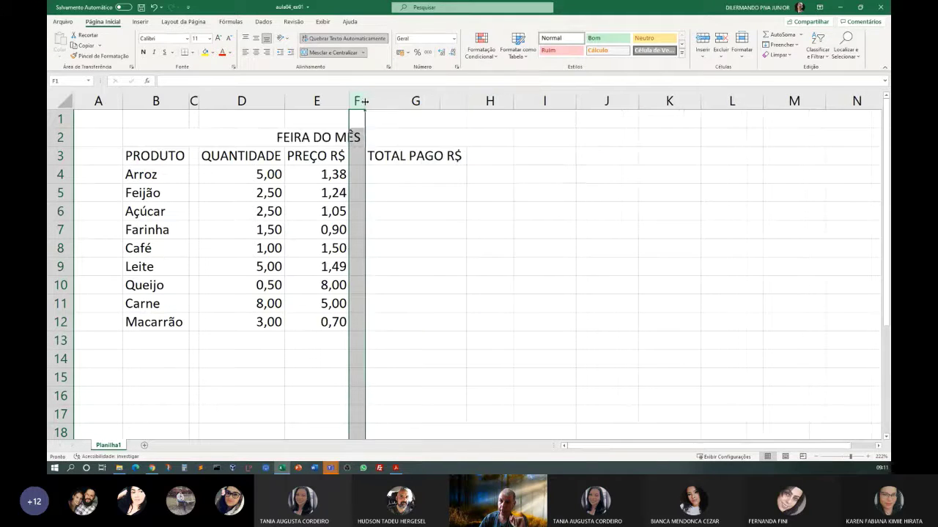
pyautogui.click(435, 343)
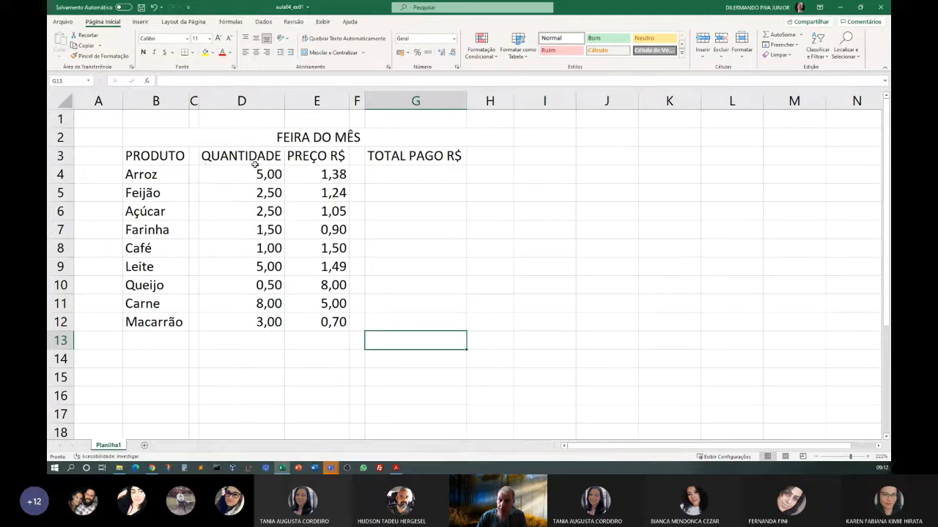
# Make the merged title FEIRA DO MÊS in row 2 bold.
pyautogui.click(288, 137)
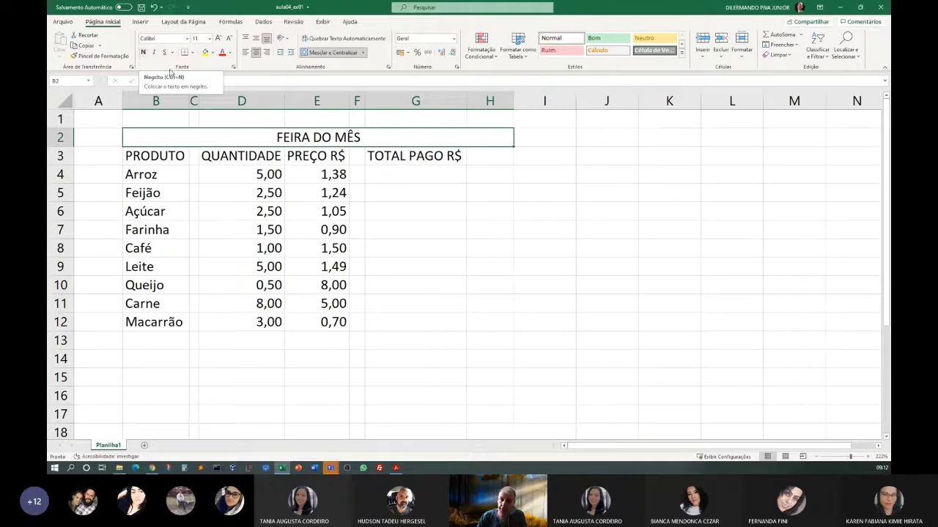
pyautogui.click(144, 52)
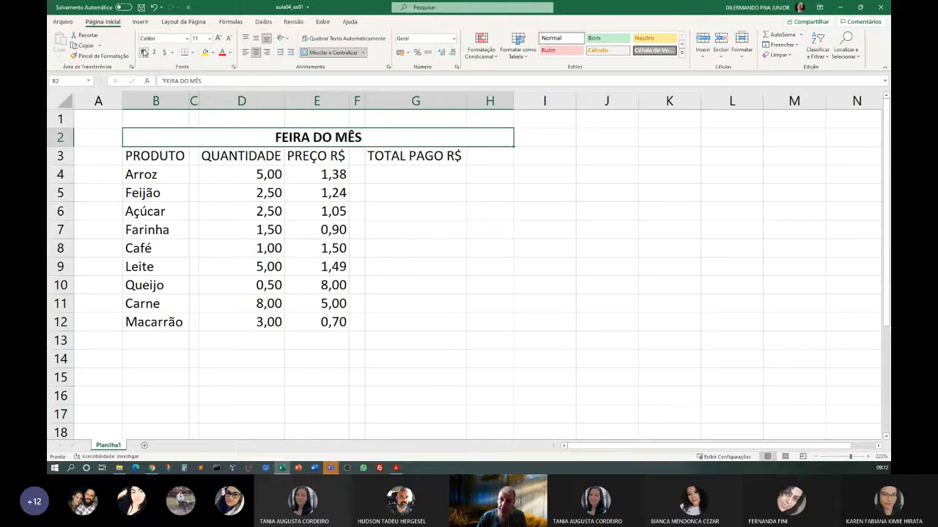
pyautogui.click(366, 192)
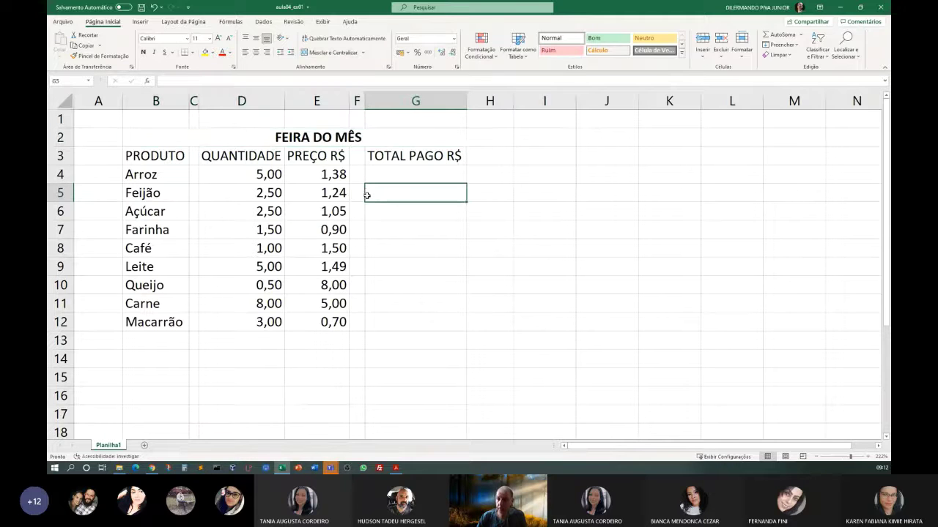
# Set the font style of the heading cells B3 to G3 to Negrito in Formatar Células.
pyautogui.click(158, 160)
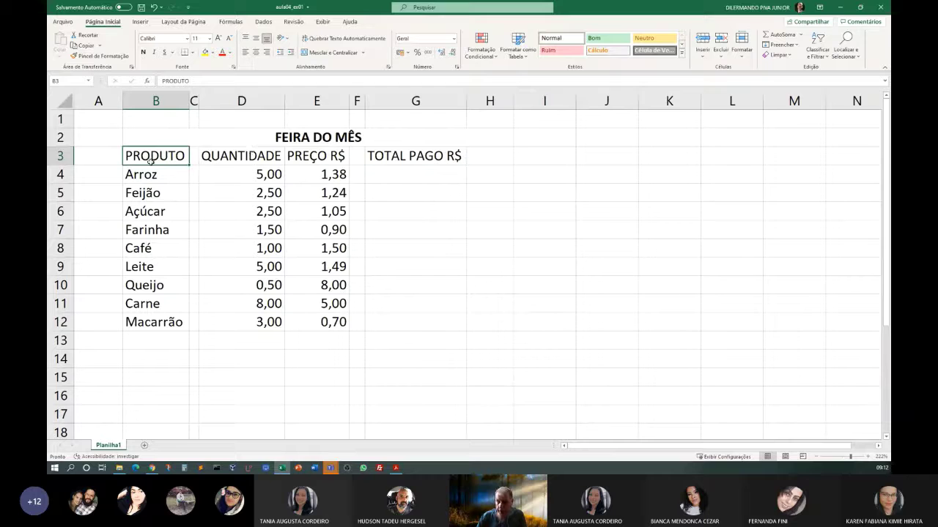
pyautogui.moveTo(157, 159); pyautogui.dragTo(386, 154)
pyautogui.click(222, 158)
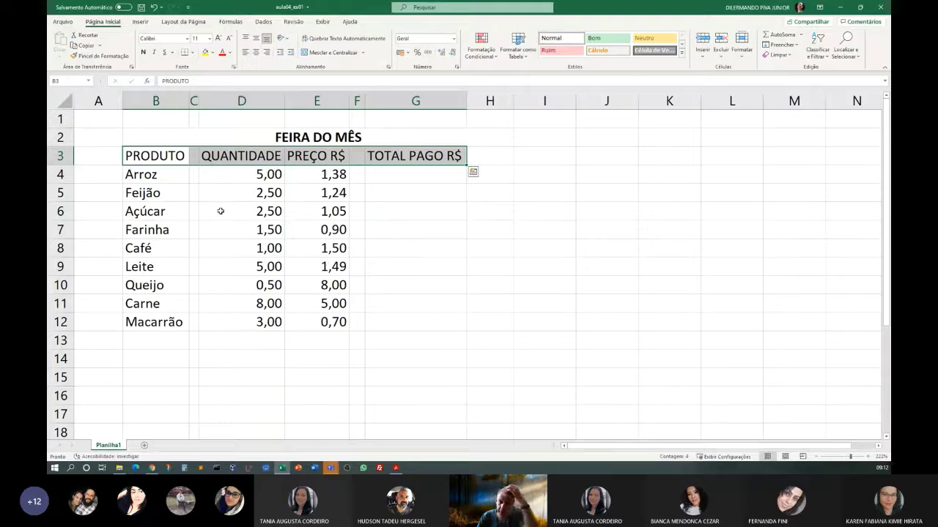
pyautogui.rightClick(217, 156)
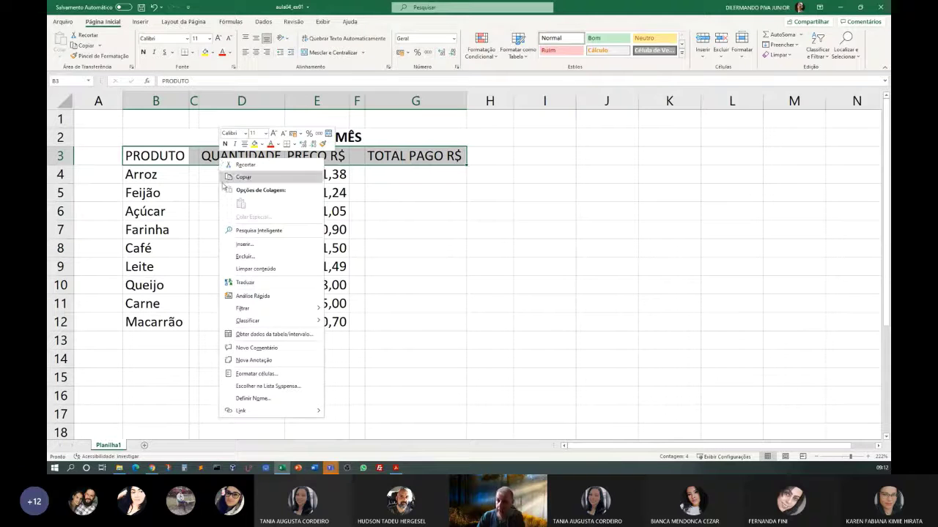
pyautogui.click(240, 375)
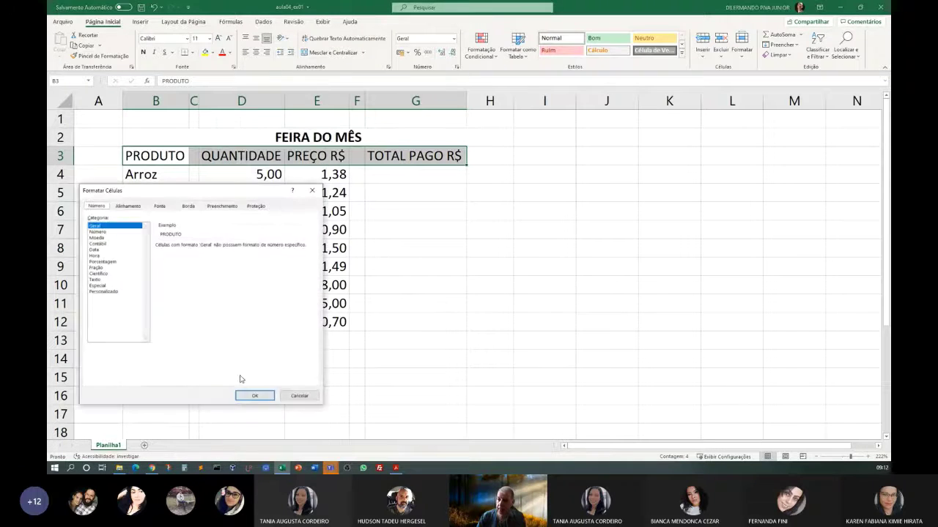
pyautogui.moveTo(178, 193); pyautogui.dragTo(609, 133)
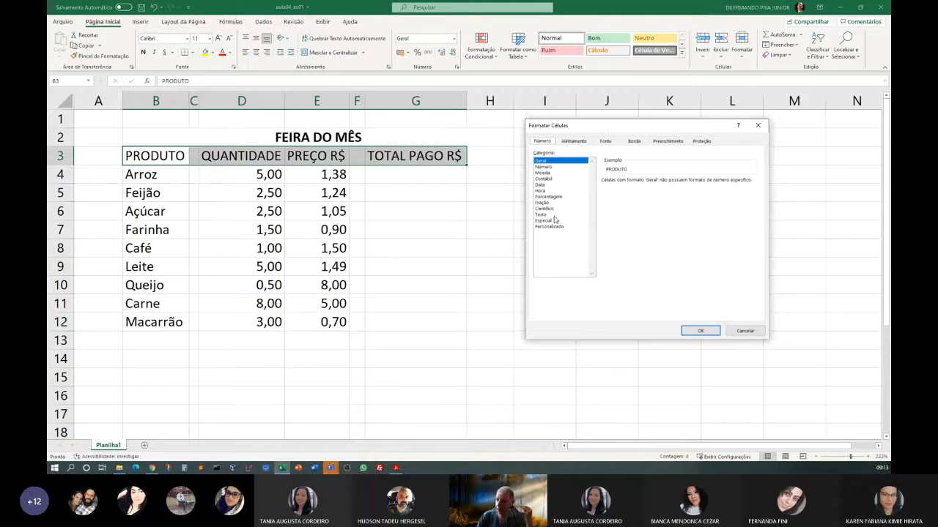
pyautogui.click(606, 142)
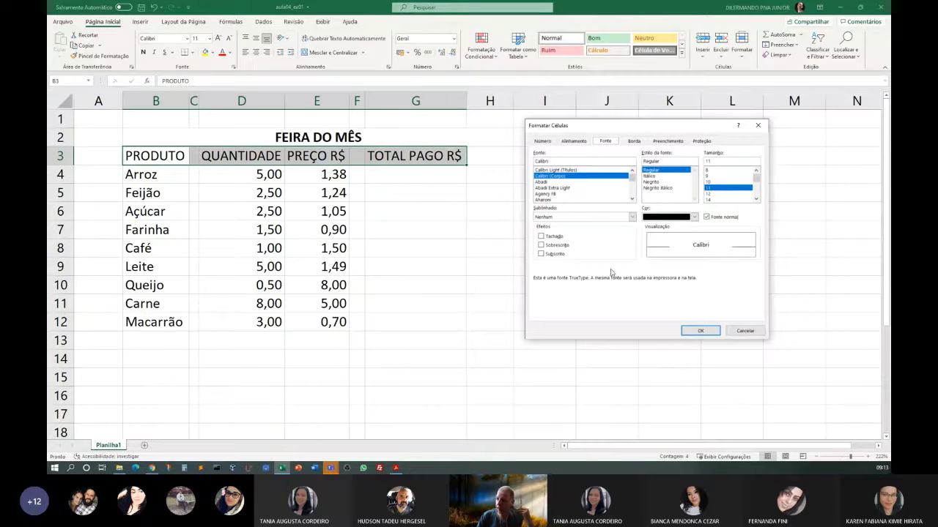
pyautogui.click(651, 182)
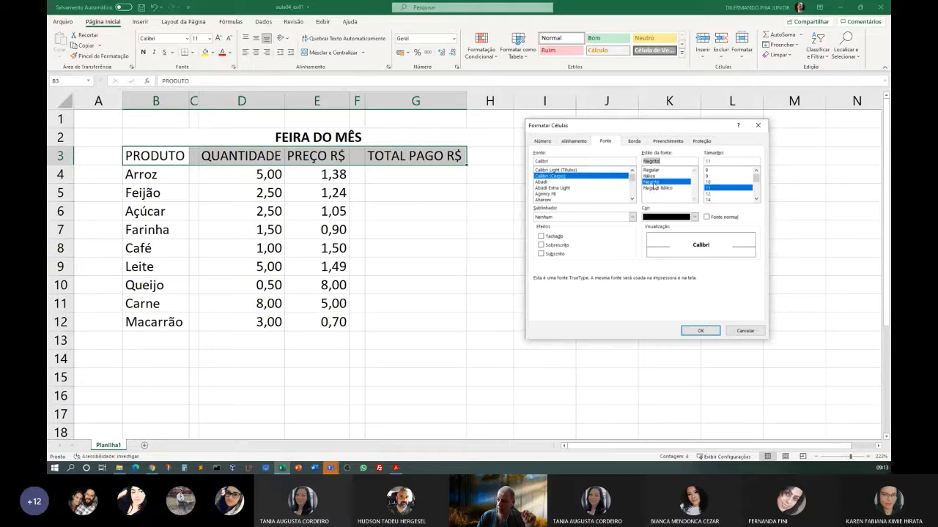
pyautogui.click(700, 332)
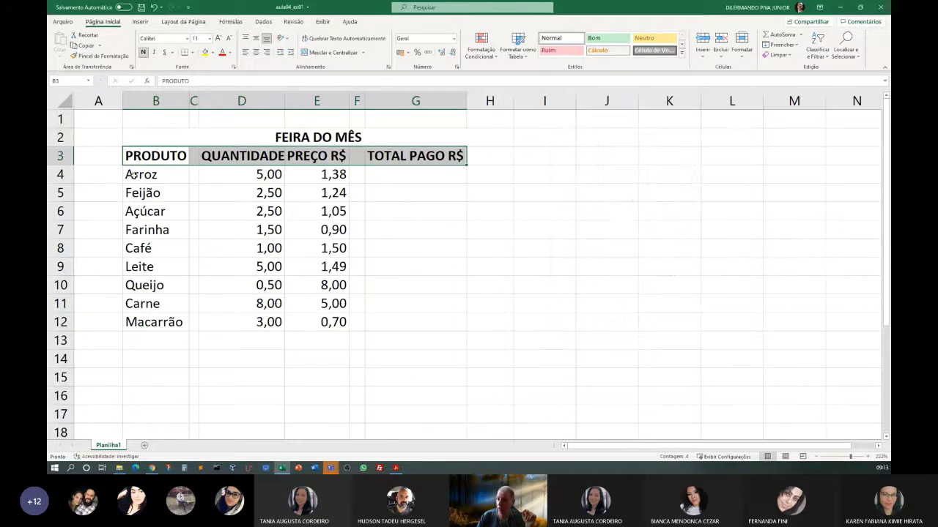
pyautogui.click(178, 417)
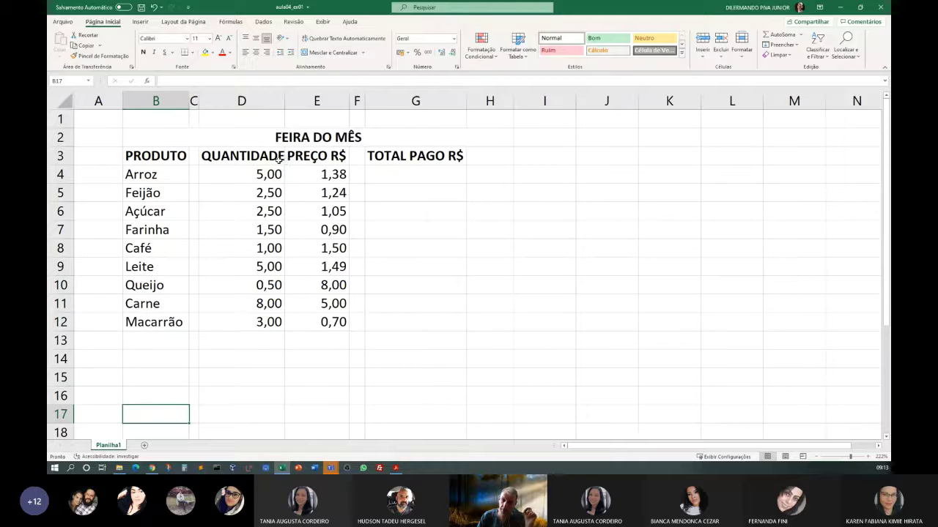
# Autofit column D so its width suits the bold QUANTIDADE heading.
pyautogui.click(249, 95)
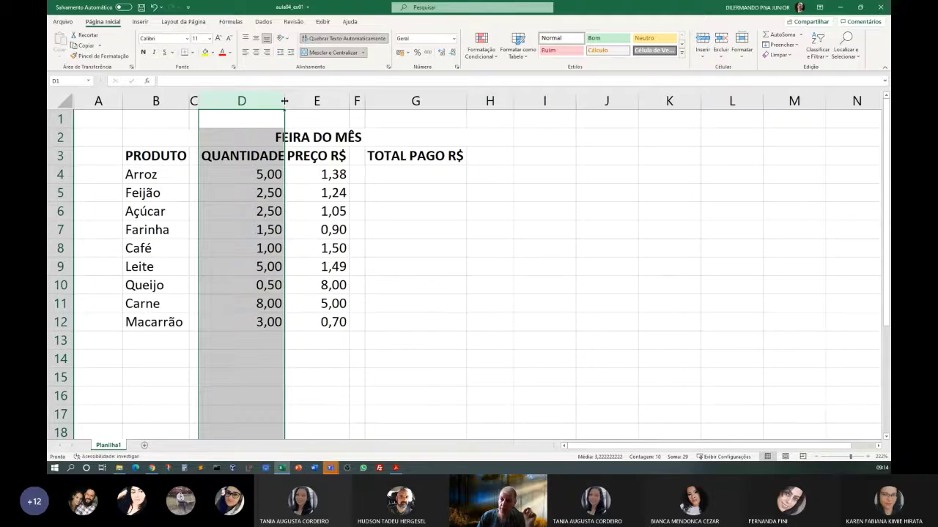
pyautogui.doubleClick(284, 101)
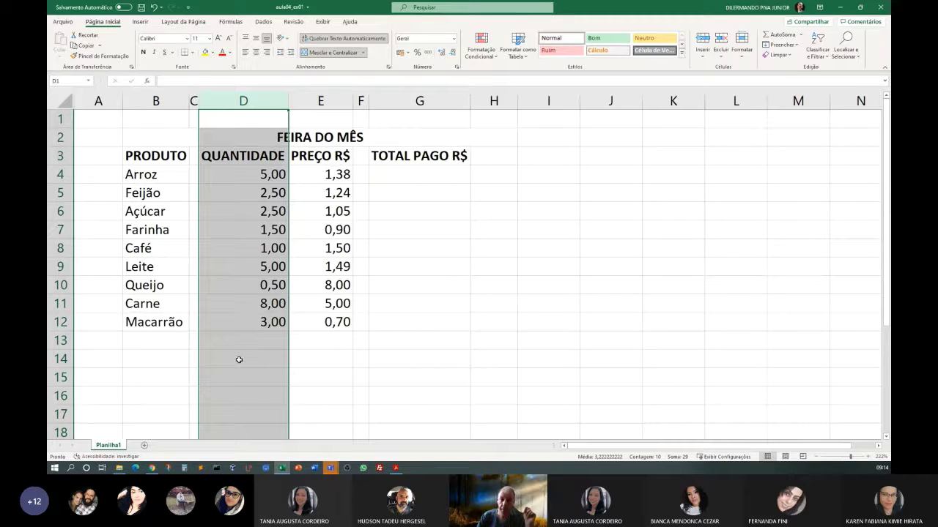
pyautogui.click(359, 375)
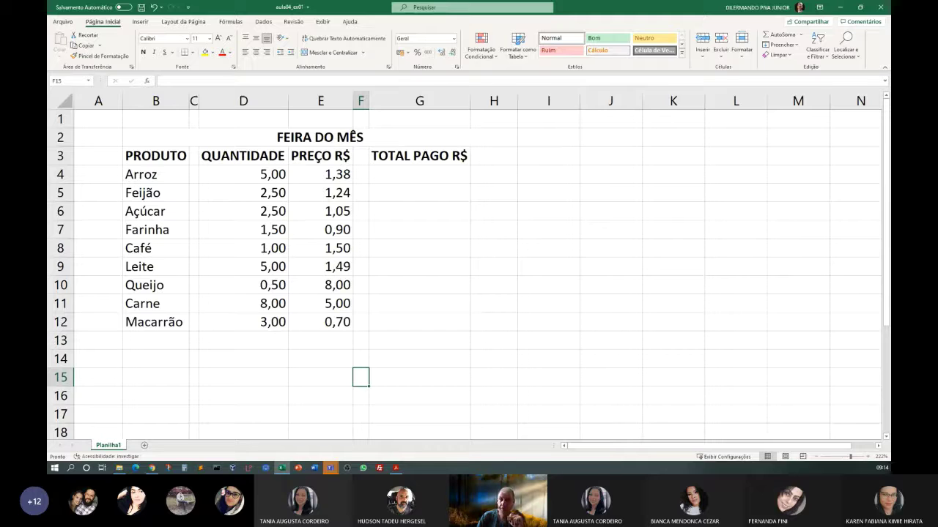
# Check the lines around the Feira do Mês title in the PDF model, and move the PDF window away from the spreadsheet.
pyautogui.moveTo(46, 124); pyautogui.dragTo(765, 48)
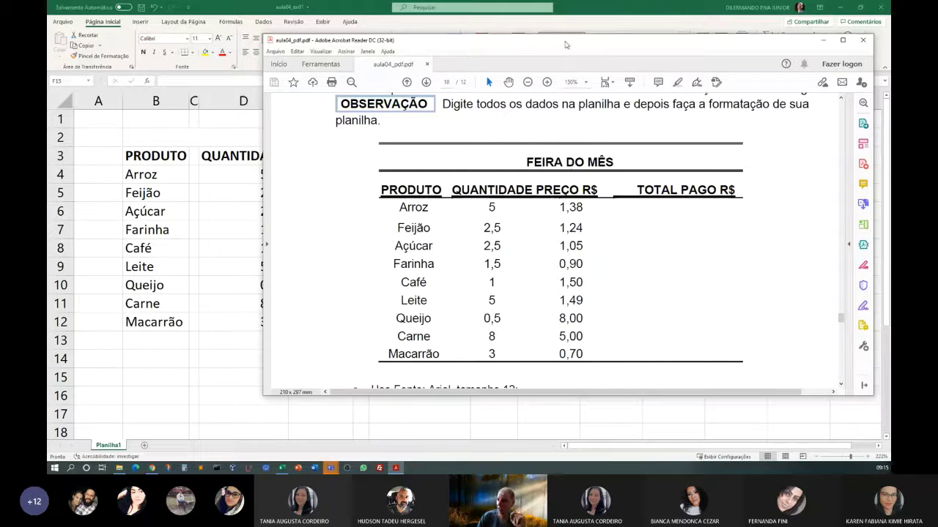
pyautogui.moveTo(564, 44); pyautogui.dragTo(106, 183)
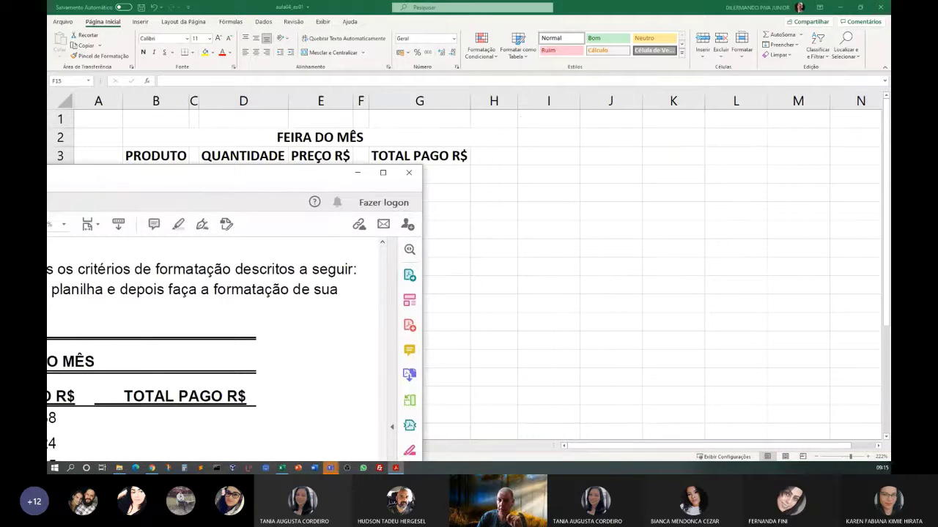
pyautogui.moveTo(51, 176); pyautogui.dragTo(47, 88)
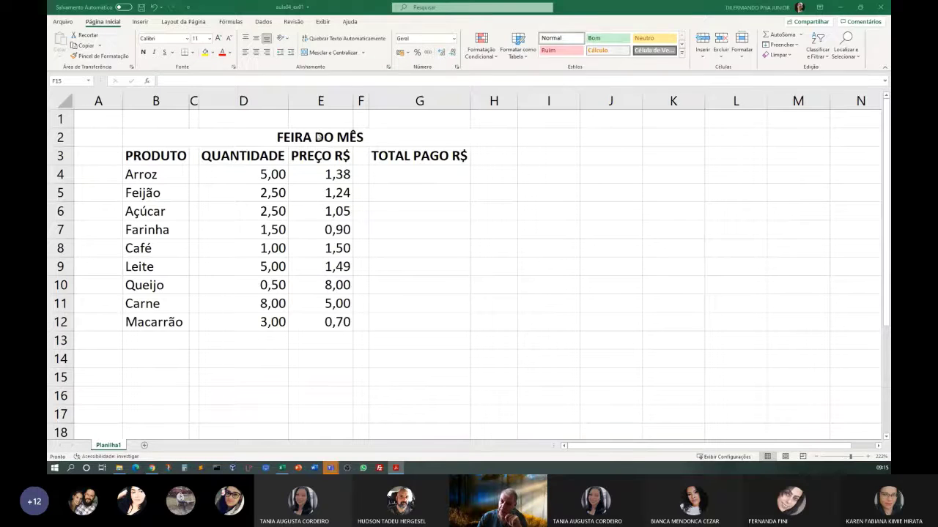
# Add double-line borders above and below the merged FEIRA DO MÊS title in row 2 through Formatar Células.
pyautogui.click(300, 137)
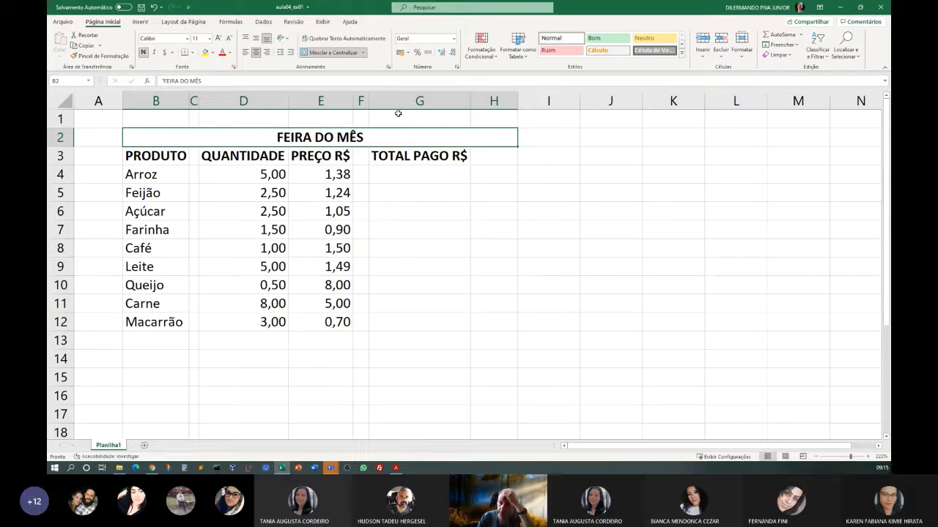
pyautogui.rightClick(325, 138)
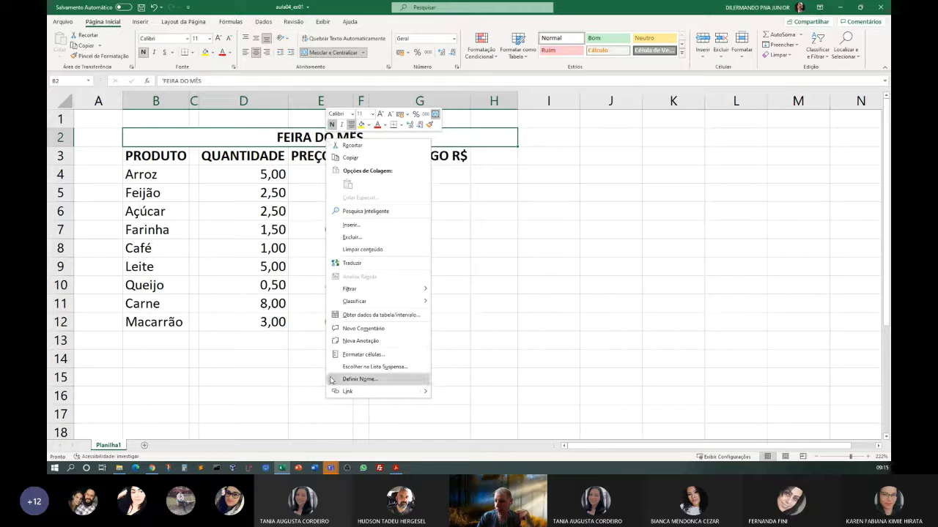
pyautogui.click(366, 355)
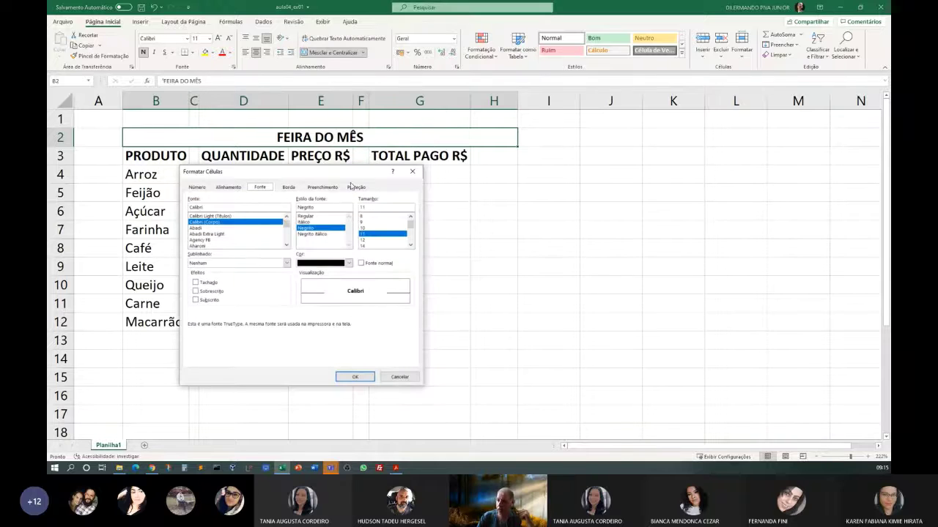
pyautogui.moveTo(333, 175); pyautogui.dragTo(644, 208)
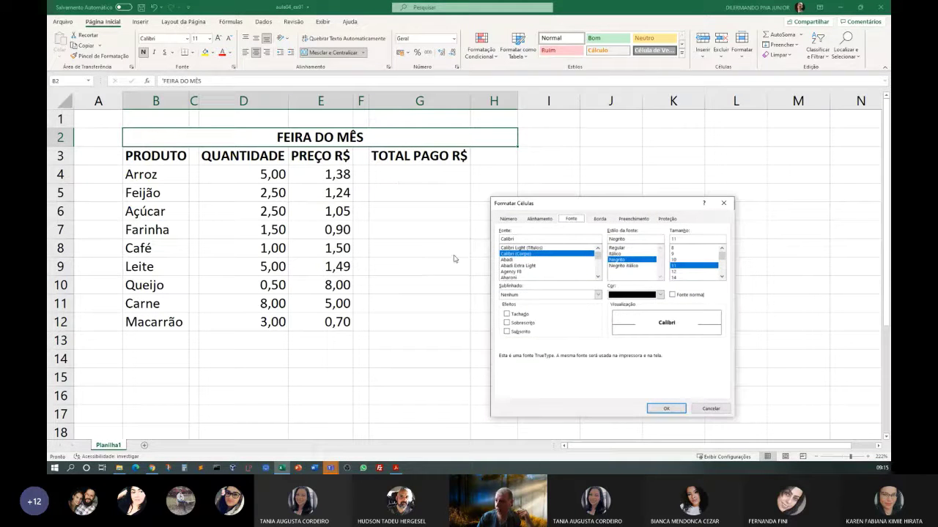
pyautogui.click(597, 219)
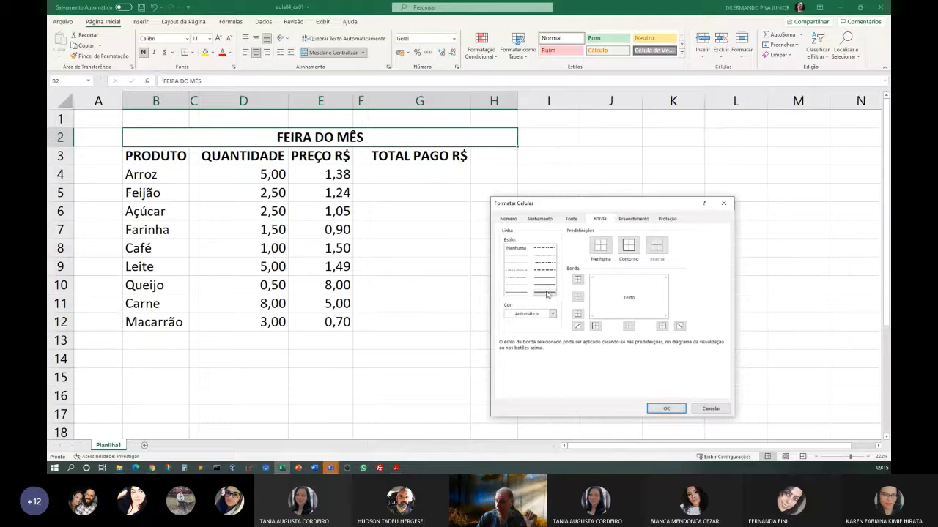
pyautogui.click(624, 279)
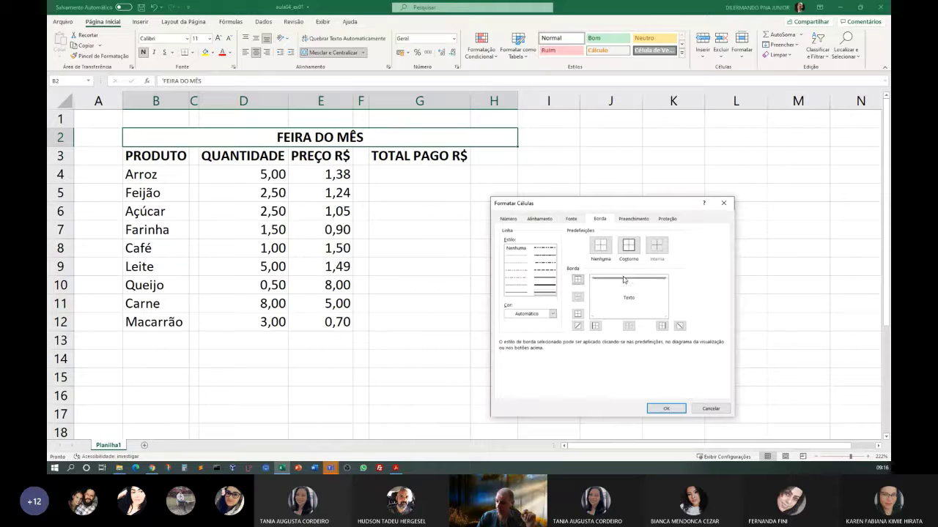
pyautogui.click(616, 317)
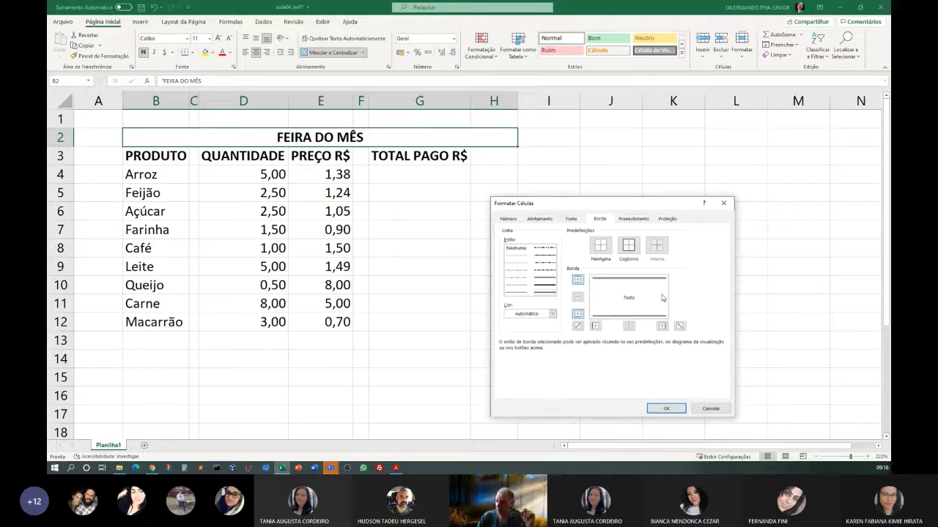
pyautogui.click(667, 408)
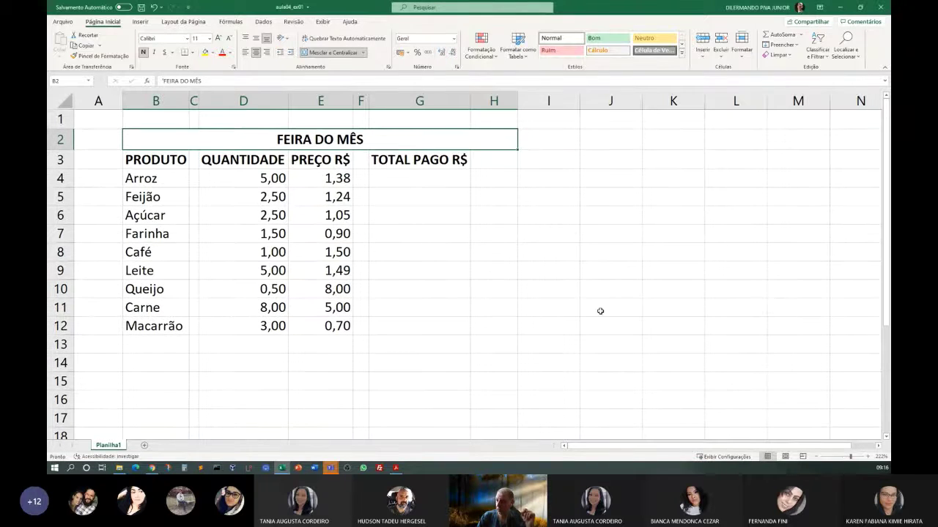
pyautogui.click(600, 312)
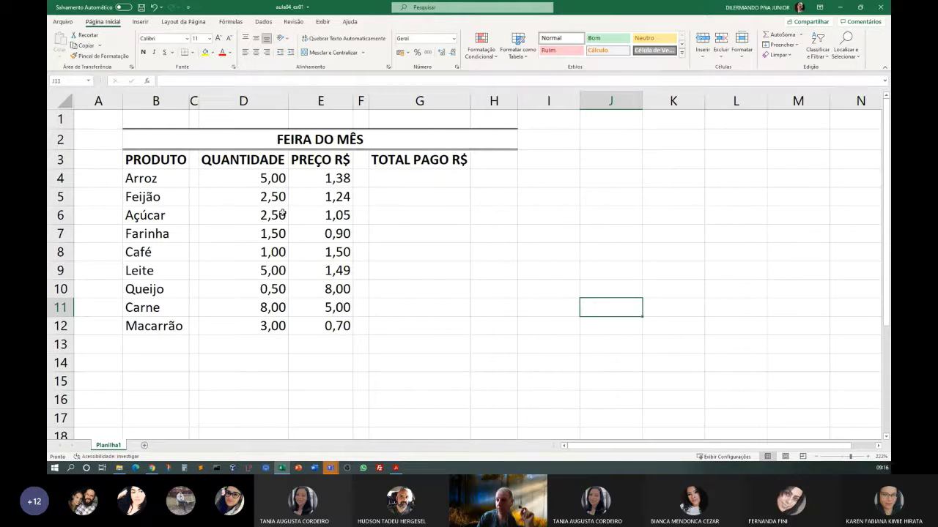
pyautogui.click(272, 138)
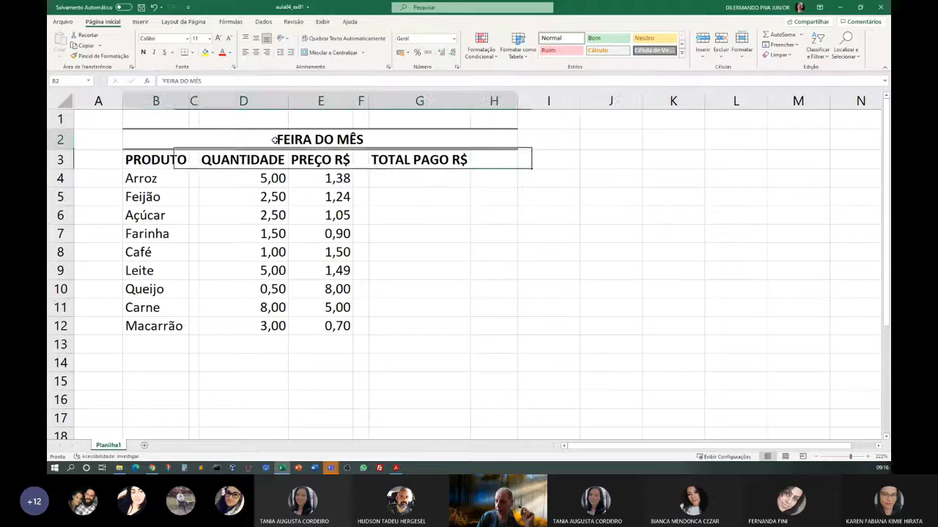
# Review the border line styles and colour choices for the merged FEIRA DO MÊS title in Formatar Células, and reapply the double lines.
pyautogui.rightClick(409, 139)
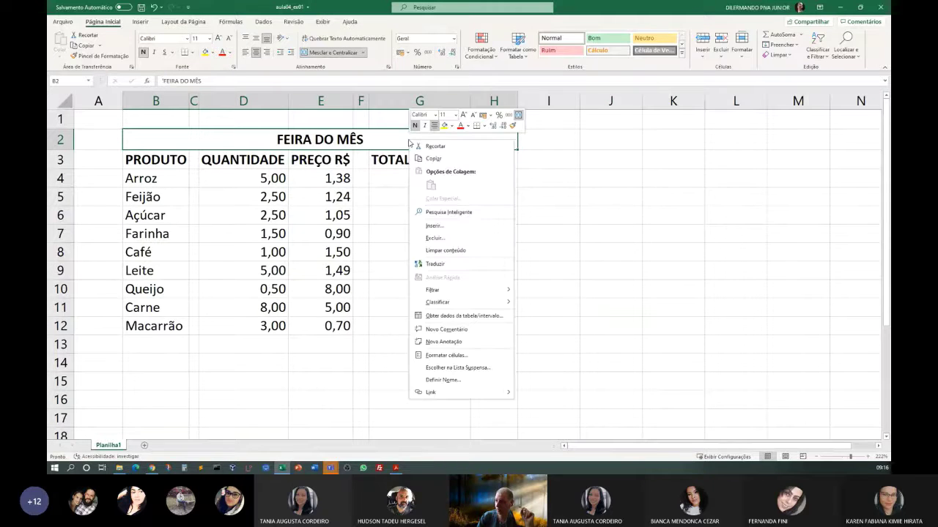
pyautogui.click(440, 356)
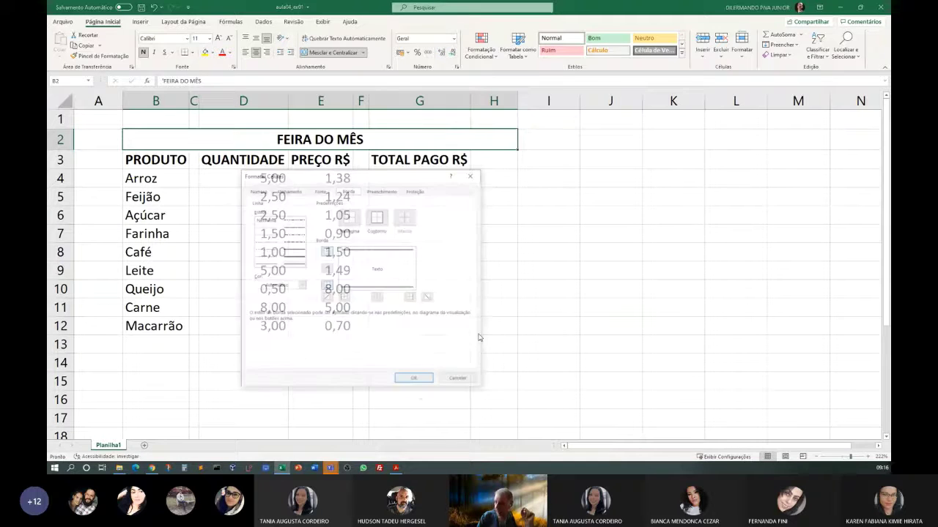
pyautogui.moveTo(359, 178); pyautogui.dragTo(694, 149)
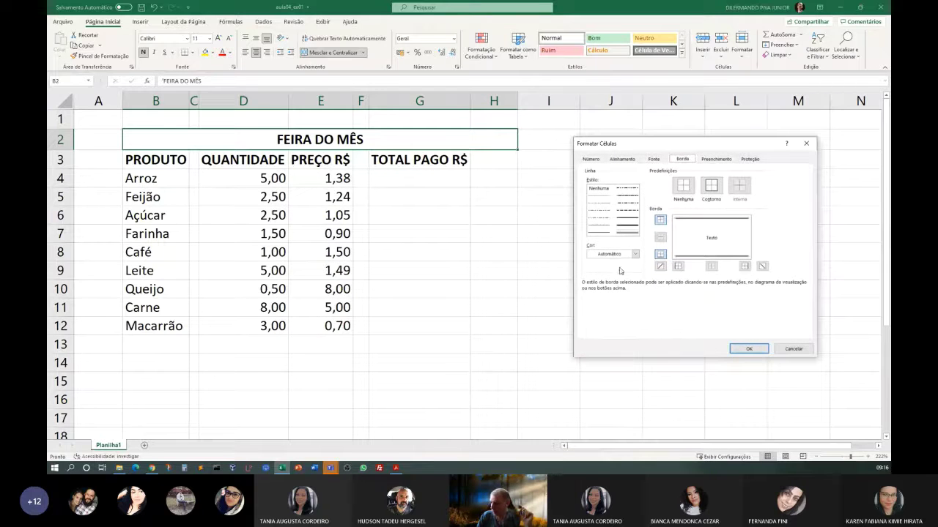
pyautogui.click(634, 229)
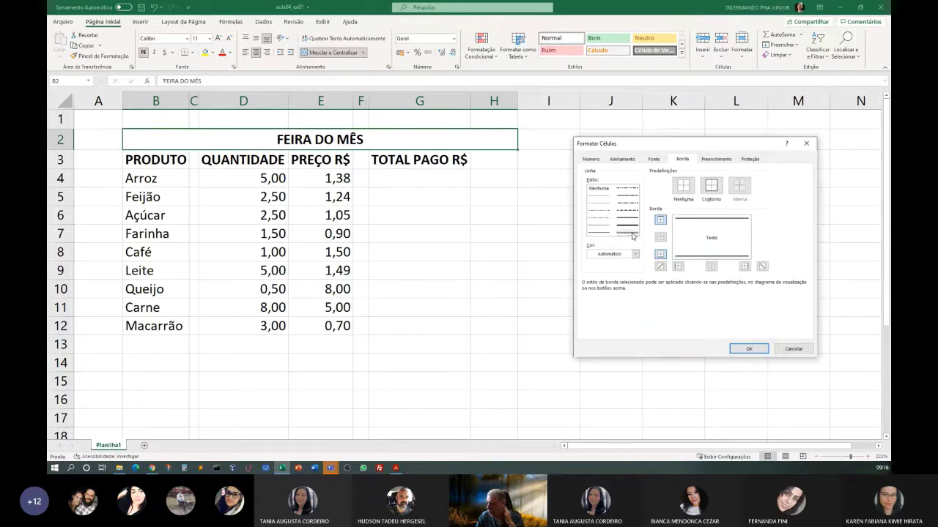
pyautogui.click(635, 254)
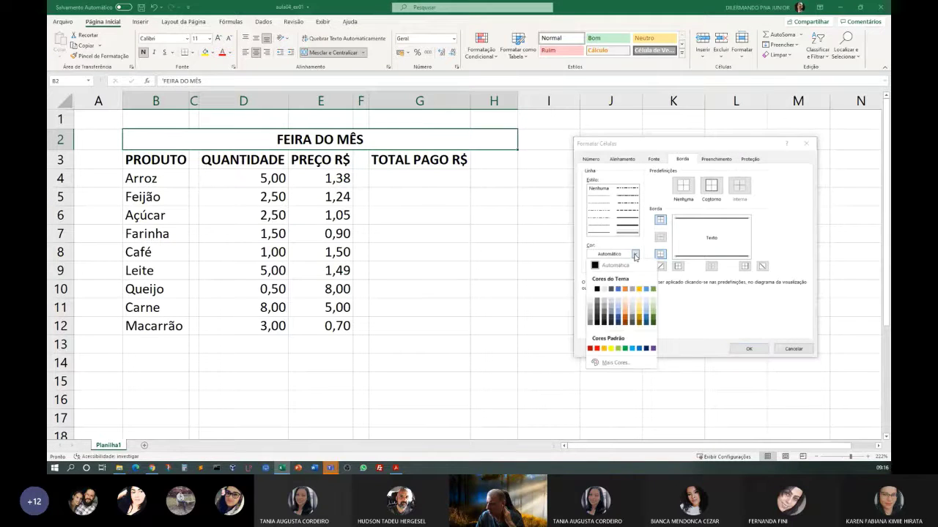
pyautogui.click(634, 255)
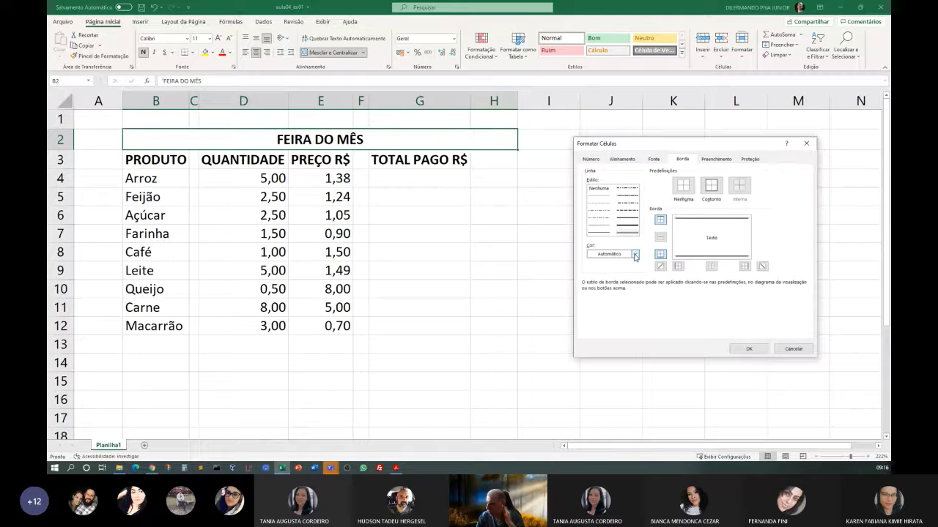
pyautogui.click(635, 255)
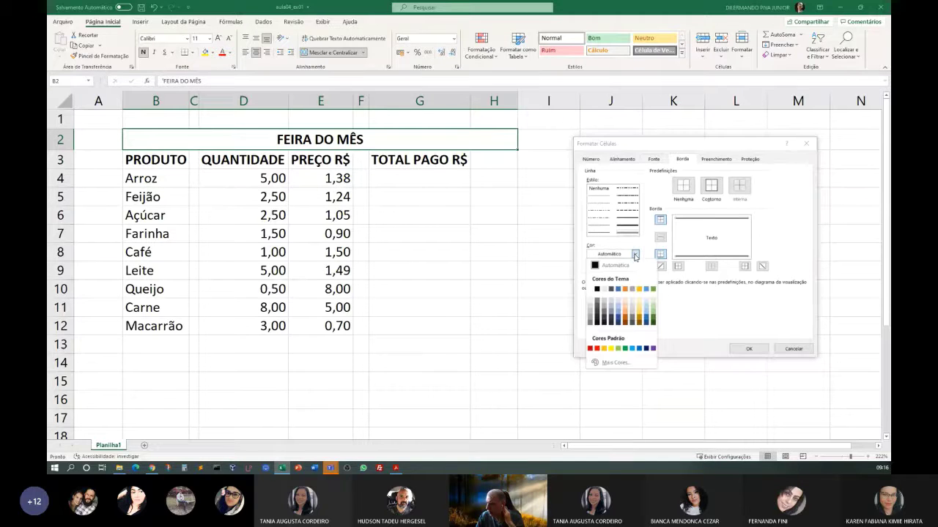
pyautogui.click(624, 224)
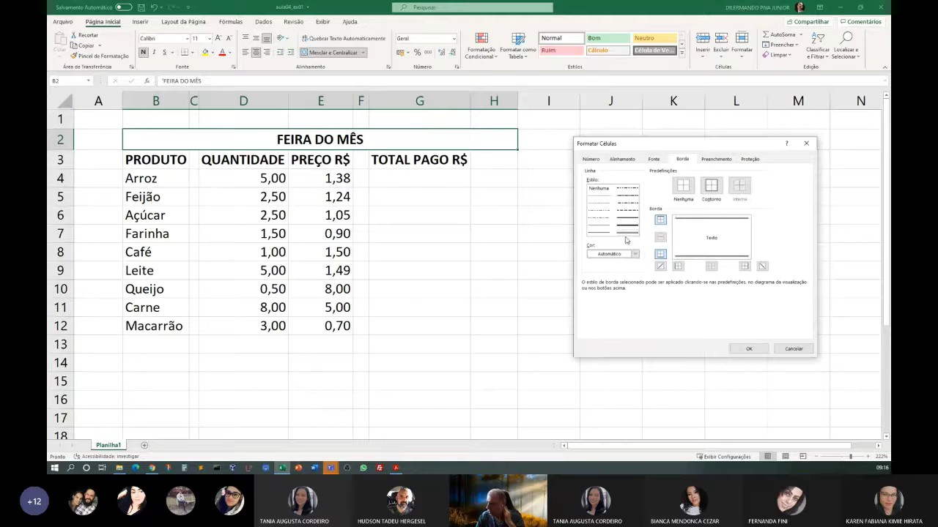
pyautogui.click(629, 237)
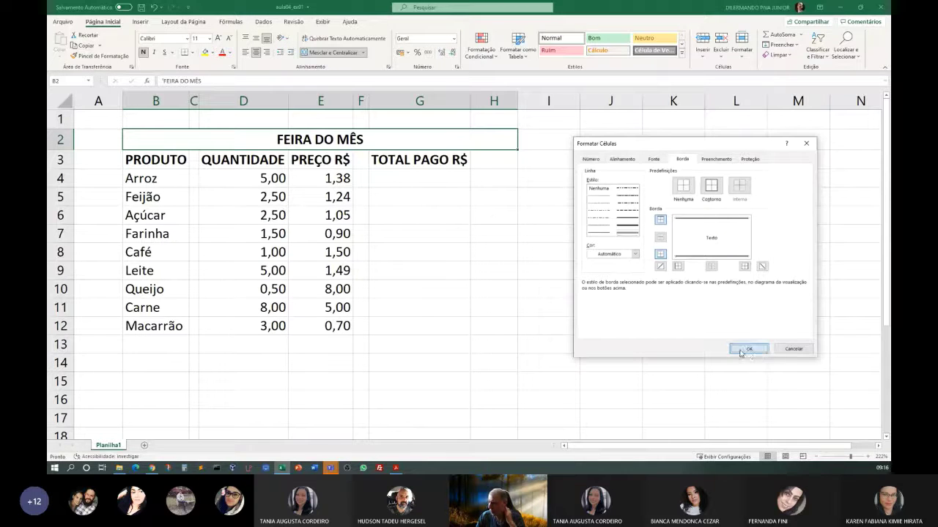
pyautogui.click(749, 350)
pyautogui.click(504, 289)
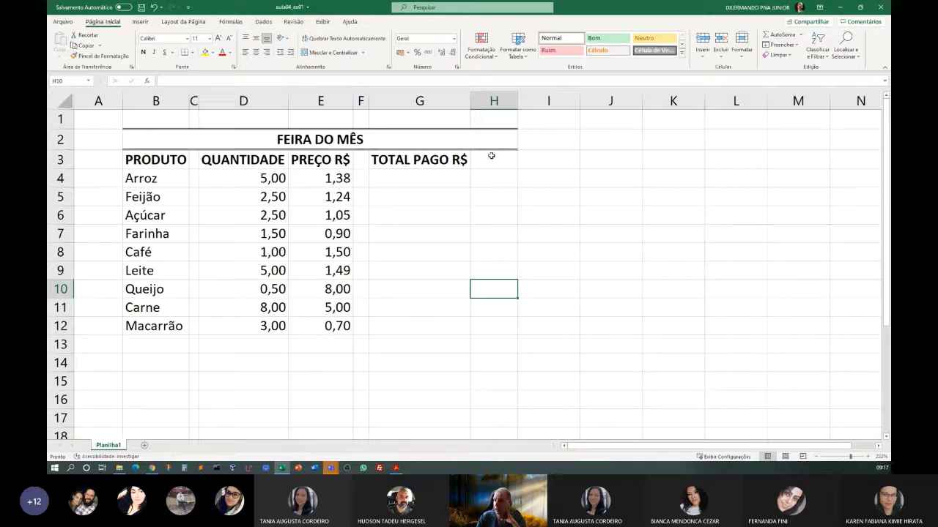
# Undo the double-line borders of the FEIRA DO MÊS title and unmerge its cells B2 to H2.
pyautogui.click(153, 7)
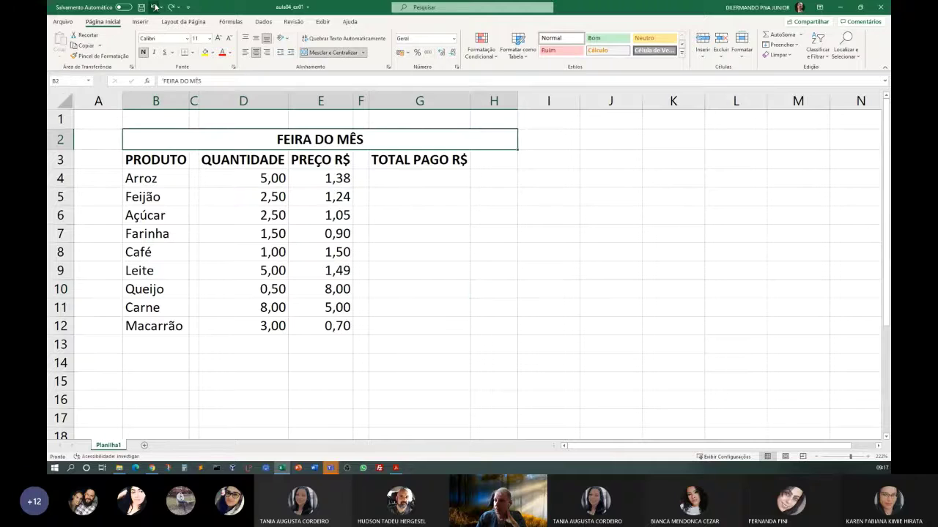
pyautogui.click(154, 7)
pyautogui.click(373, 262)
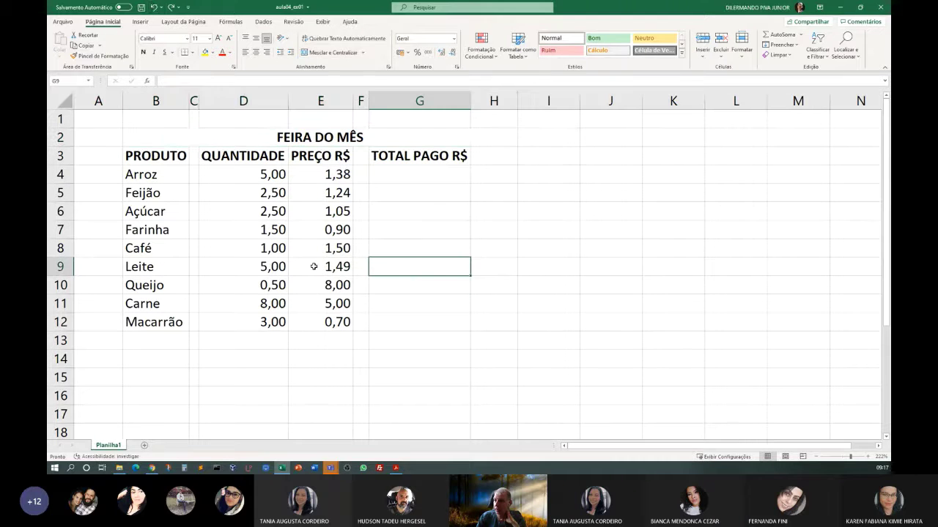
pyautogui.click(213, 141)
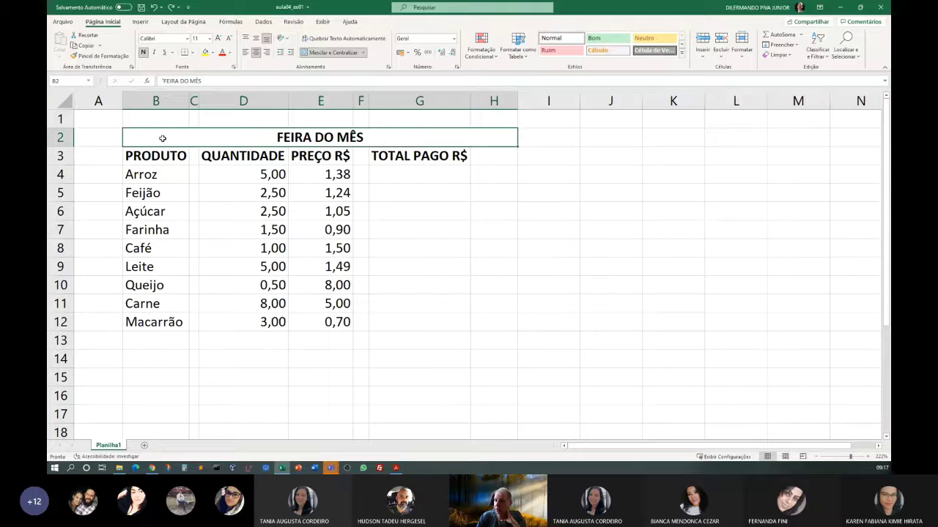
pyautogui.click(344, 52)
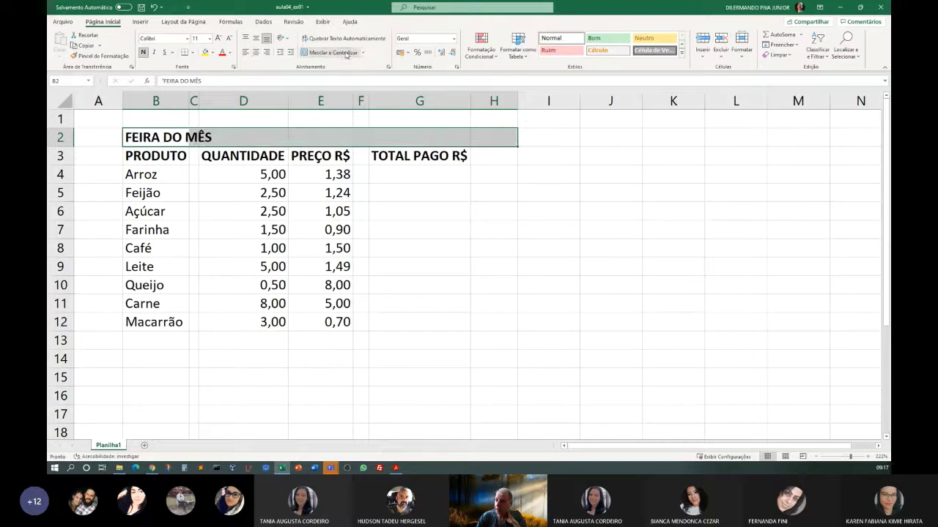
pyautogui.click(446, 279)
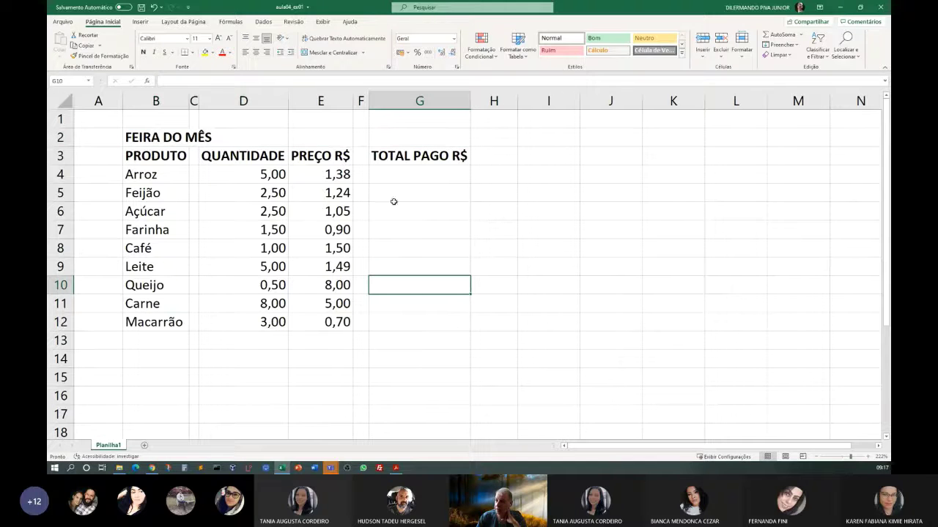
# Merge and centre the FEIRA DO MÊS title across B2 to H2 again, and unmerge it.
pyautogui.moveTo(159, 143); pyautogui.dragTo(488, 141)
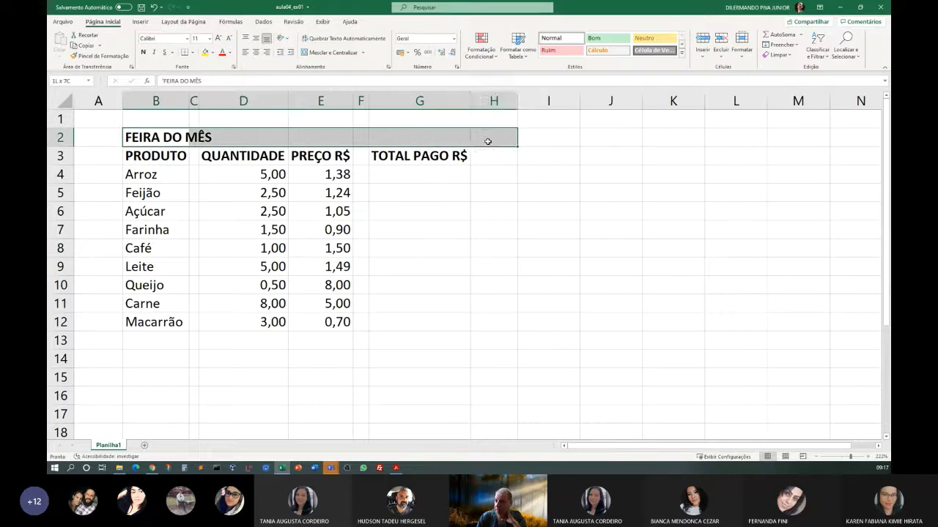
pyautogui.click(333, 52)
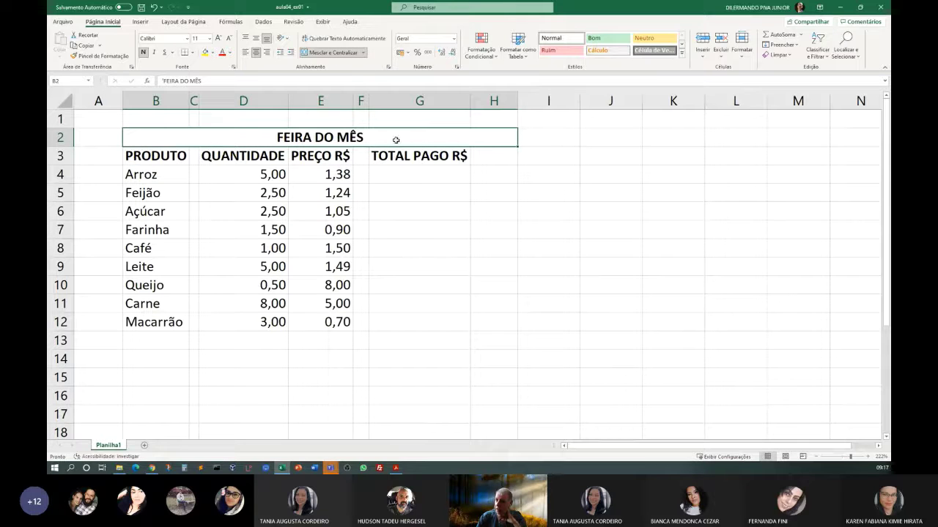
pyautogui.click(326, 54)
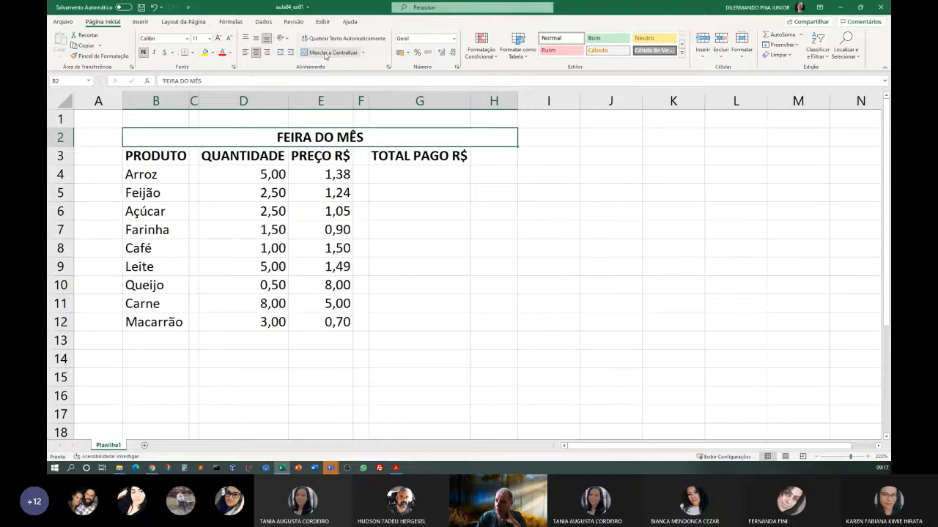
pyautogui.click(470, 263)
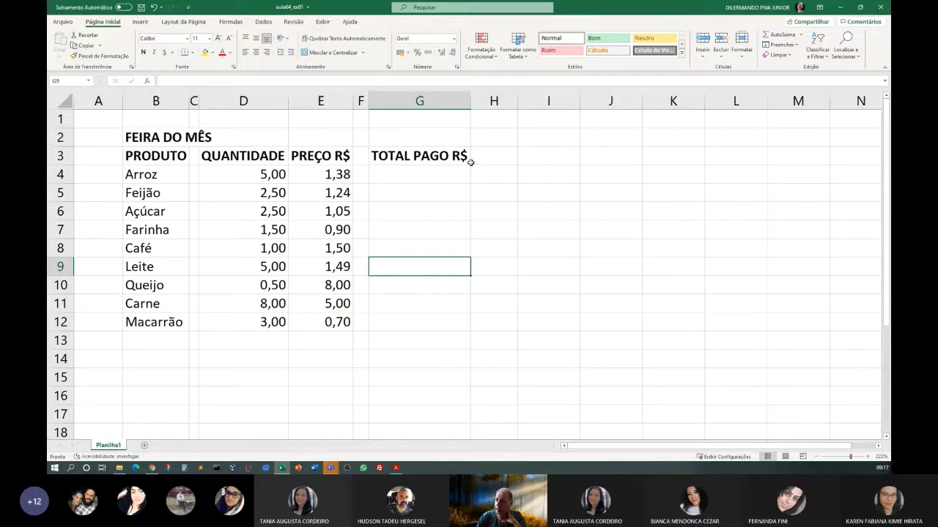
# Merge and centre the FEIRA DO MÊS title across cells B2 to G2.
pyautogui.click(159, 130)
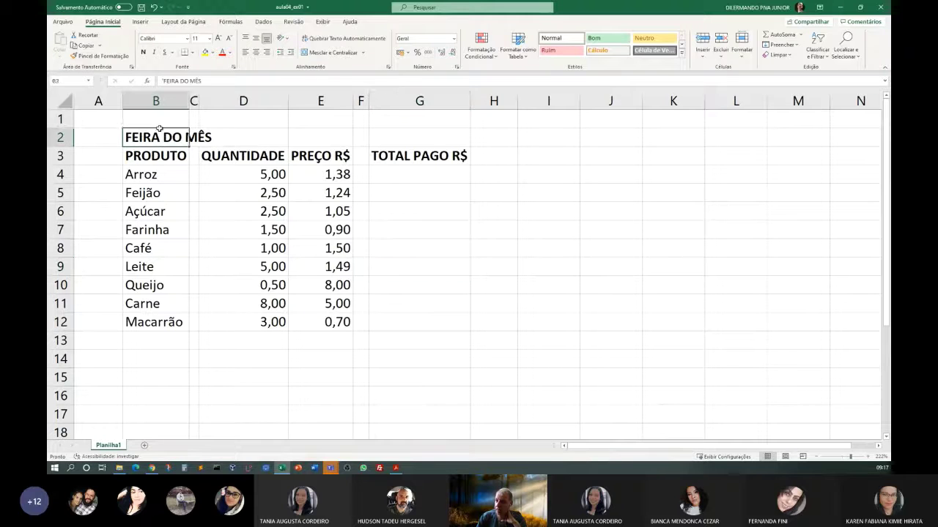
pyautogui.moveTo(159, 129); pyautogui.dragTo(381, 141)
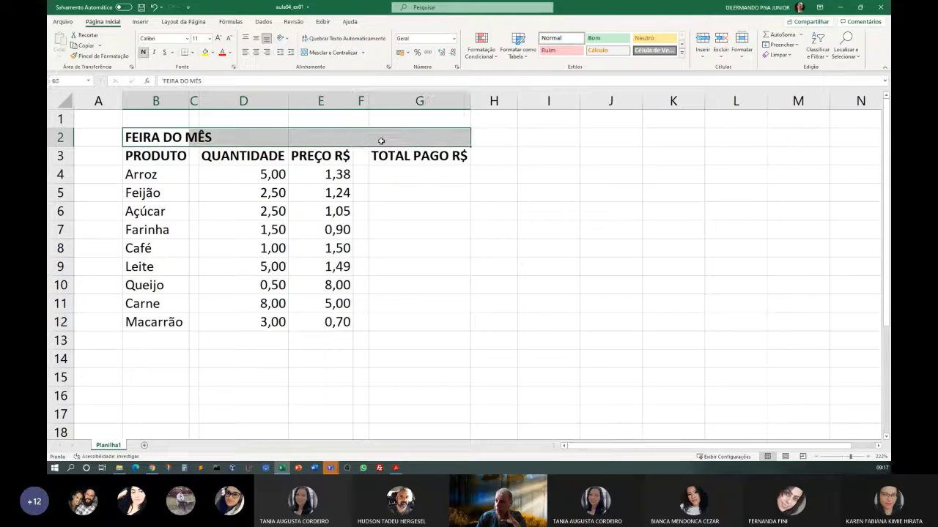
pyautogui.click(330, 52)
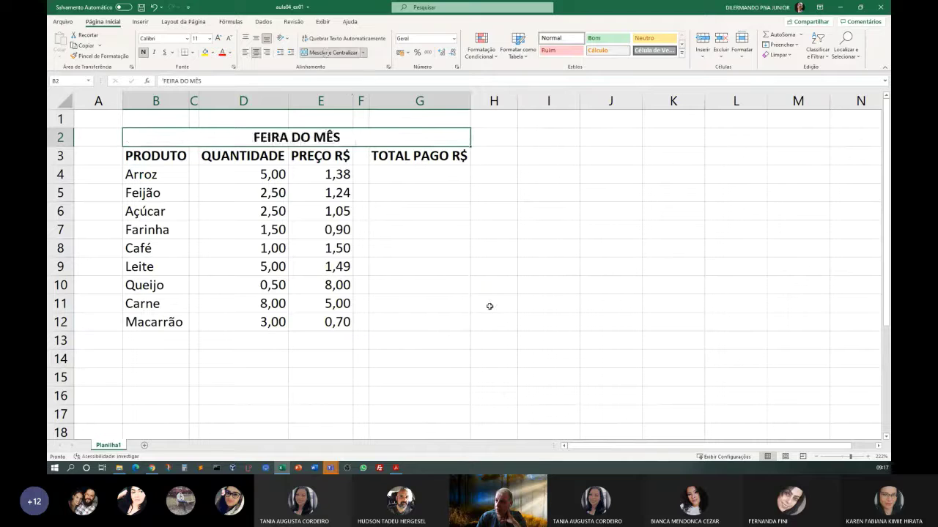
pyautogui.click(421, 353)
# Add double-line borders above and below the title merged across B2 to G2 through Formatar Células.
pyautogui.click(268, 133)
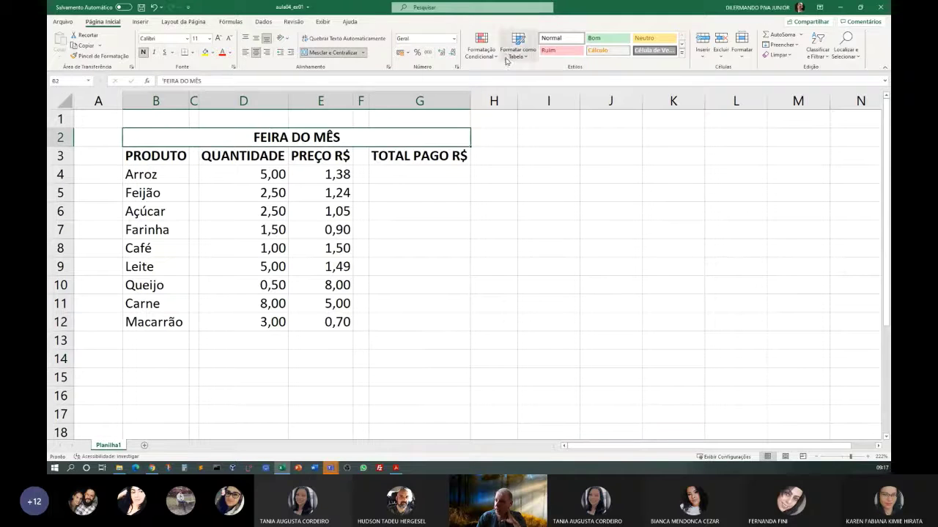
pyautogui.rightClick(313, 137)
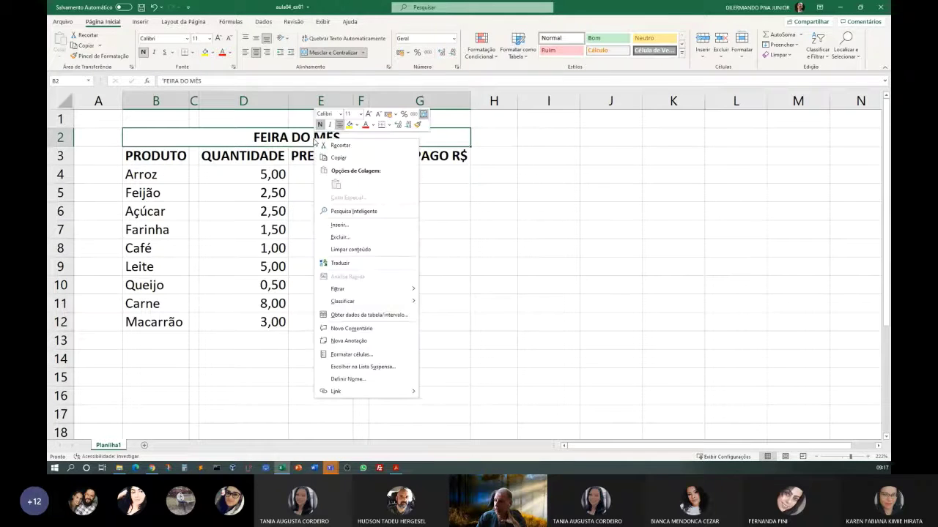
pyautogui.click(345, 355)
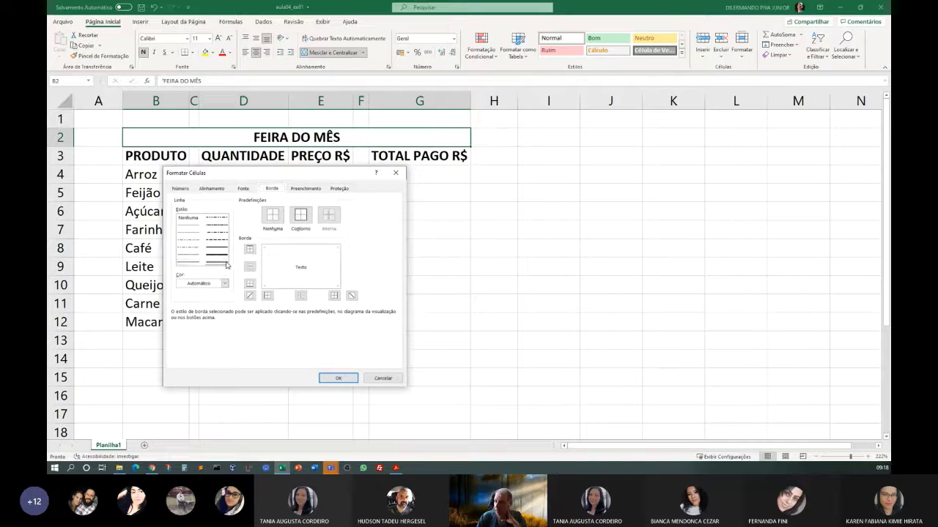
pyautogui.click(289, 248)
pyautogui.click(335, 378)
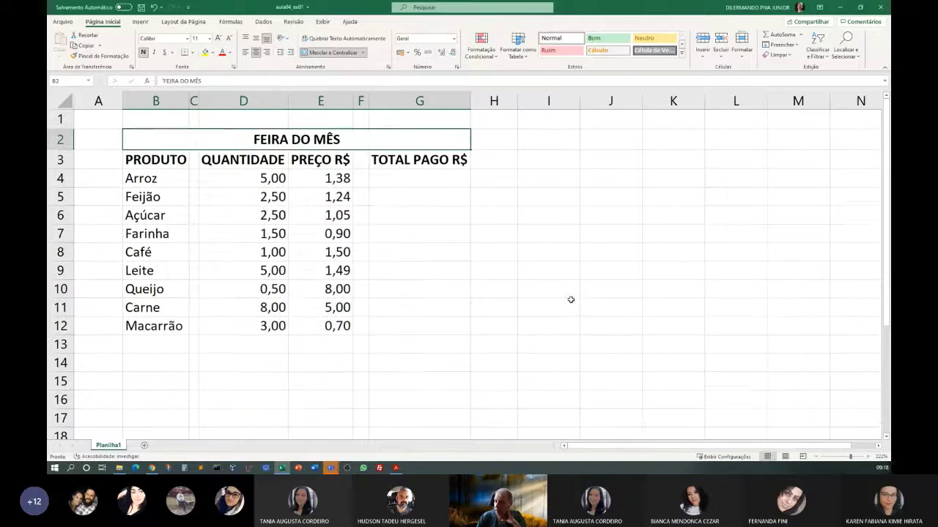
pyautogui.click(556, 324)
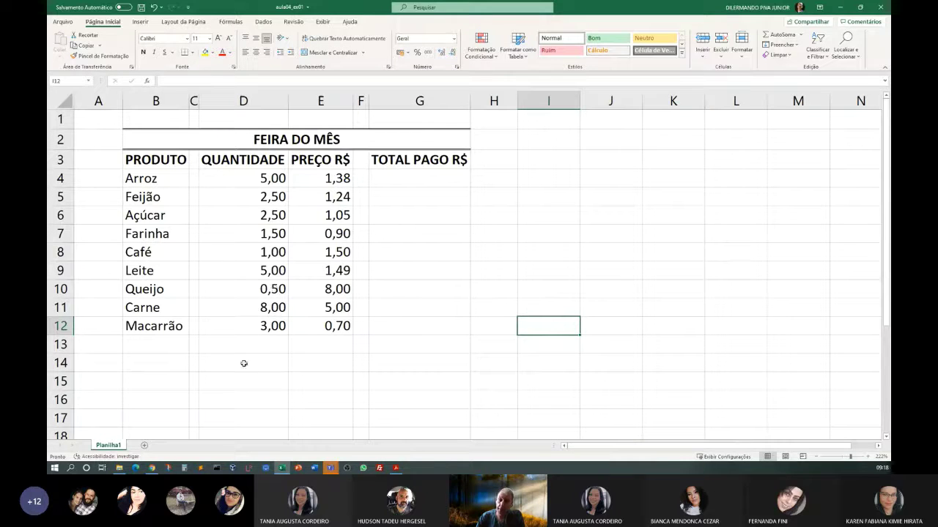
# Save the workbook and send aula04_ex01.xlsx in the Teams meeting chat, replacing the previously shared file.
pyautogui.click(142, 7)
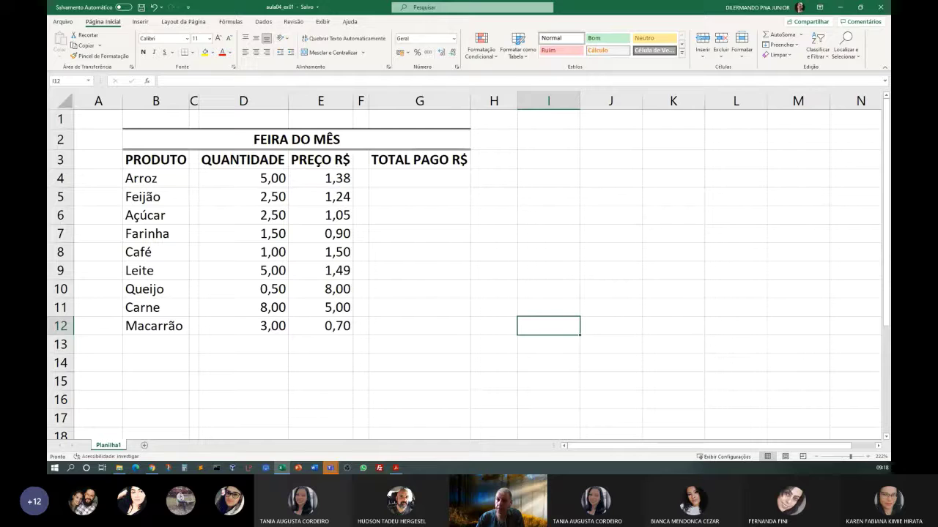
pyautogui.hotkey('alt', 'Tab')
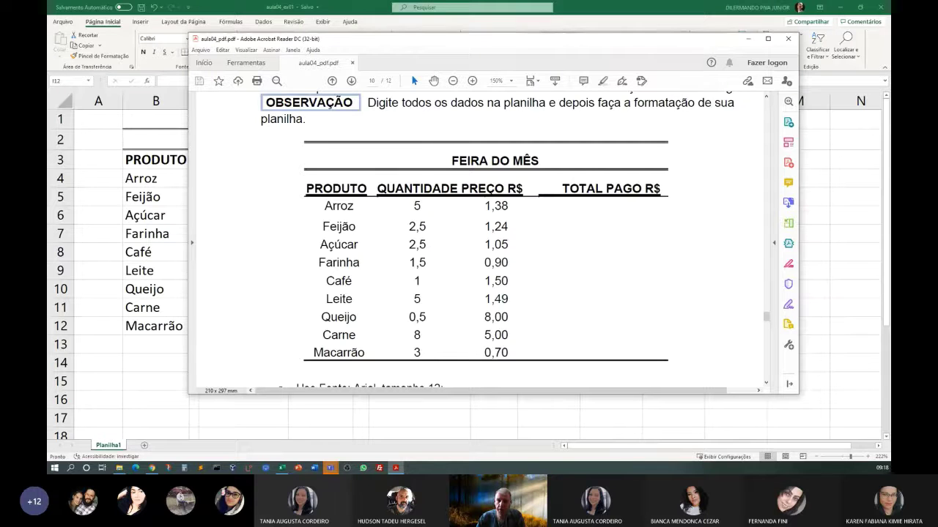
pyautogui.moveTo(48, 156); pyautogui.dragTo(272, 40)
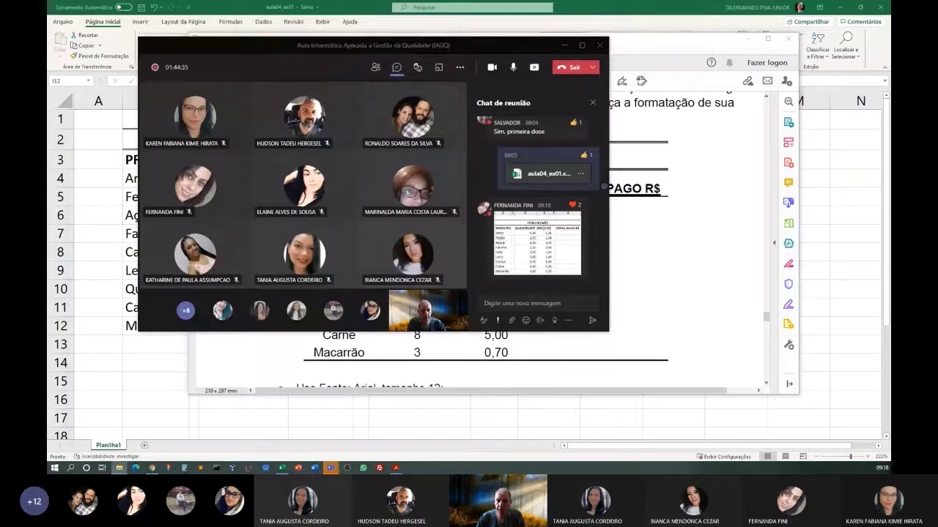
pyautogui.moveTo(51, 335); pyautogui.dragTo(499, 311)
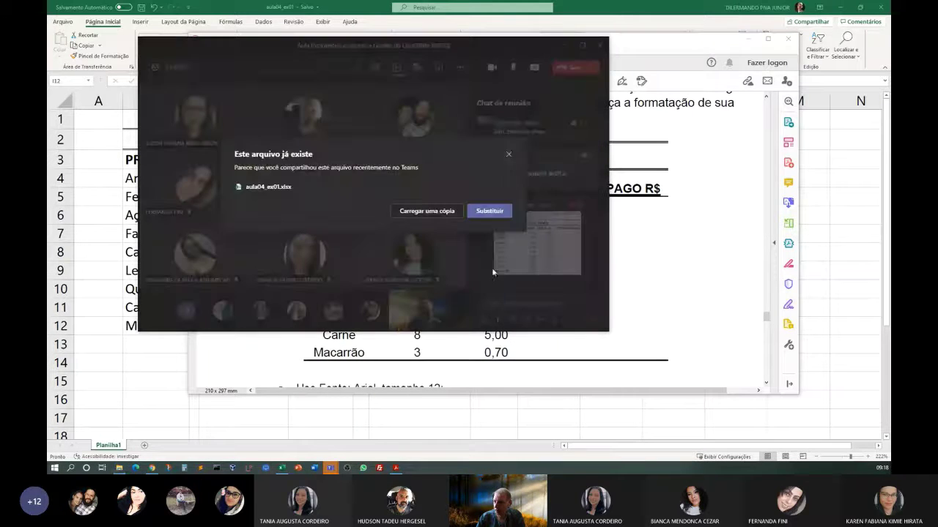
pyautogui.click(489, 211)
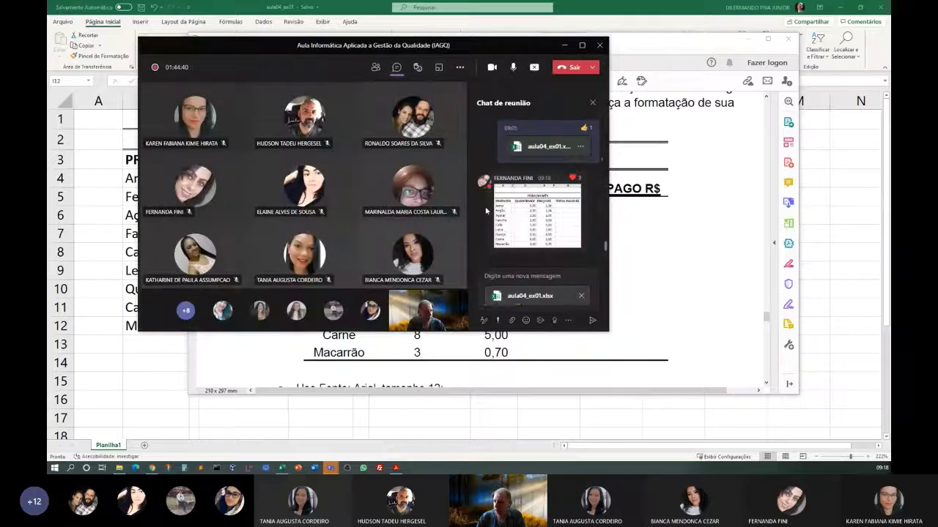
pyautogui.click(592, 322)
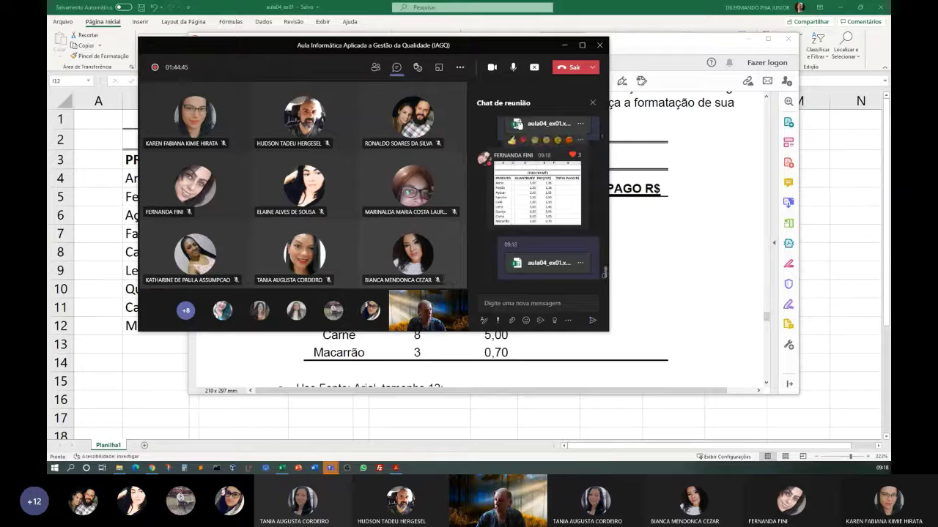
pyautogui.moveTo(521, 43); pyautogui.dragTo(7, 99)
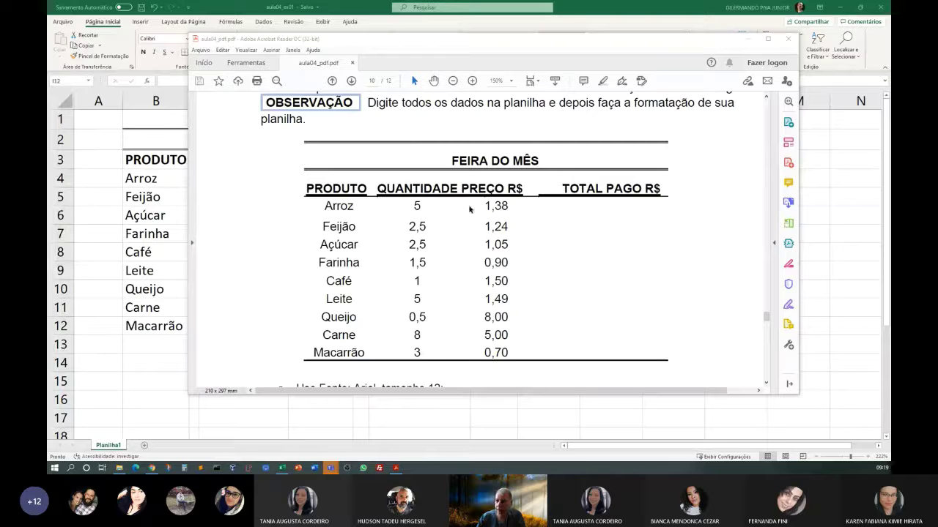